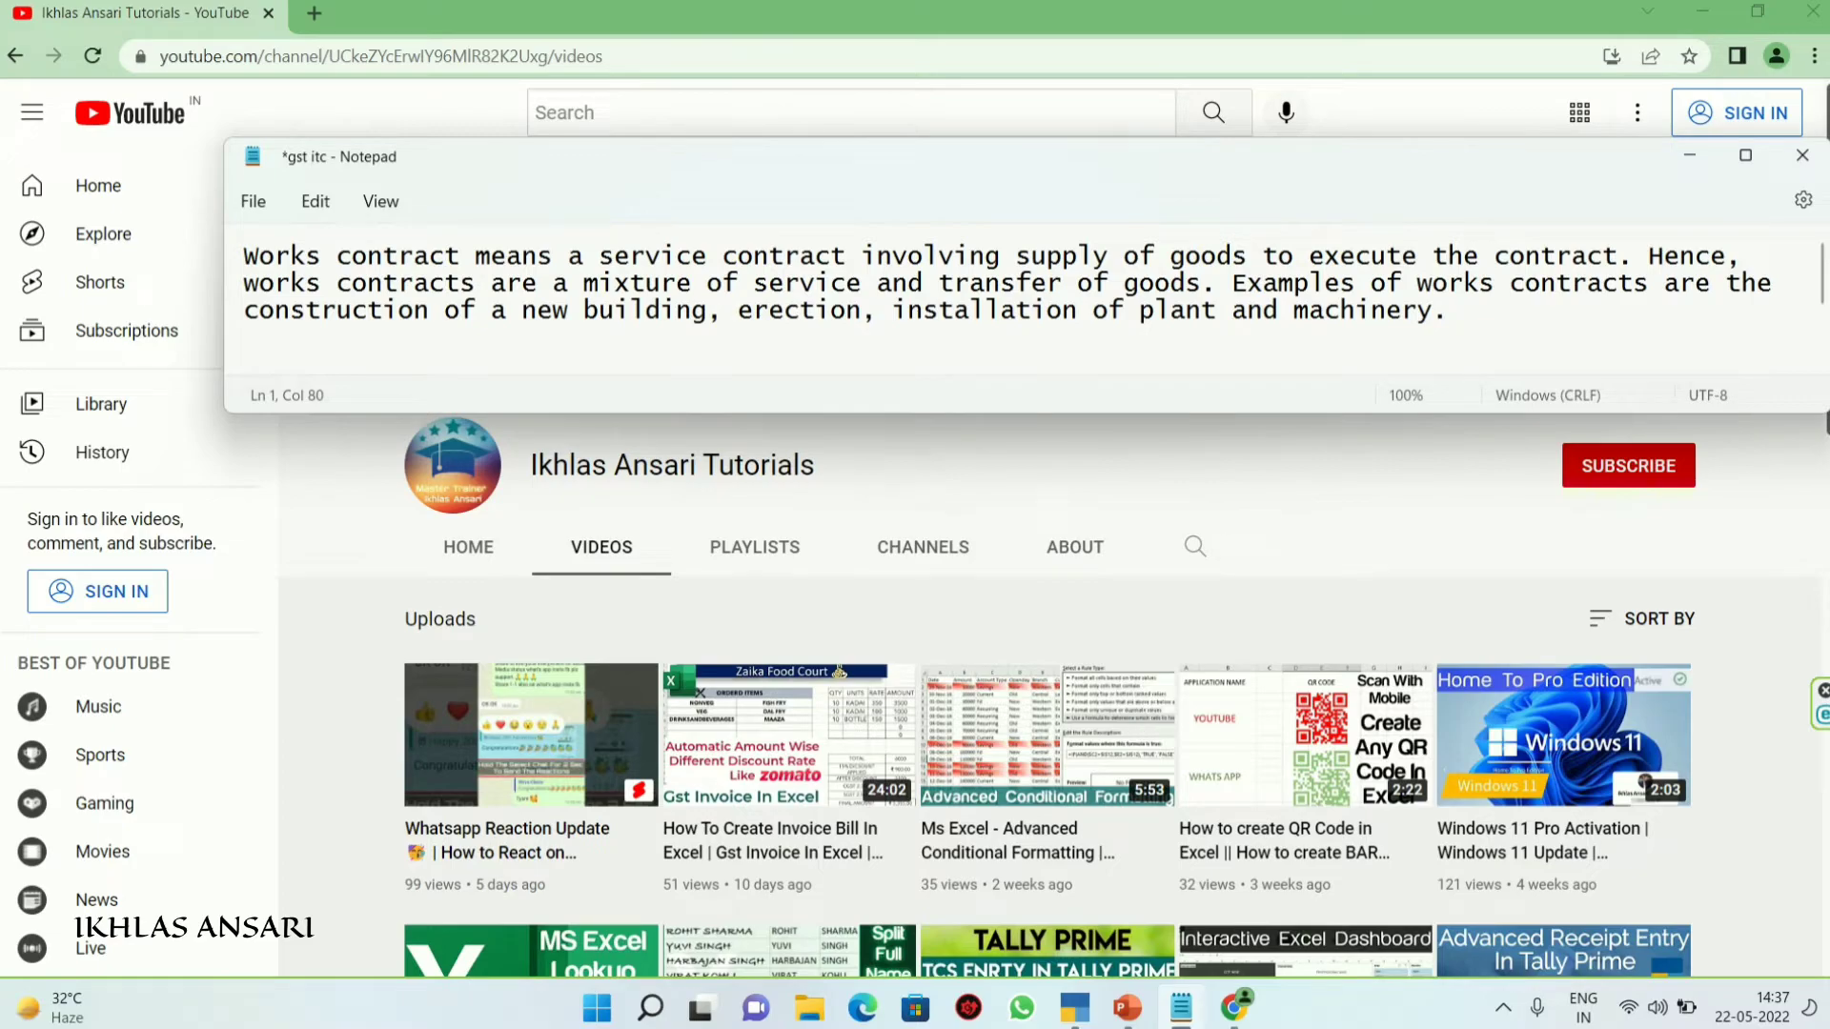
Switch from the Notepad works-contract notes to TallyPrime
left_click(1084, 1018)
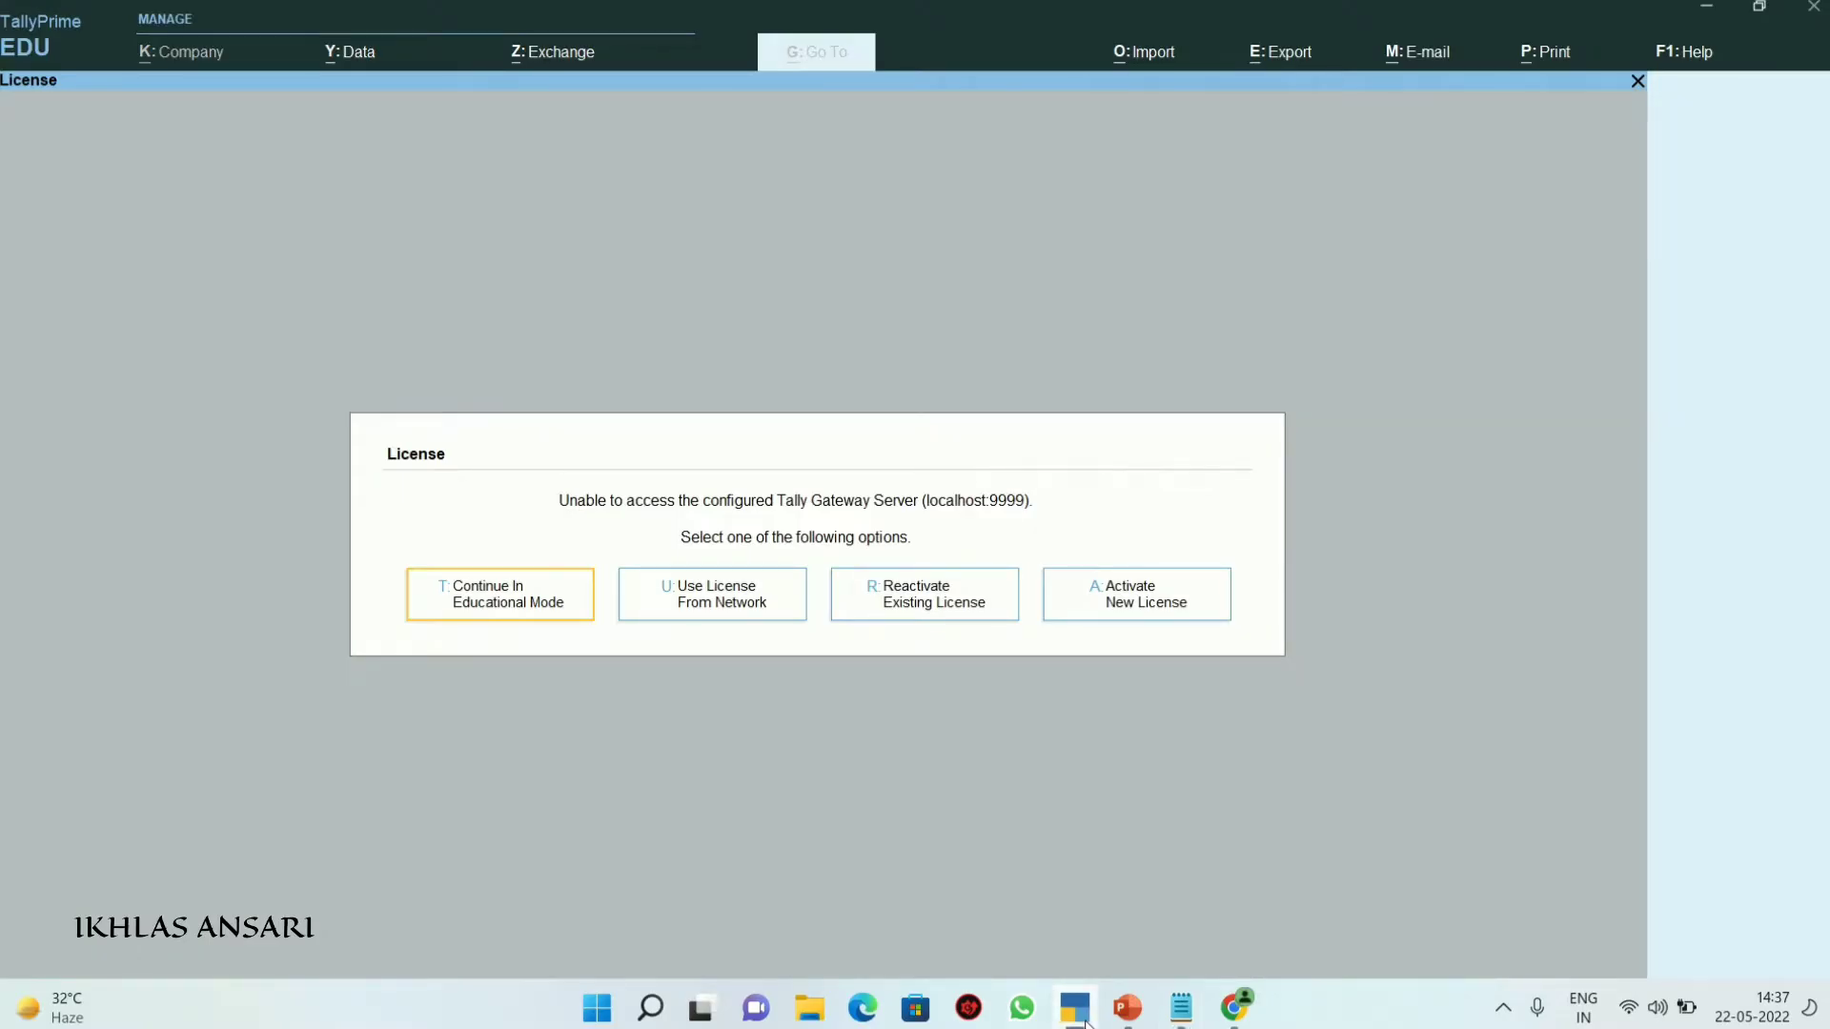
Continue in Educational Mode and shut the Akki company
key("t")
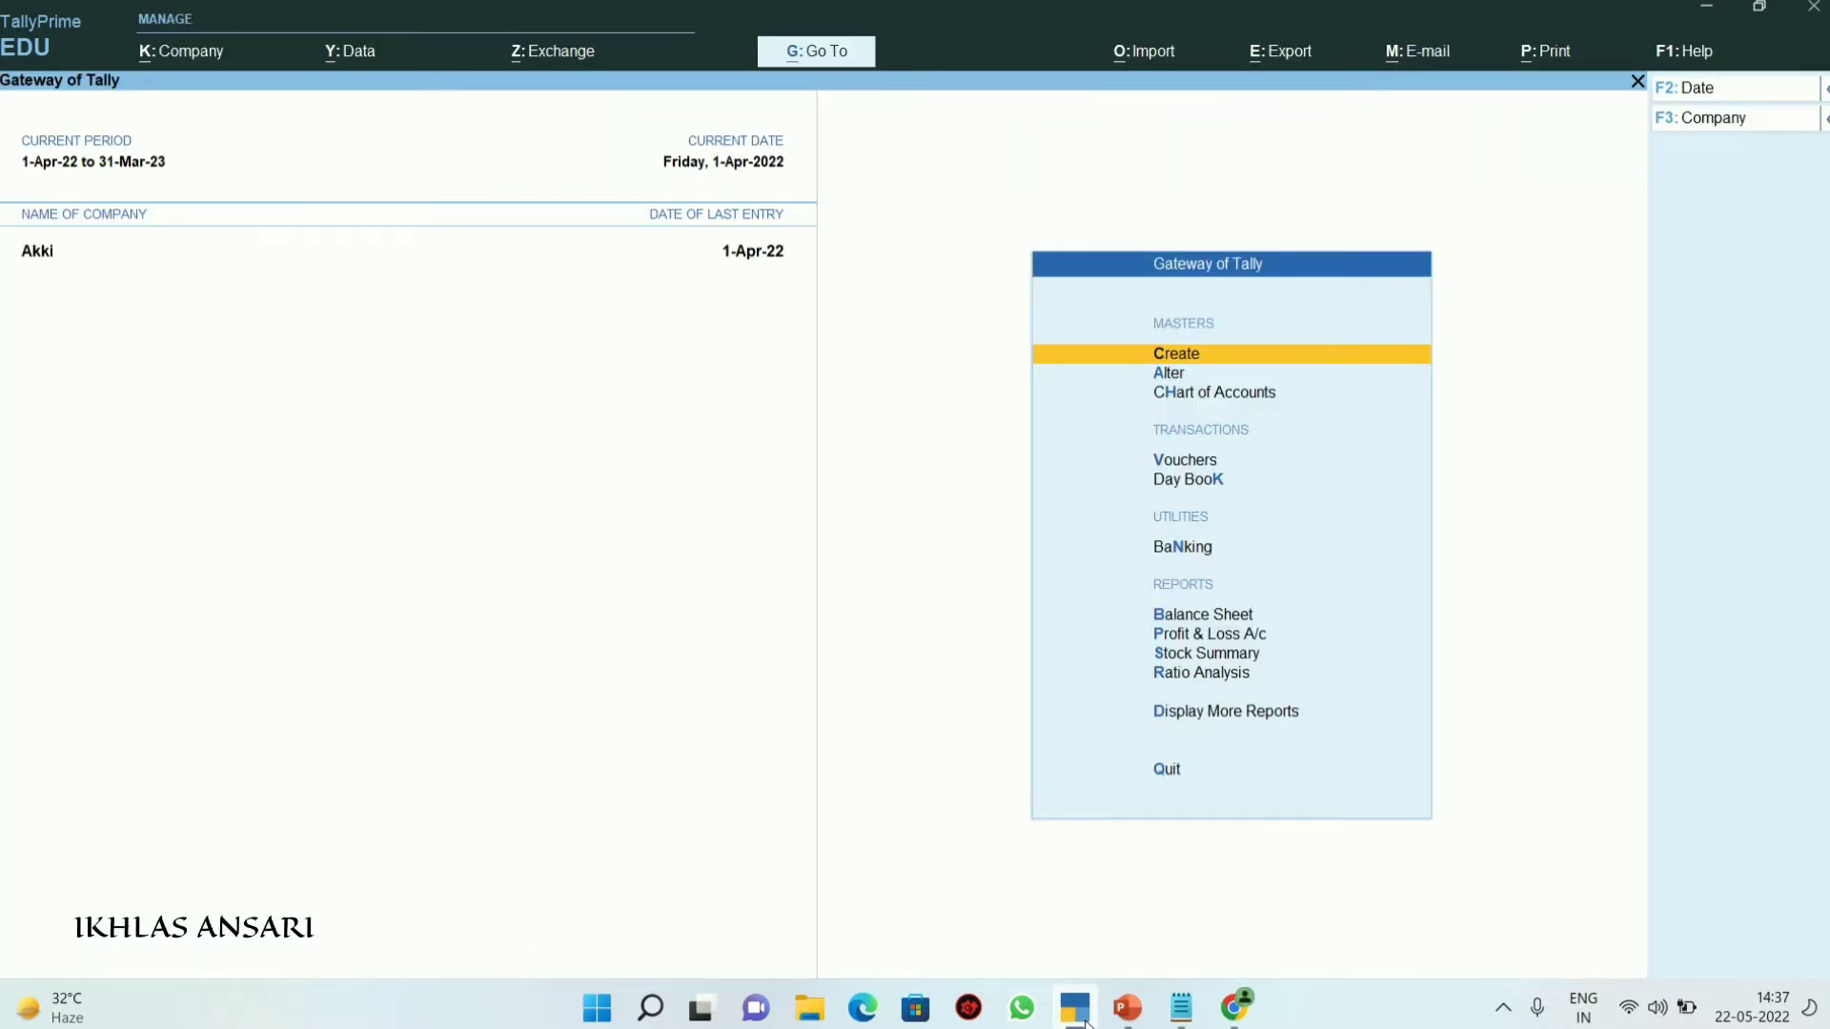
key("ctrl+F3")
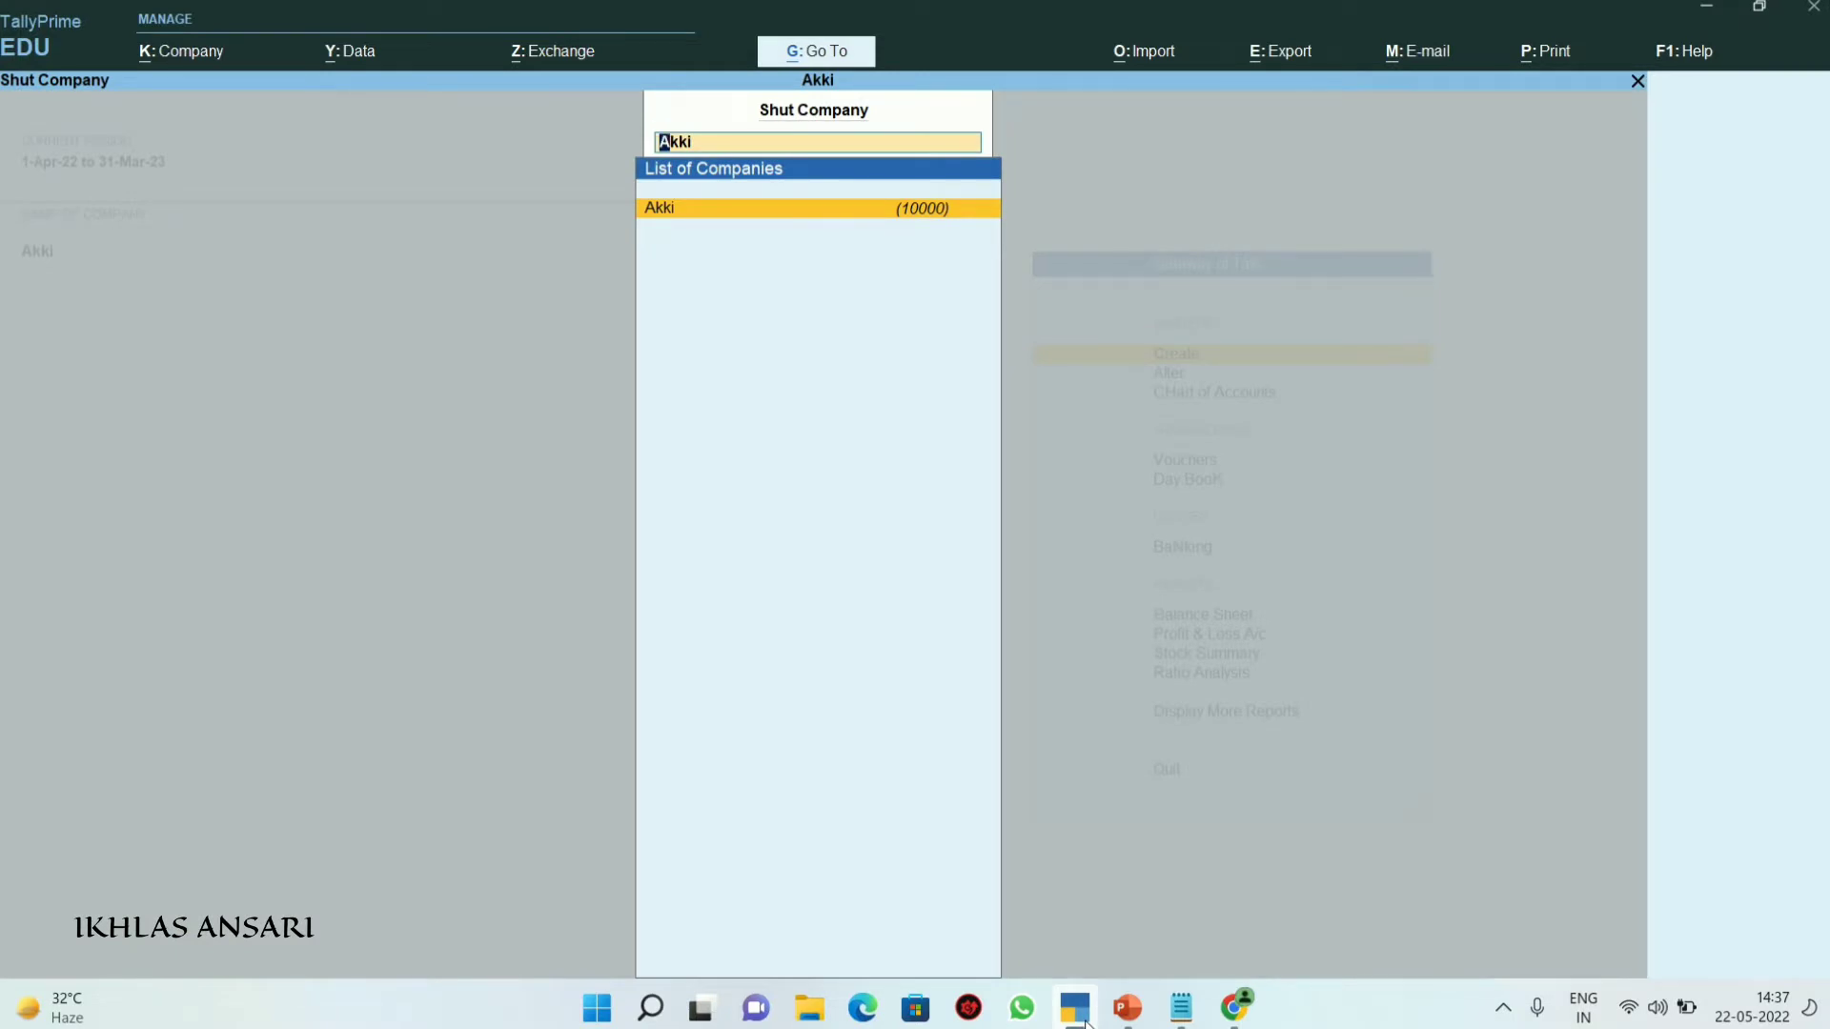
key("Return")
Create a new company named Work Contract with state Maharashtra
key("Up")
key("Up")
key("Up")
key("Up")
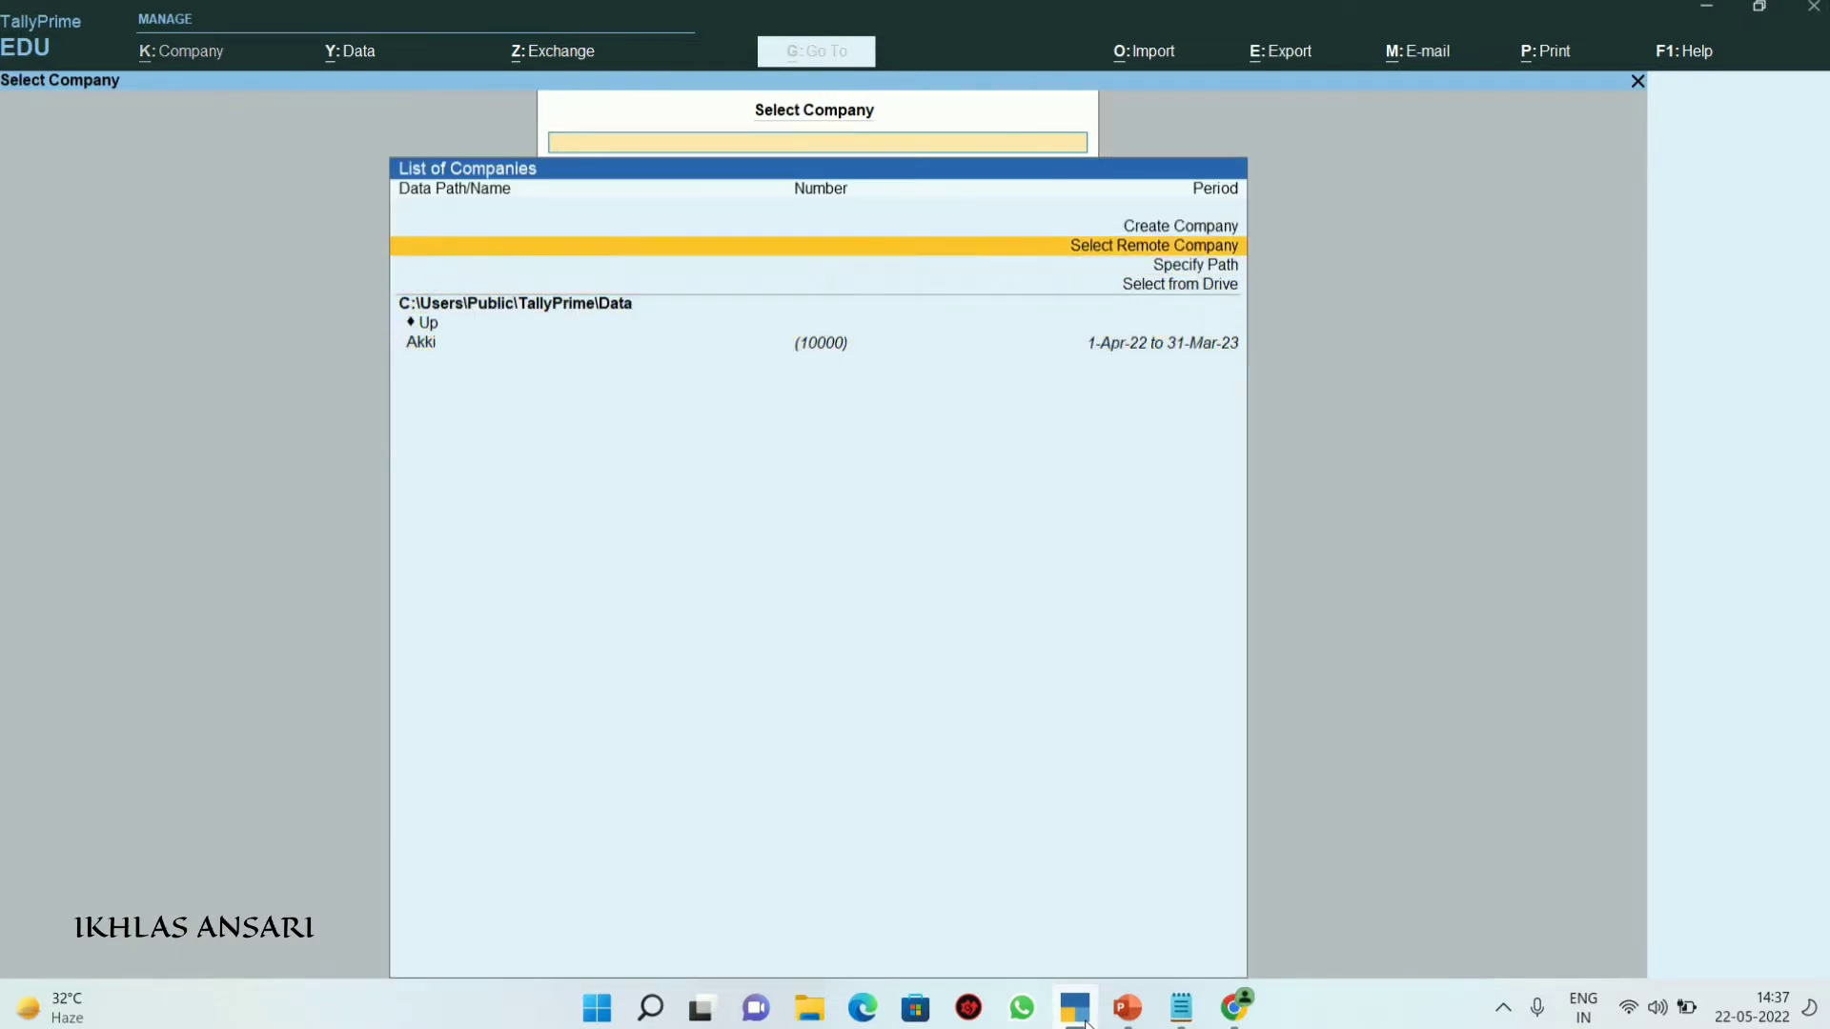
key("Up")
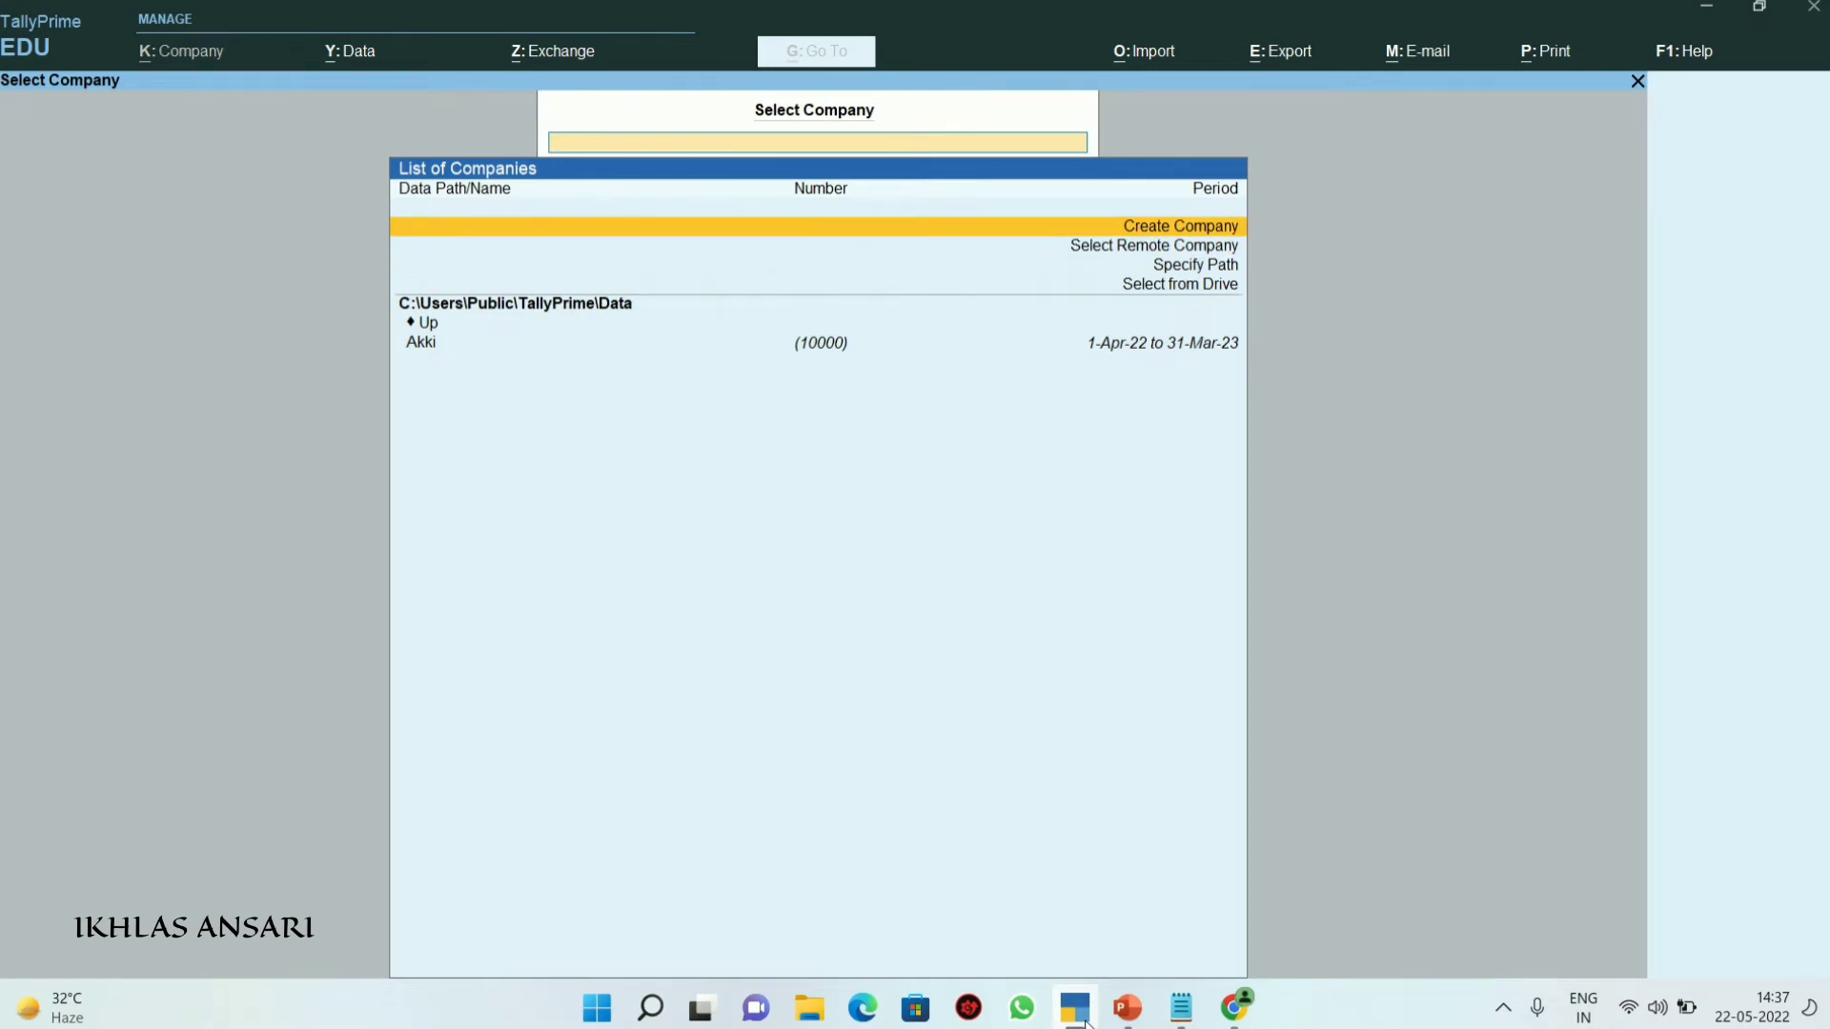
key("Return")
type("Work")
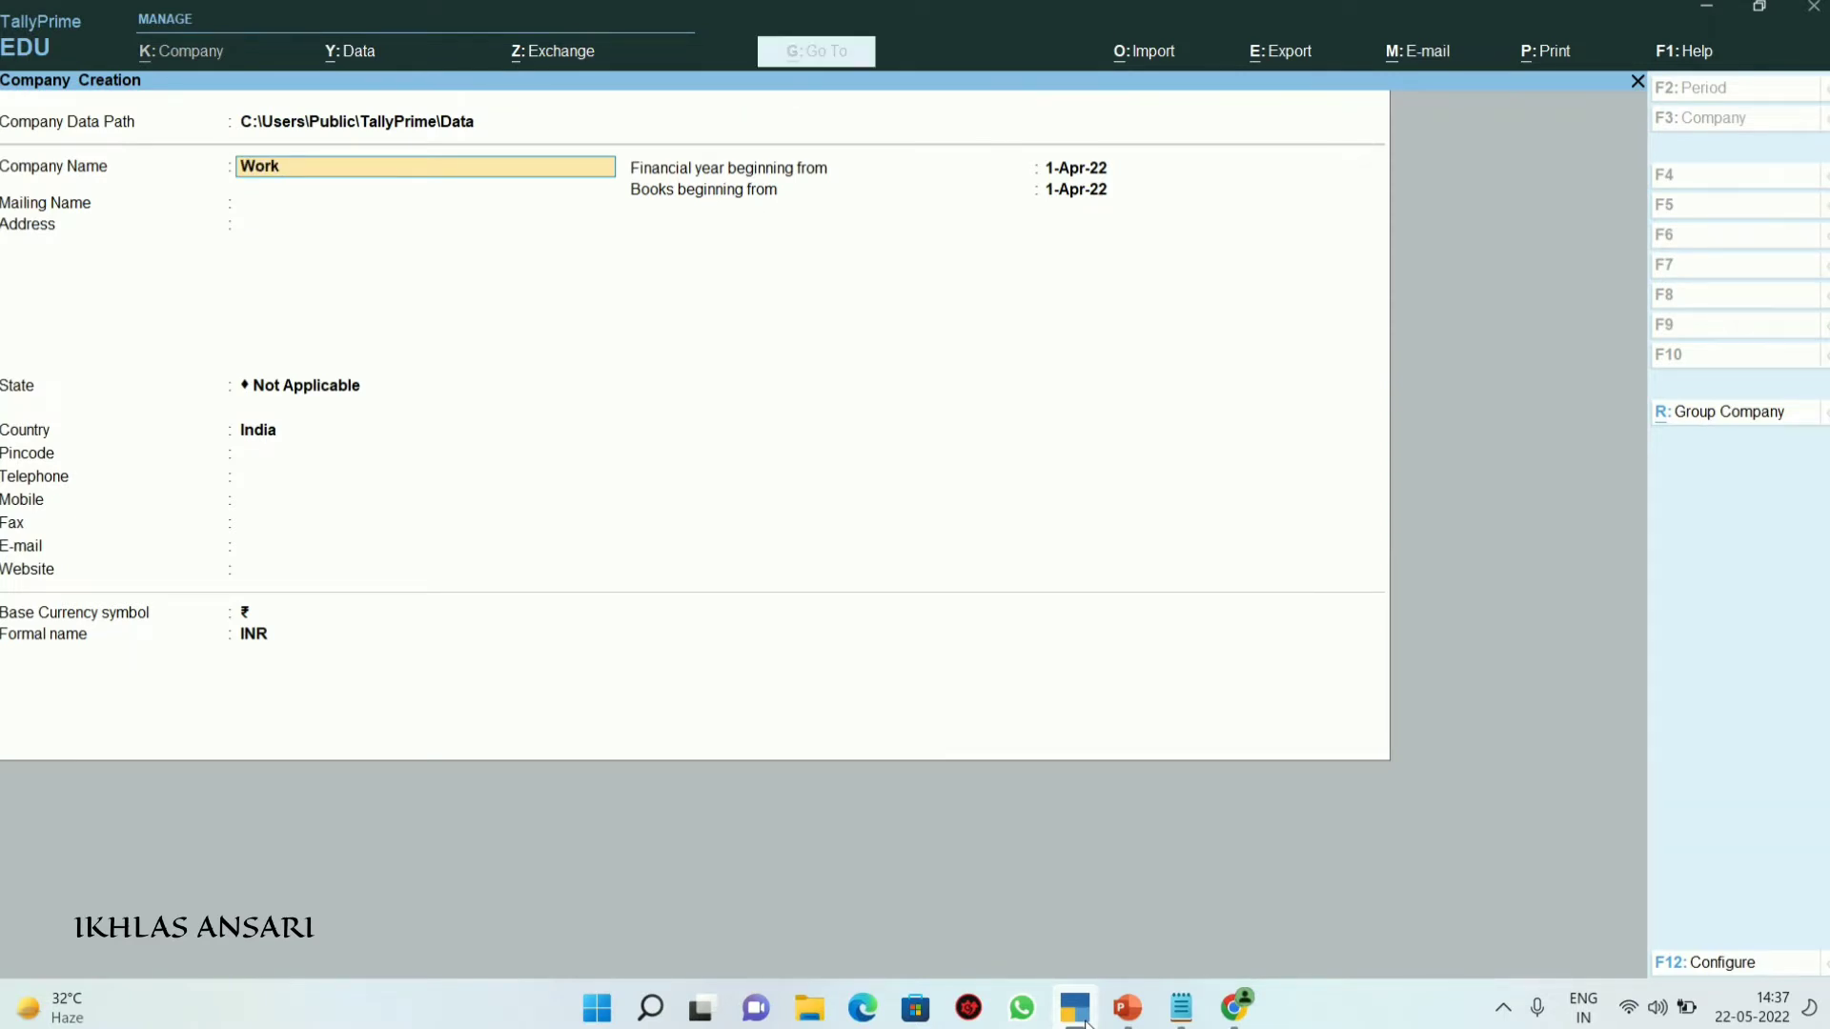
type(" Contrac")
key("Return")
key("Return")
key("Return")
key("Return")
key("Return")
type("Maha")
key("Return")
key("Return")
key("Return")
key("Return")
key("Return")
key("Return")
key("Return")
key("Return")
key("Return")
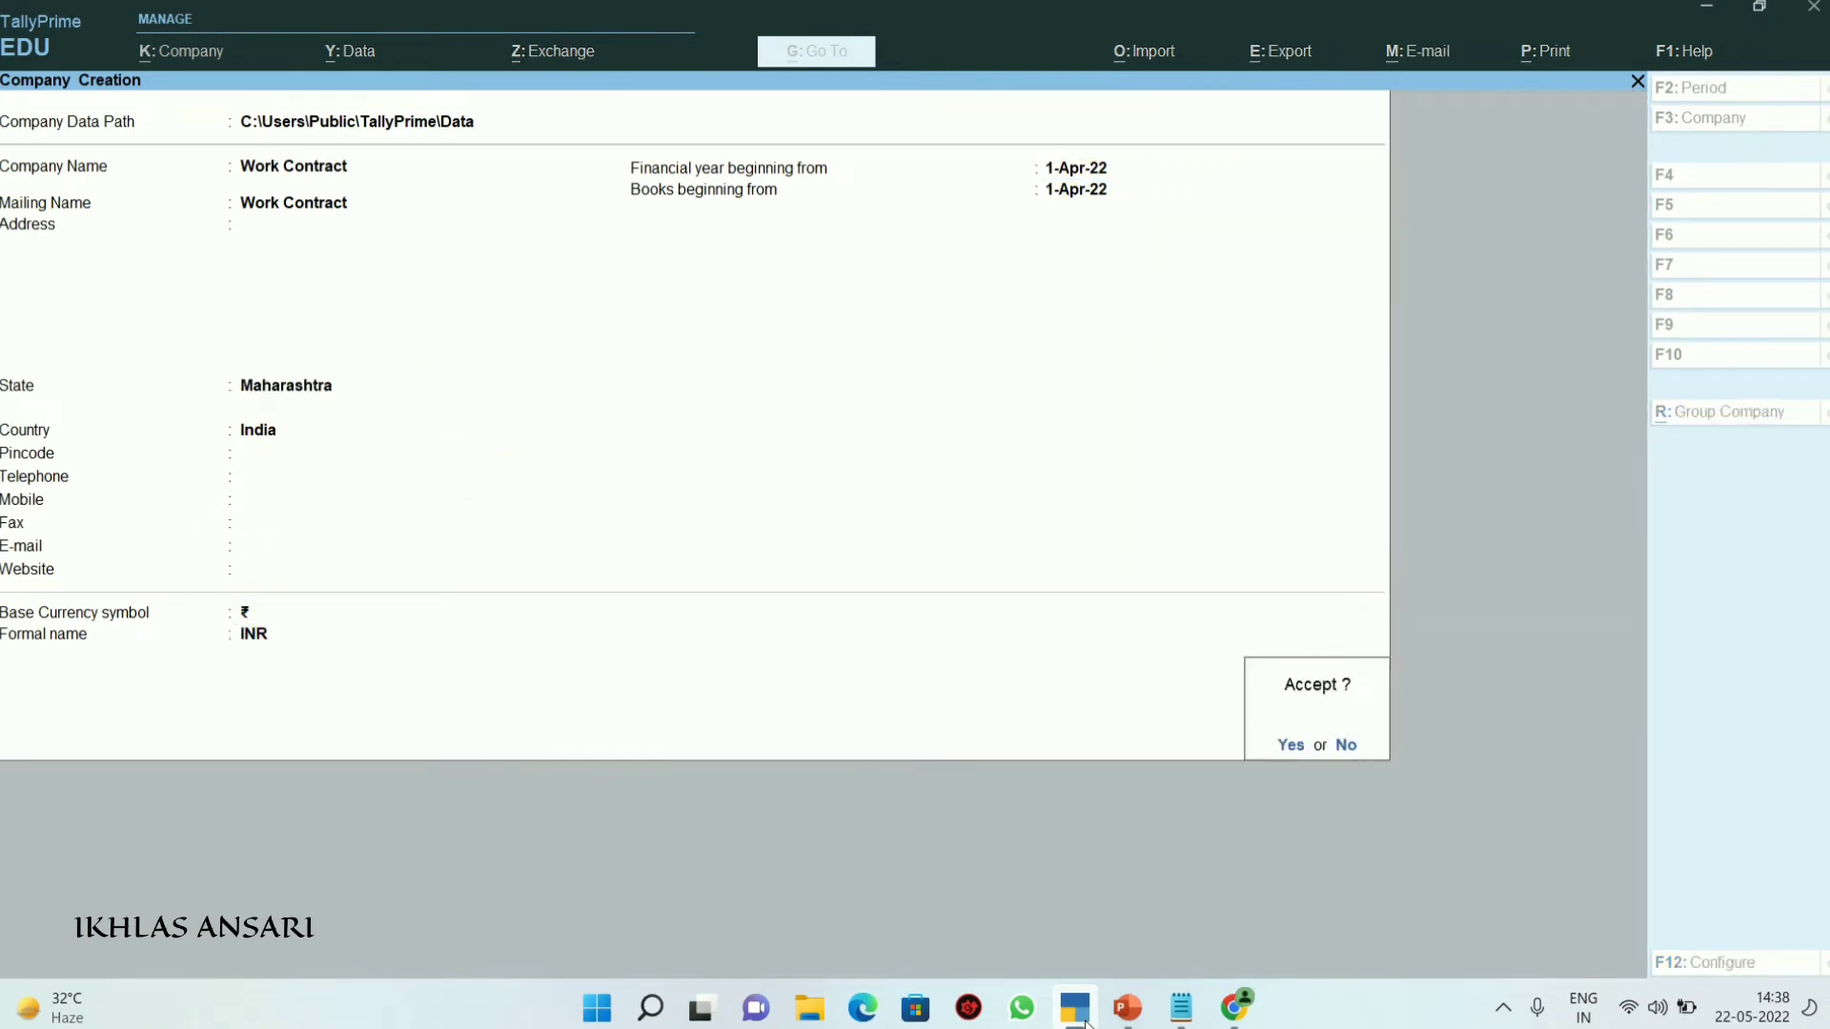
key("Return")
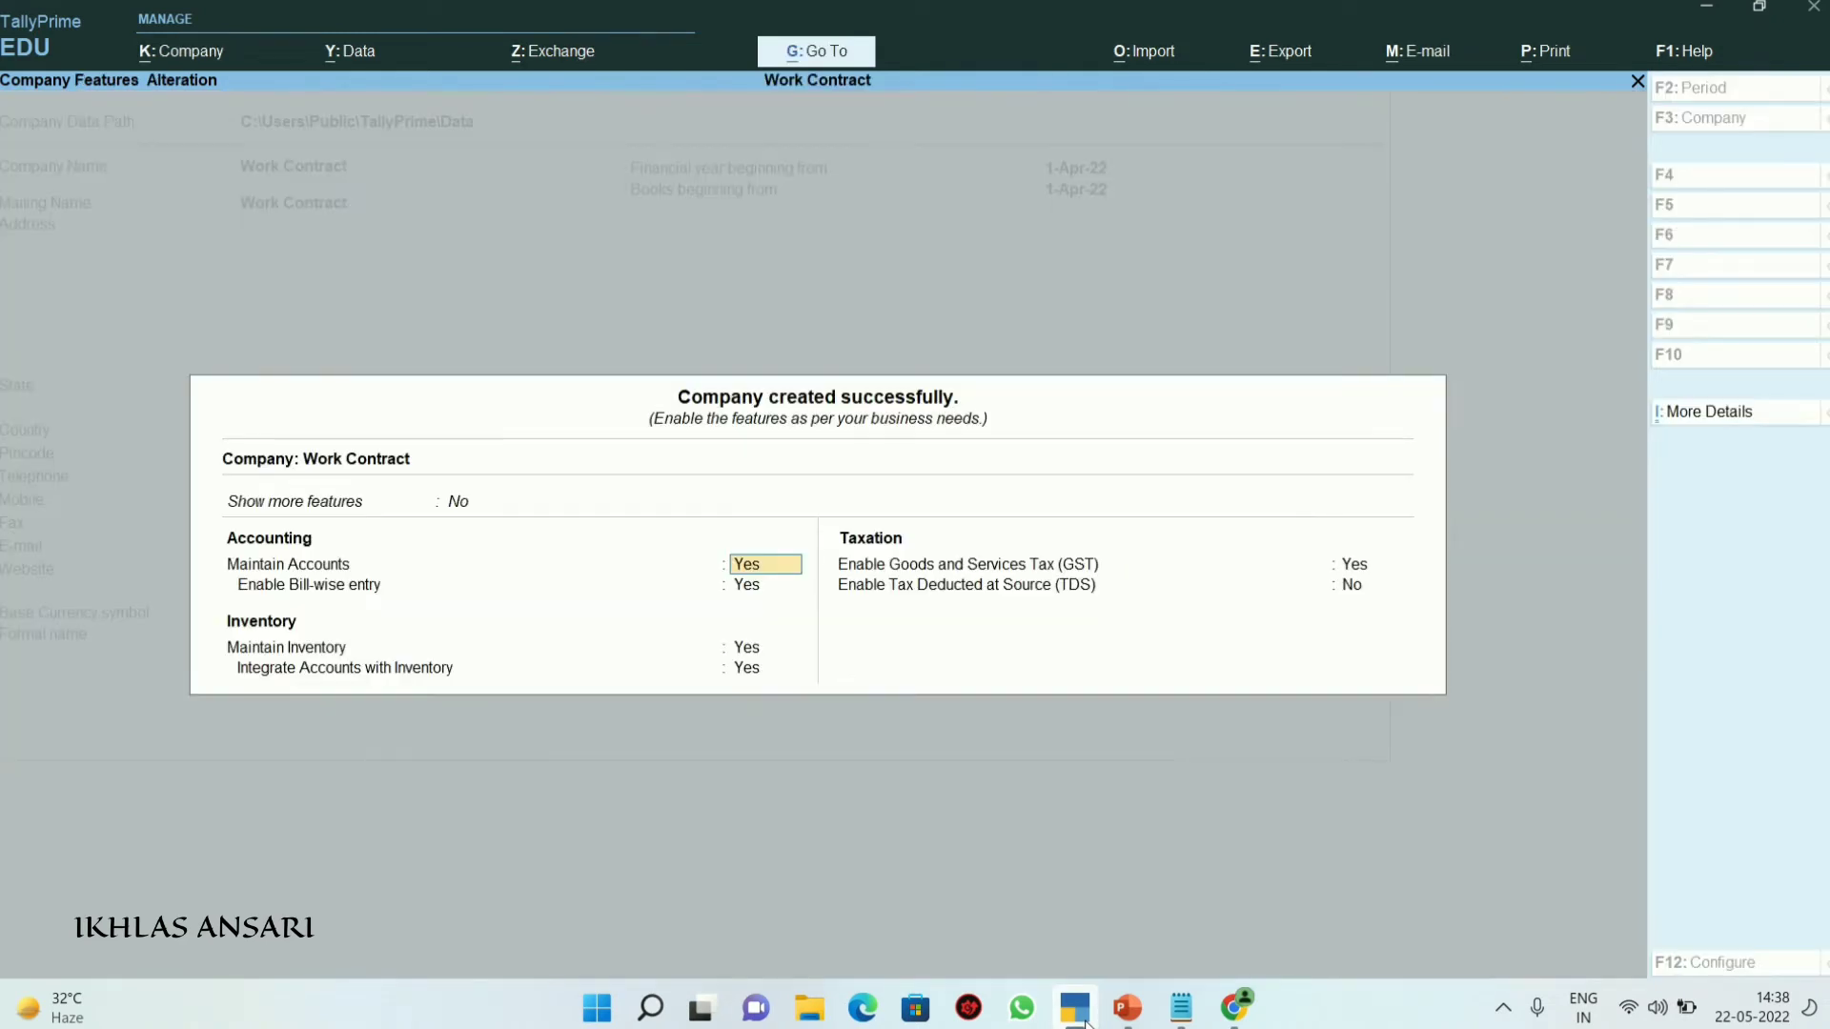
Set GST to Yes with Regular registration, enter the company's GSTIN, and accept the features
key("Return")
key("Return")
key("Return")
key("Return")
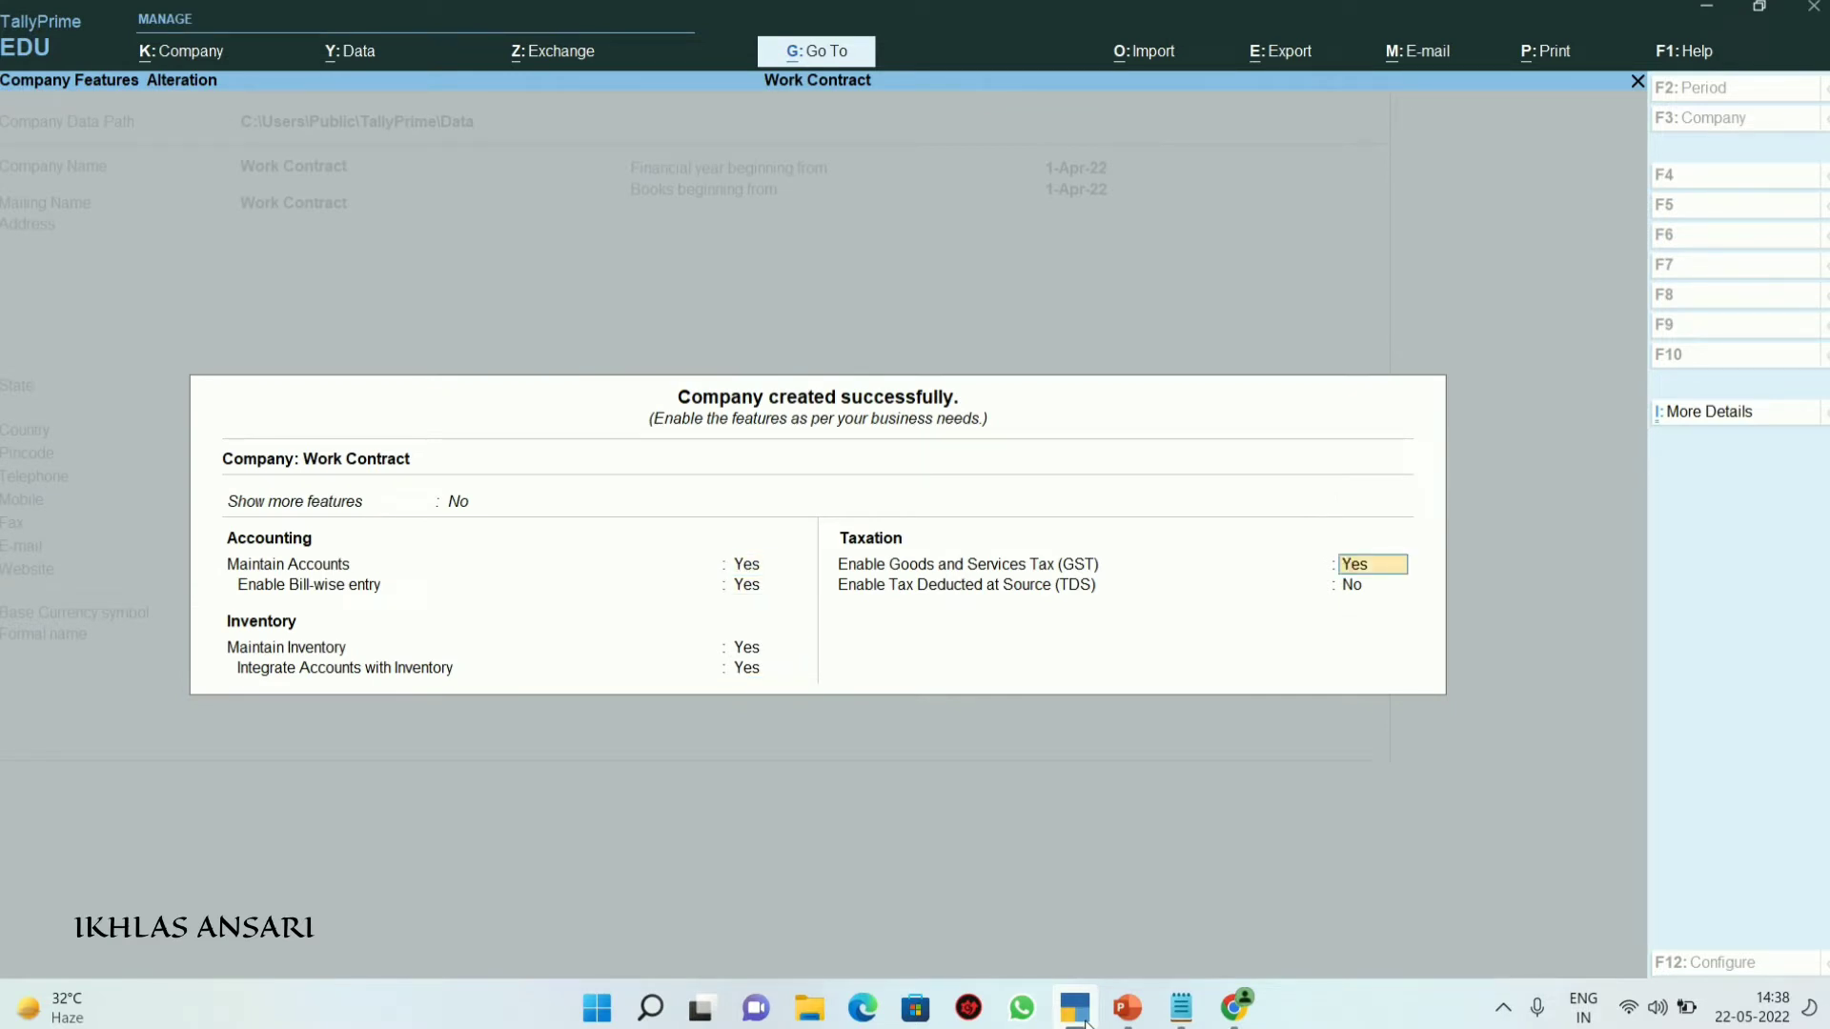
key("Return")
key("Return")
key("Return")
key("Return")
key("Return")
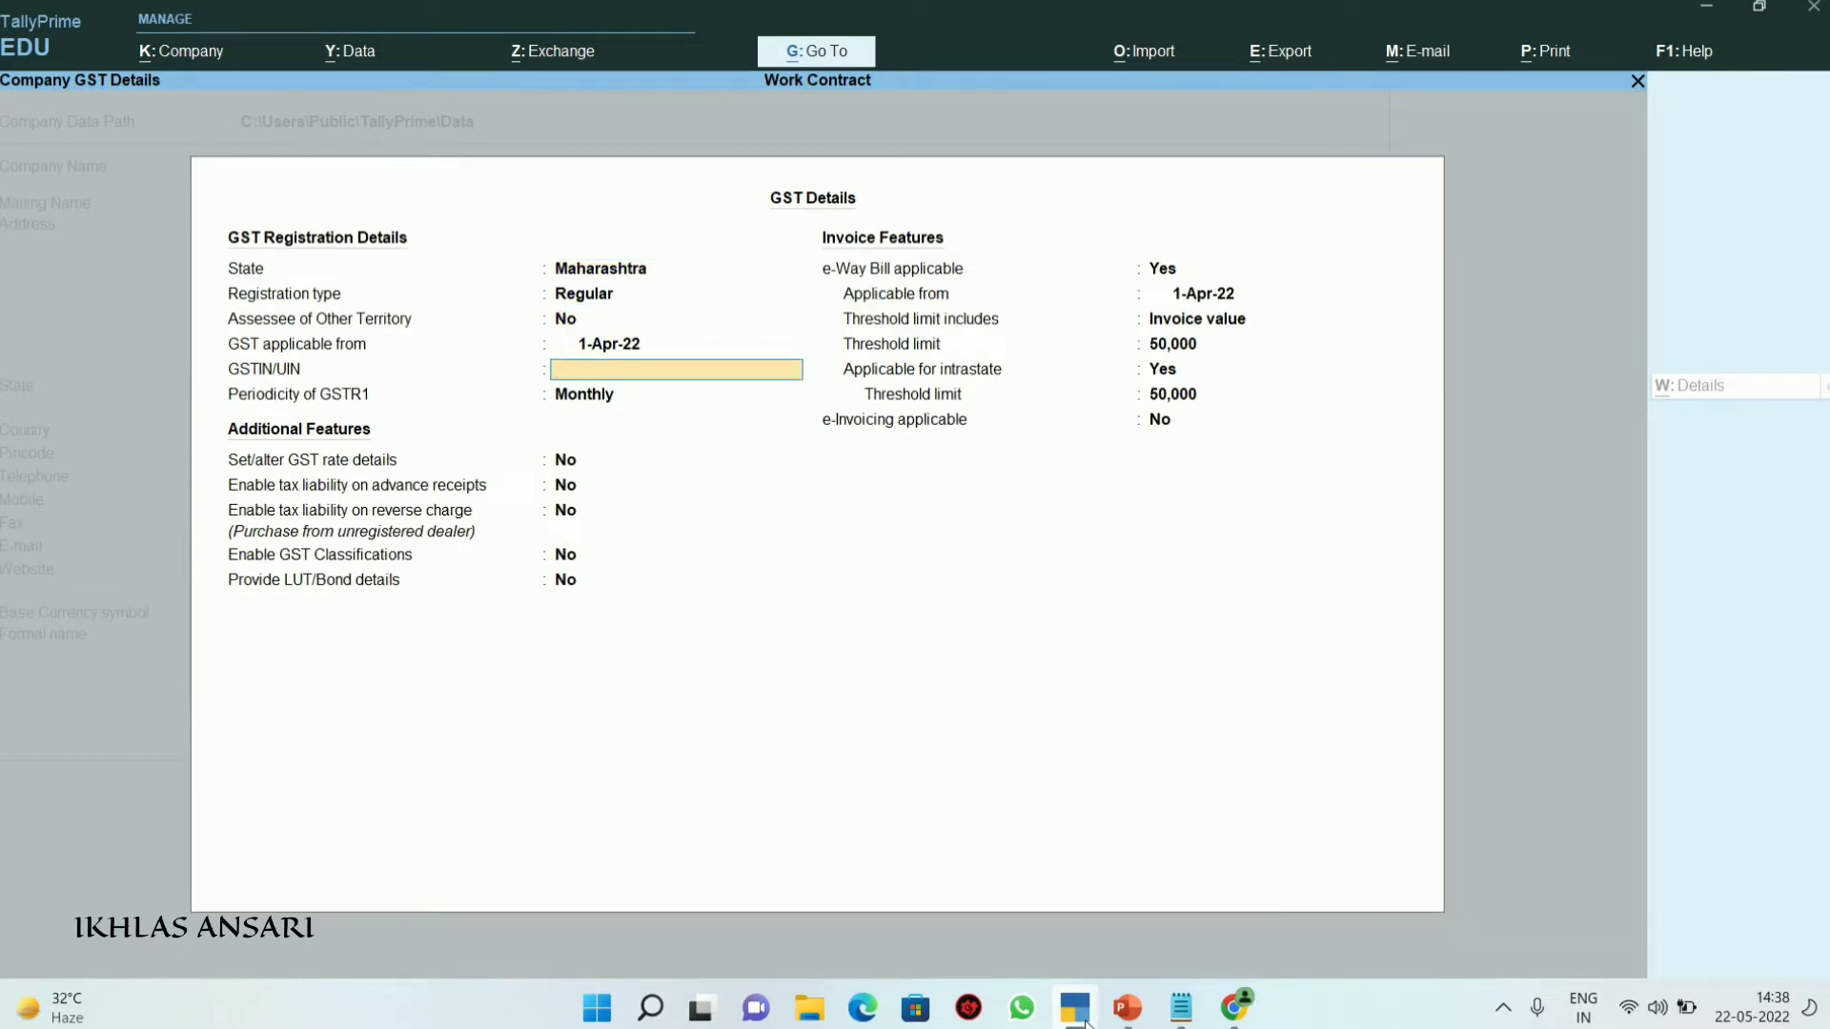
type("27AASCS2460H1Z0")
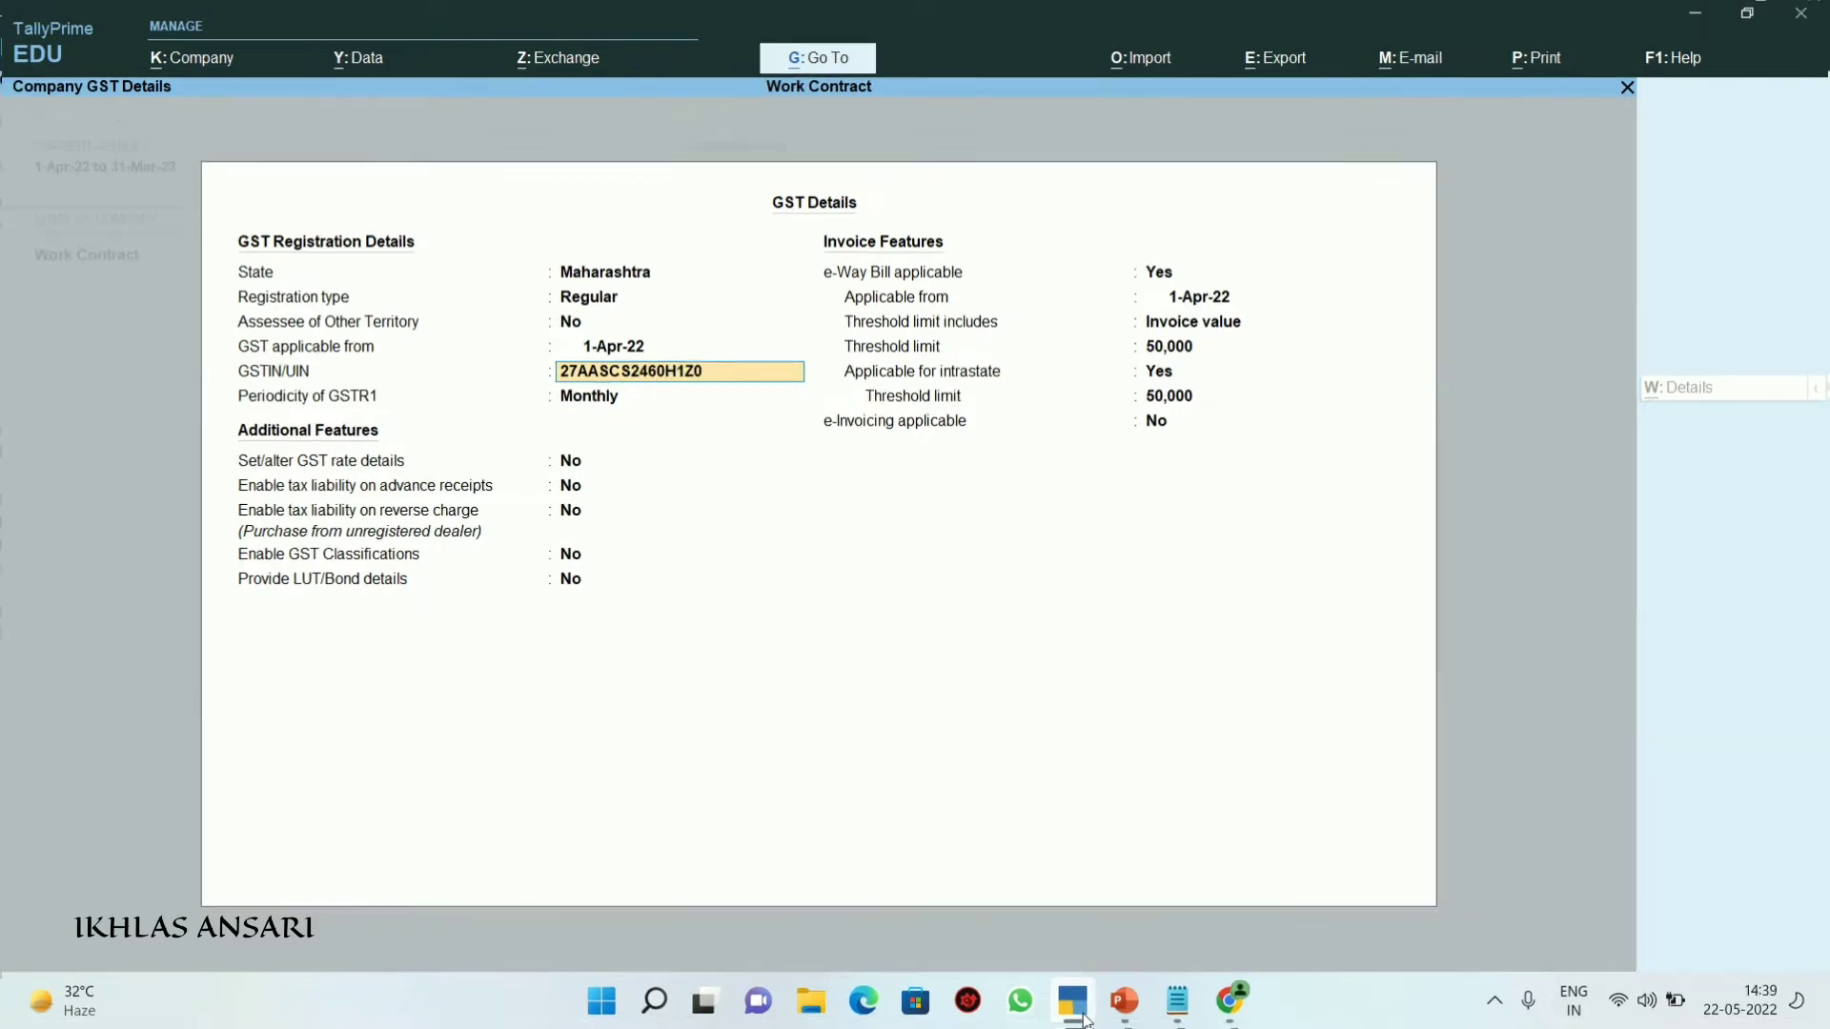
key("Return")
key("Return")
key("Return")
key("Return")
key("Return")
key("Return")
key("Return")
key("Return")
key("Return")
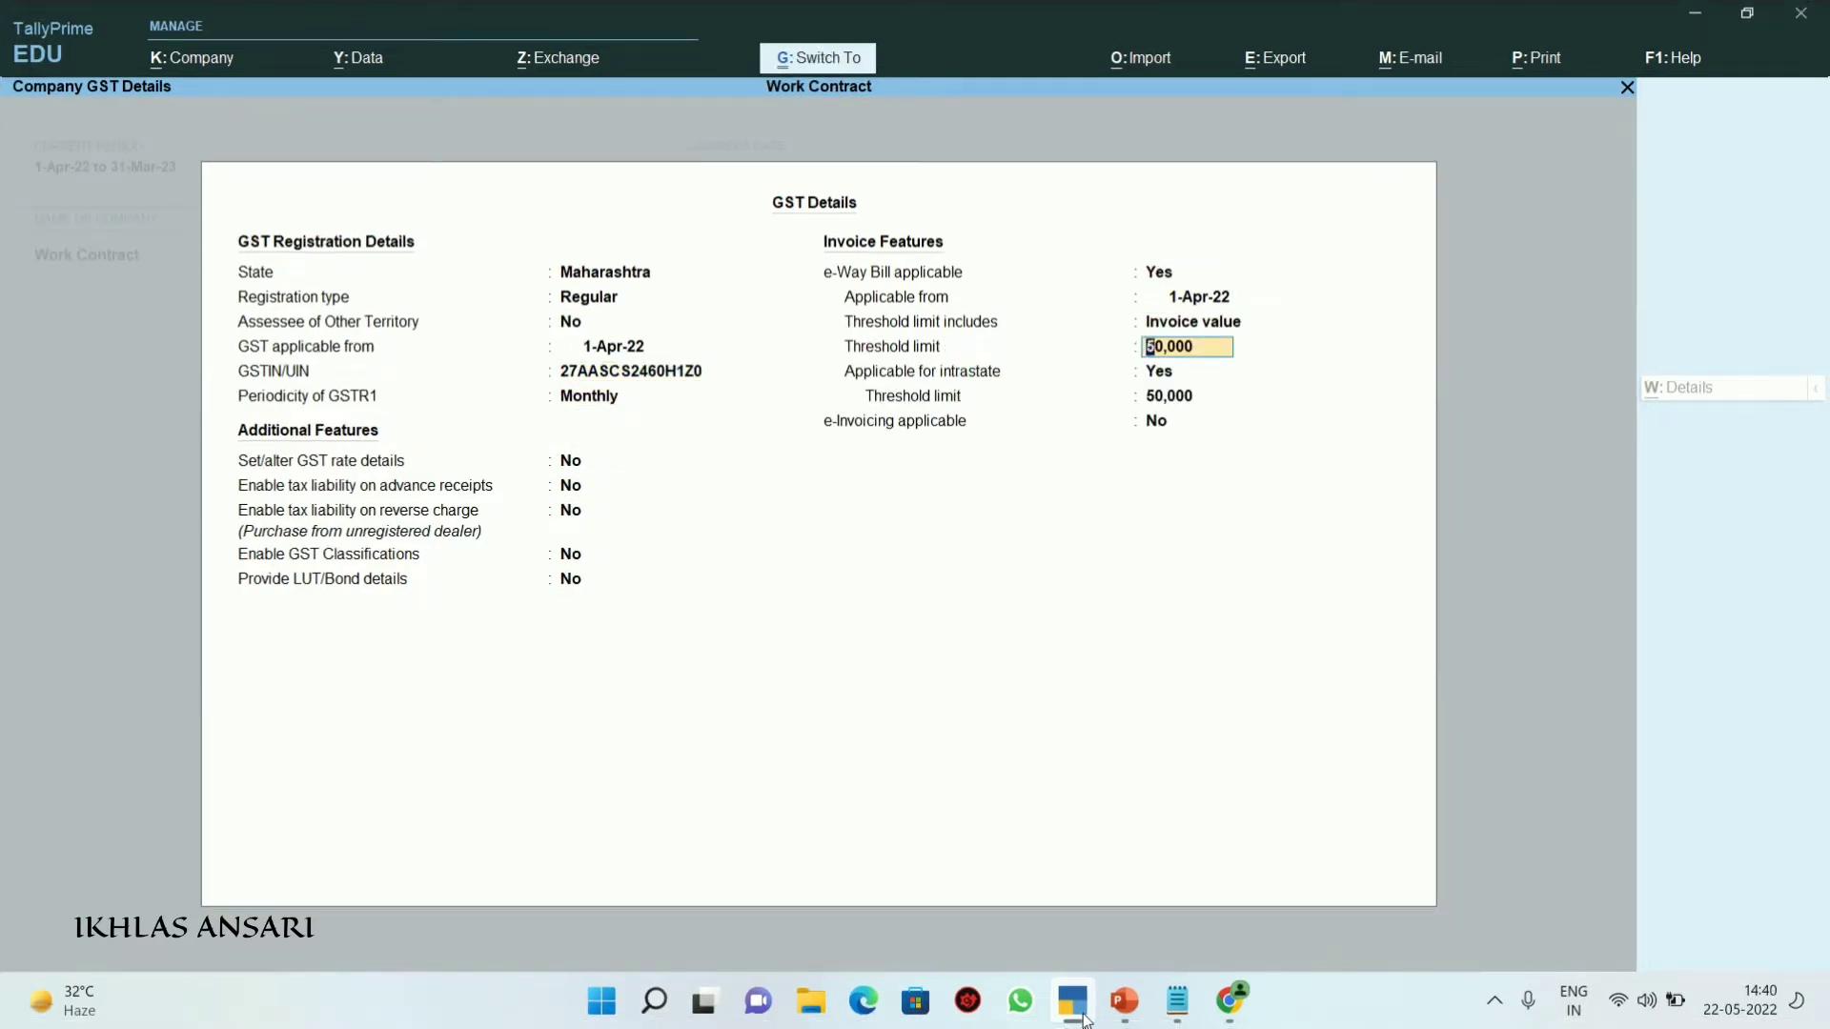
key("ctrl+a")
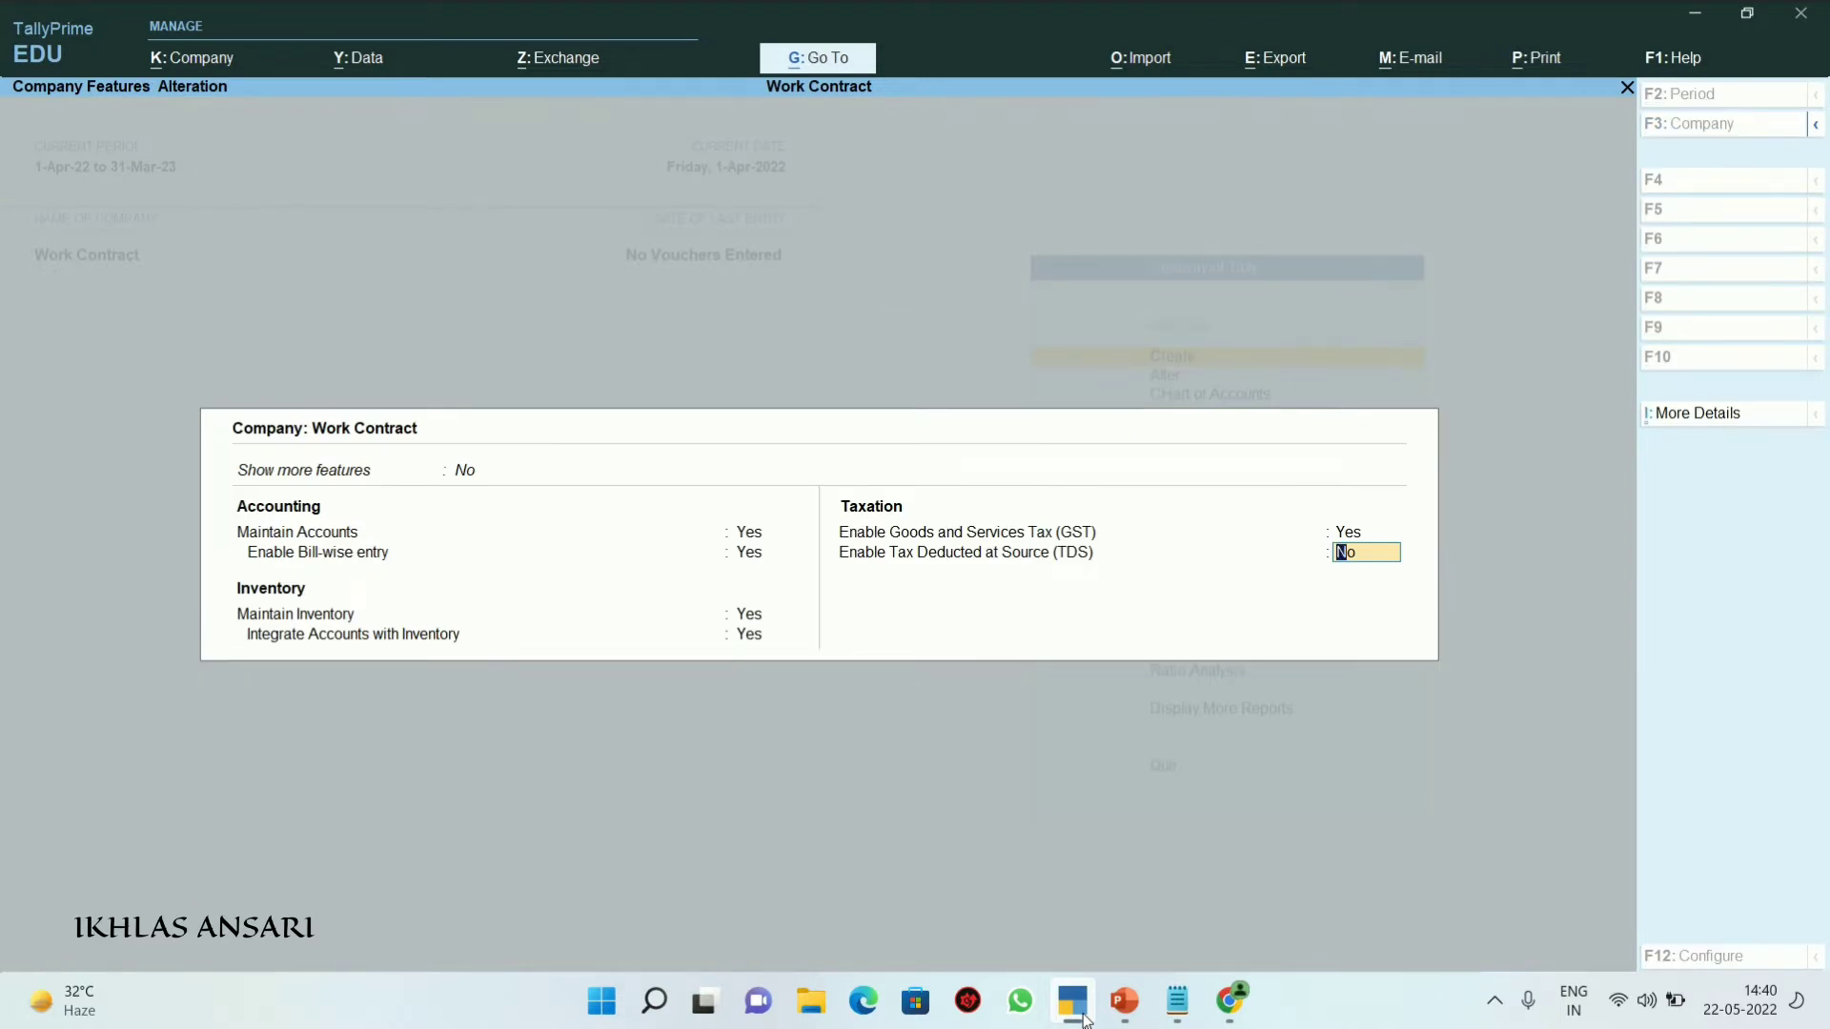
key("Return")
key("Return")
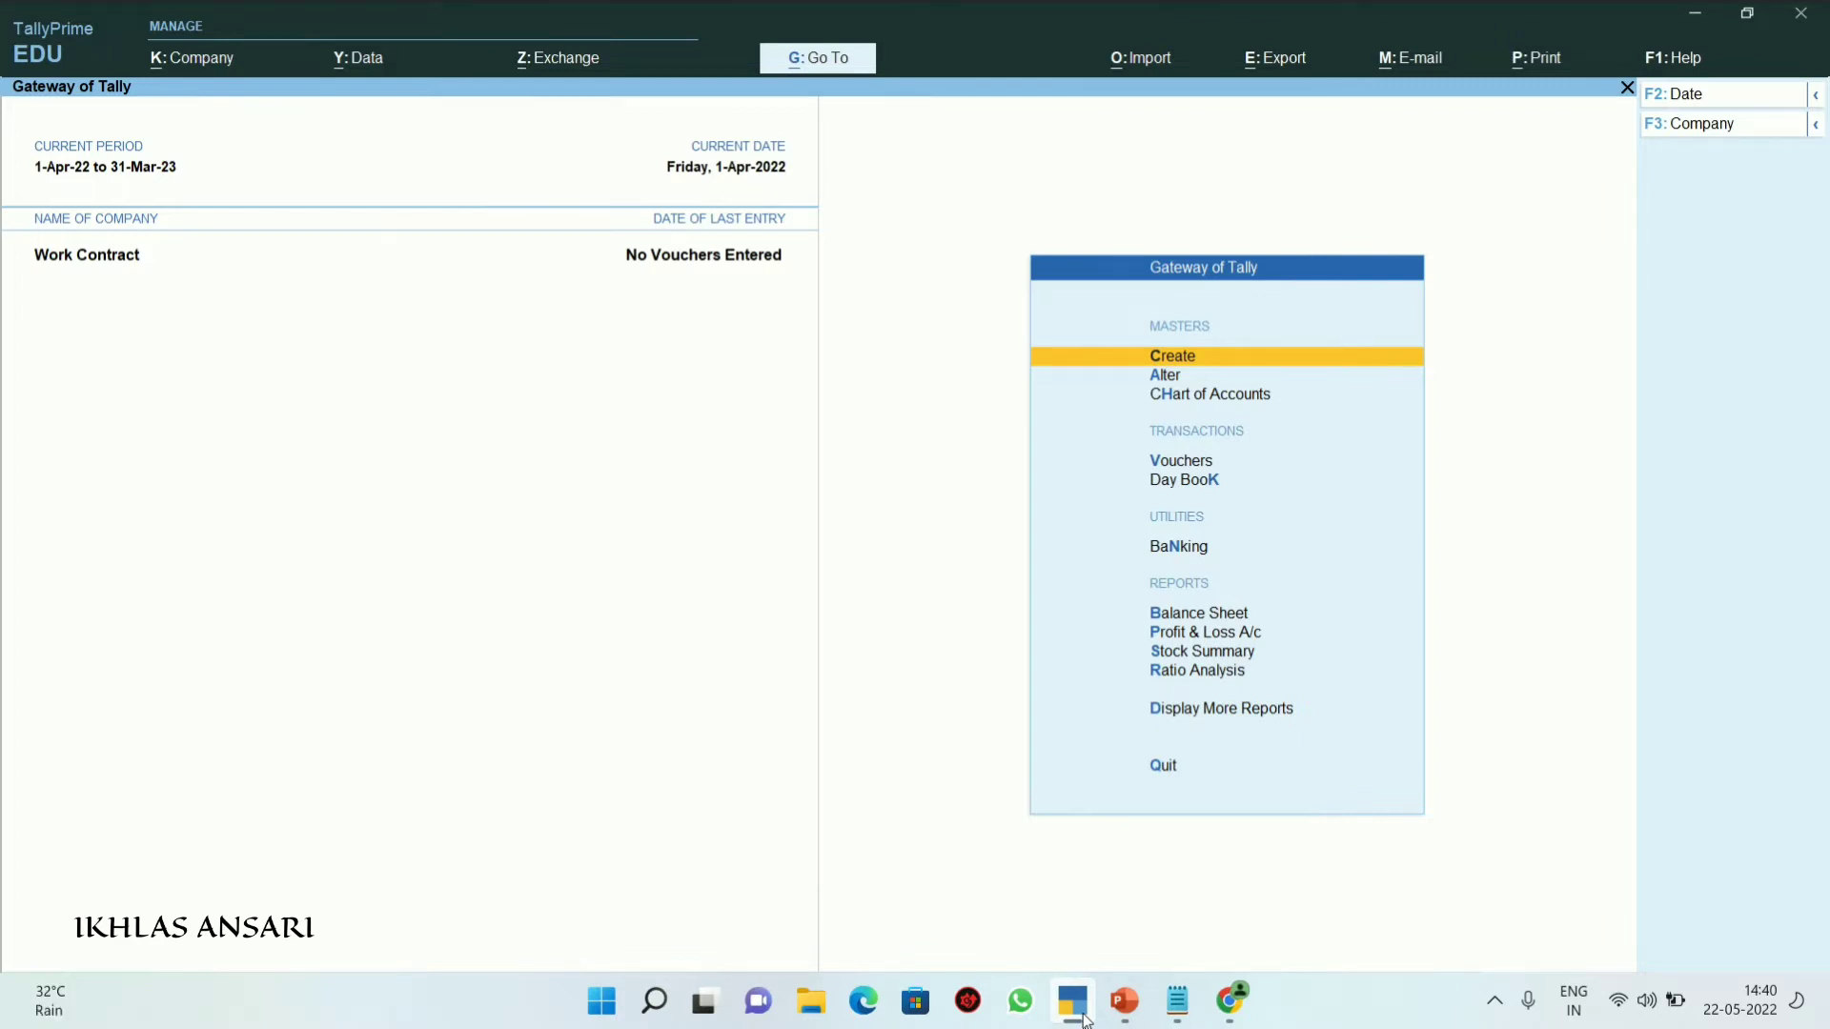
Create a new godown 'Kingston School Site' with Primary as its parent and save it
key("Return")
key("Down")
key("Down")
key("Down")
key("Down")
key("Down")
key("Down")
key("Down")
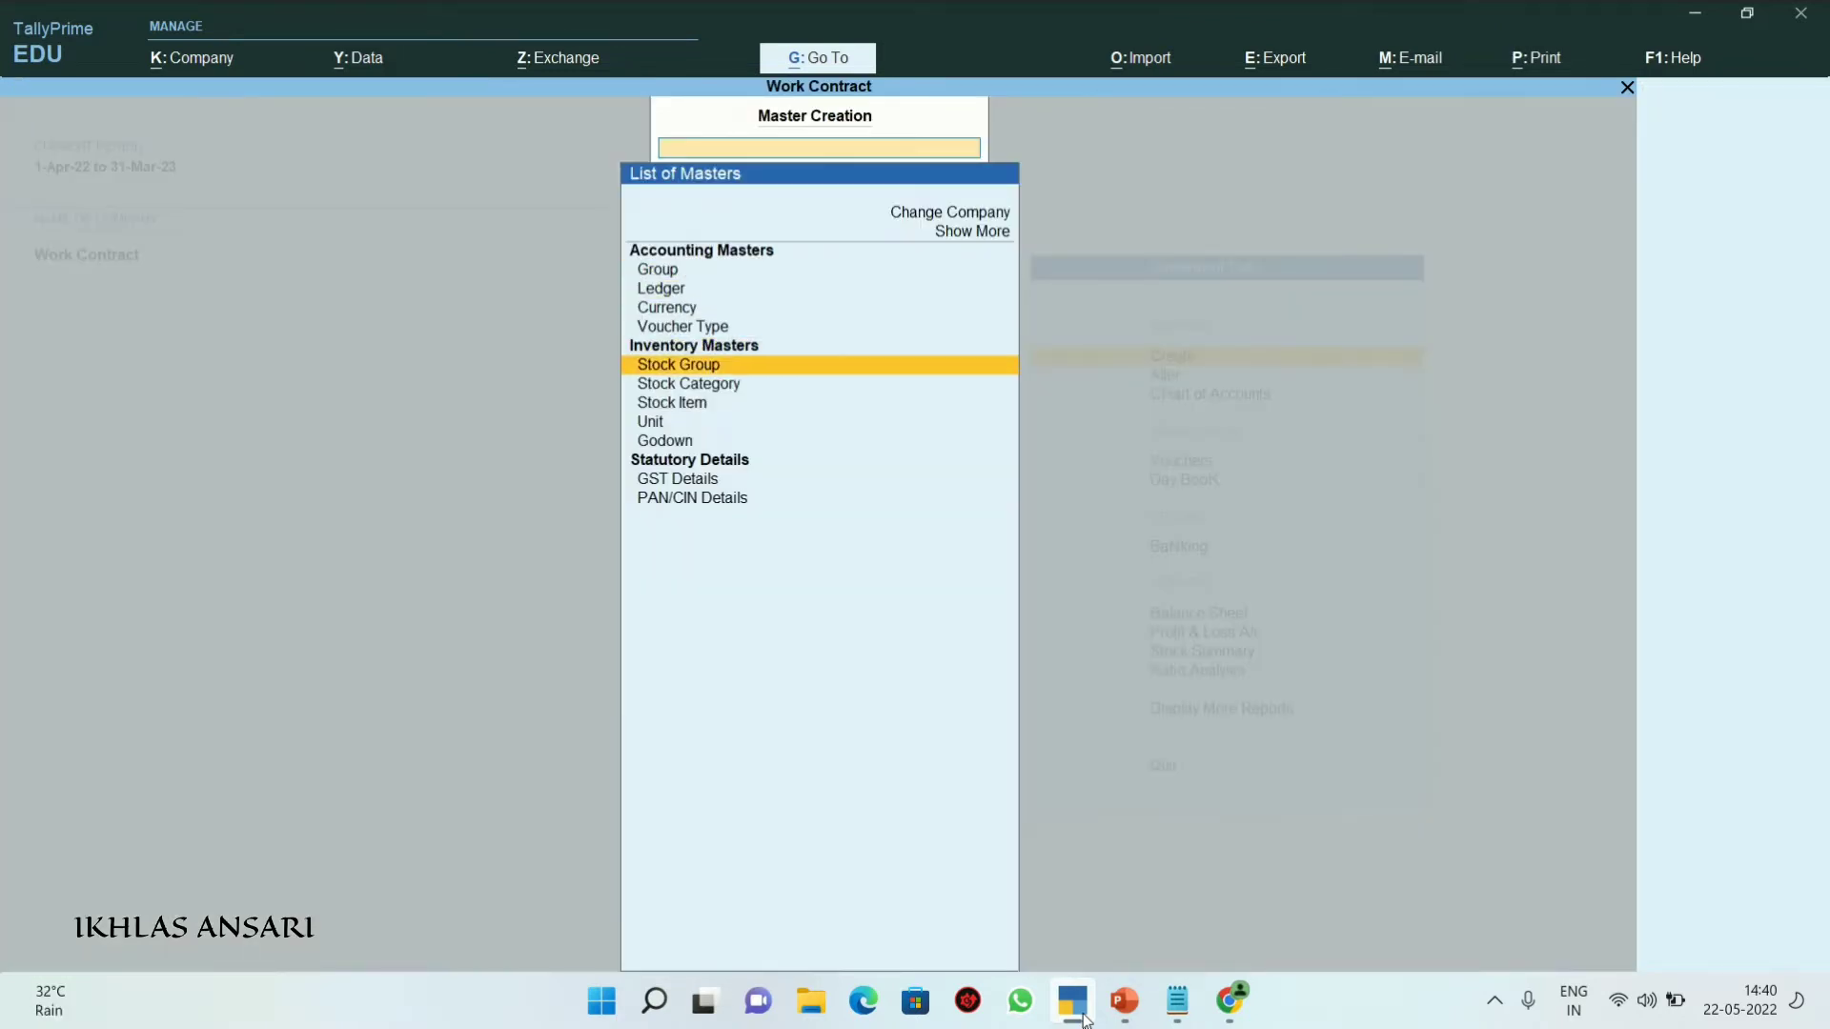
key("Down")
key("Down")
key("Return")
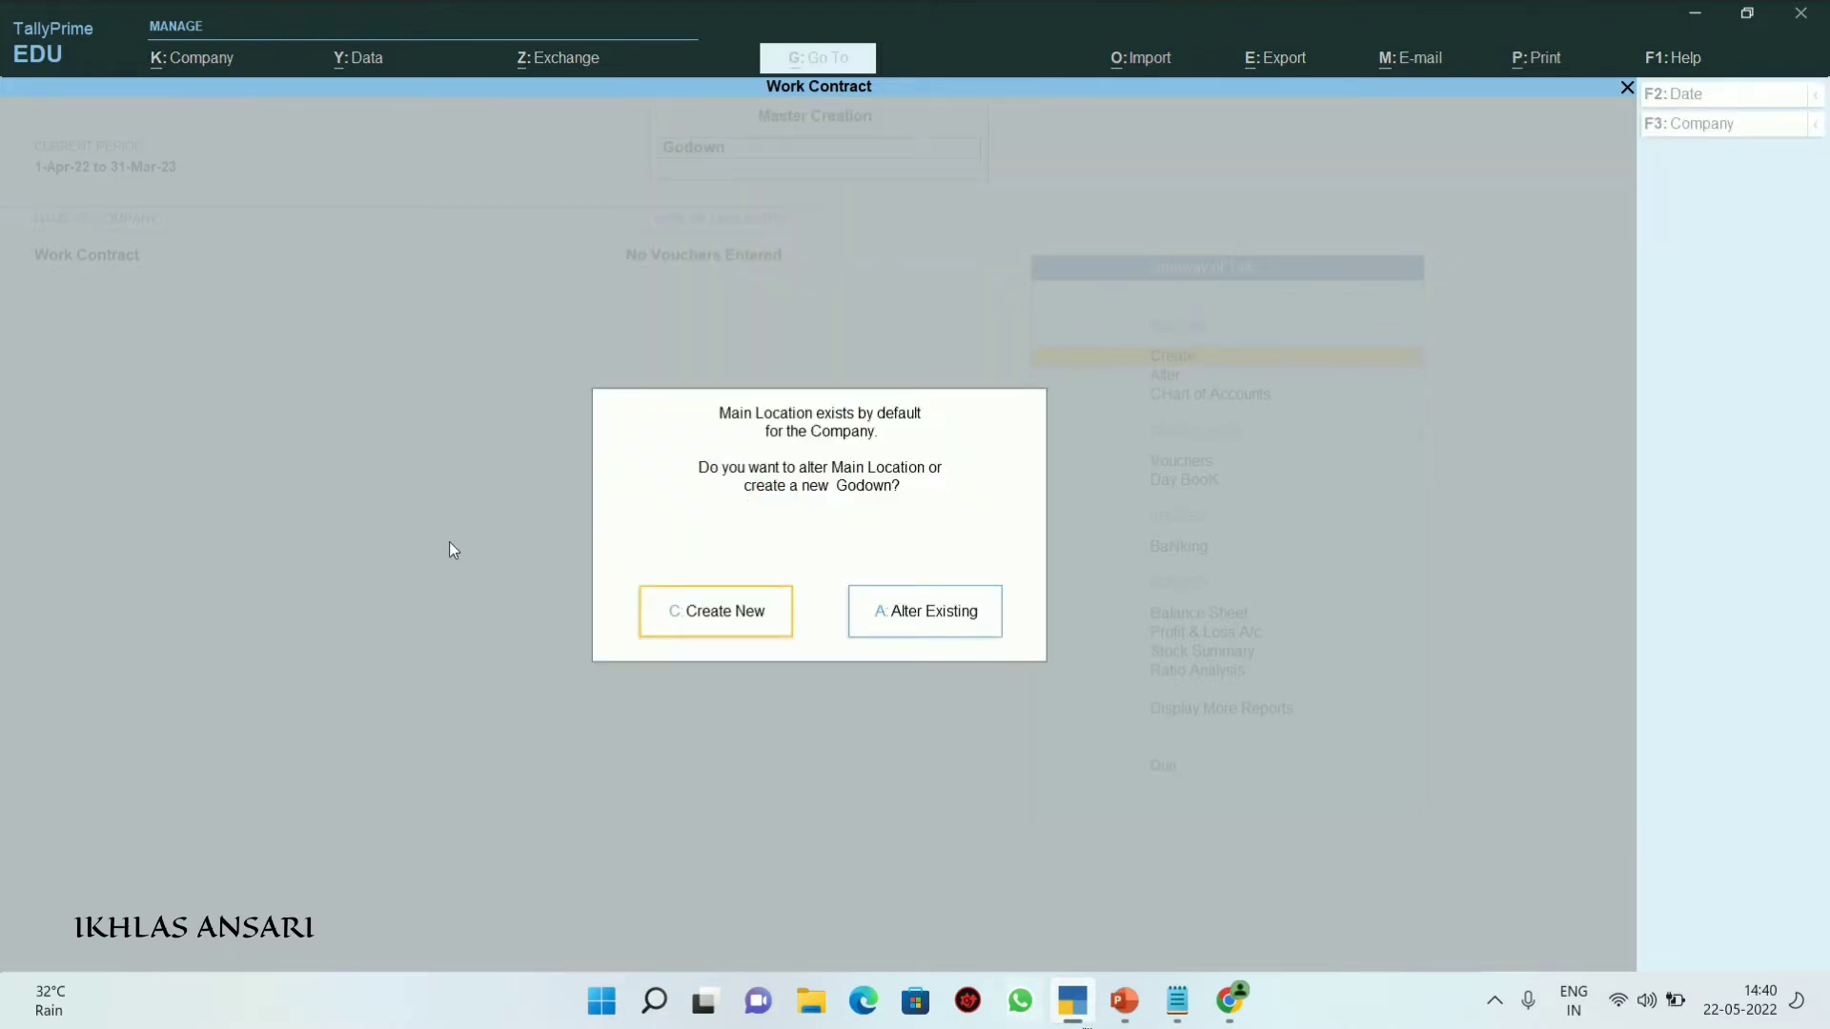
left_click(713, 615)
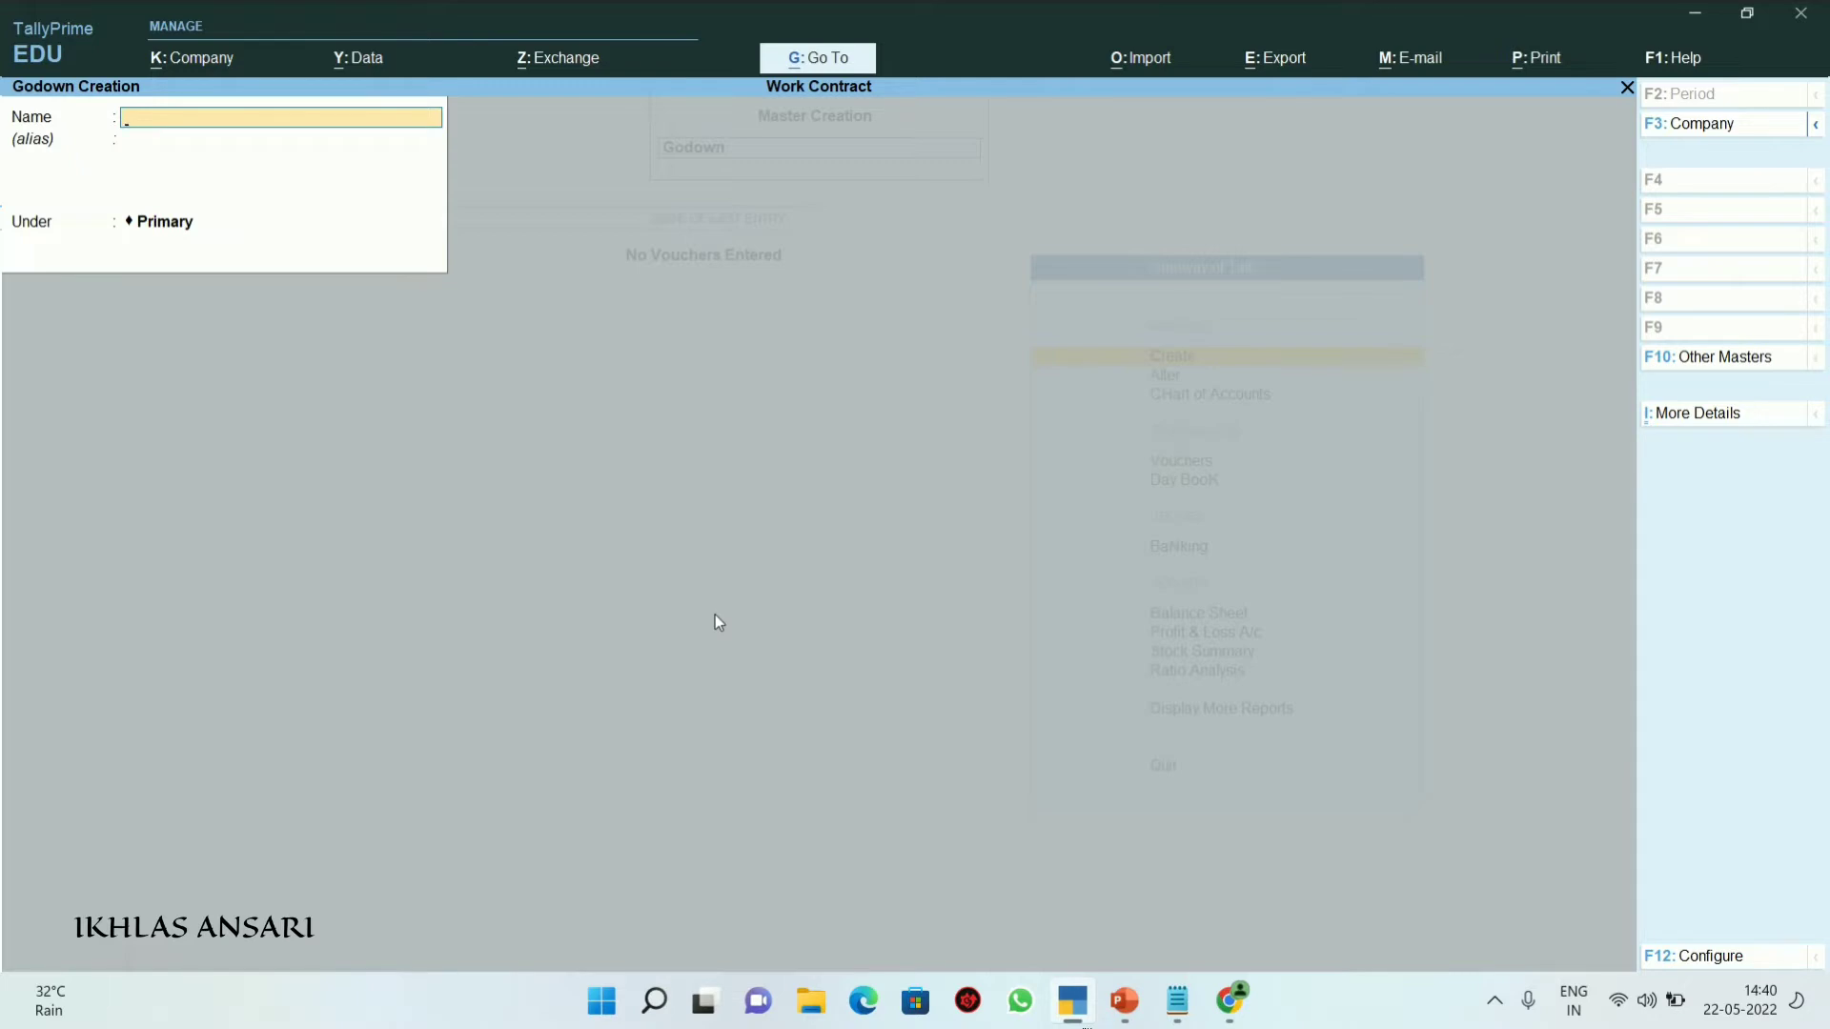
type("S")
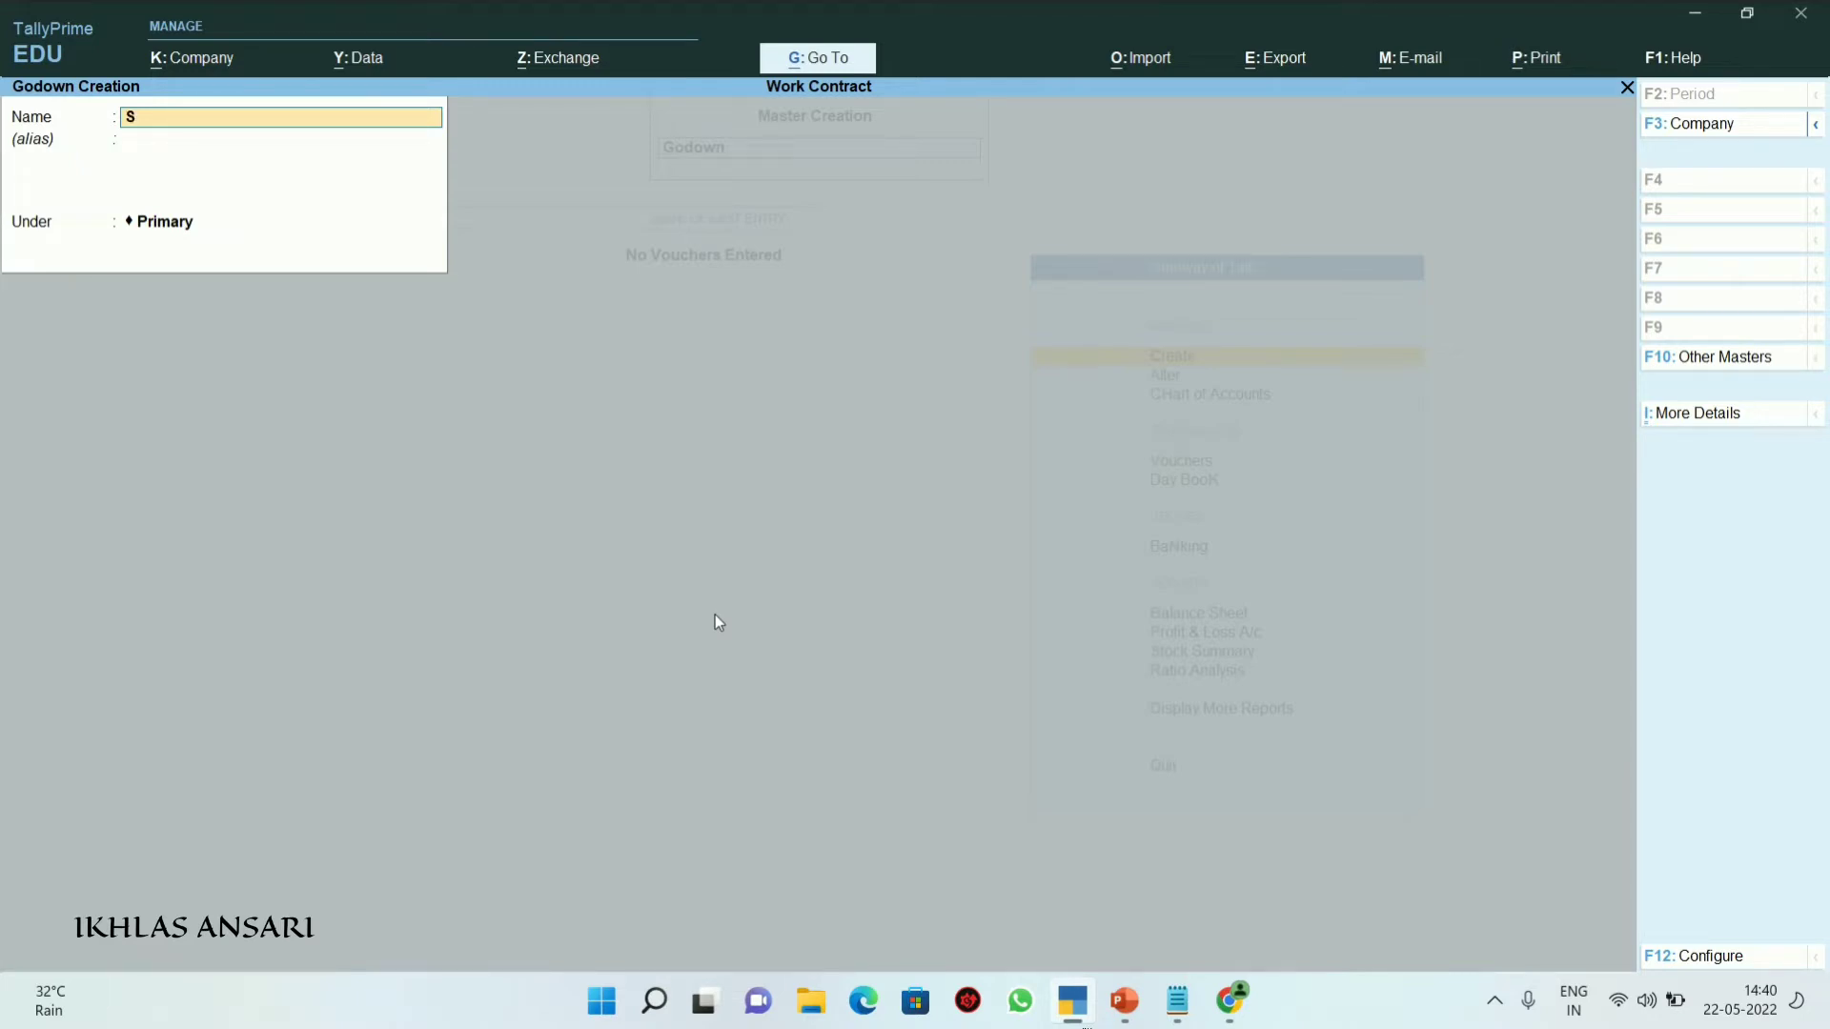
key("BackSpace")
type("Kingston School Site")
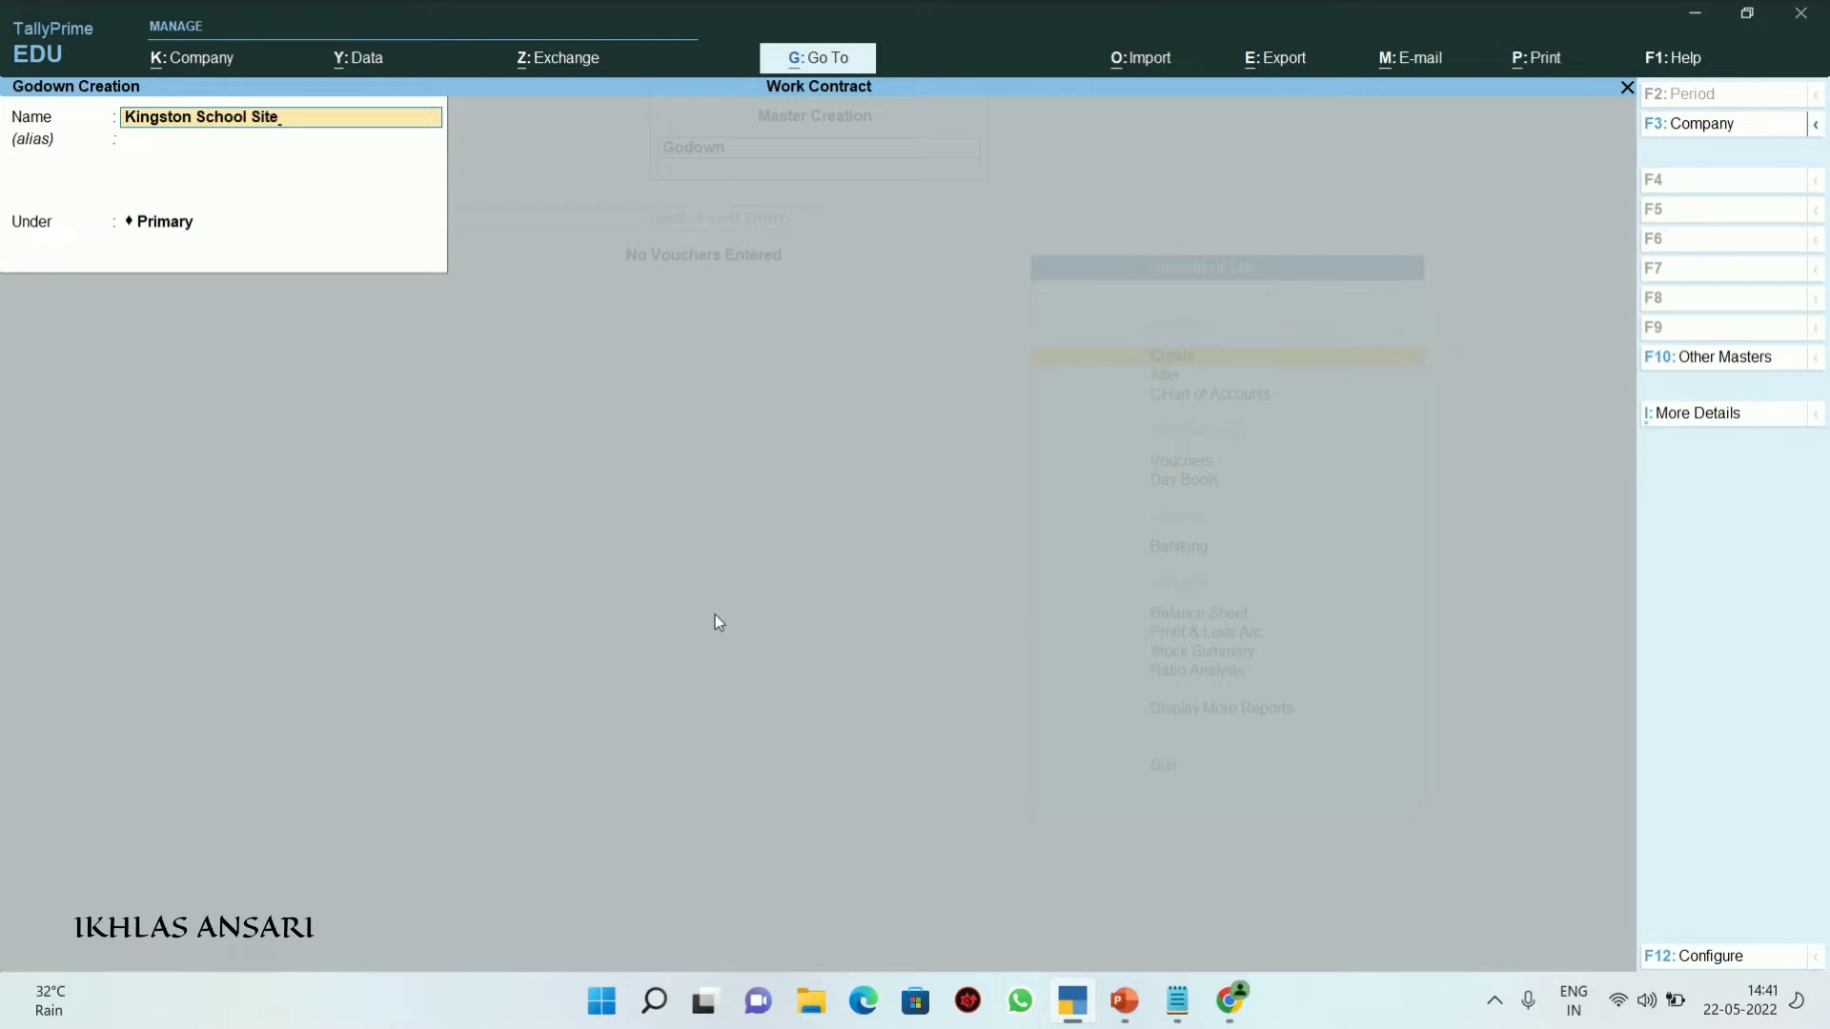
key("Return")
key("Return")
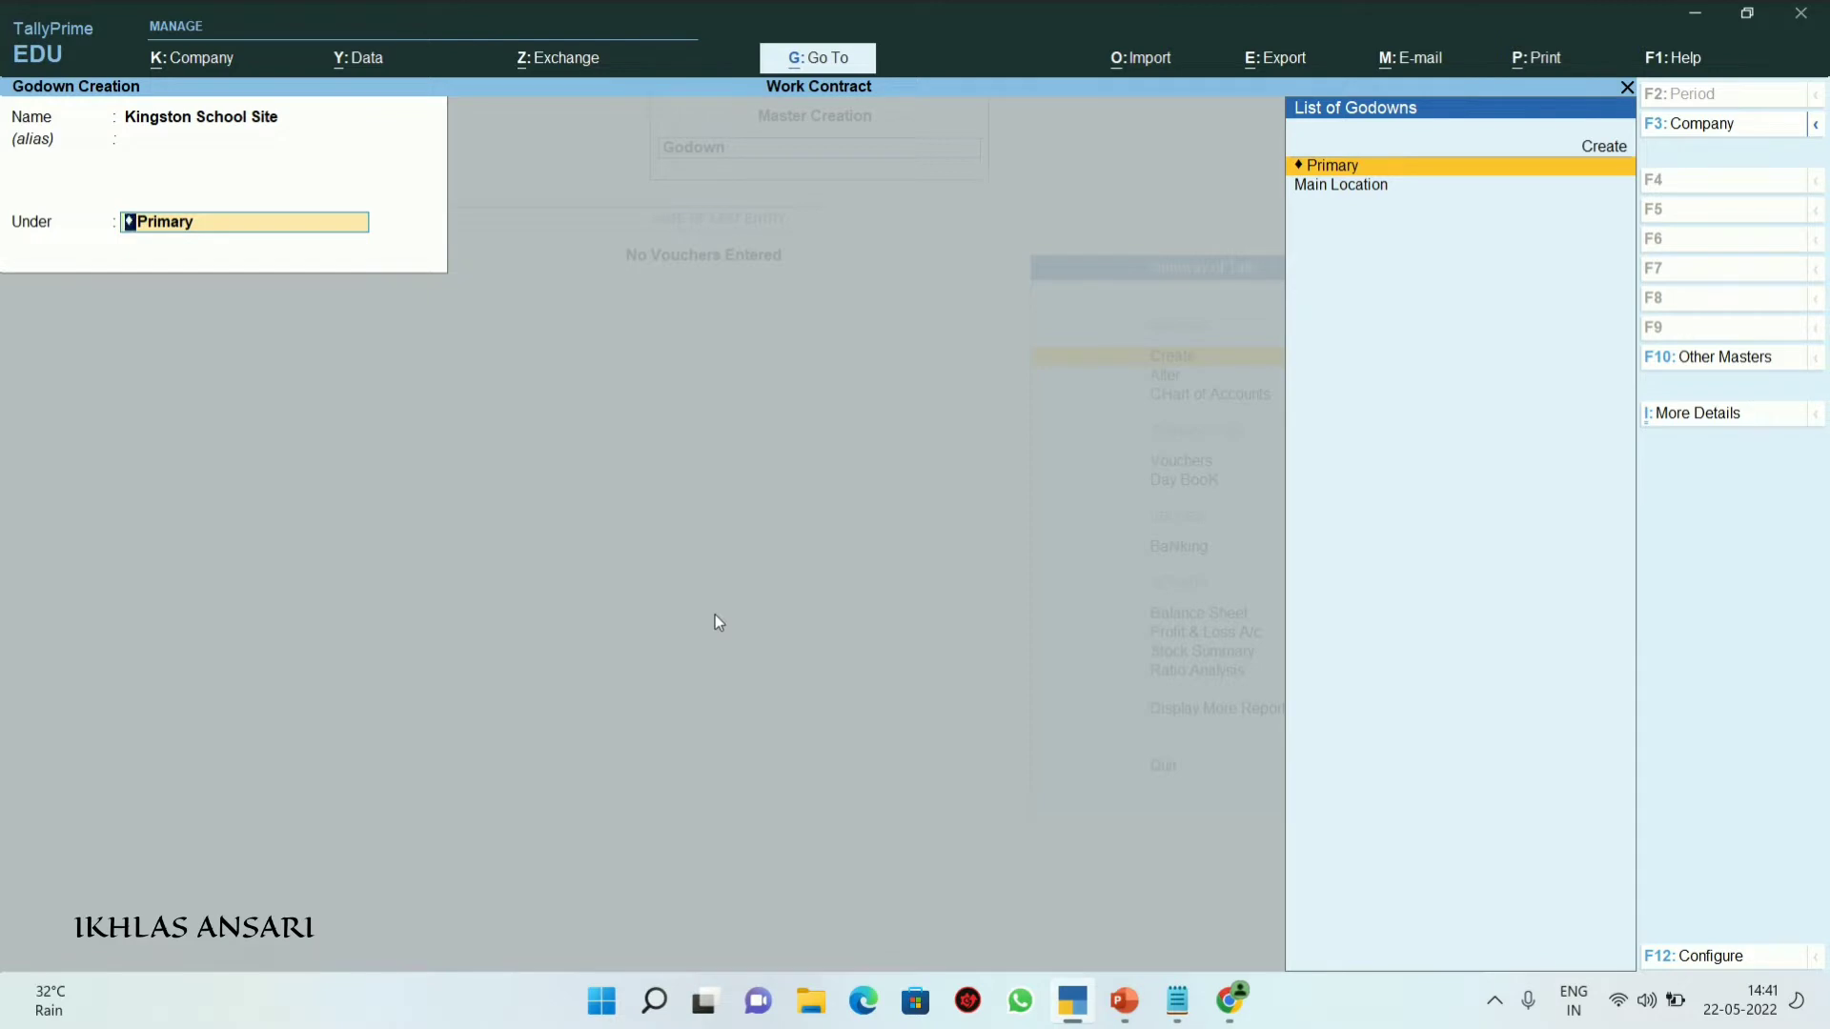
key("Return")
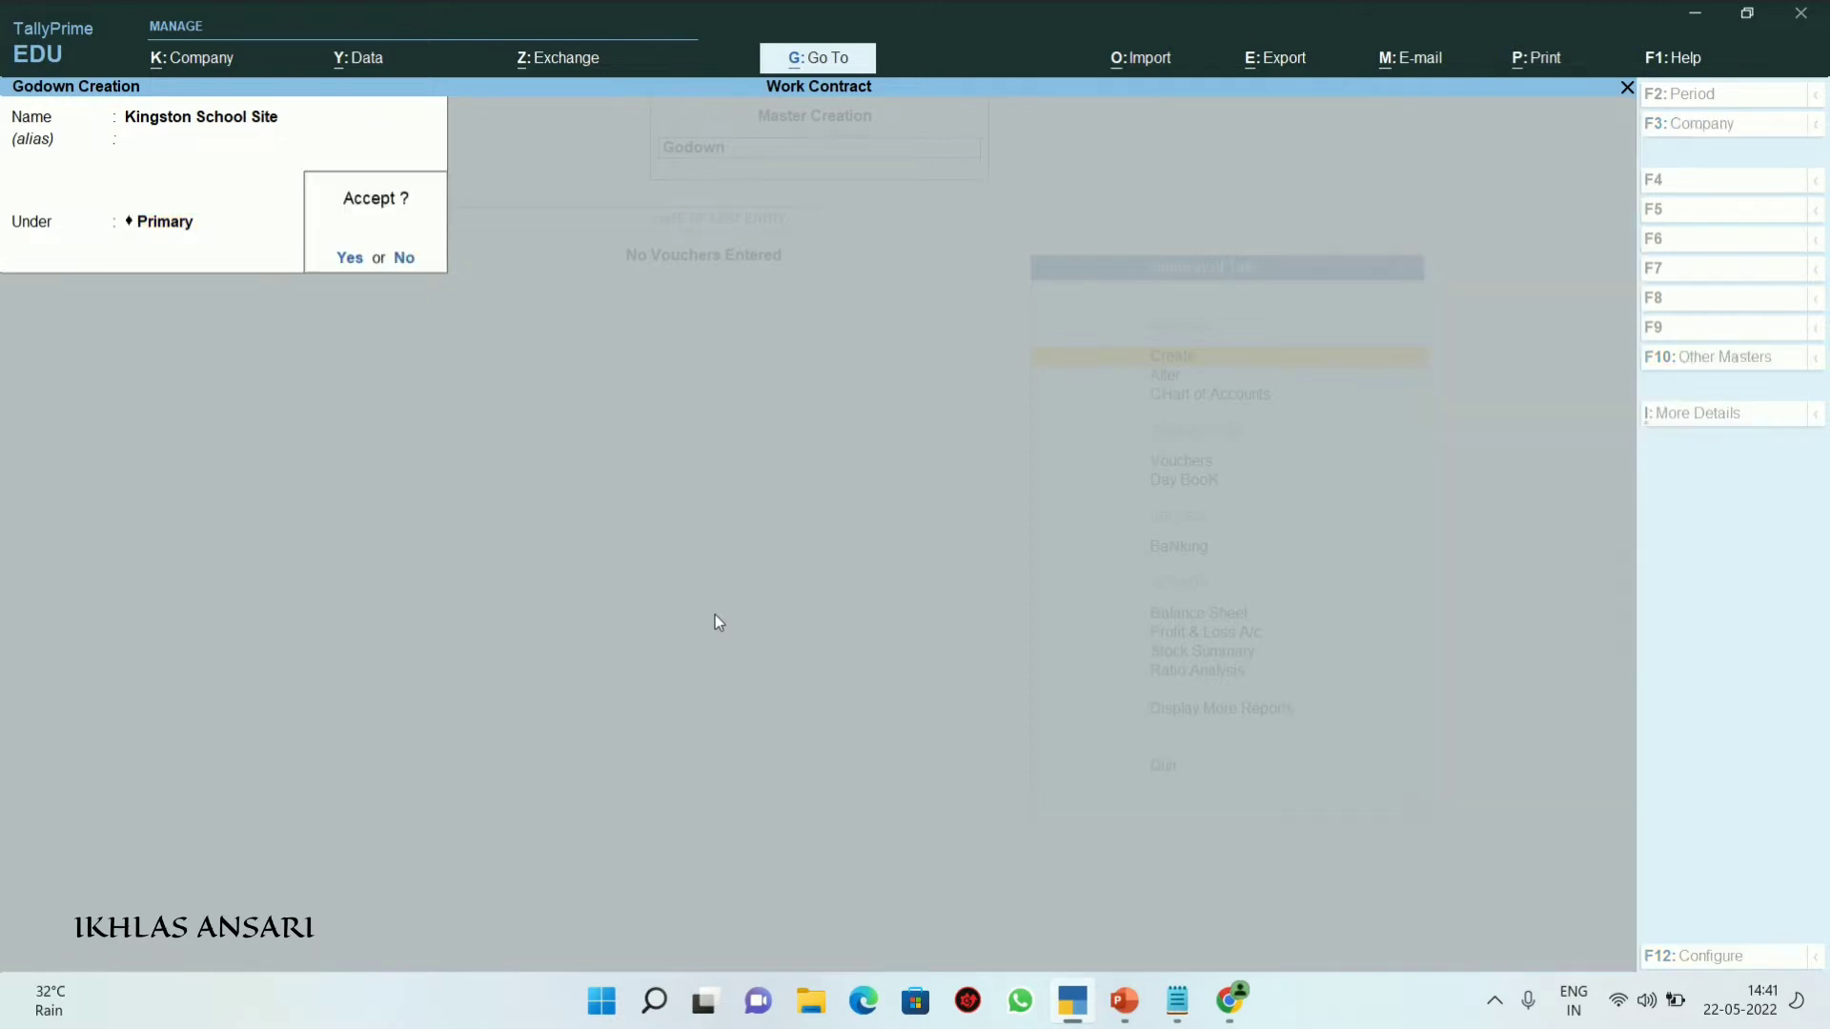
key("Return")
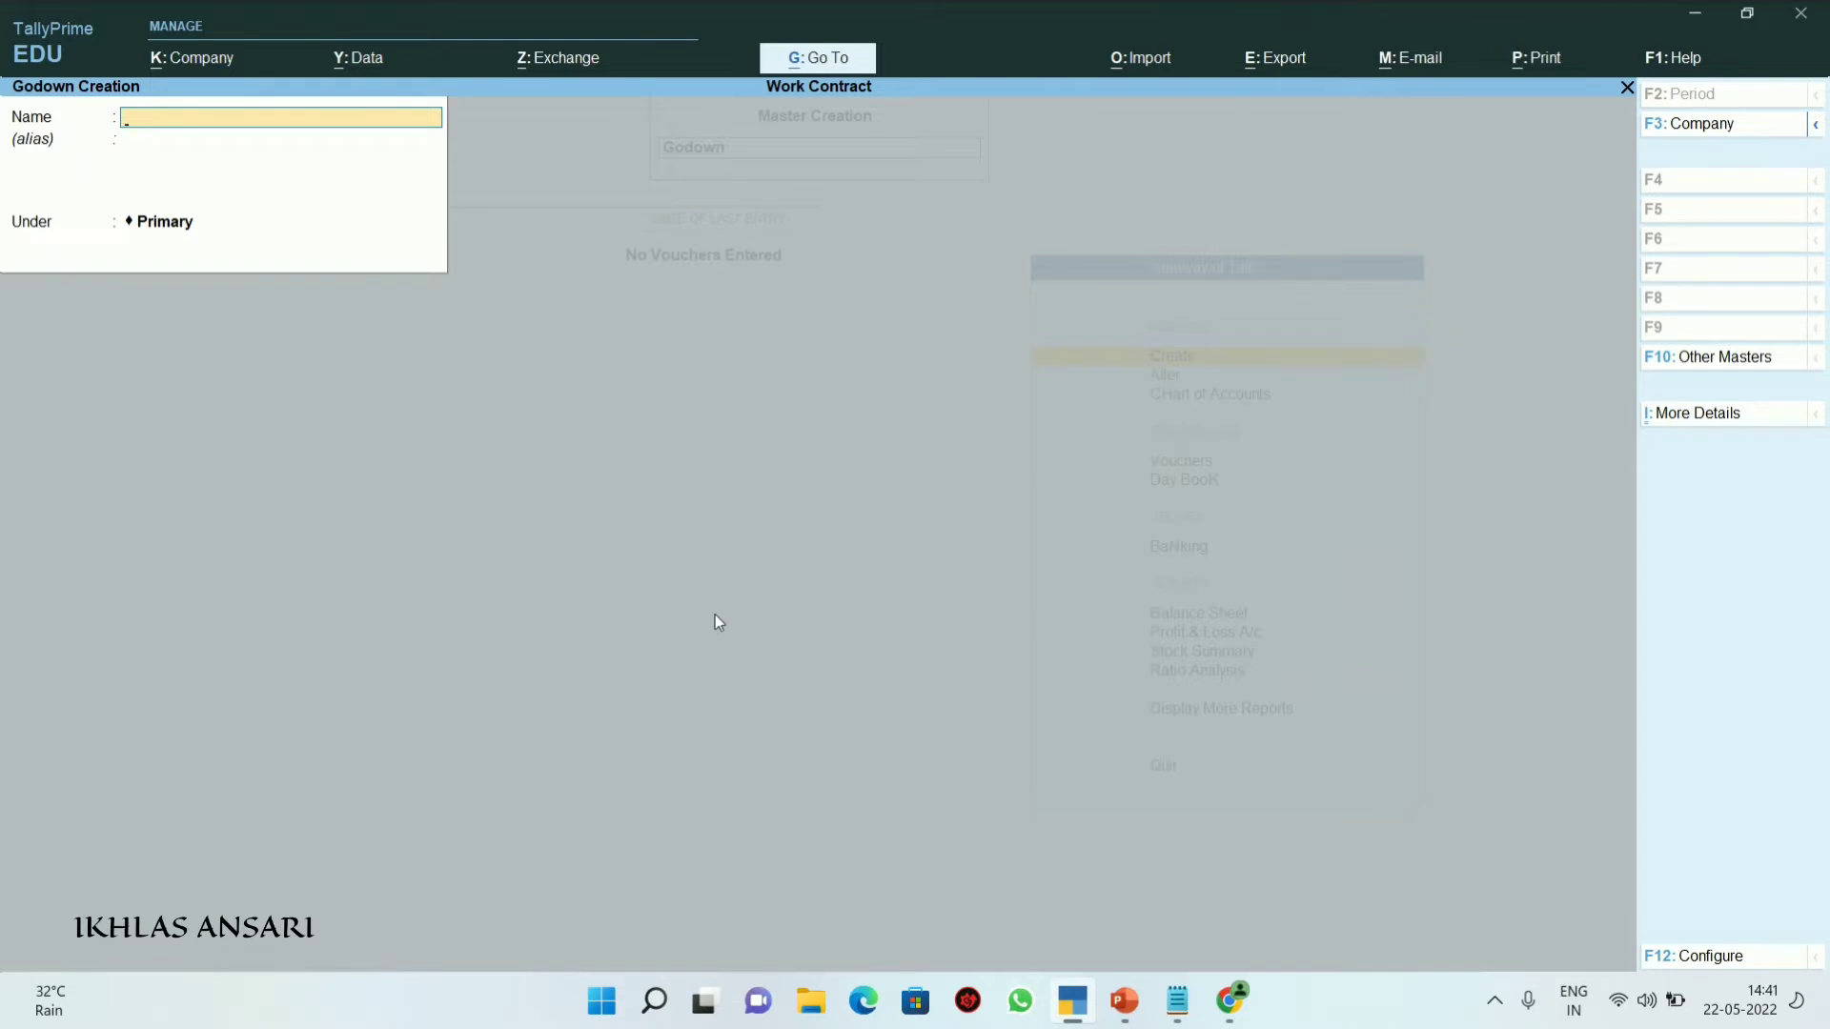
key("Escape")
Start a new ledger named Contracter Raw Materials under Sundry Creditors
key("Up")
key("Up")
key("Up")
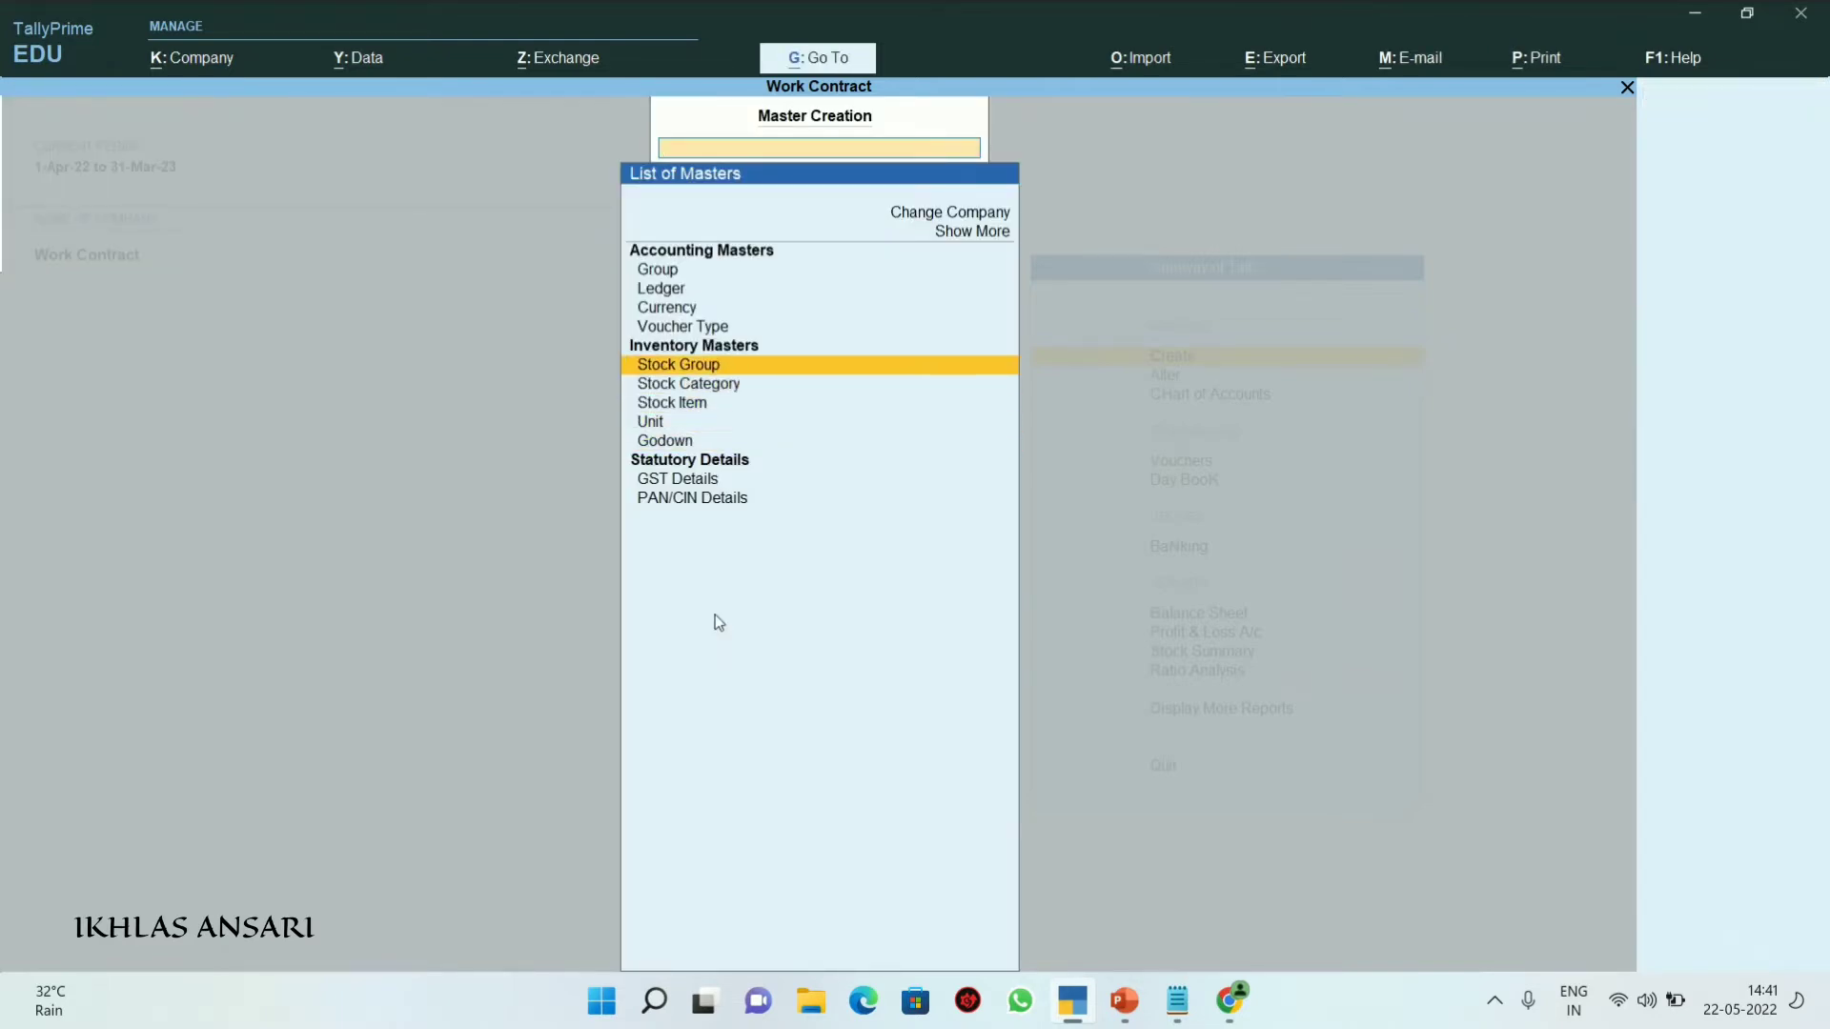
key("Up")
key("Up")
key("Escape")
key("Return")
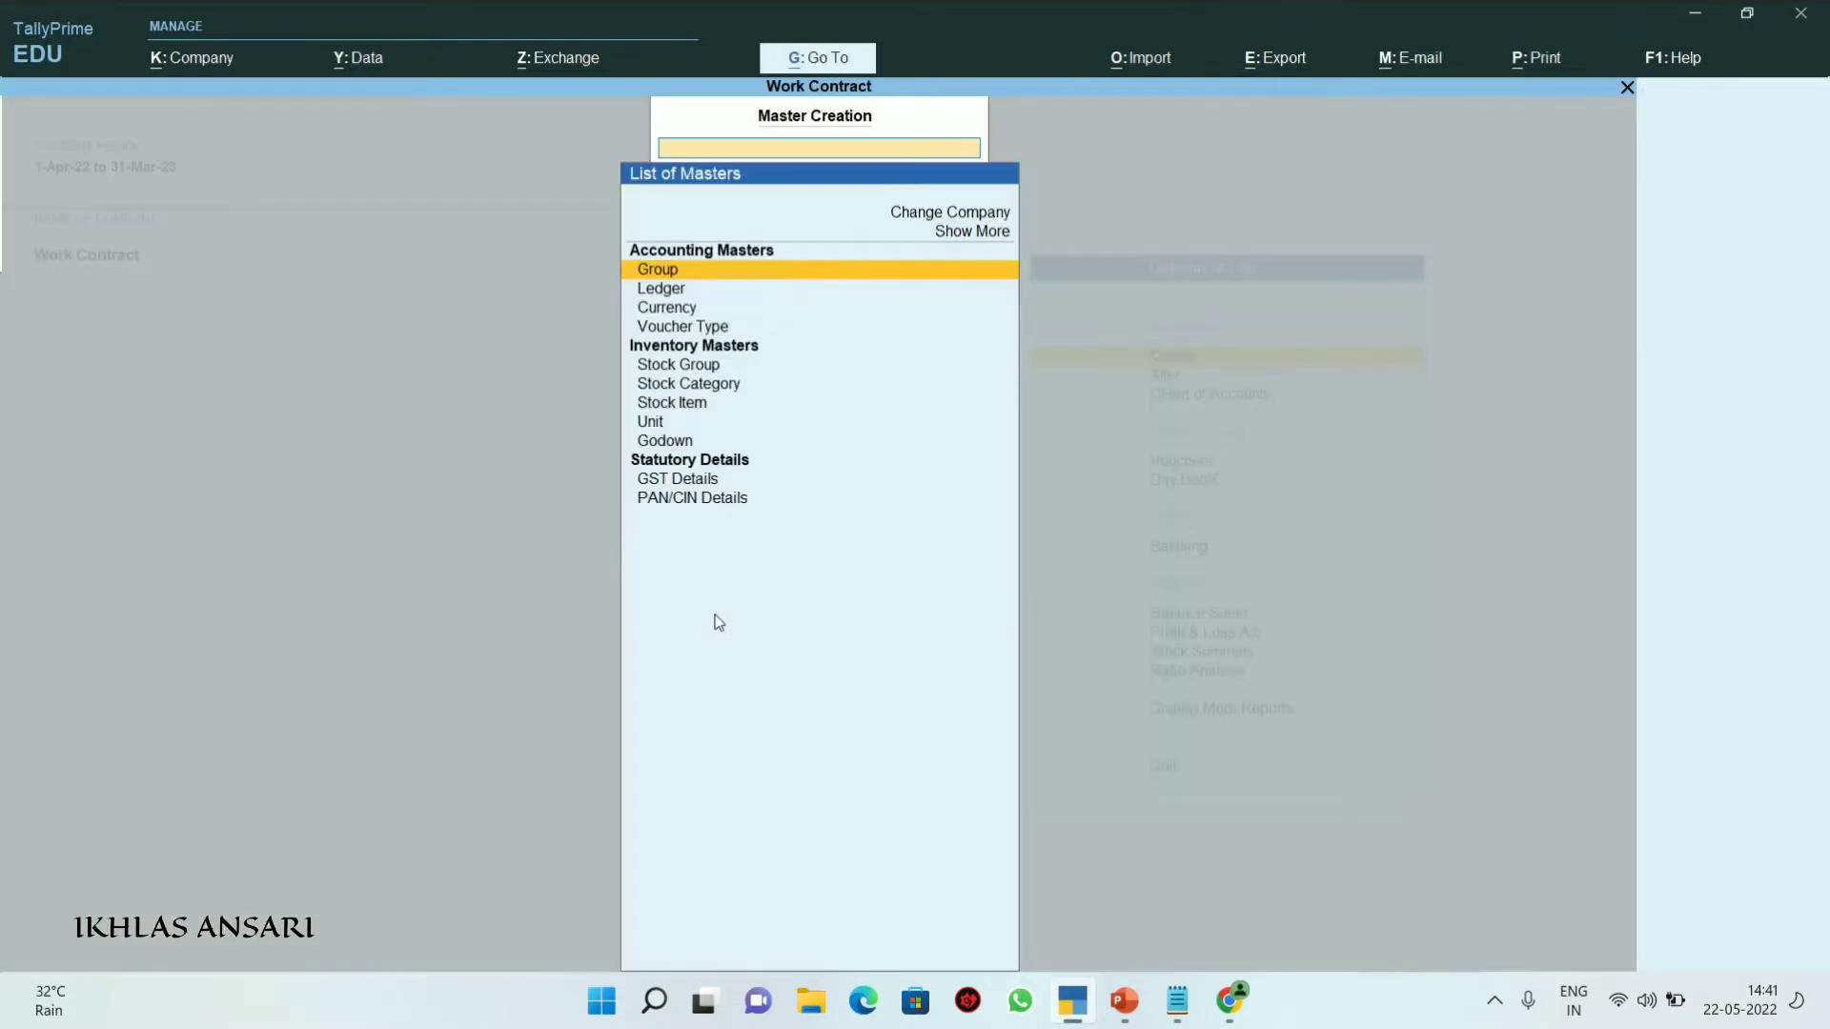
key("Down")
key("Return")
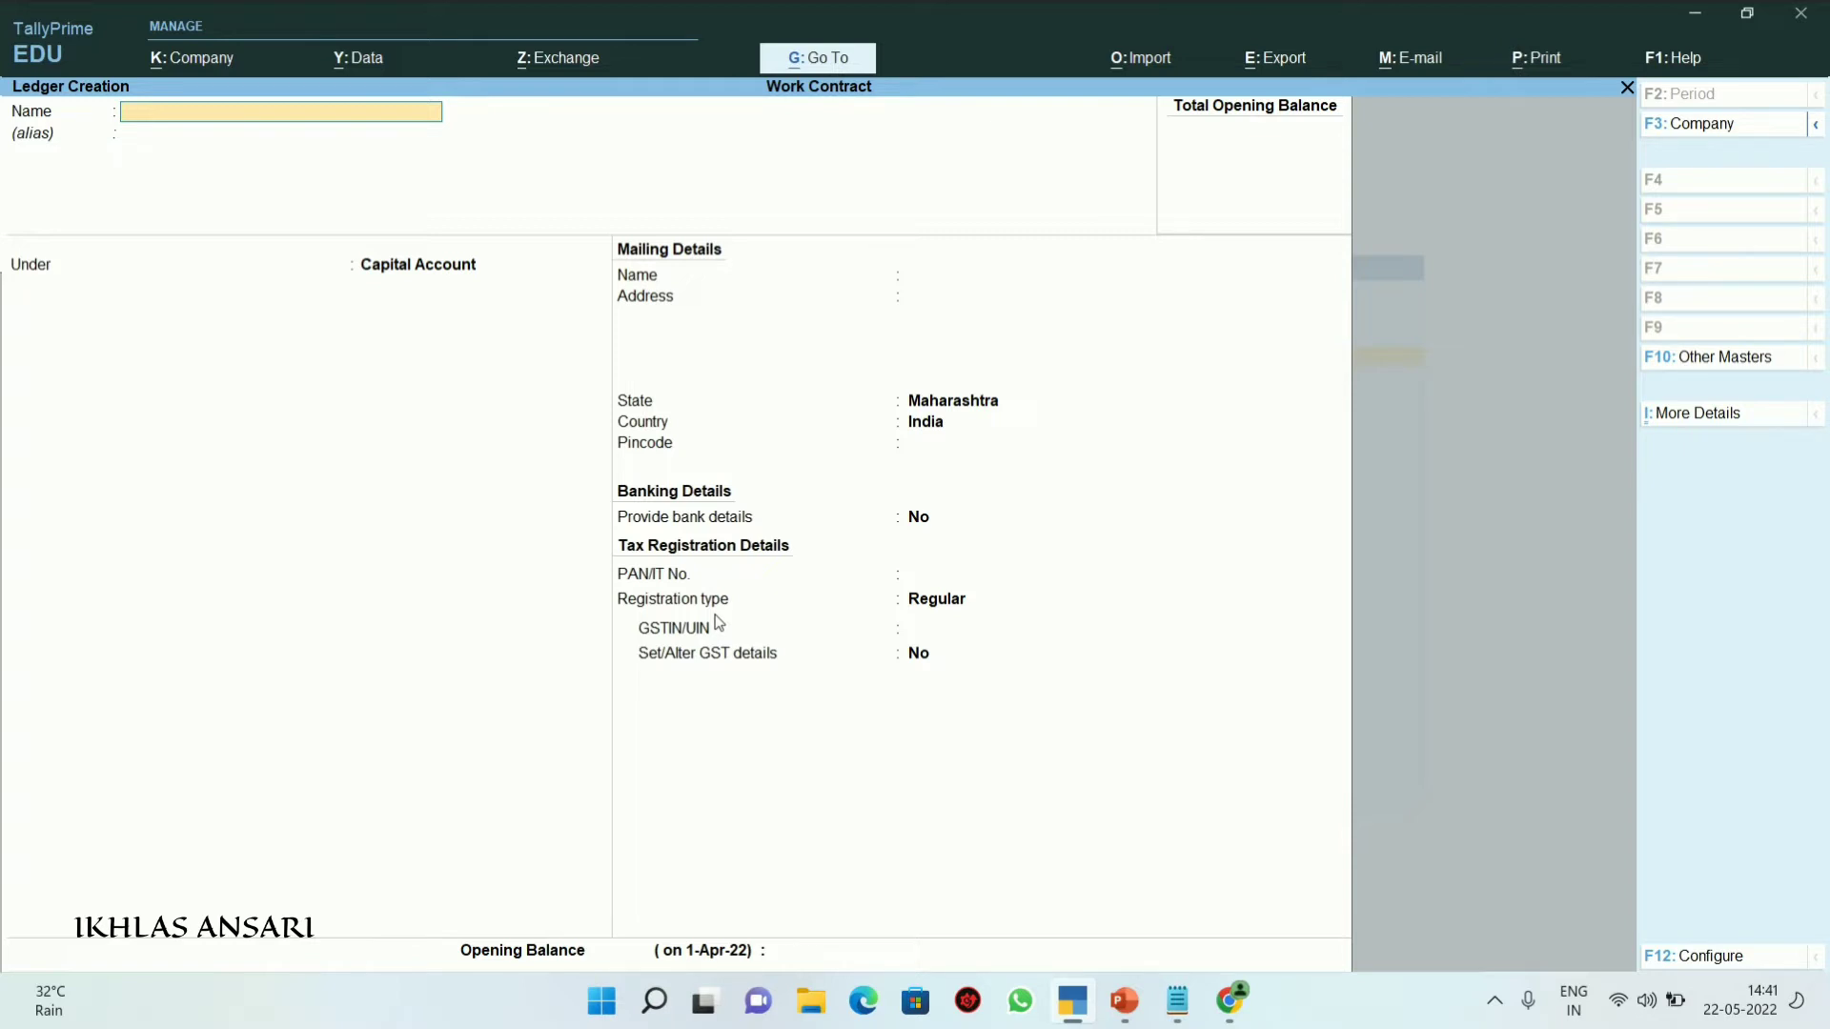
type("Contracter Raw Materials")
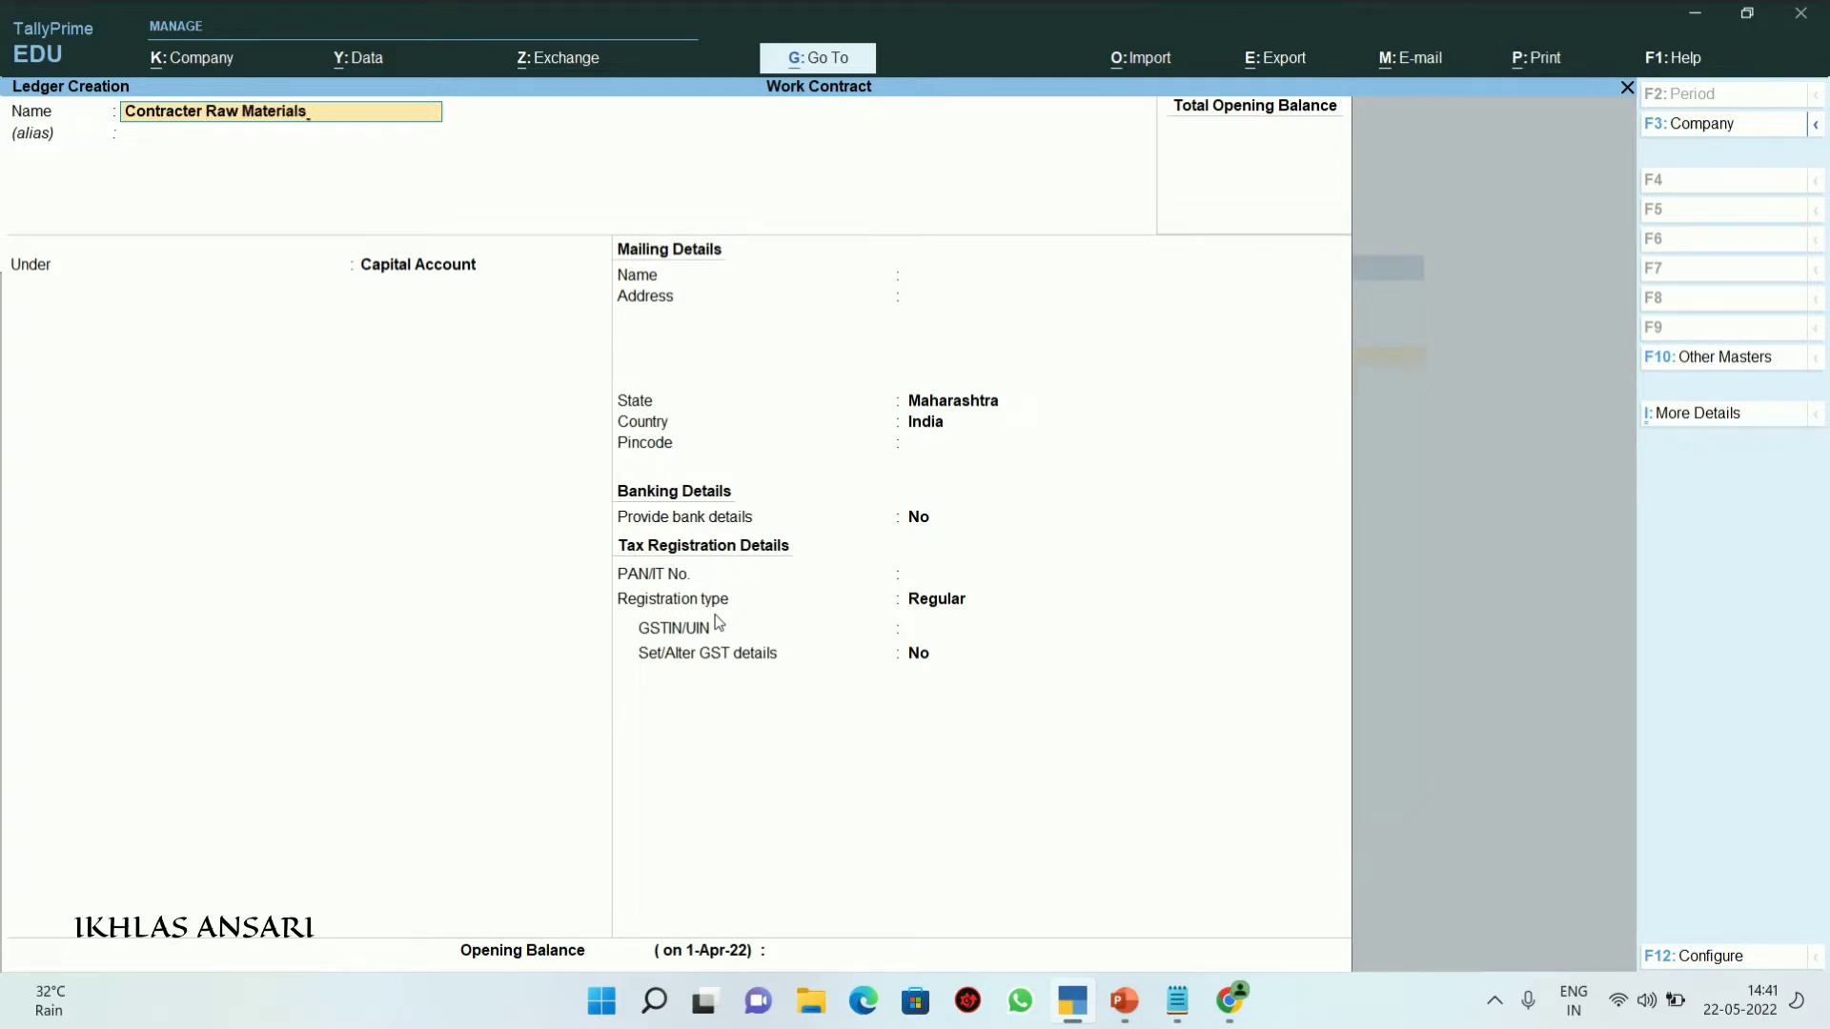
key("Return")
key("Return")
type("Sund")
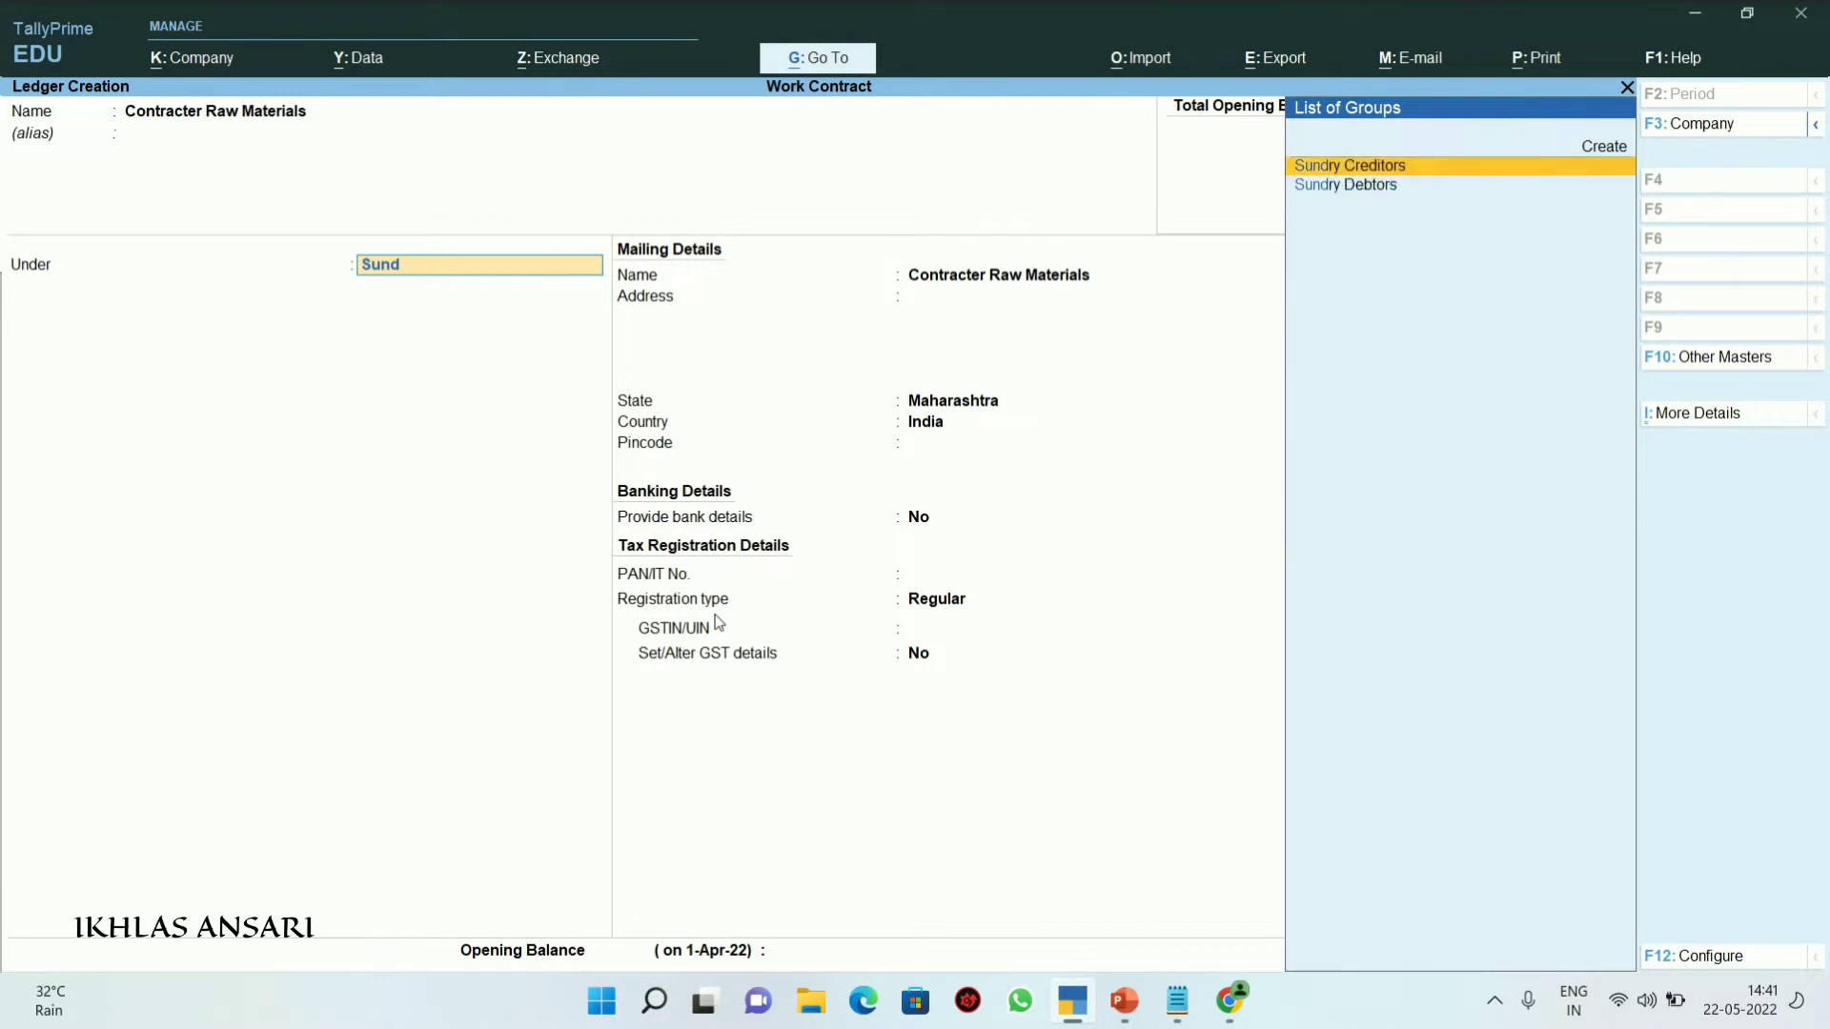
key("Return")
key("Return")
key("Return")
Enter the supplier's GSTIN with Regular registration and save the ledger
key("Return")
key("Return")
key("Return")
key("Return")
key("Return")
key("Return")
key("Return")
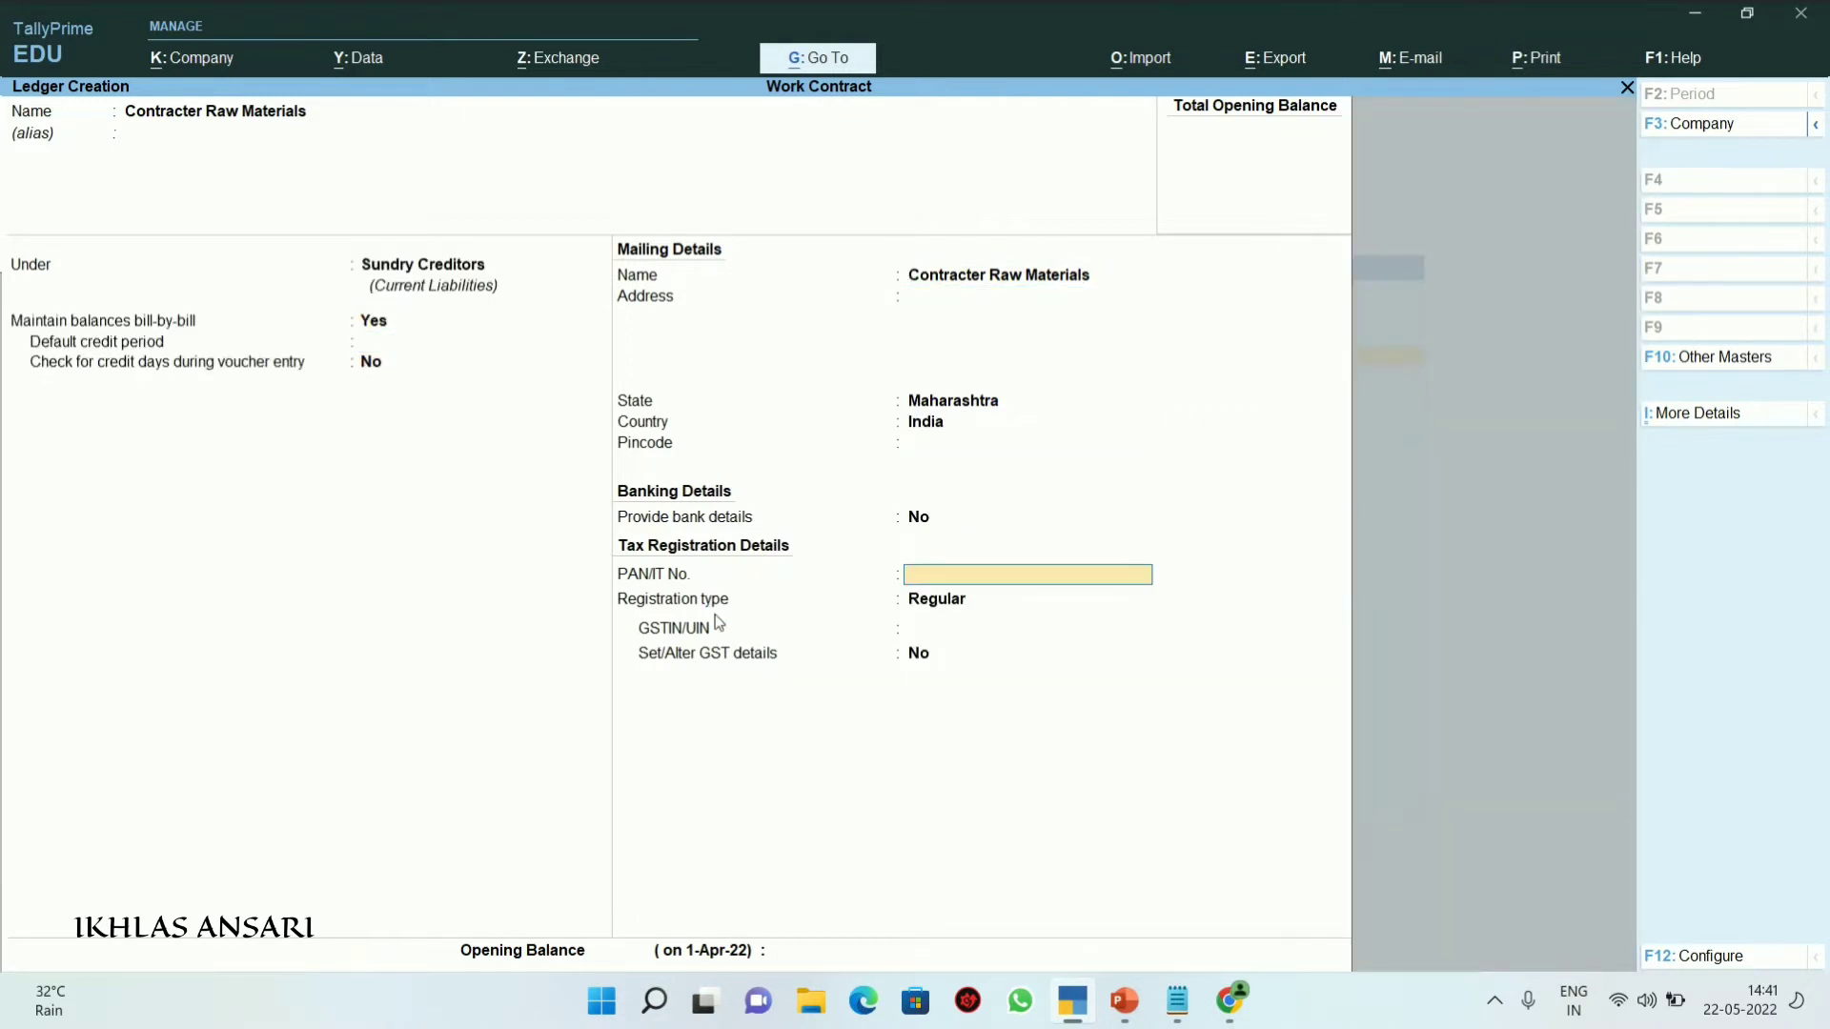
key("Return")
key("Return")
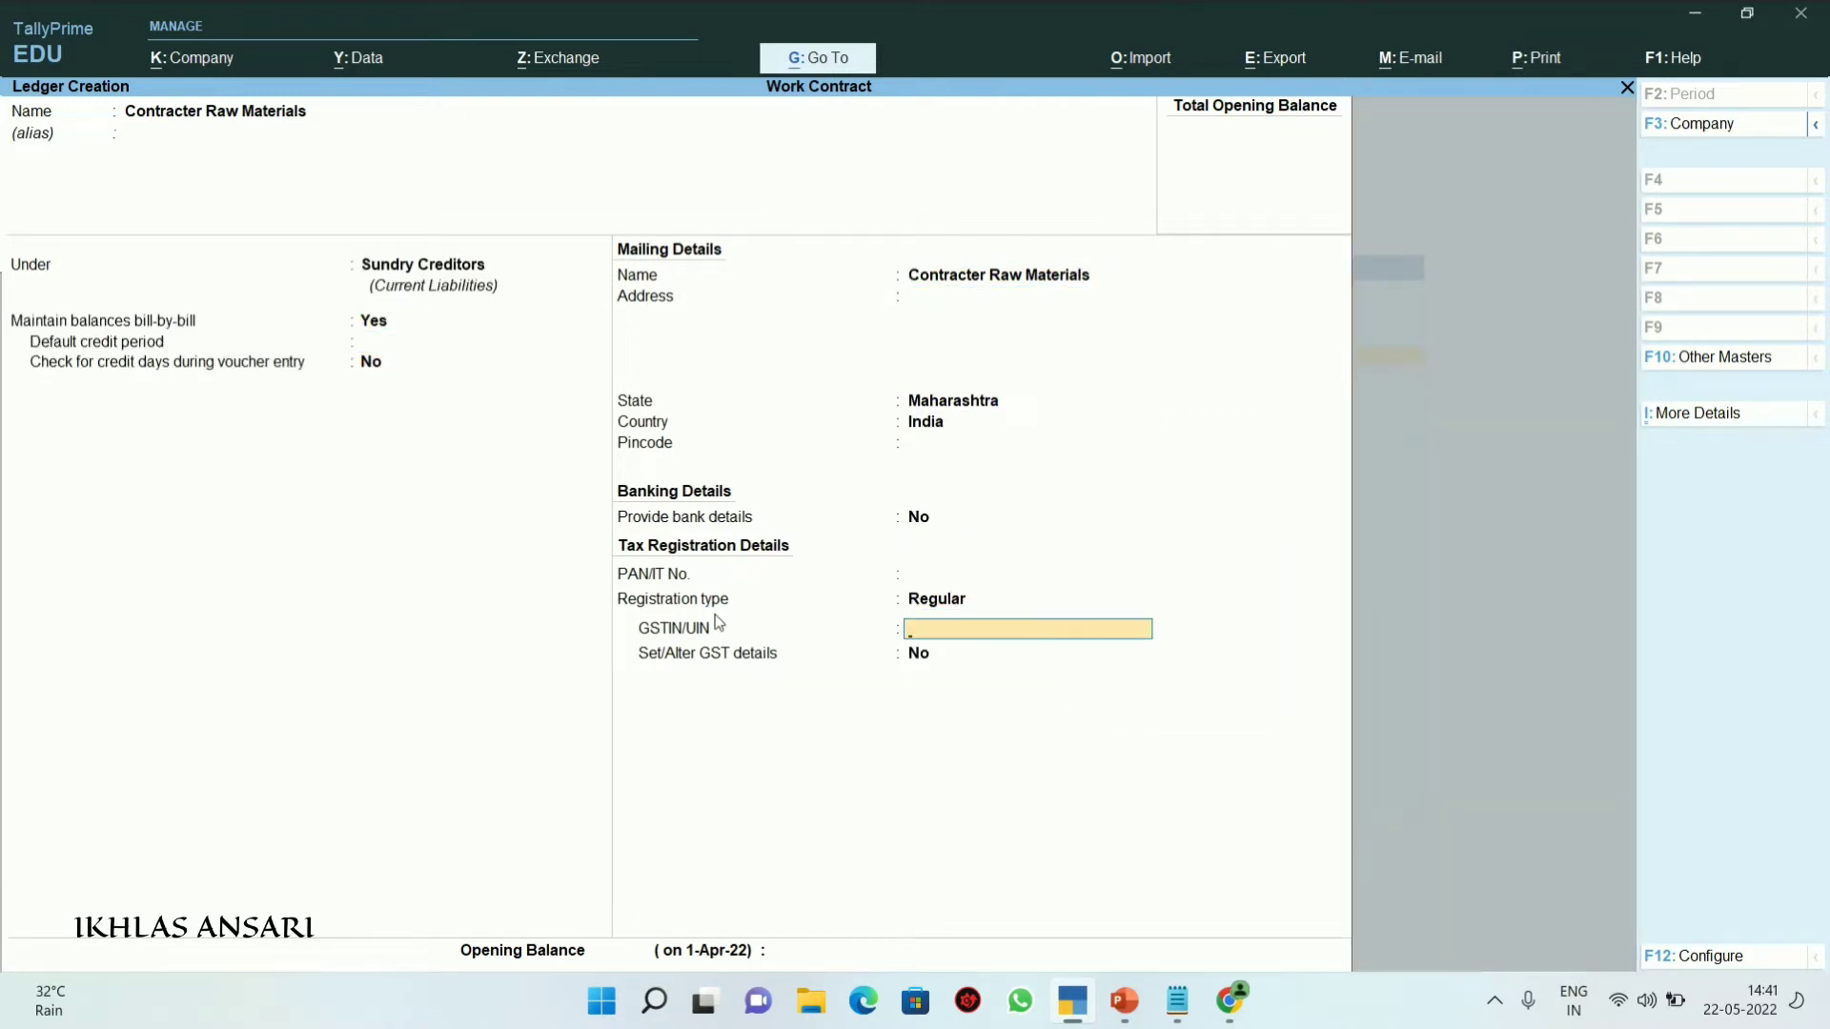
key("ctrl+alt+v")
key("Return")
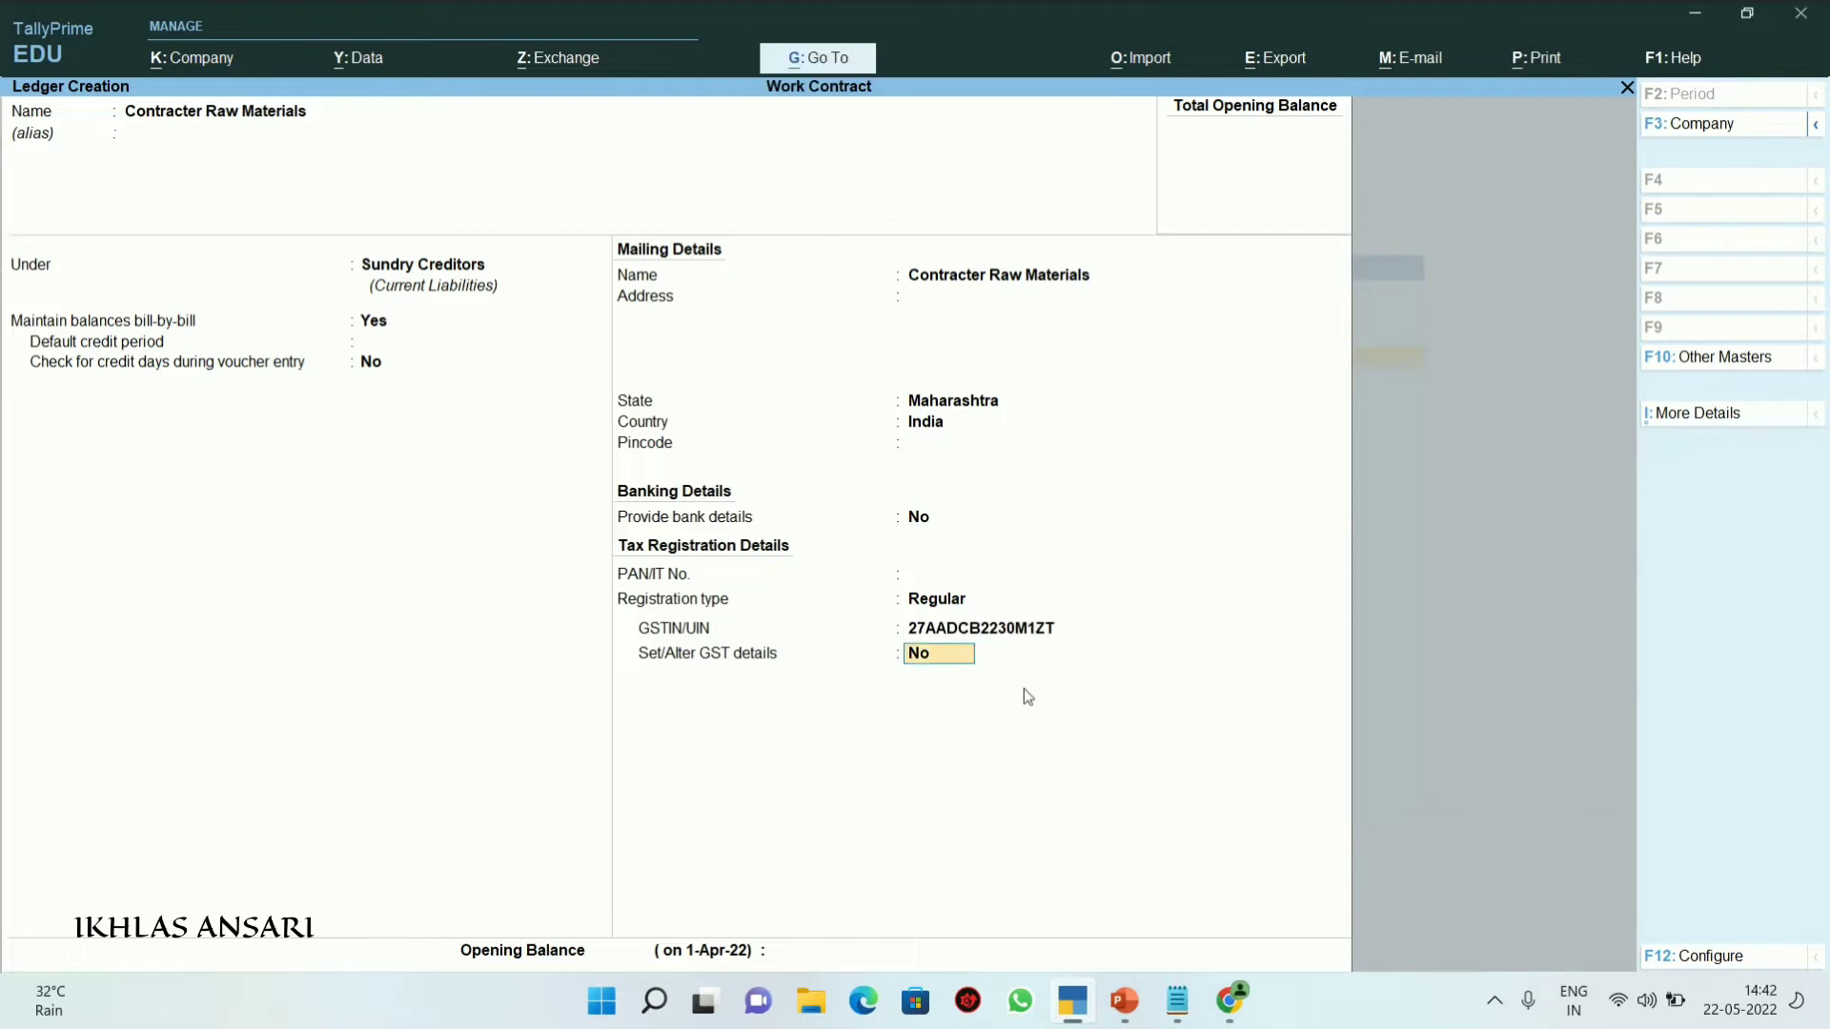
key("Return")
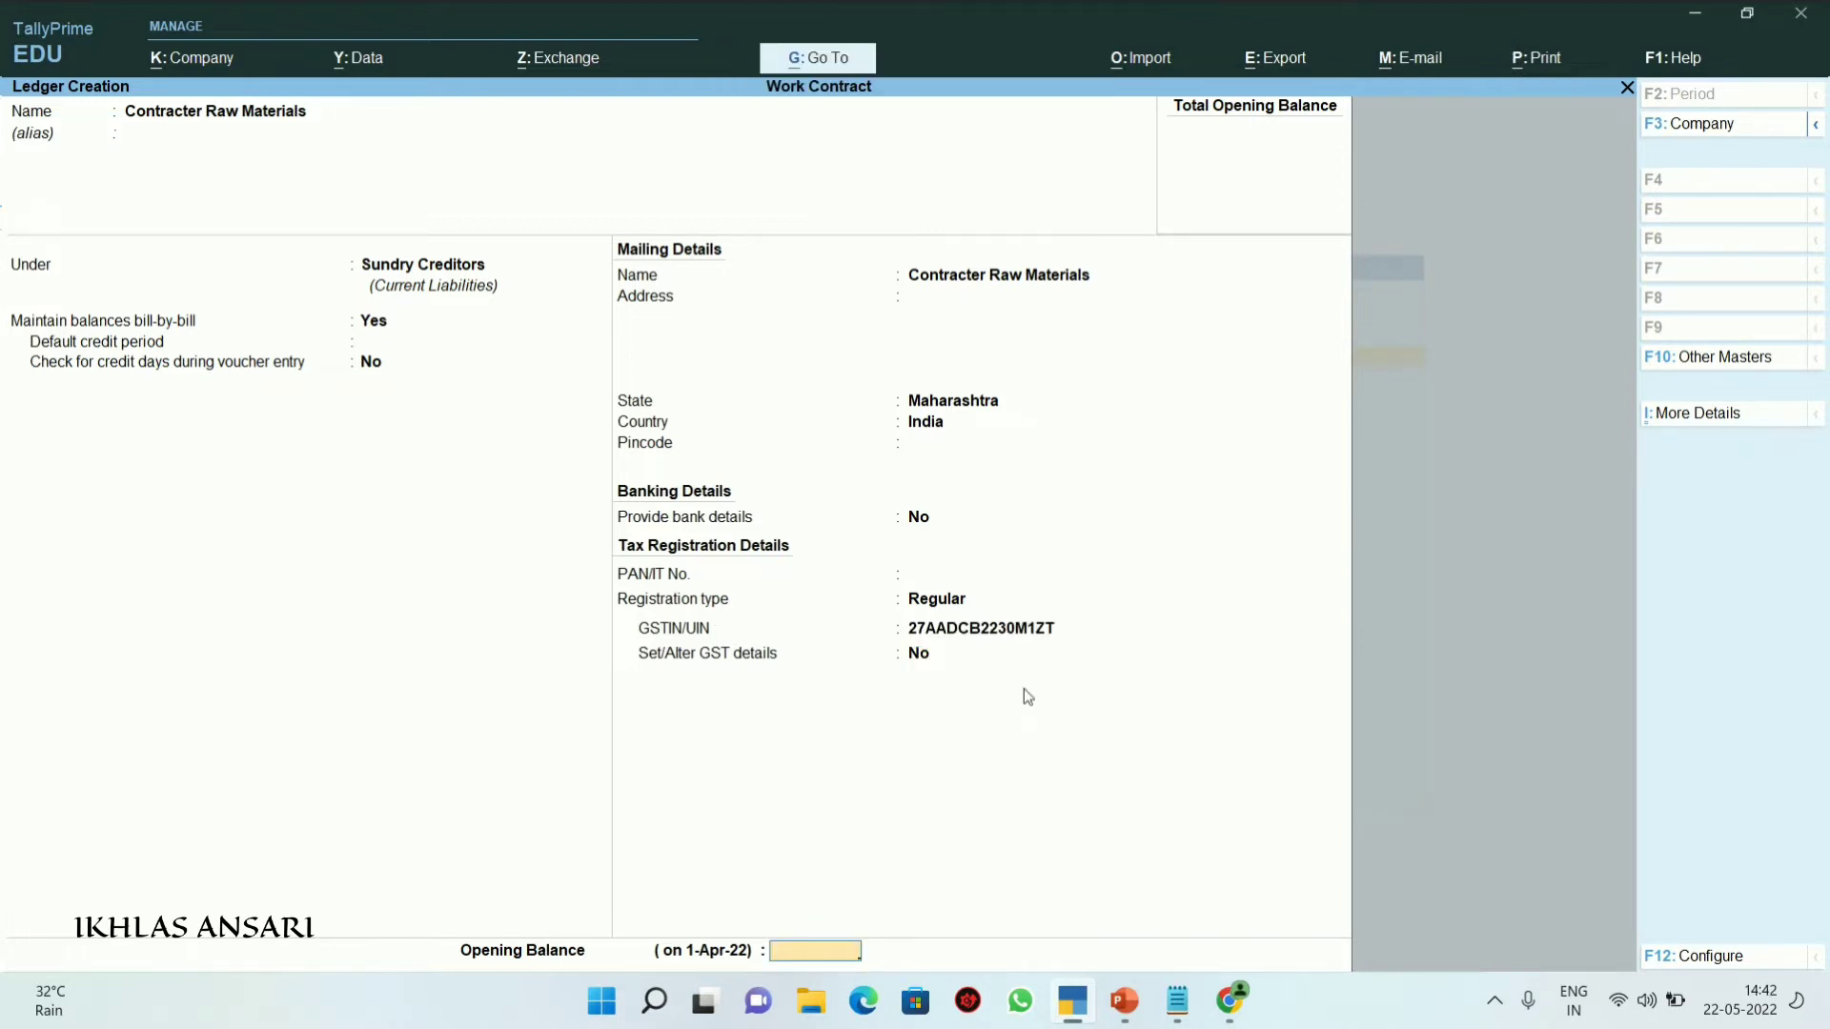
key("Return")
key("Return")
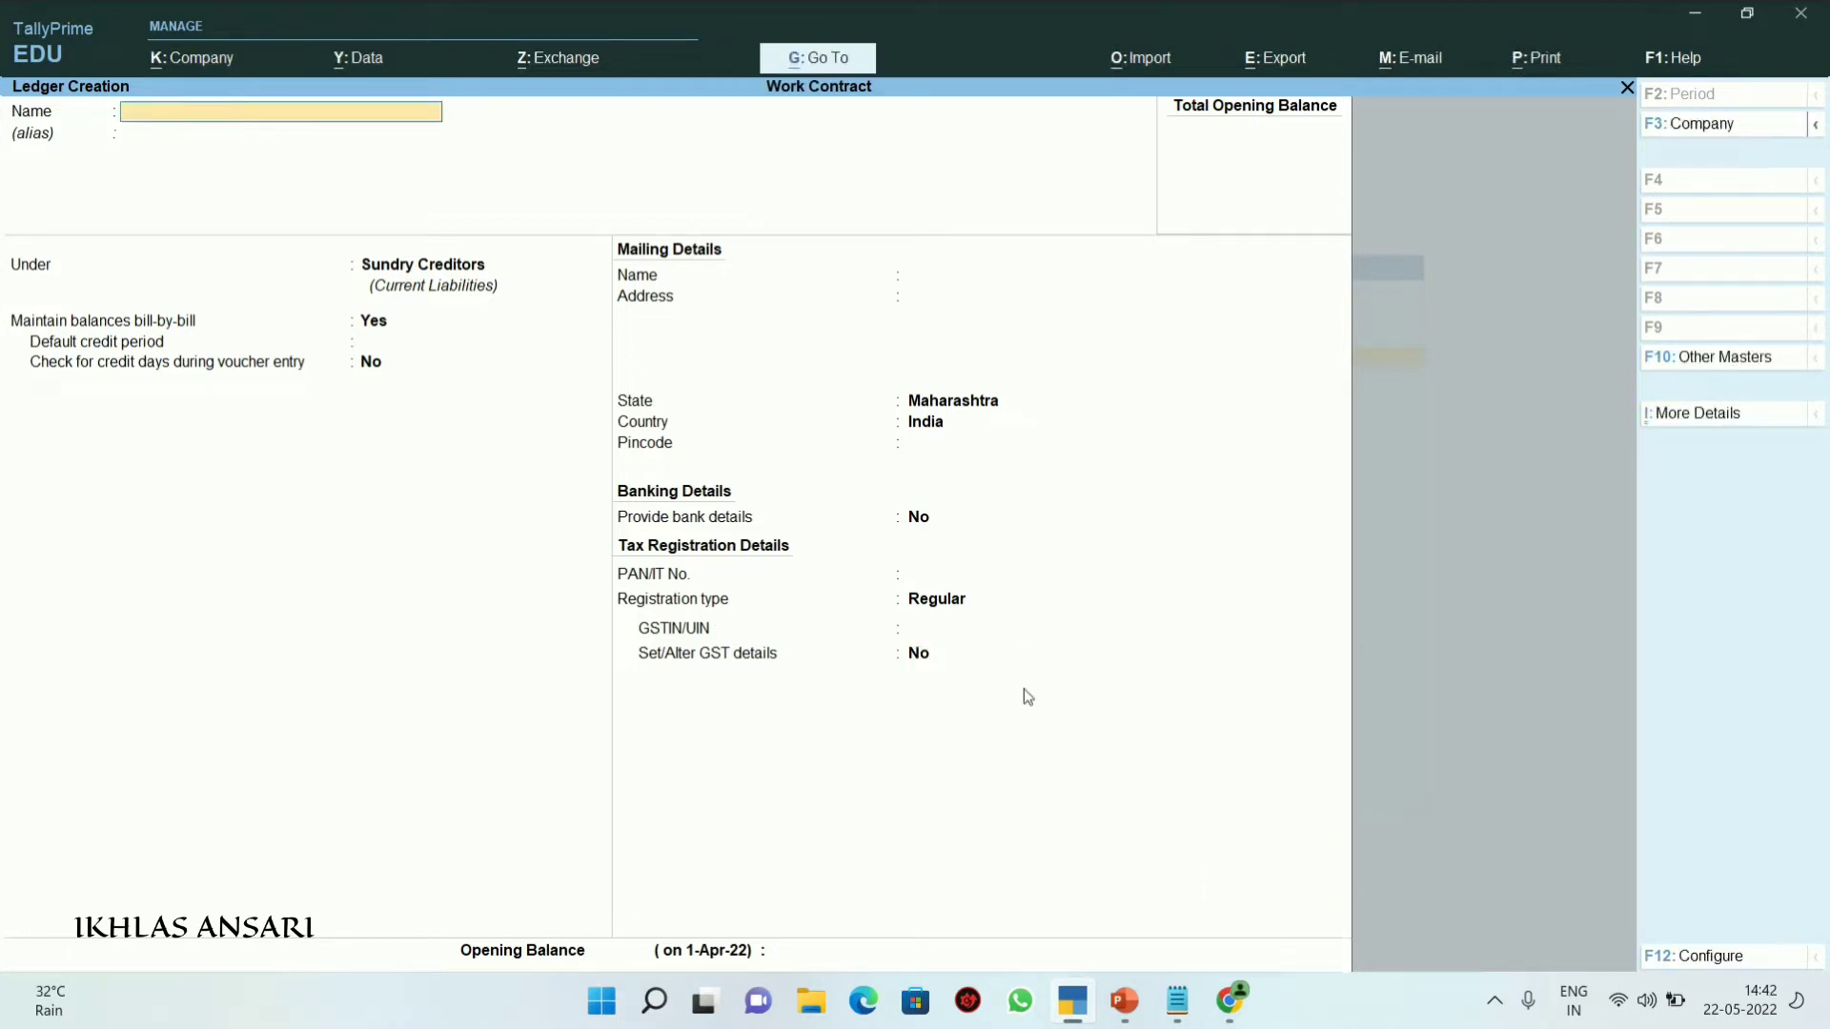
Create a Labour Charges ledger under Indirect Expenses with GST Not Applicable
type("Labour charges")
key("Return")
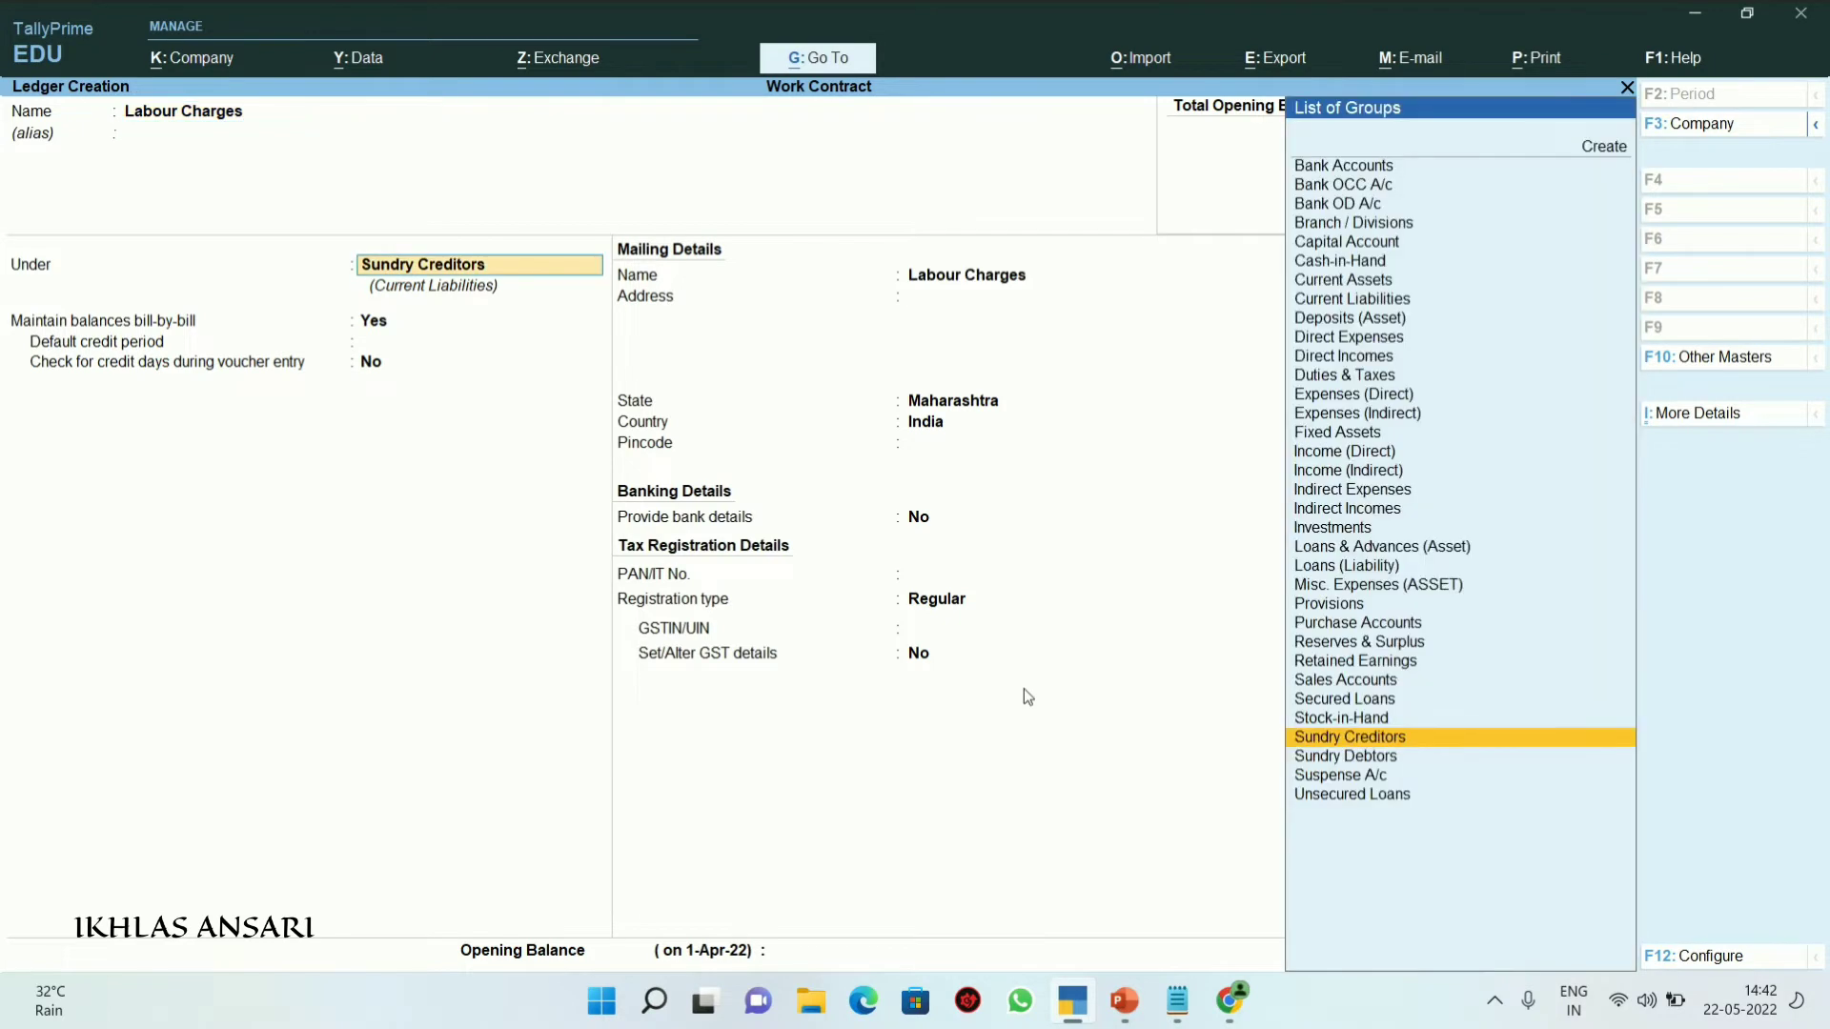
type("Ind")
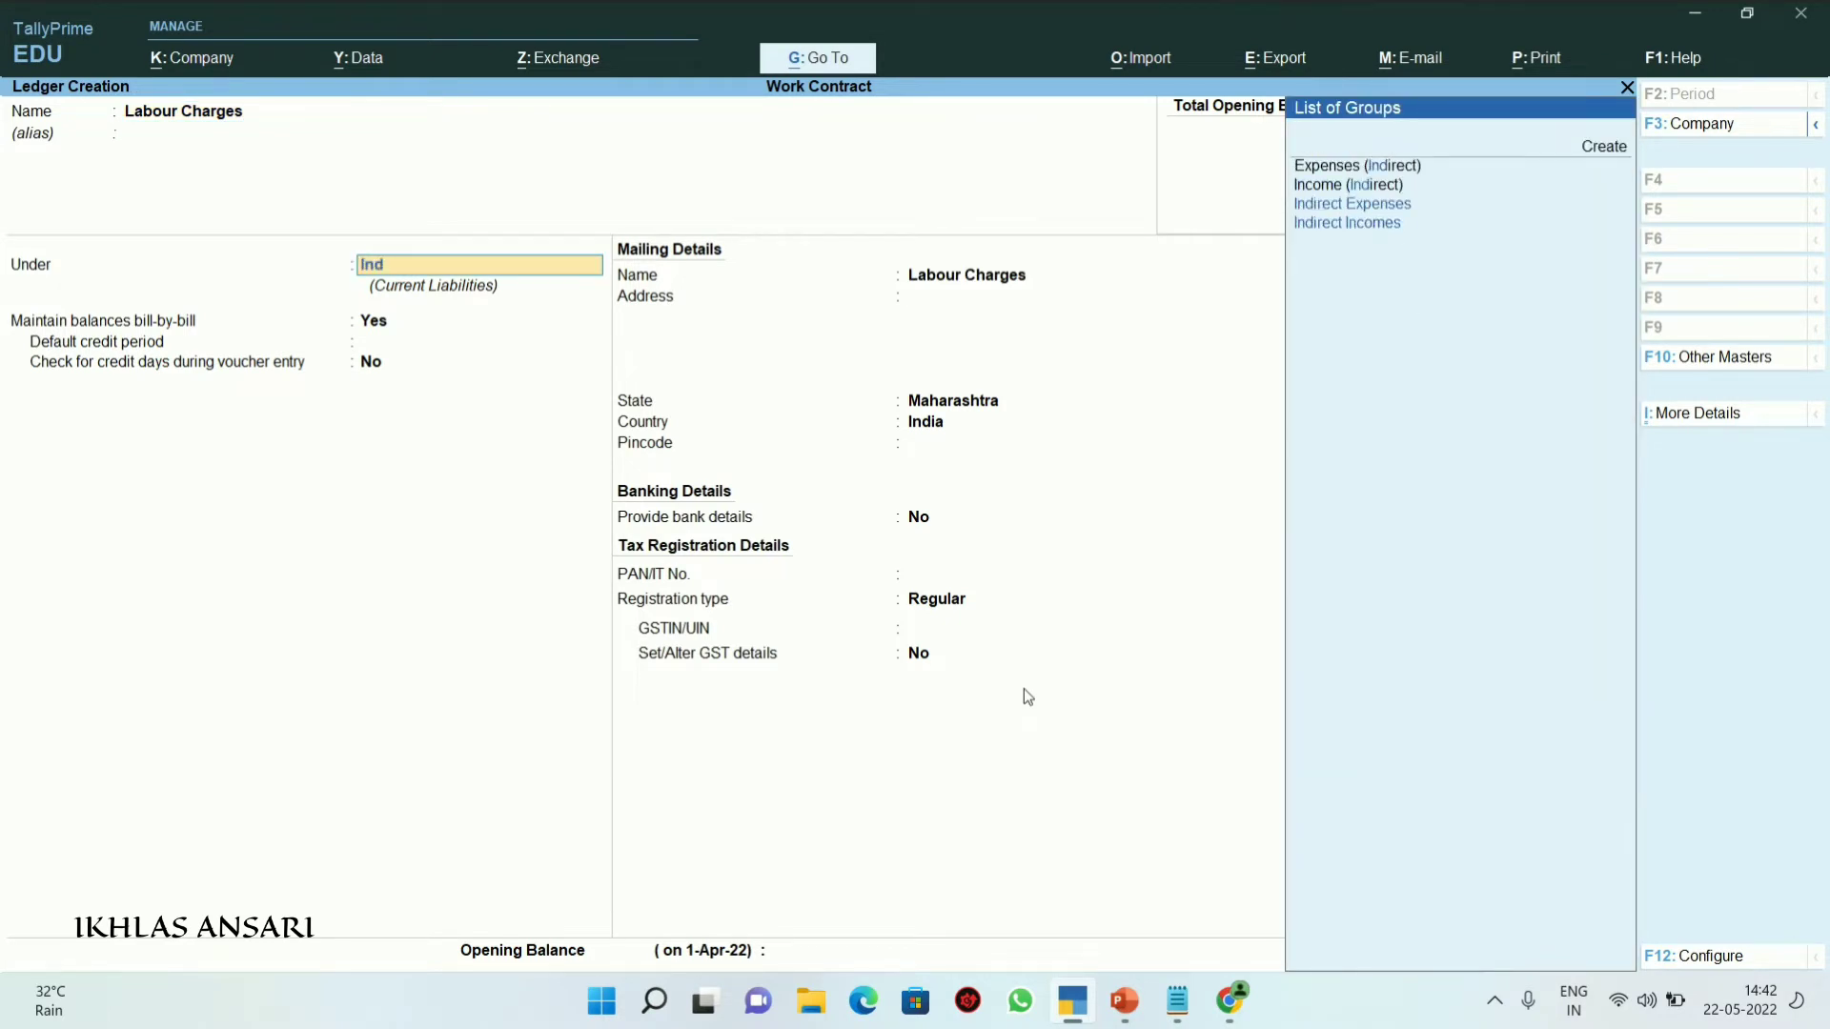
key("Down")
key("Down")
key("Return")
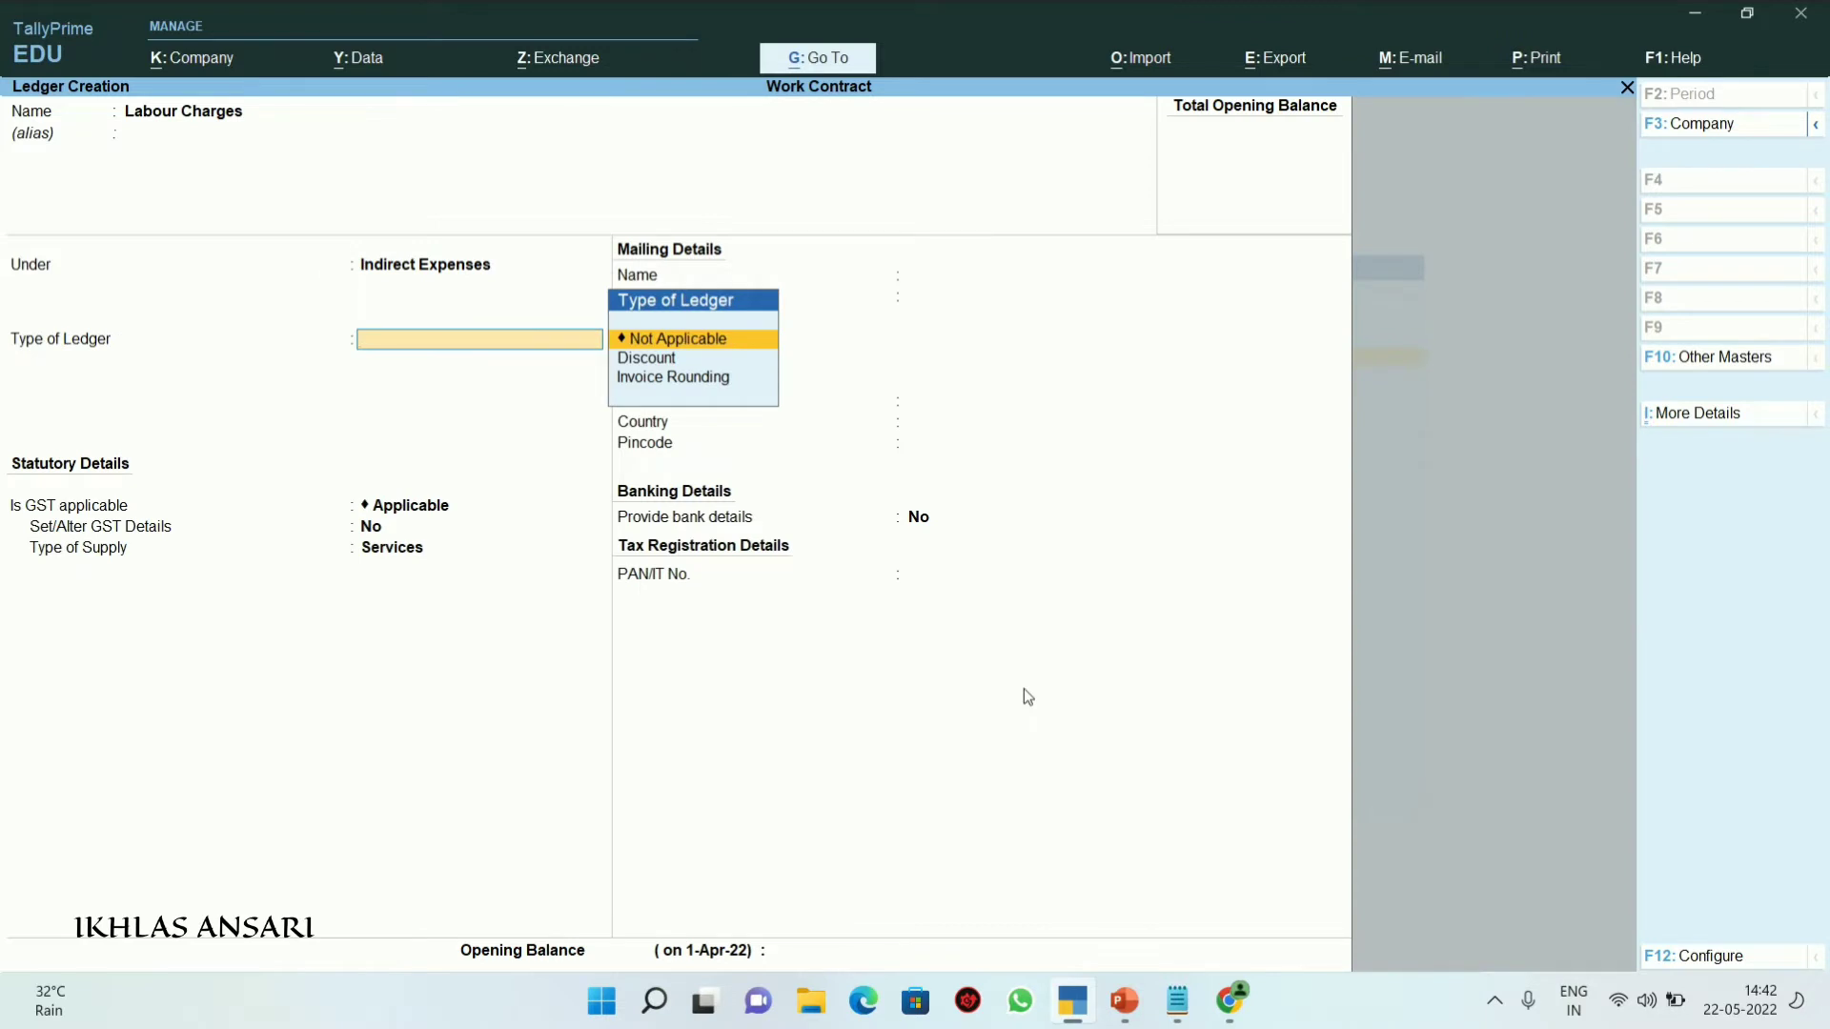
key("Return")
key("Return")
key("BackSpace")
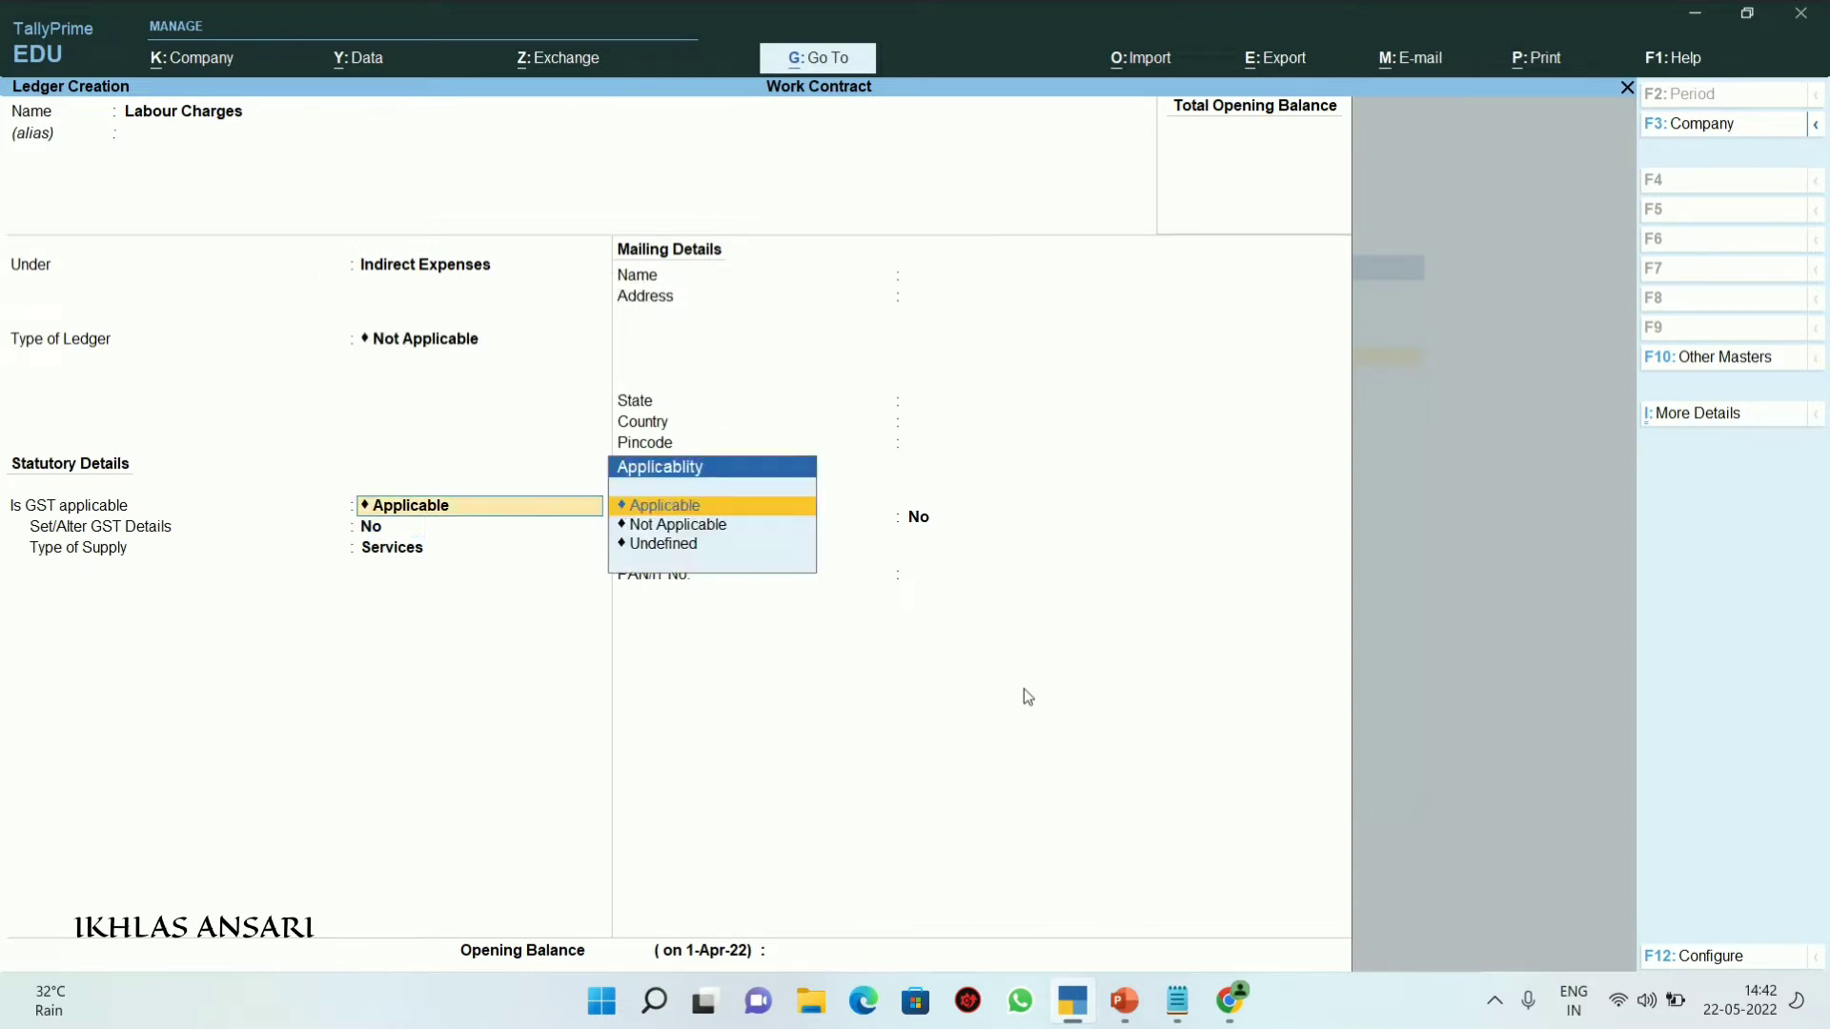
key("Down")
key("Return")
key("Return")
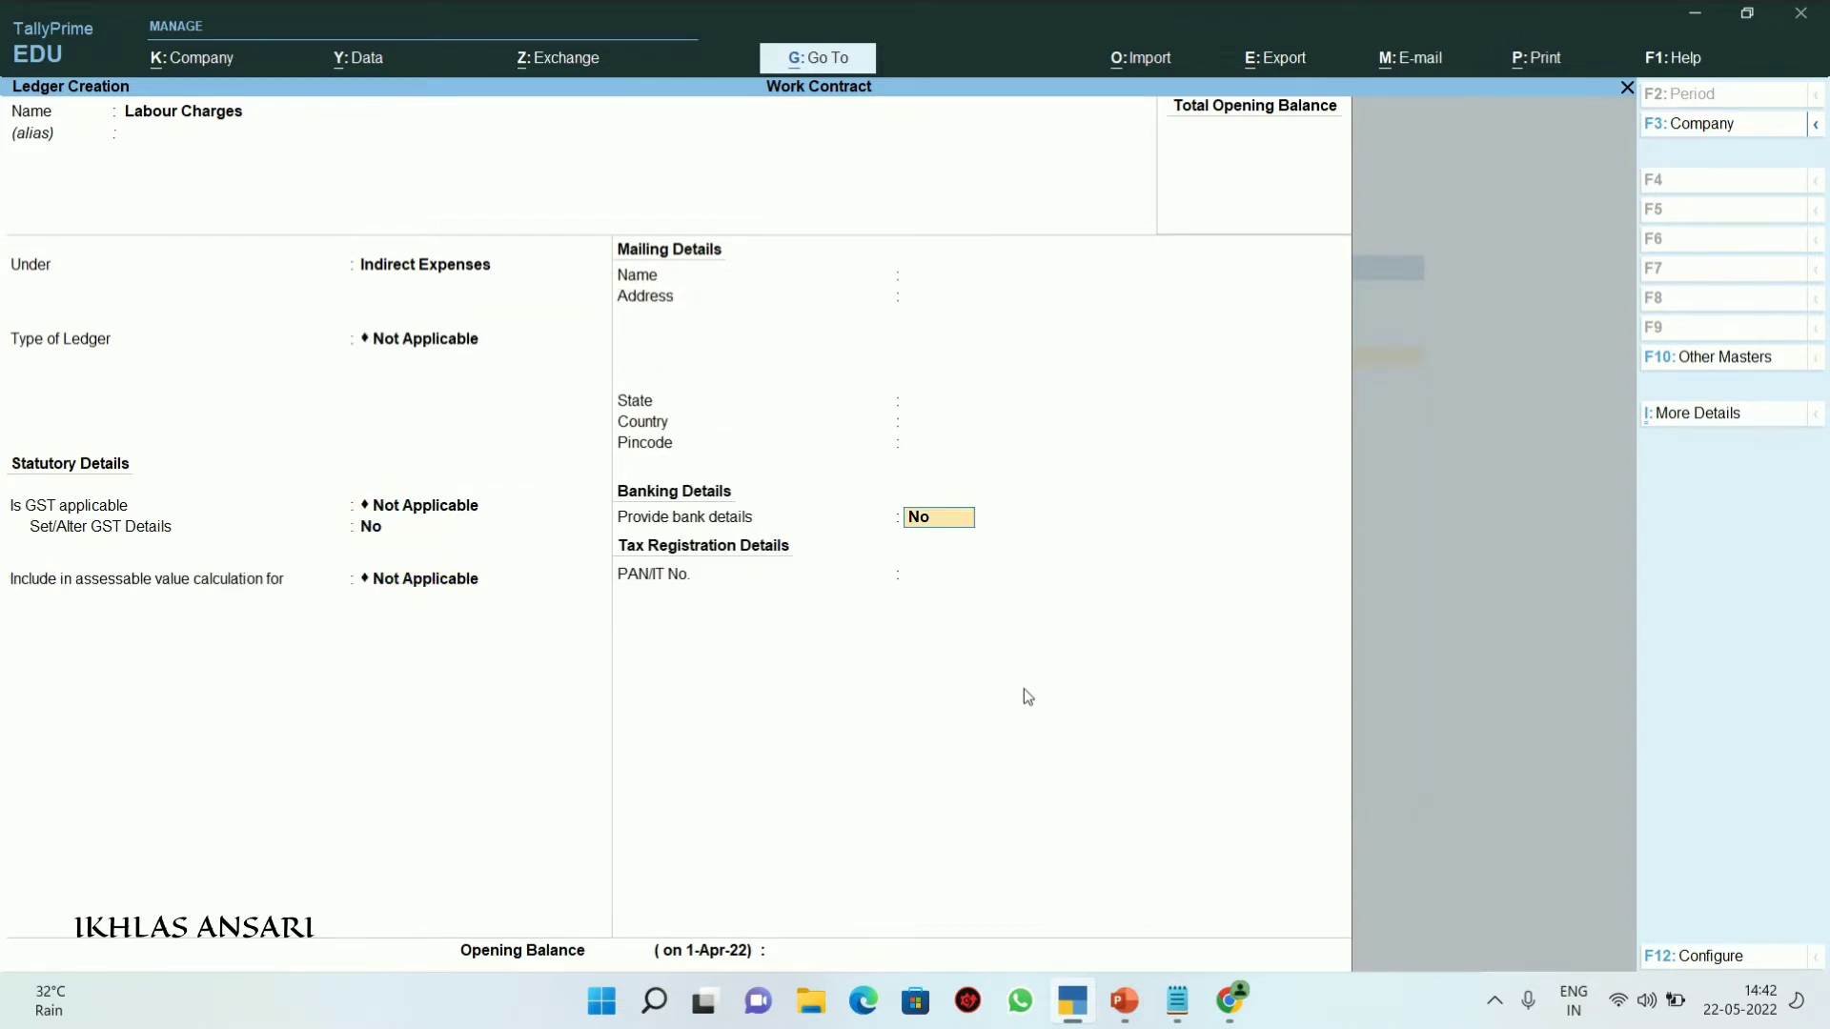
key("Return")
key("Return")
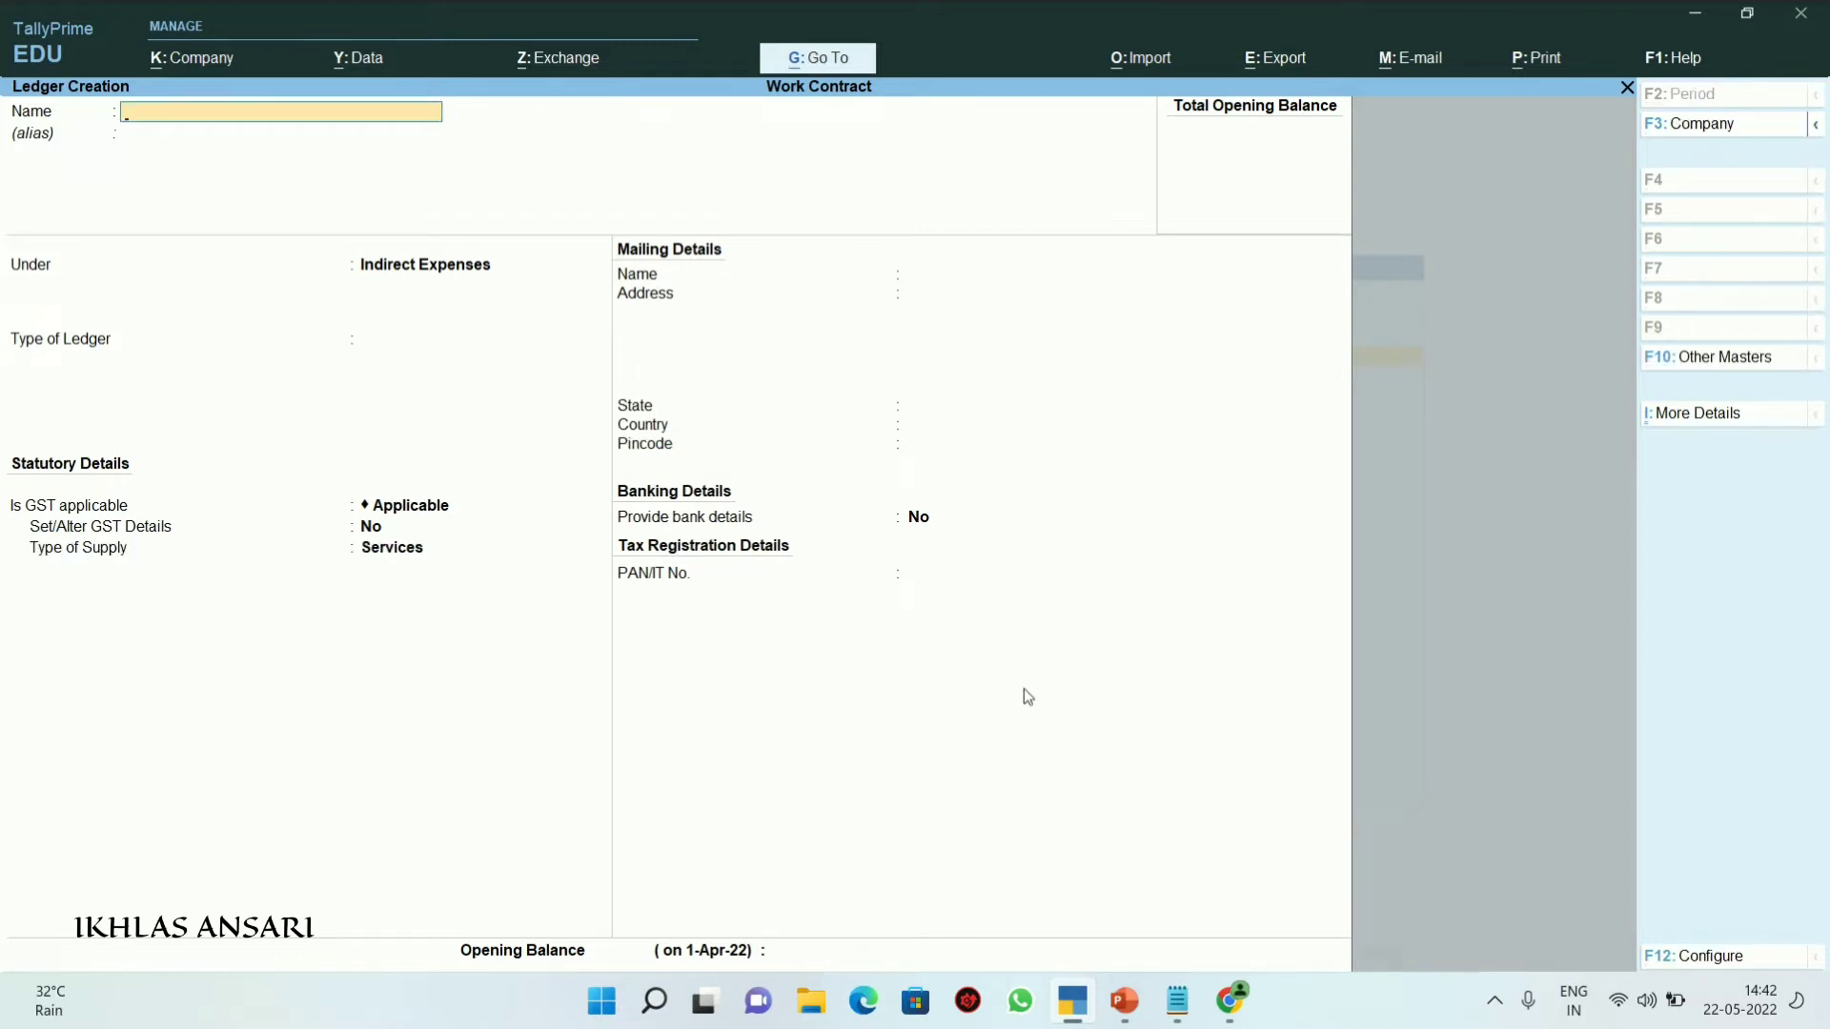
type("Purchase")
Create a Purchase ledger under Purchase Accounts with Goods as the type of supply
key("Return")
type("Pur")
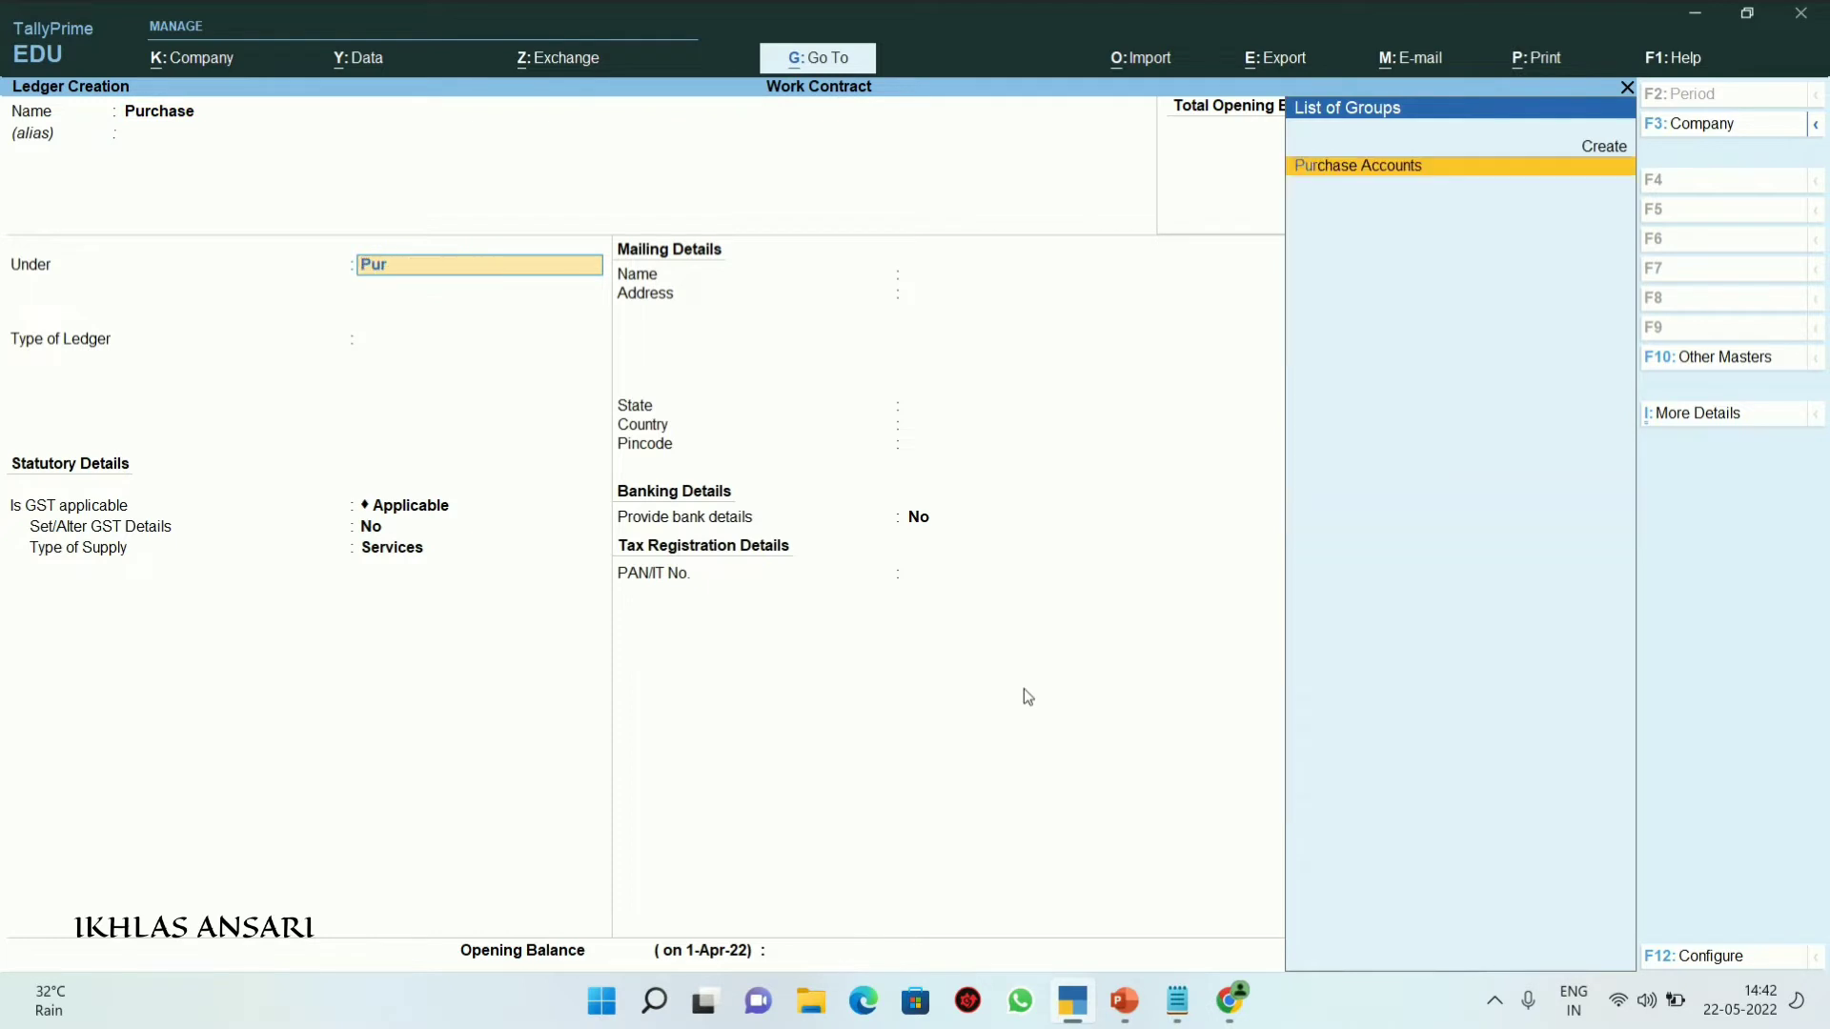
key("Return")
key("Return")
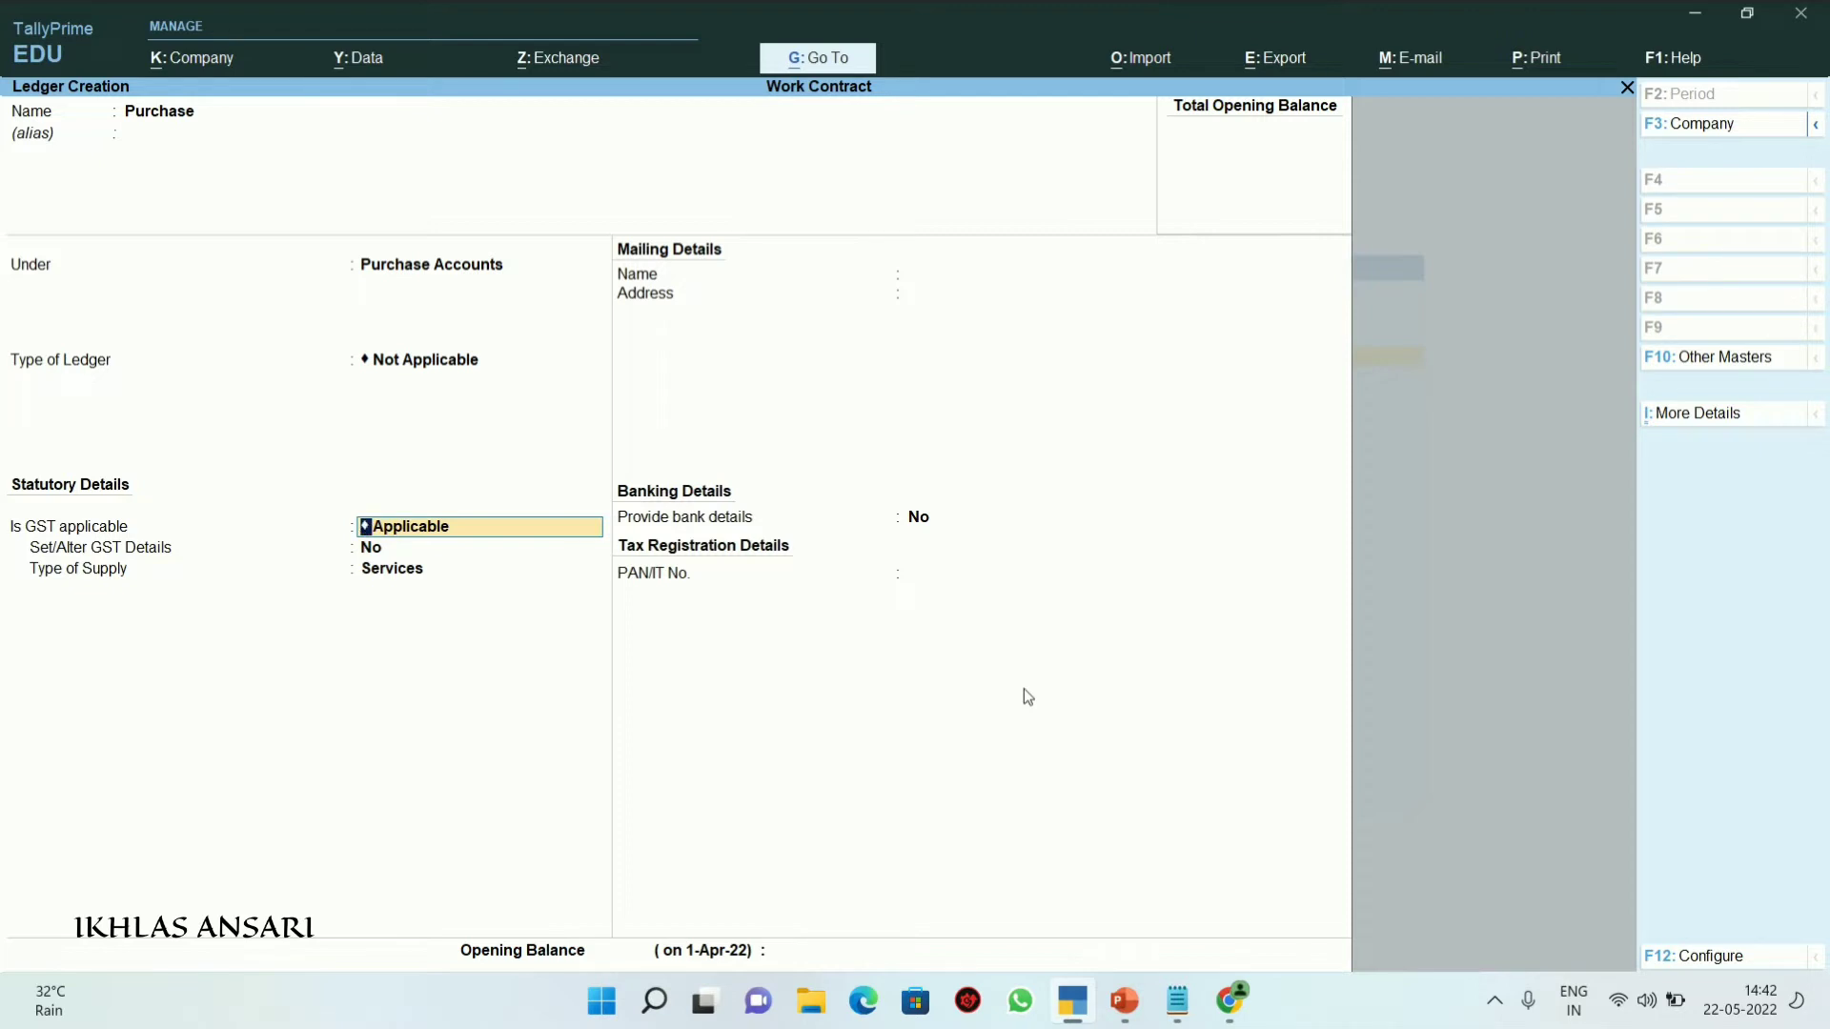
key("Return")
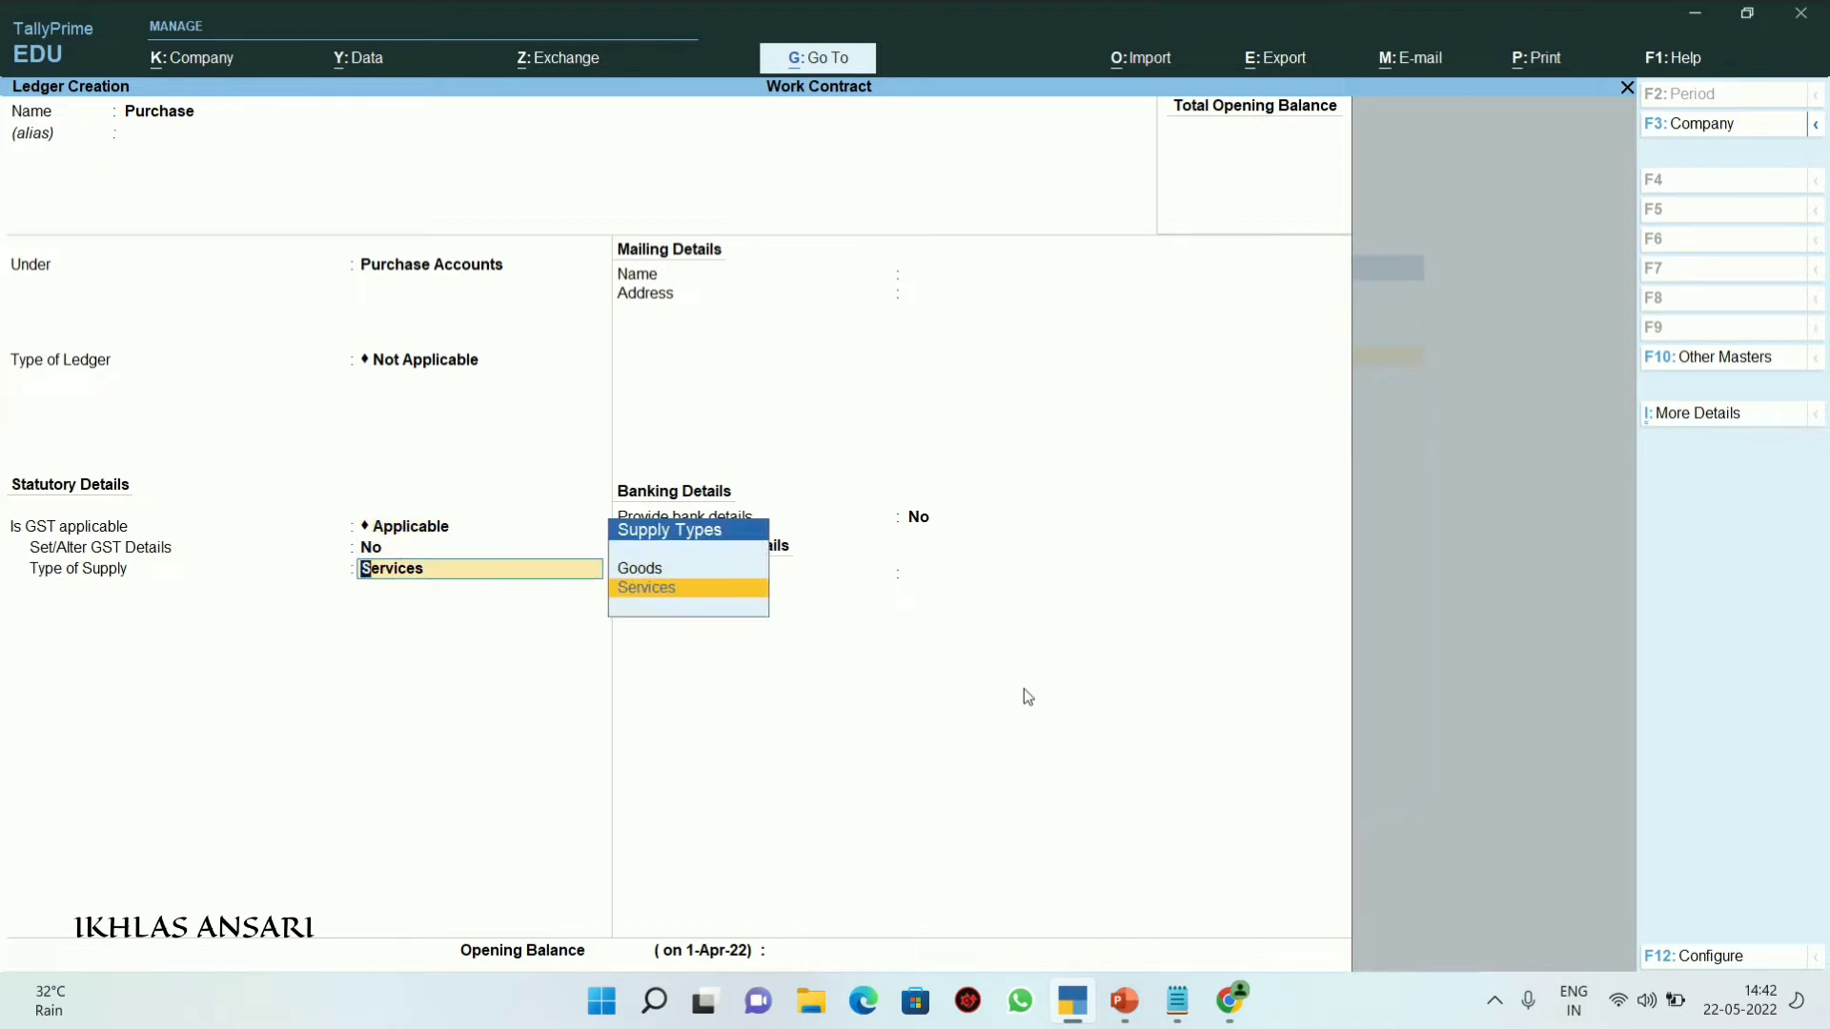
key("Up")
key("Return")
key("ctrl+a")
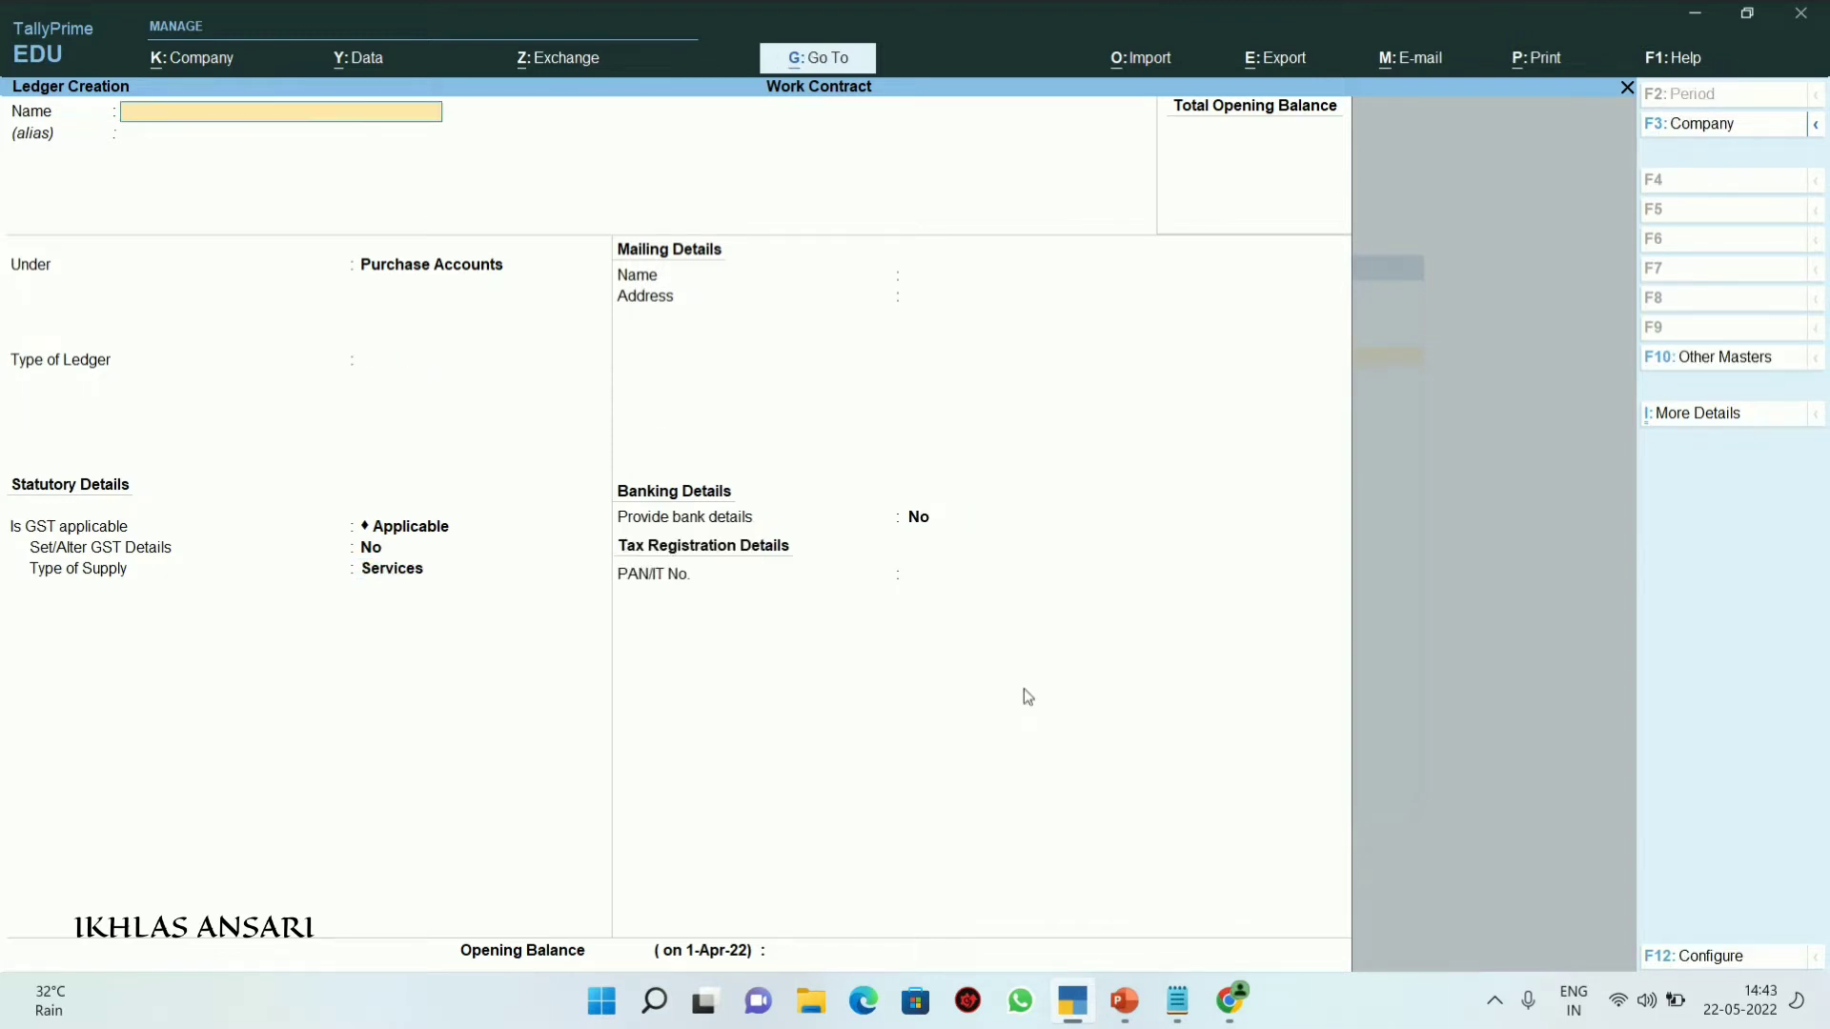
Create and save a Sales Work Contract ledger under Sales Accounts
type("Sales Work Contract")
key("Return")
type("sa")
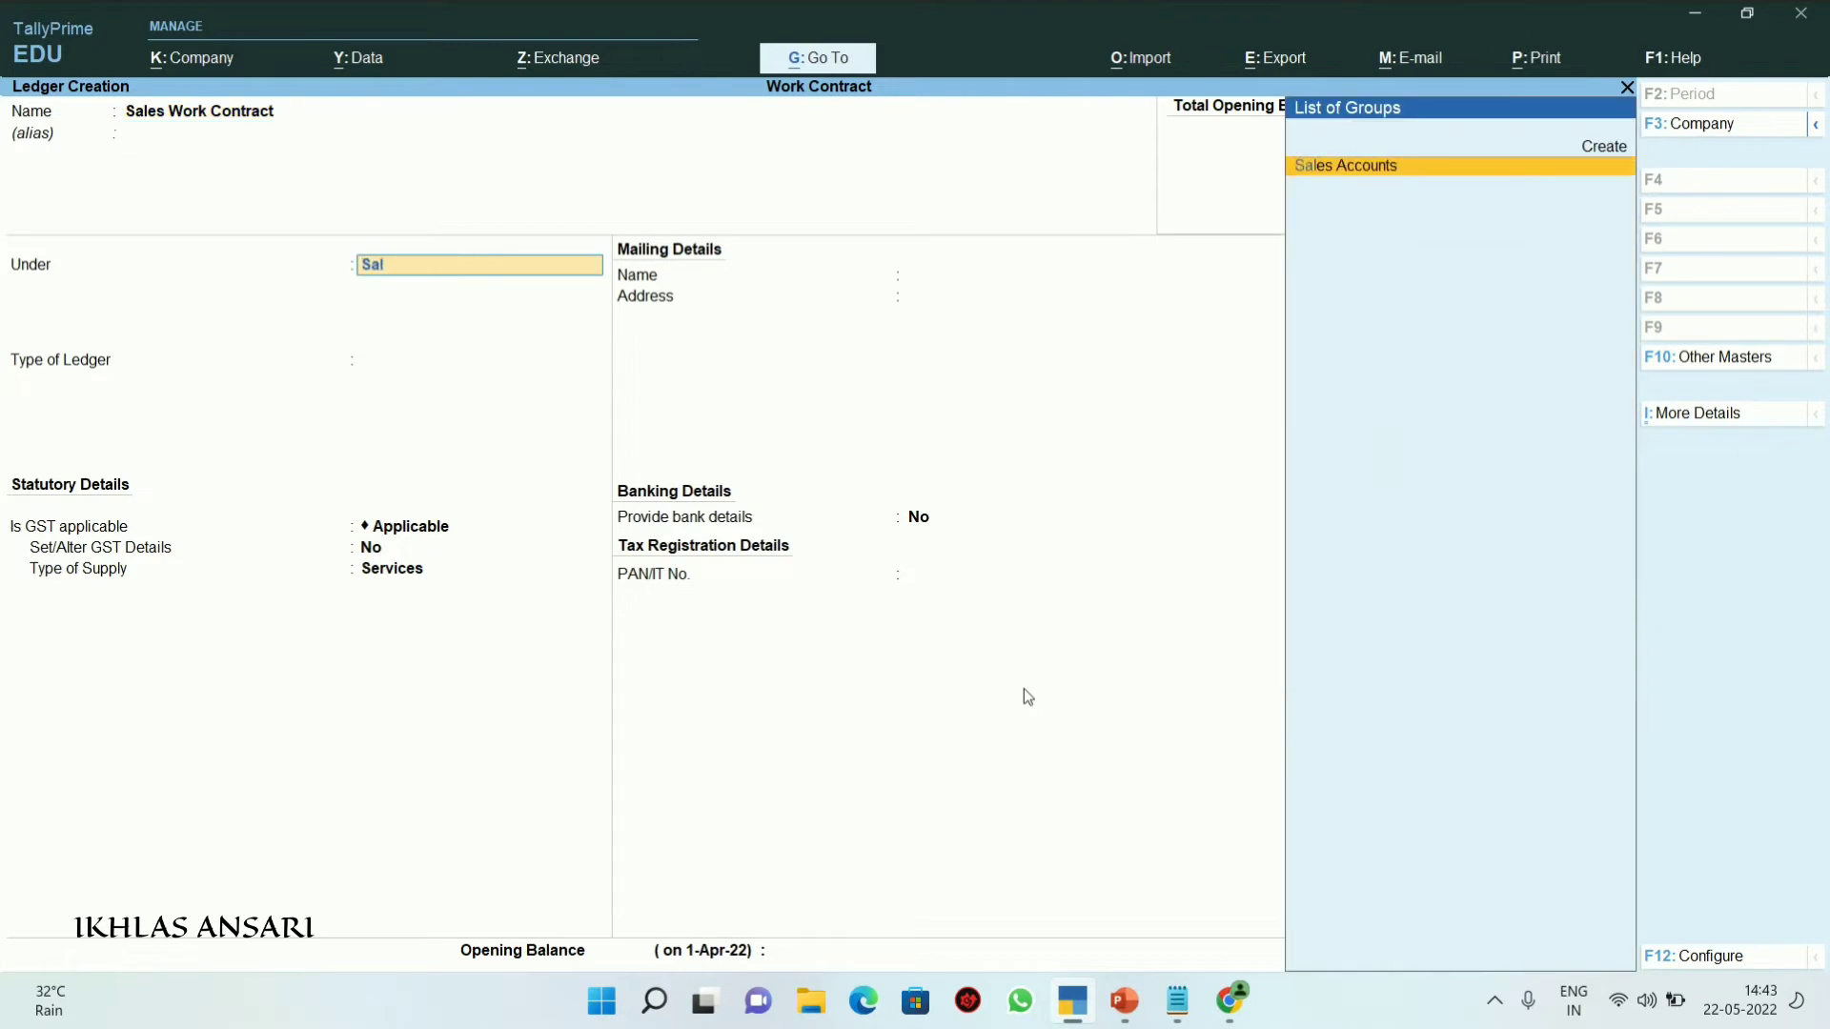
key("Return")
key("Return")
key("Return")
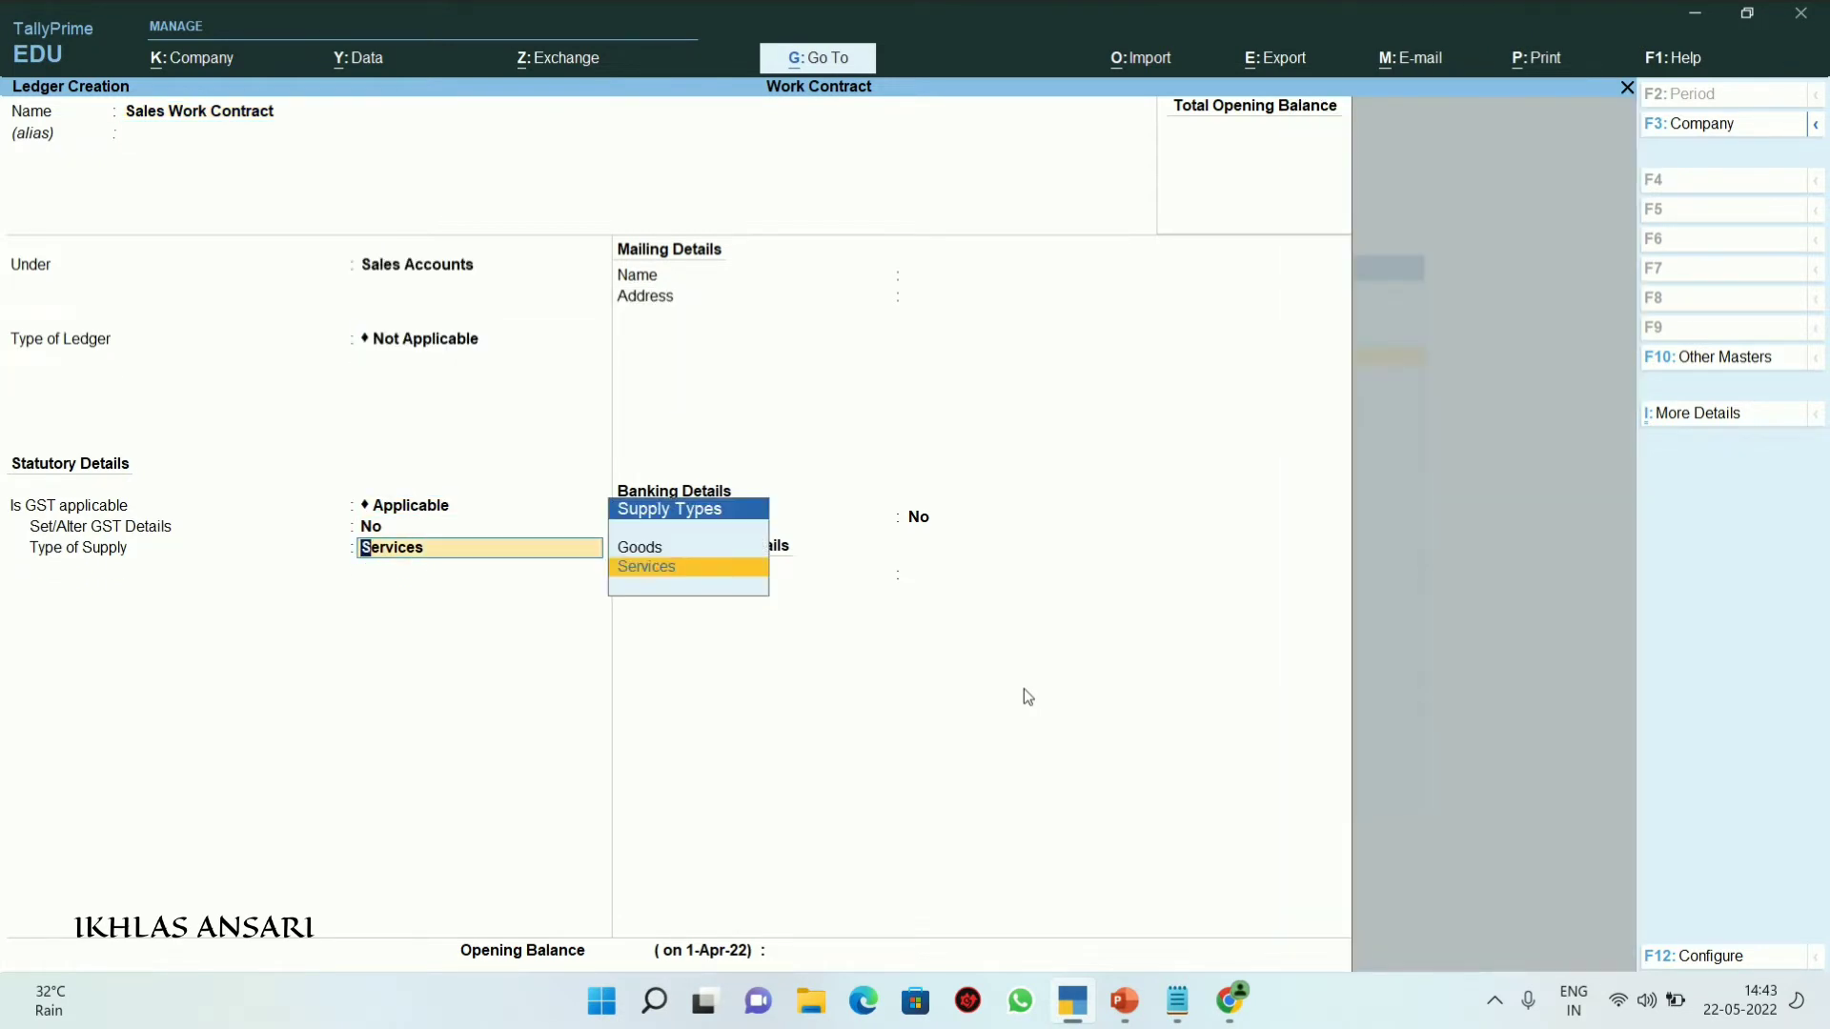
key("ctrl")
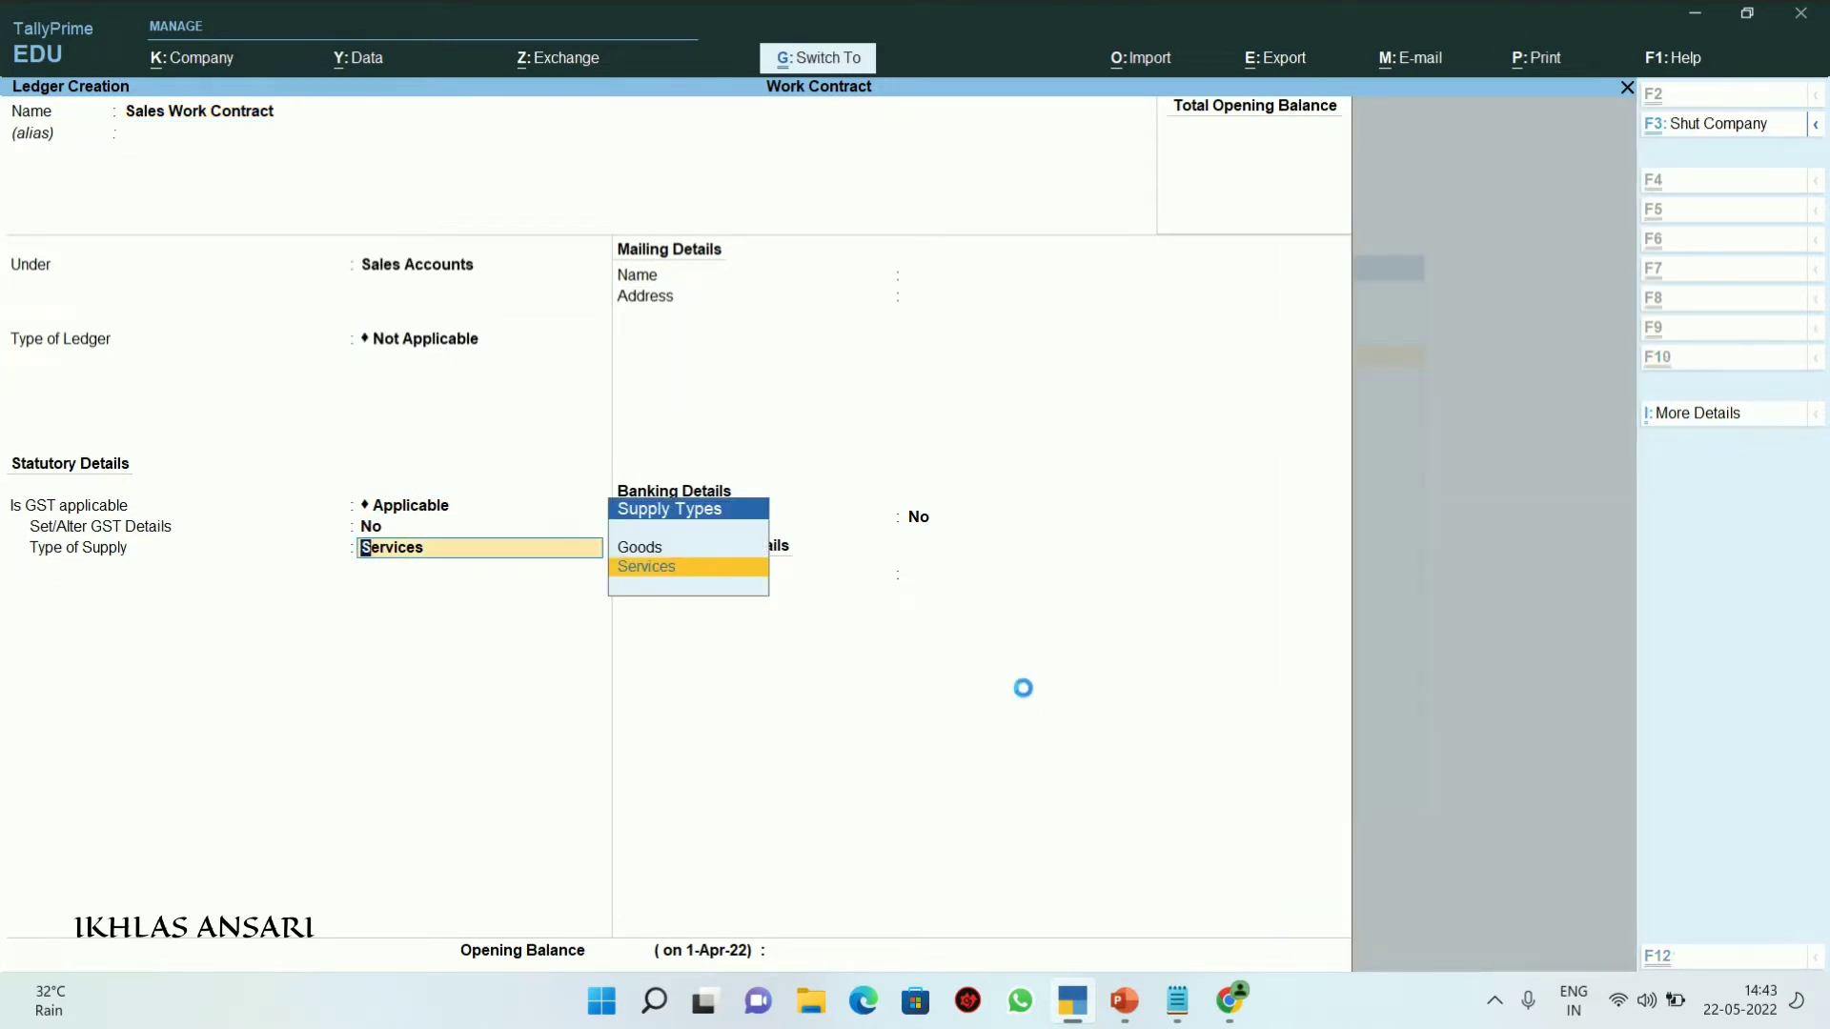
key("ctrl+a")
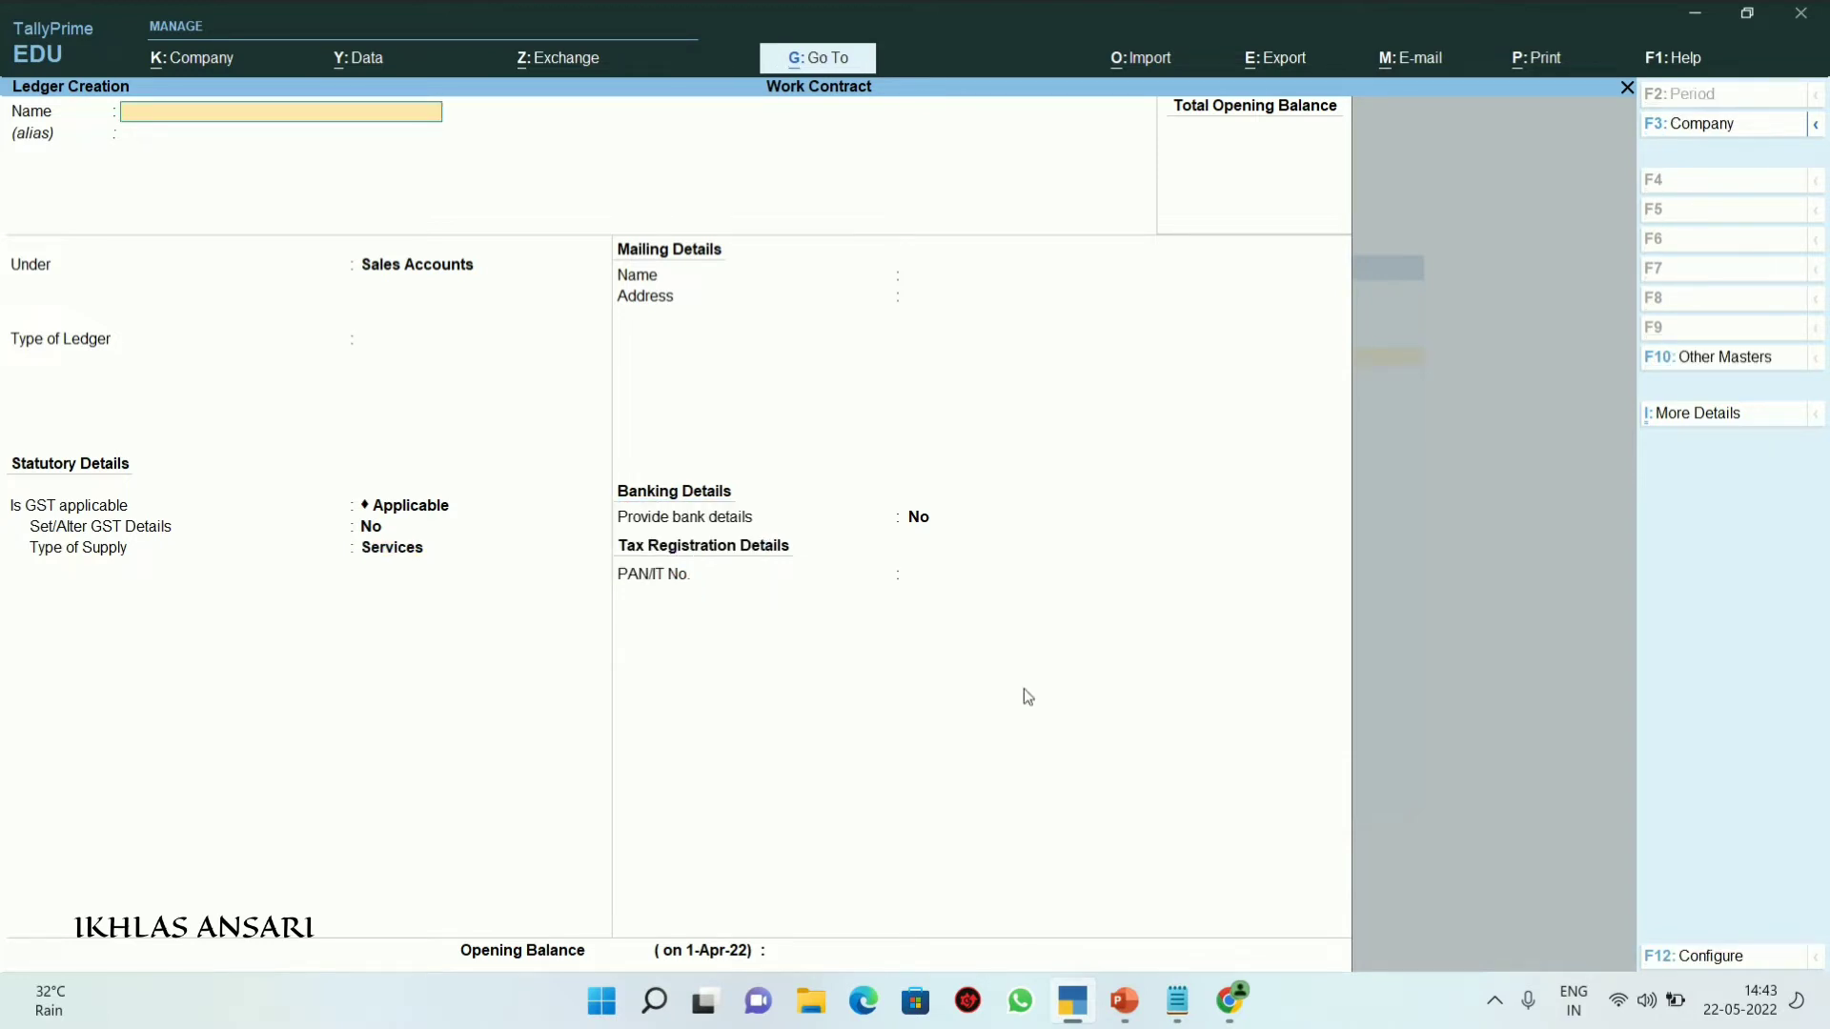
Create a Kingston School ledger under Sundry Debtors with the customer's GSTIN and save it
type("Kingston School")
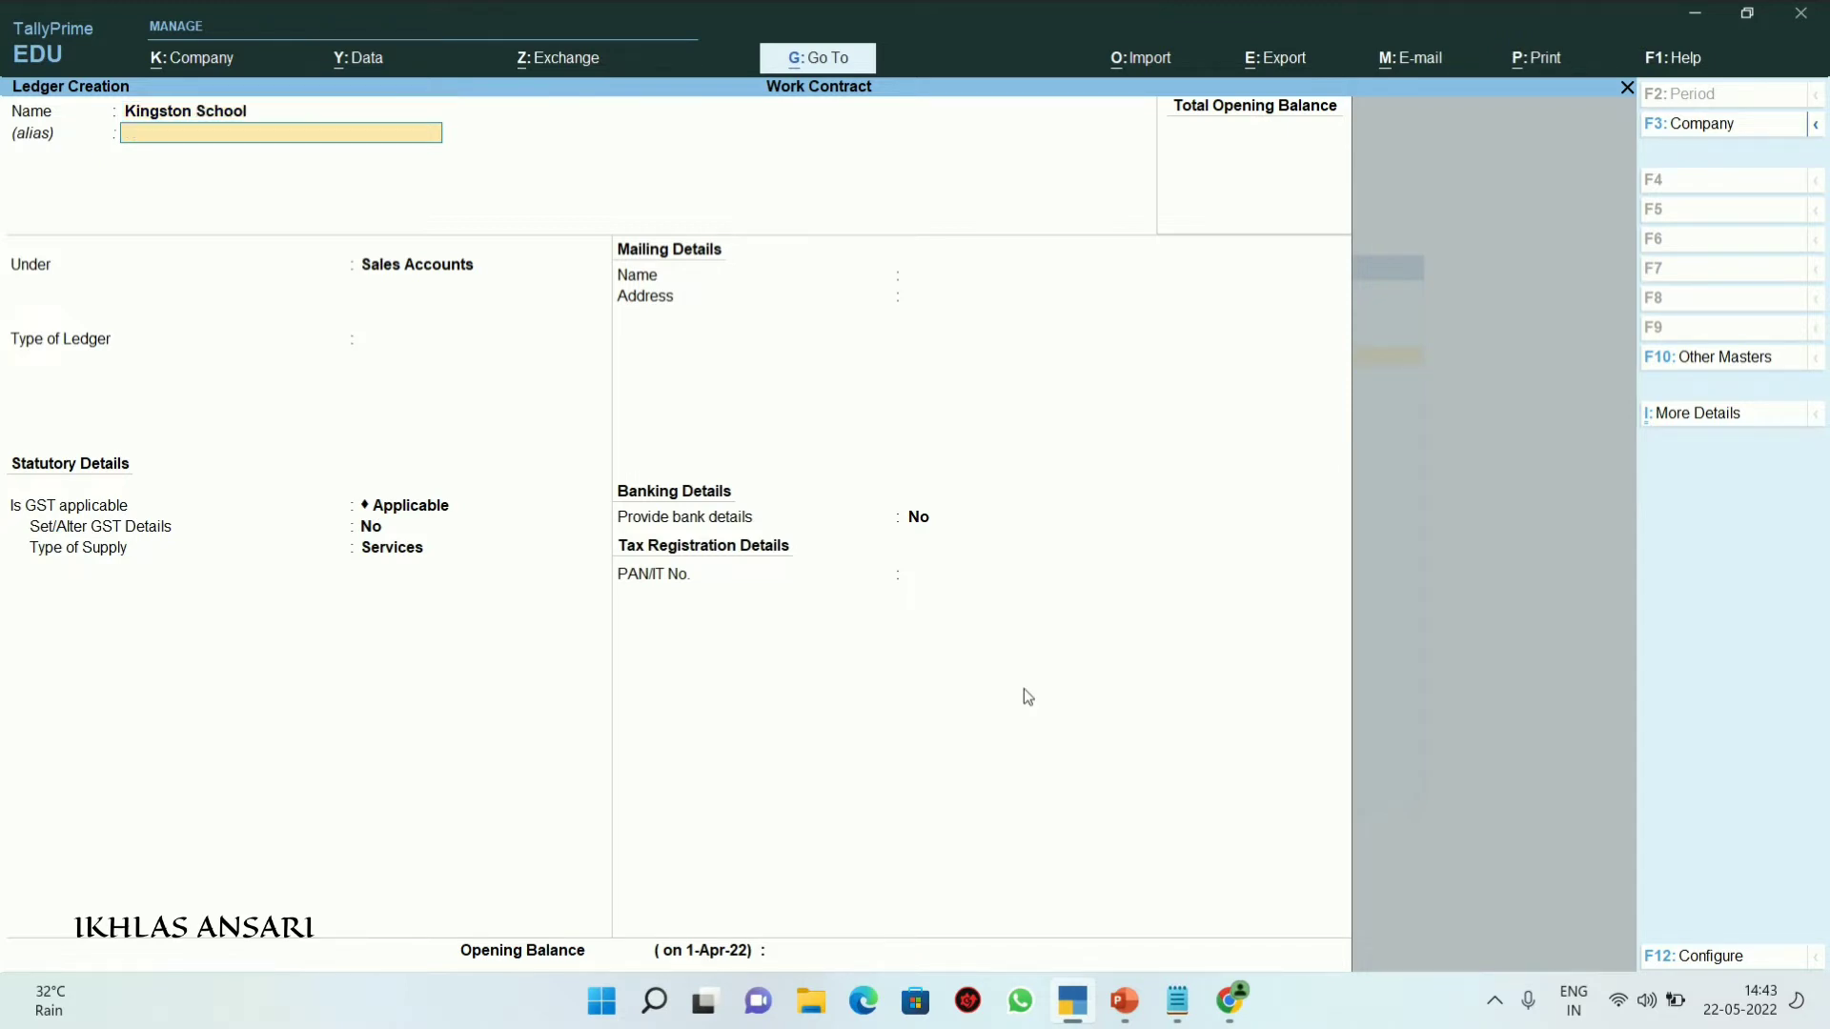
key("Return")
type("Sund")
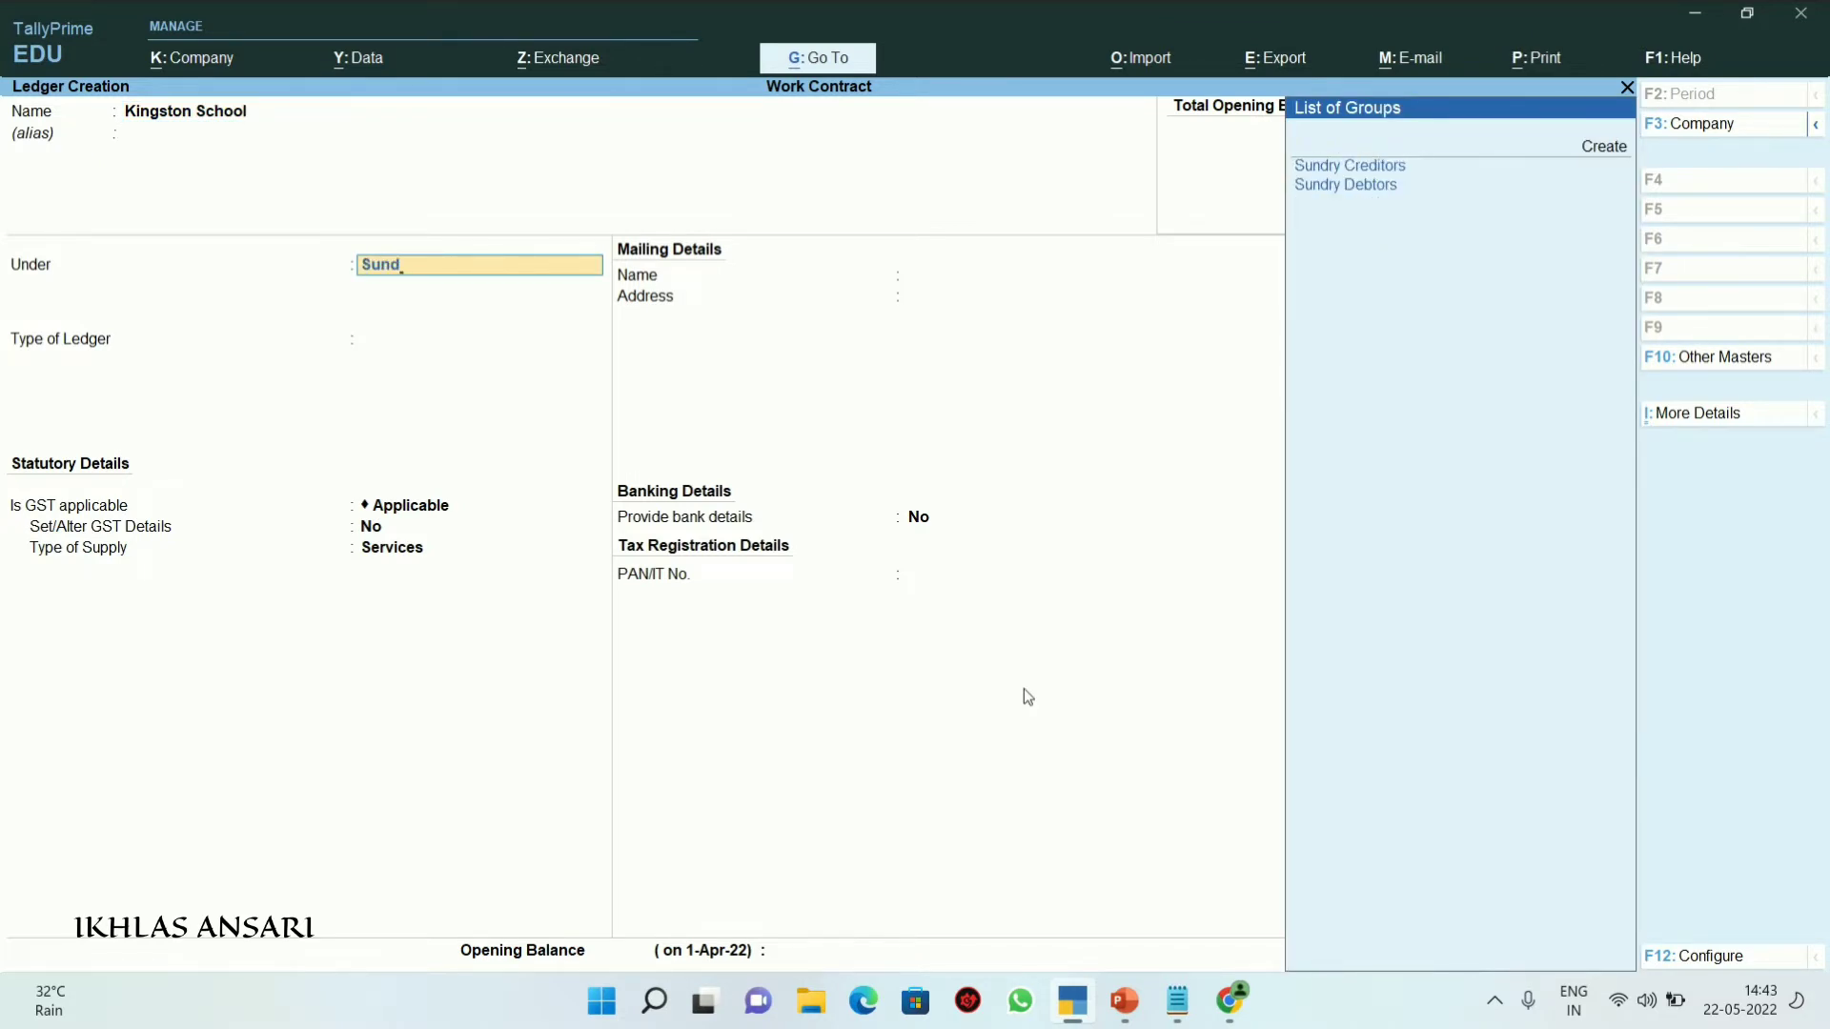
key("Down")
key("Return")
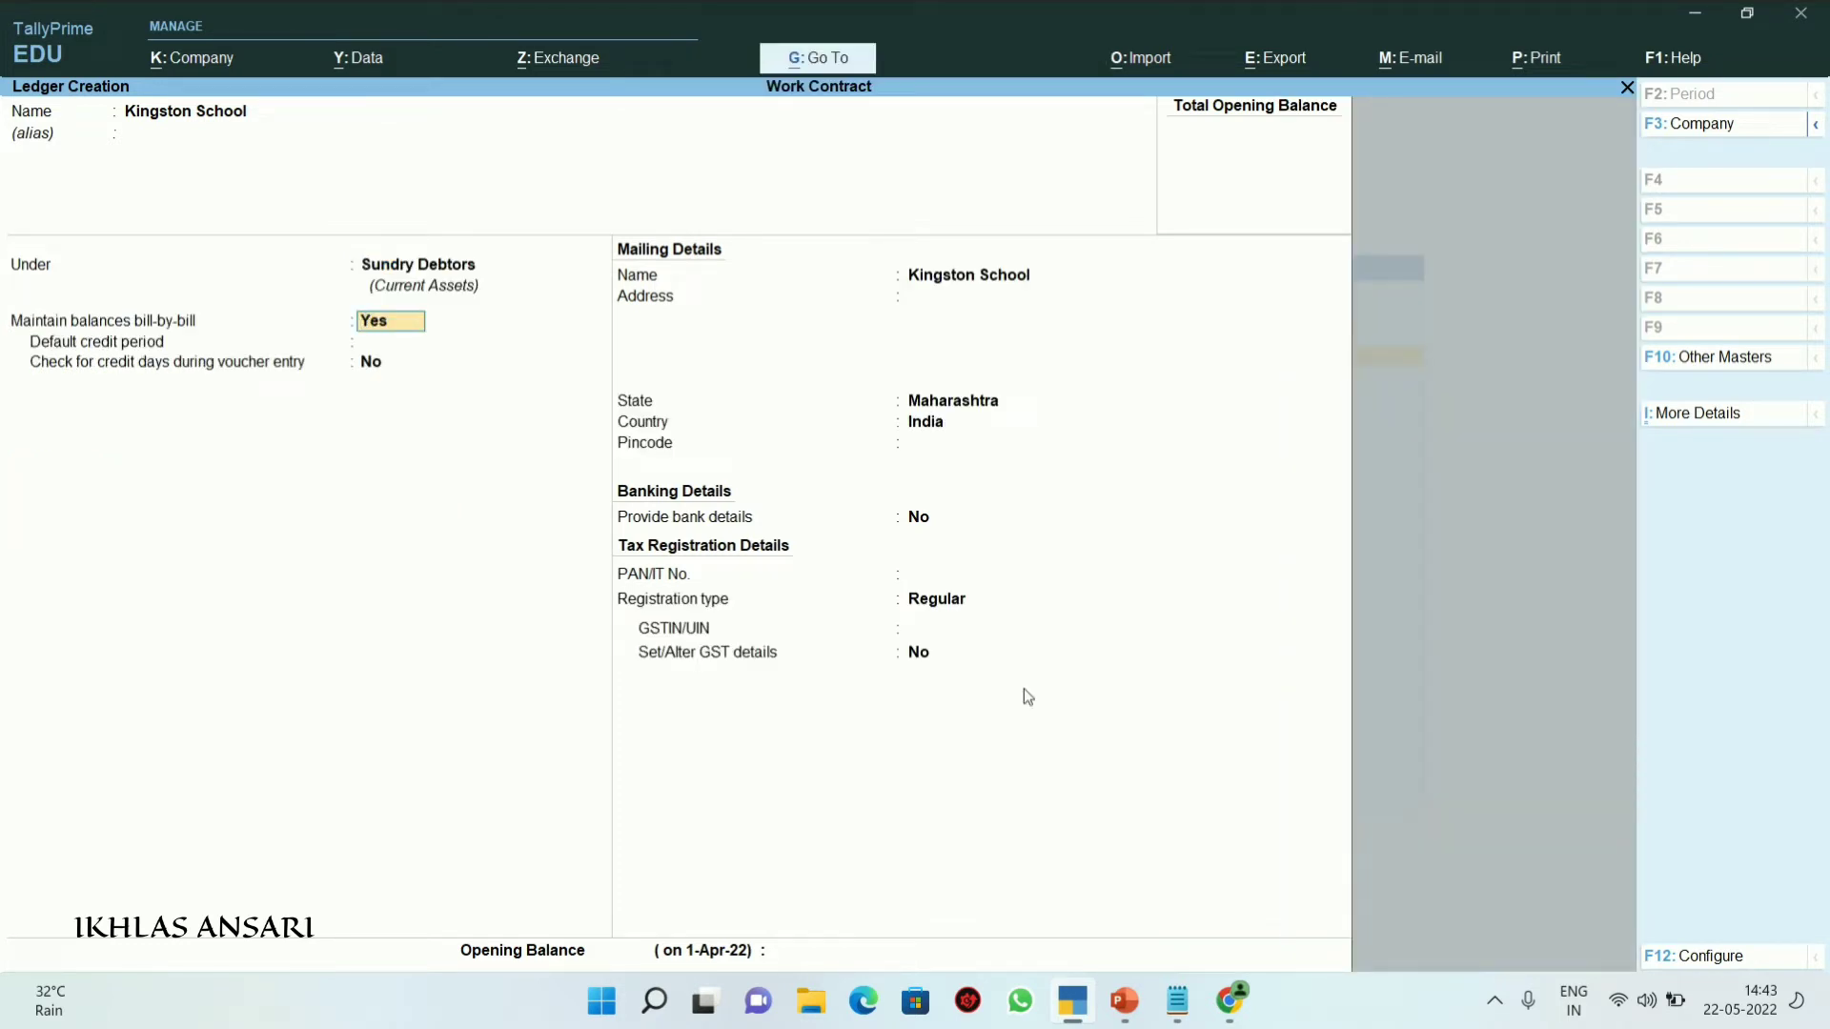
key("Return")
key("Return")
key("Return")
key("Return")
key("Return")
key("Return")
key("Return")
key("Return")
key("Return")
key("Return")
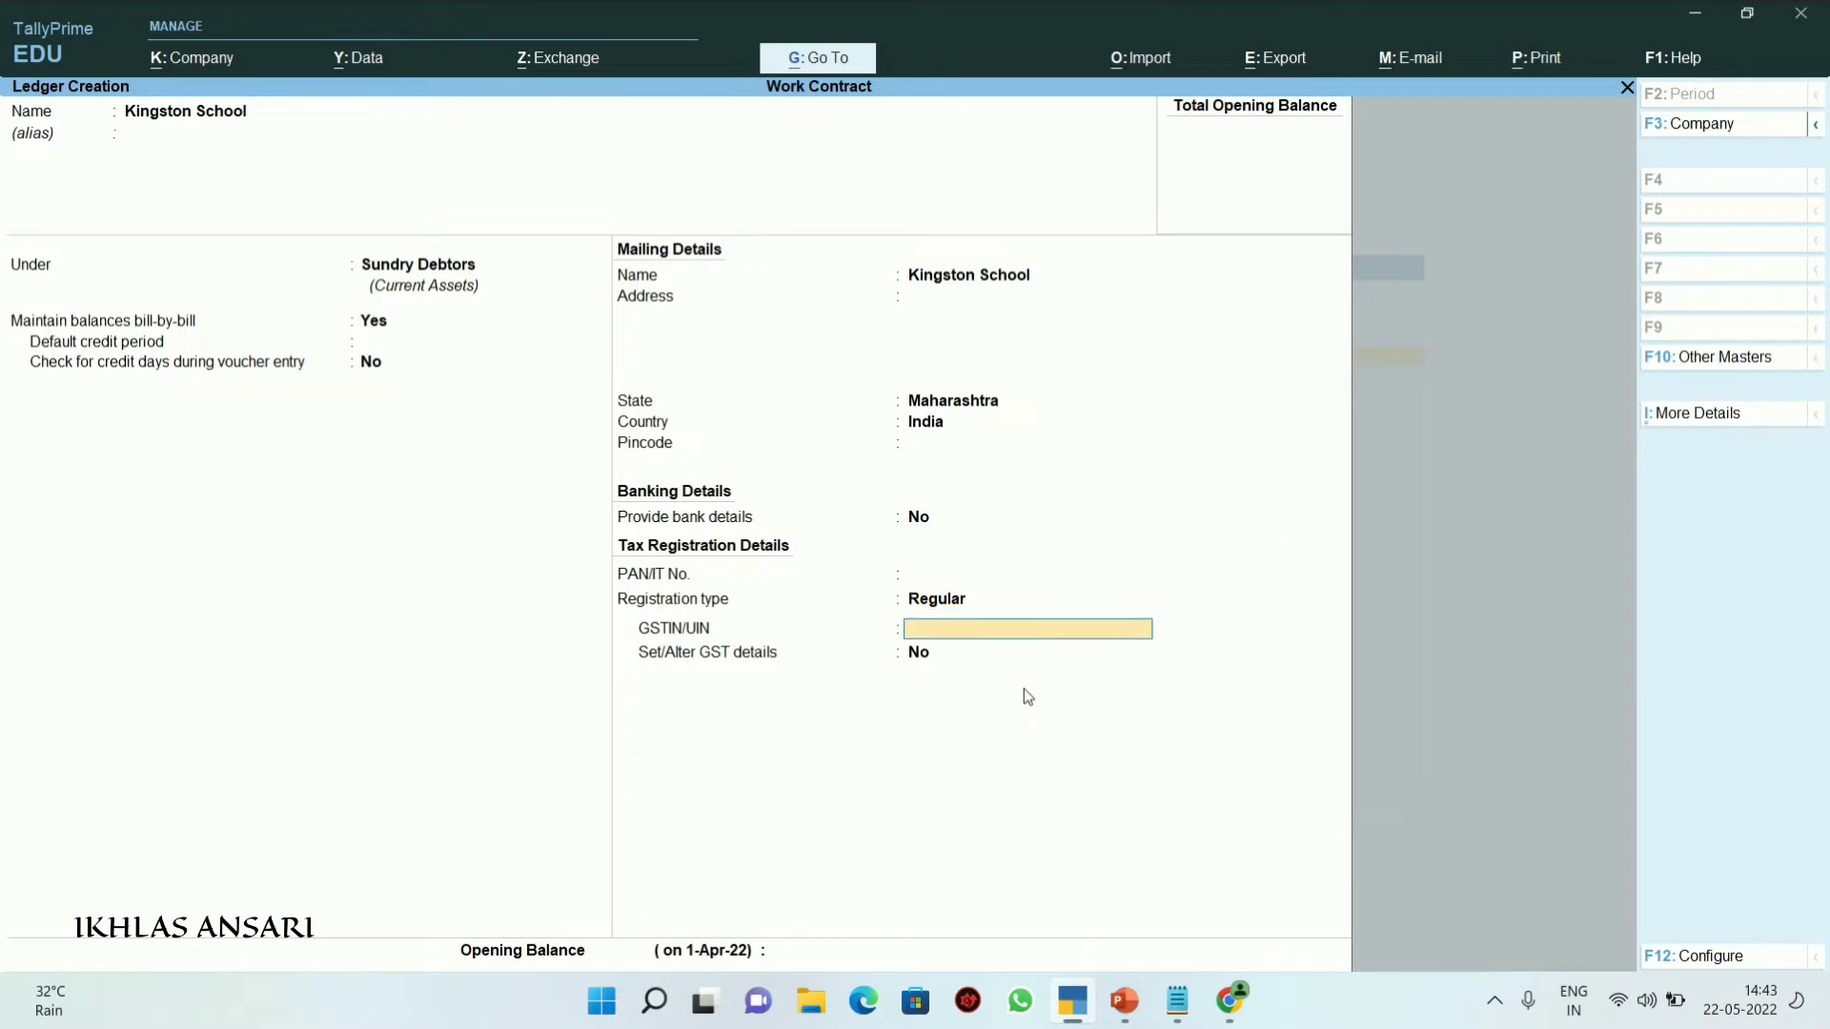
key("ctrl+alt+v")
key("Return")
key("Return")
key("Return")
key("Return")
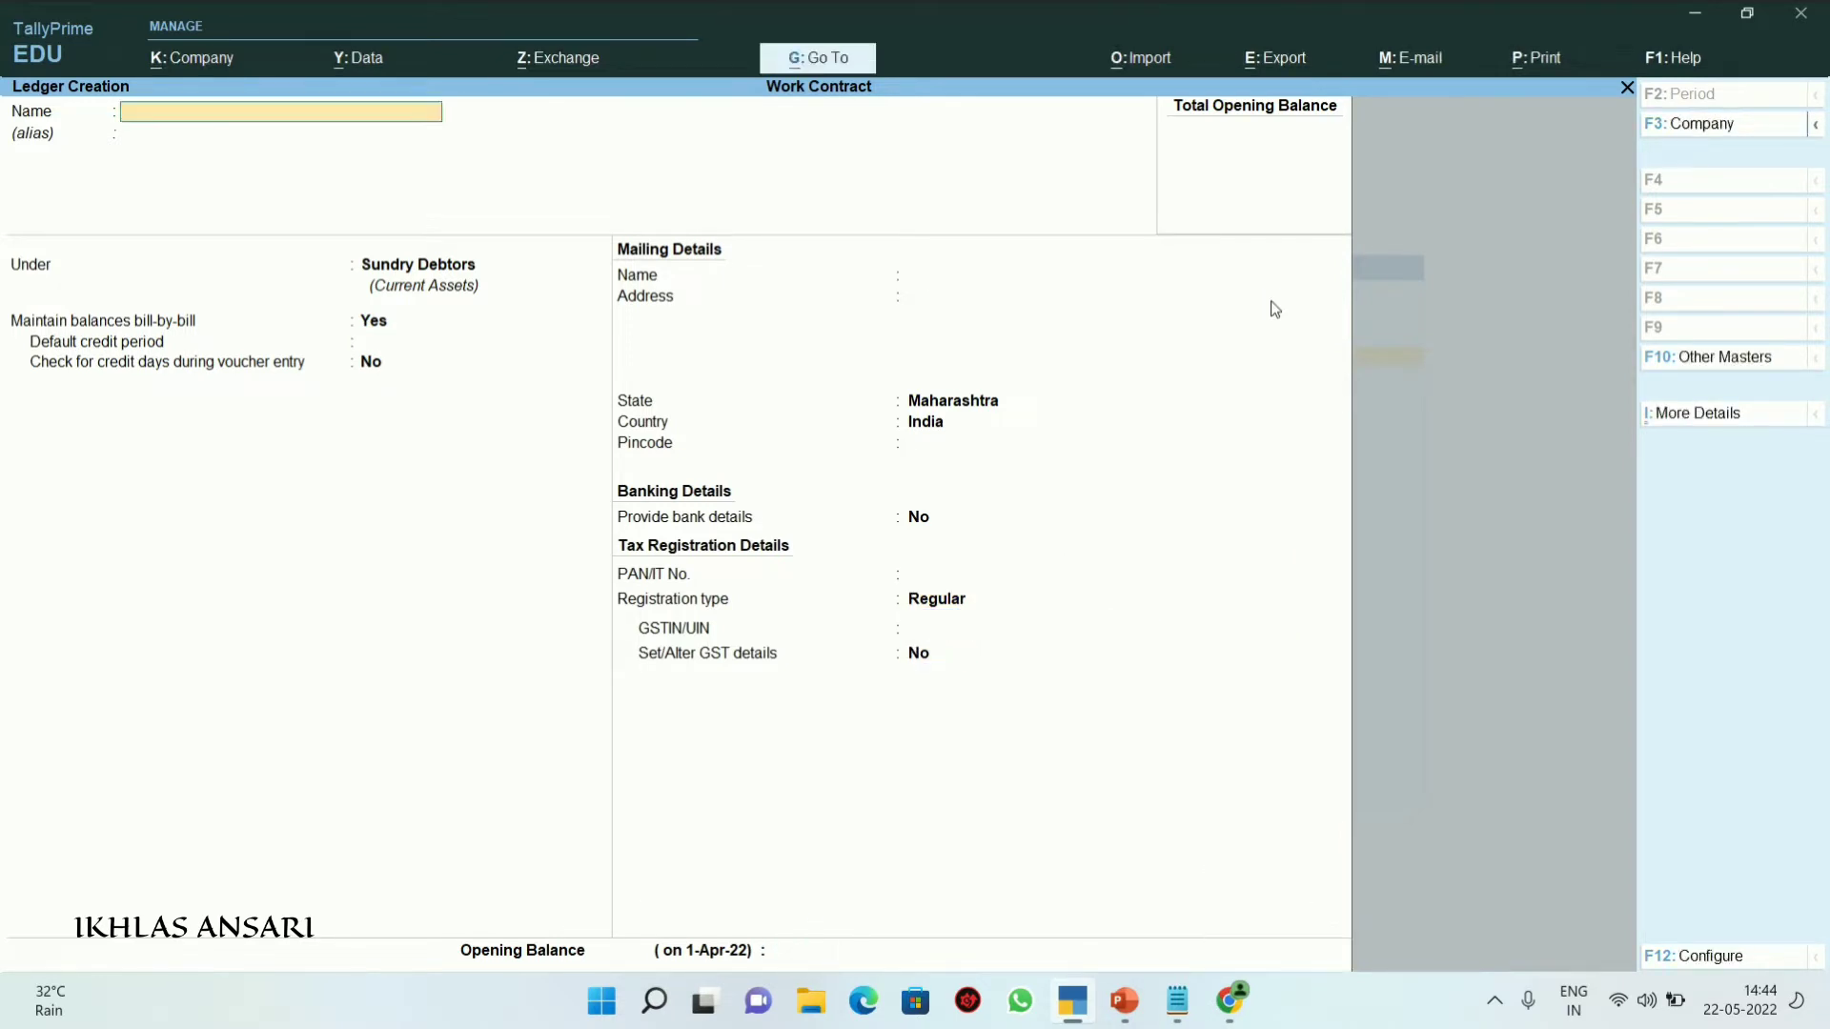
Create a Cgst ledger under Duties & Taxes as GST Central Tax
type("Cgst")
key("Return")
type("Dut")
key("Return")
key("Up")
key("Return")
Create an Sgst ledger under Duties & Taxes as GST State Tax
key("Return")
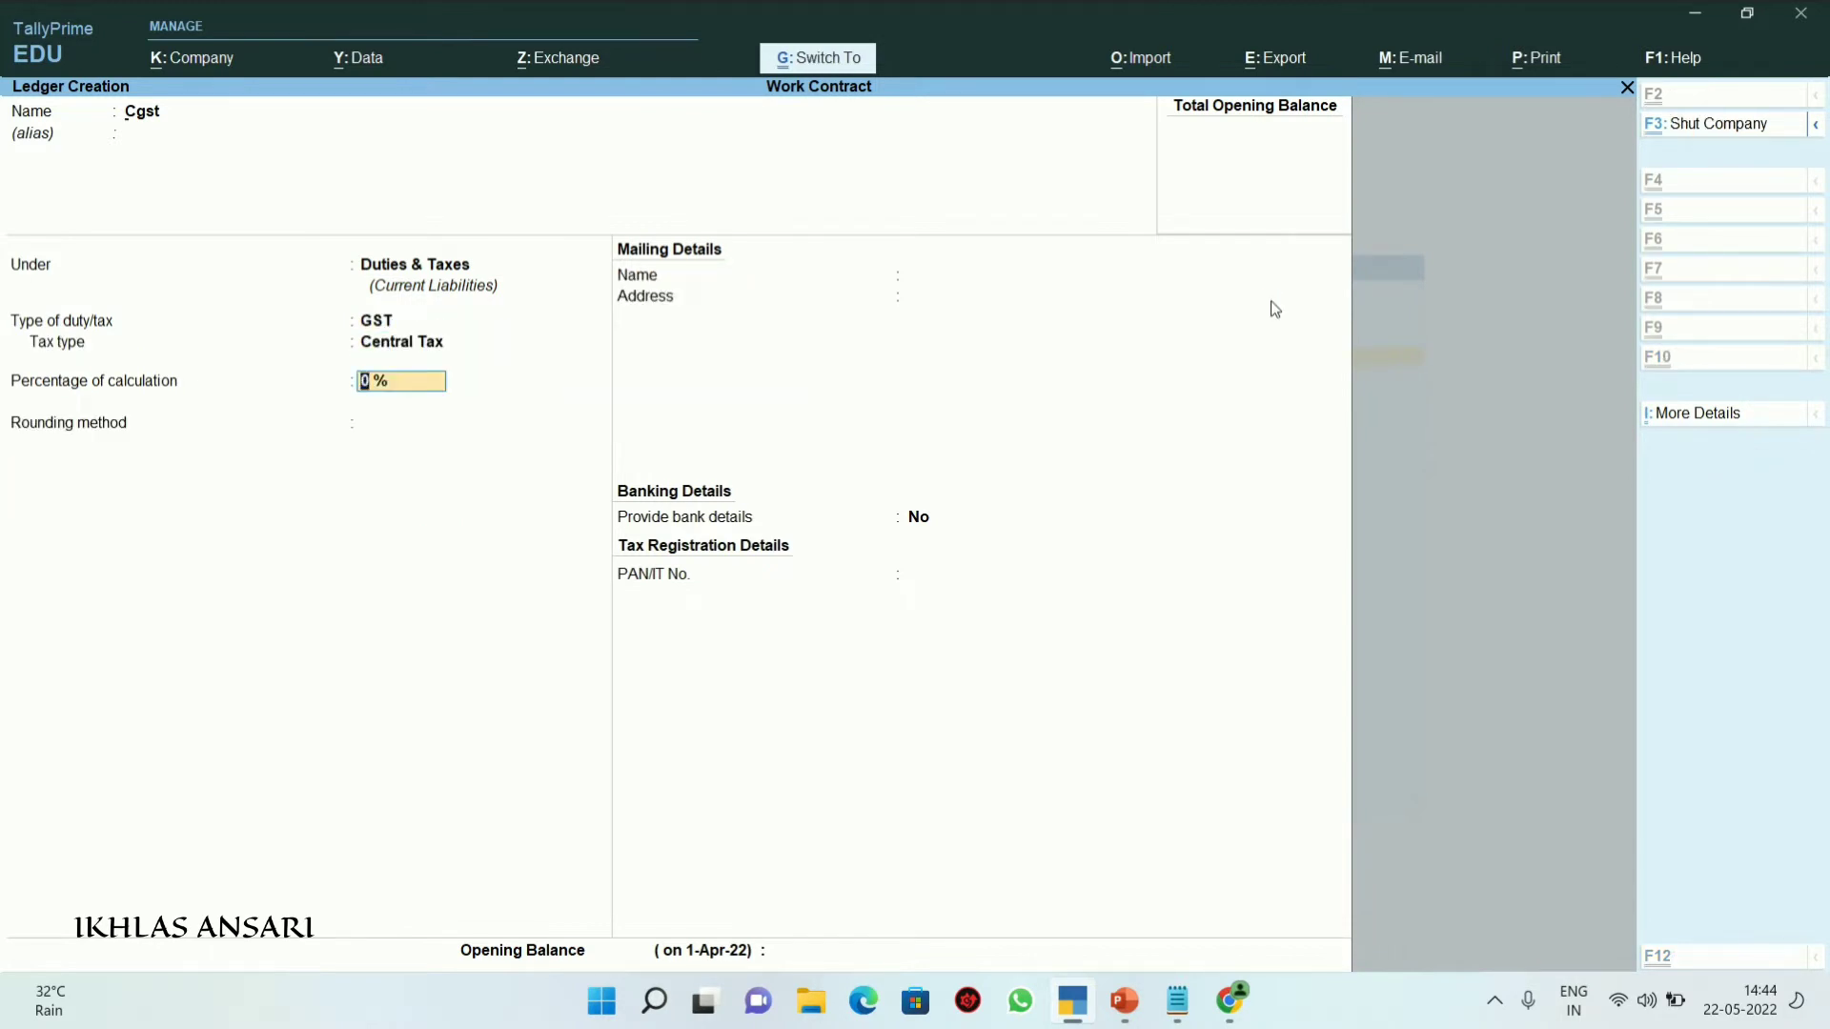
key("ctrl+a")
type("Sgst")
key("Return")
key("Return")
key("Up")
key("Return")
key("Down")
key("Down")
key("Down")
key("Return")
key("ctrl+a")
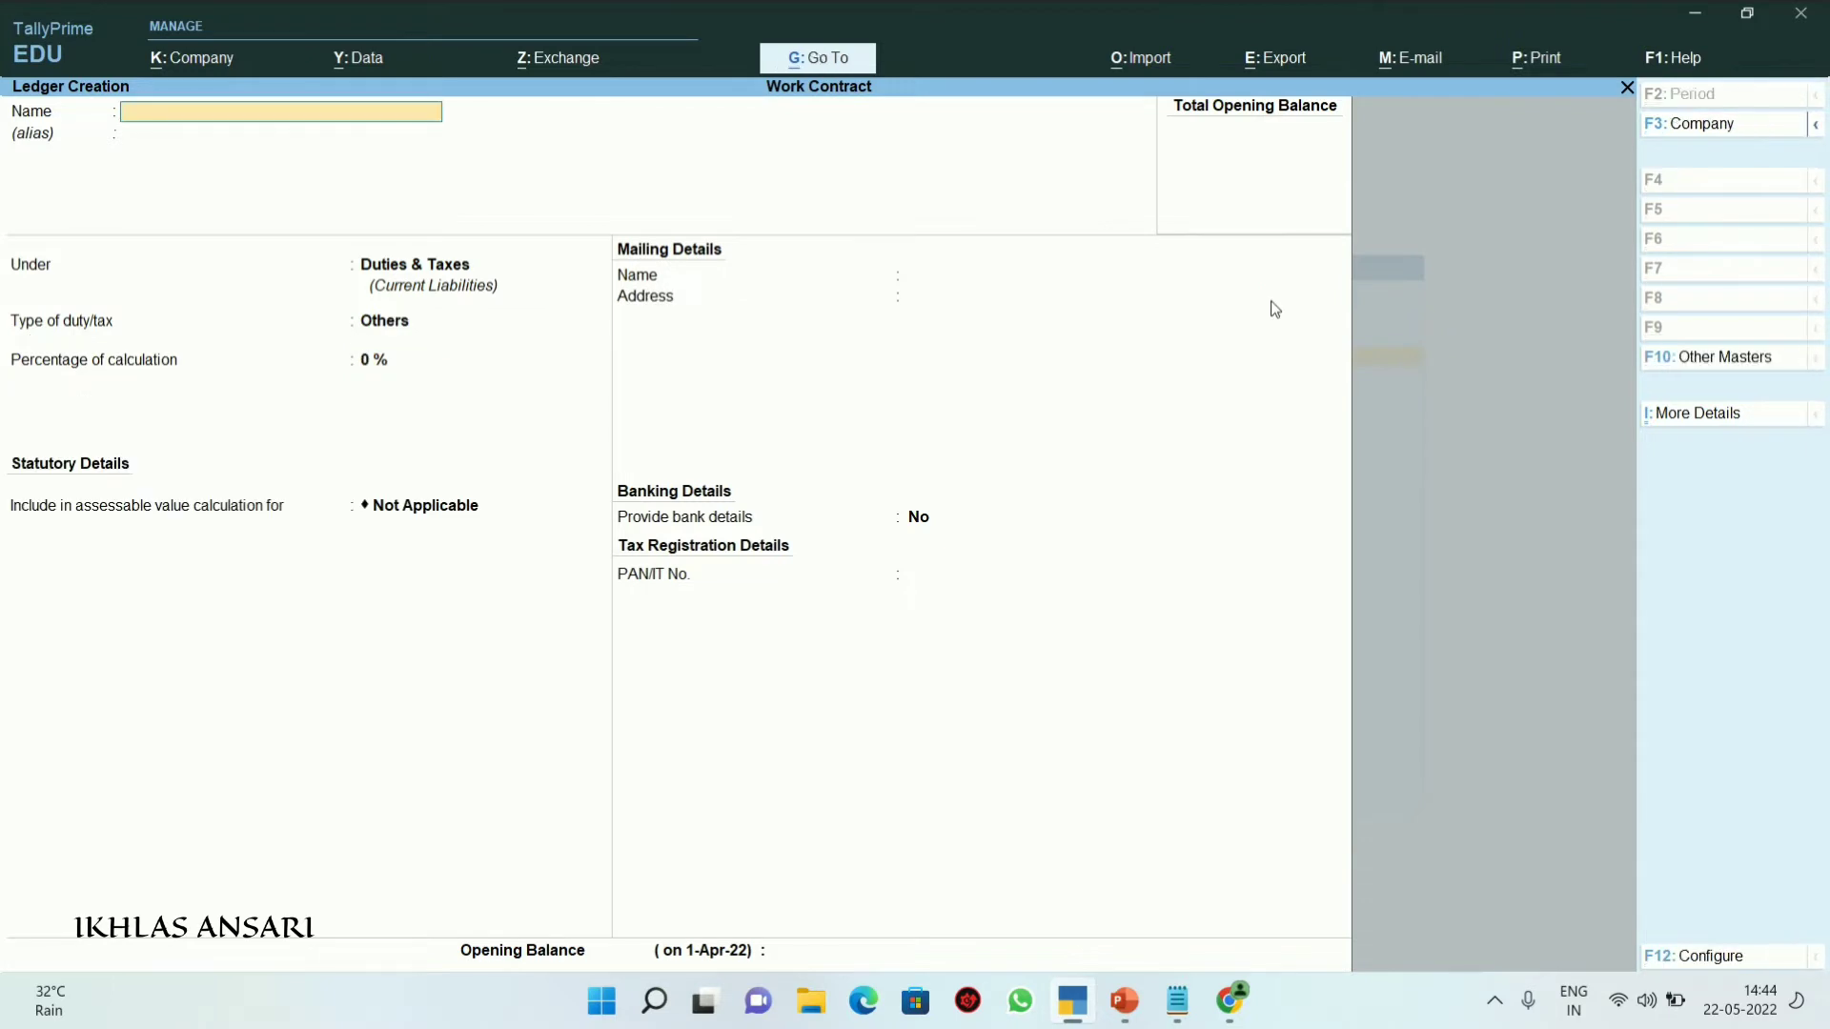
Start a Tax on Work Contract ledger under Indirect Expenses
type("Tax on w")
key("BackSpace")
type("Work Cont")
type("racy")
key("BackSpace")
key("Return")
type("Ind")
key("Down")
key("Down")
key("Up")
key("Return")
Mark the ledger type and GST as Not Applicable, save it, and return to the Gateway
key("Down")
key("Up")
key("Return")
key("Return")
key("BackSpace")
key("Down")
key("Return")
key("Return")
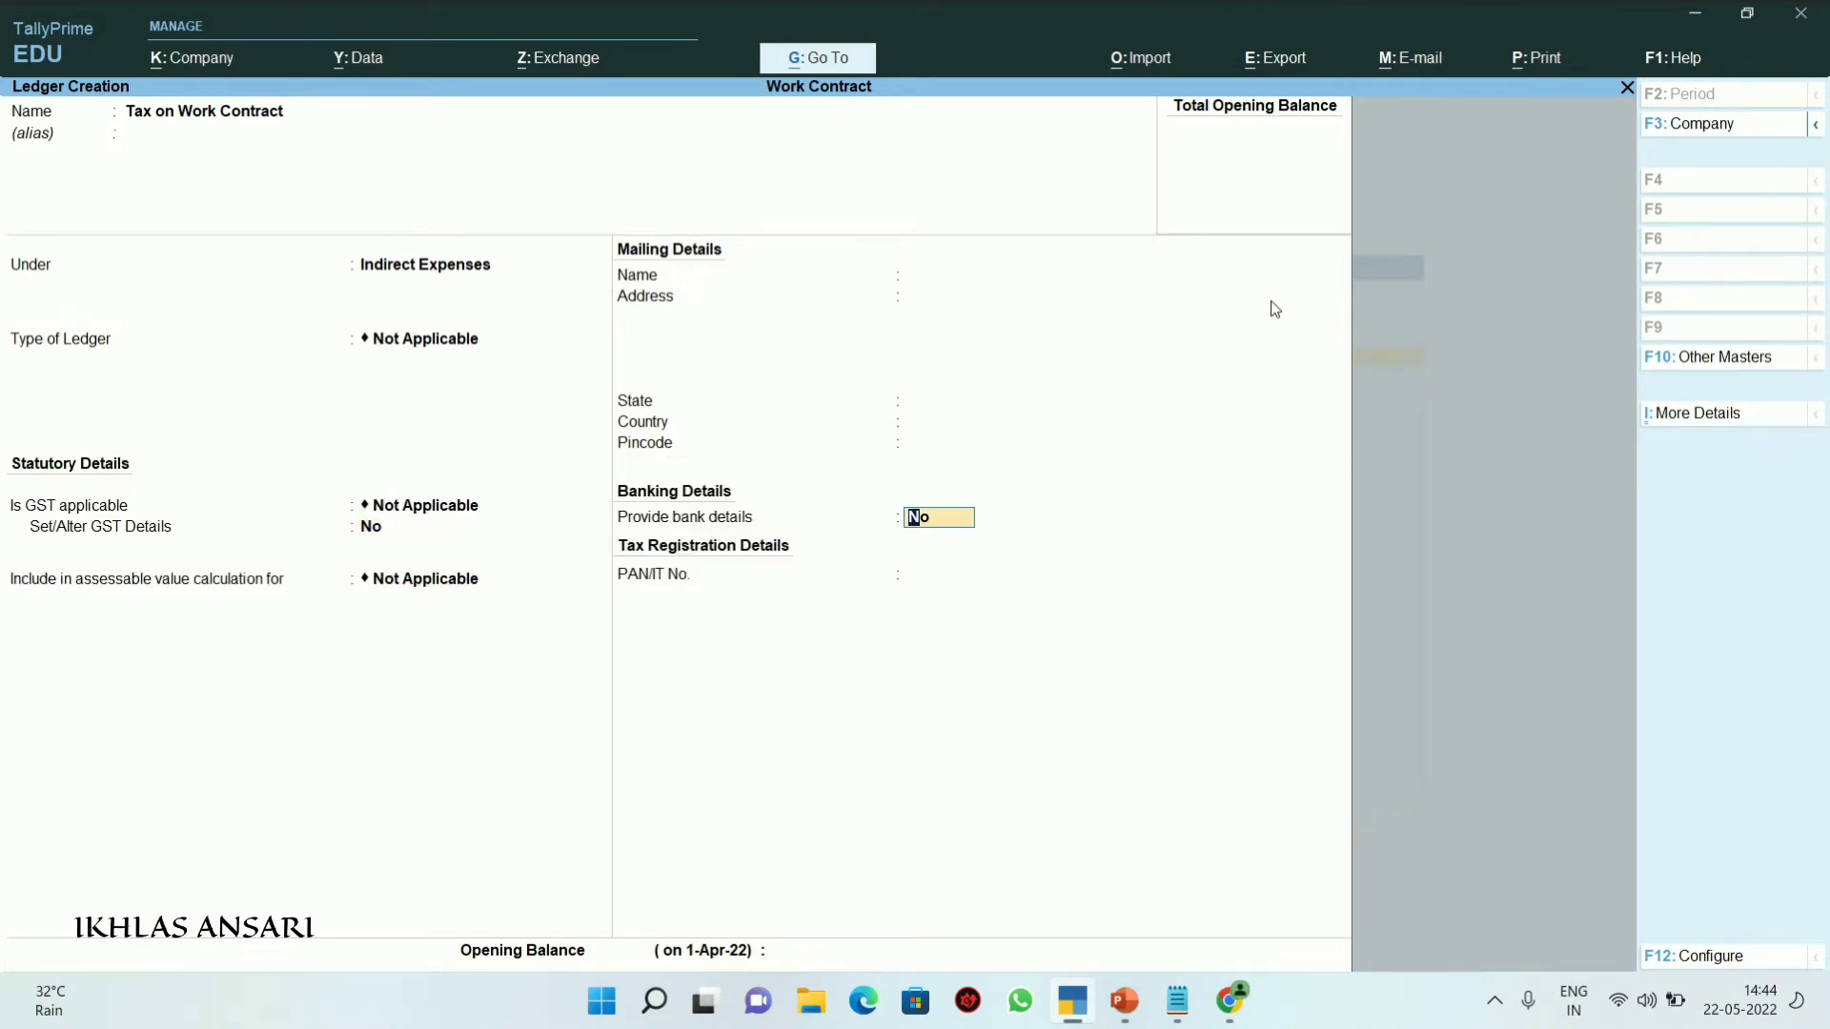
key("ctrl")
key("ctrl+a")
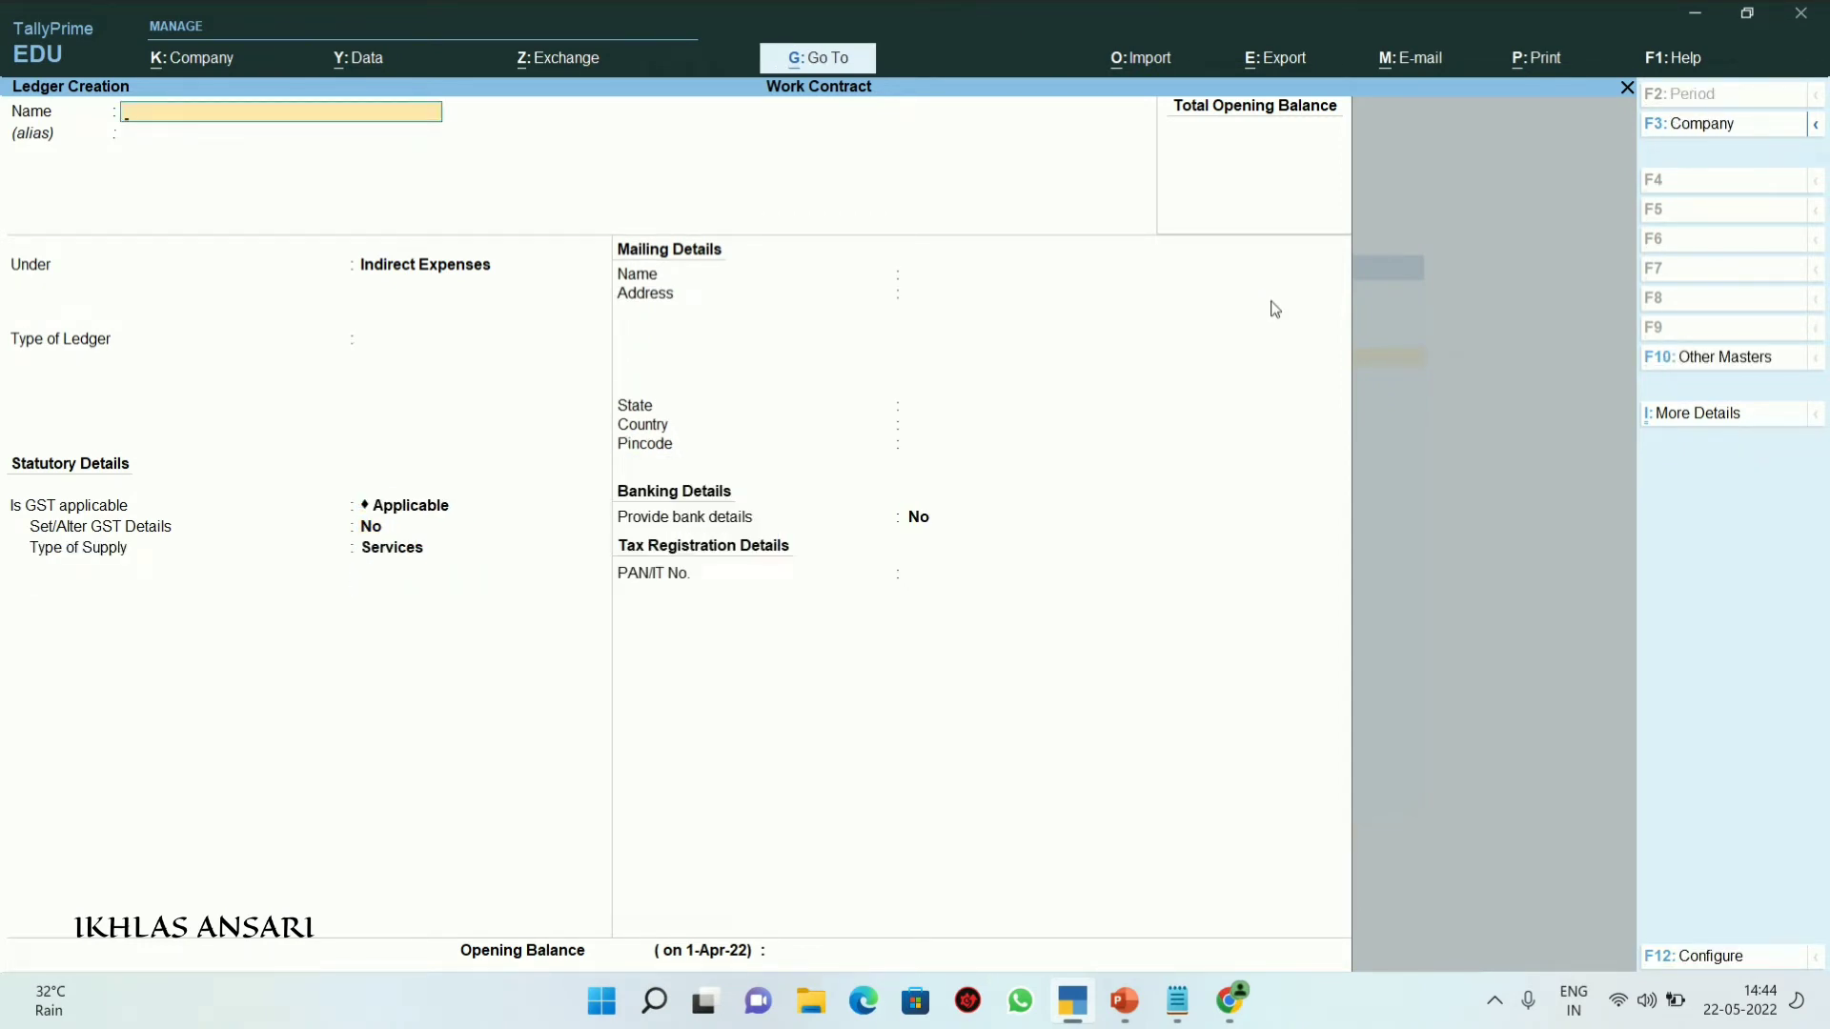
key("Escape")
key("Escape")
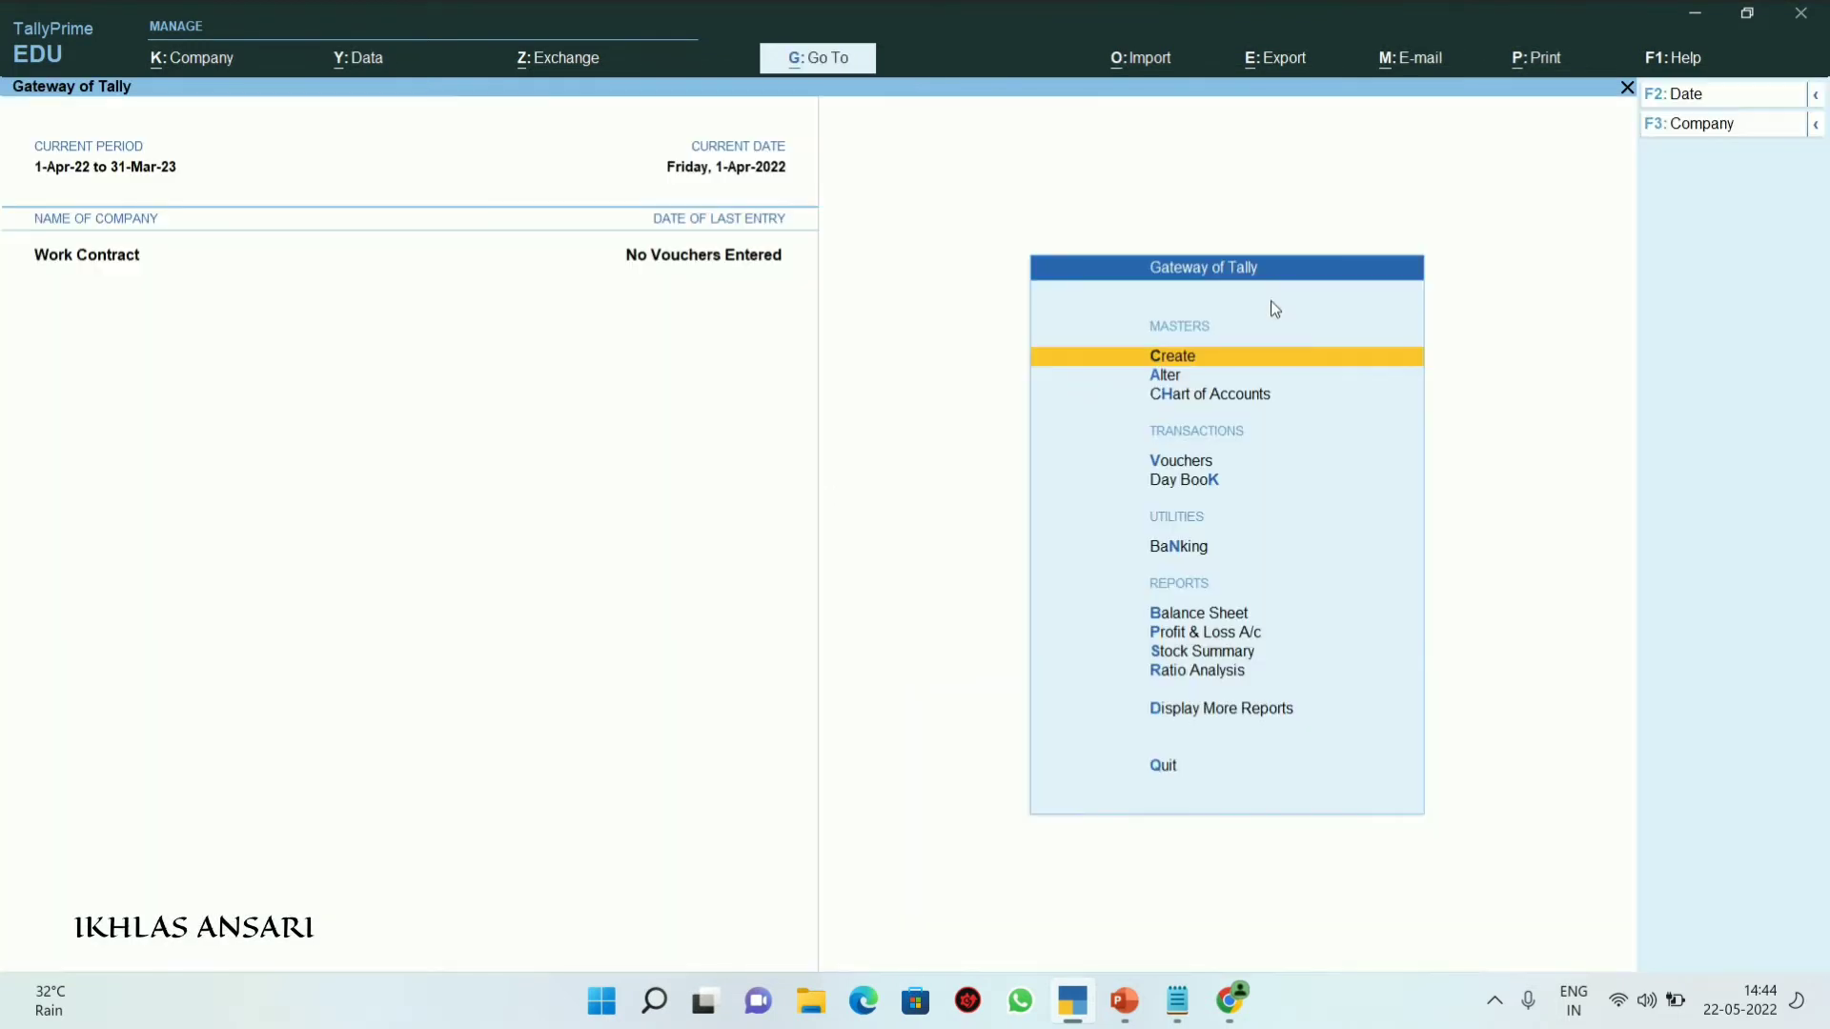
Start a new stock item named Bricks under Primary
key("Return")
key("Down")
key("Down")
key("Down")
key("Down")
key("Down")
key("Down")
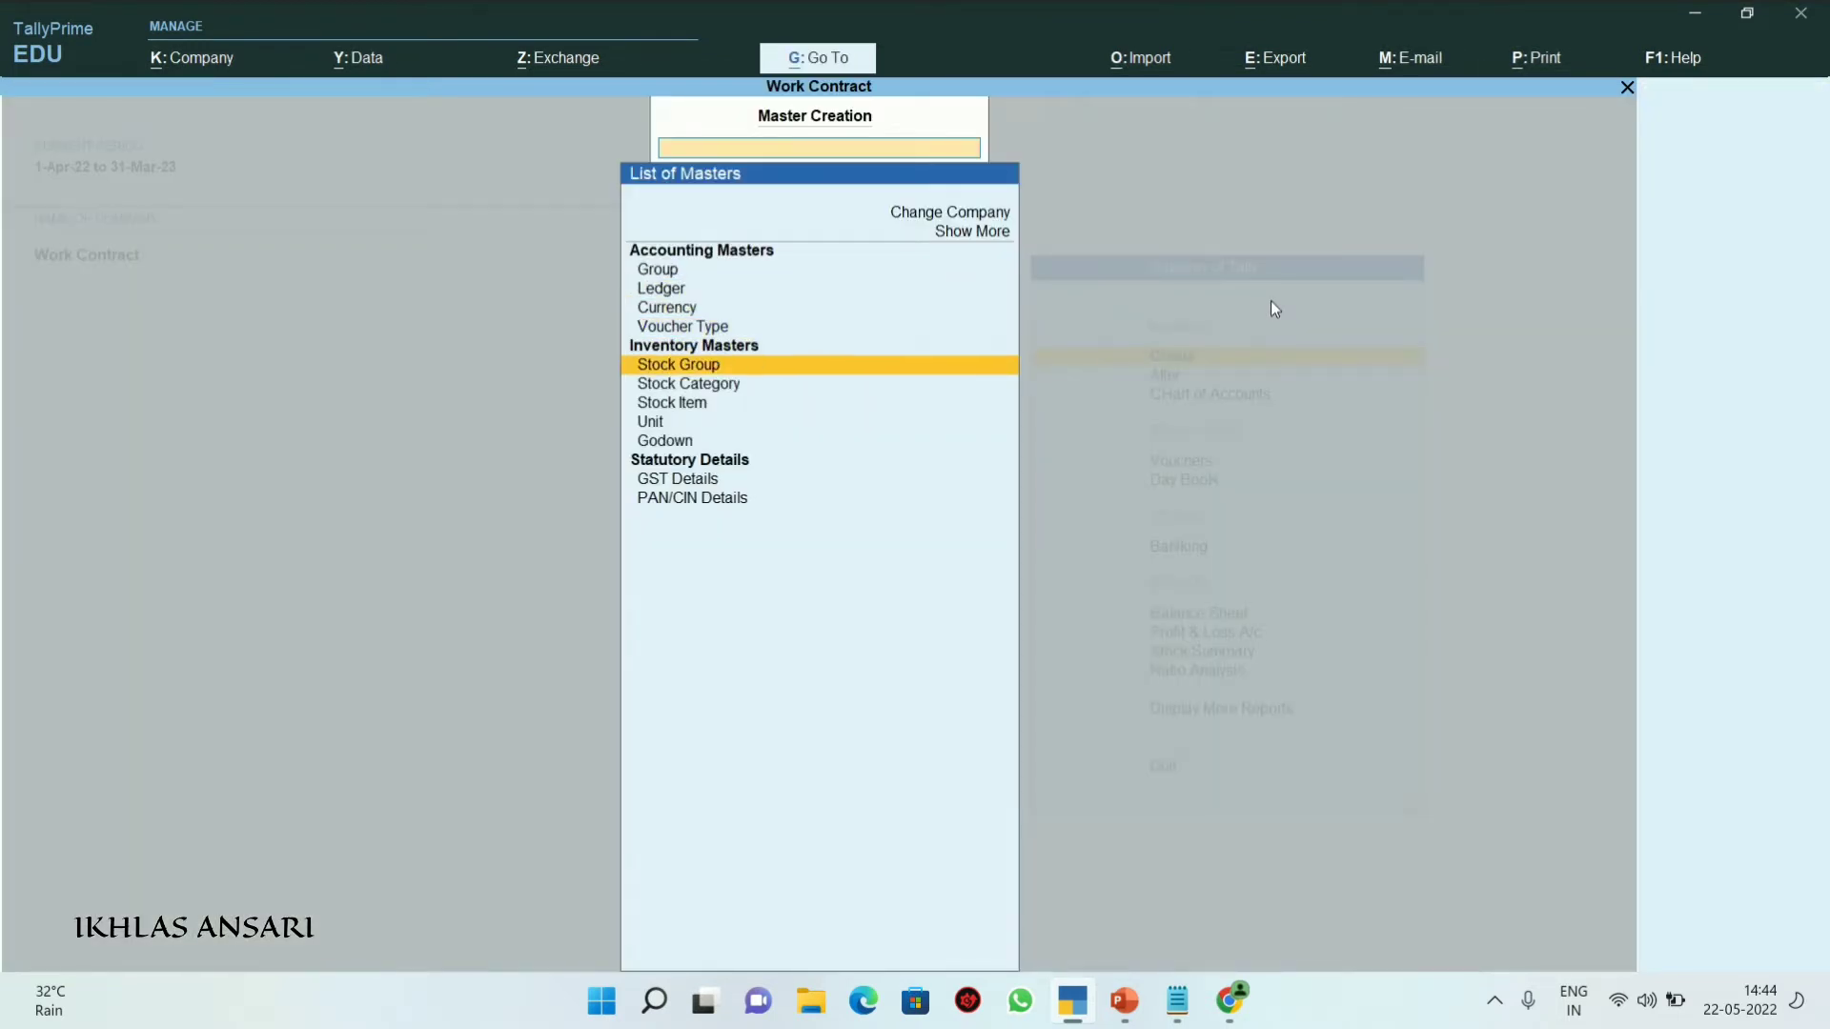
key("Down")
key("Return")
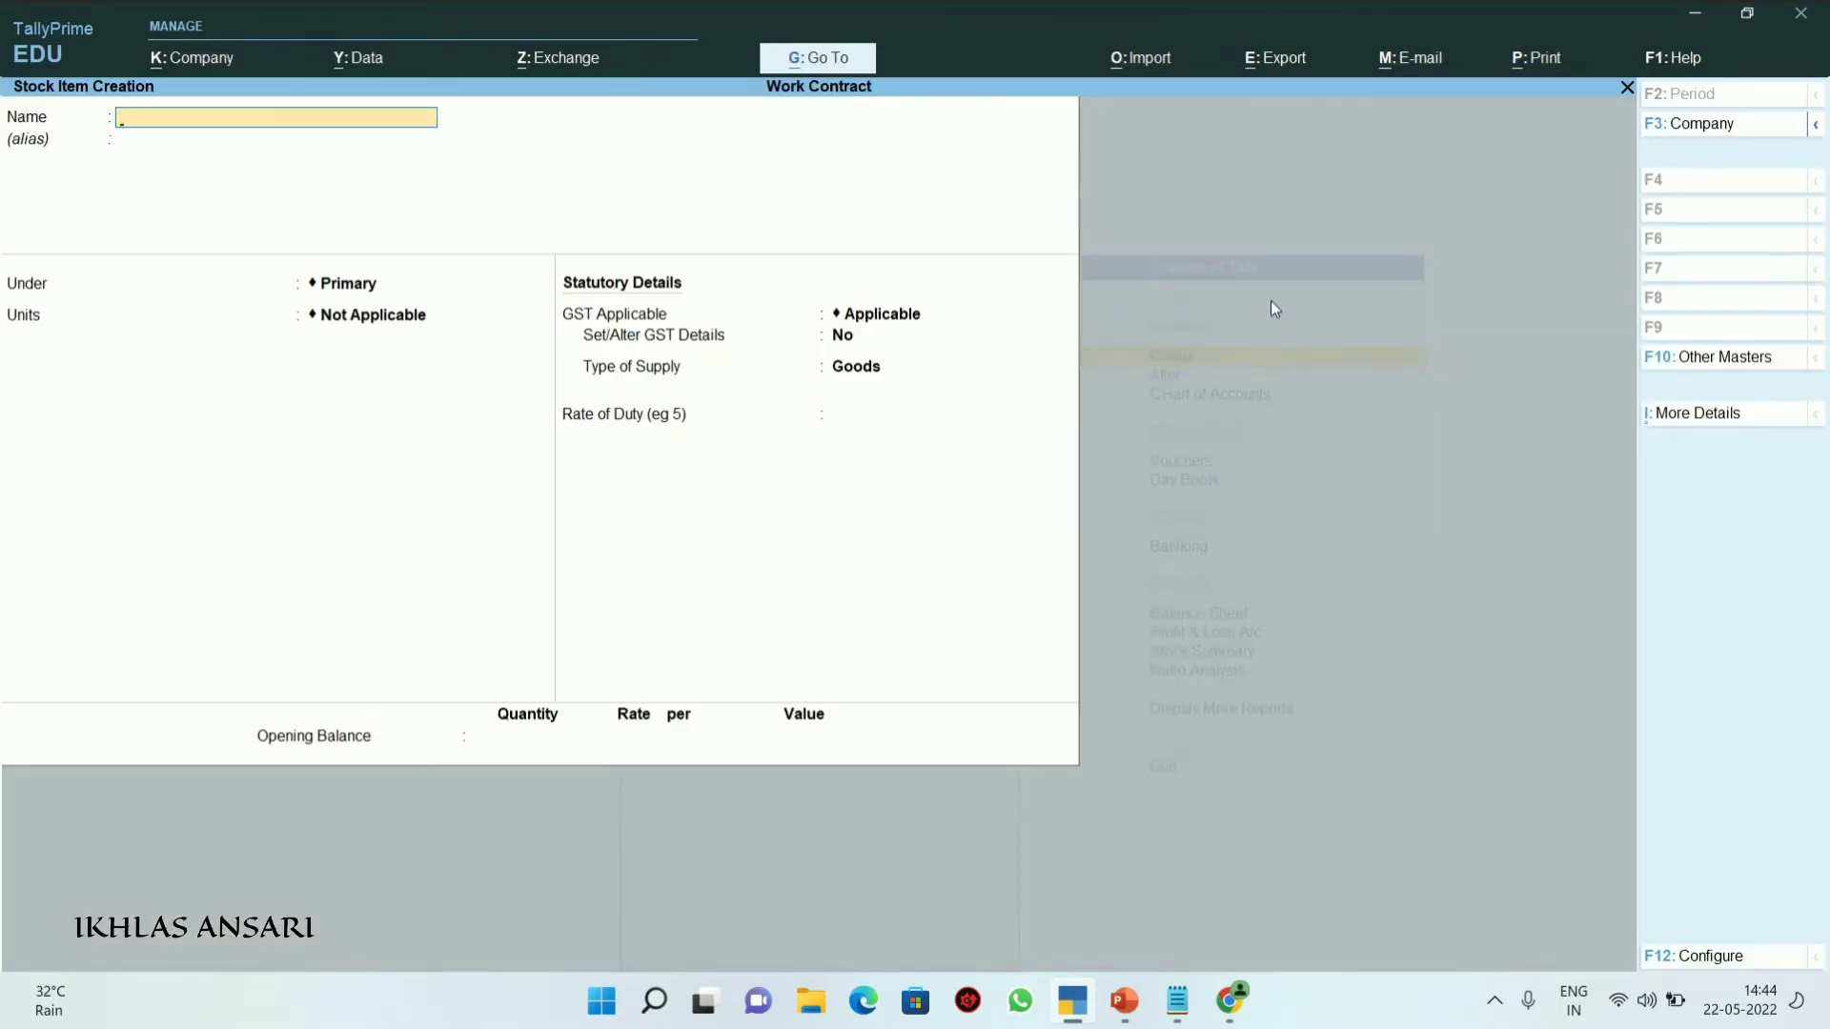
type("Bricks")
key("Return")
key("Return")
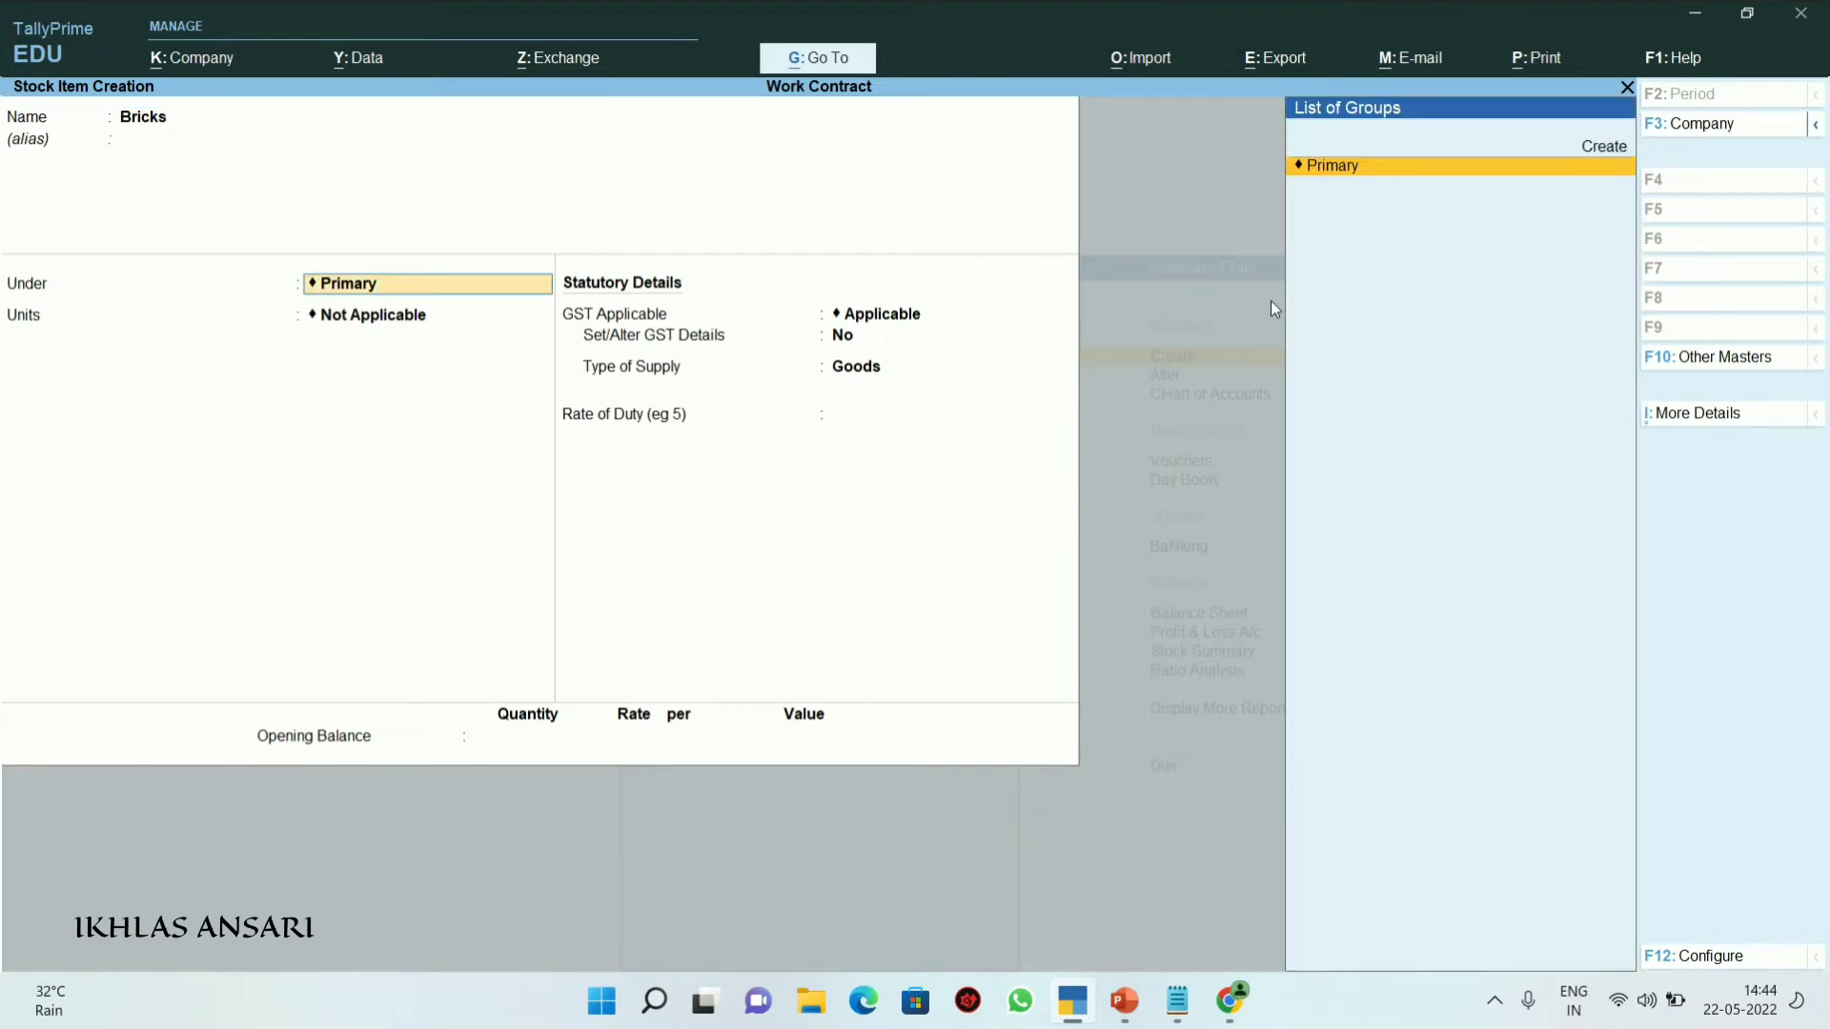
key("Return")
key("Up")
Create the unit nos (NOS-NUMBERS) and assign it to Bricks
key("Return")
type("nos")
key("Return")
key("Return")
type("nos")
key("Return")
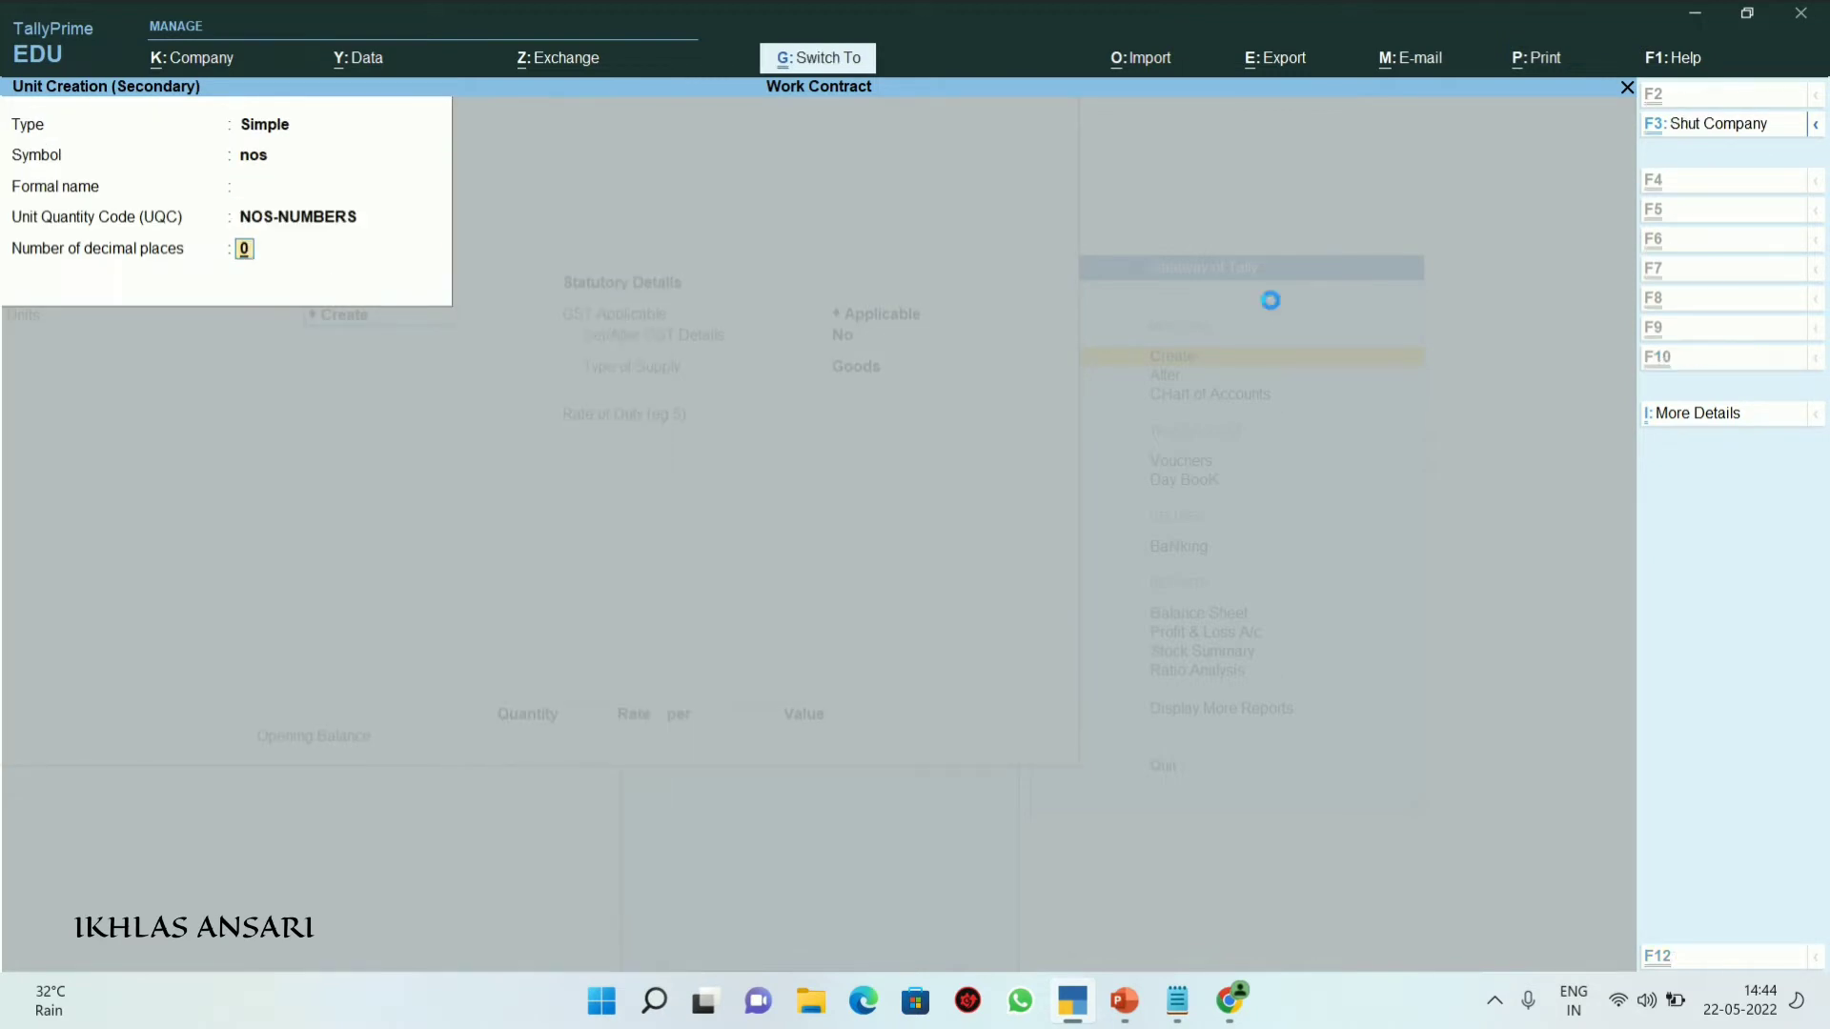
key("Return")
key("Return")
key("Return")
type("y")
Set the item's GST to Taxable at 5%, calculated on value
key("Return")
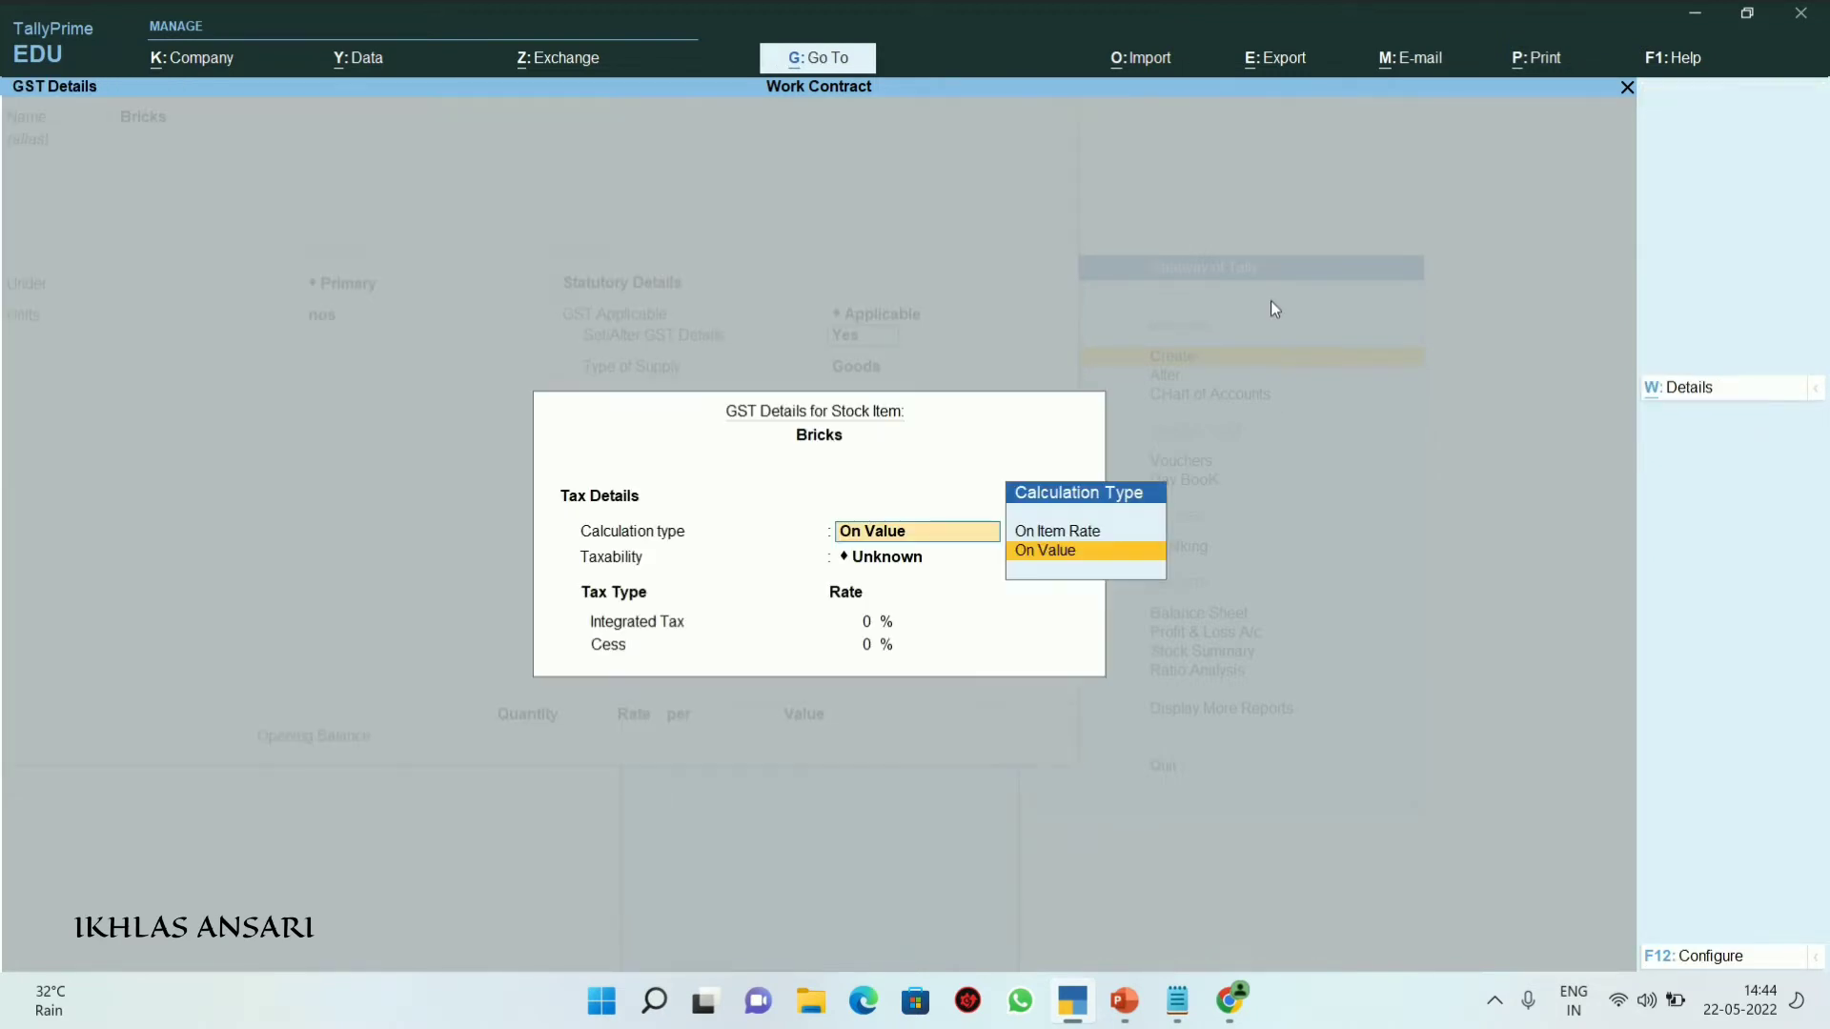
key("Return")
key("Down")
key("Down")
key("Down")
key("Return")
type("5")
key("Return")
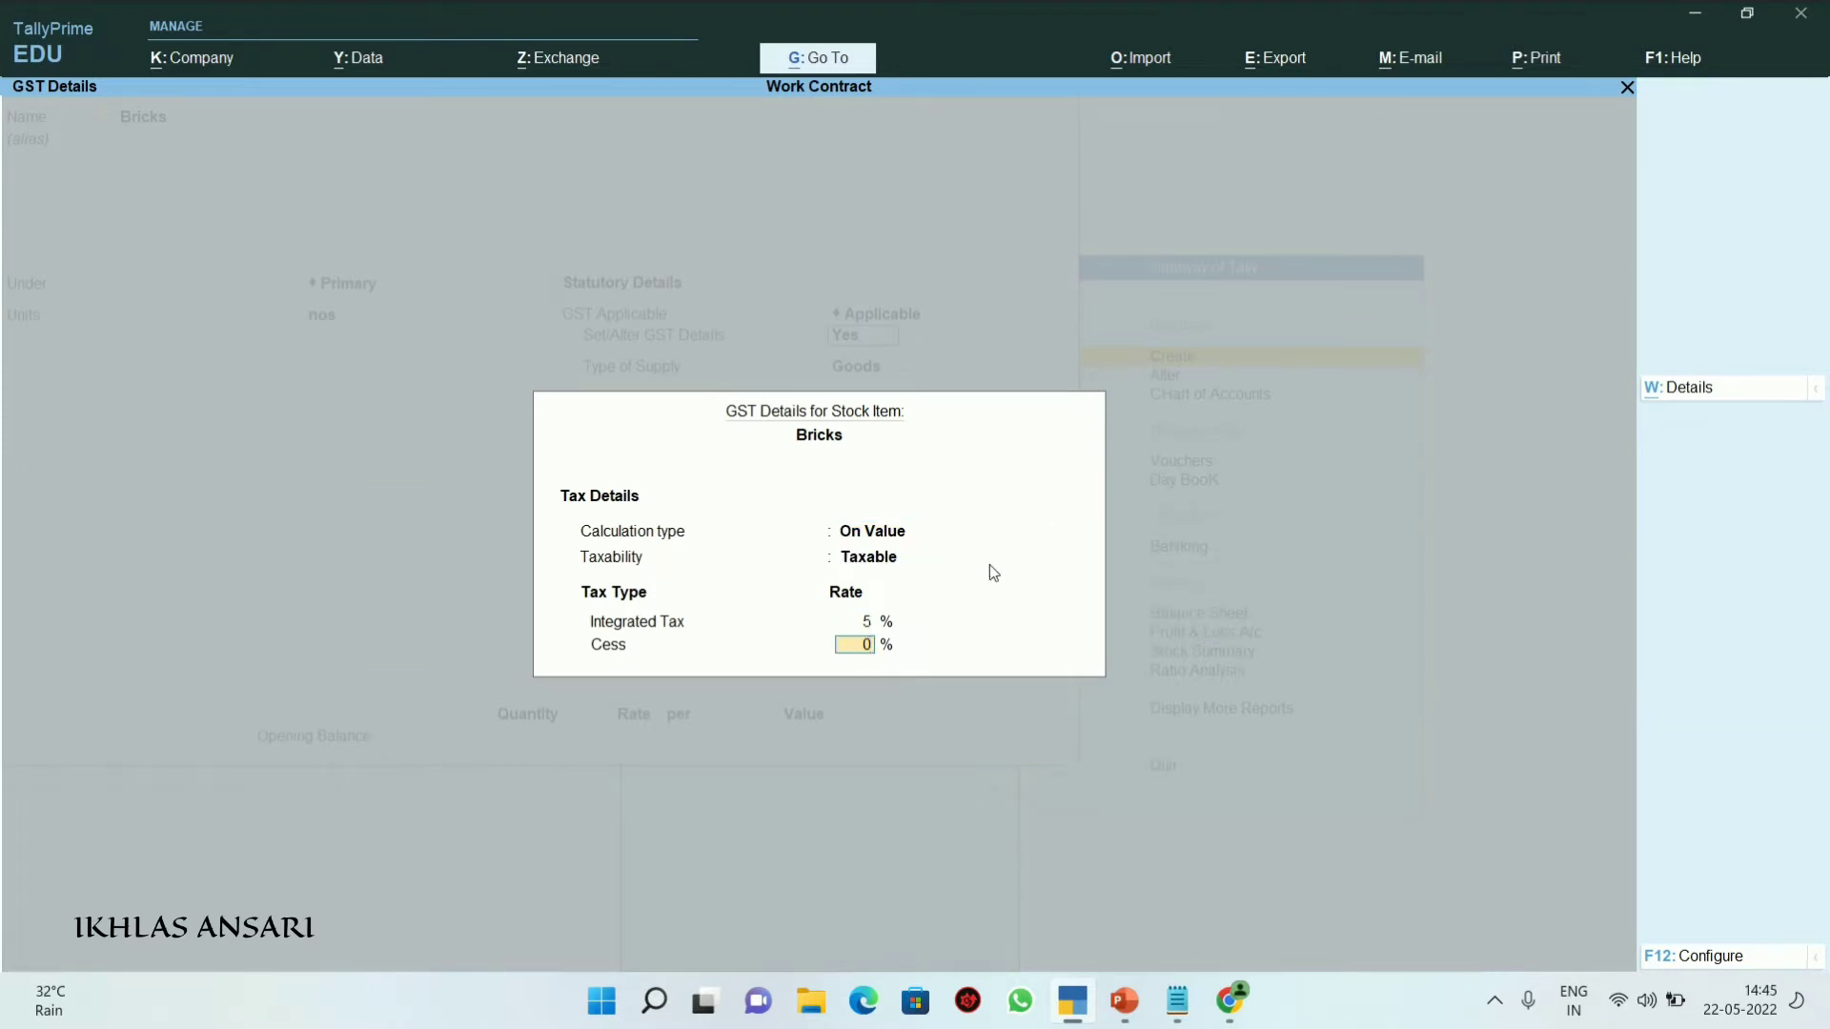
Allow HSN/SAC details, enter description Bricks and HSN/SAC 1234567, and save the item
left_click(1684, 968)
type("ye")
key("Return")
key("Return")
key("Return")
key("Return")
key("Return")
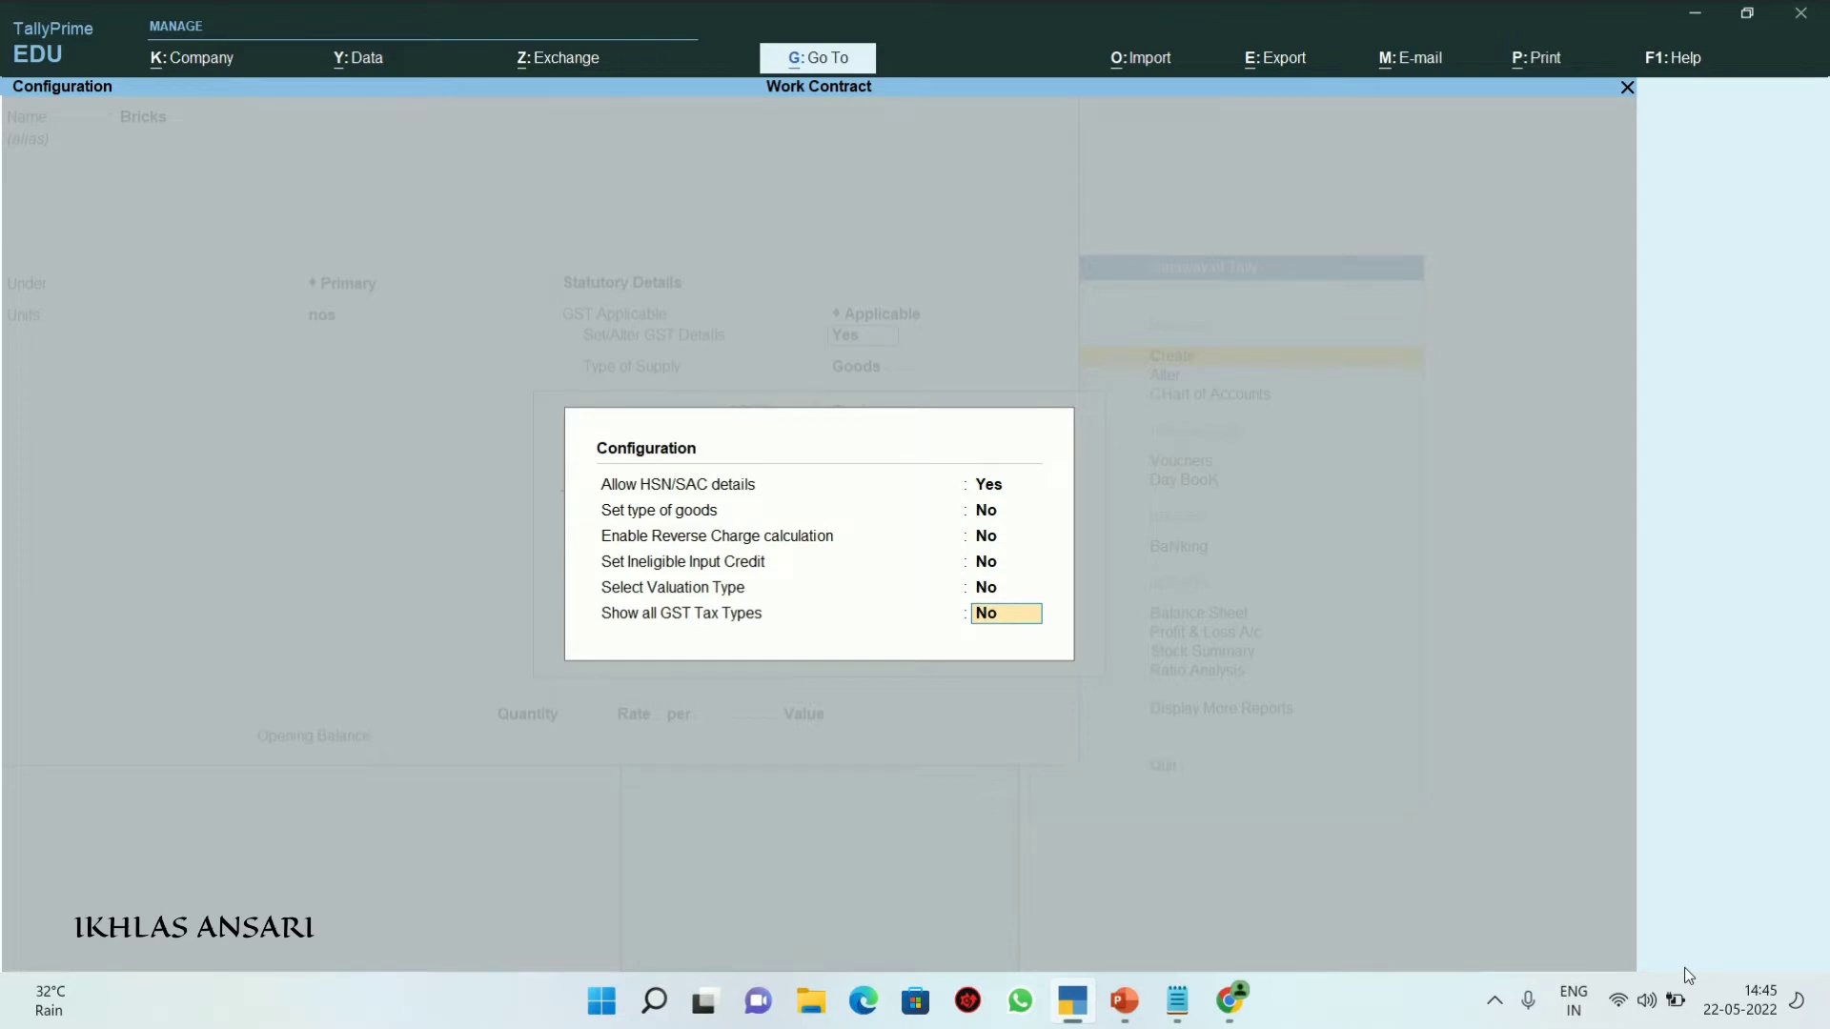
key("Return")
type("Bricks")
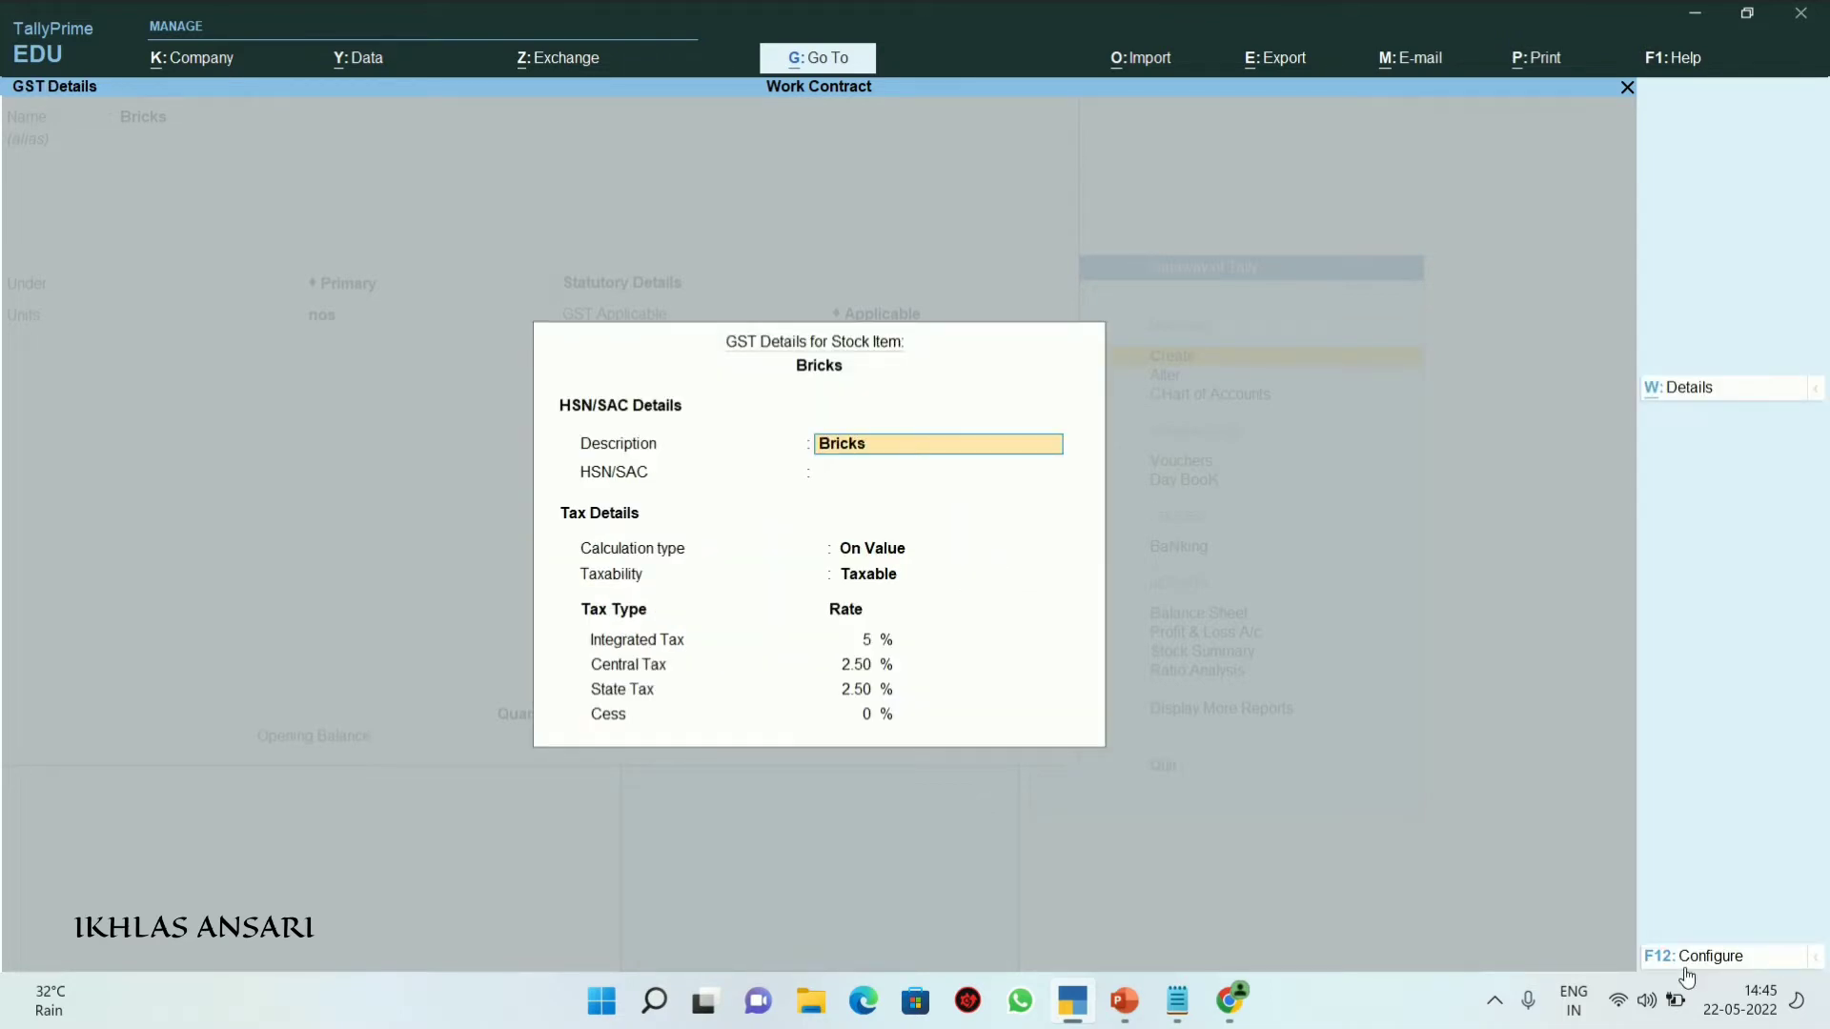
key("Return")
type("1234567")
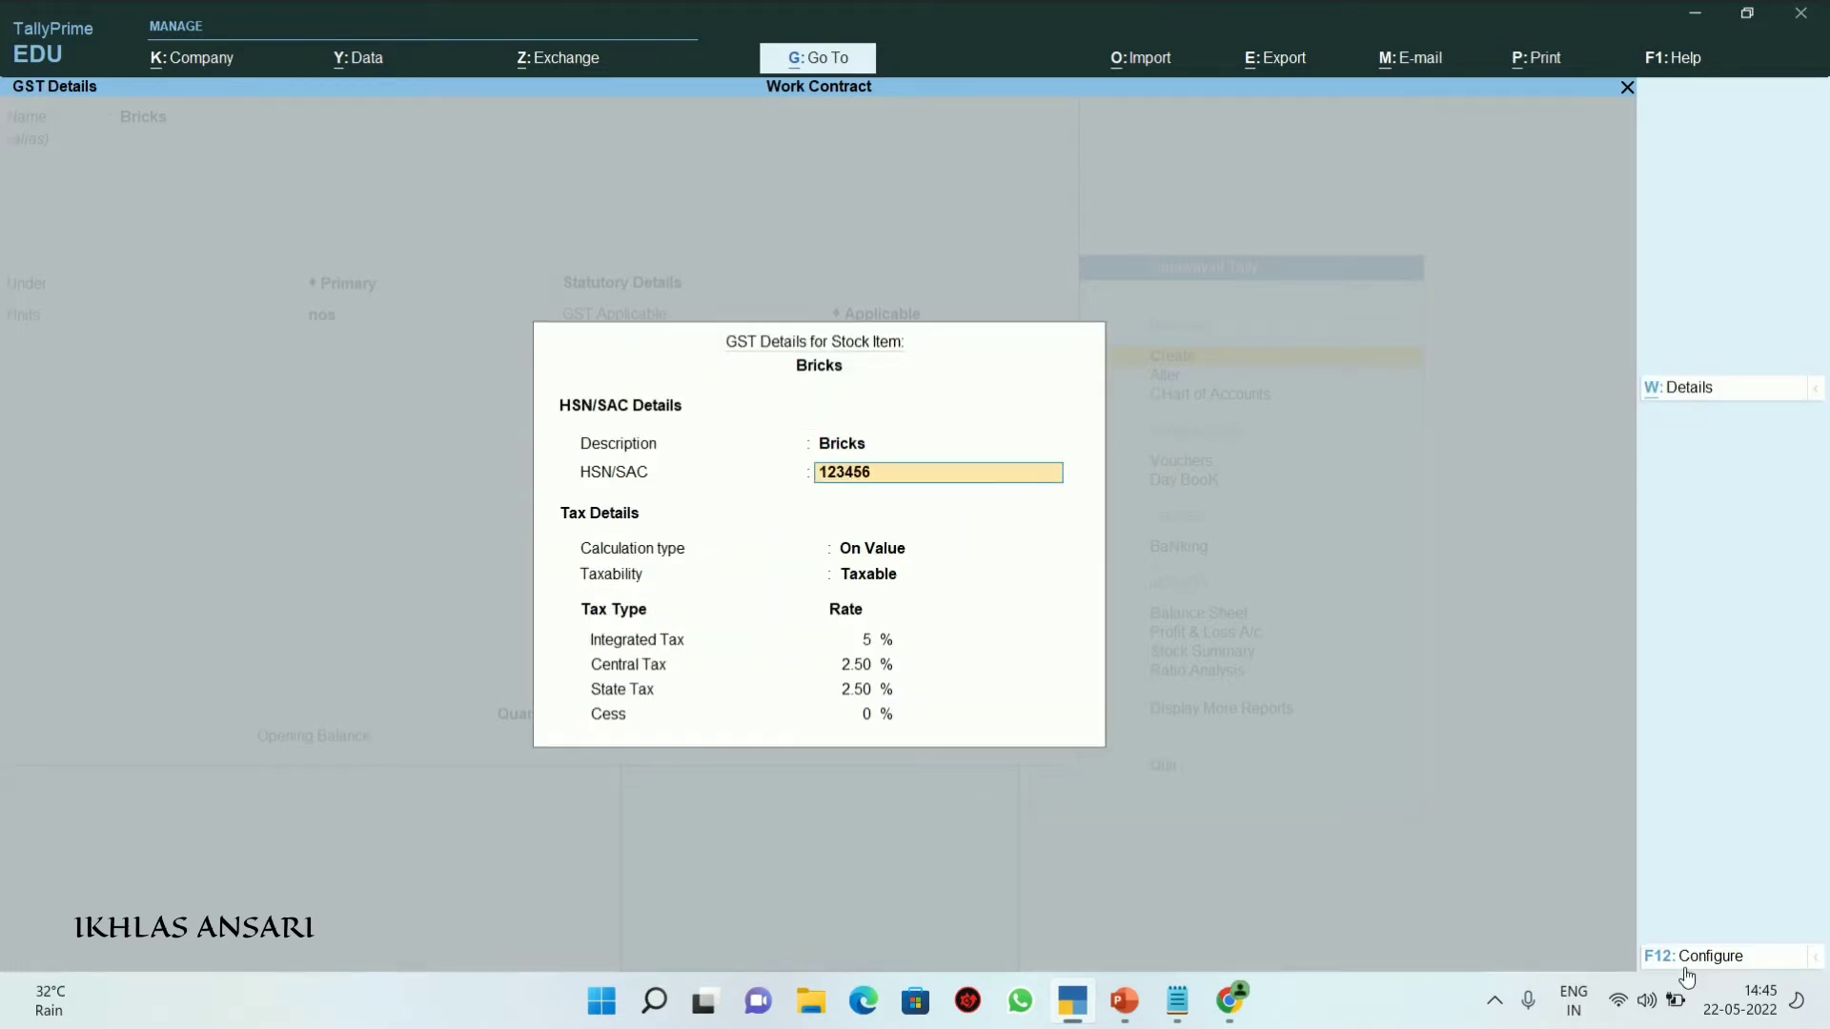
key("Return")
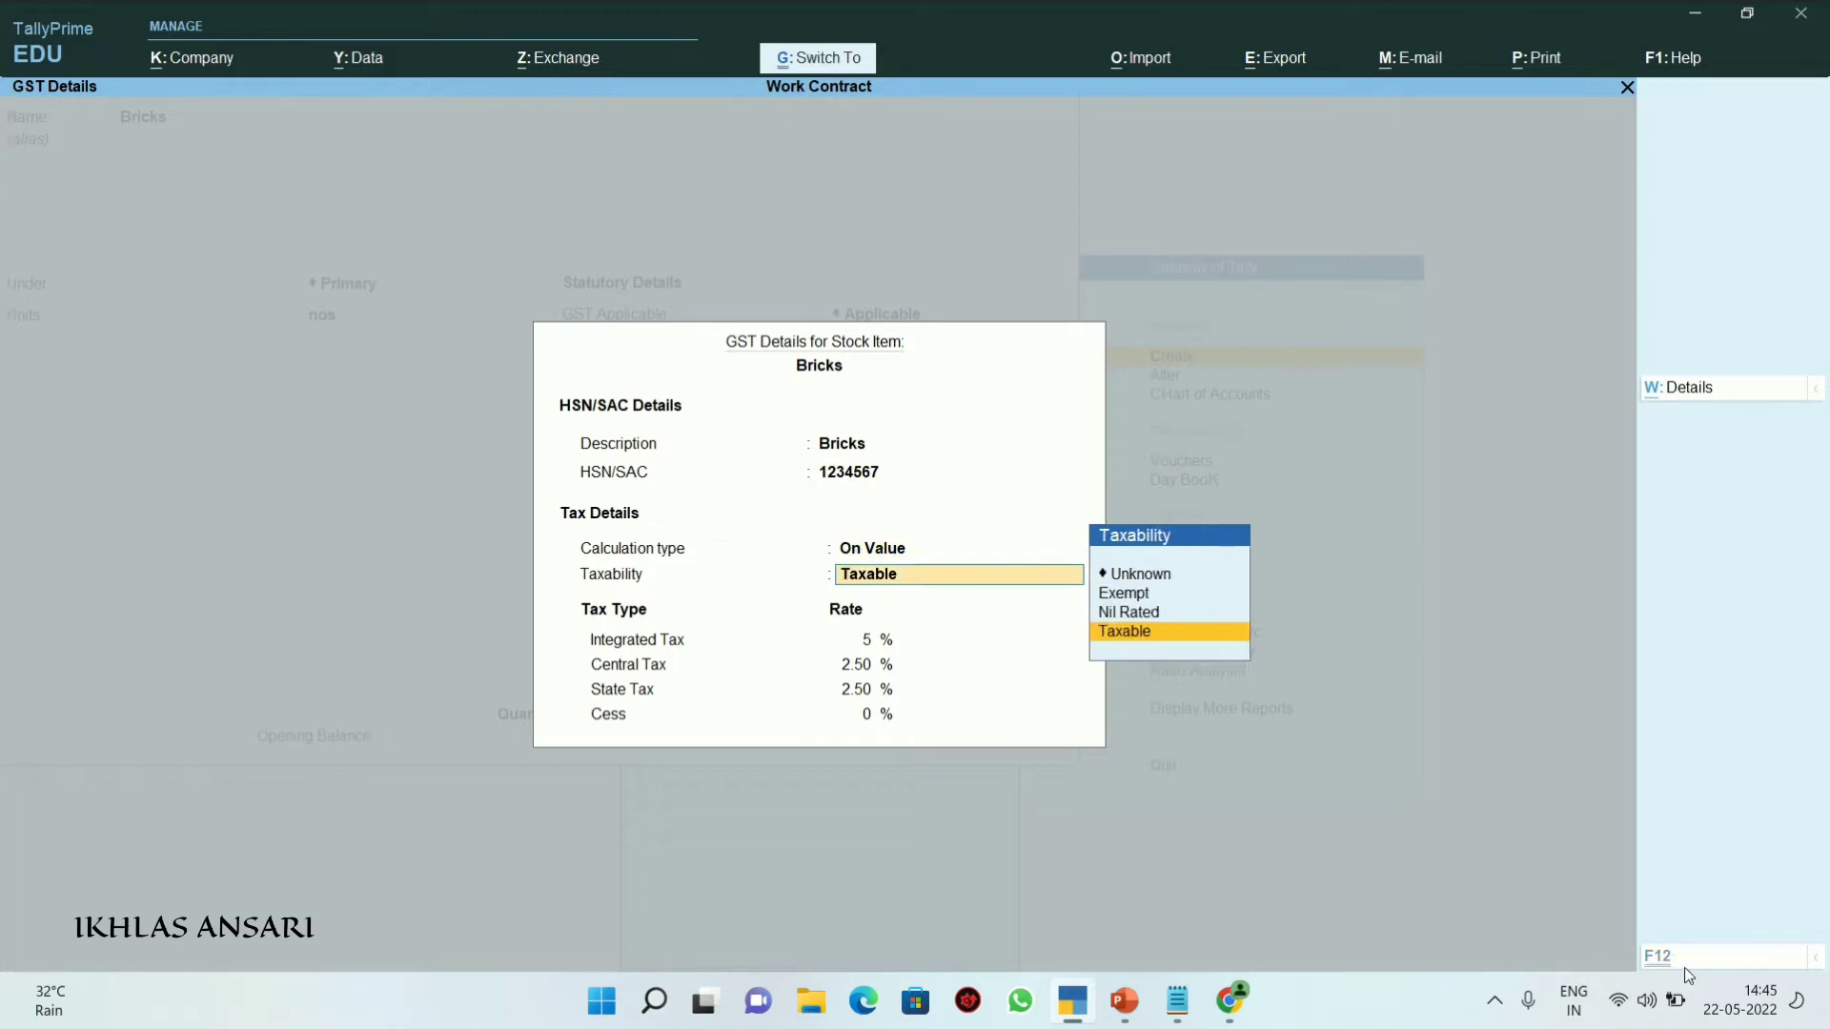
key("ctrl+a")
key("ctrl+a")
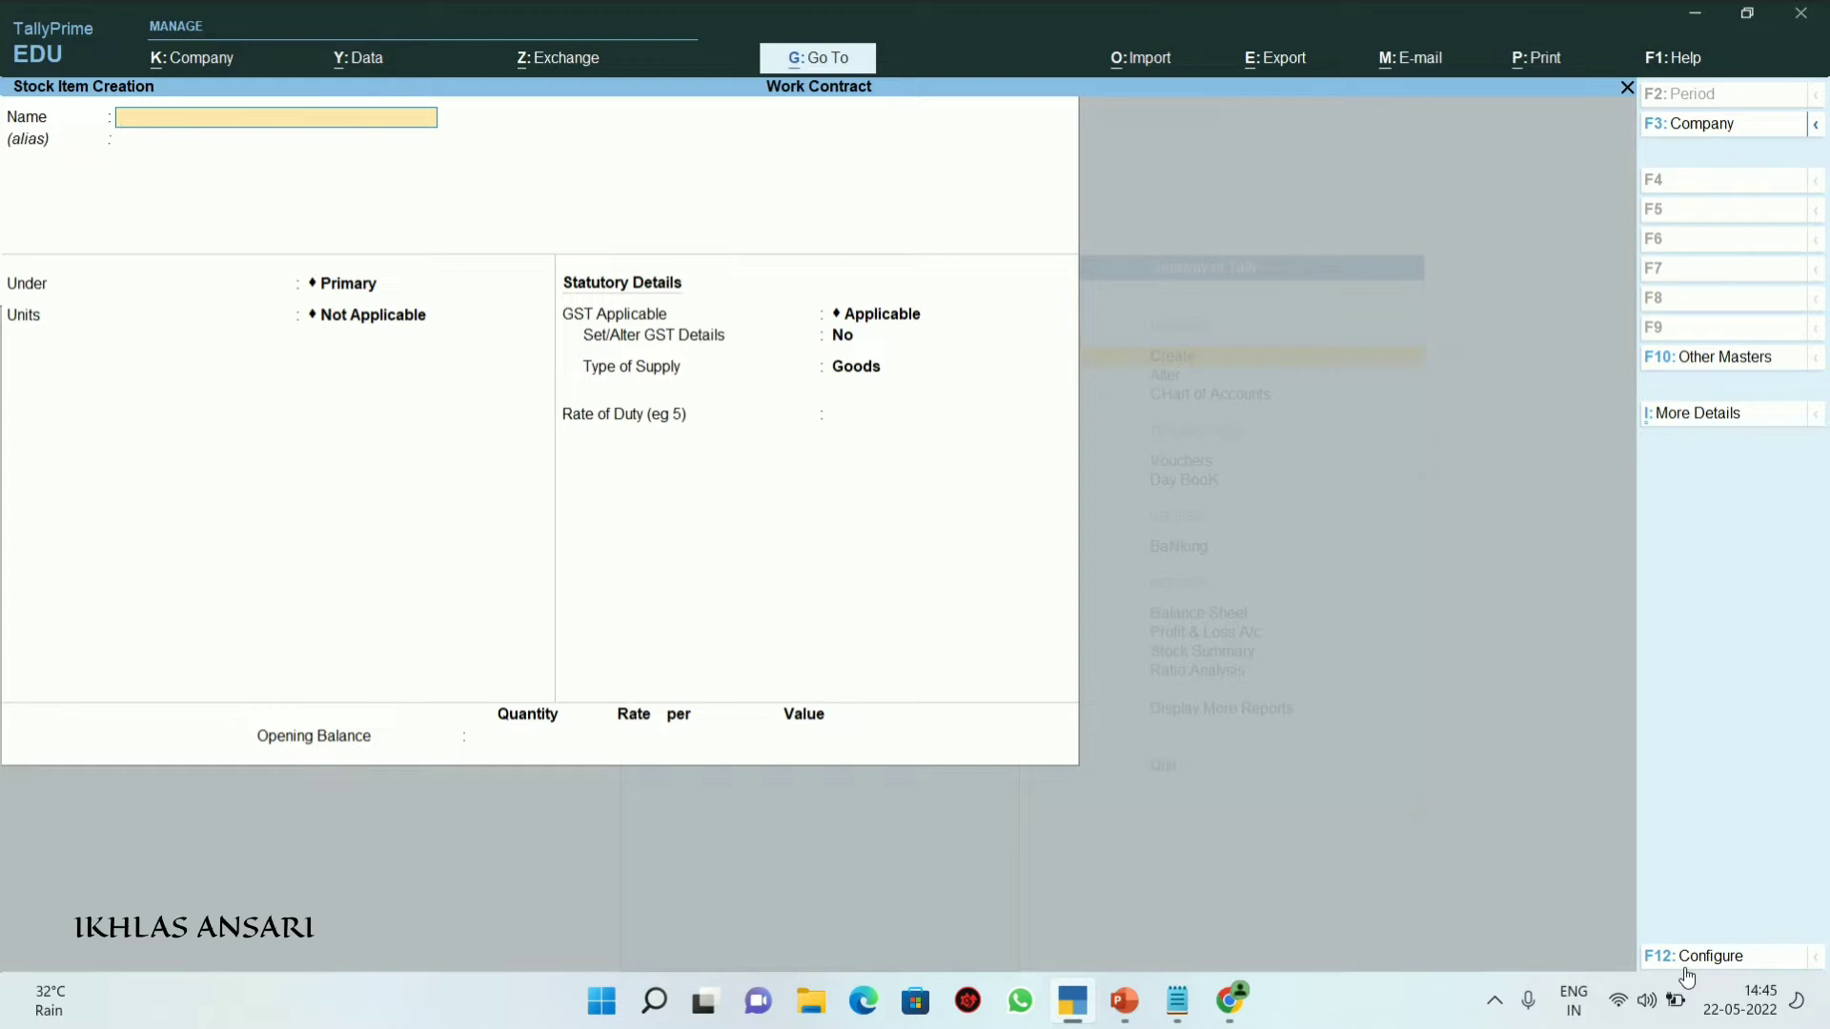
Name the new stock item Cement and create a bags unit with UQC BAG-BAGS
type("Cement")
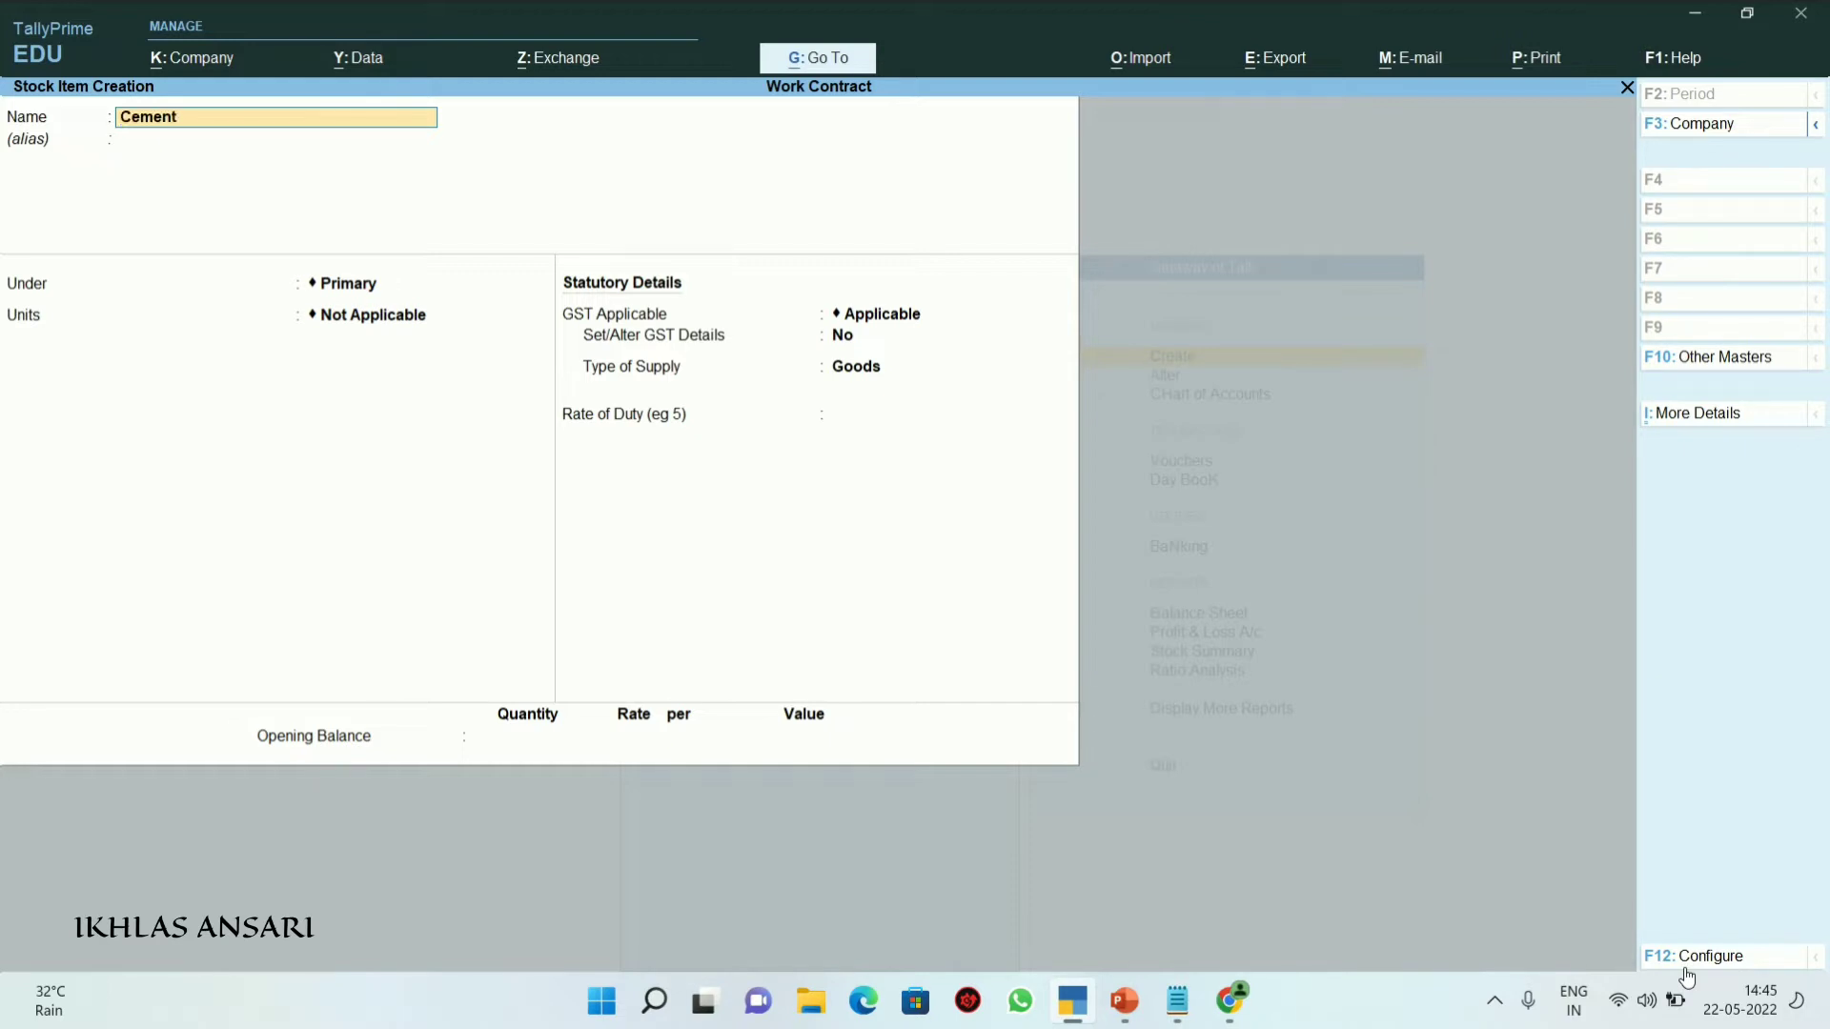
key("Return")
key("Return")
key("Return")
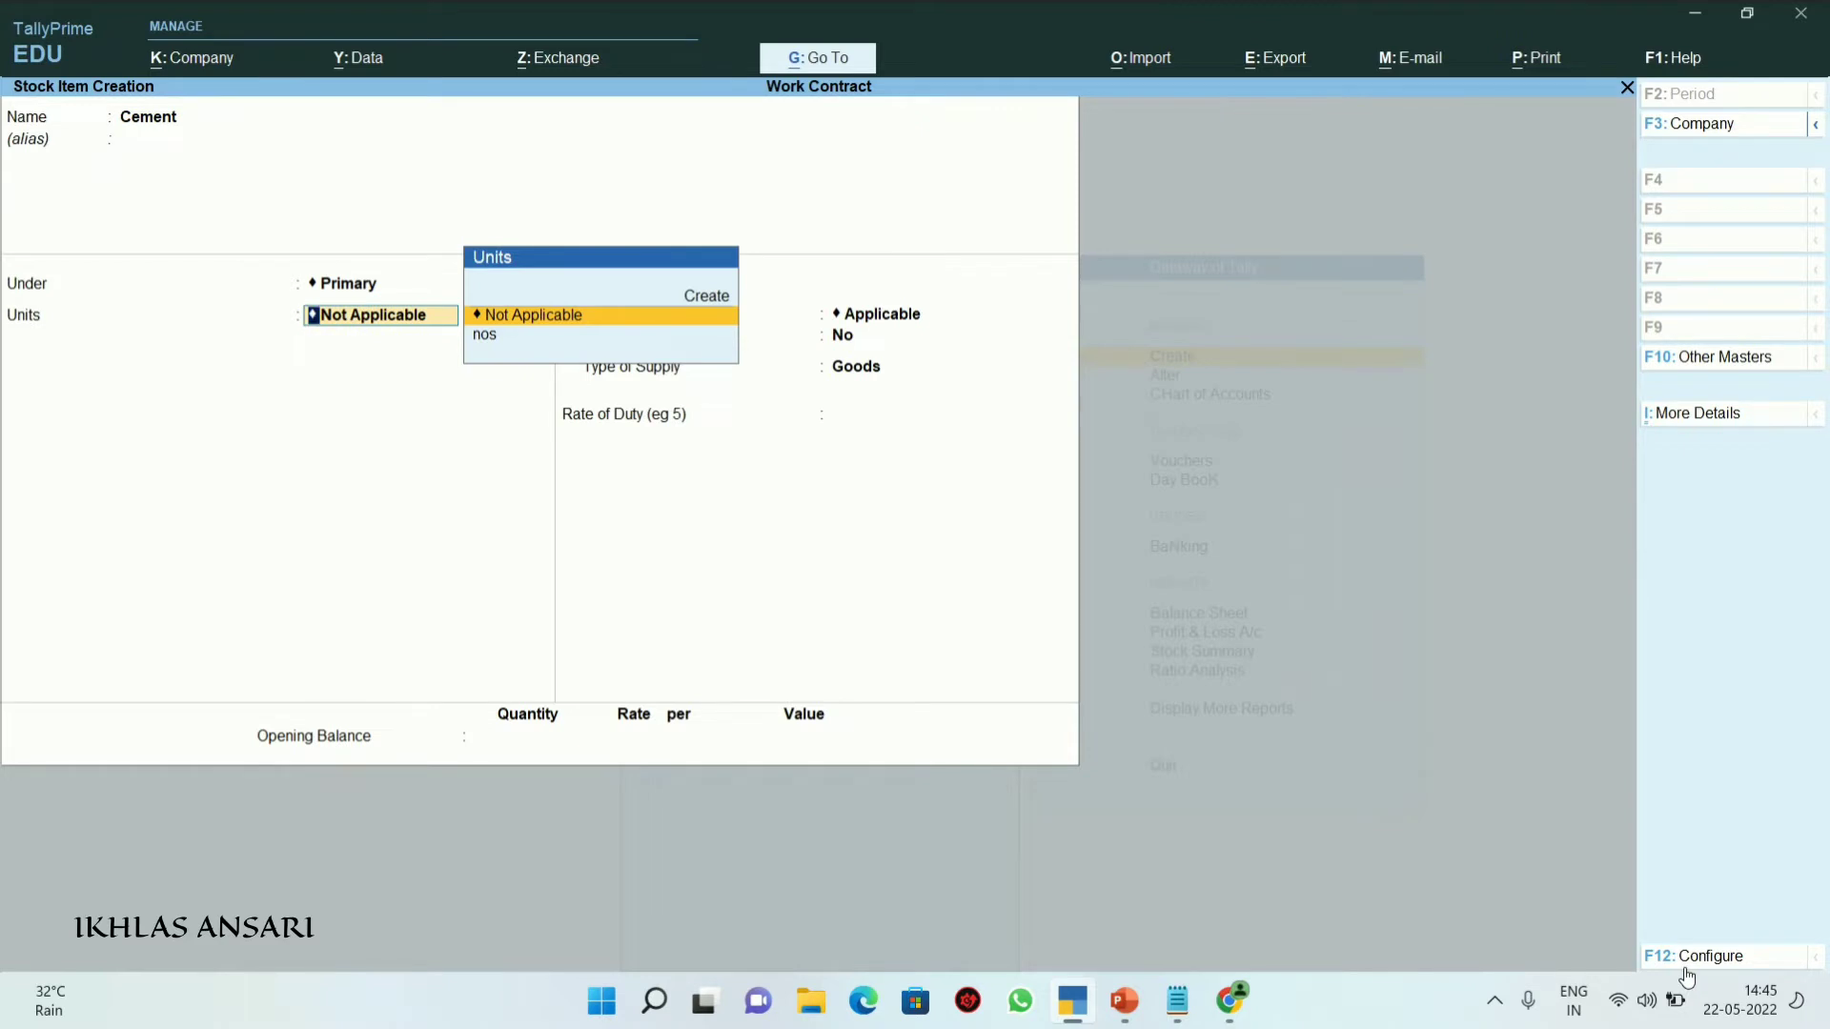
key("Up")
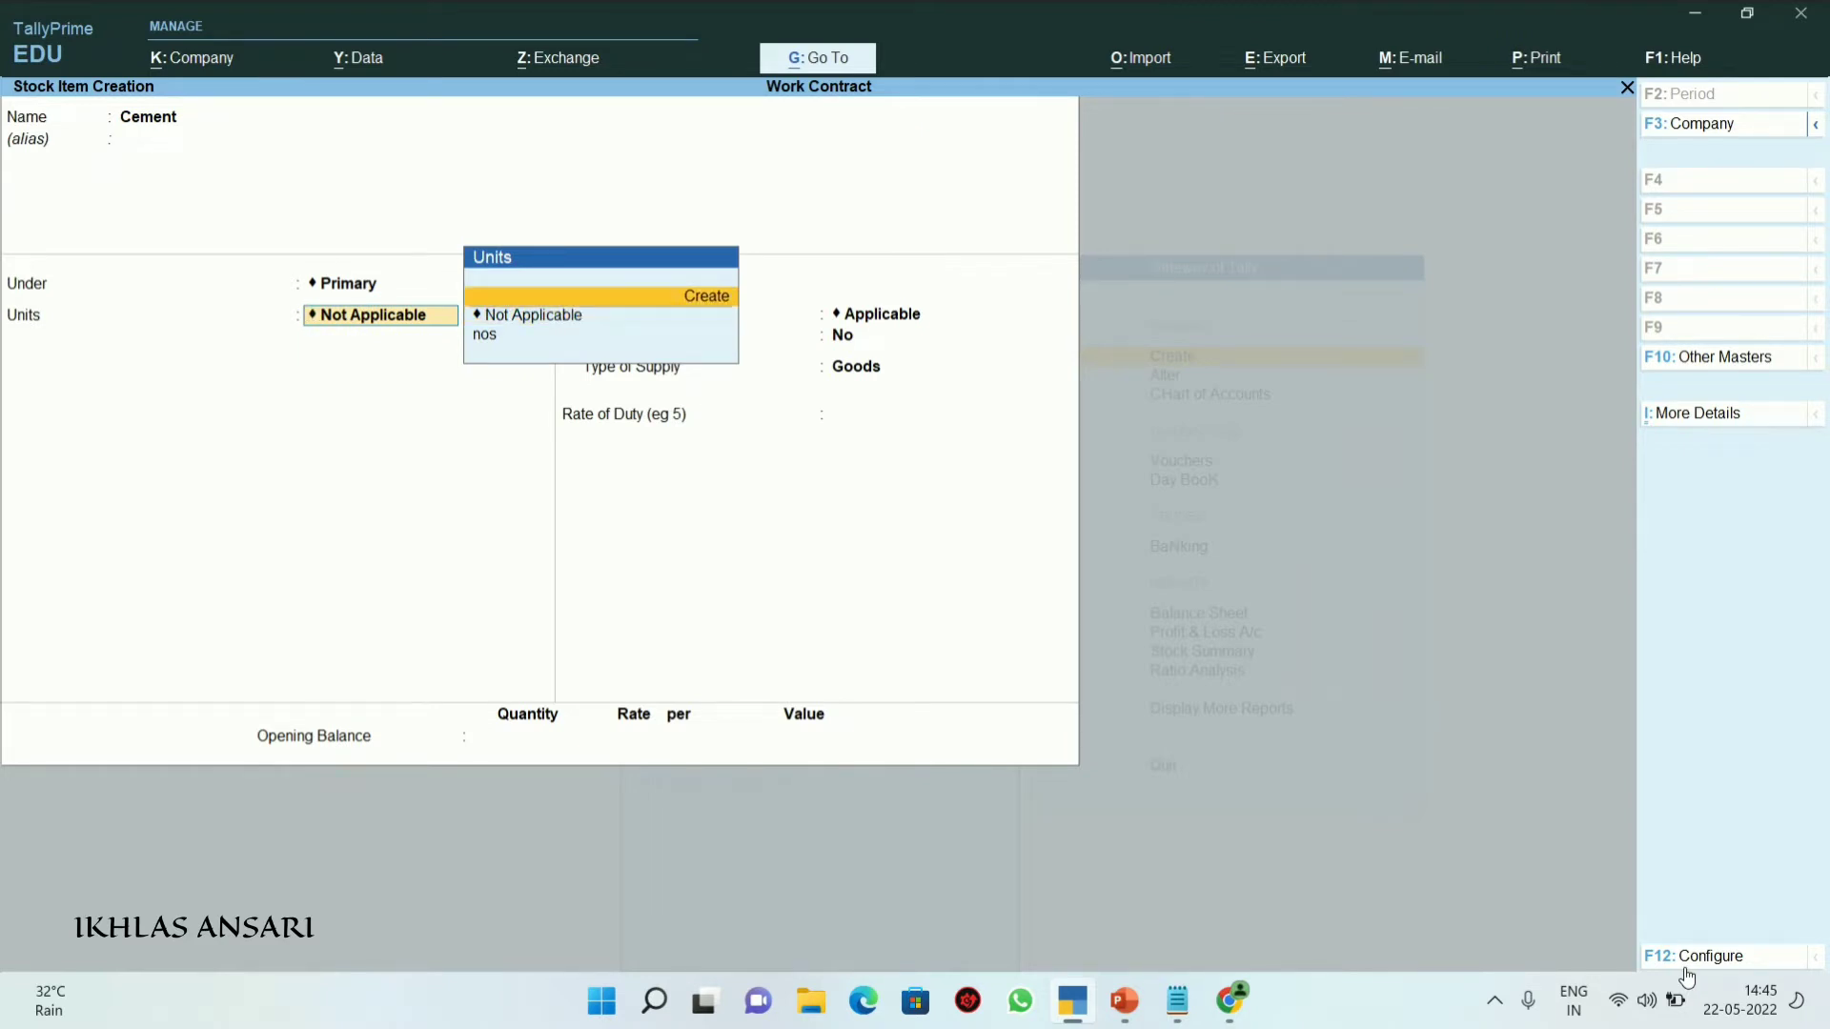
key("Return")
type("bags")
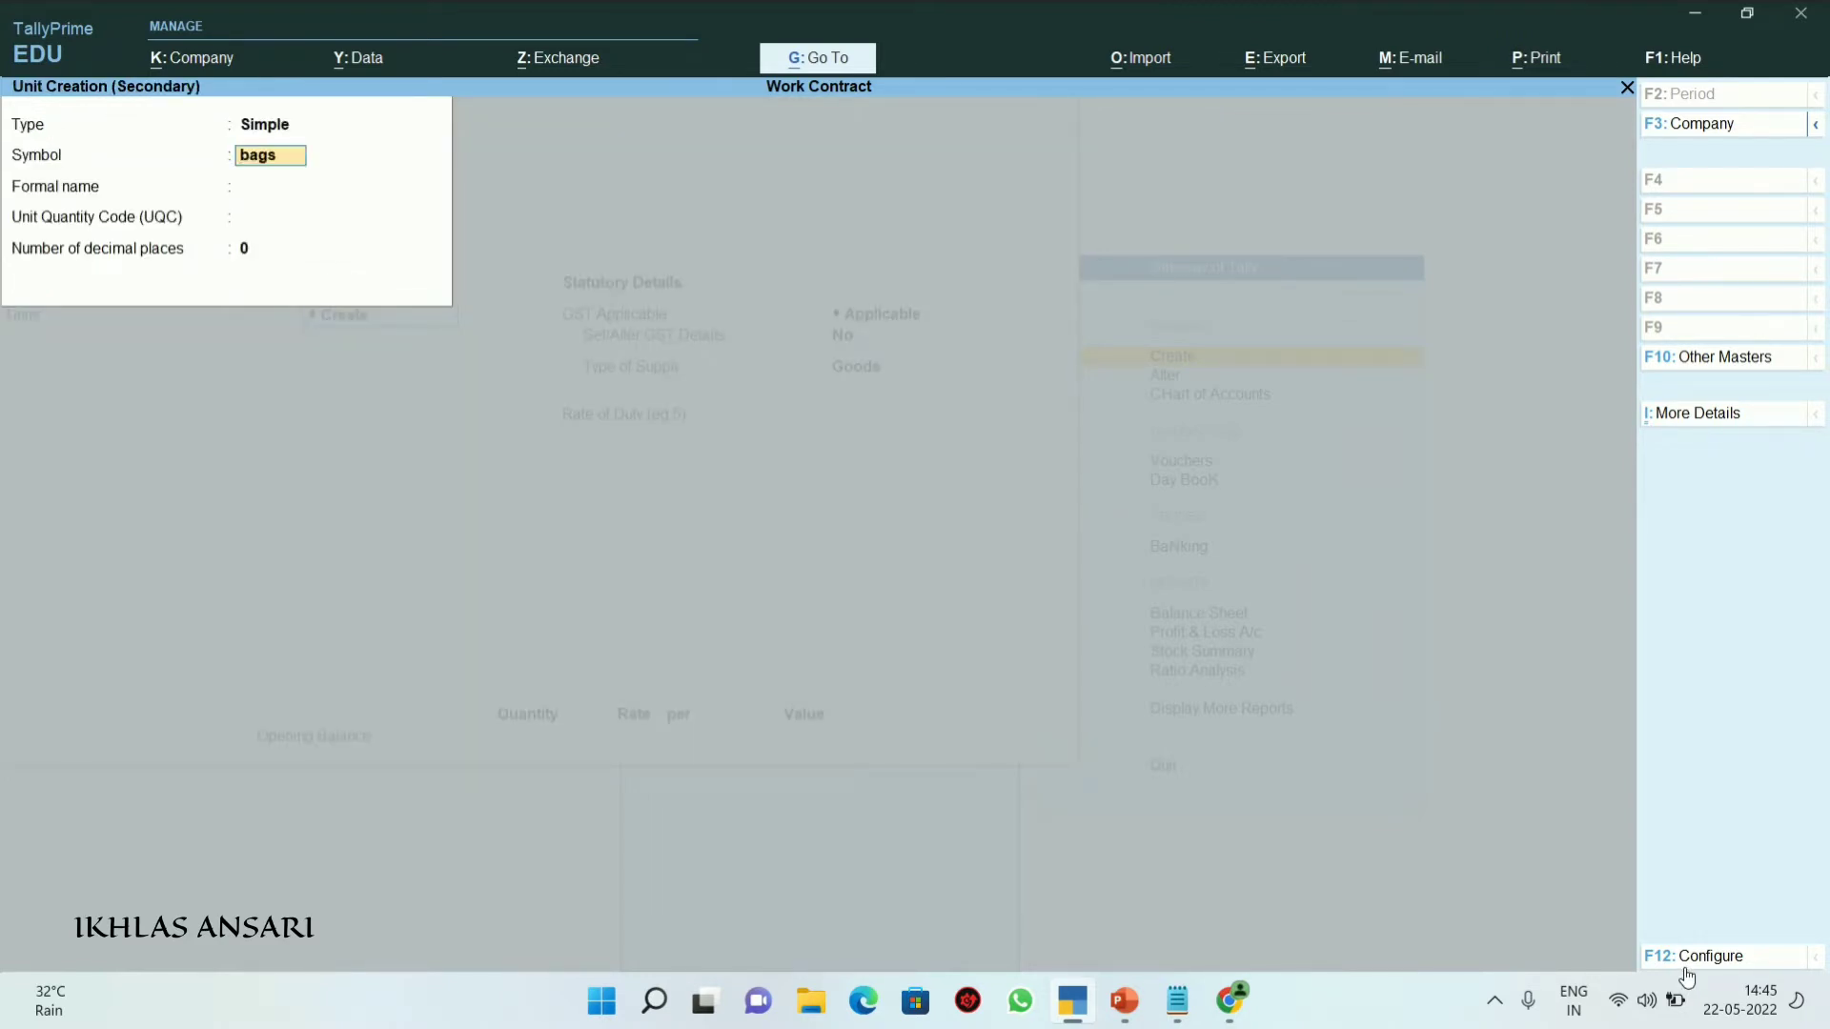
key("Return")
key("Return")
type("bag")
key("Return")
key("Return")
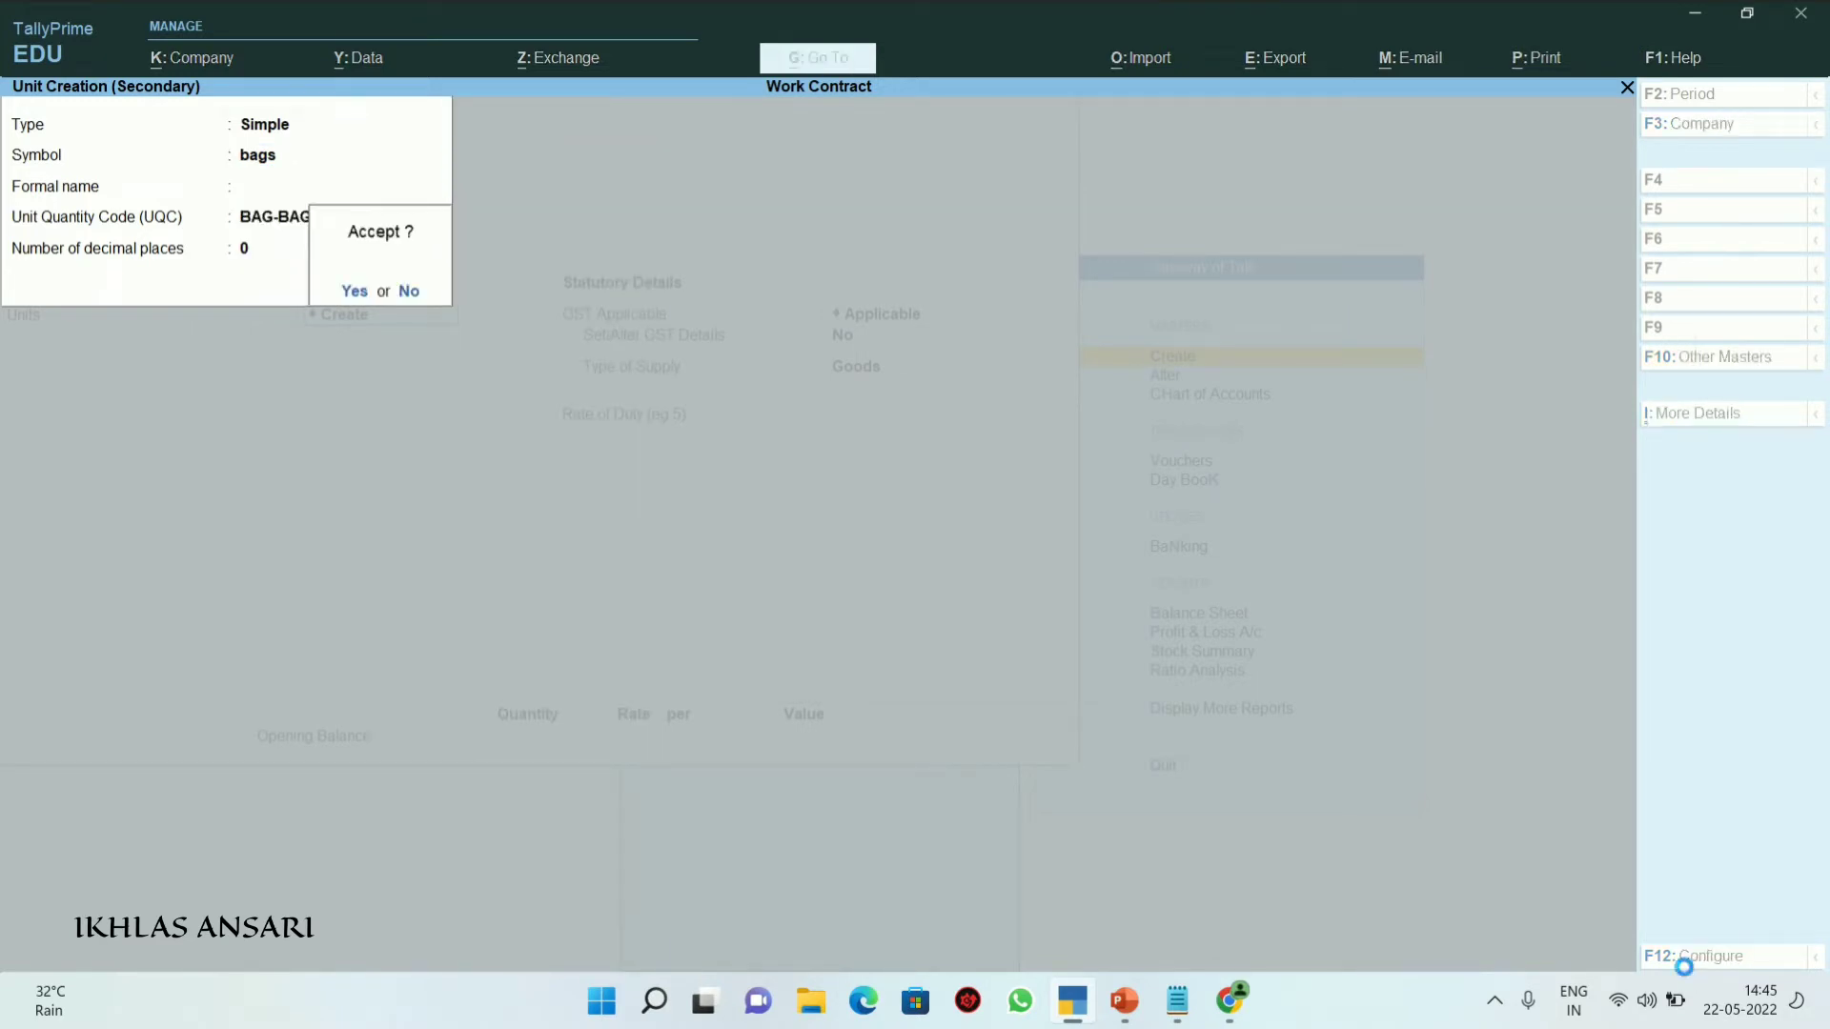
key("Return")
key("Return")
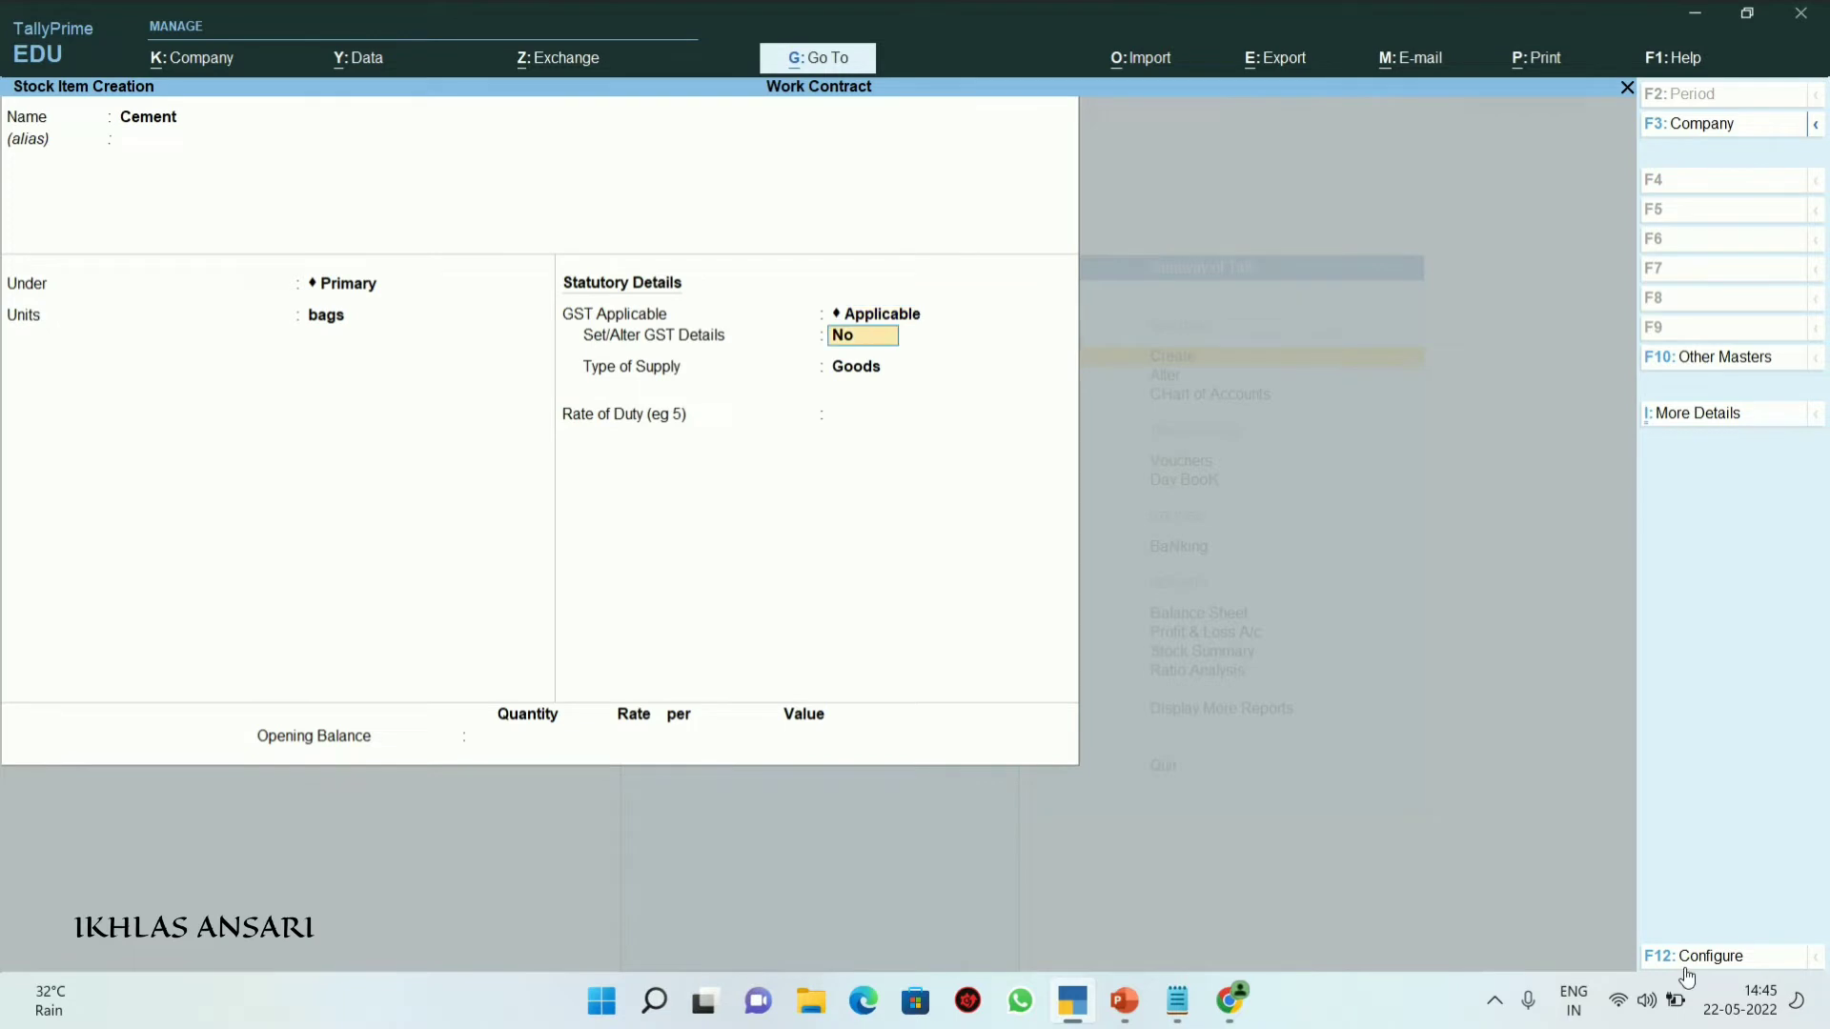
type("yes")
Give Cement description Bags, HSN/SAC 1234567, Taxable at 28% IGST, Goods, then save it and start 'Iron and Steel'
key("Return")
type("Bags")
key("Return")
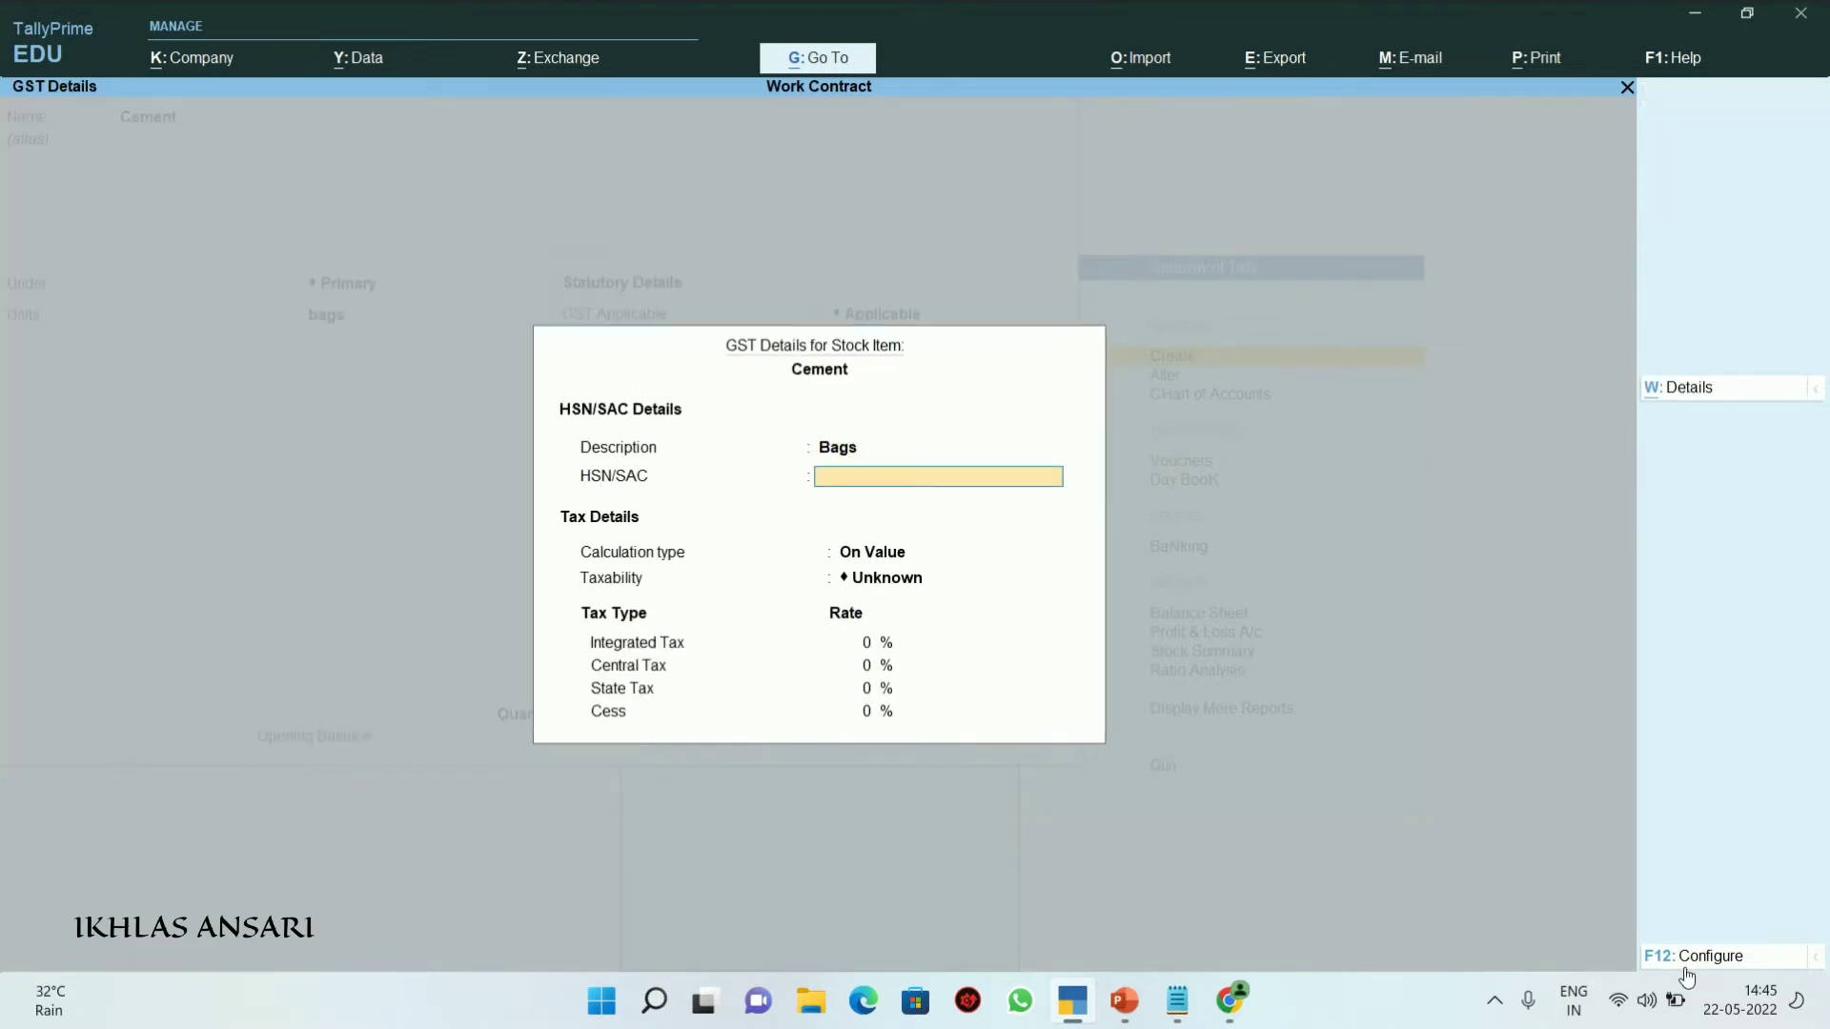
type("1234567")
key("Return")
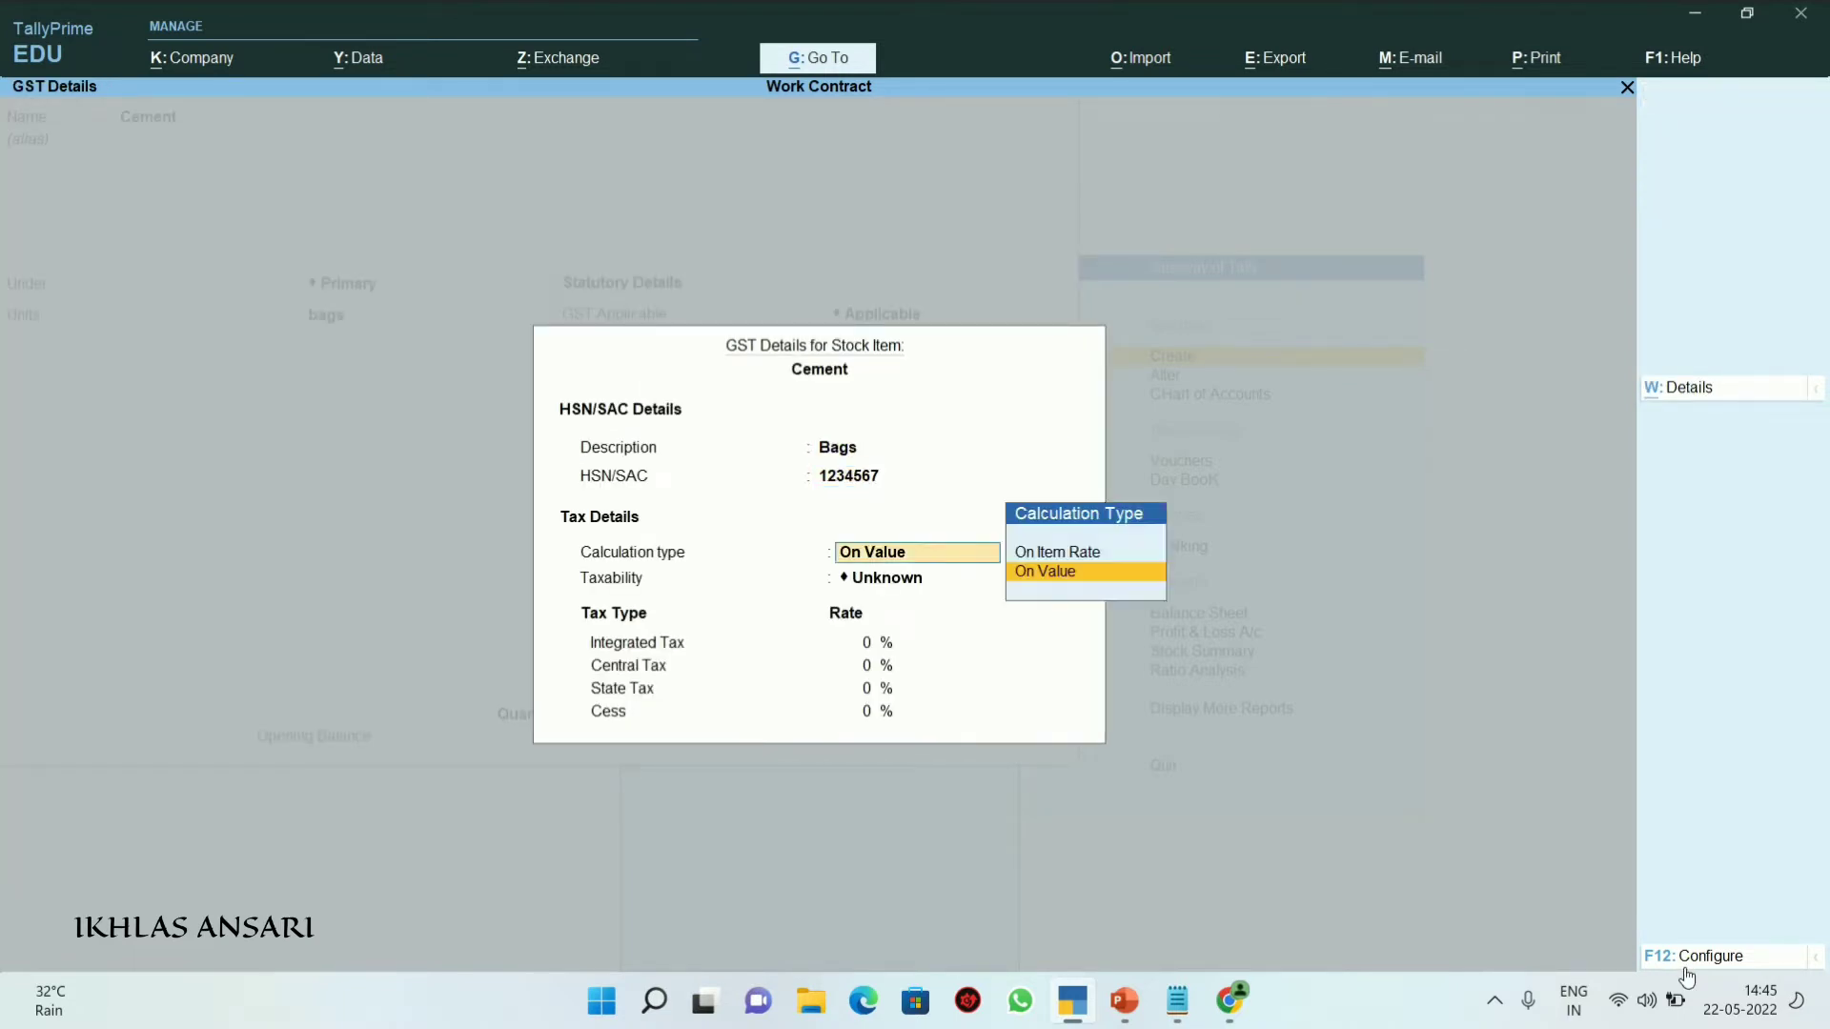
key("Return")
key("Down")
key("Down")
key("Down")
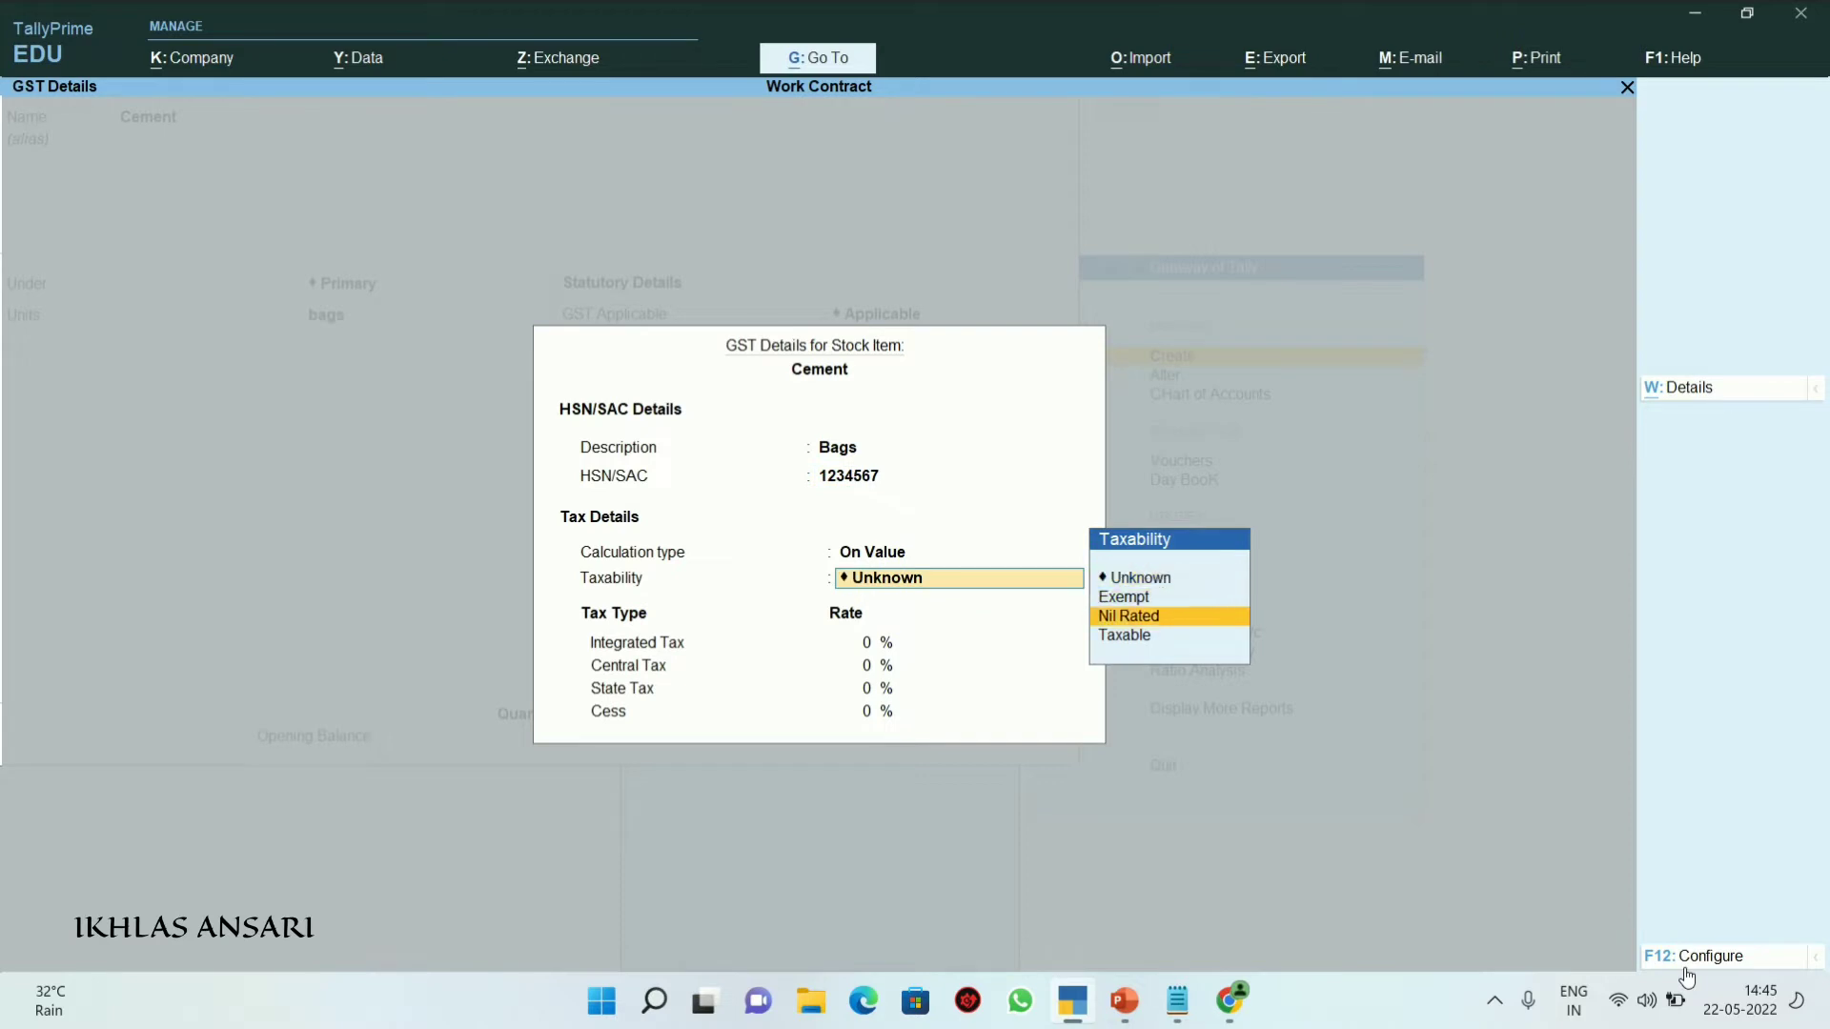
key("Return")
type("28")
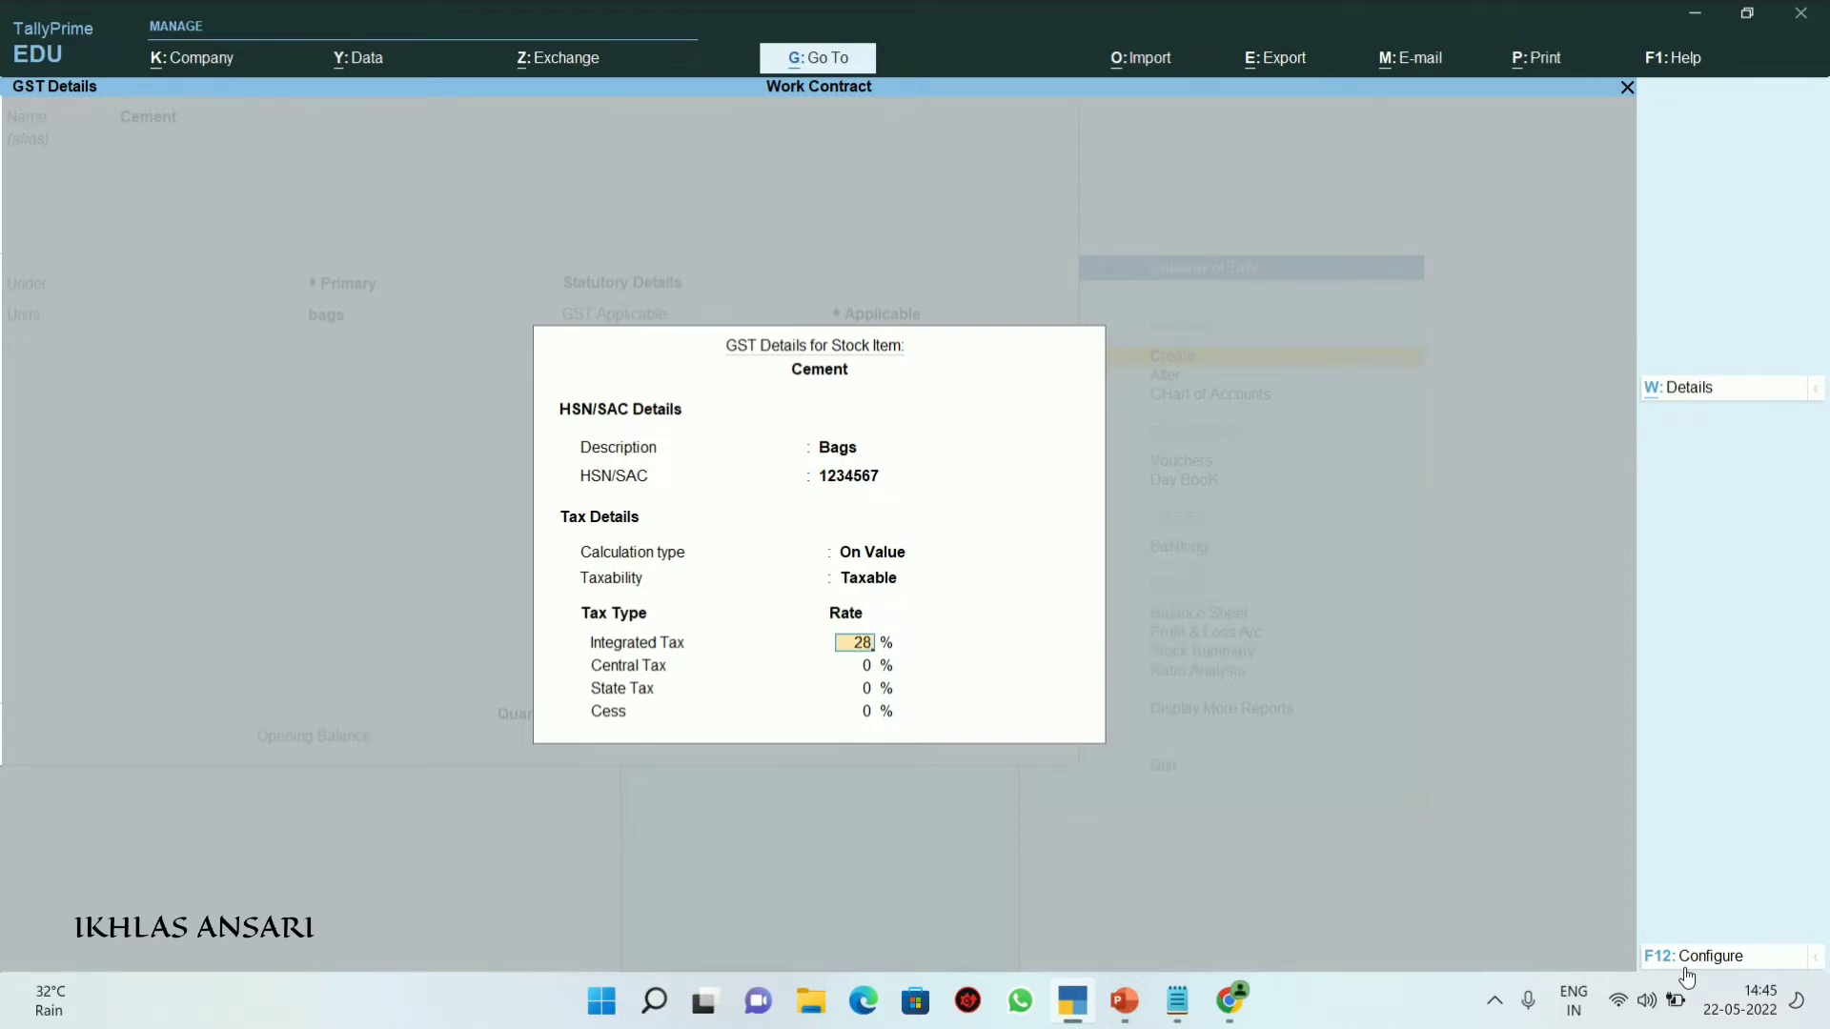
key("Return")
key("ctrl+a")
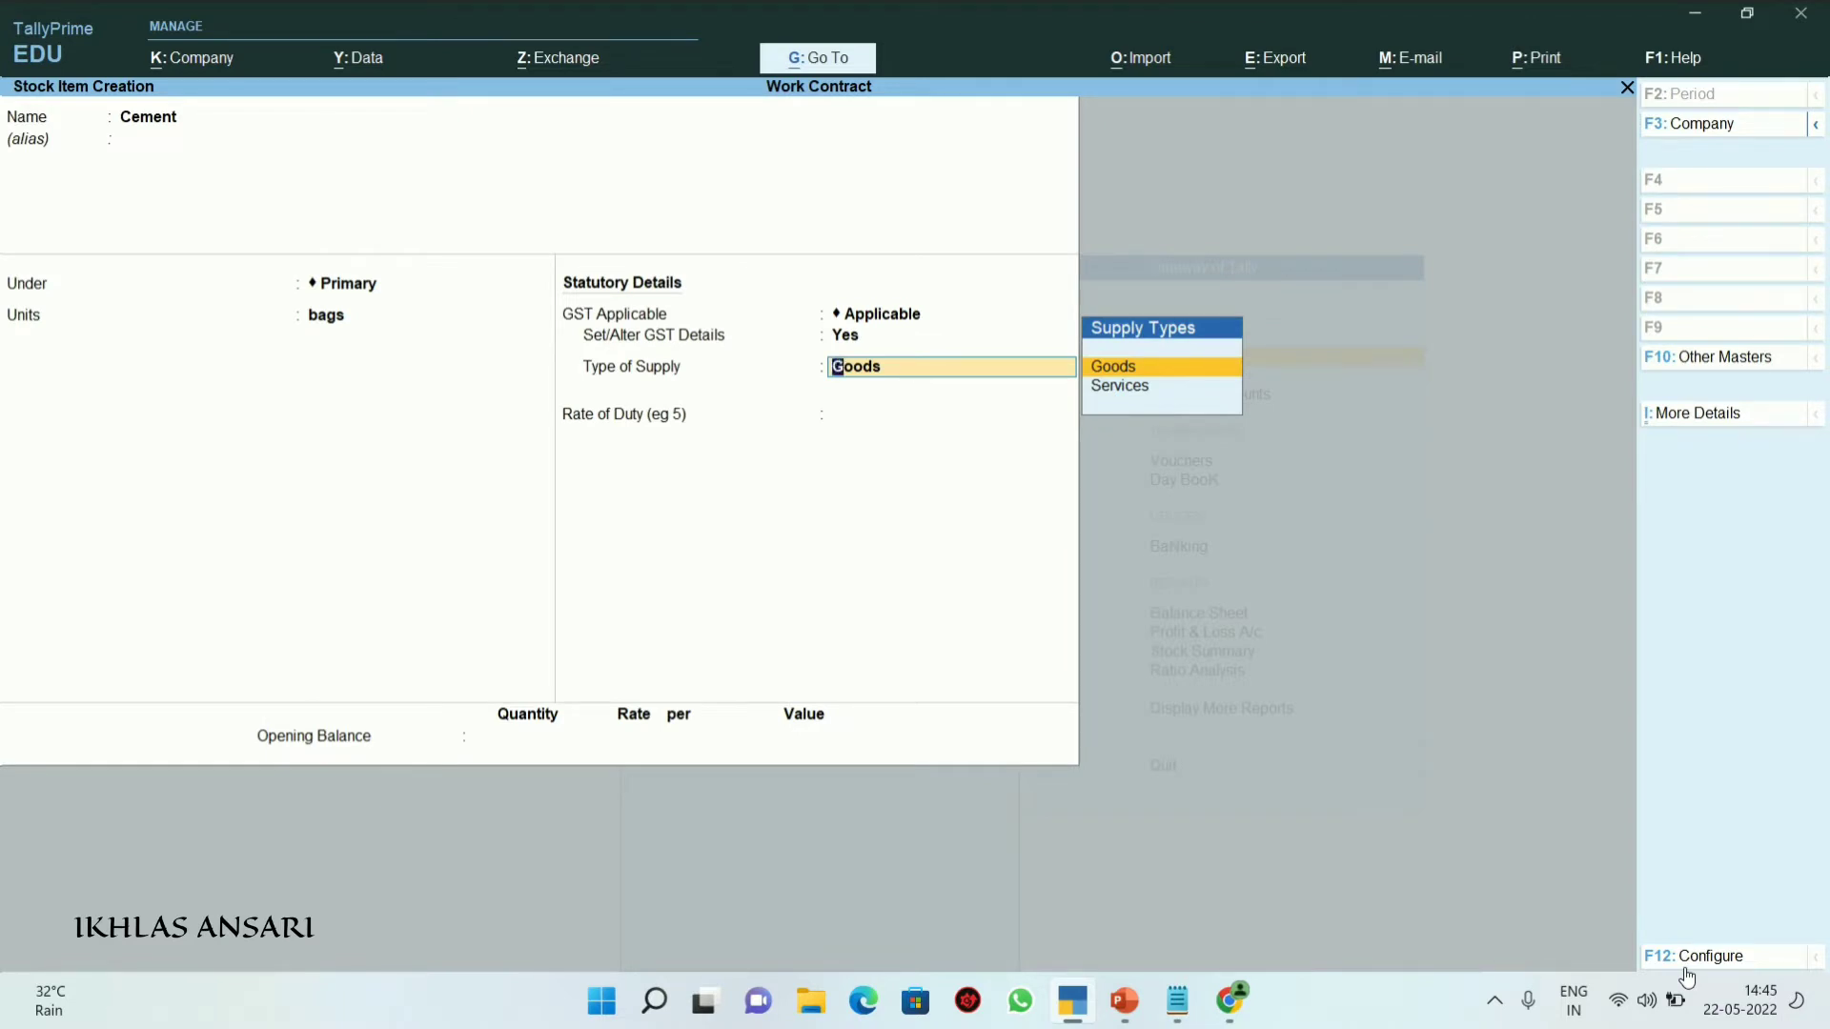
key("Return")
key("ctrl+a")
type("Iron")
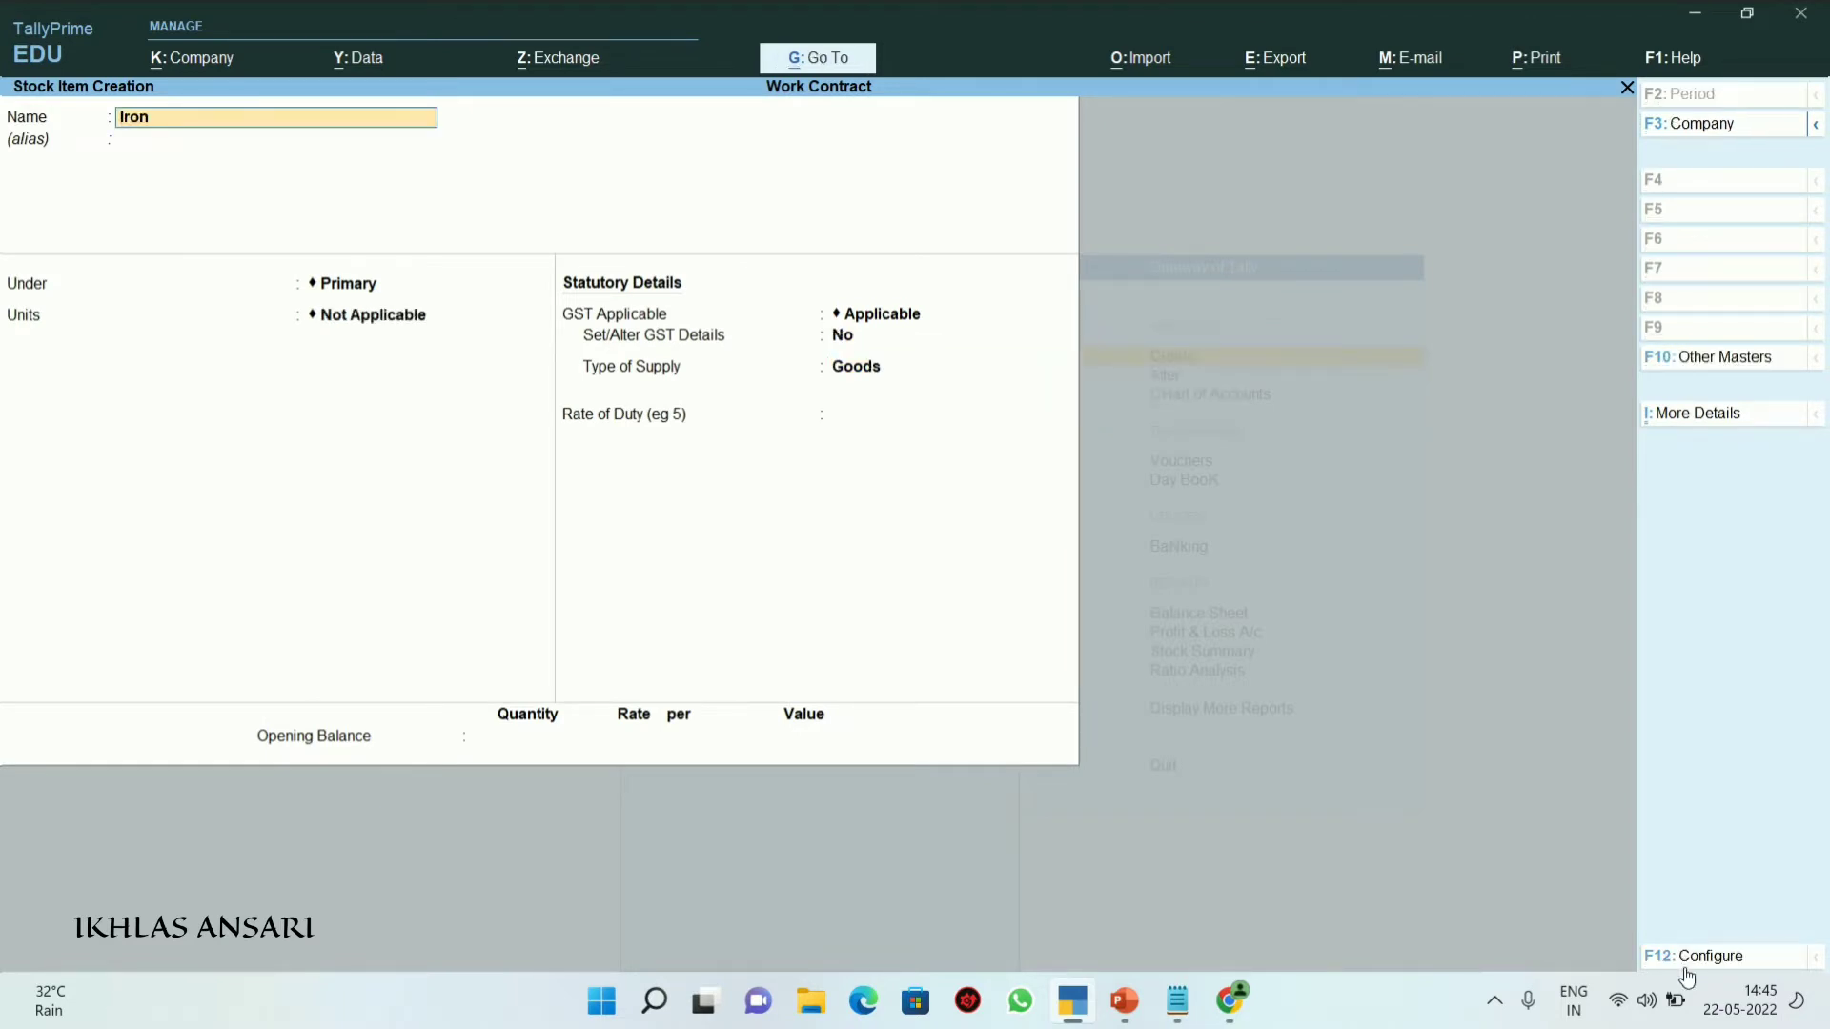
type(" and Sreel")
Correct the item name to Iron and Steel under Primary and create a ton unit (TON-TONNES)
key("Return")
key("BackSpace")
key("BackSpace")
key("BackSpace")
key("BackSpace")
type("teel")
key("Return")
key("Return")
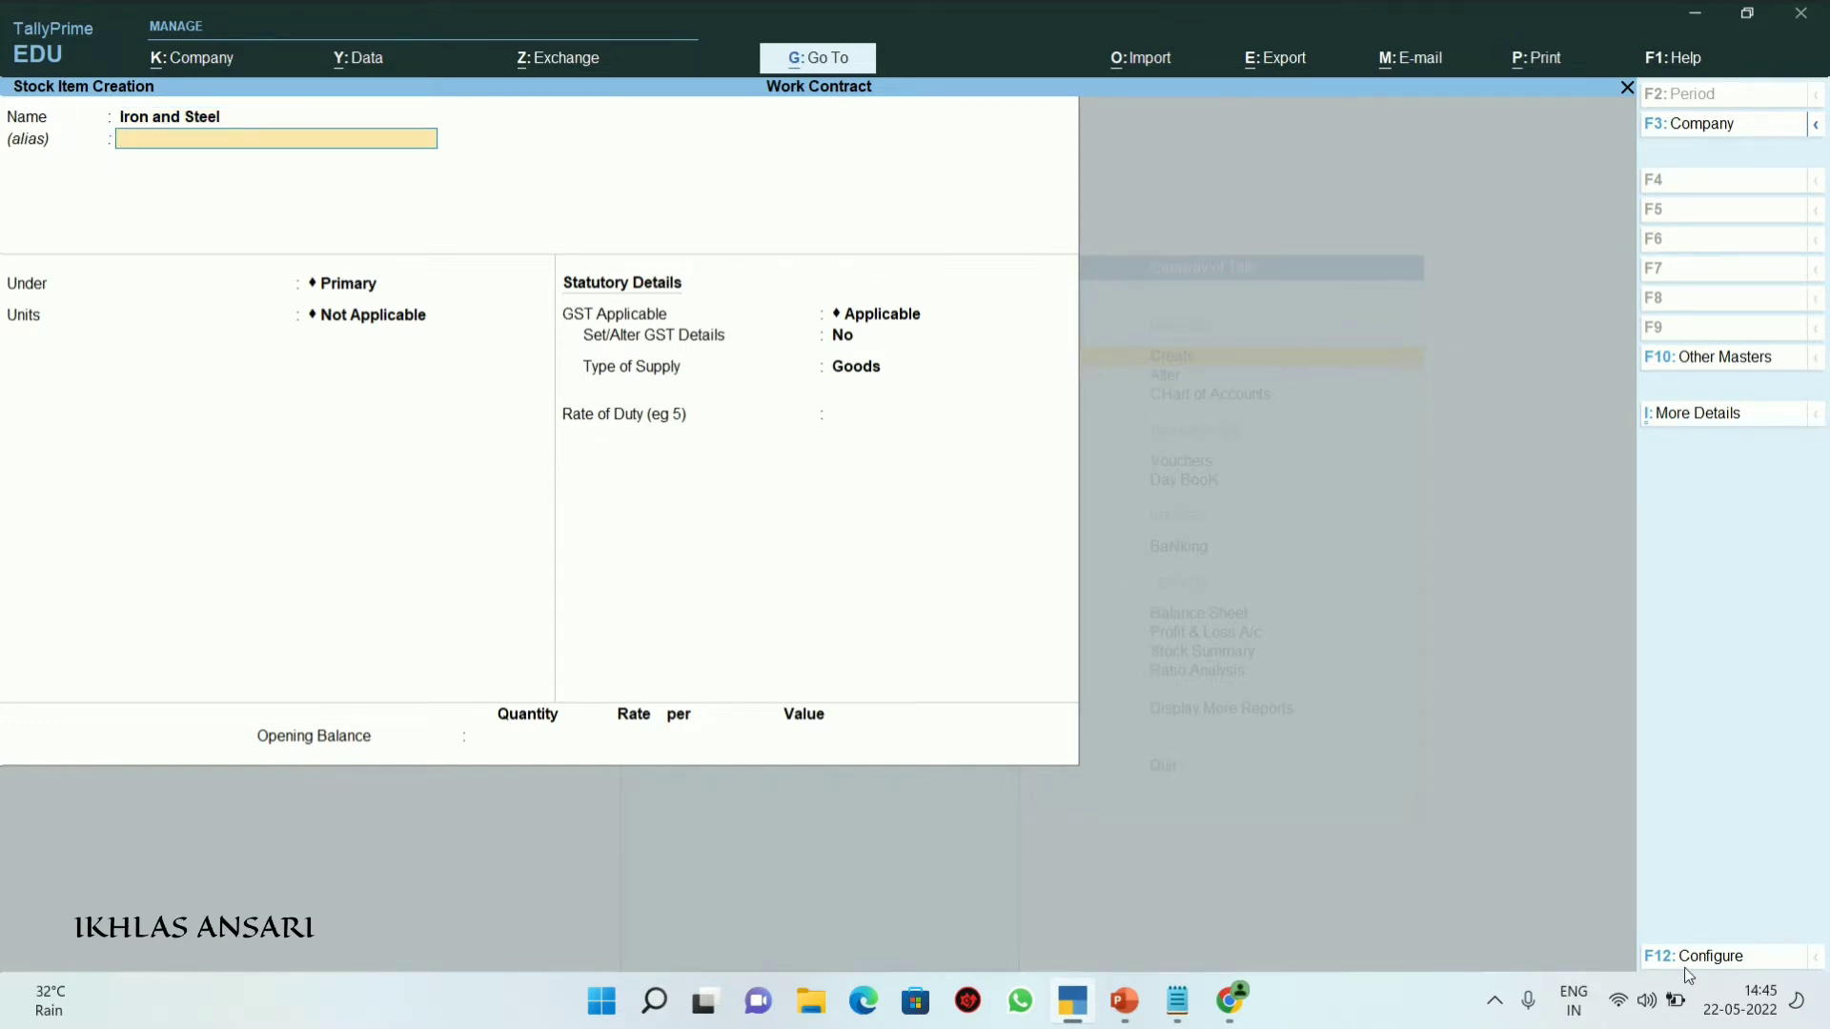
key("Return")
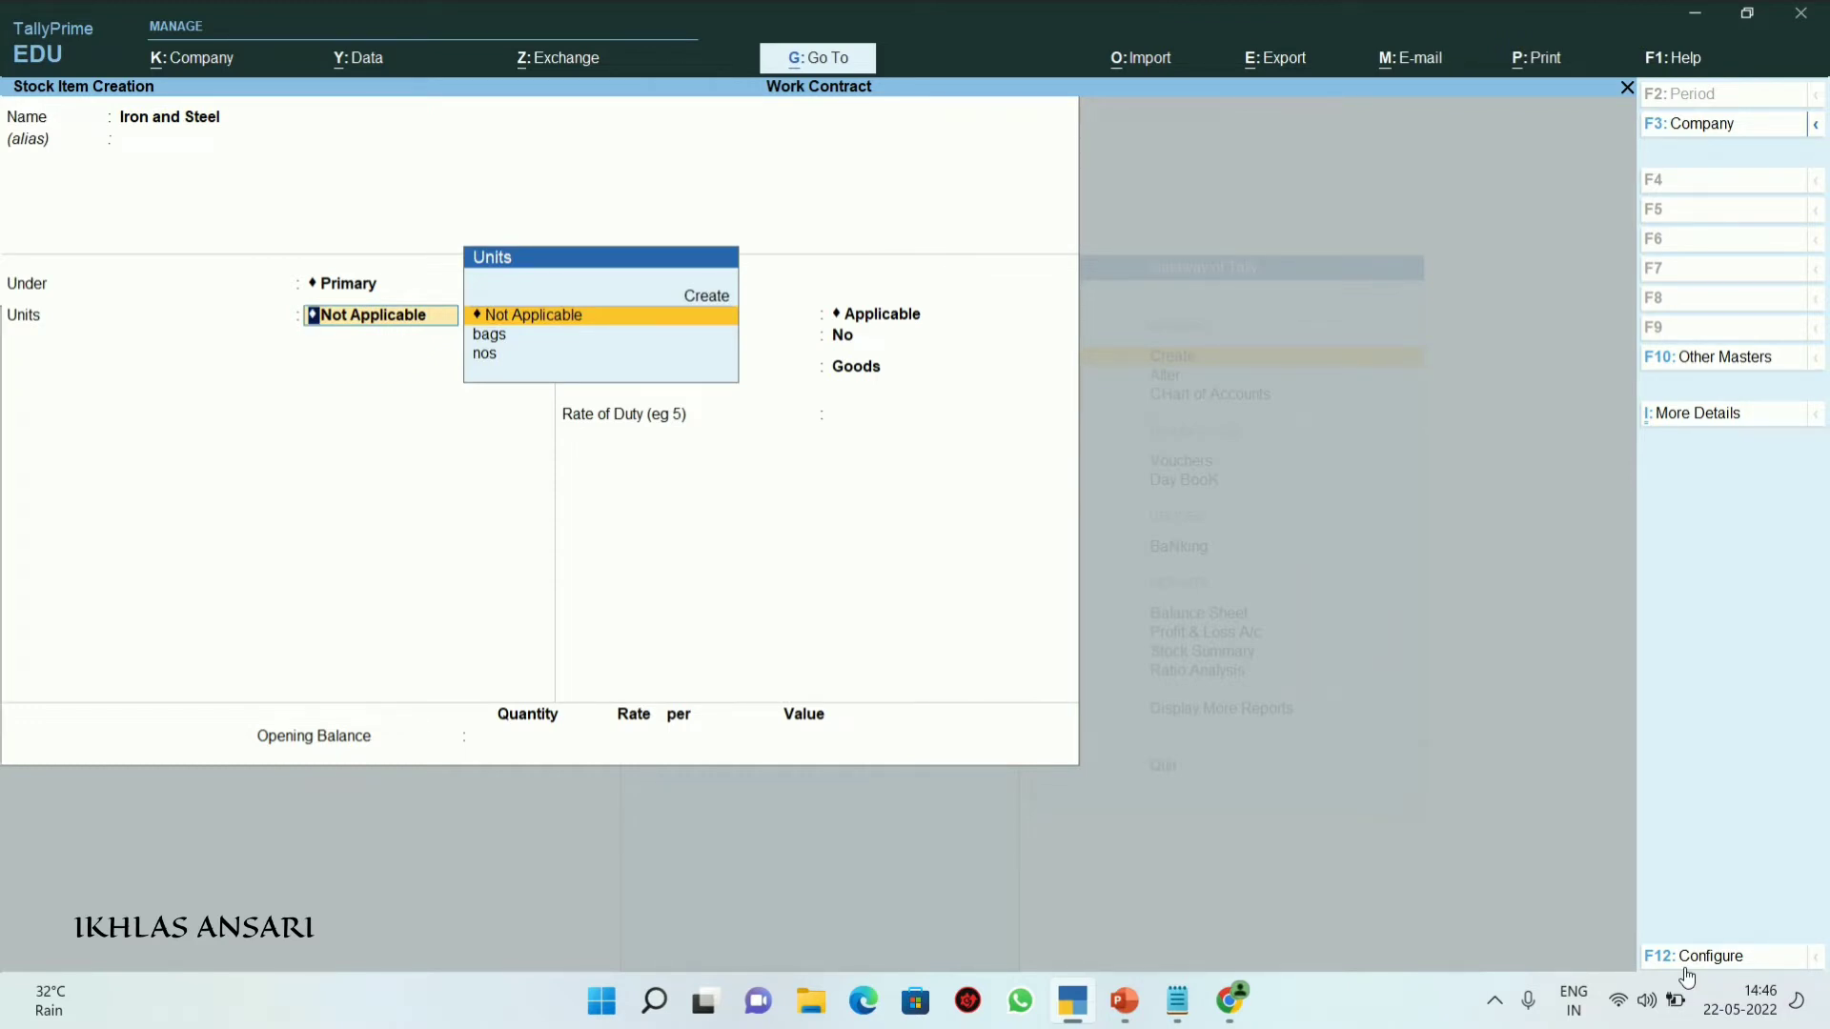
key("Up")
key("Return")
type("ton")
key("Return")
key("Return")
type("ton")
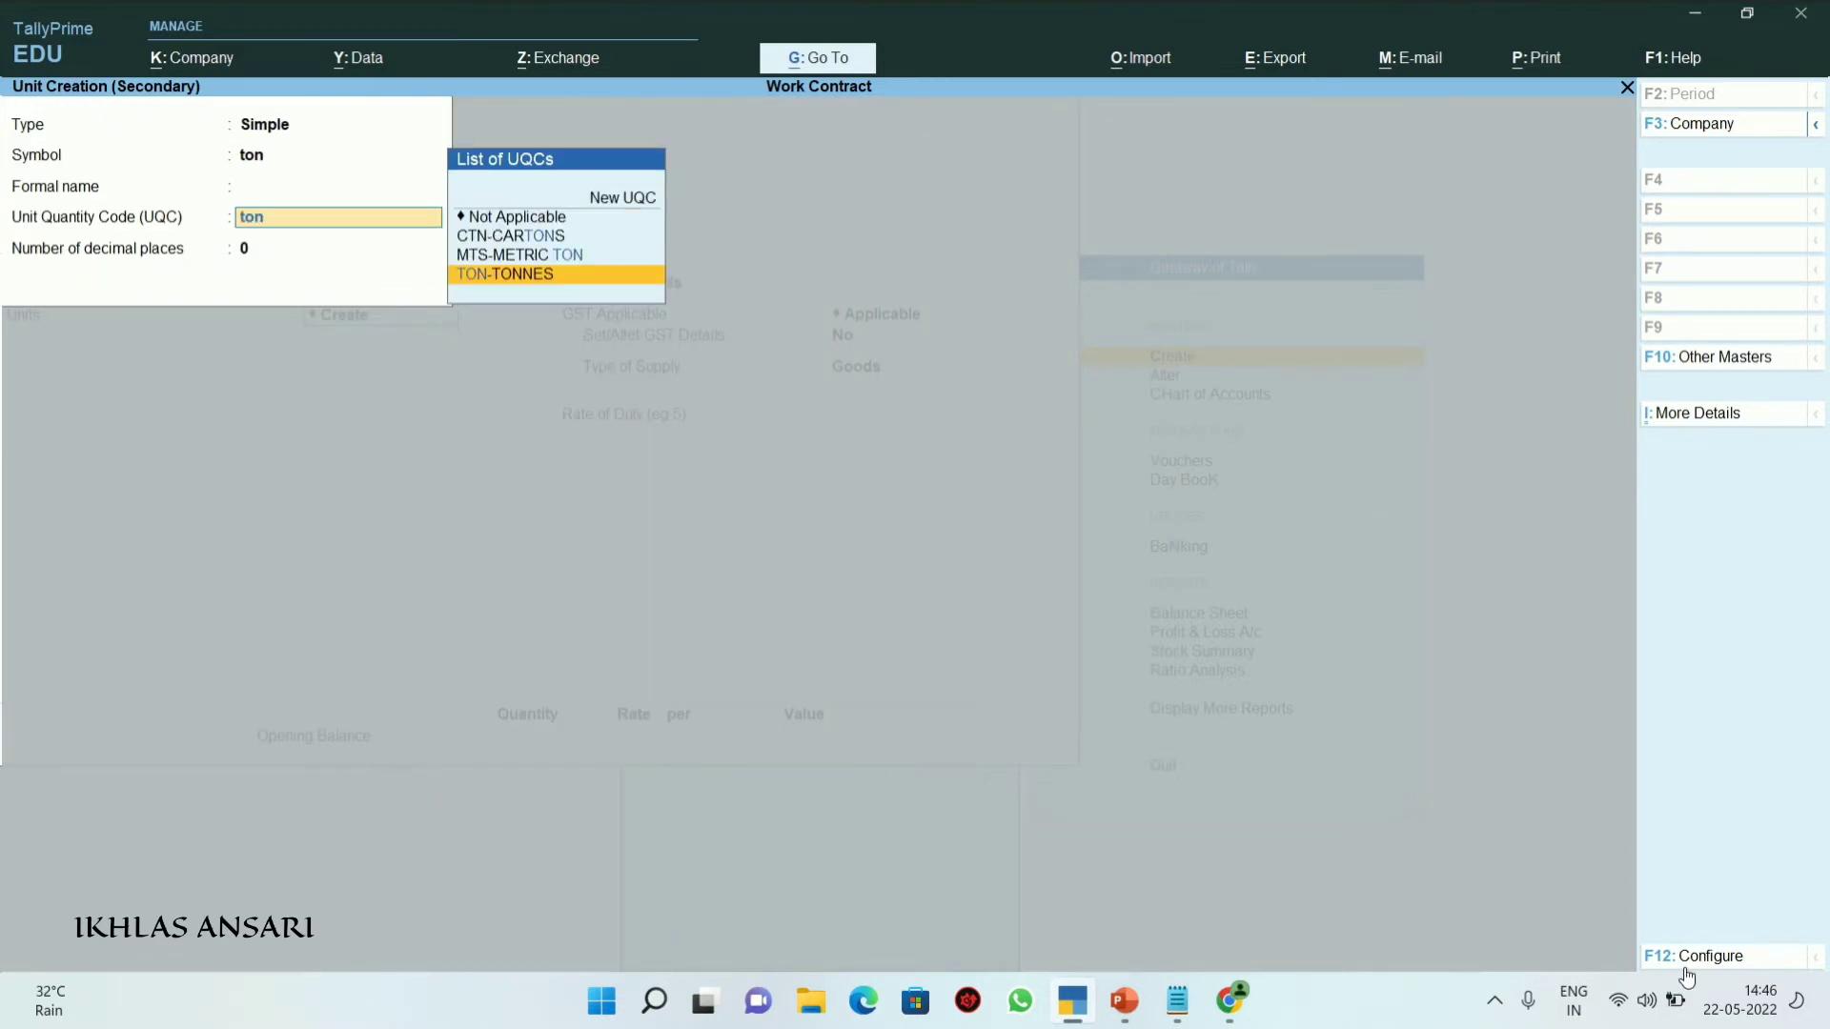
key("Return")
key("Return")
key("Return")
type("ye")
key("Return")
Set Iron and Steel's GST details as Taxable at 18% integrated tax
type("Irona Nd Steel")
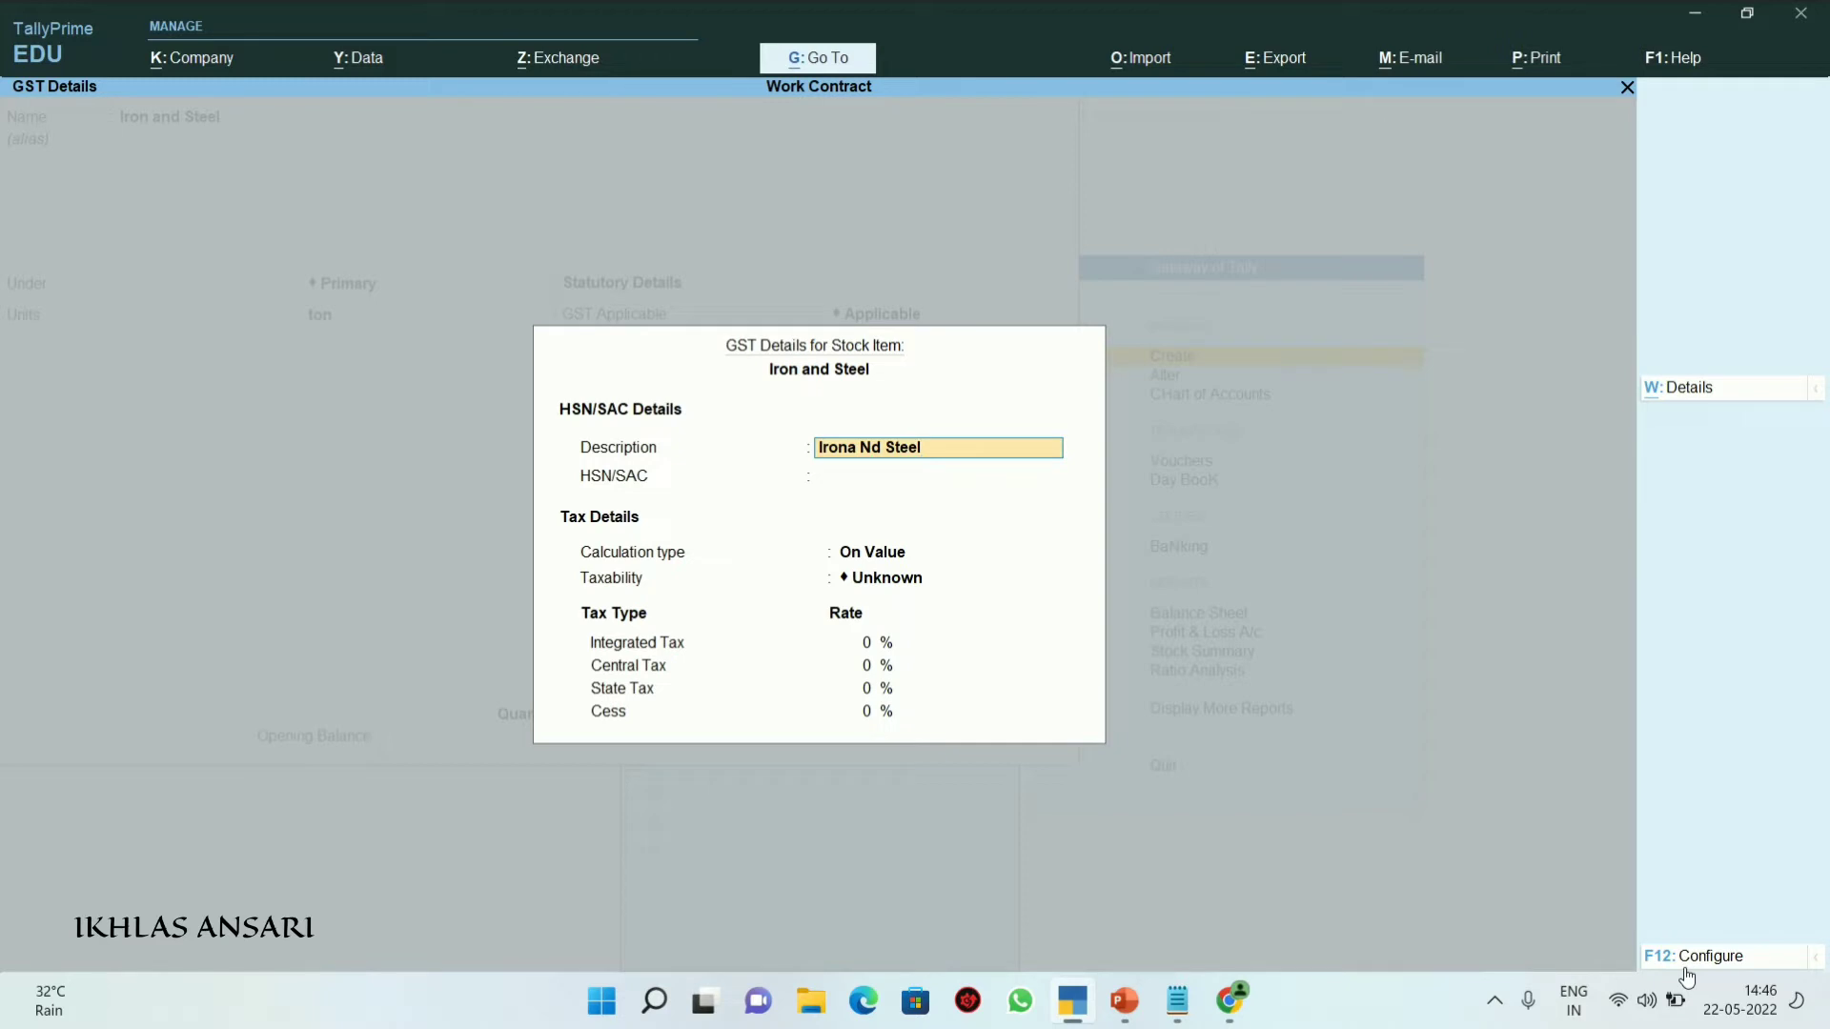
key("Return")
key("Return")
key("Return")
key("Down")
key("Down")
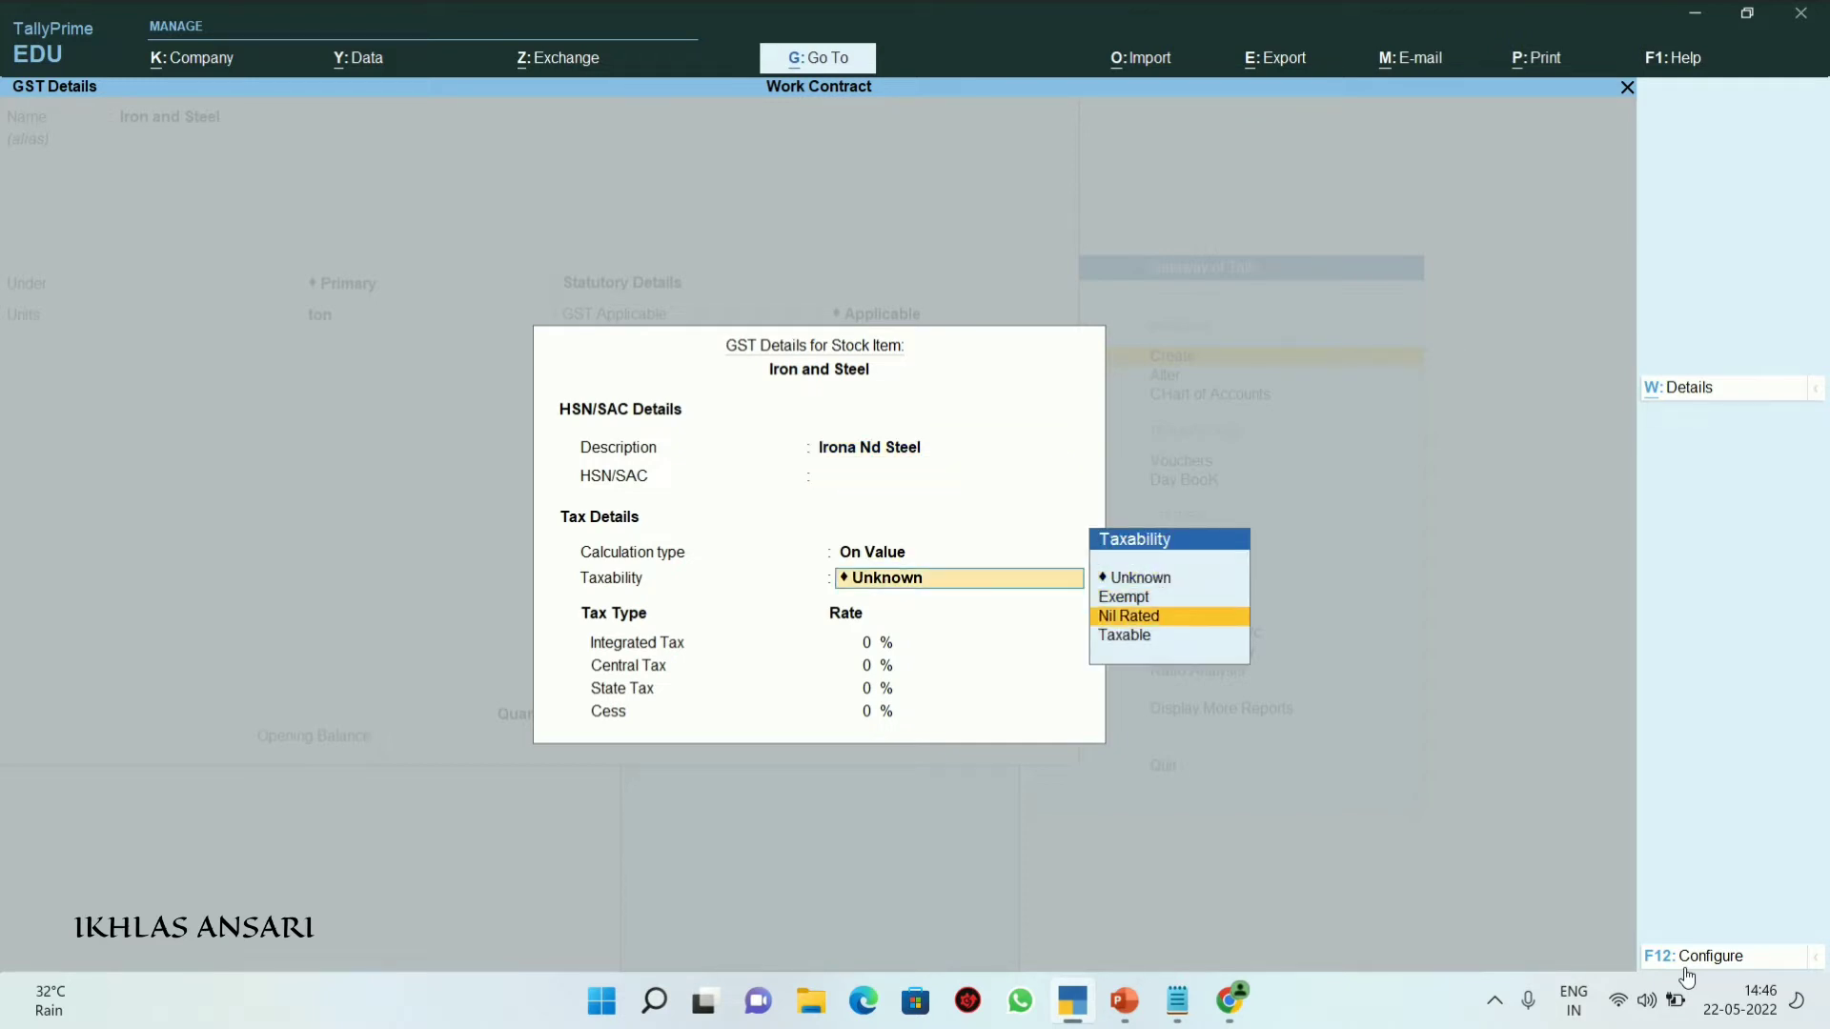
key("Down")
key("Return")
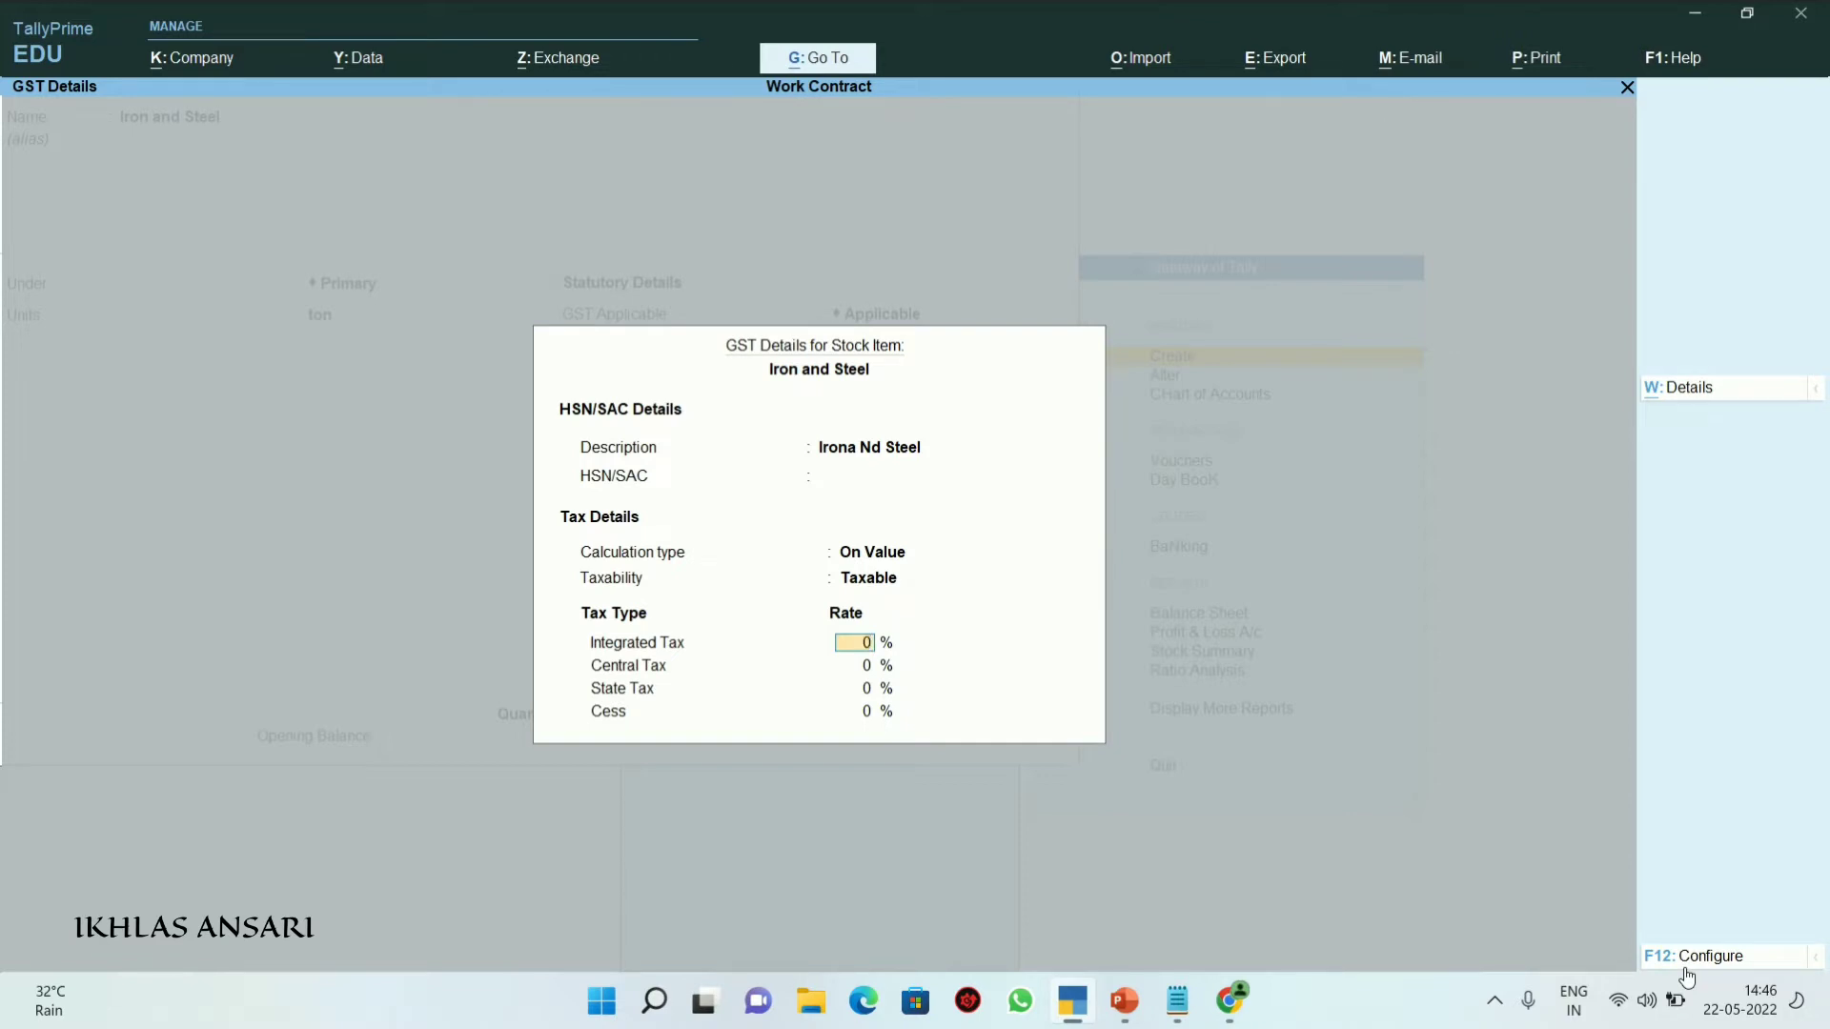
type("18")
key("Return")
key("ctrl+a")
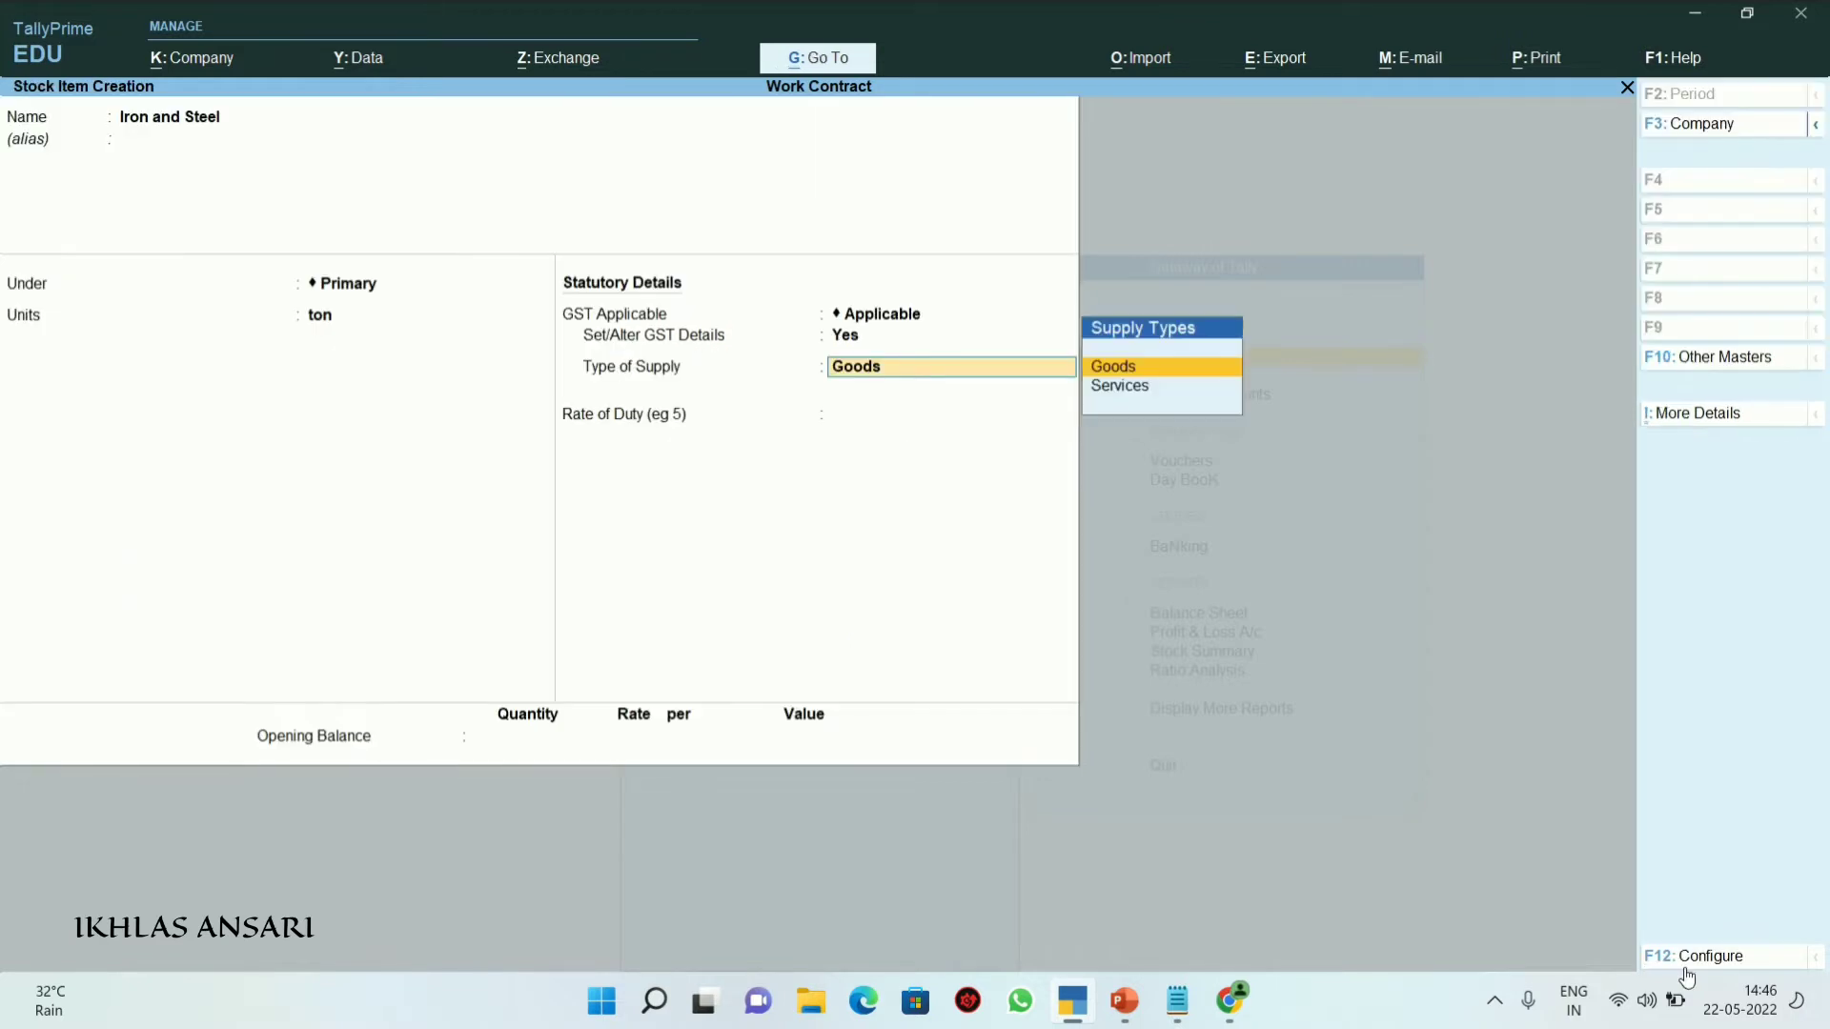
Add HSN/SAC 1234567 to the Iron and Steel GST details and save the item
key("BackSpace")
key("Return")
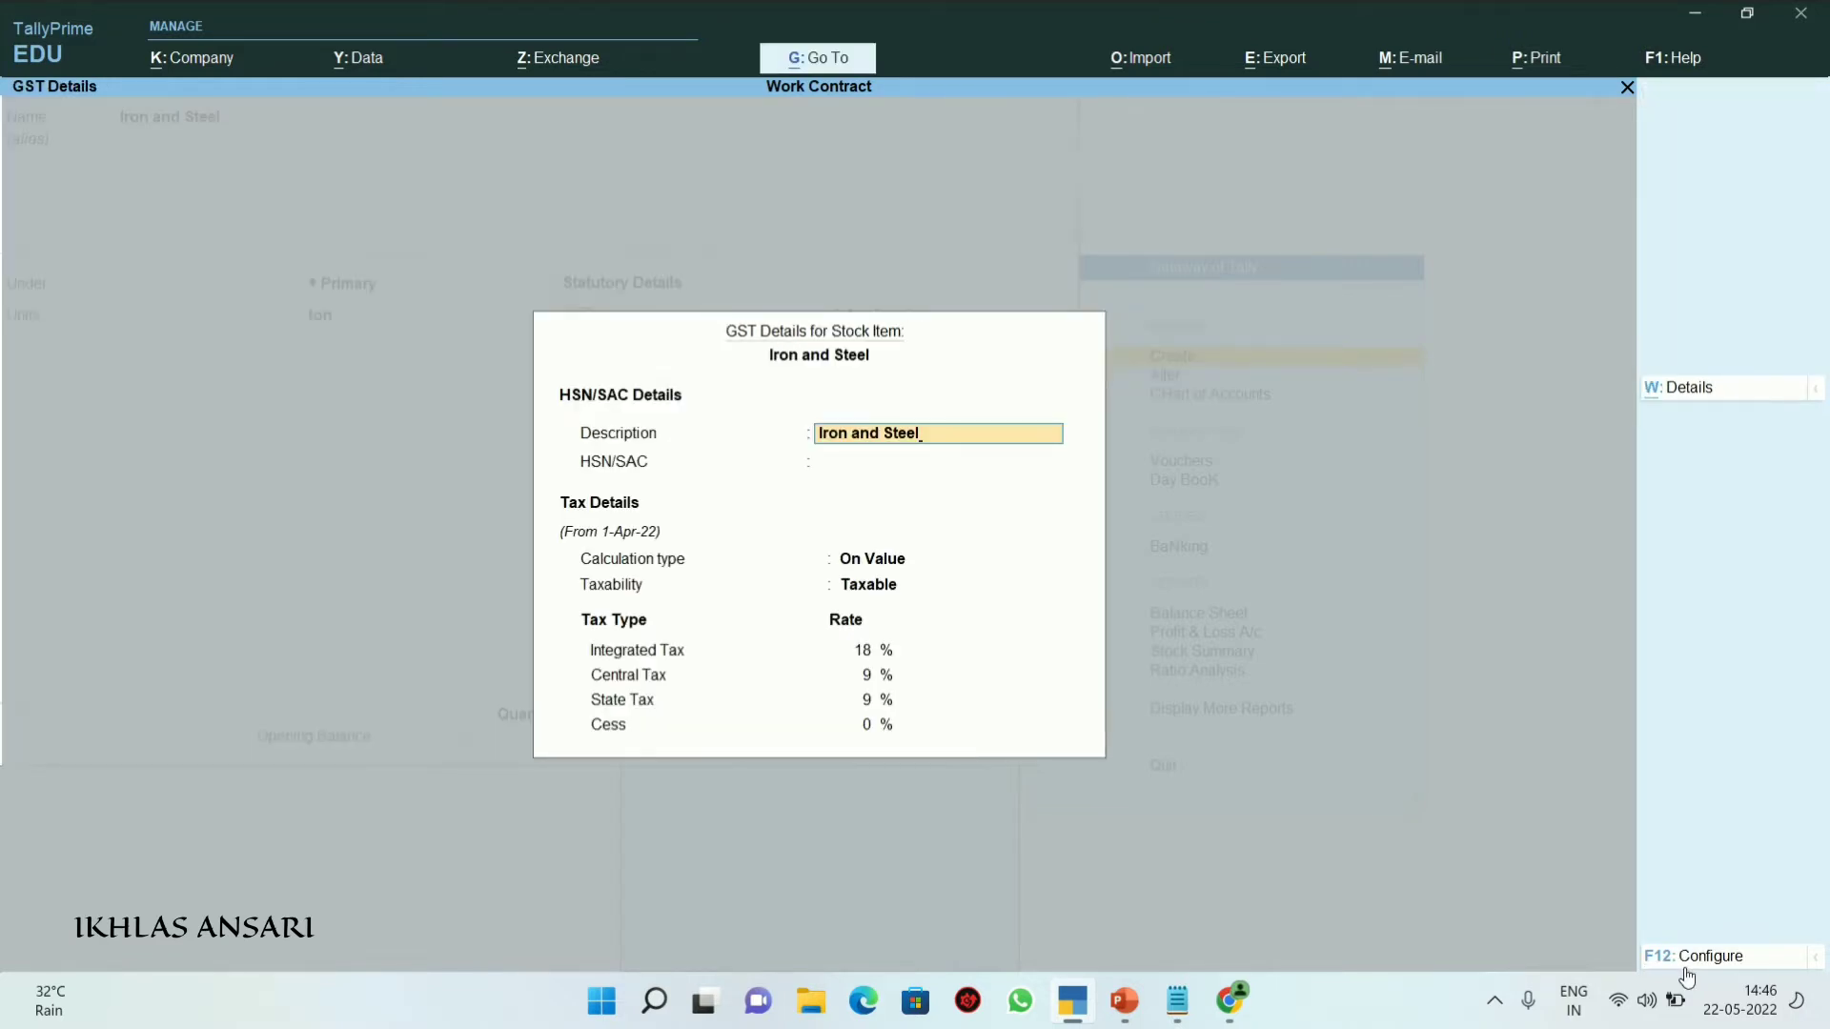
key("Return")
type("1234567")
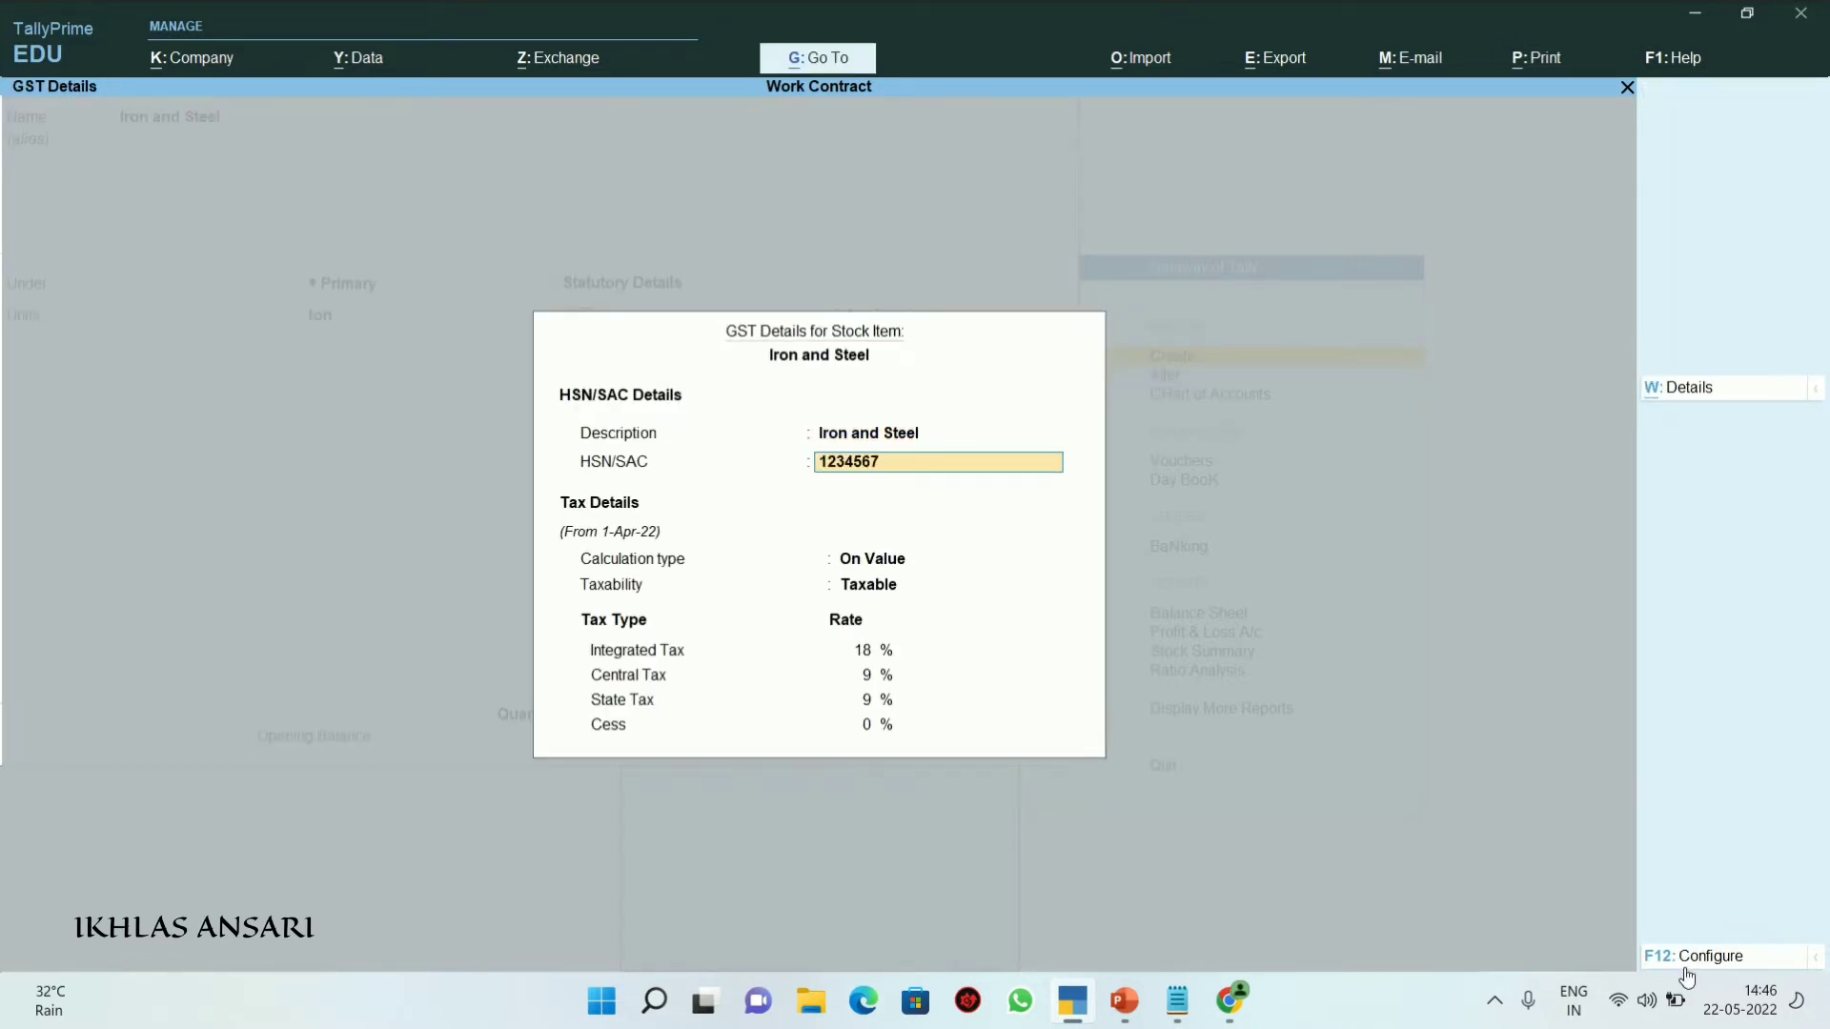
key("Return")
key("ctrl+a")
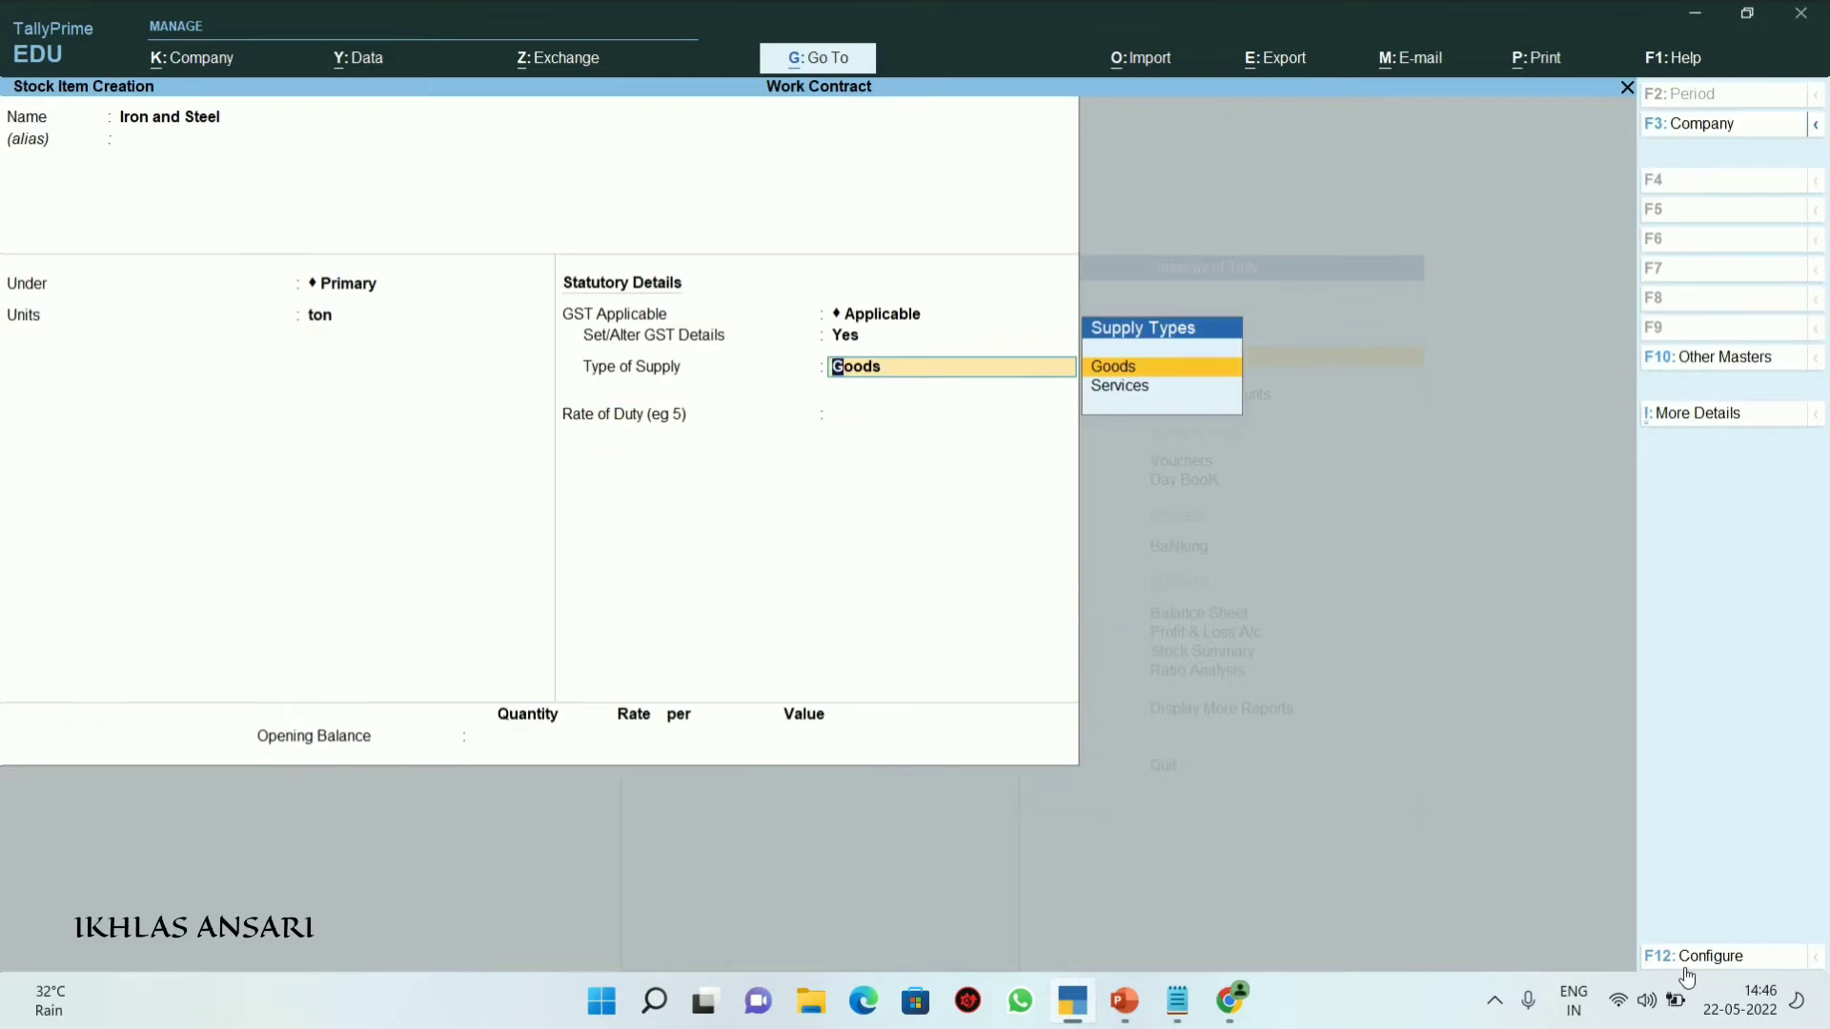
key("ctrl+a")
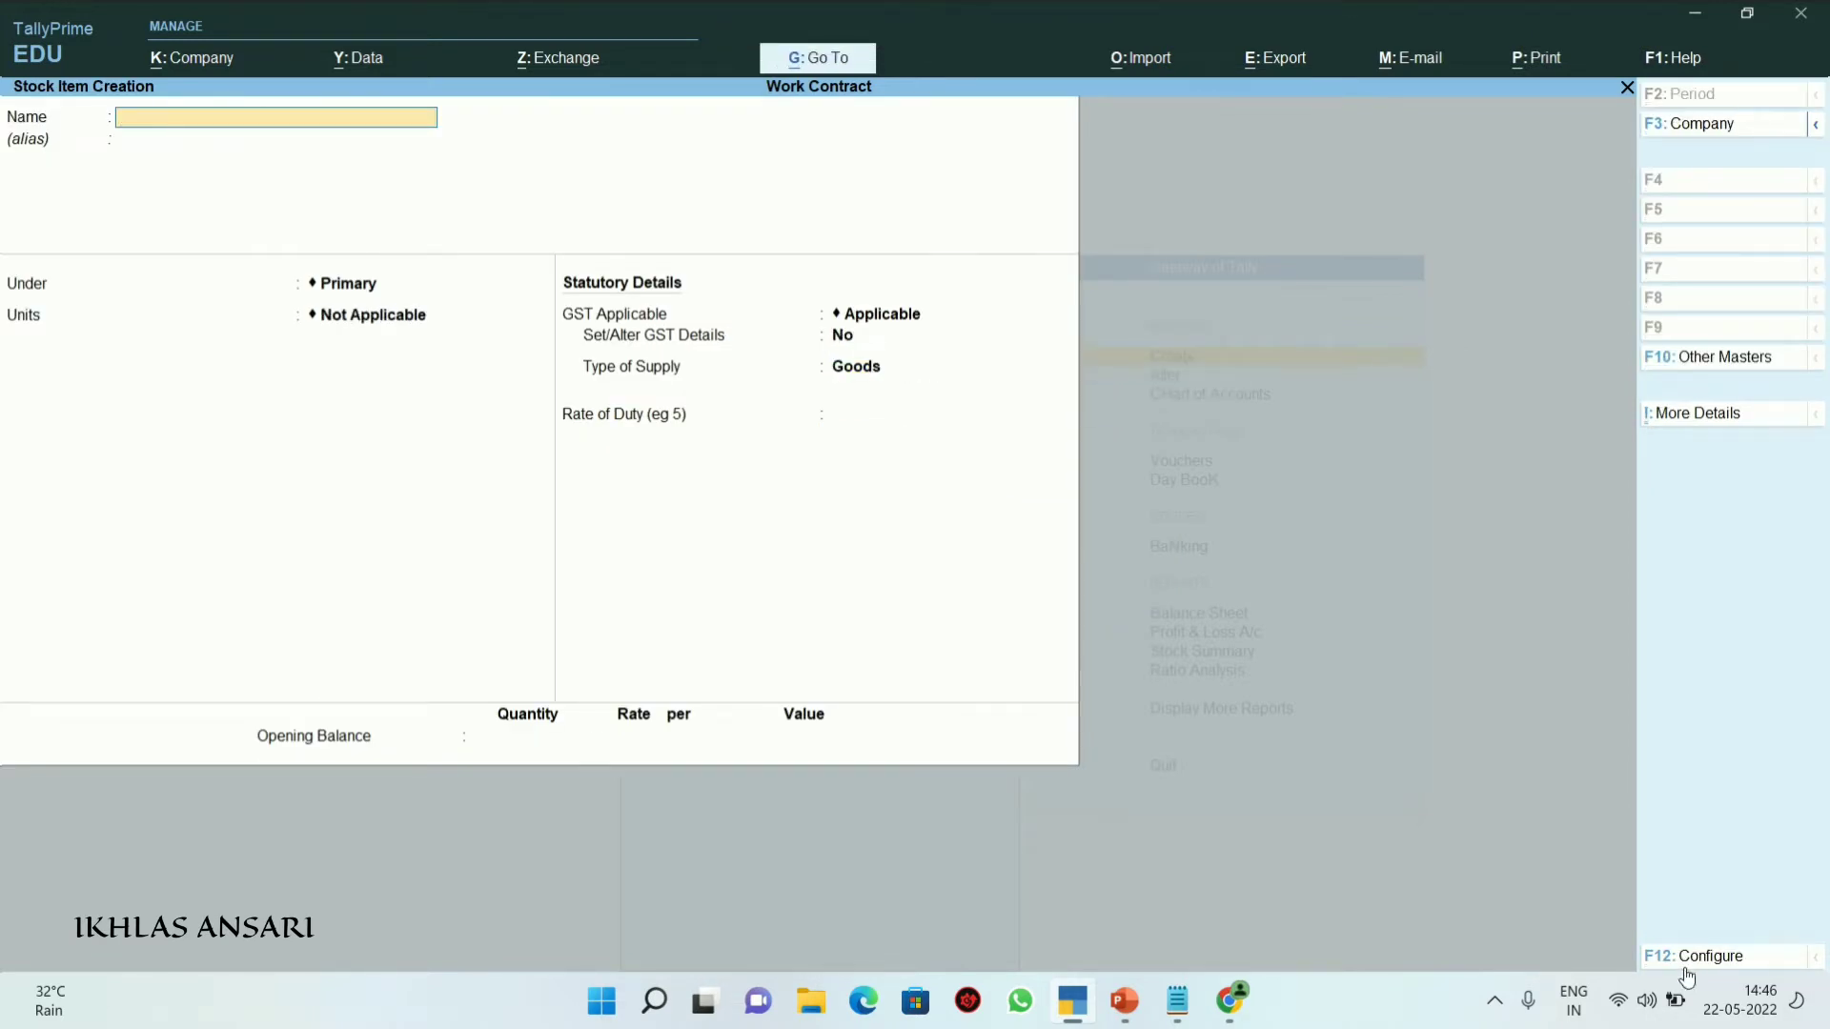
Create the River Sand stock item in tons with GST details enabled
type("Ru")
type("ver Sand")
key("Return")
key("Return")
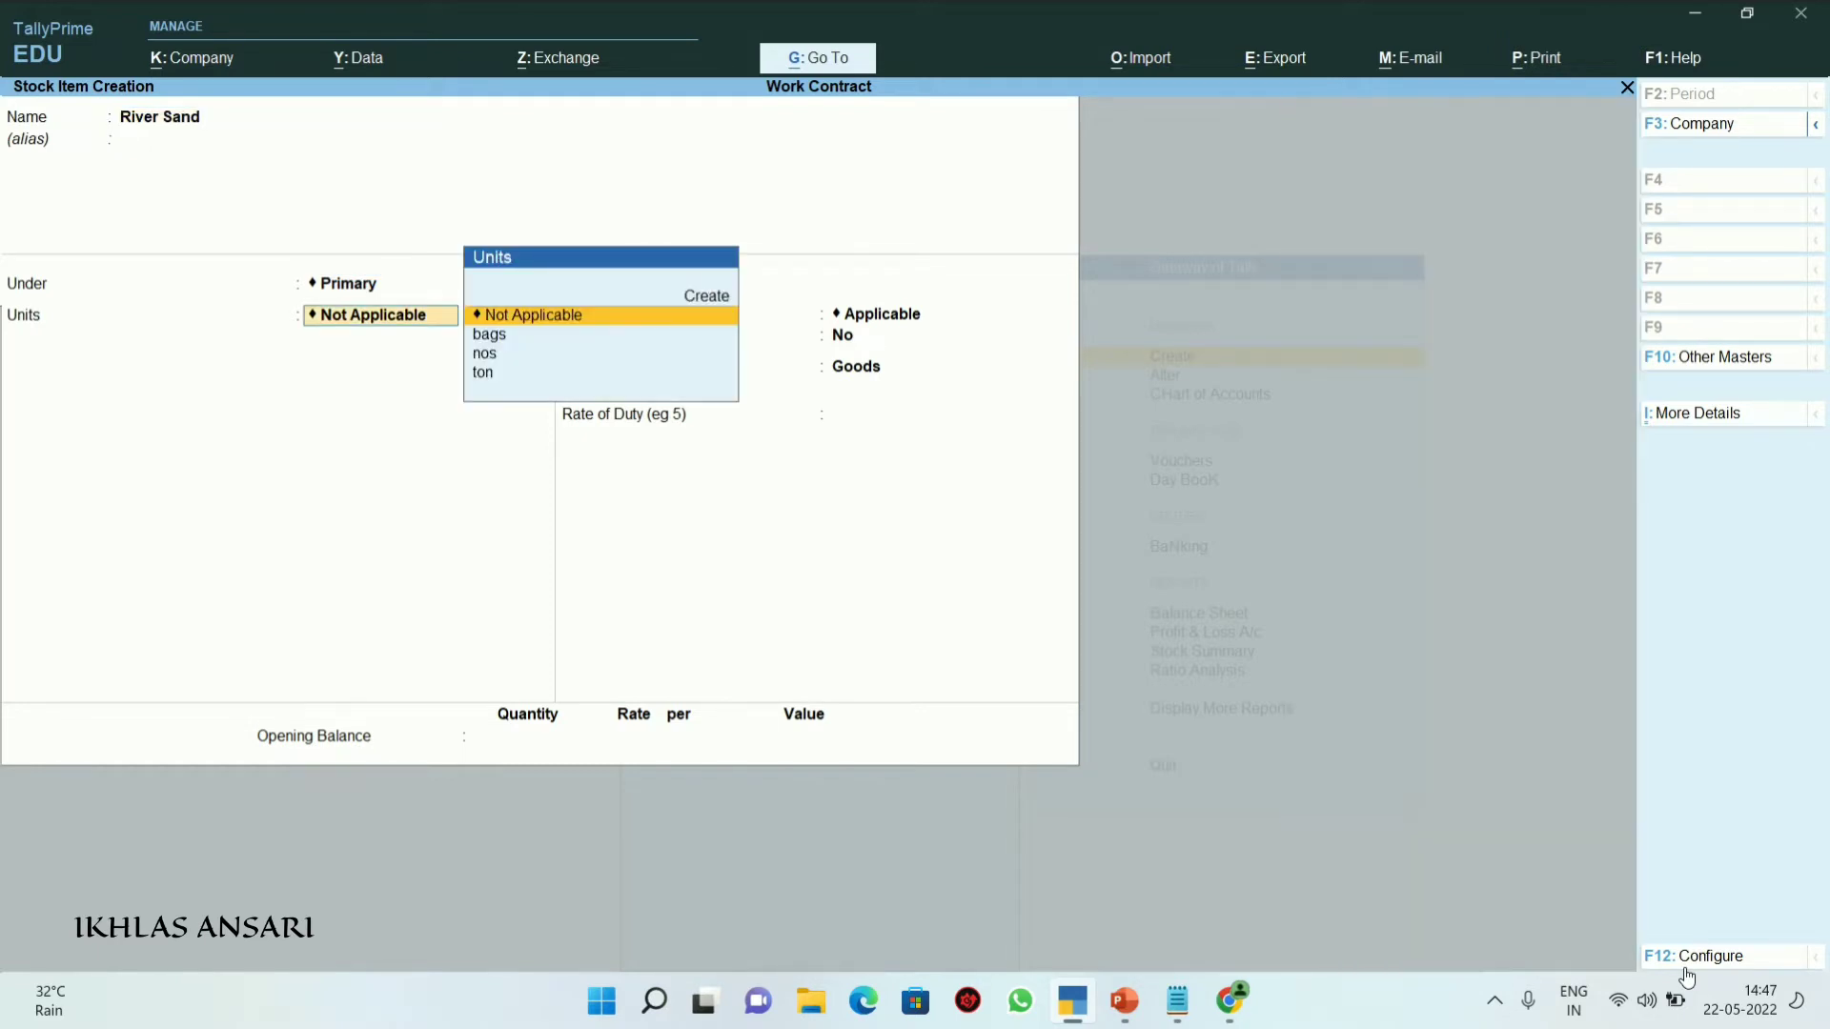
key("Down")
key("Down")
key("Down")
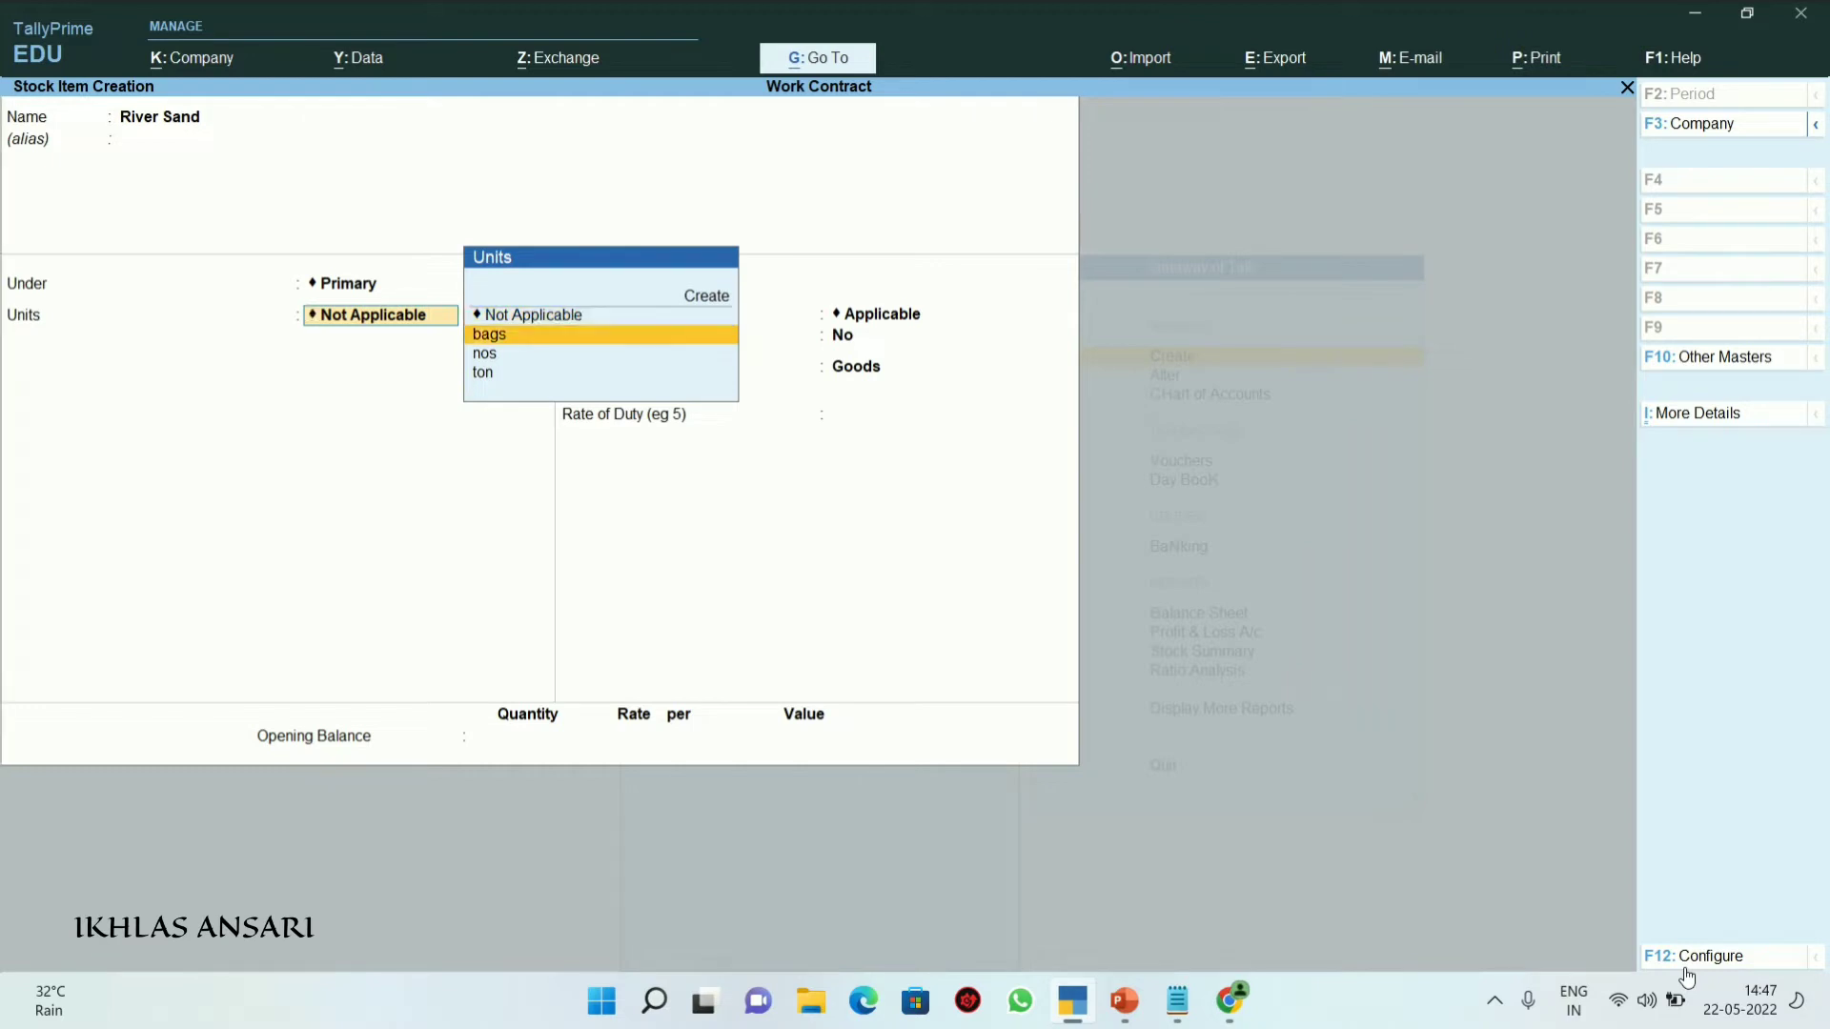
key("Return")
key("Return")
type("y")
key("Return")
Enter description Rs, HSN/SAC 1234567, Taxable at 5% integrated tax, and Goods as supply type
type("Rs")
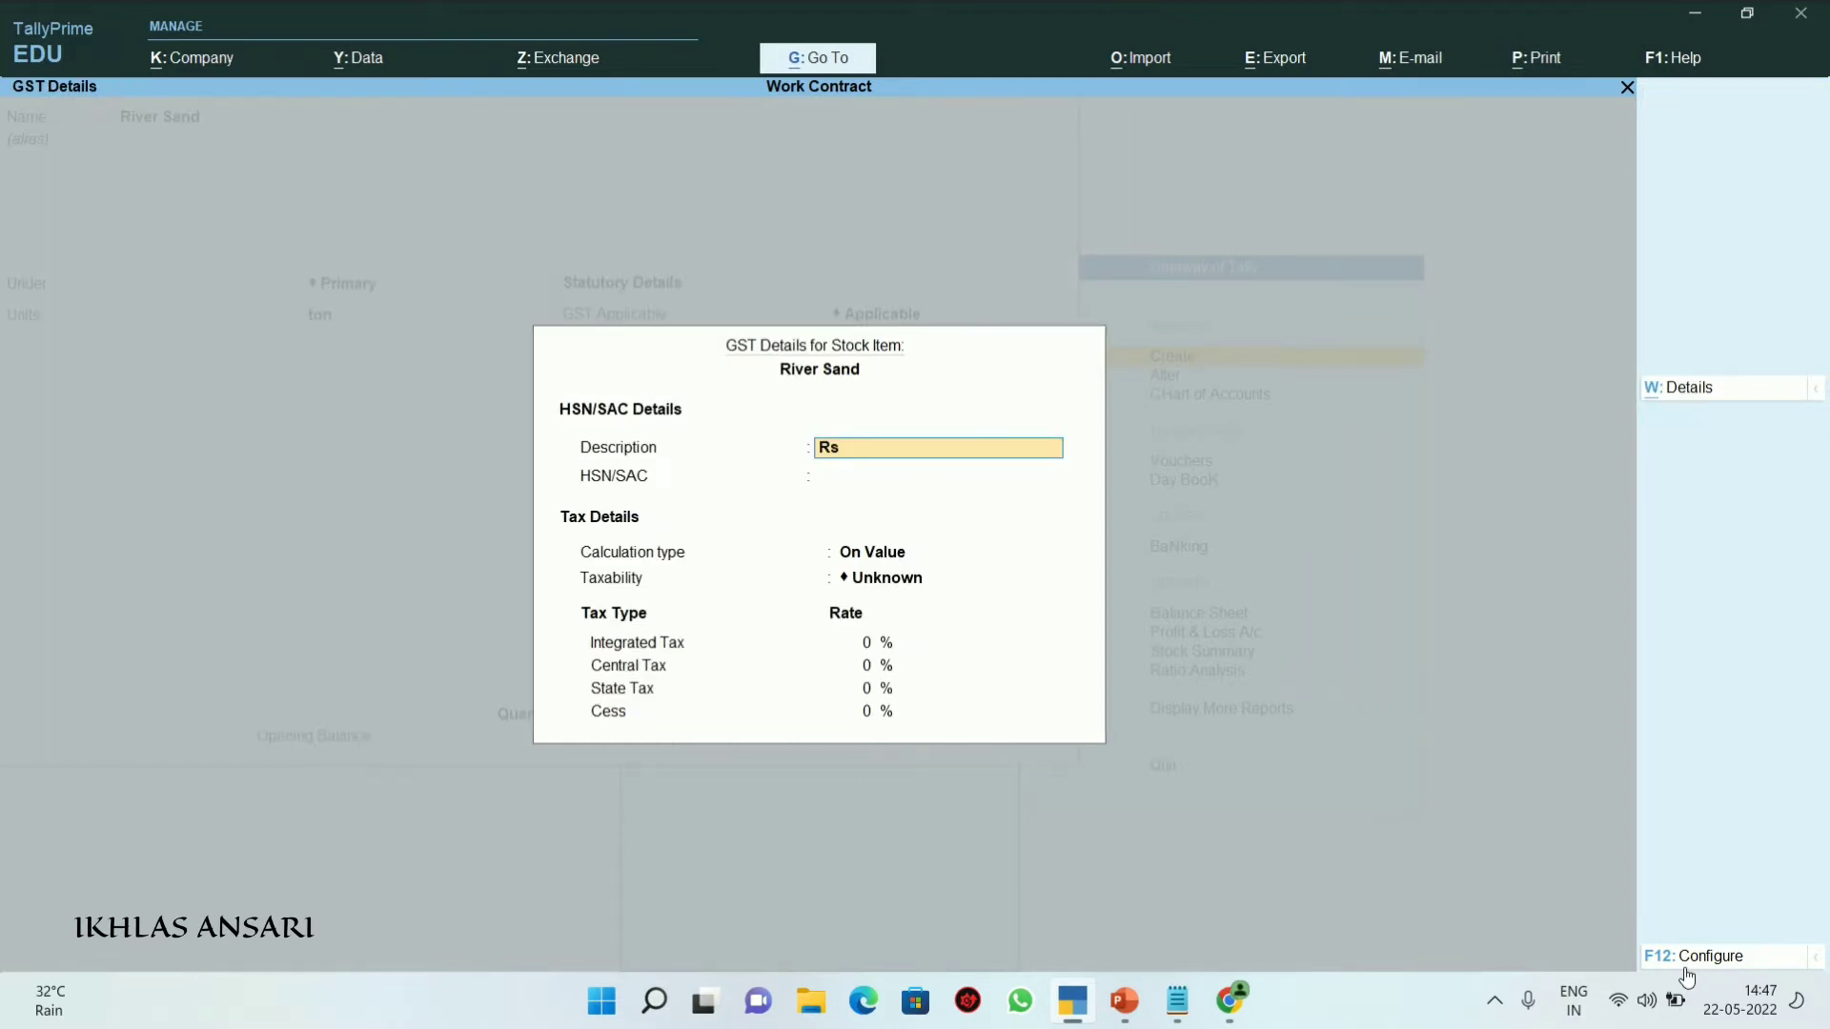
key("Return")
type("1234567")
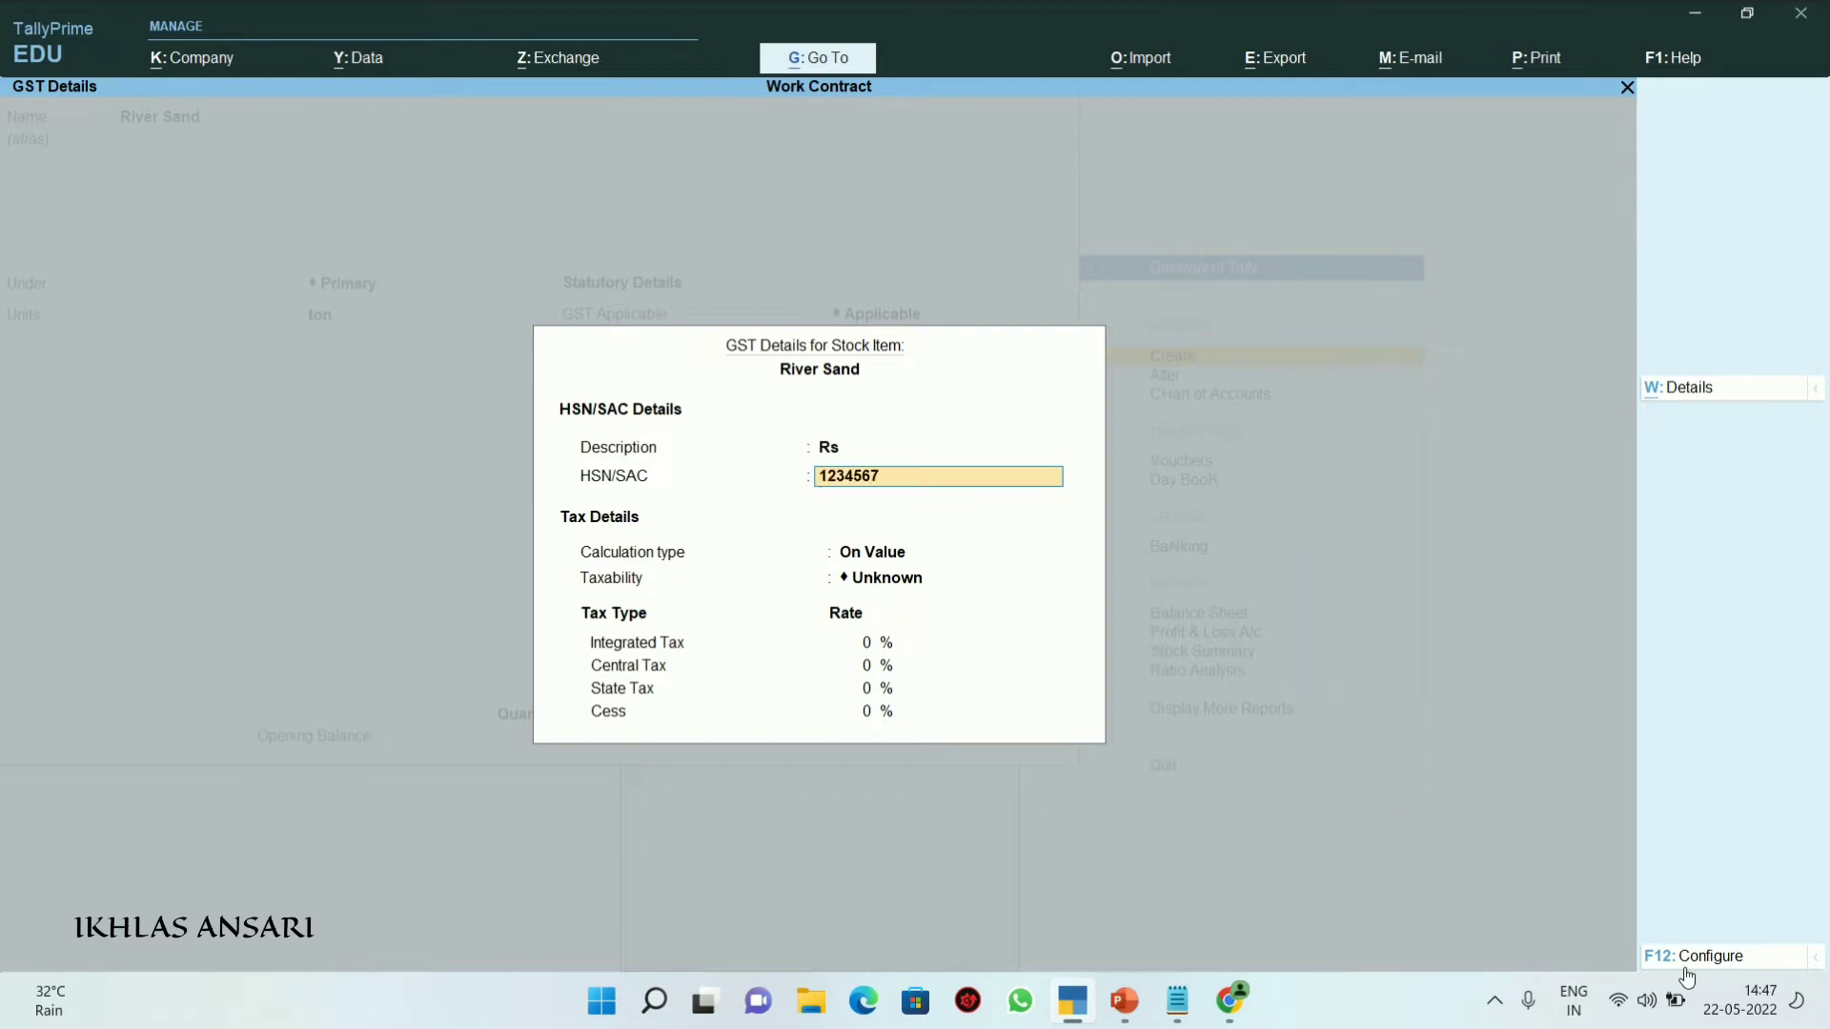
key("Return")
key("Return")
key("Down")
key("Down")
key("Down")
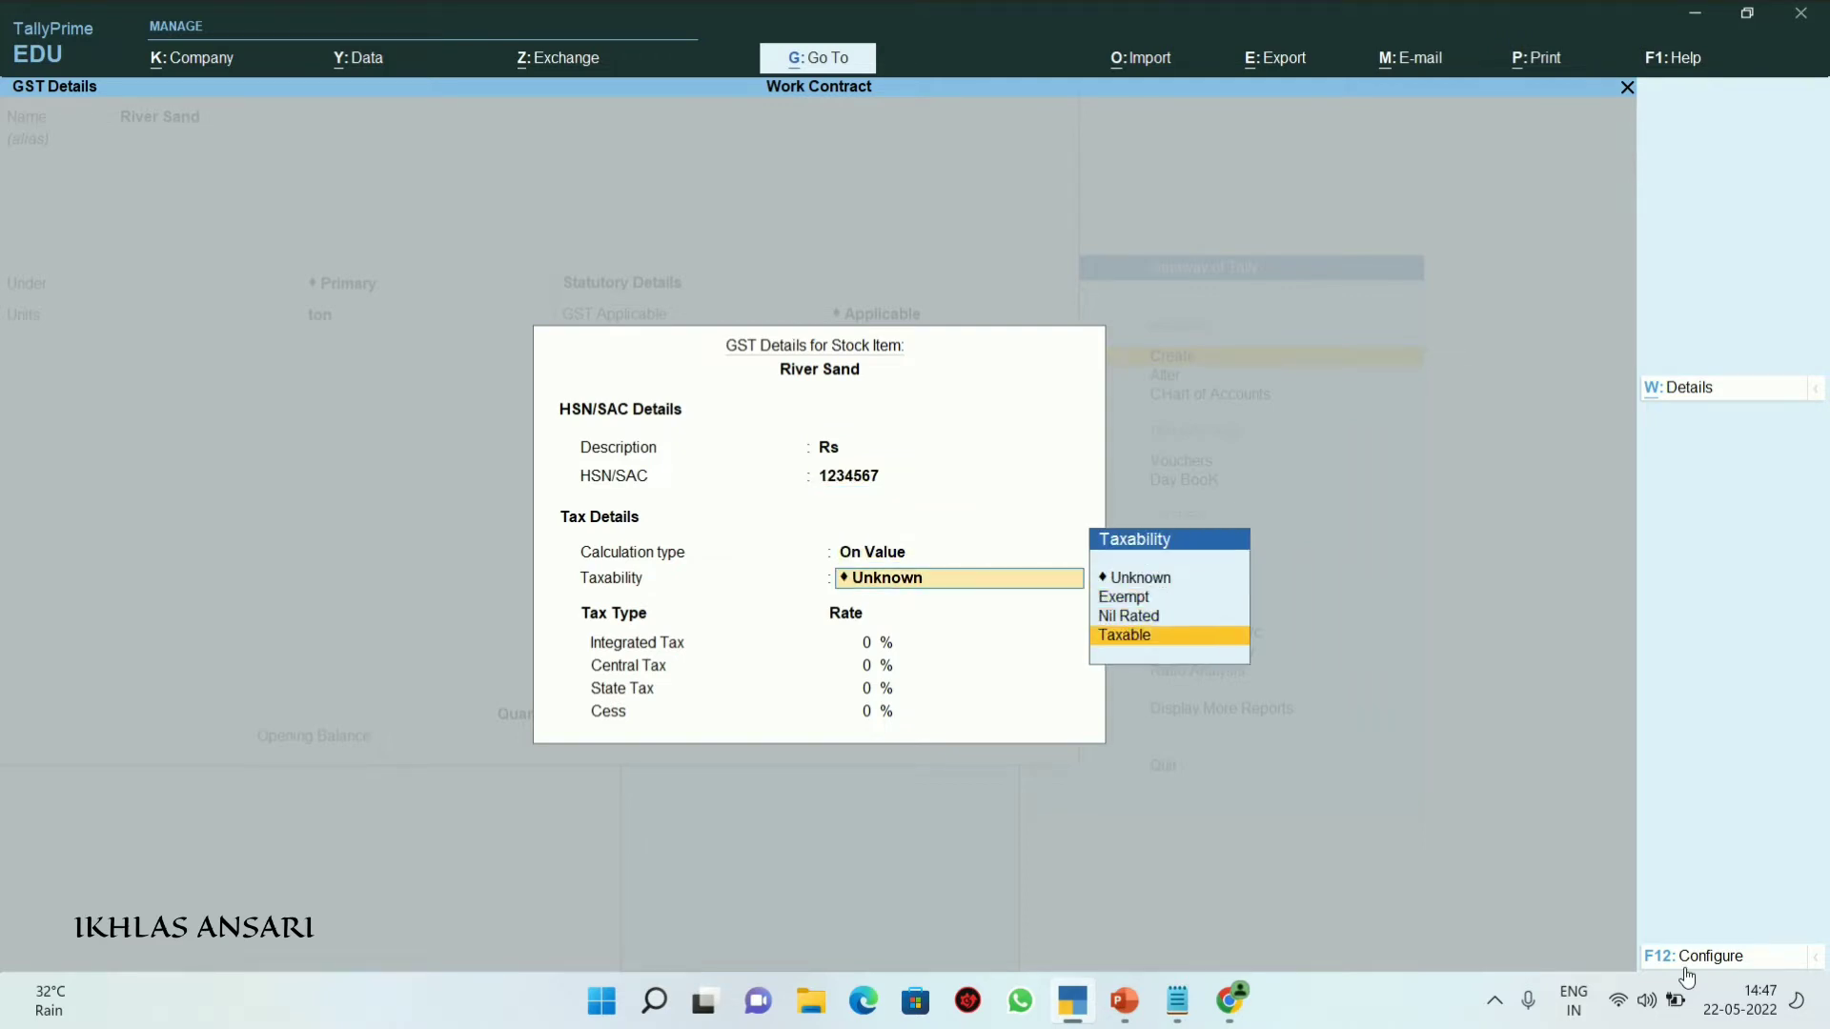
key("Return")
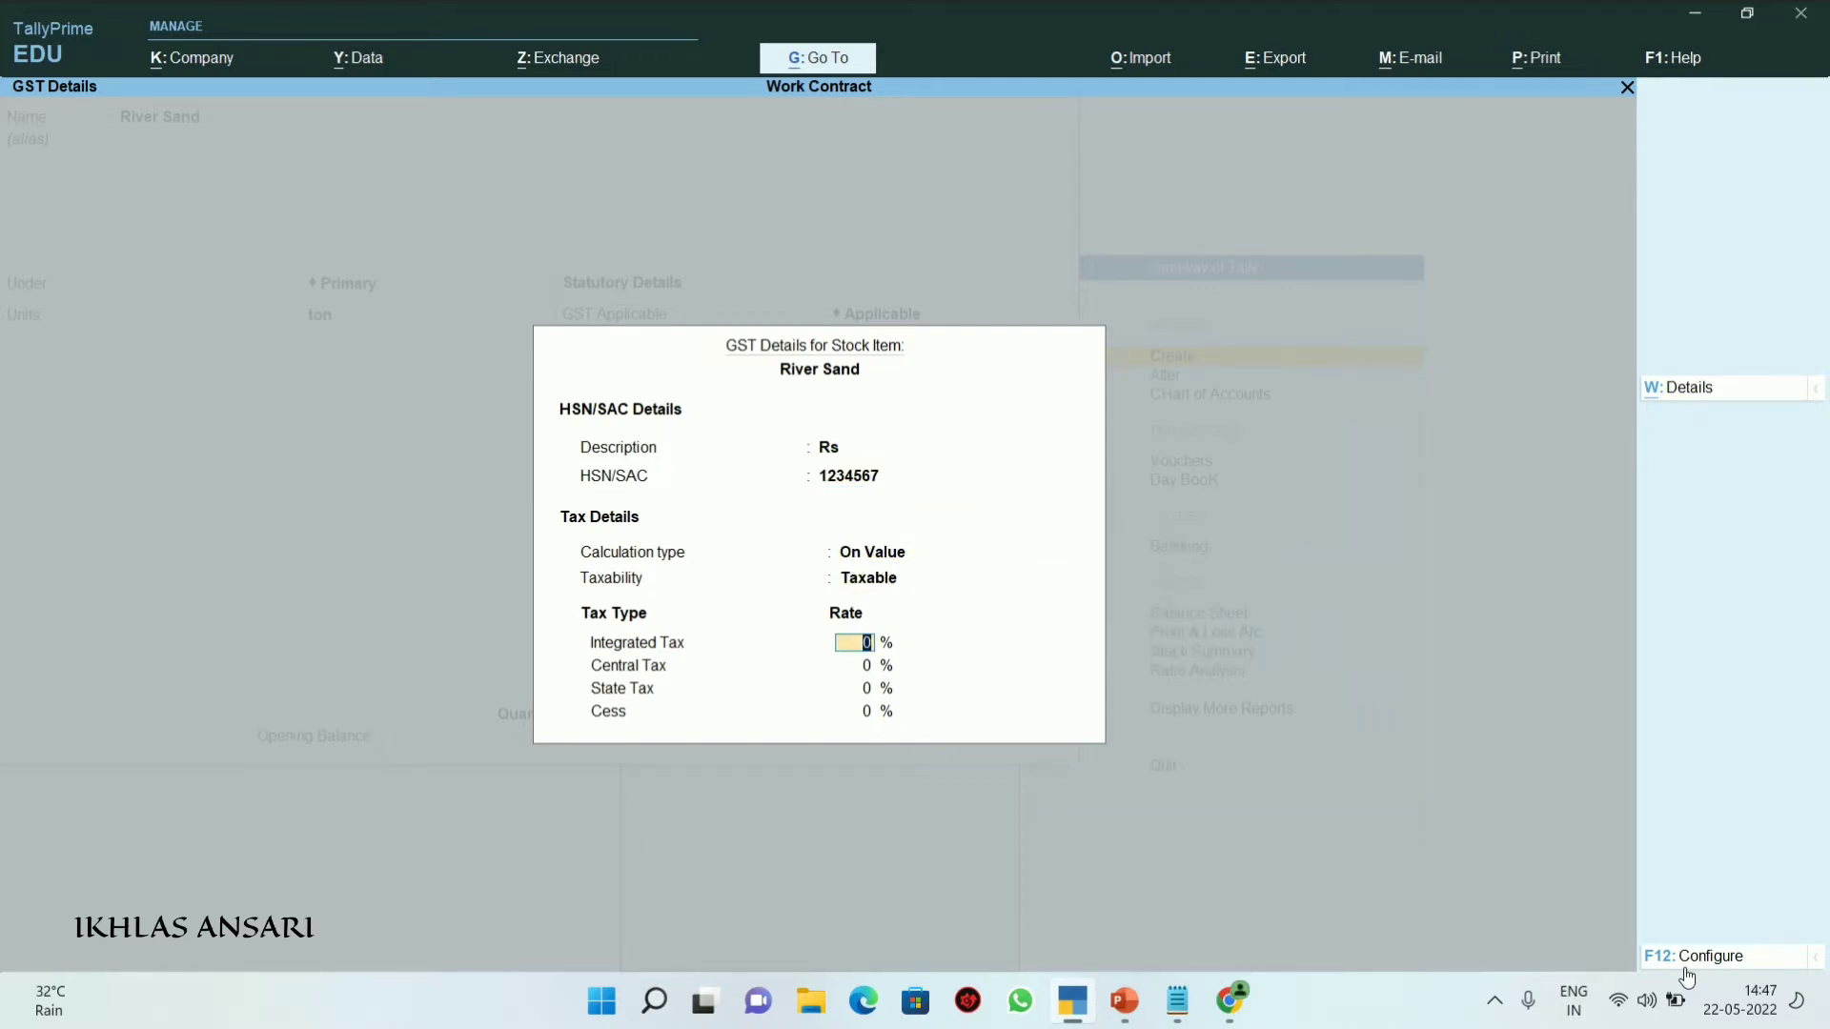
type("18")
key("BackSpace")
key("BackSpace")
type("5")
key("Return")
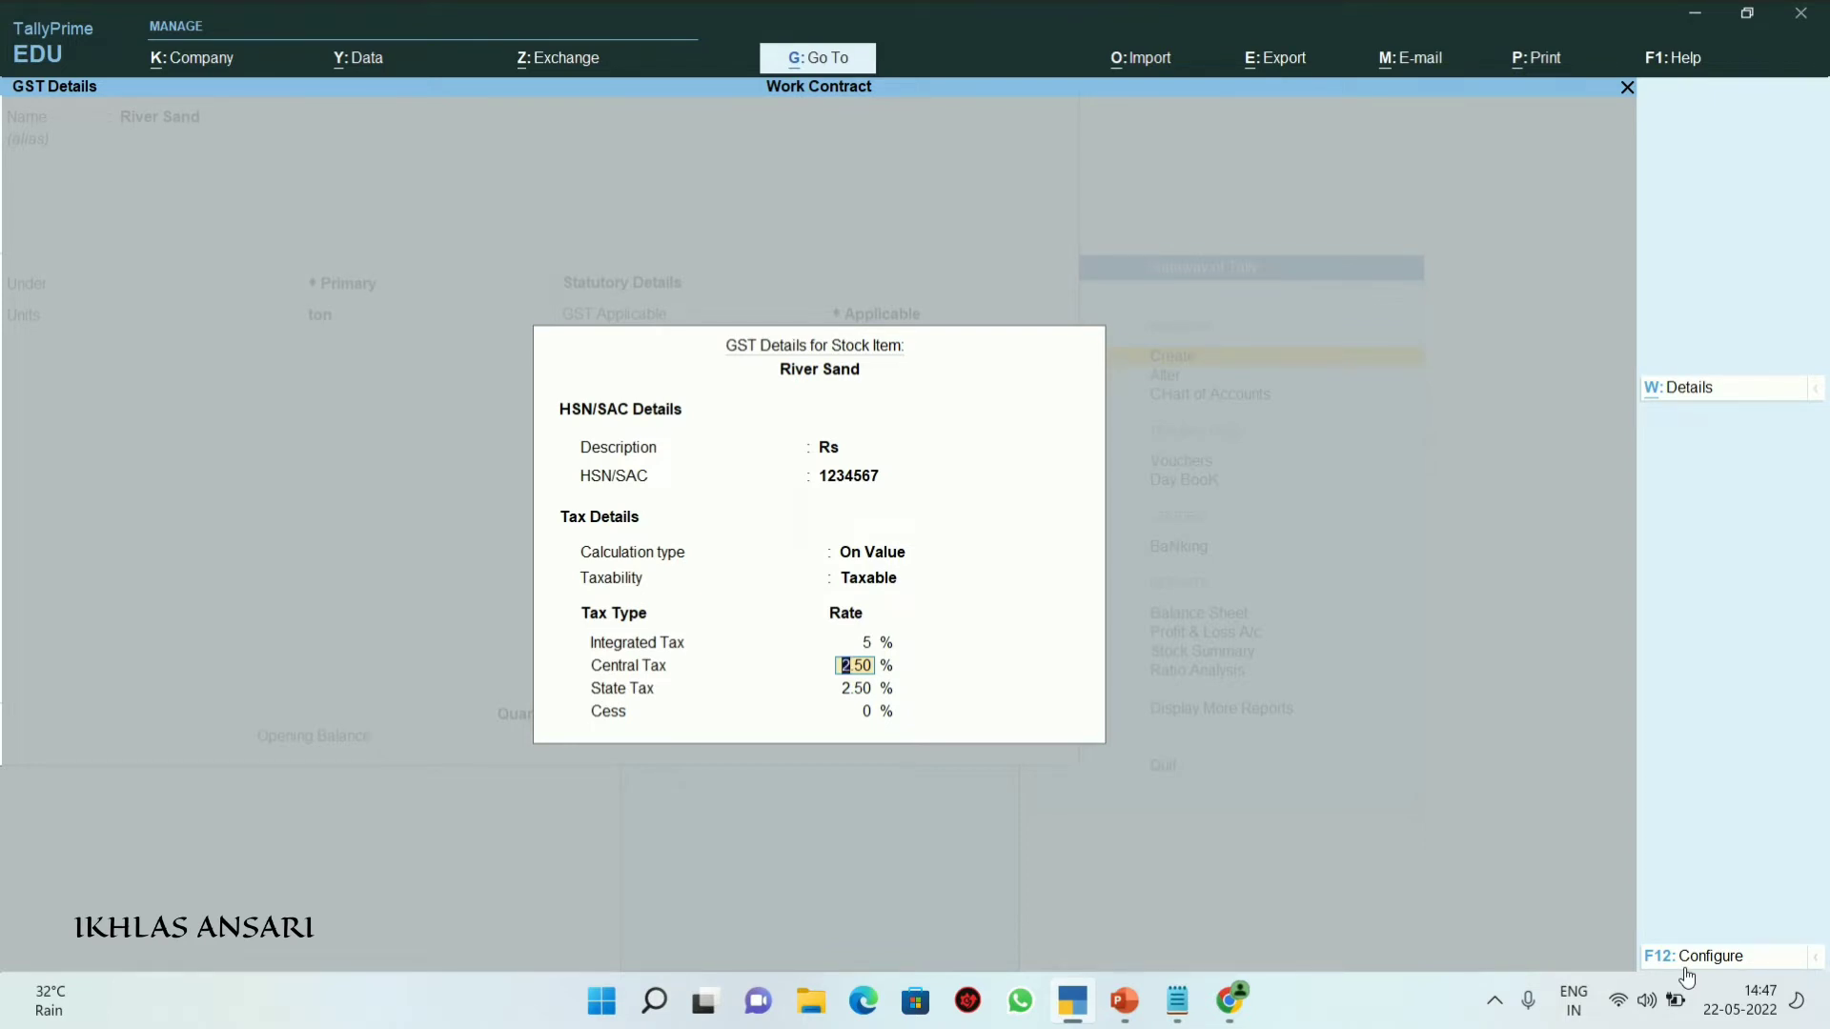
key("Return")
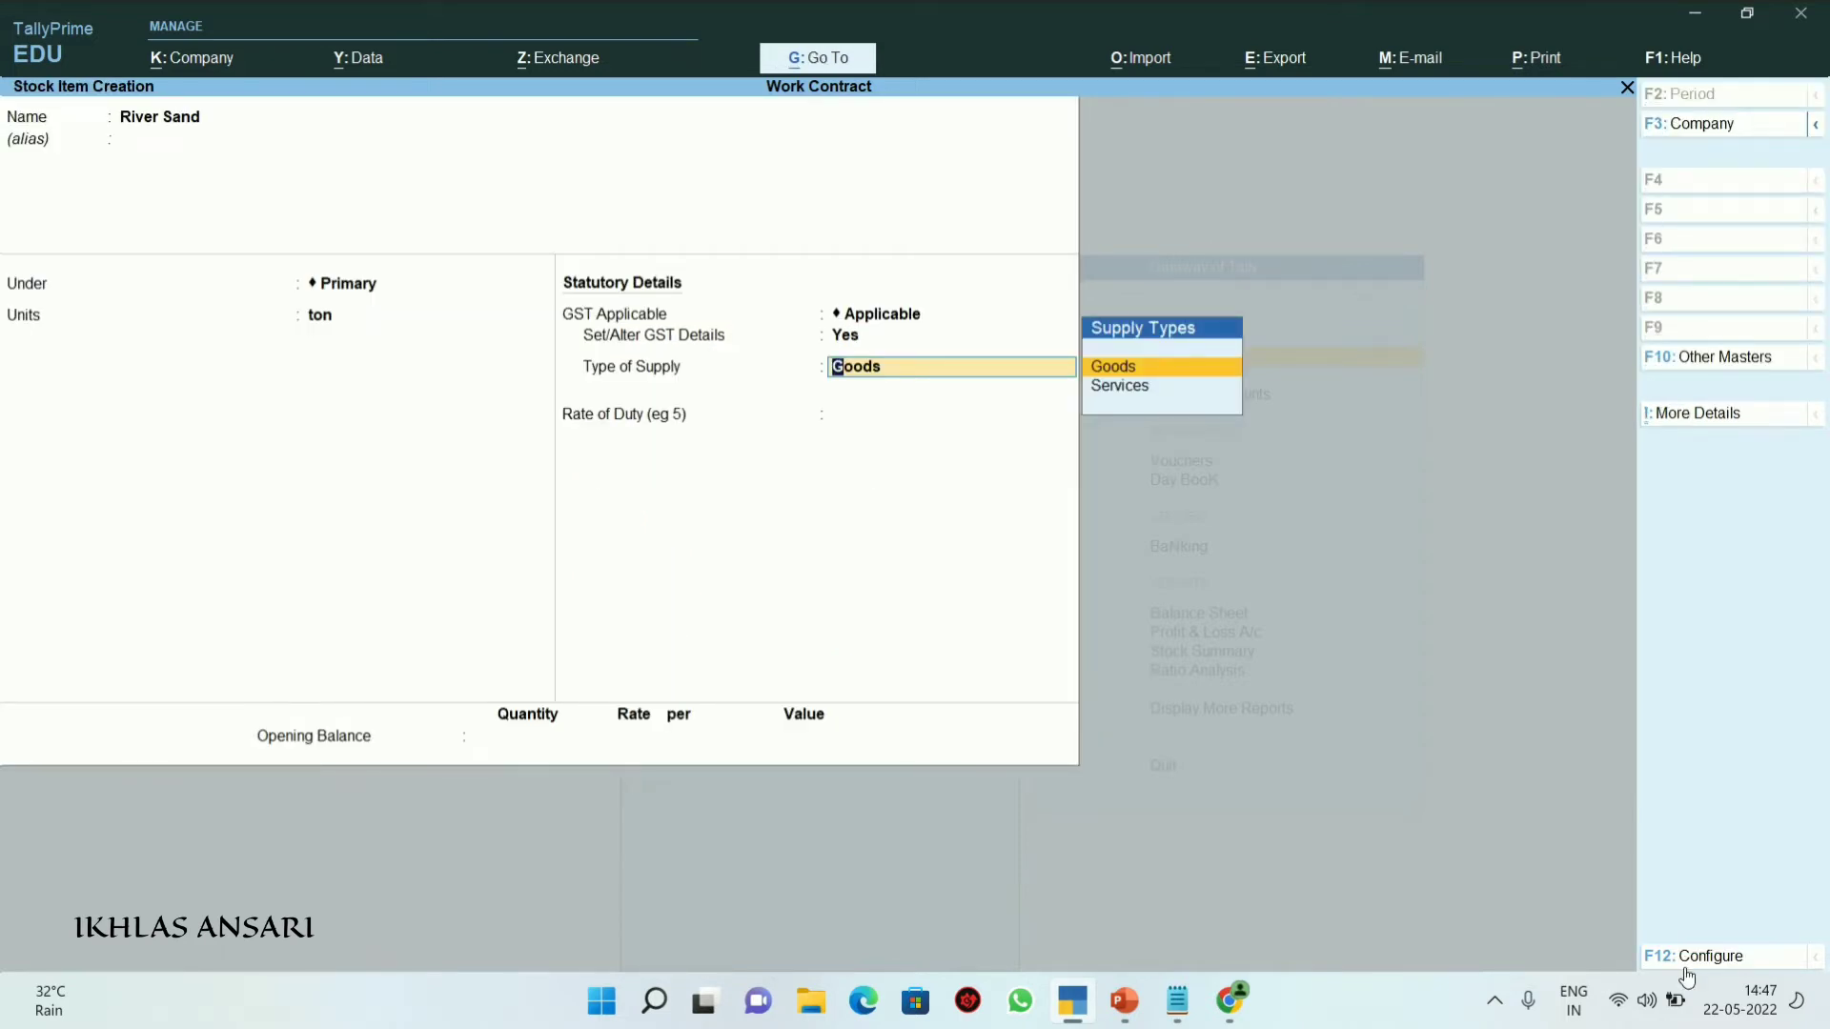
key("Return")
key("Return")
Name the new stock item 'Work Contract-Kingston Building'
type("Wo")
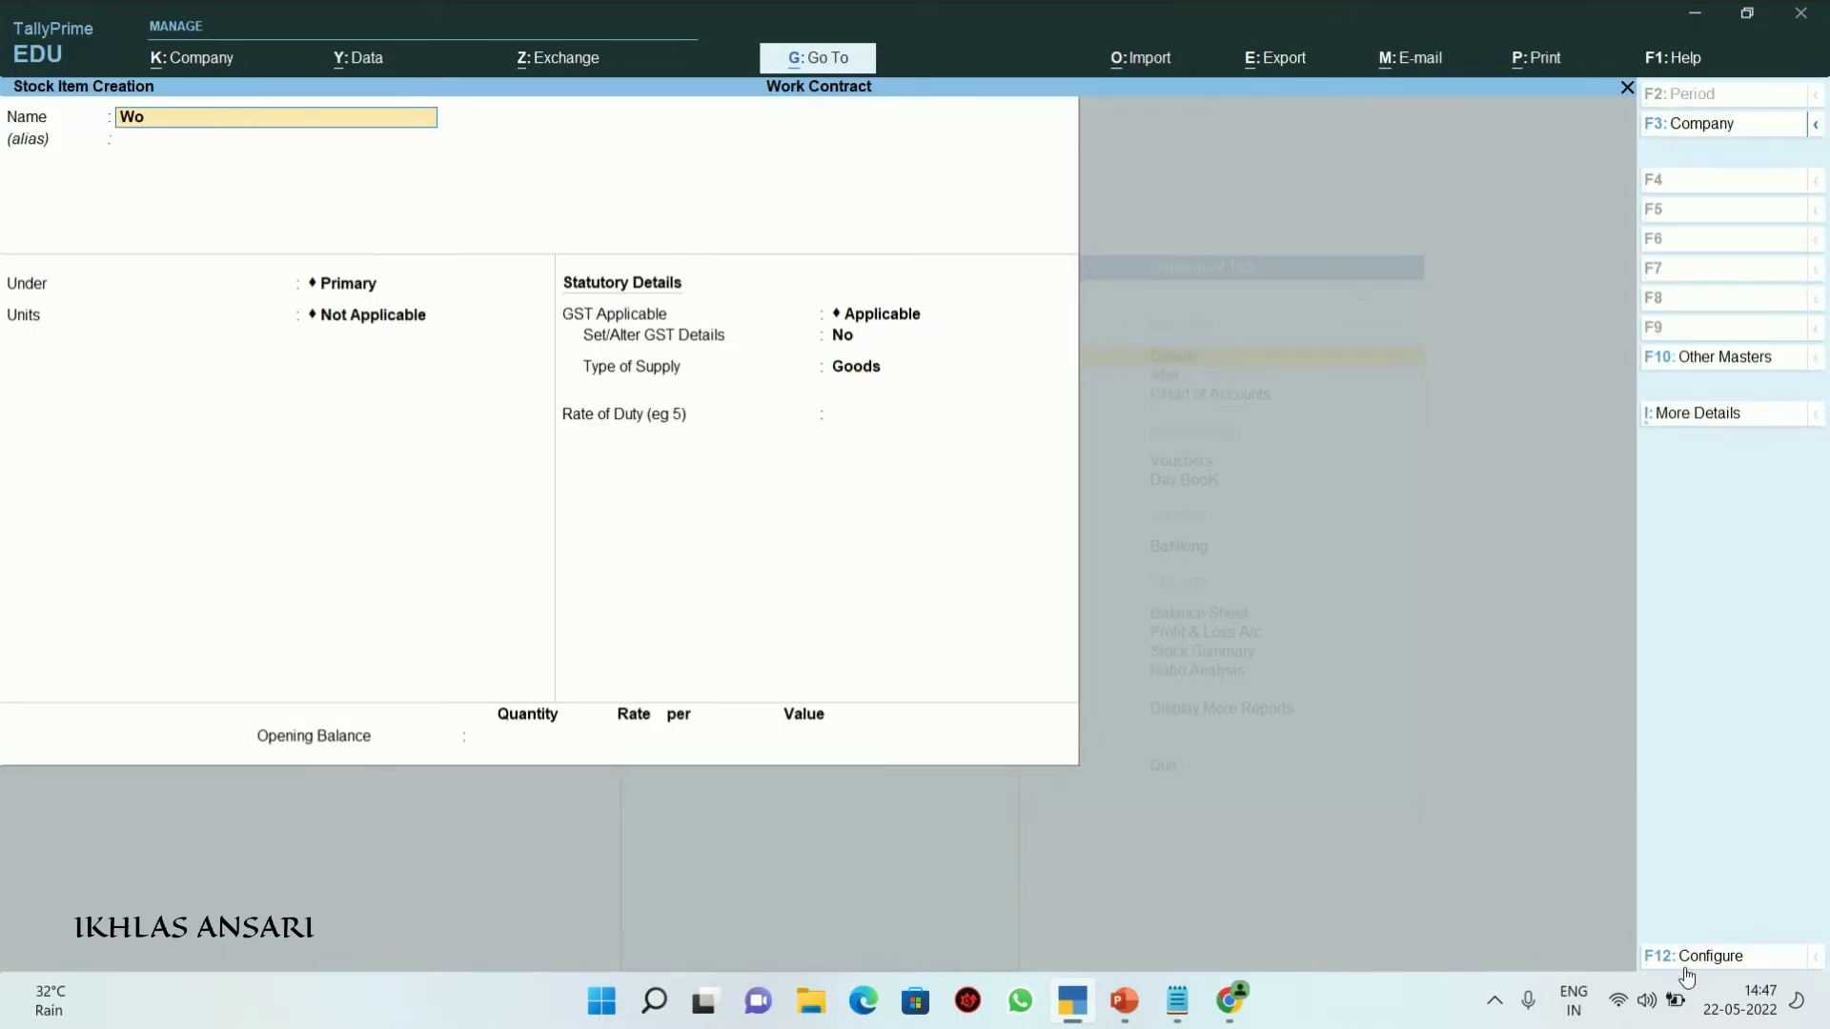
type("rk Contracy")
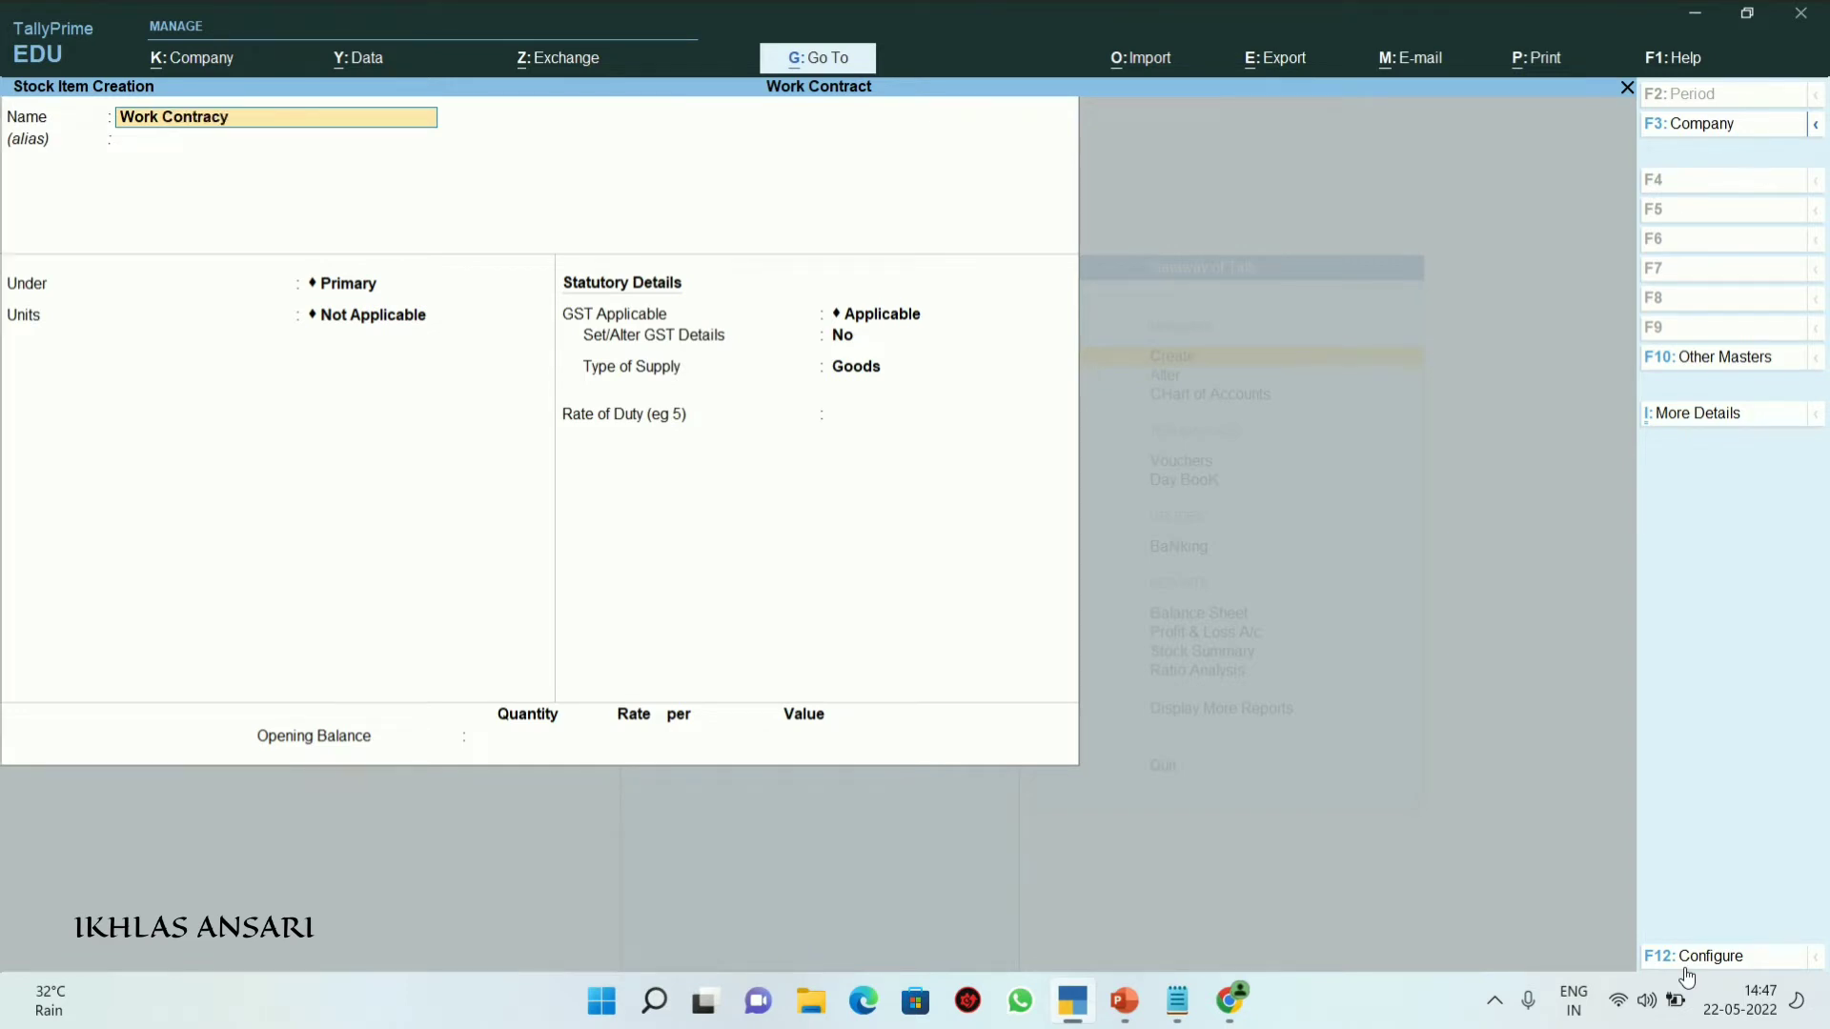
key("BackSpace")
type("t")
type("-Kingstron")
key("BackSpace")
key("BackSpace")
type("on")
type(" Buidi")
key("BackSpace")
key("BackSpace")
type("lding")
key("Return")
key("Return")
Place the item under Primary with unit nos and GST applicable
key("Down")
key("Down")
key("Down")
key("Up")
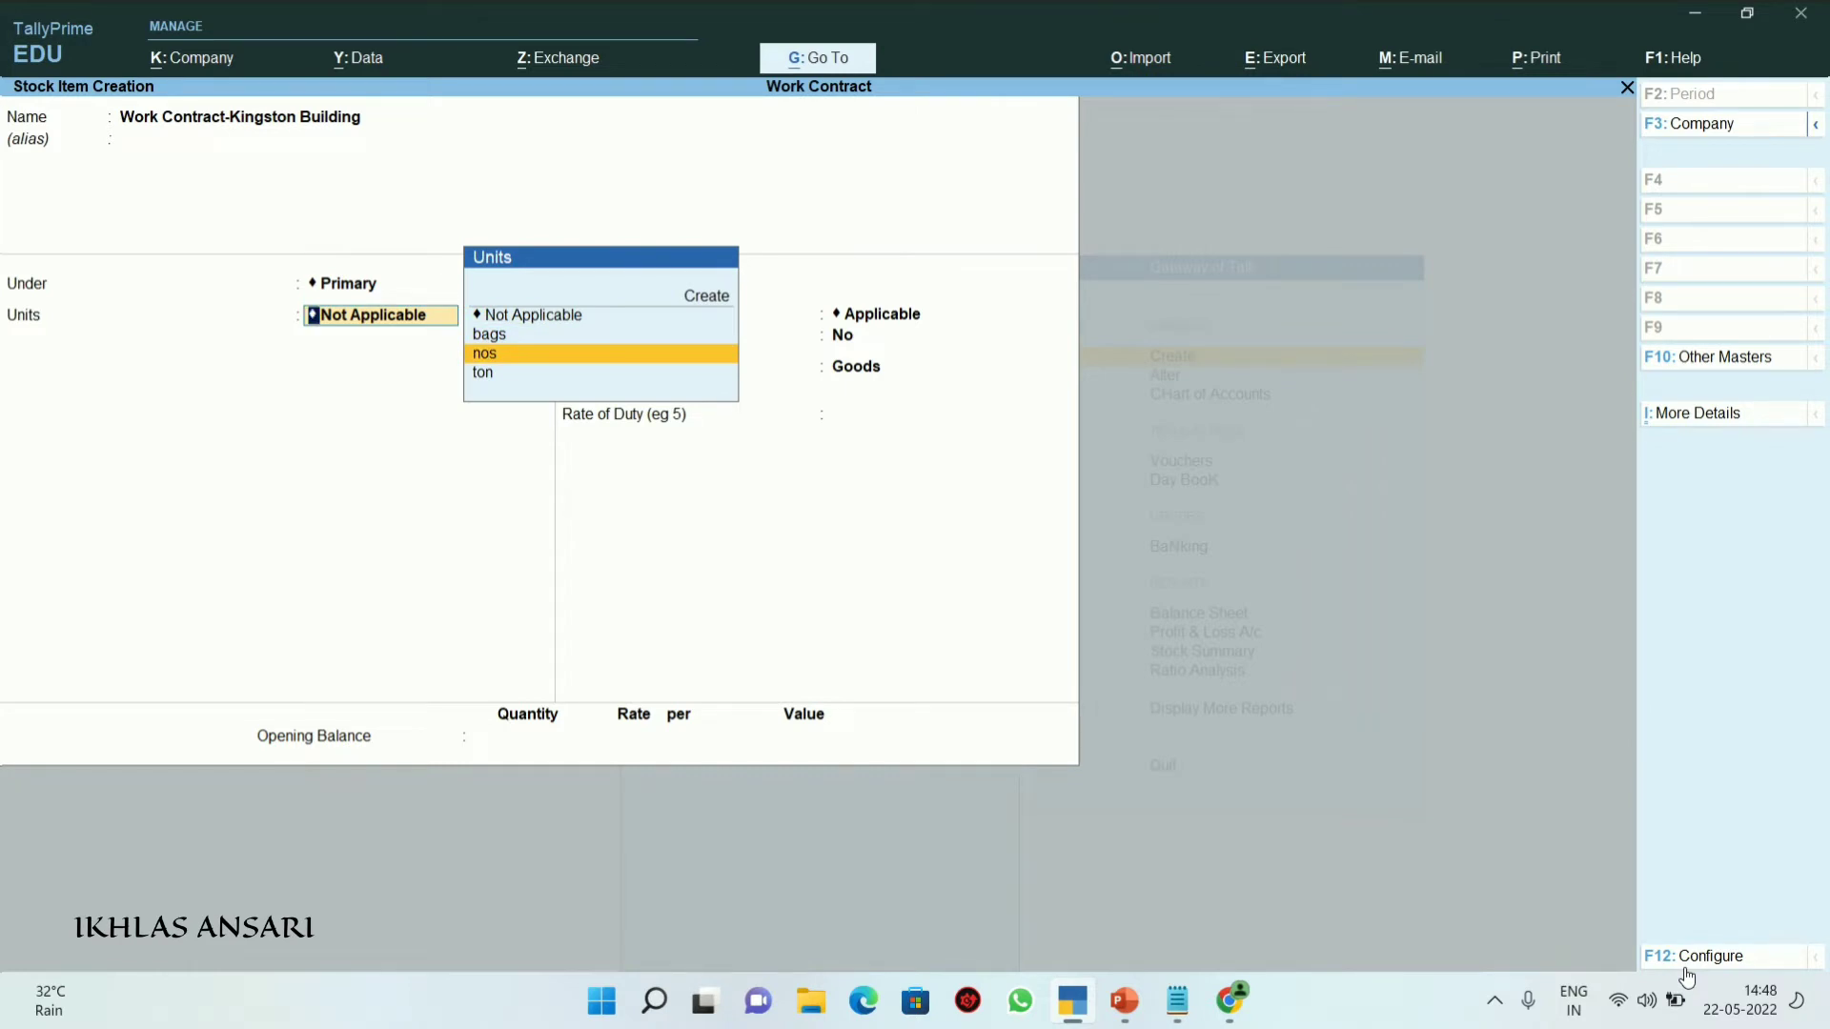
key("Return")
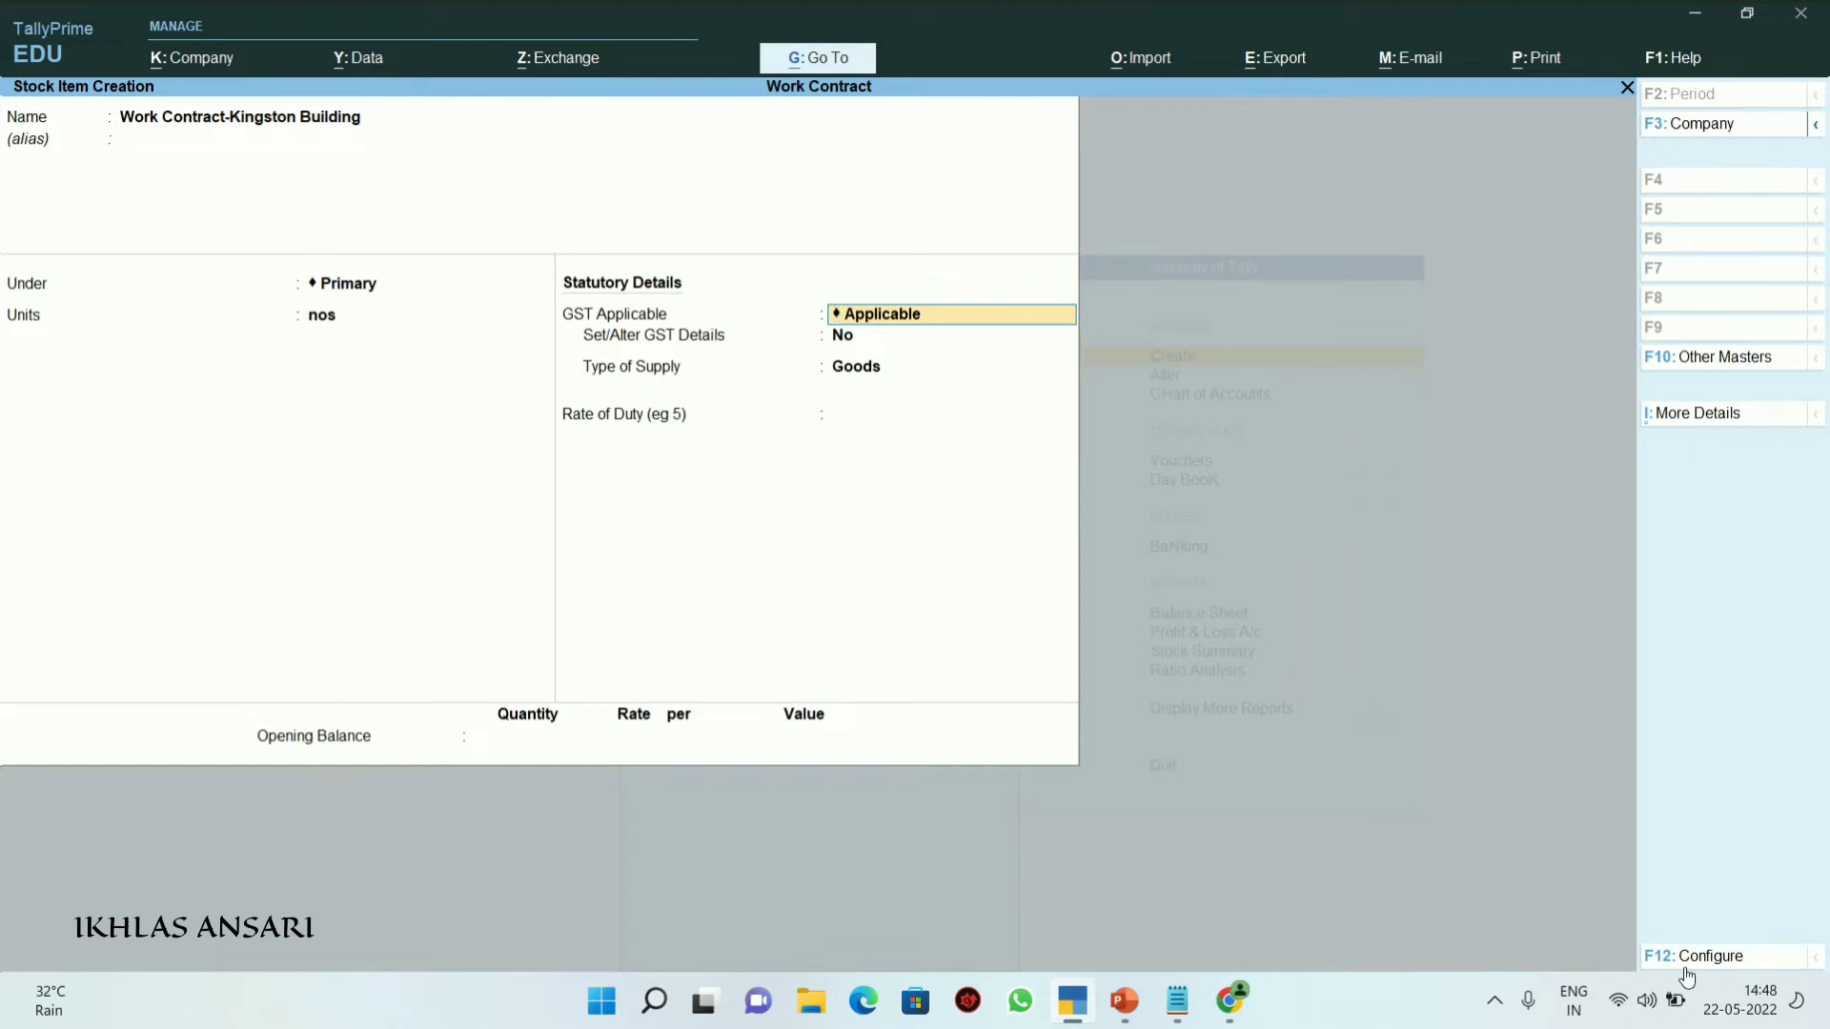
key("Return")
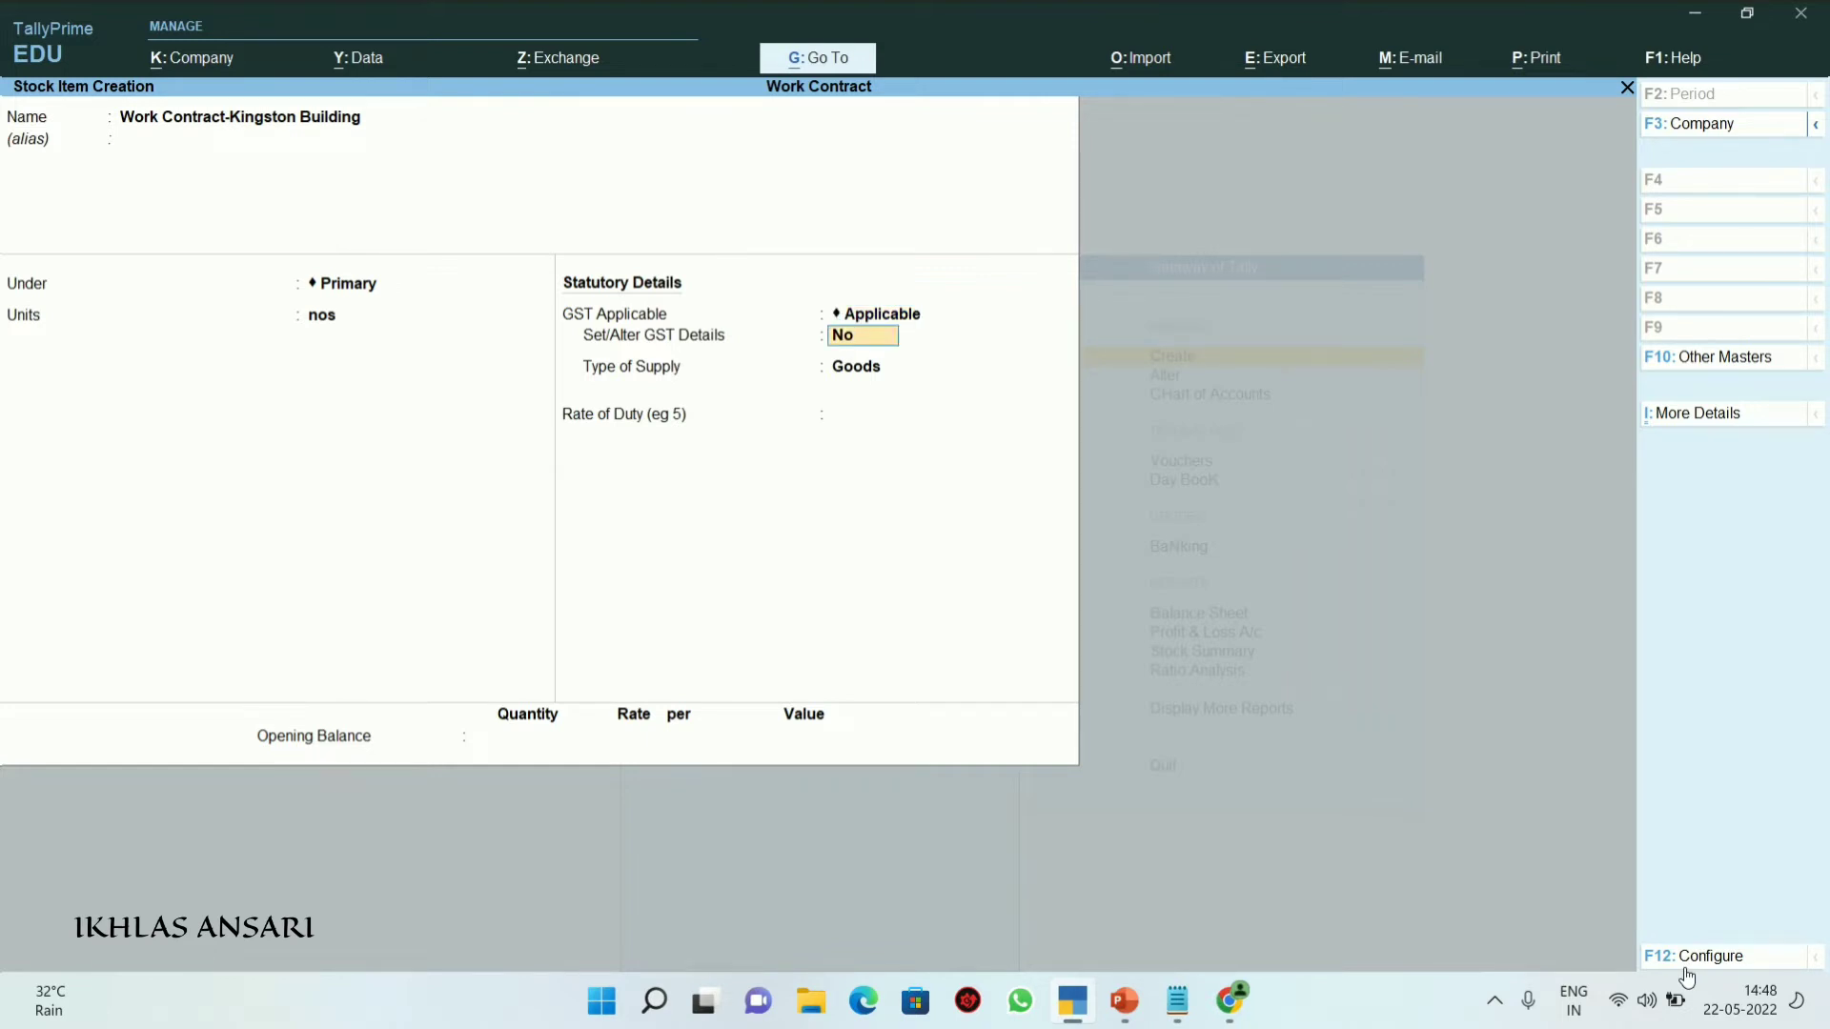
type("yes")
key("Return")
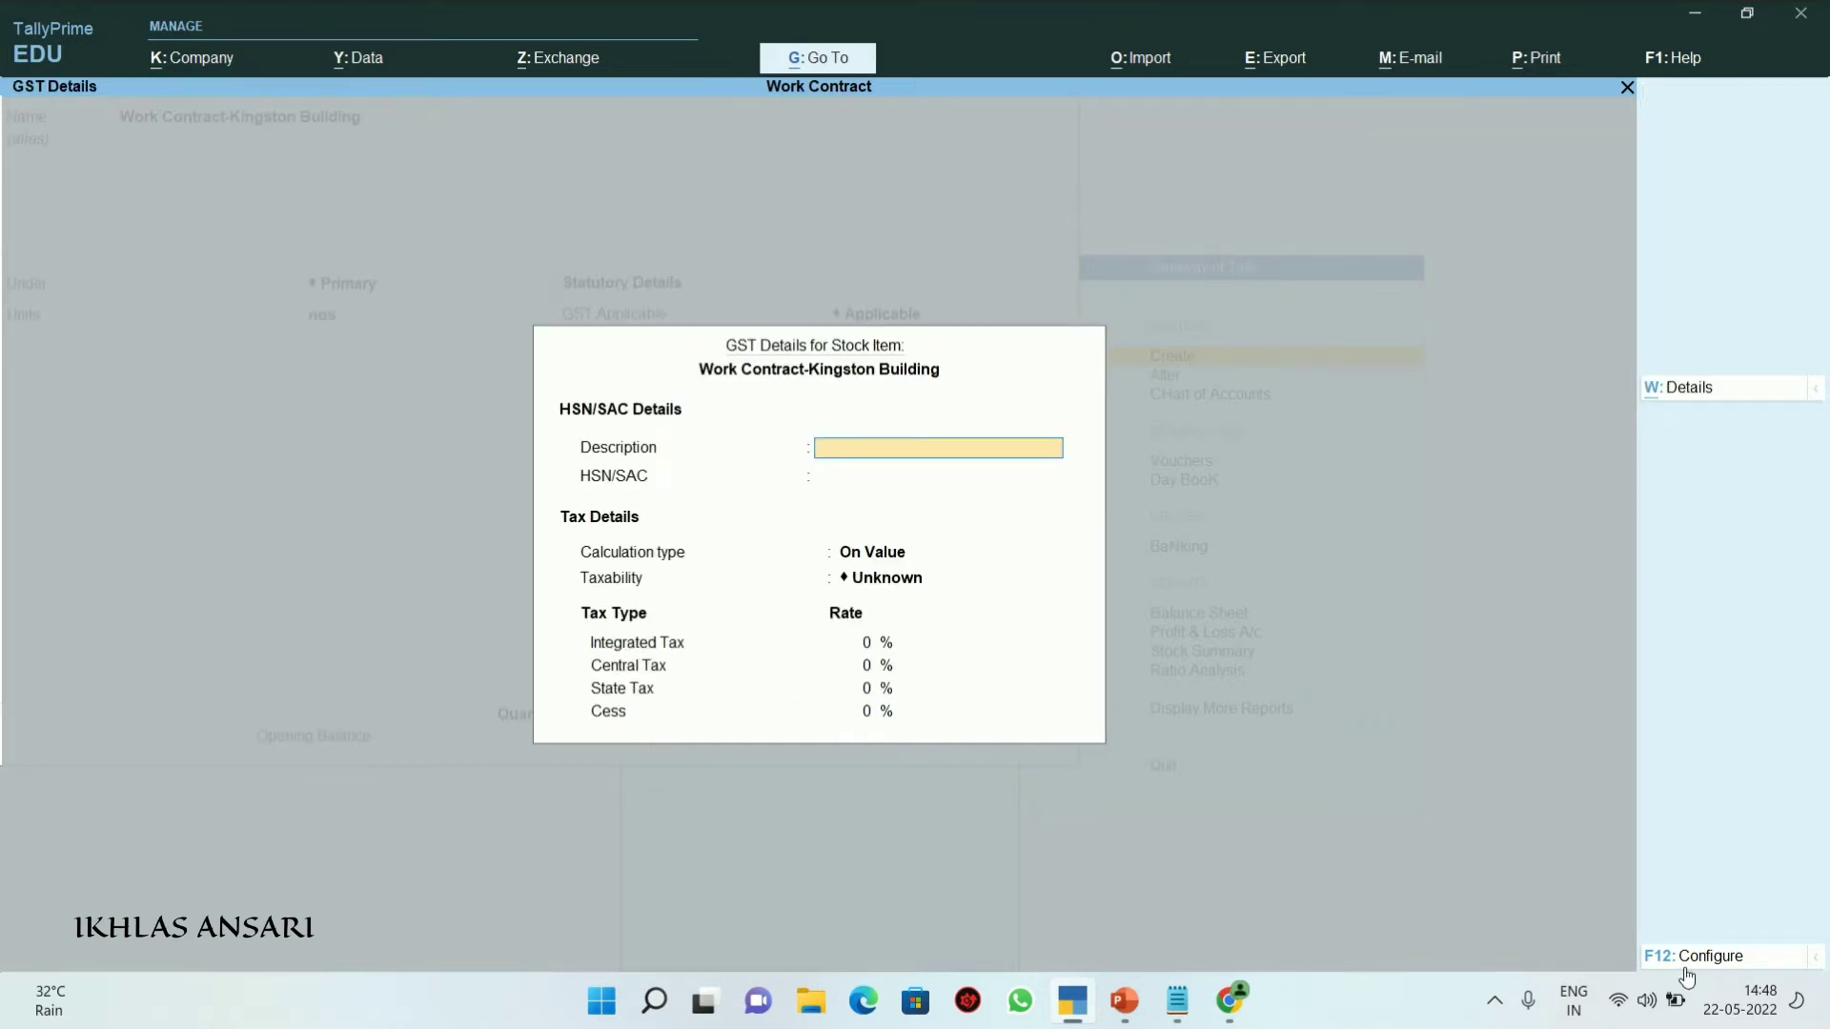
Set GST details: description Wc, HSN 1234567, Taxable at 18%, supply type Services
type("Wc")
key("Return")
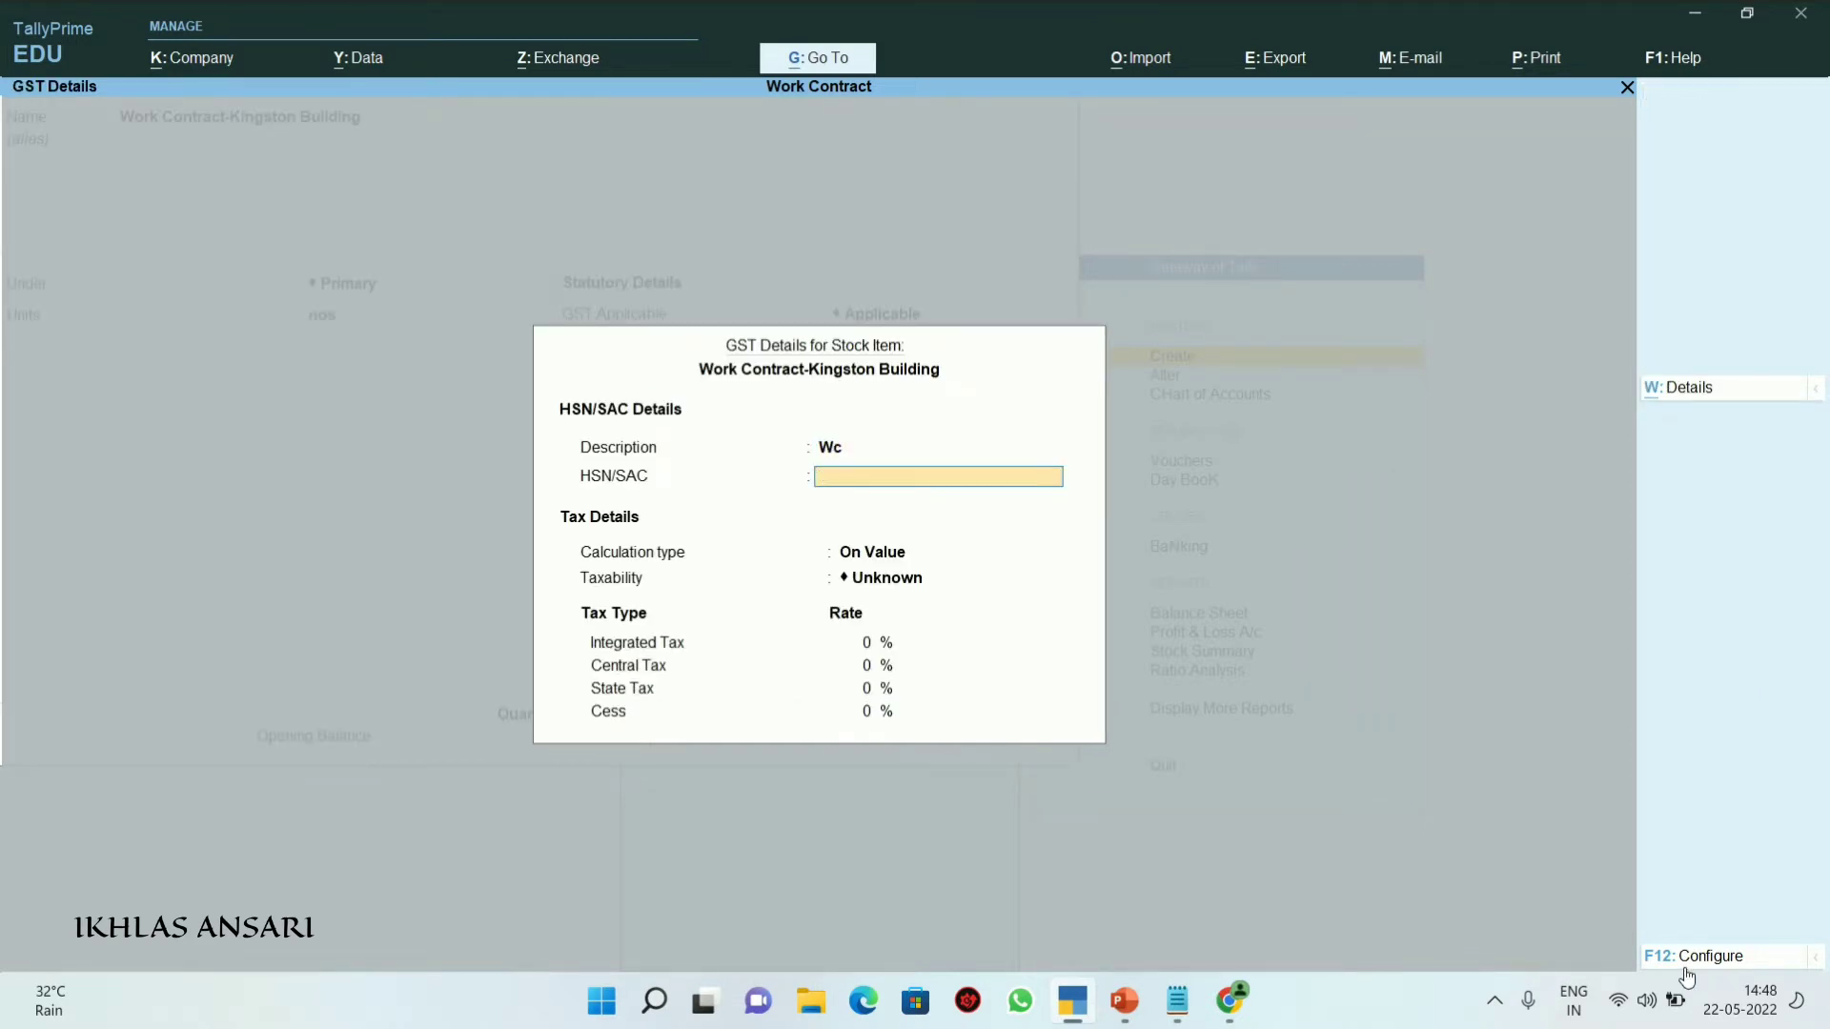
type("1234567")
key("Return")
key("Down")
key("Down")
key("Down")
key("Return")
type("18")
key("Return")
key("ctrl+a")
key("Down")
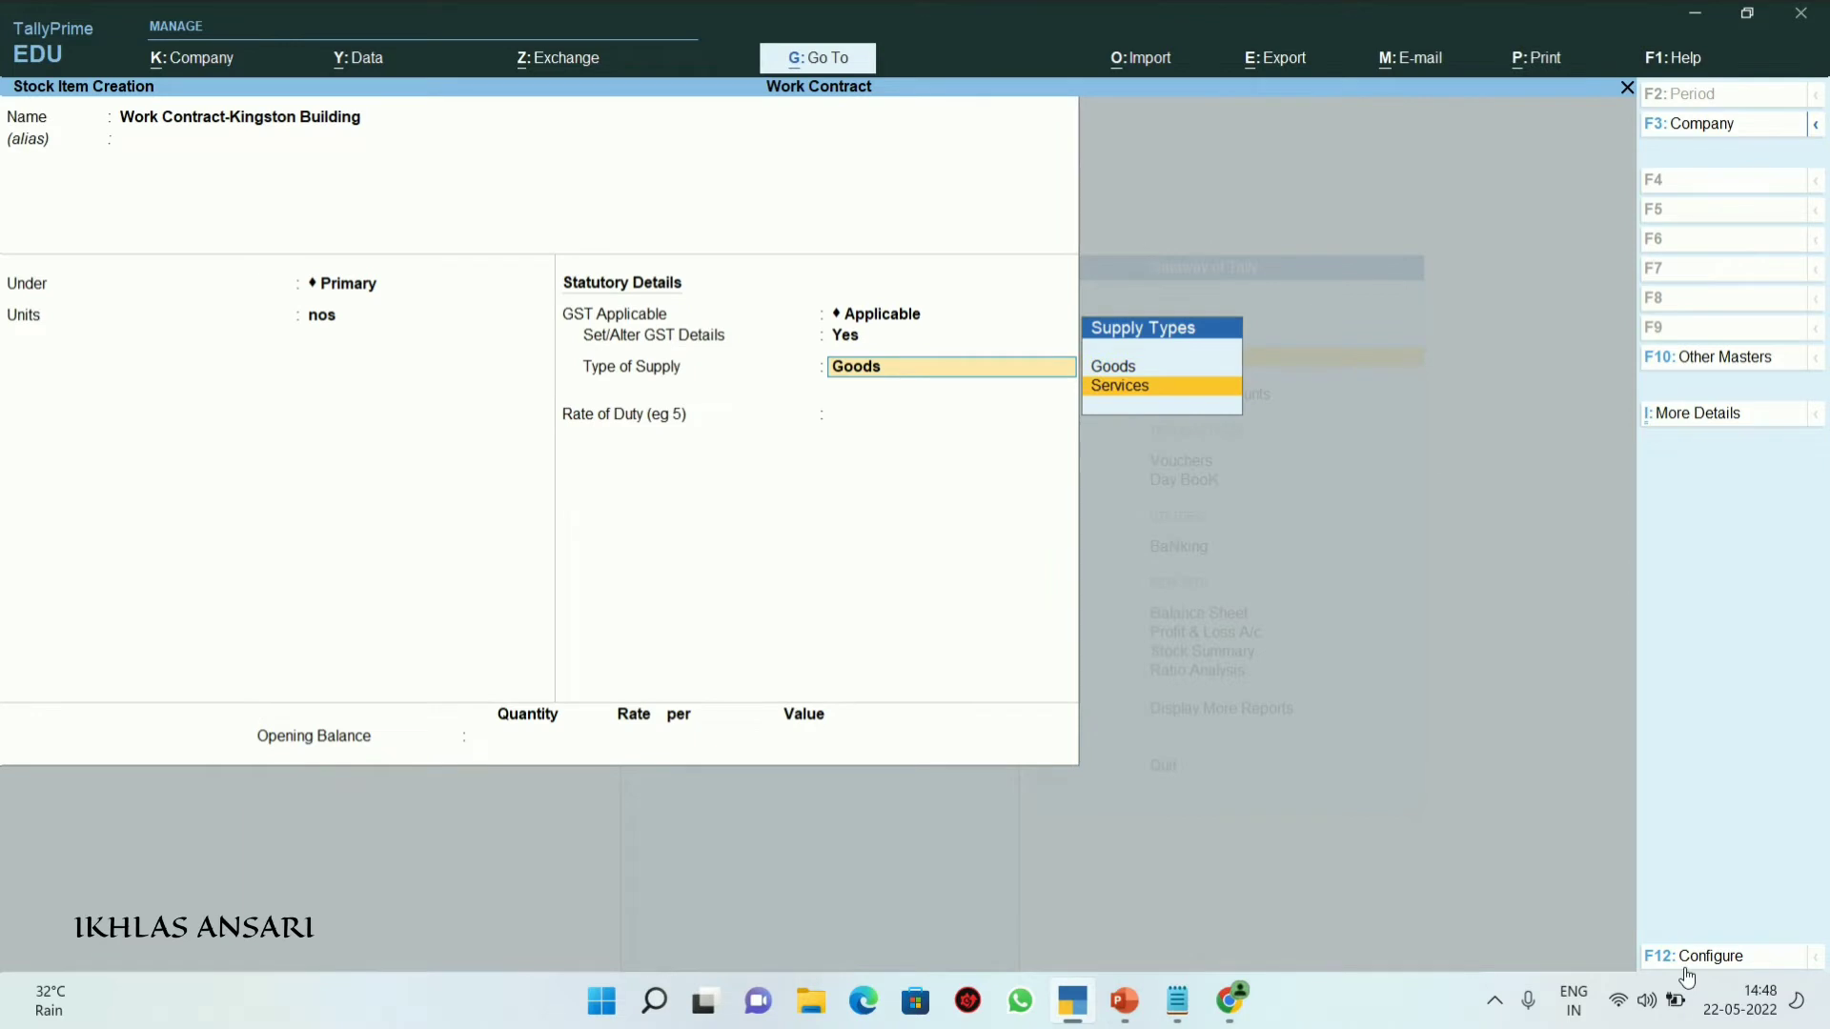
key("Return")
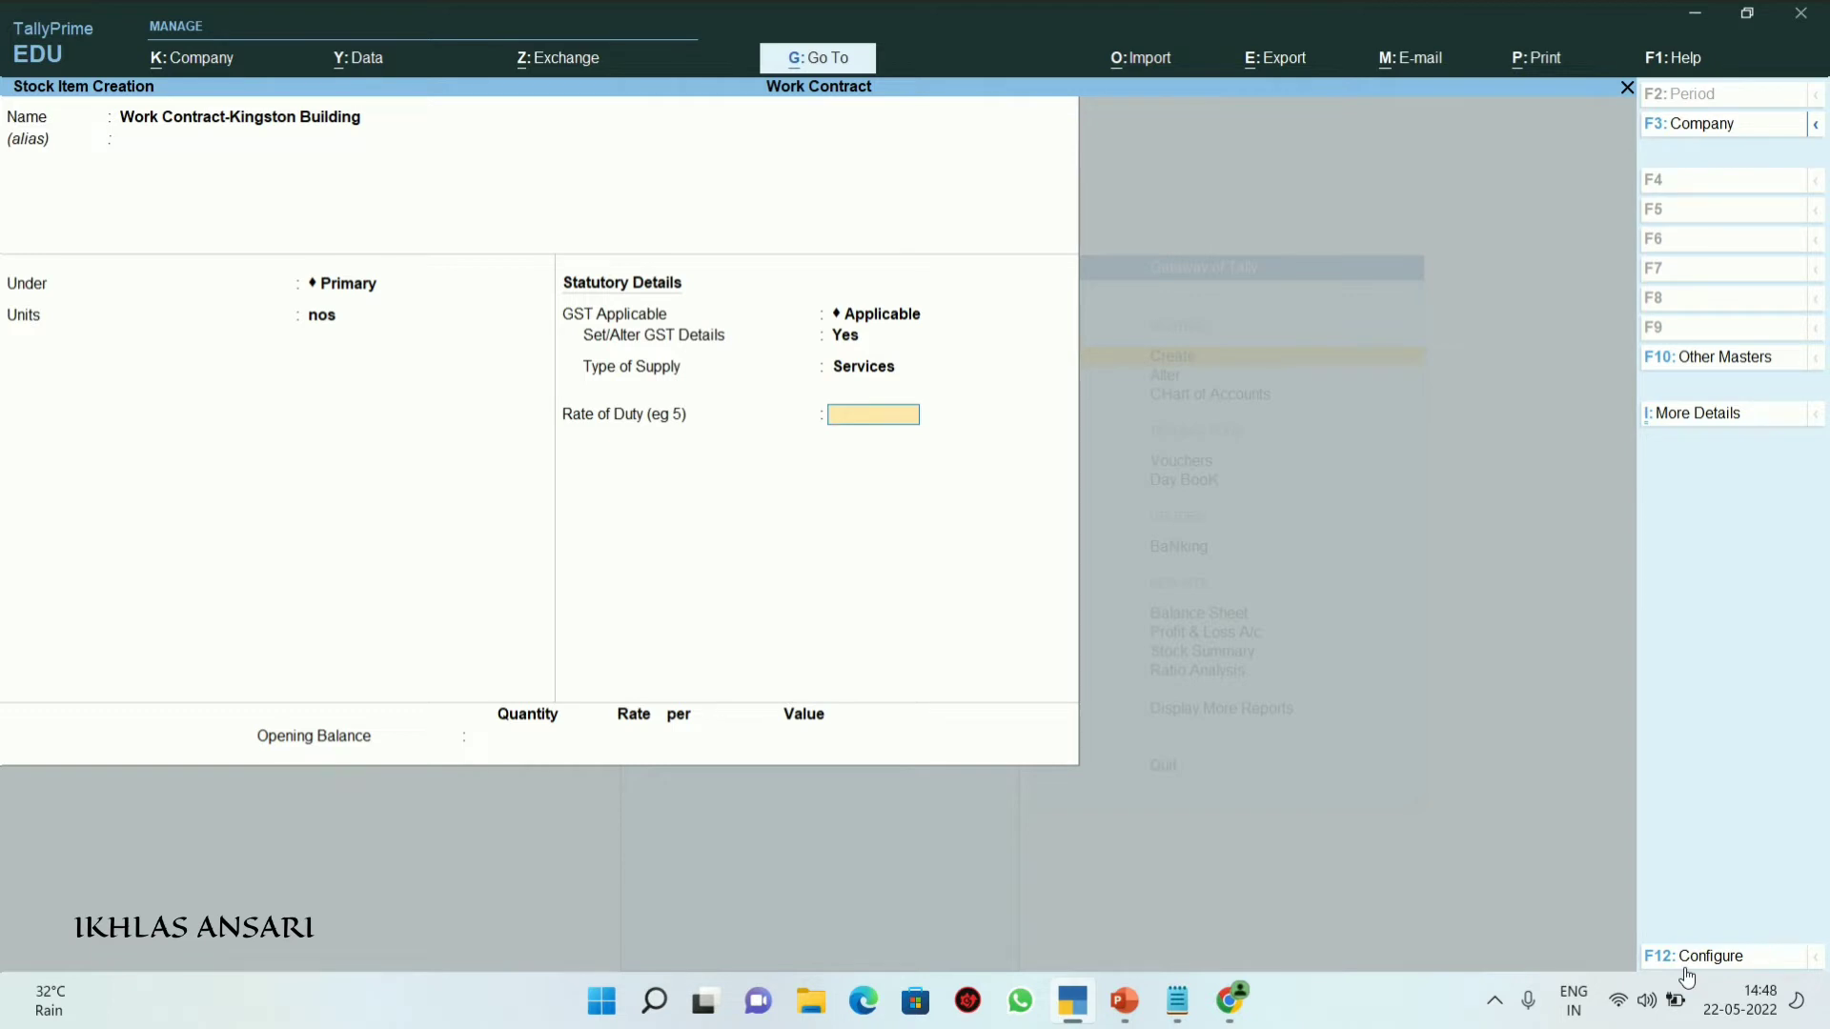
Leave the rate of duty at 0 and save the Work Contract-Kingston Building item
key("Return")
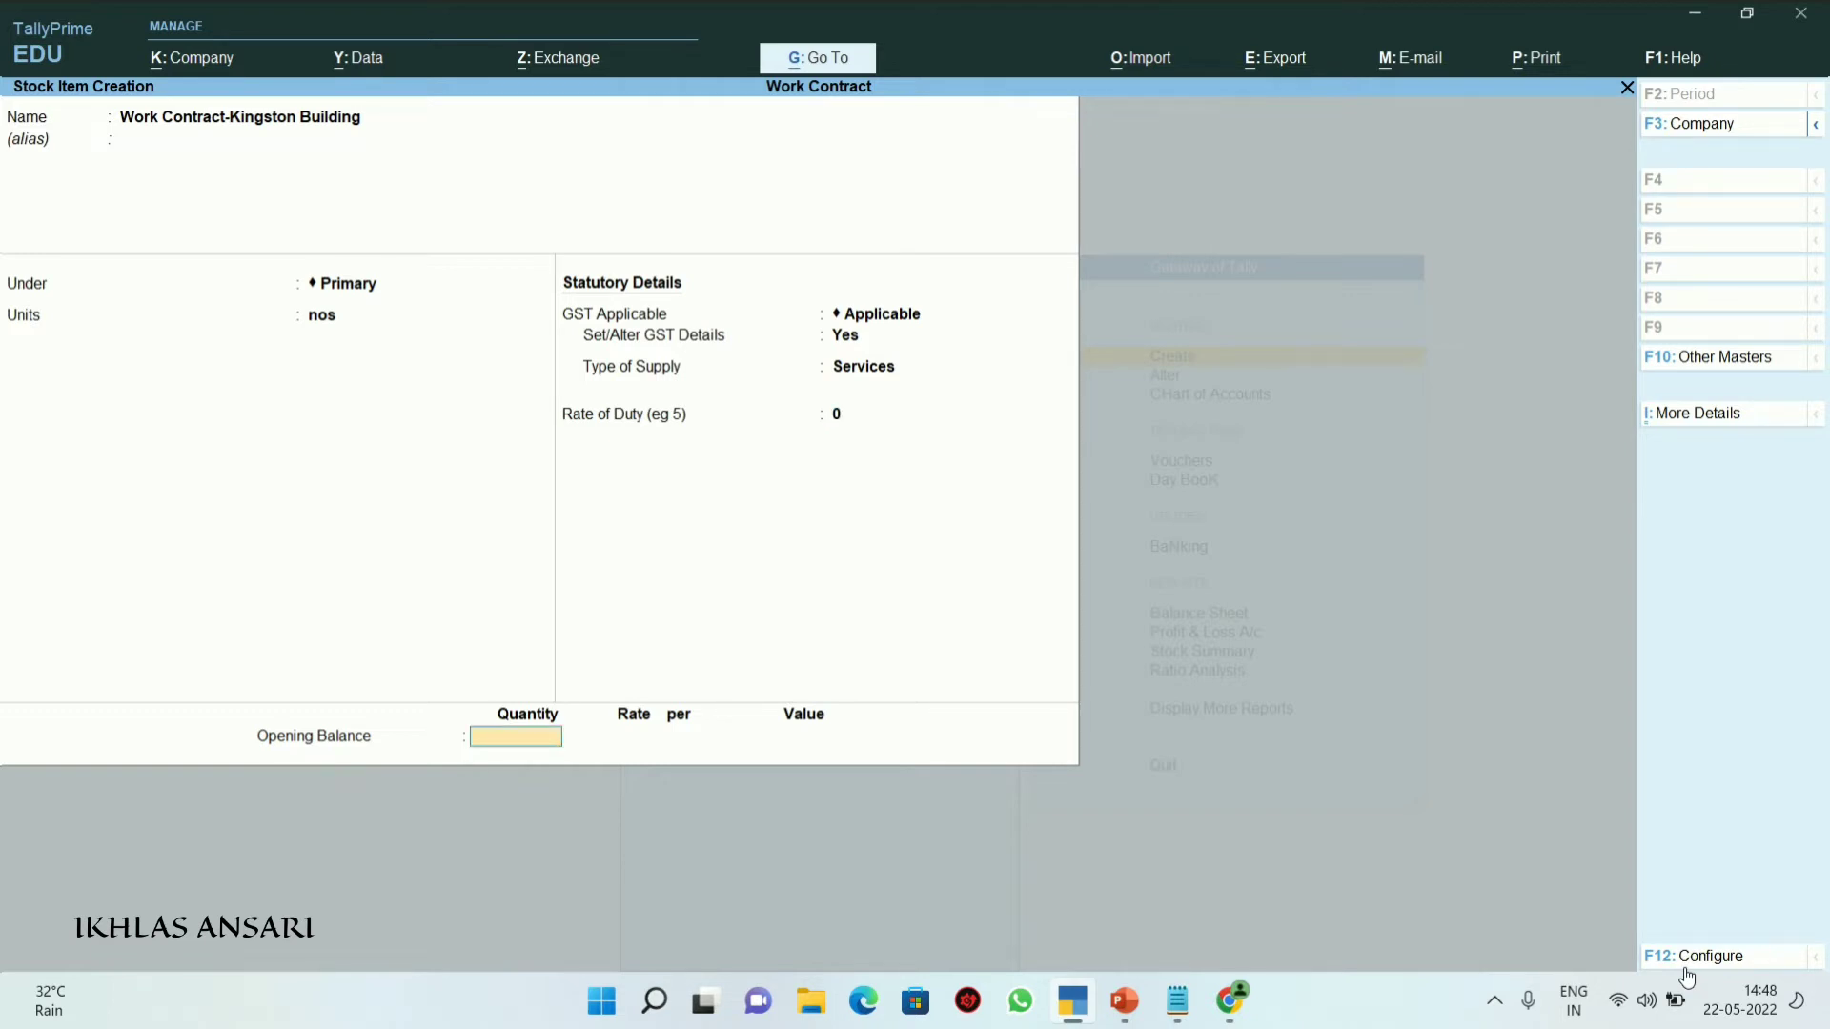
key("Return")
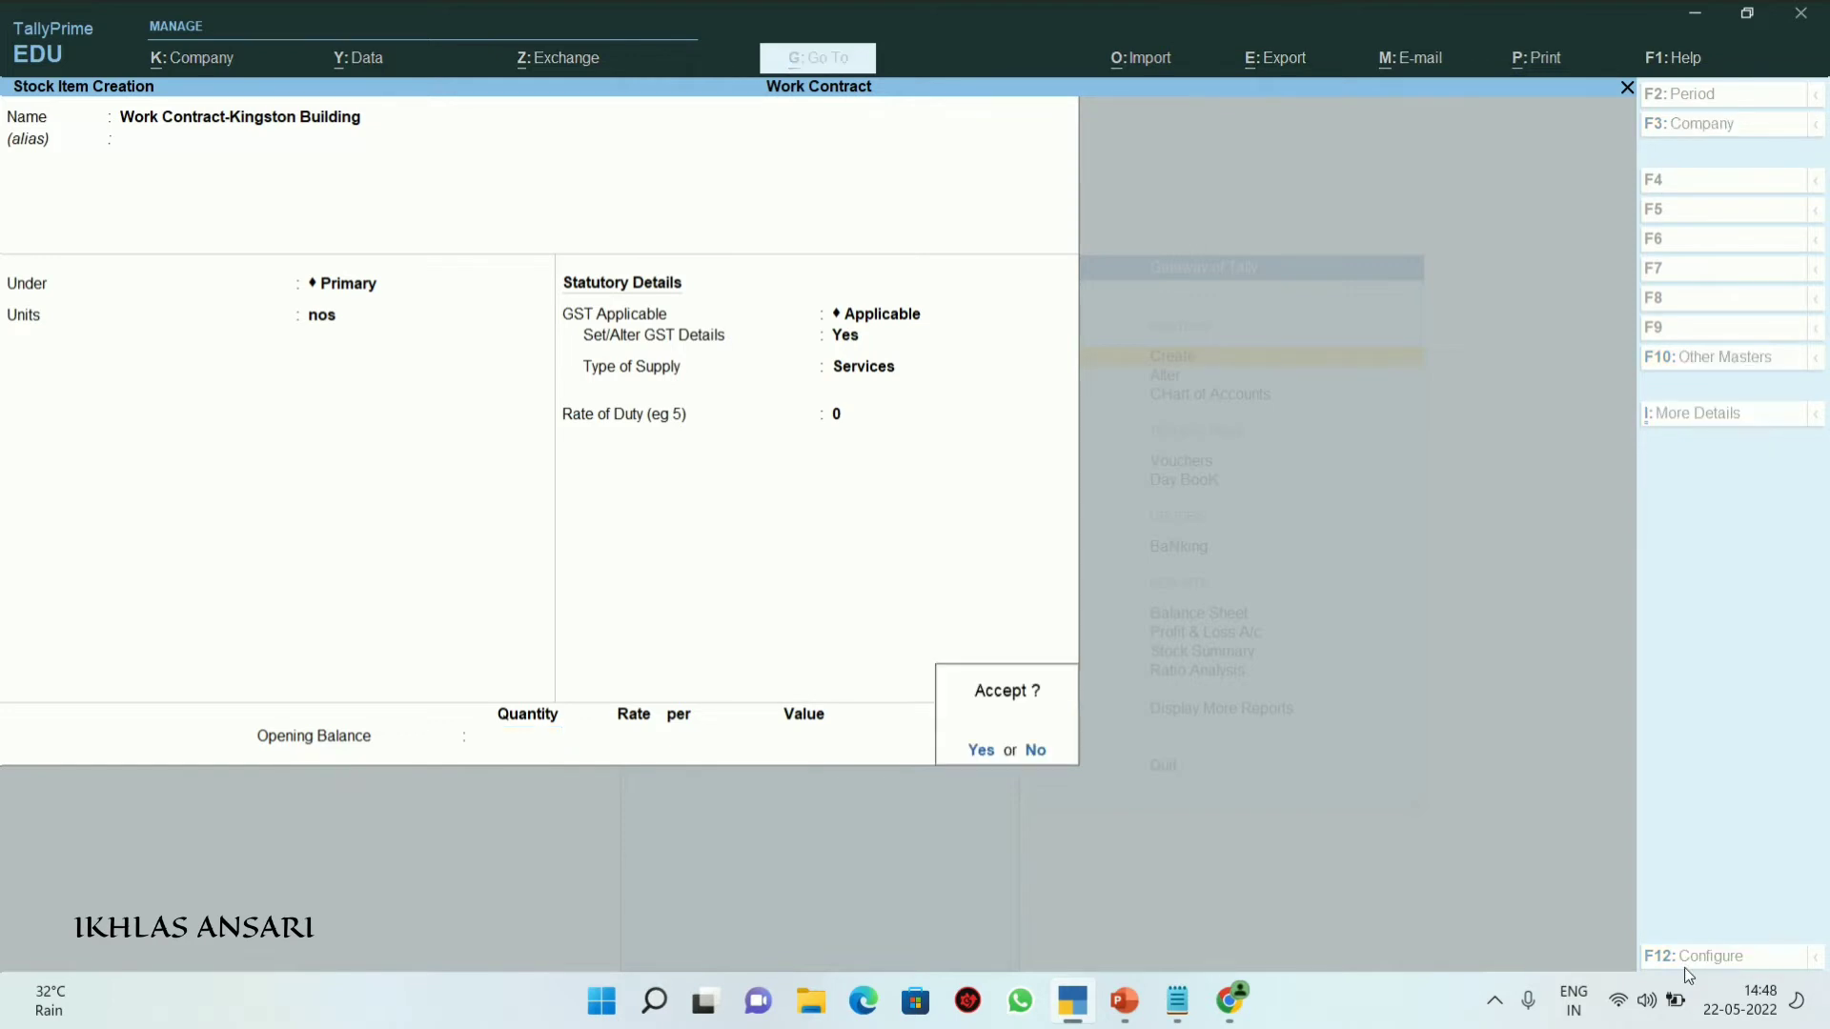
key("Return")
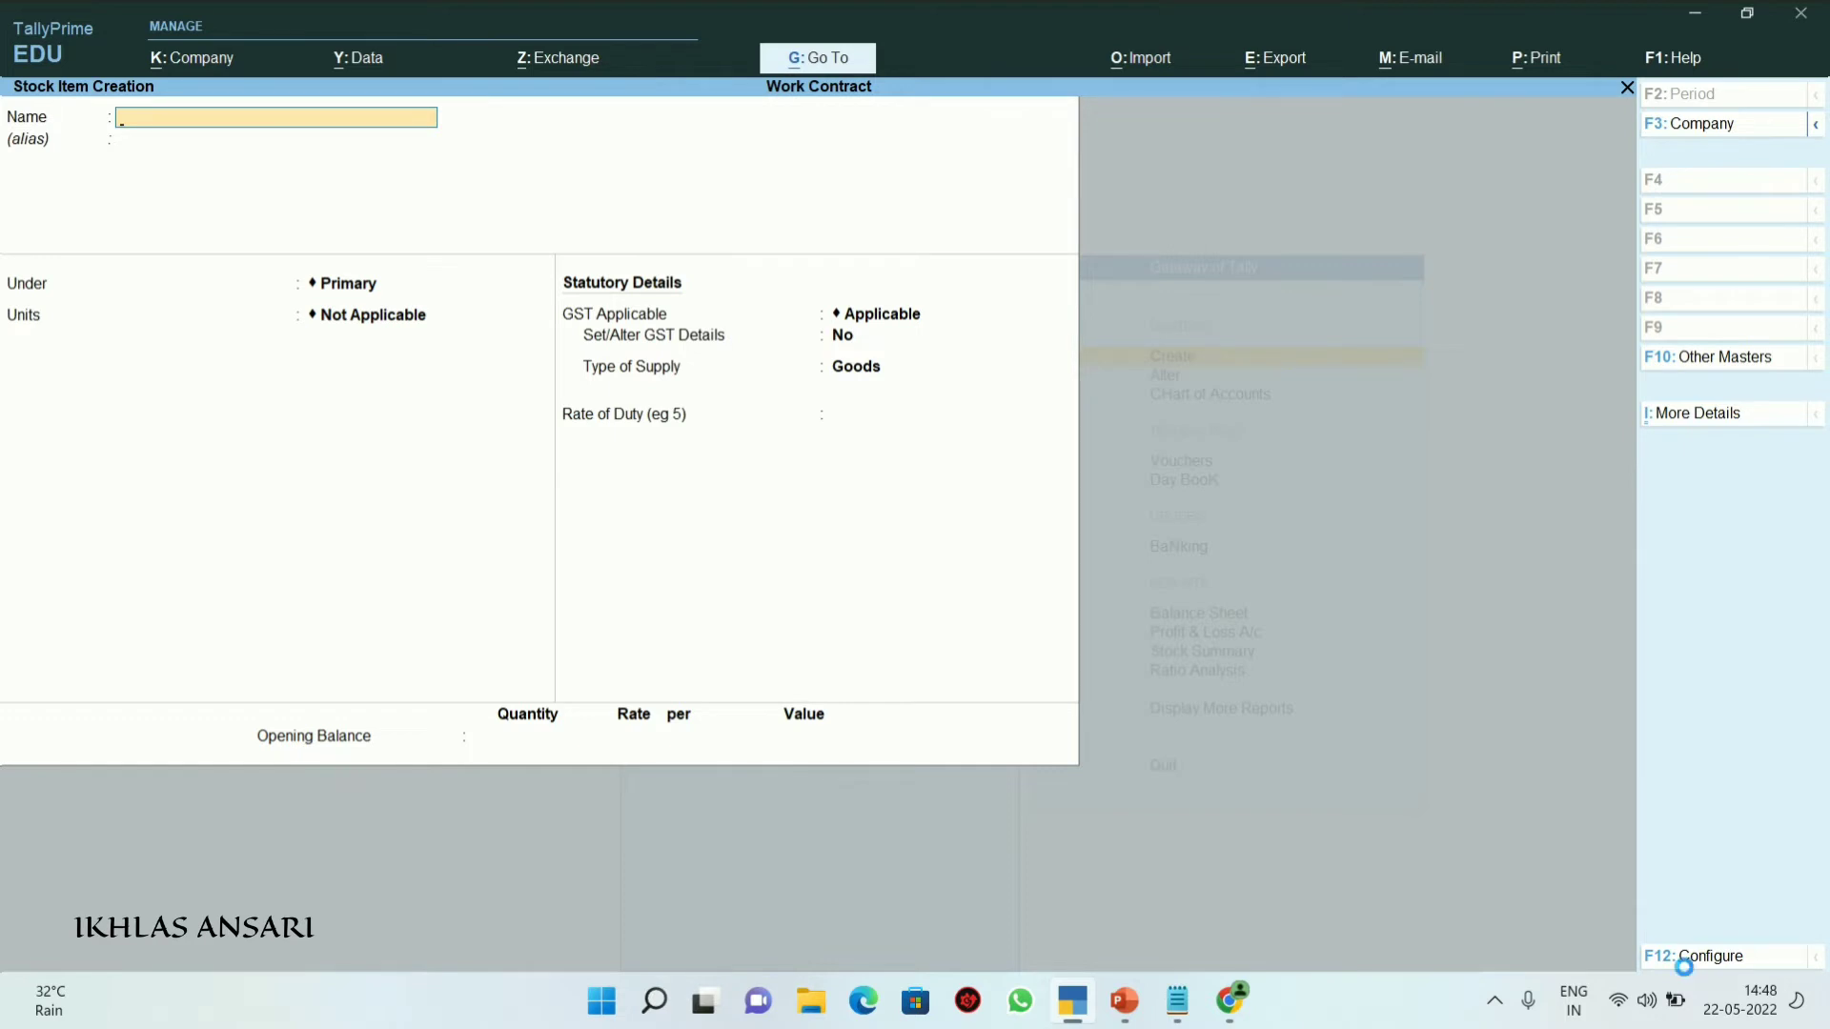
key("Escape")
key("Down")
key("Down")
key("Down")
Start a Purchase voucher with supplier invoice number 'Raw Materials'
key("Return")
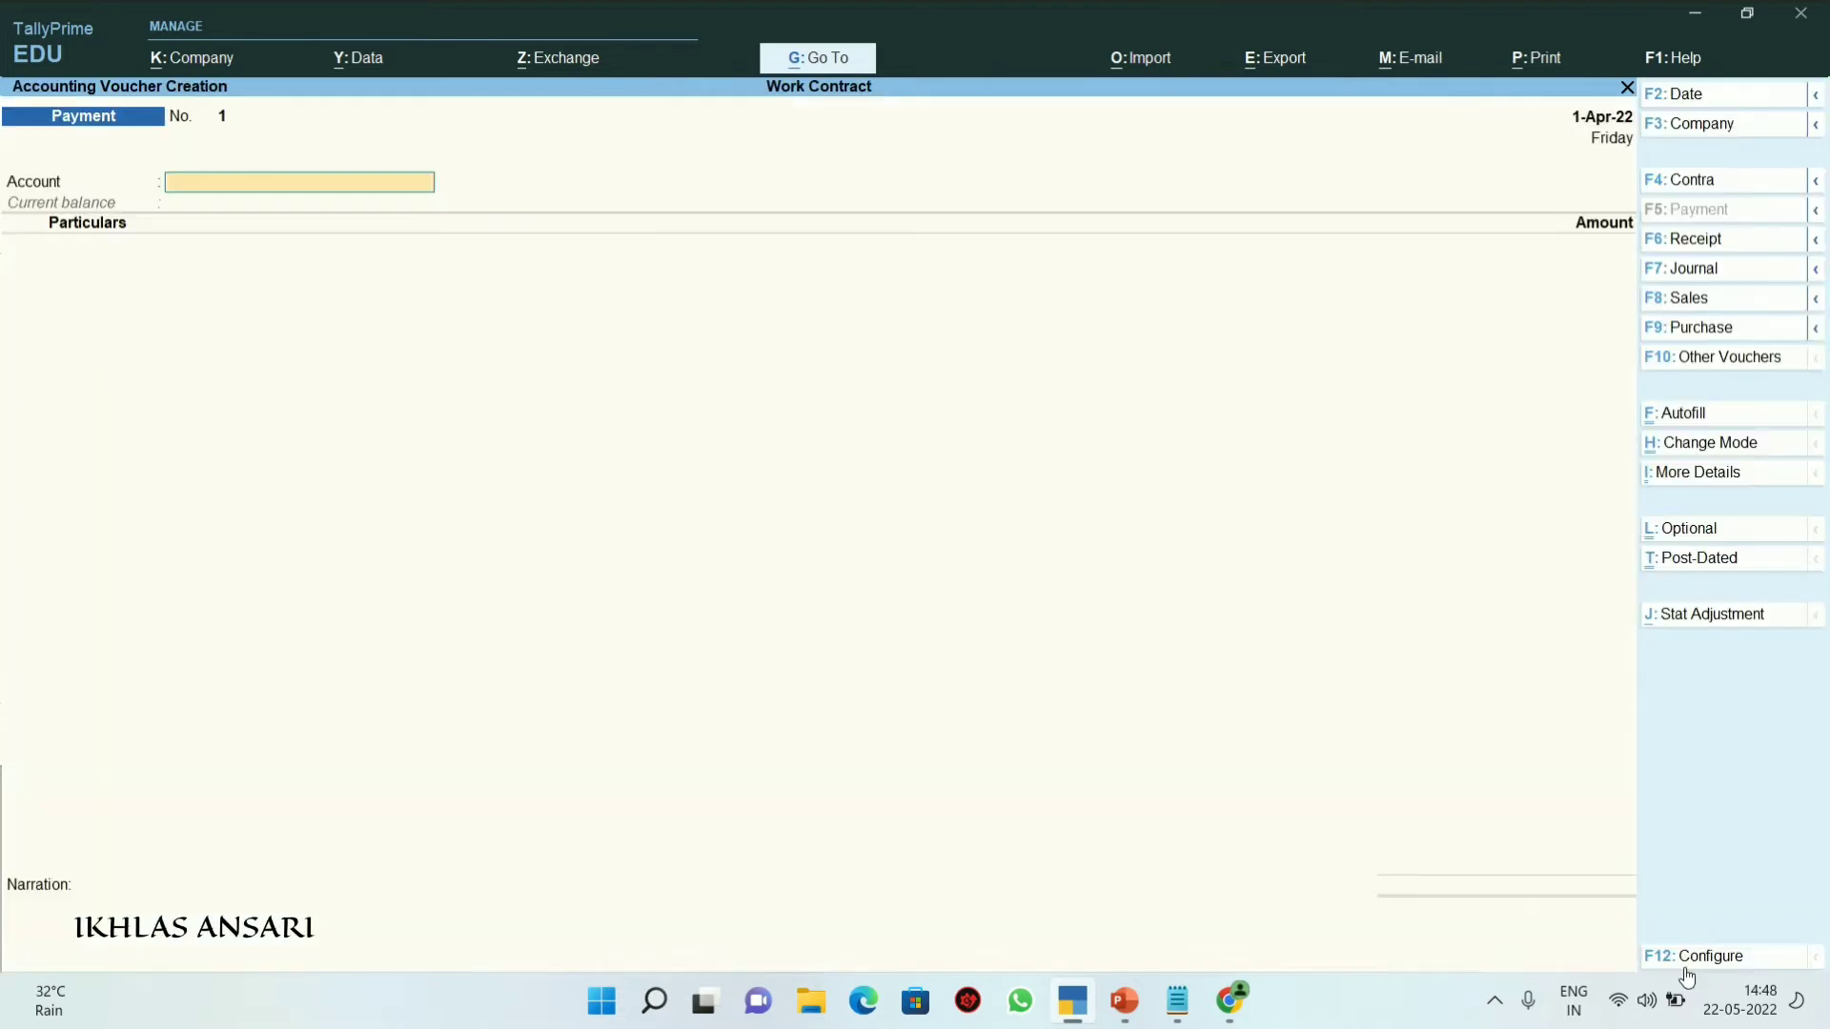
left_click(1687, 328)
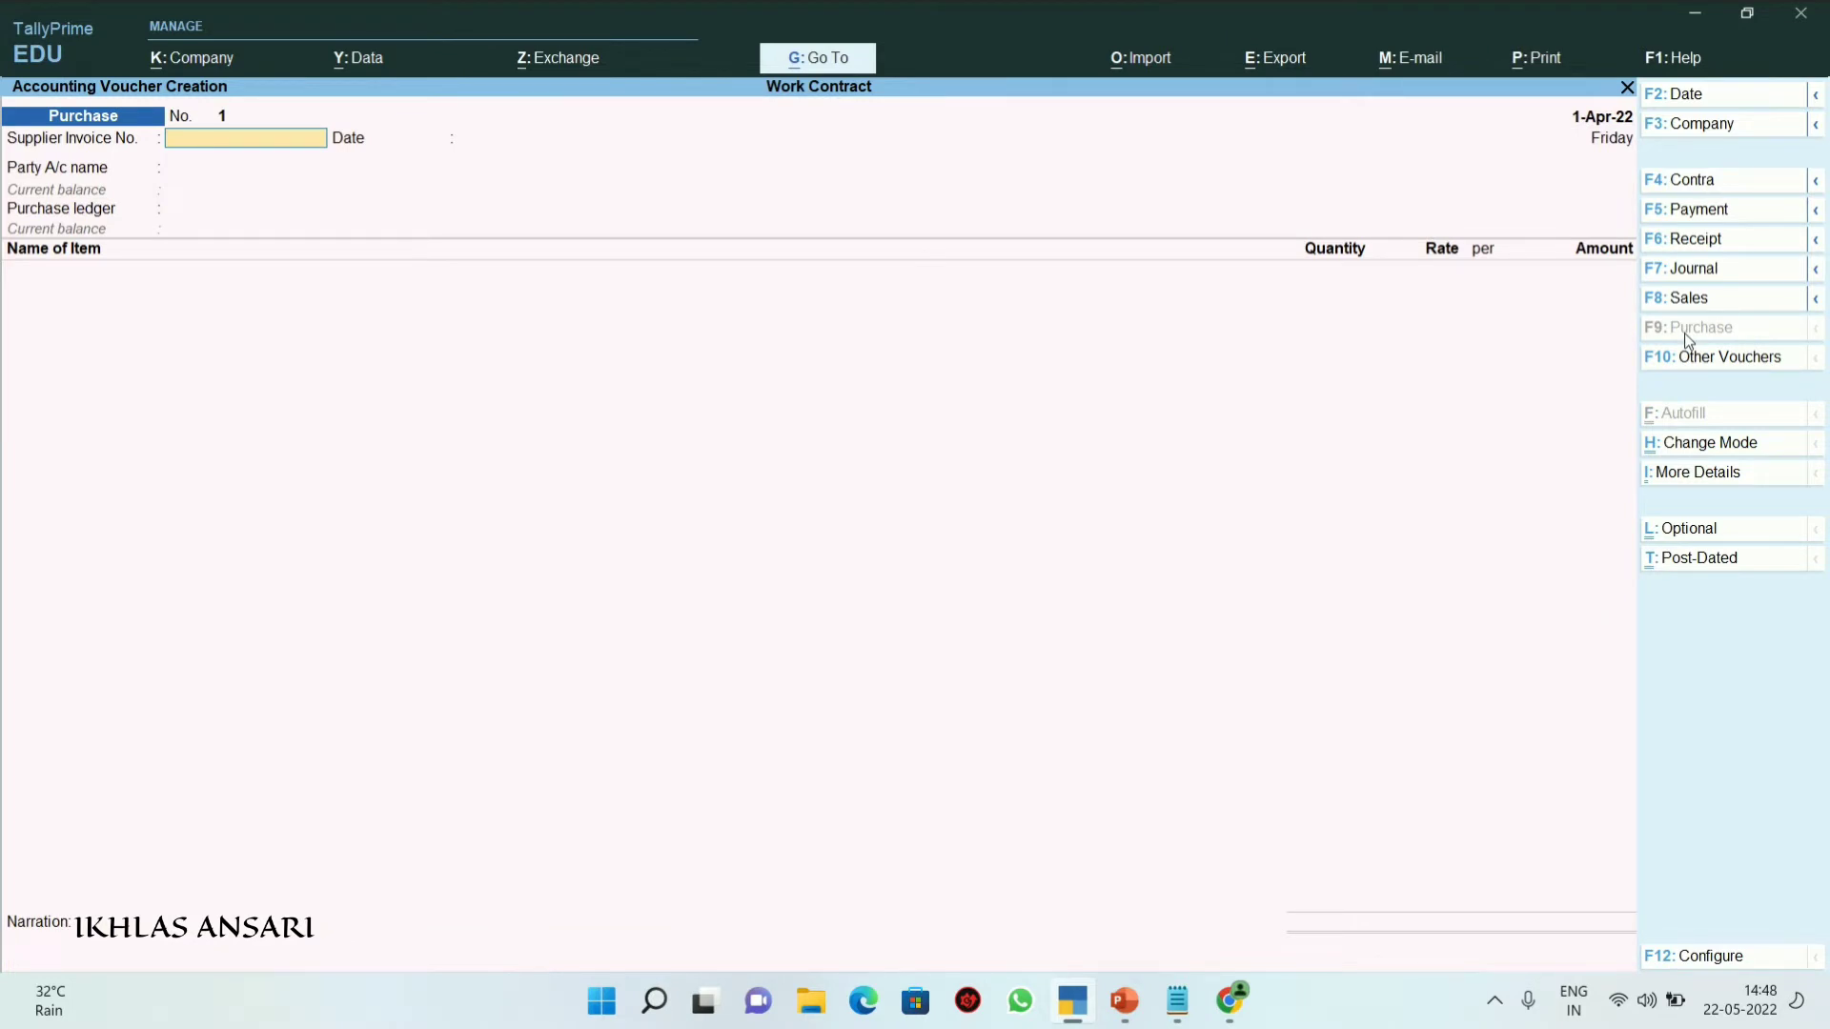
type("raw")
key("BackSpace")
key("BackSpace")
type("ra")
key("BackSpace")
key("BackSpace")
type("Raw am")
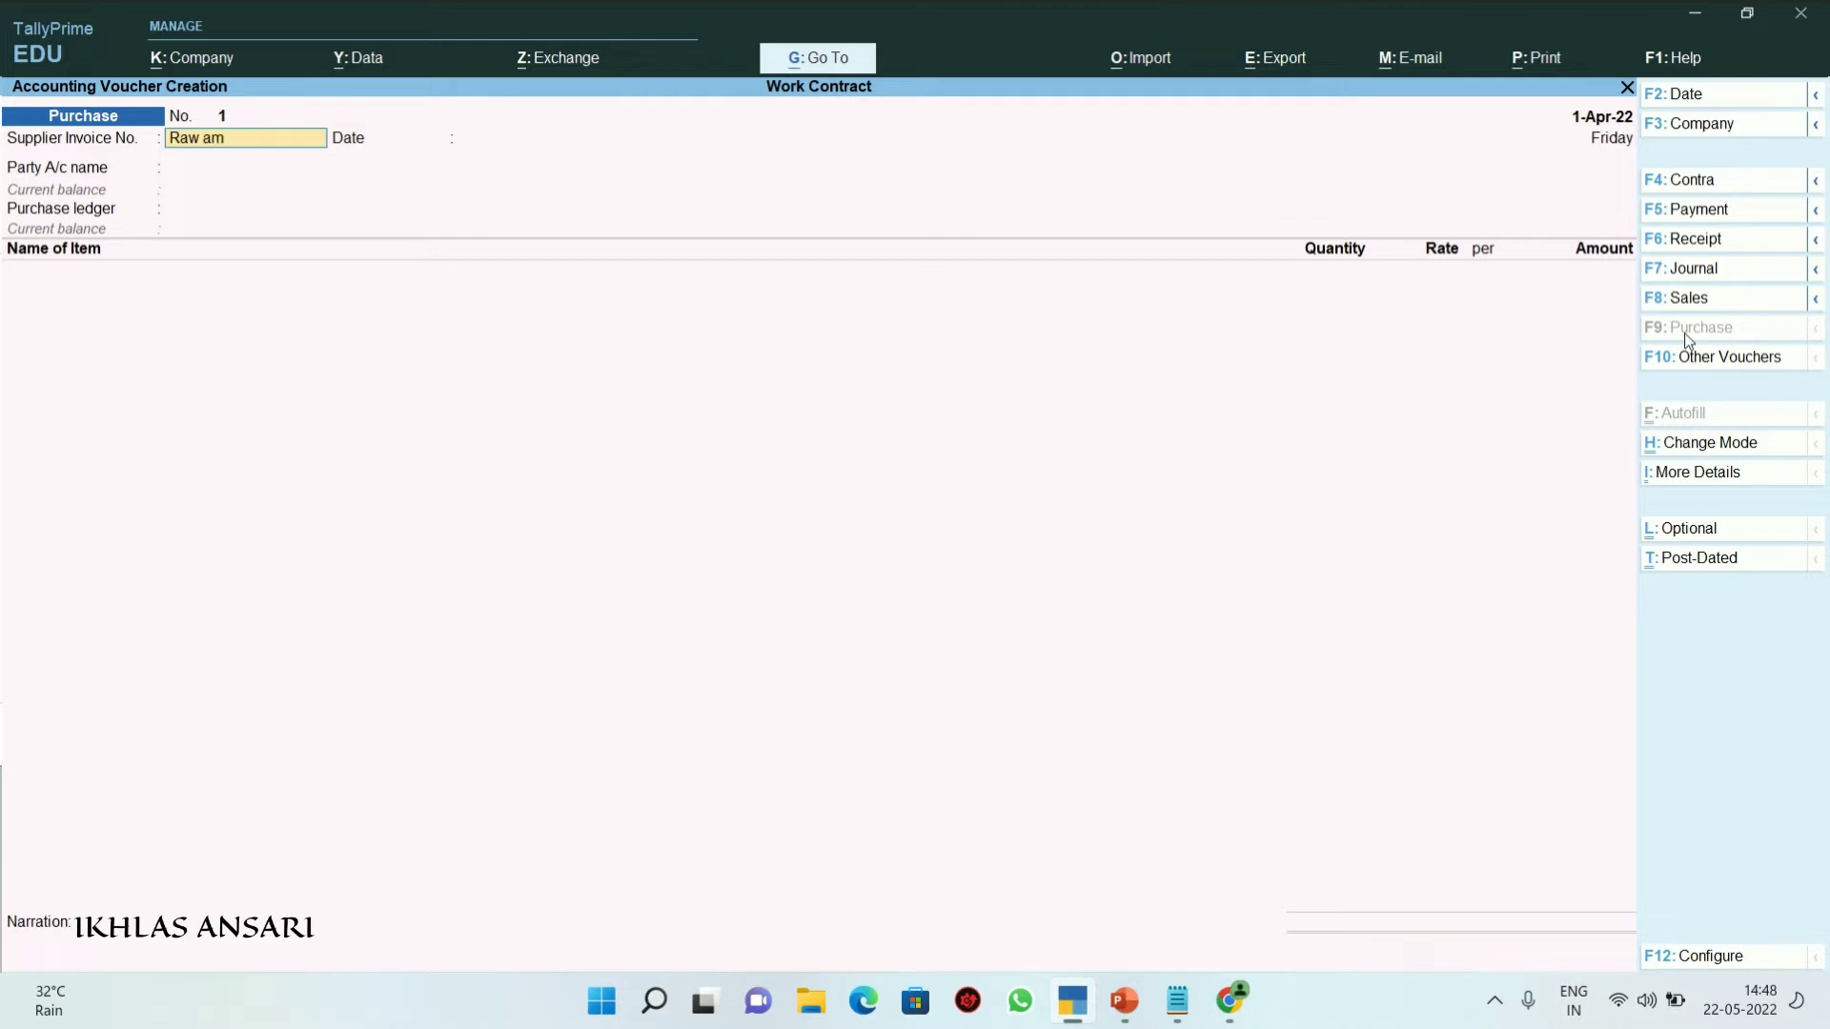
key("BackSpace")
key("BackSpace")
type("Materials")
key("Return")
key("Return")
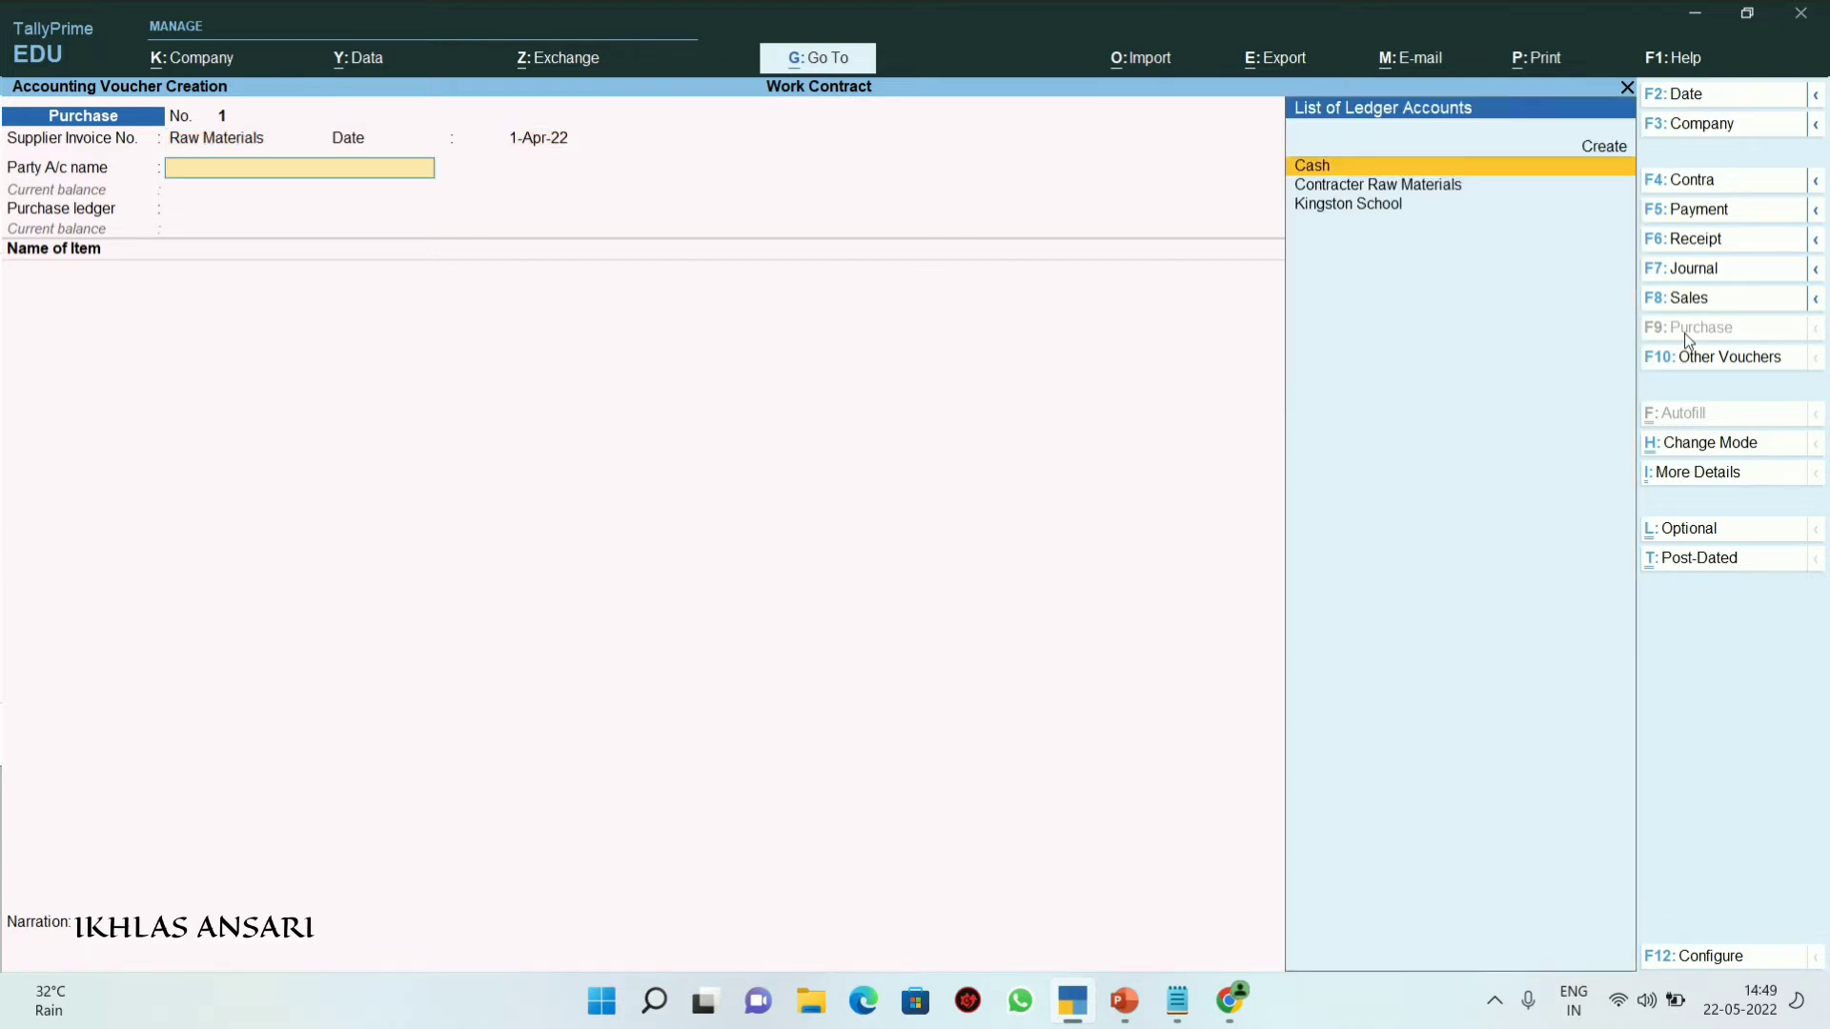
Set Contracter Raw Materials as the supplier and Purchase as the purchase ledger
key("Down")
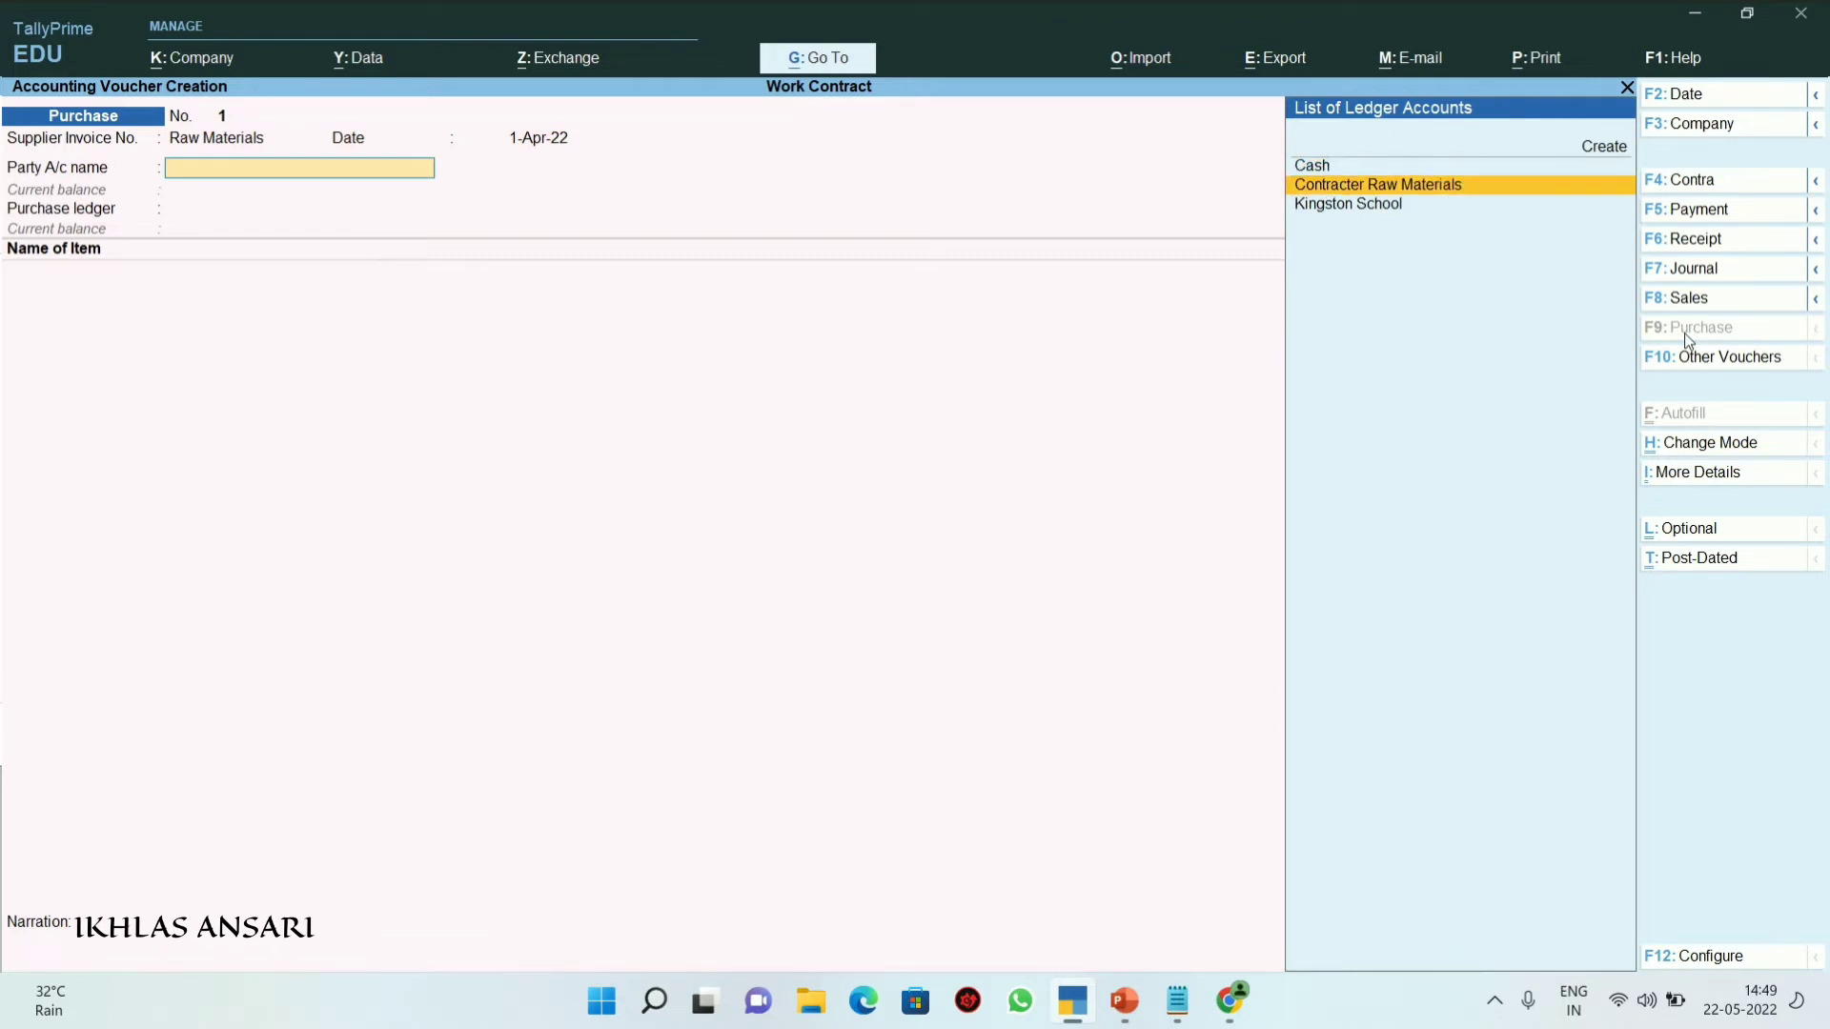
key("Return")
key("ctrl+a")
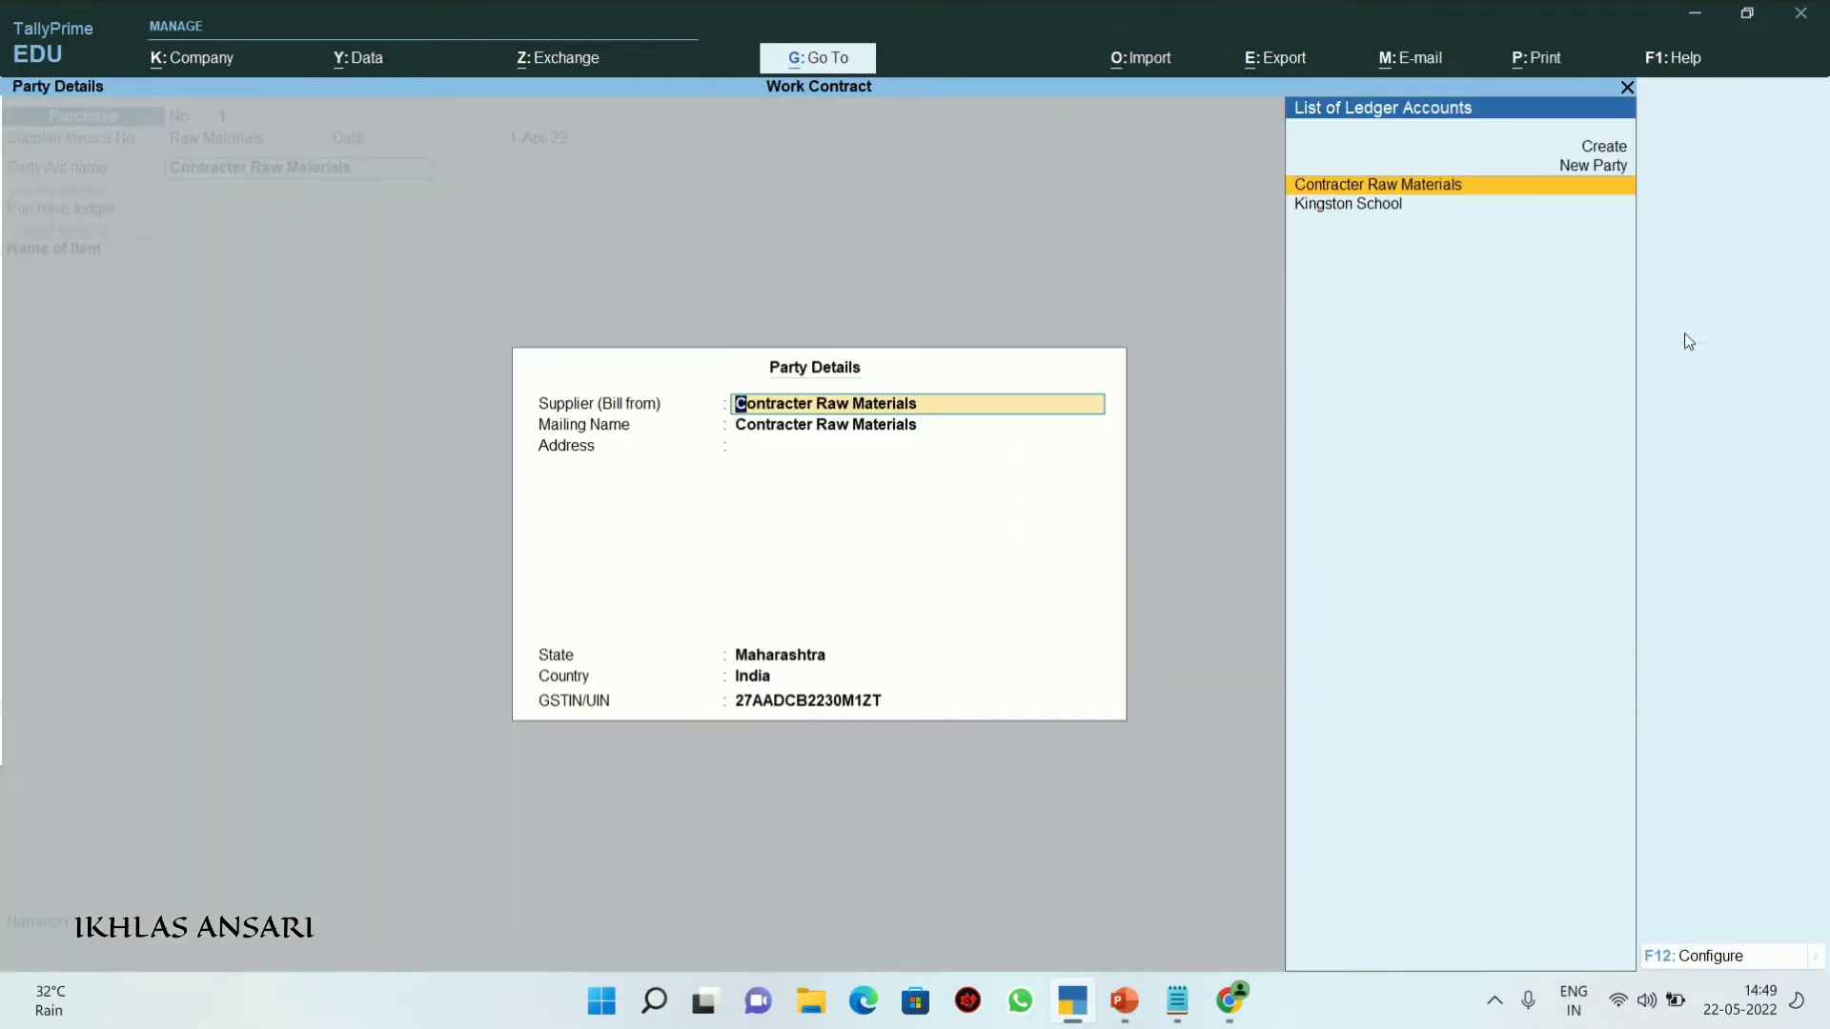
key("Up")
key("Down")
key("Return")
key("ctrl+a")
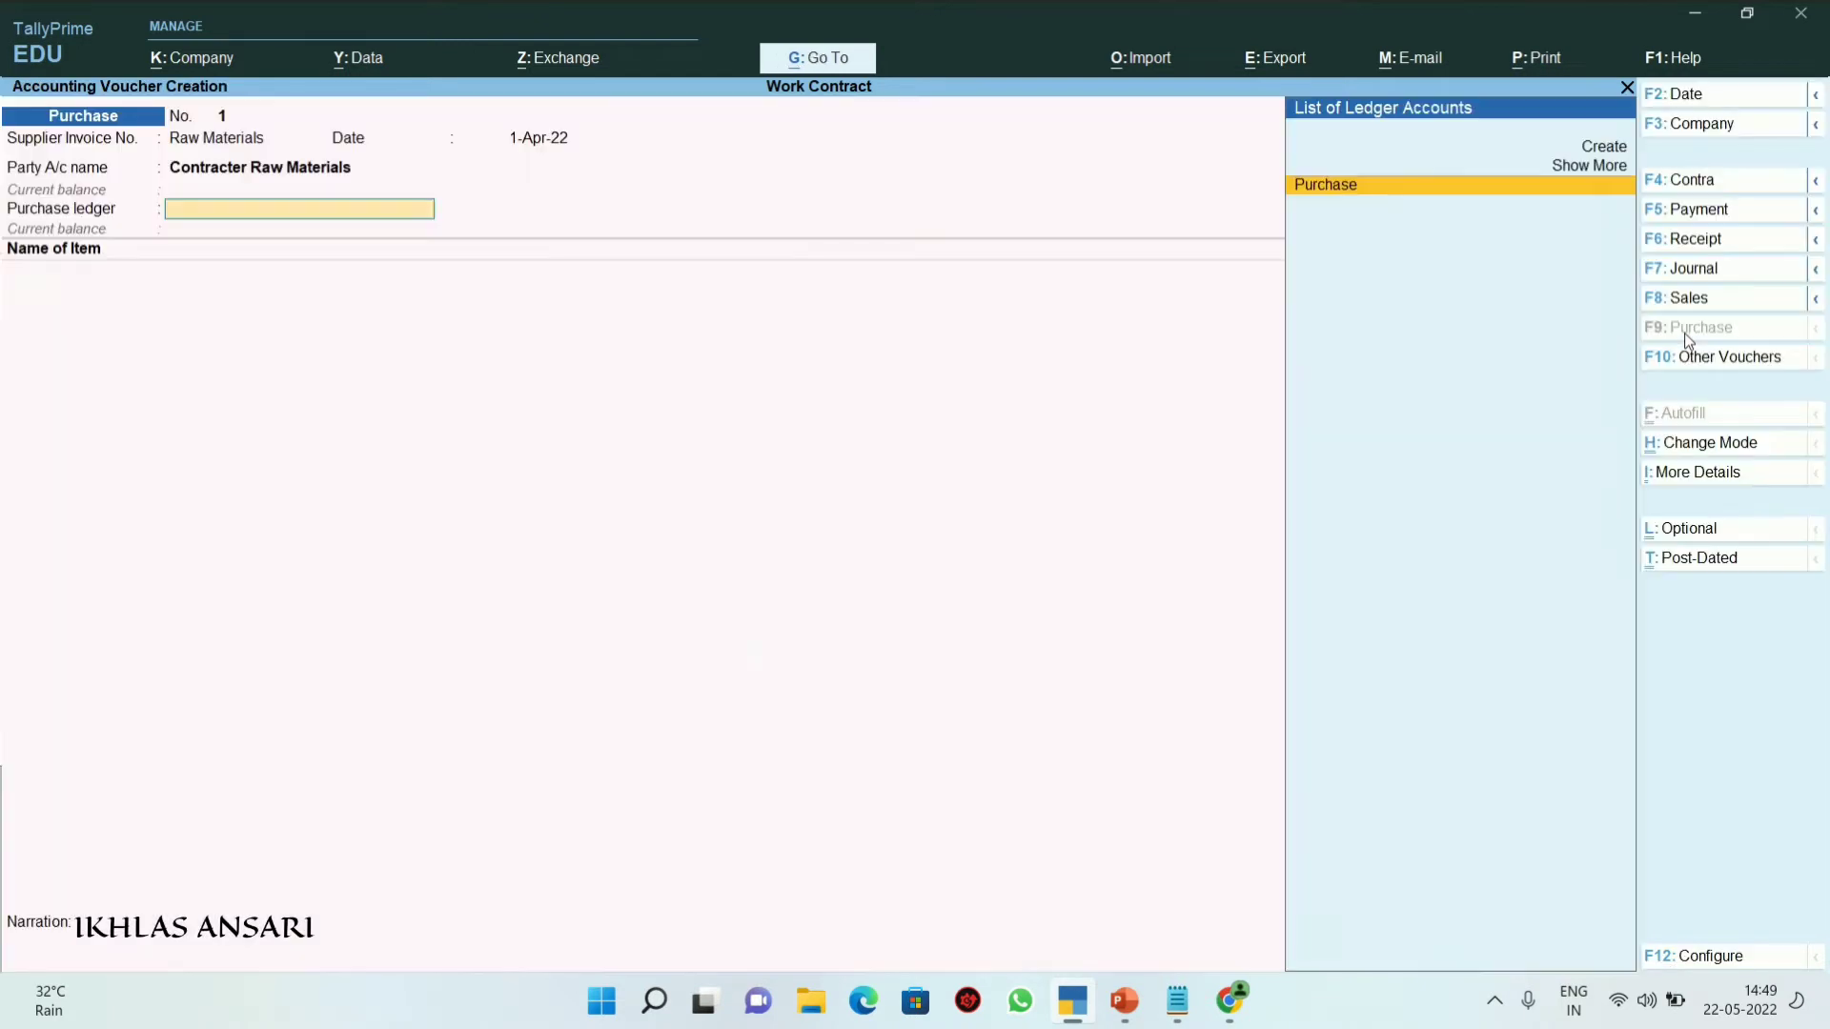
key("Return")
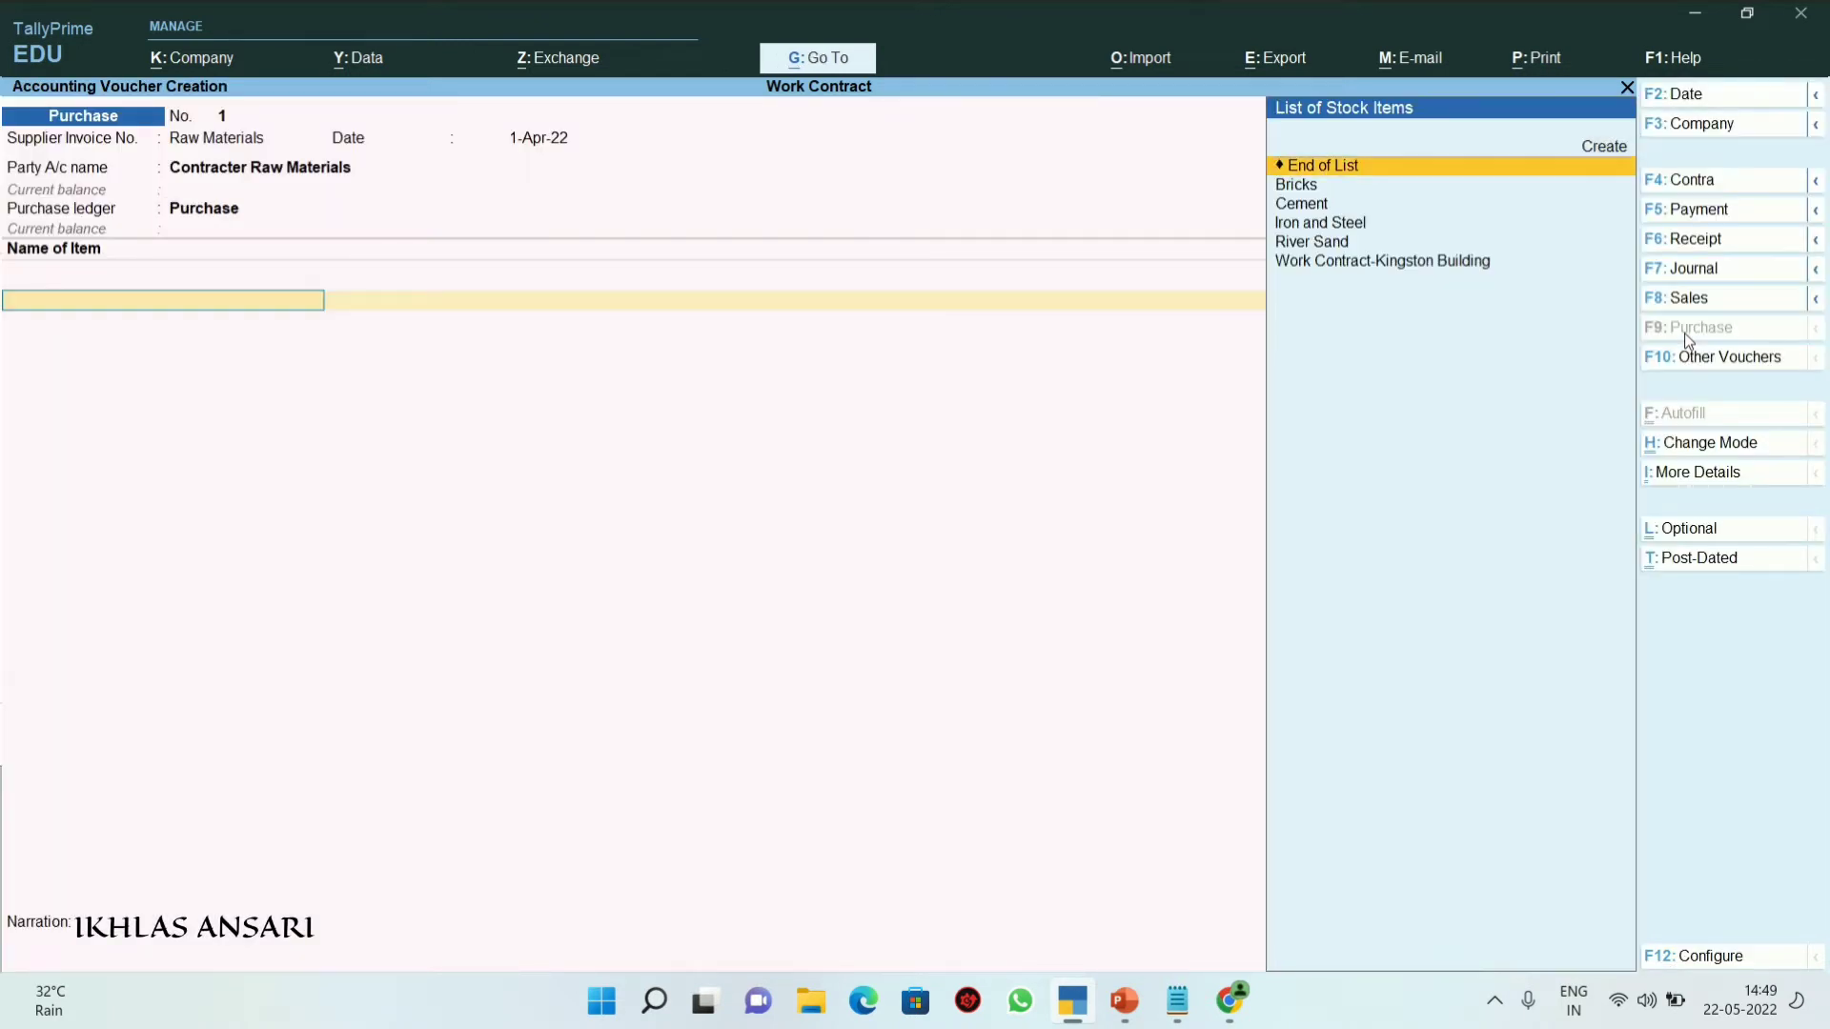
Add Bricks from Main Location: 10,000 nos at rate 4
key("Down")
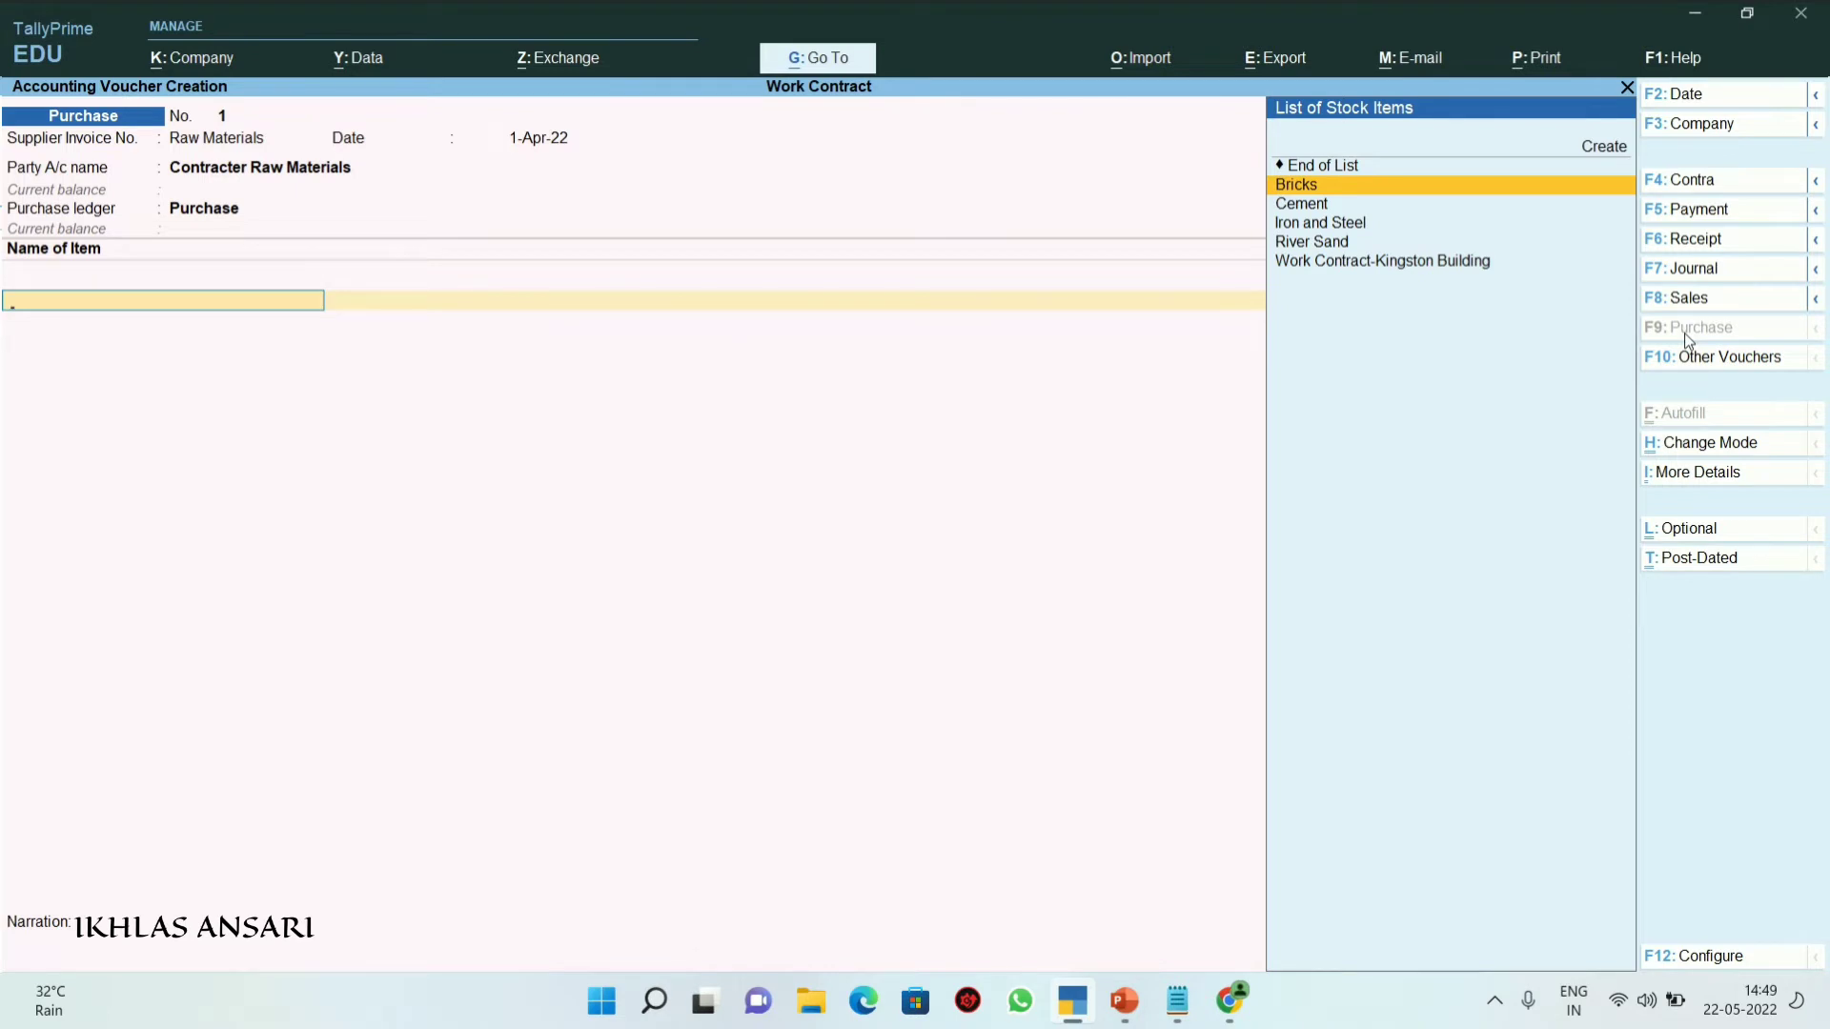
key("Return")
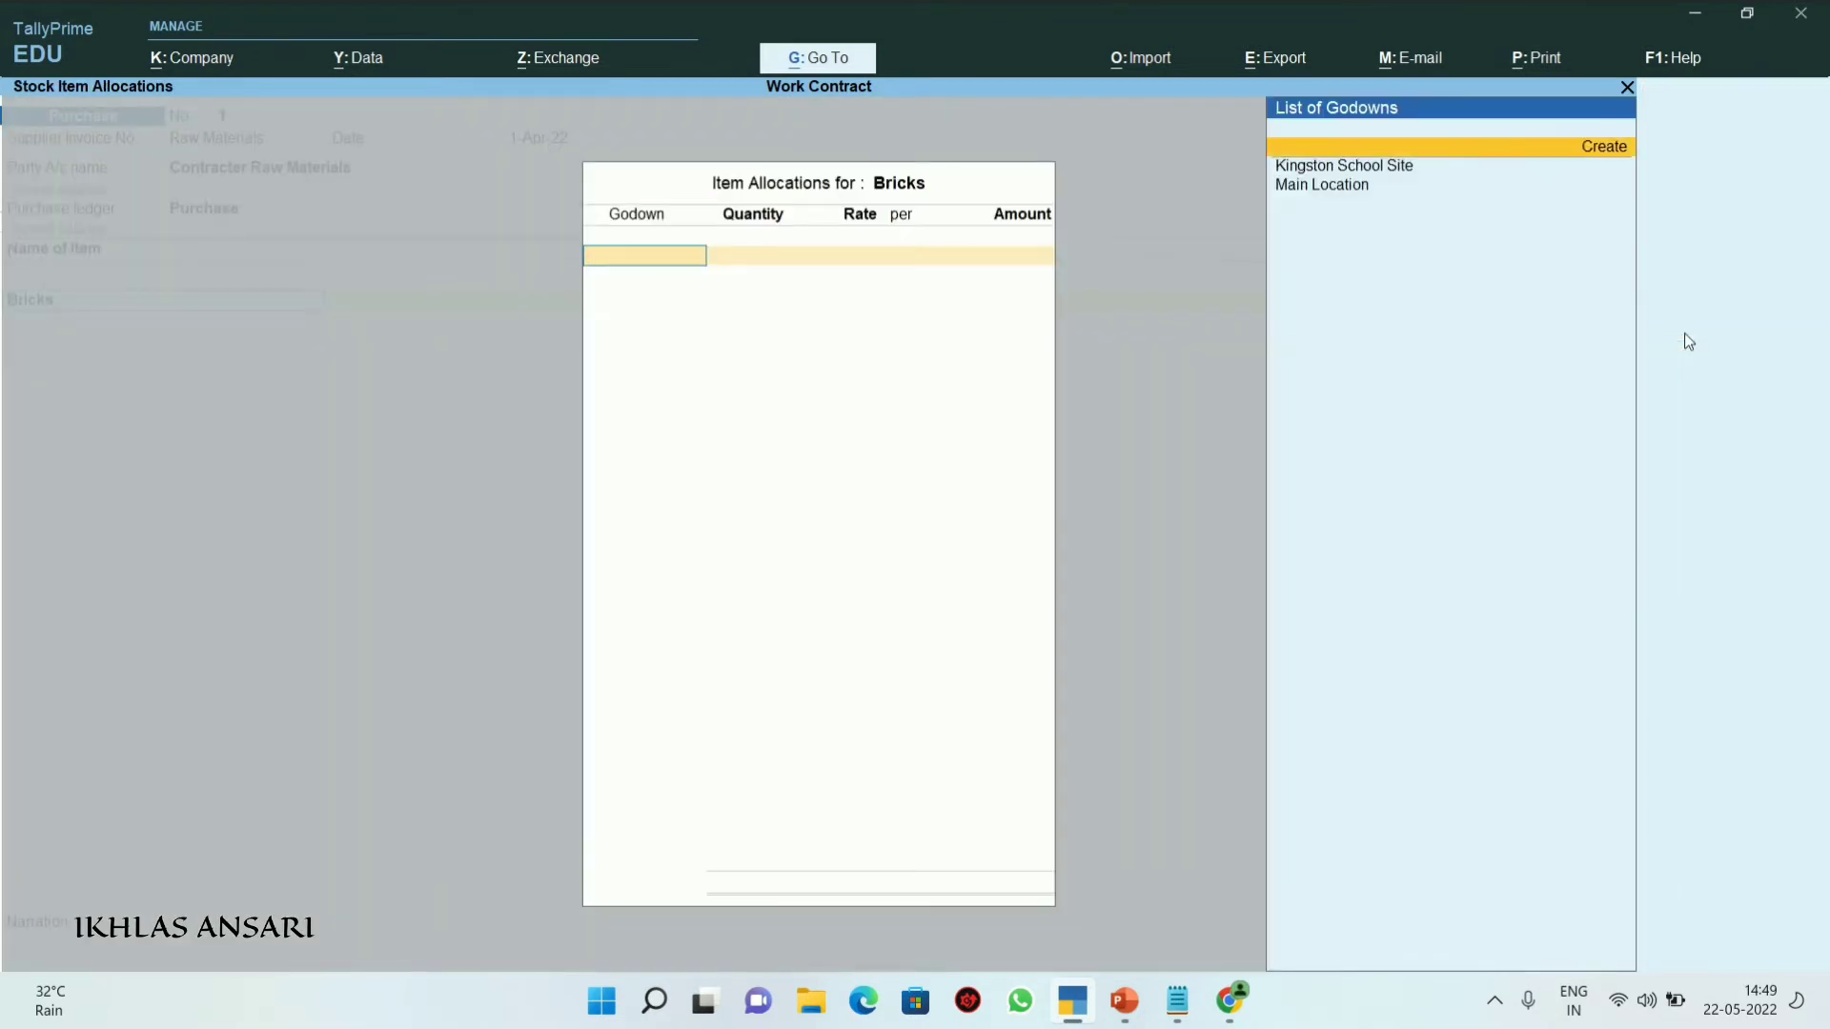
key("Return")
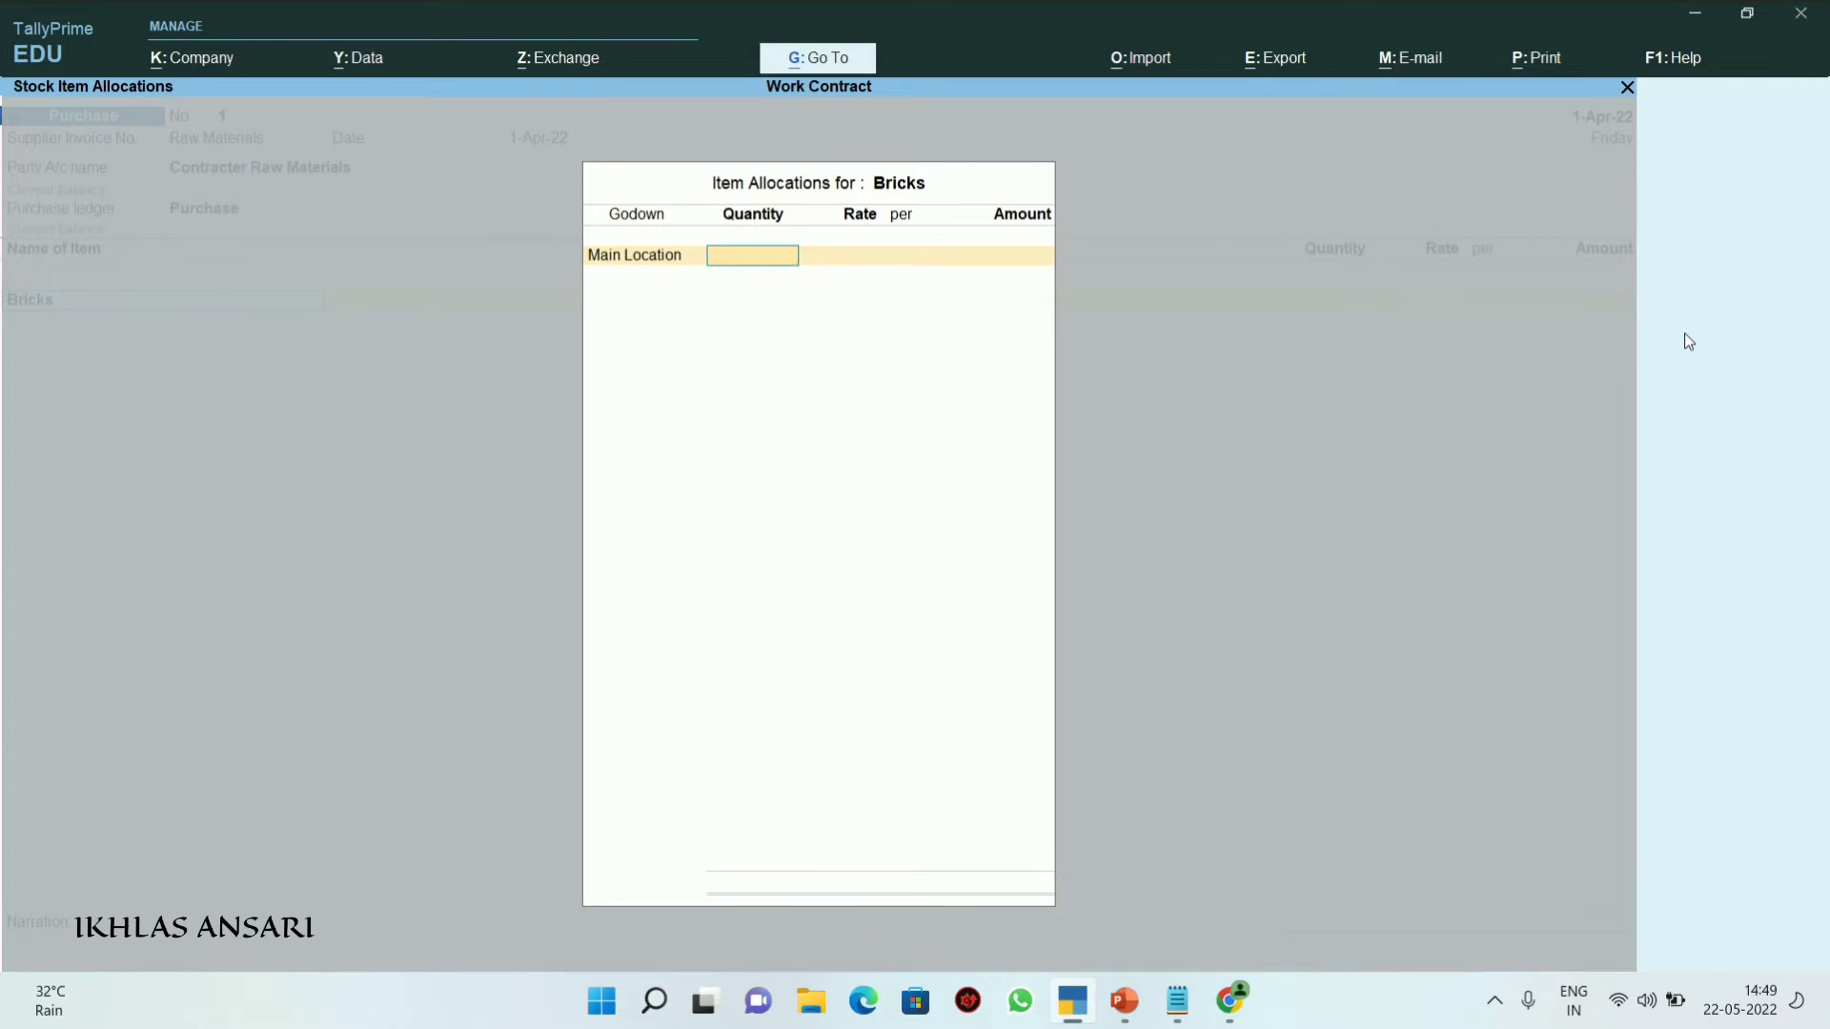
type("1")
key("BackSpace")
type("4")
key("BackSpace")
type("10000")
key("Return")
type("4")
key("Return")
key("Return")
key("Return")
key("Return")
key("Return")
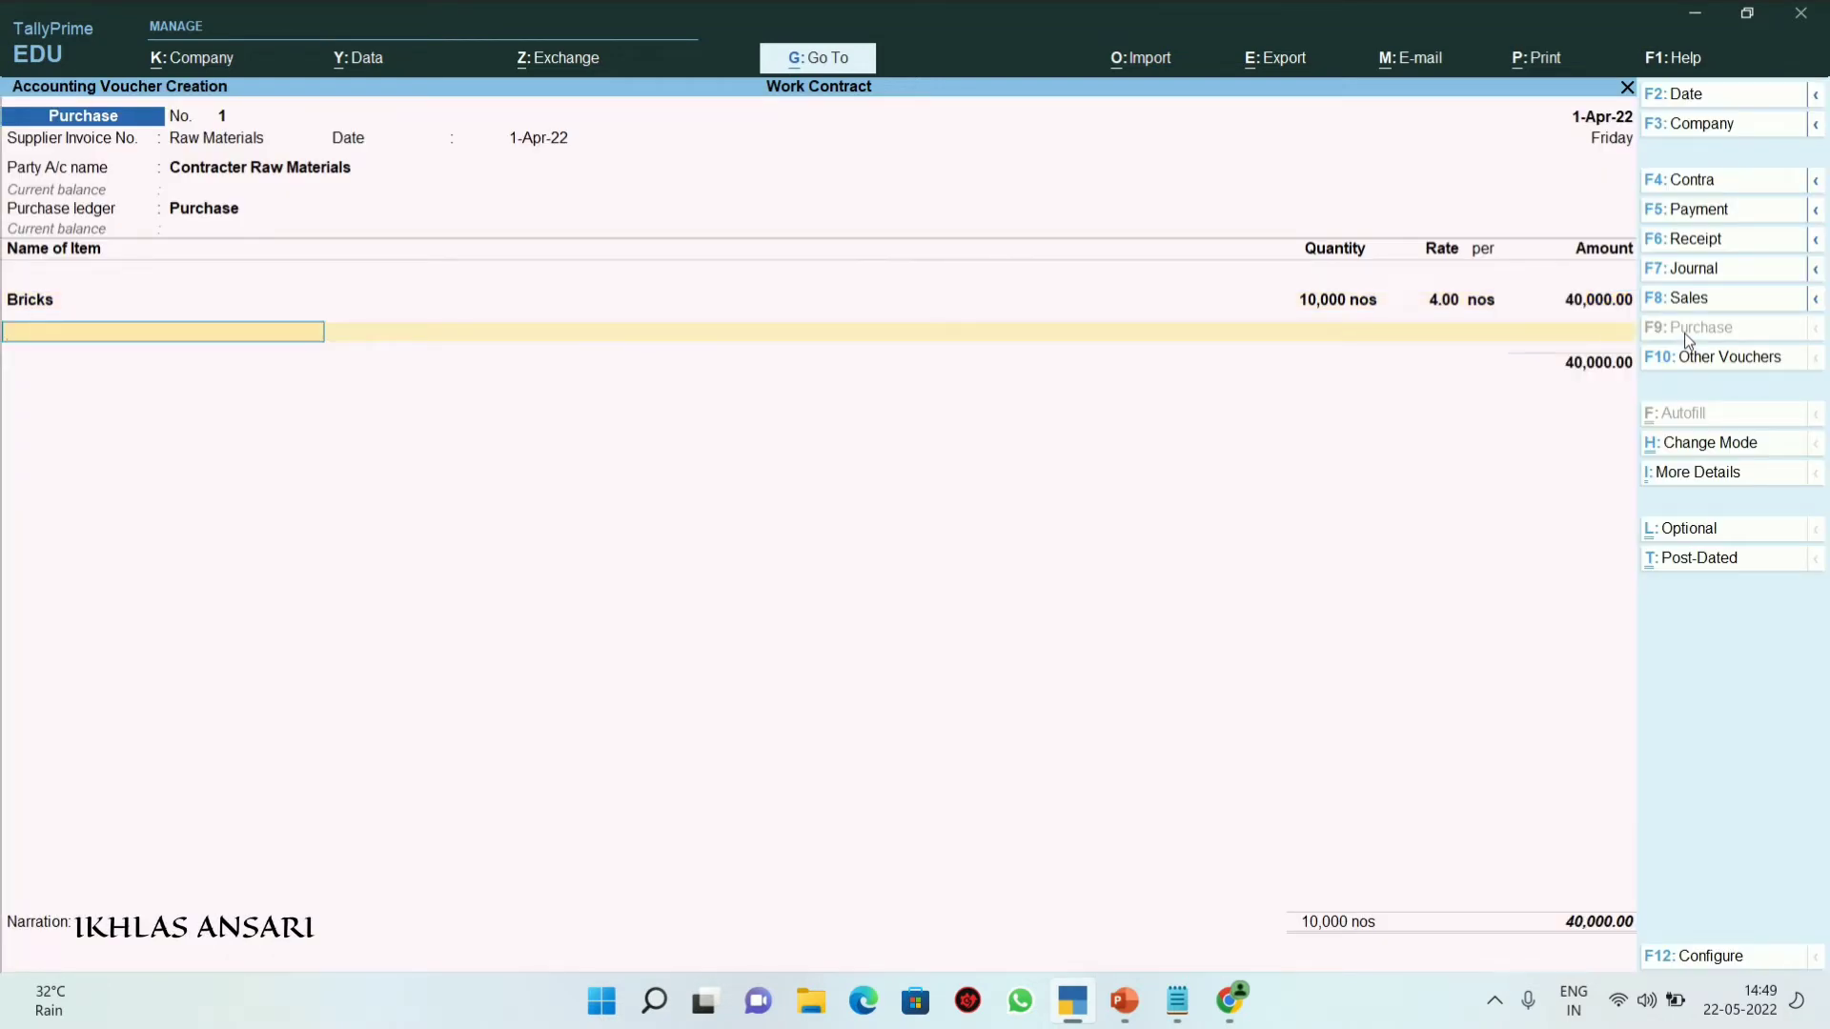
Add River Sand from Main Location: 5 ton at rate 500
type("r")
key("Return")
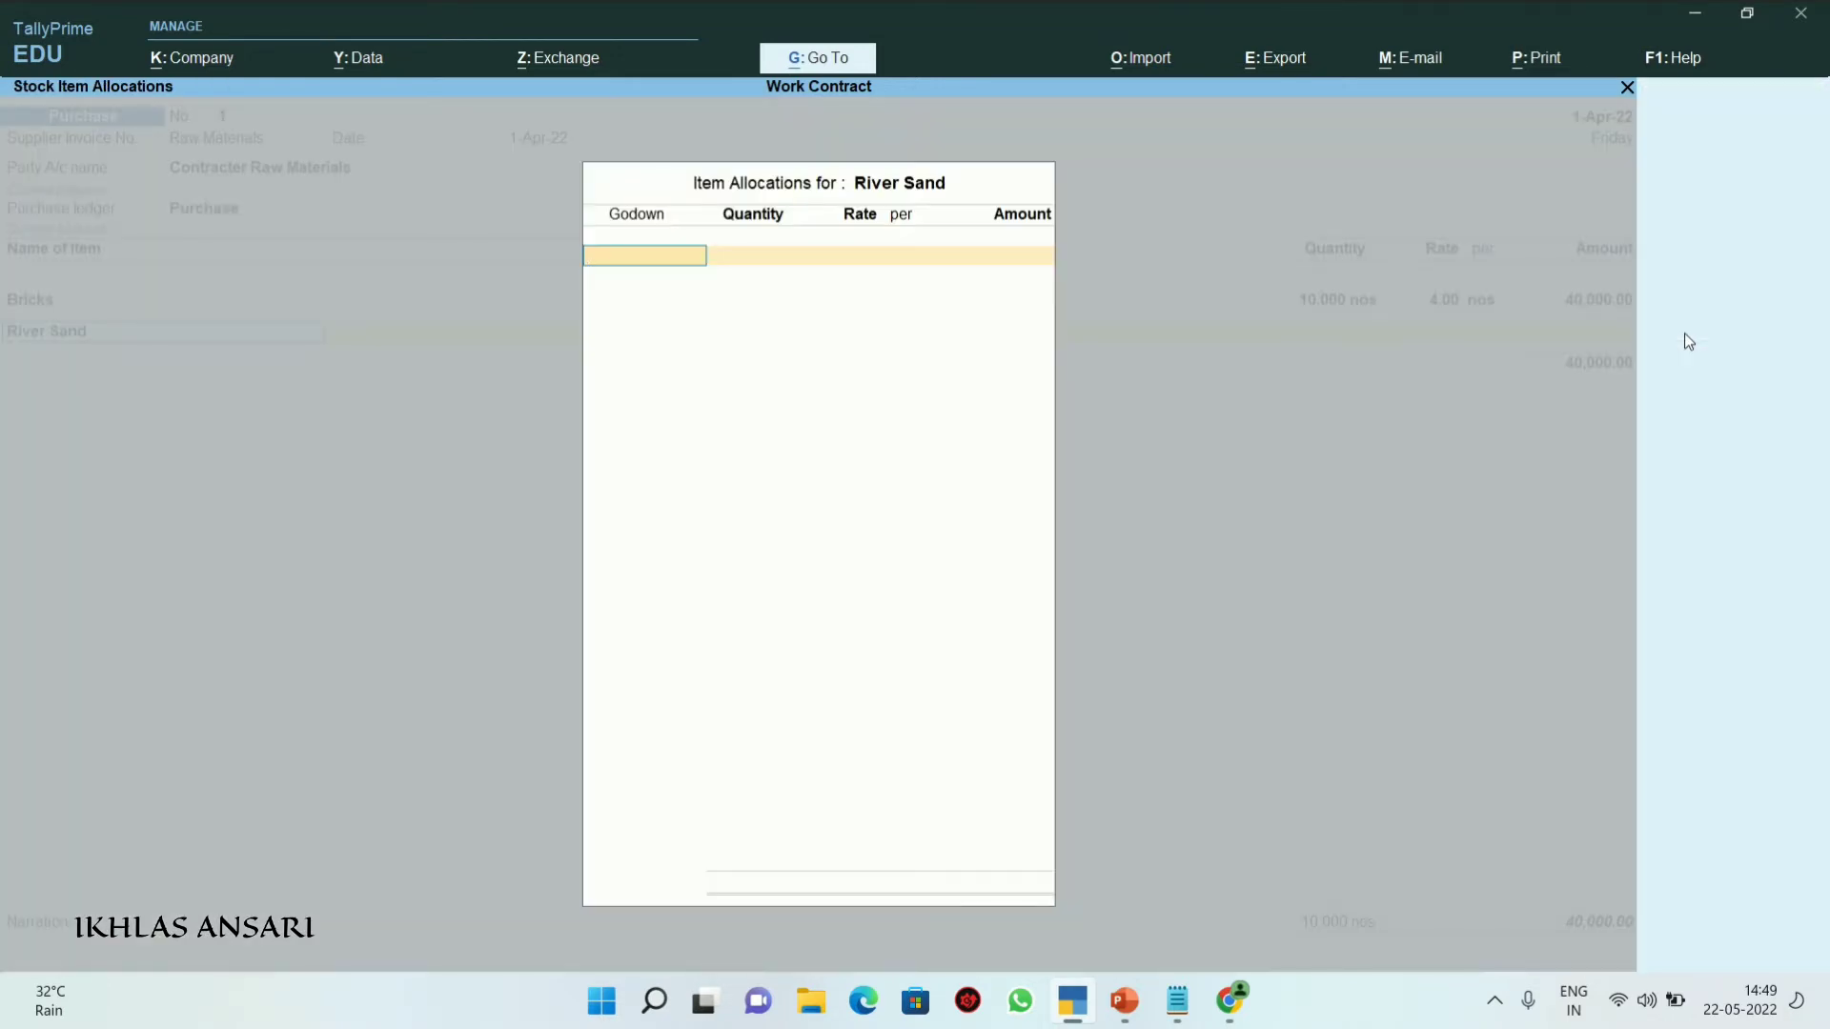
key("Return")
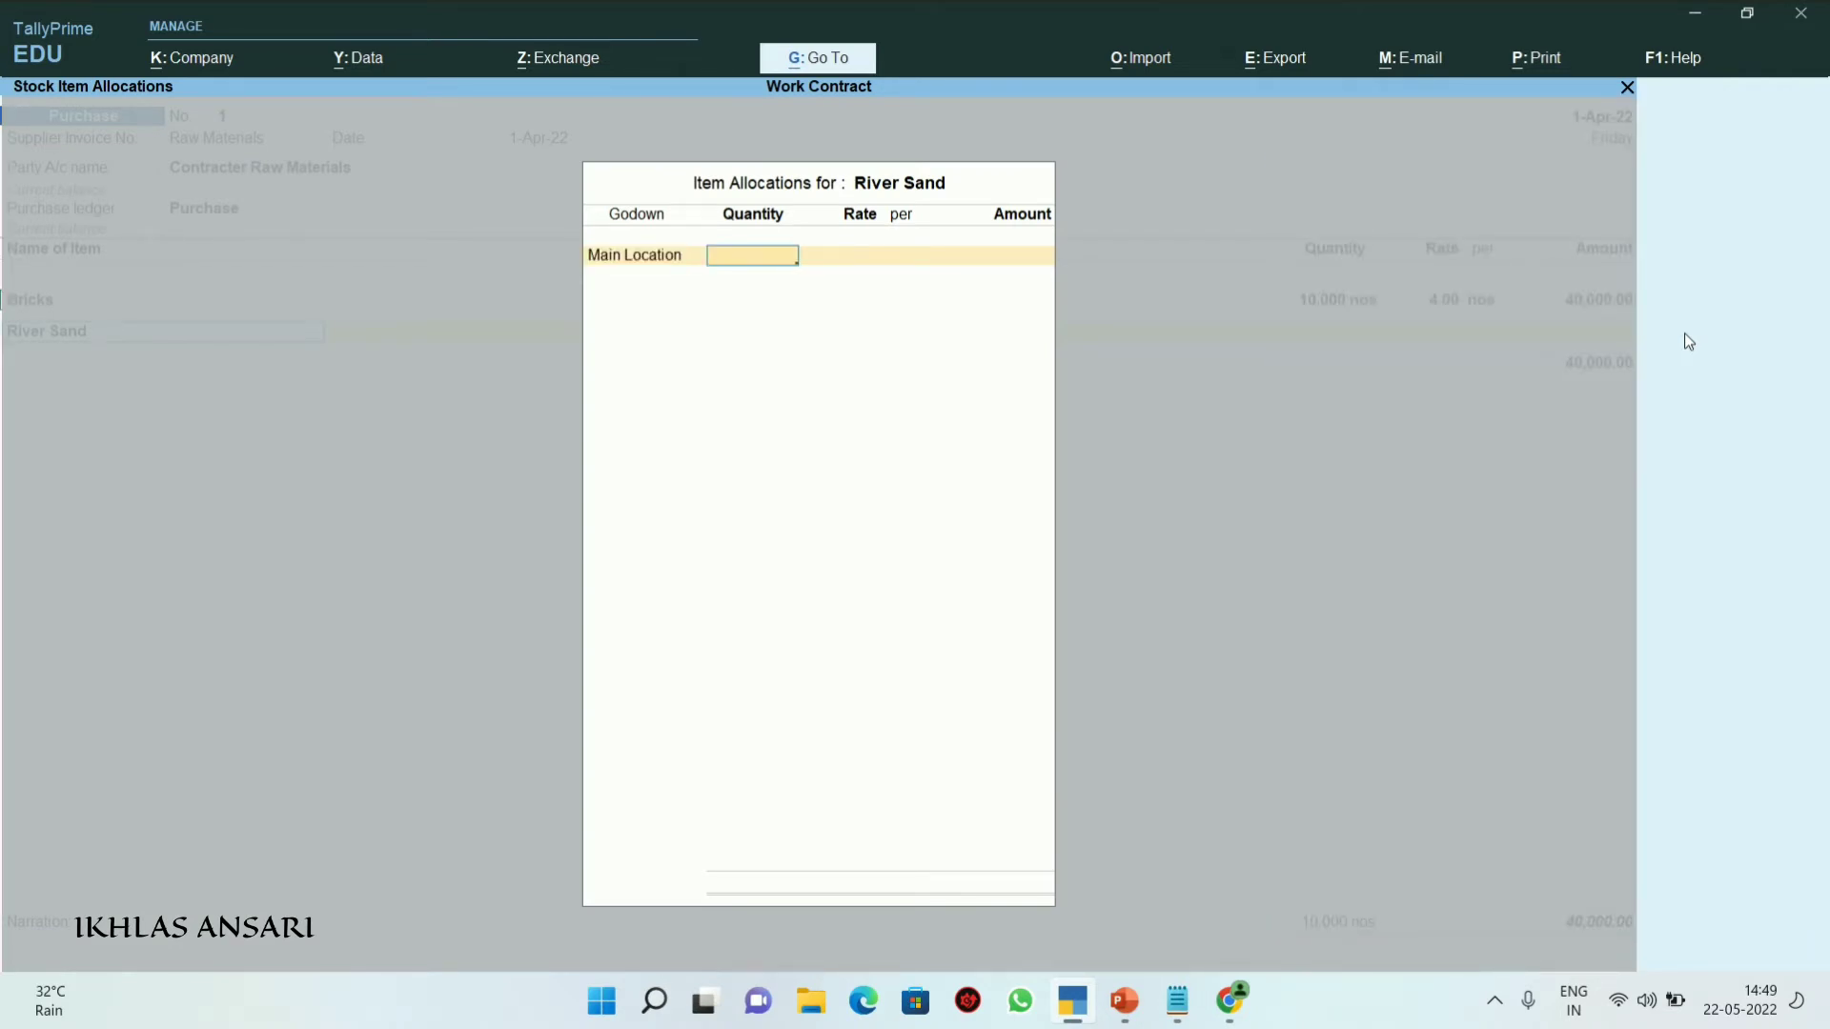
type("5")
key("Return")
type("500")
key("Return")
key("Return")
key("Return")
key("Return")
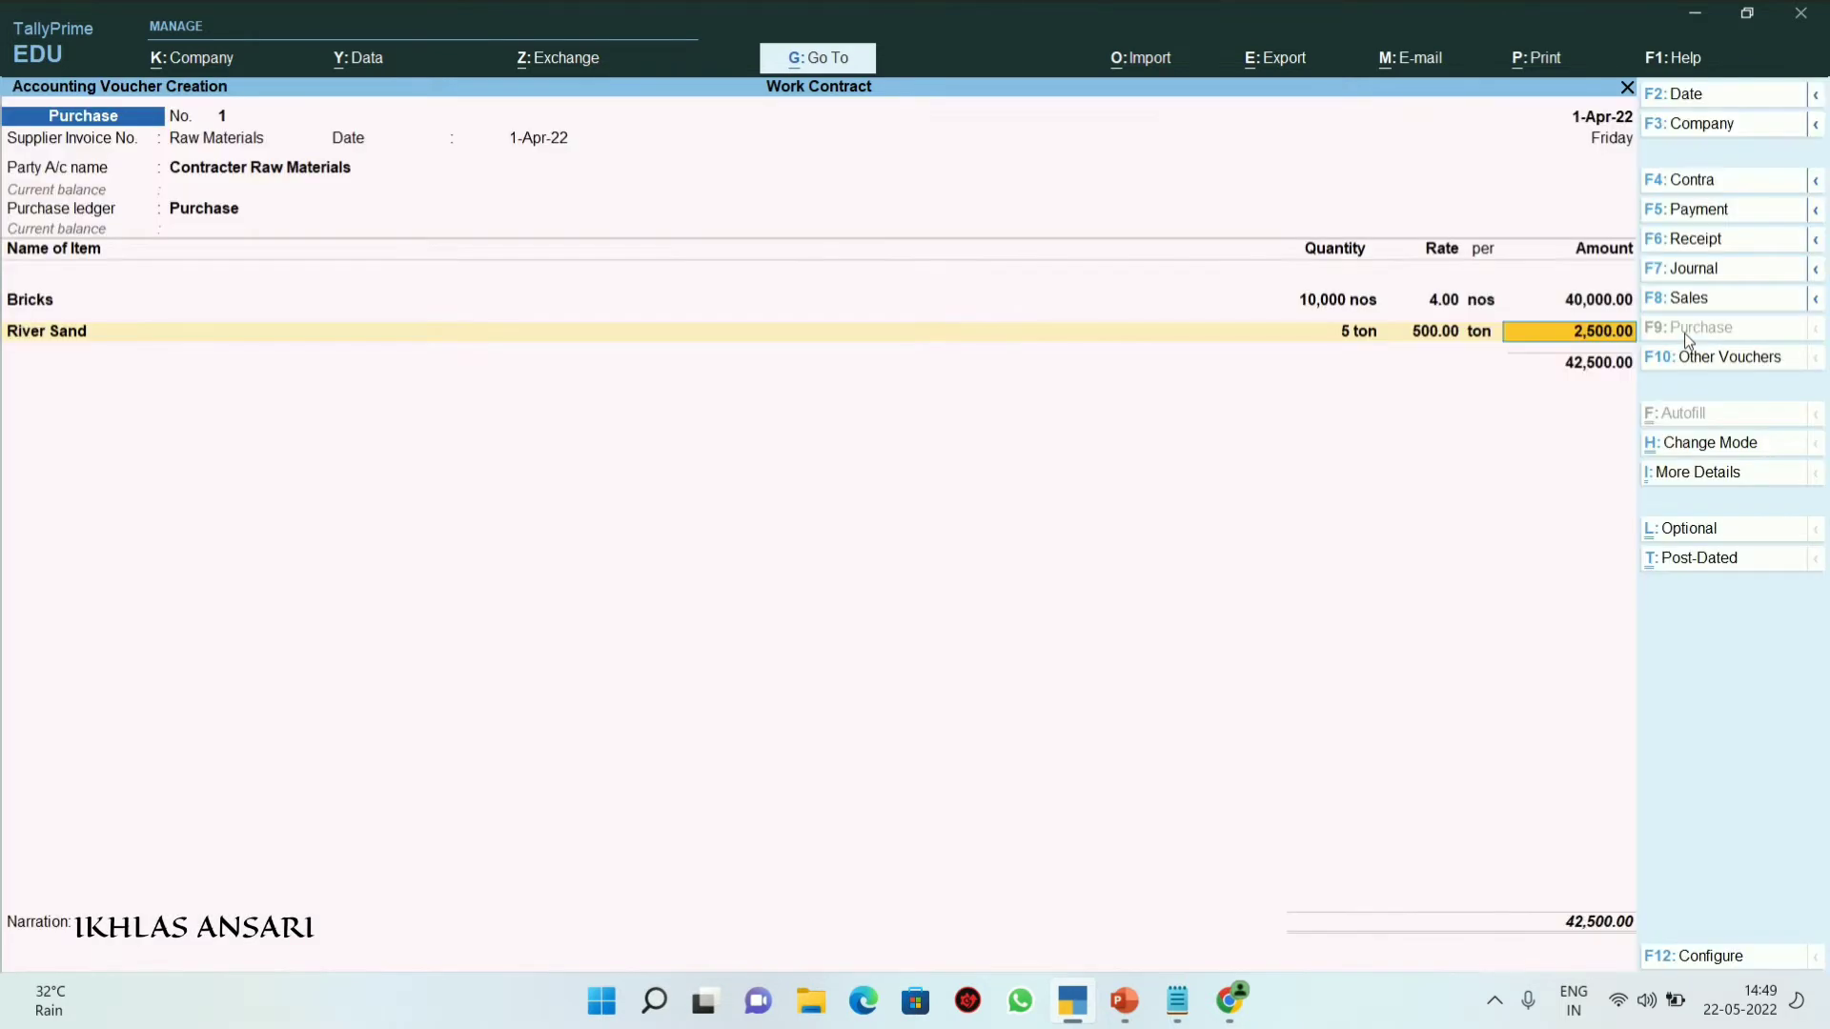
key("Return")
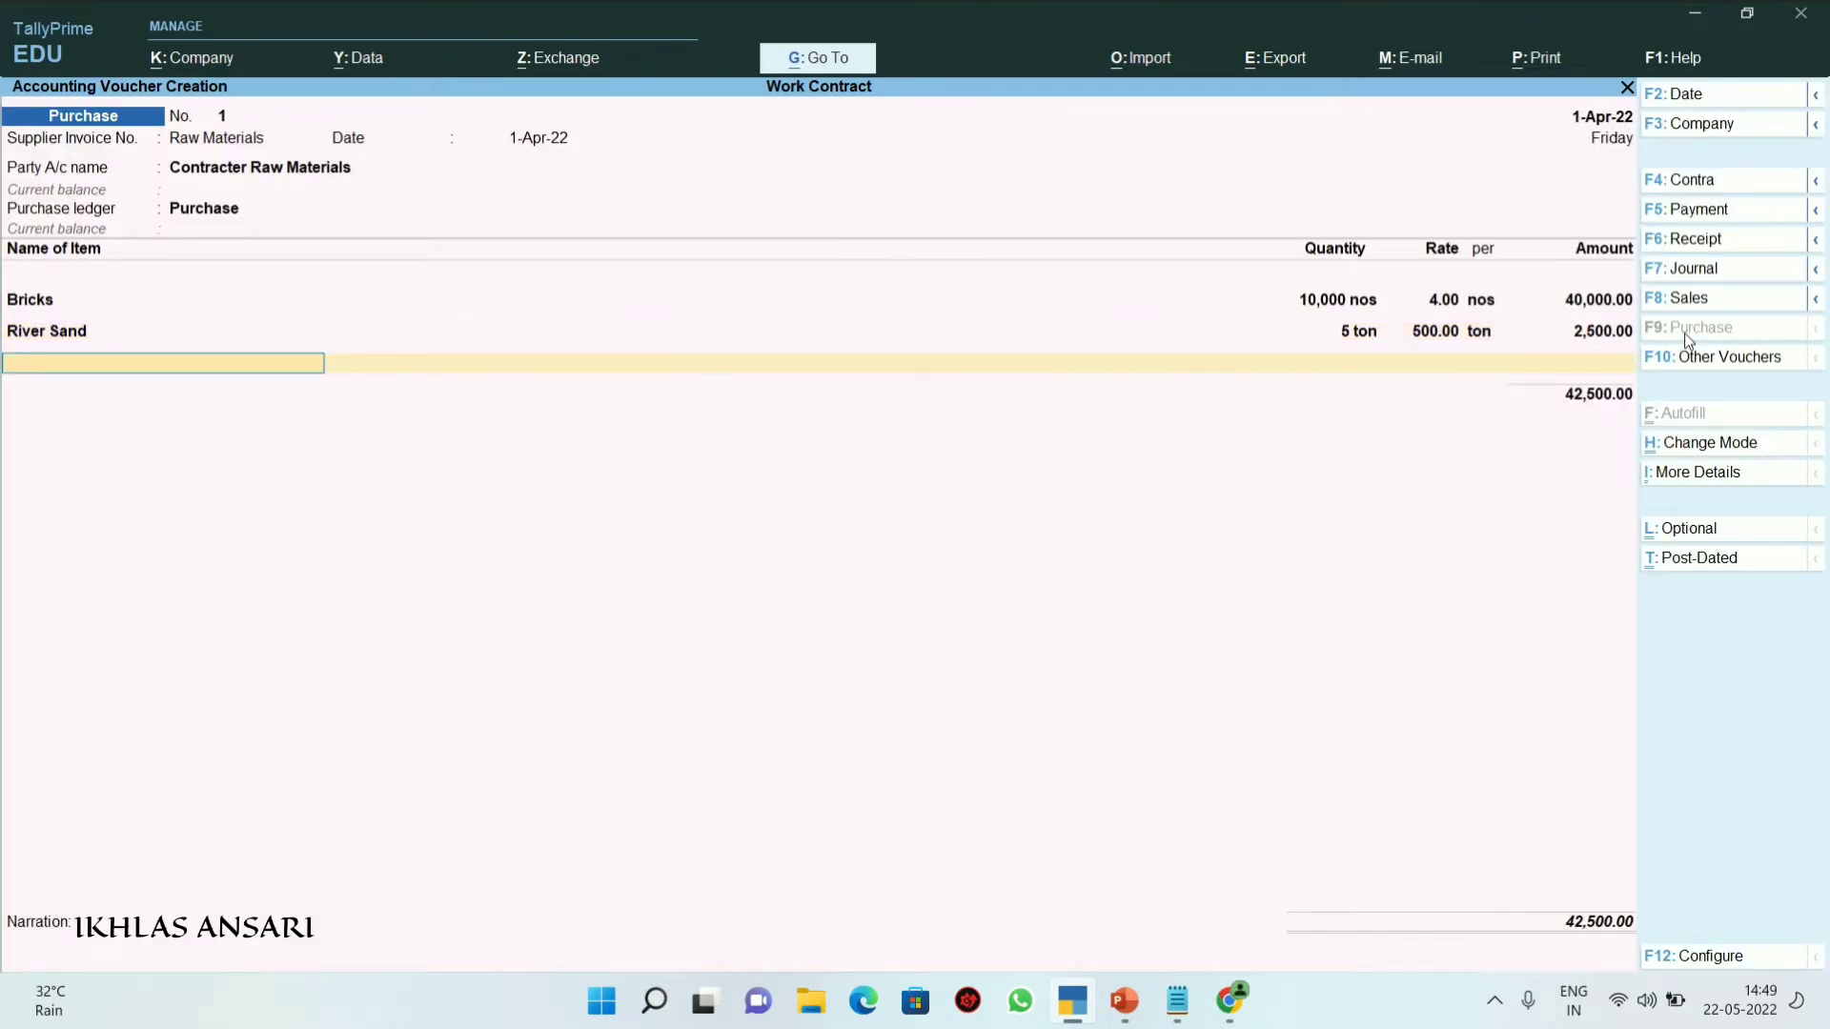
Add Iron and Steel from Main Location: 10 ton at rate 650
type("i")
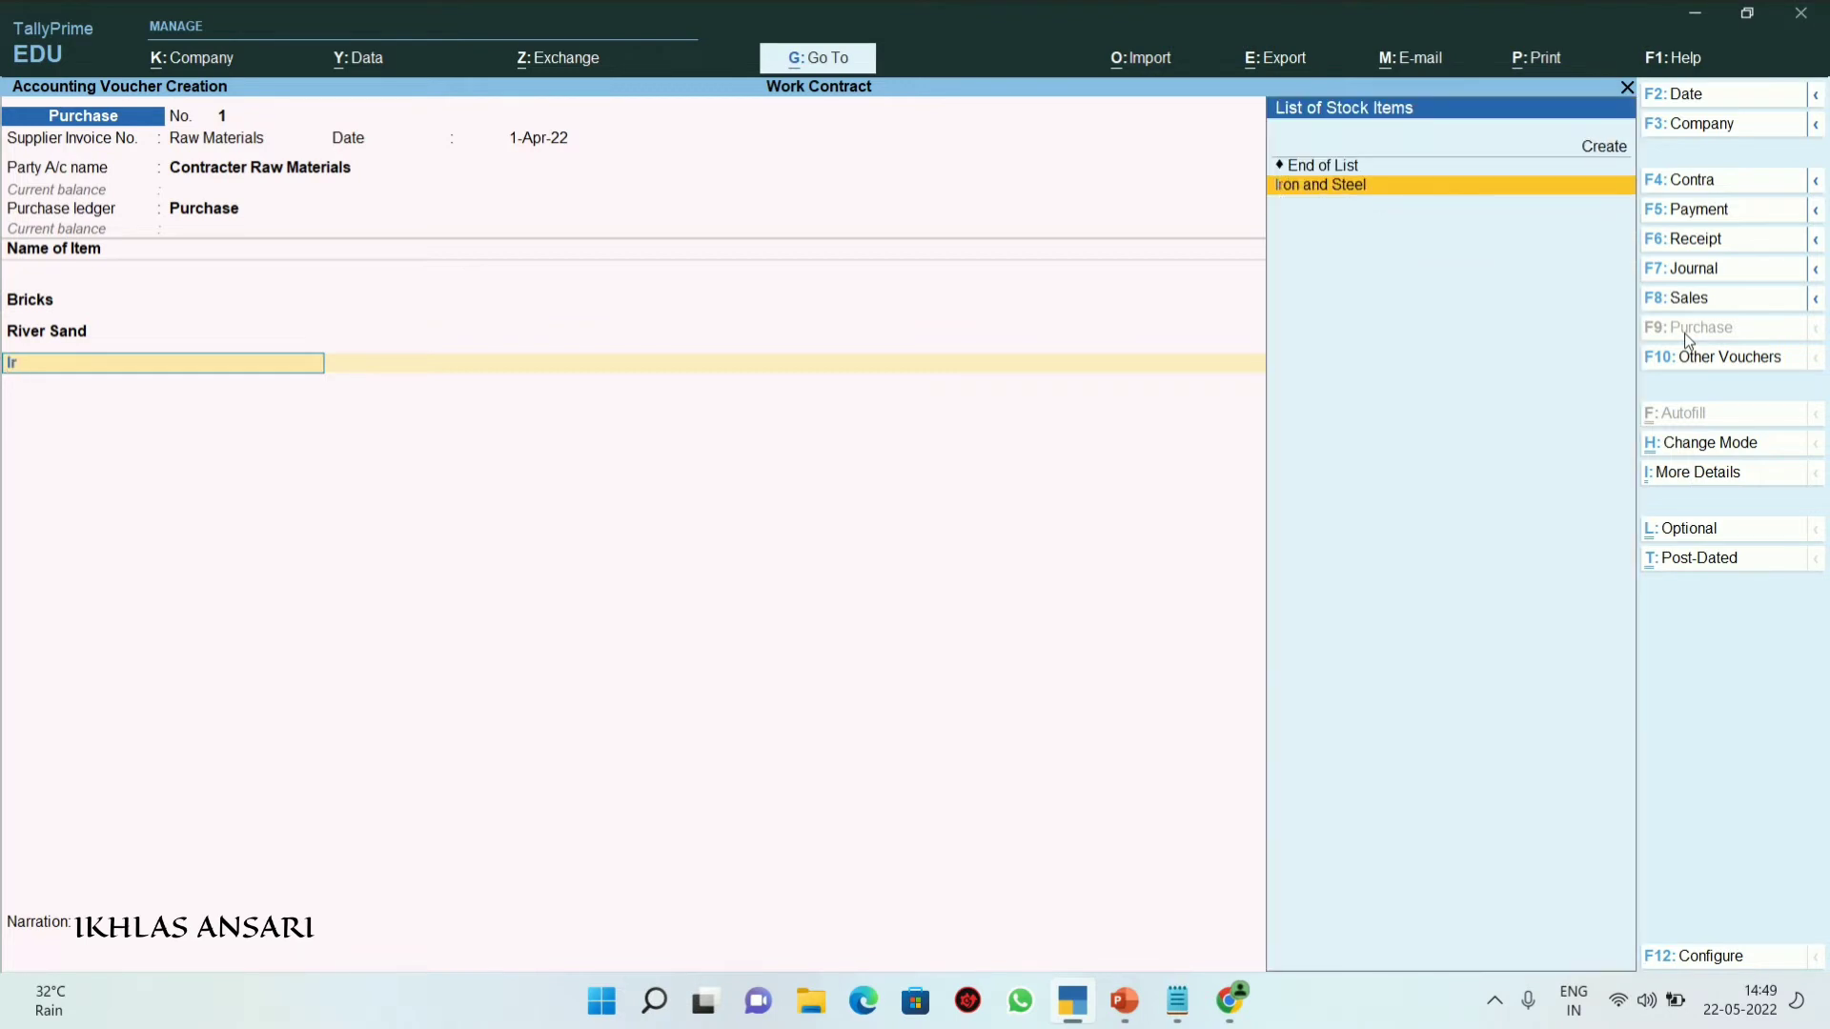
key("Return")
key("Down")
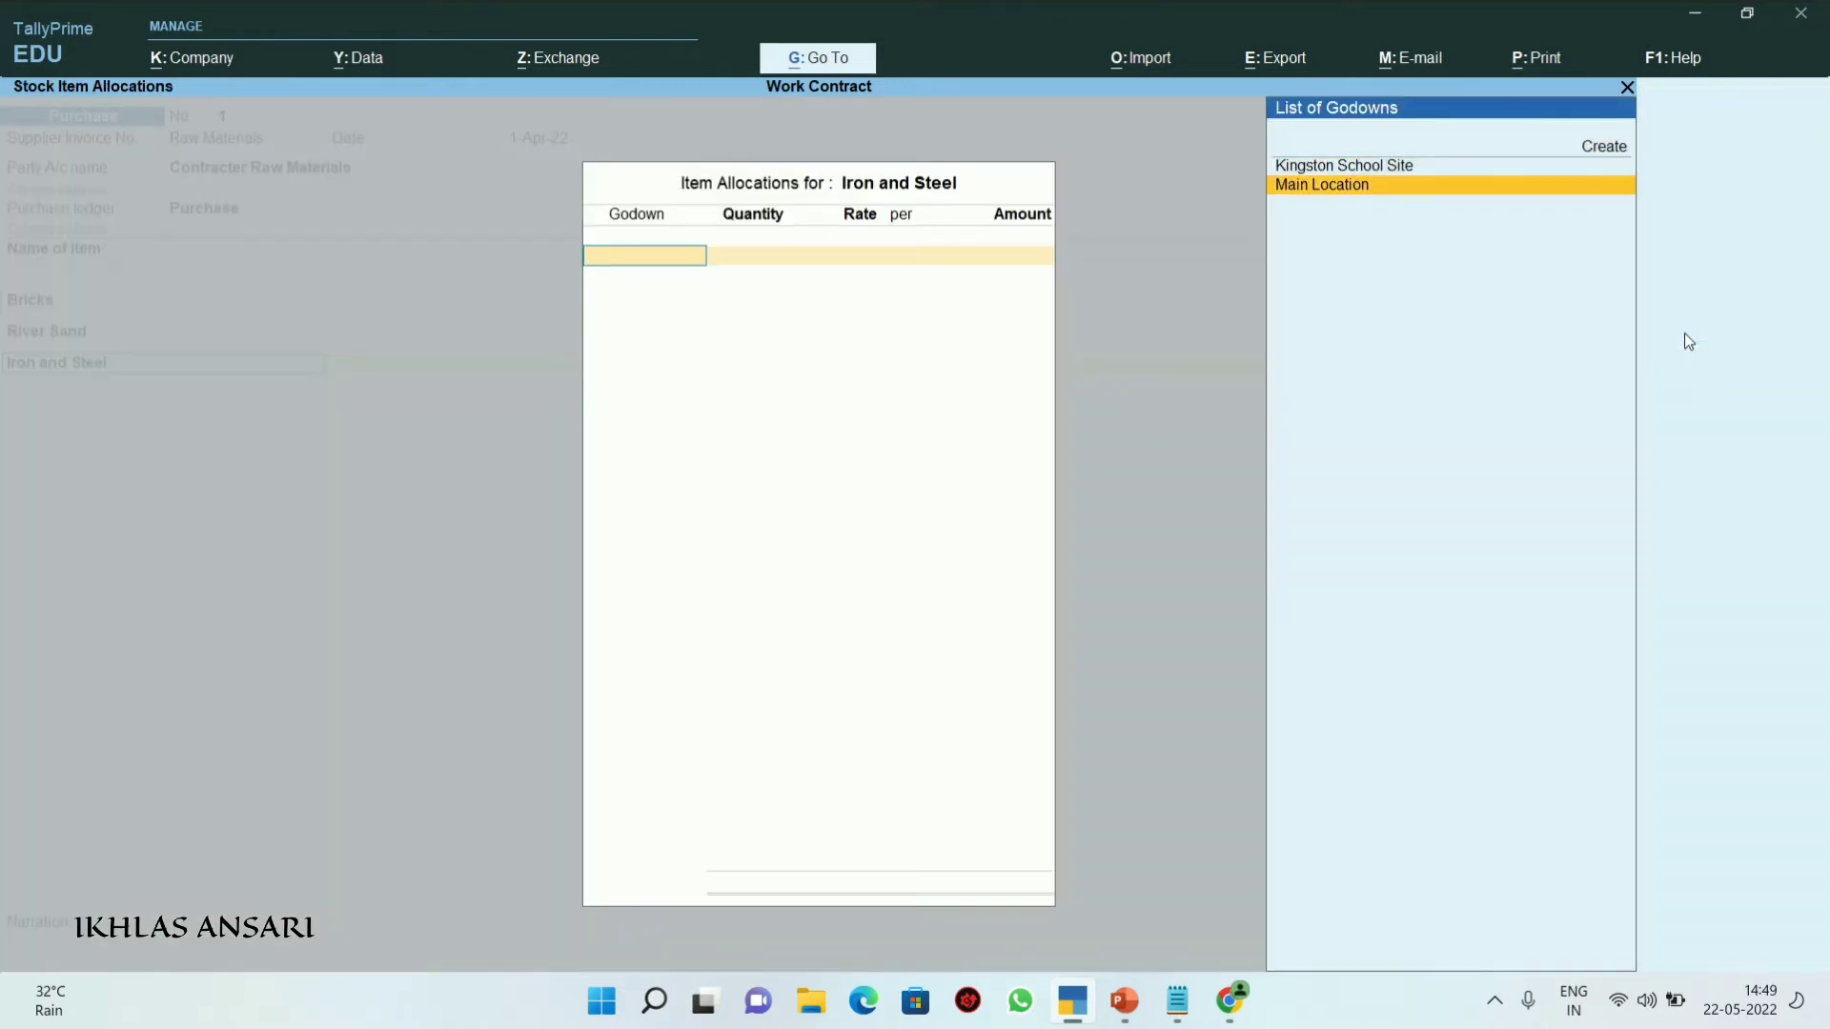
key("Return")
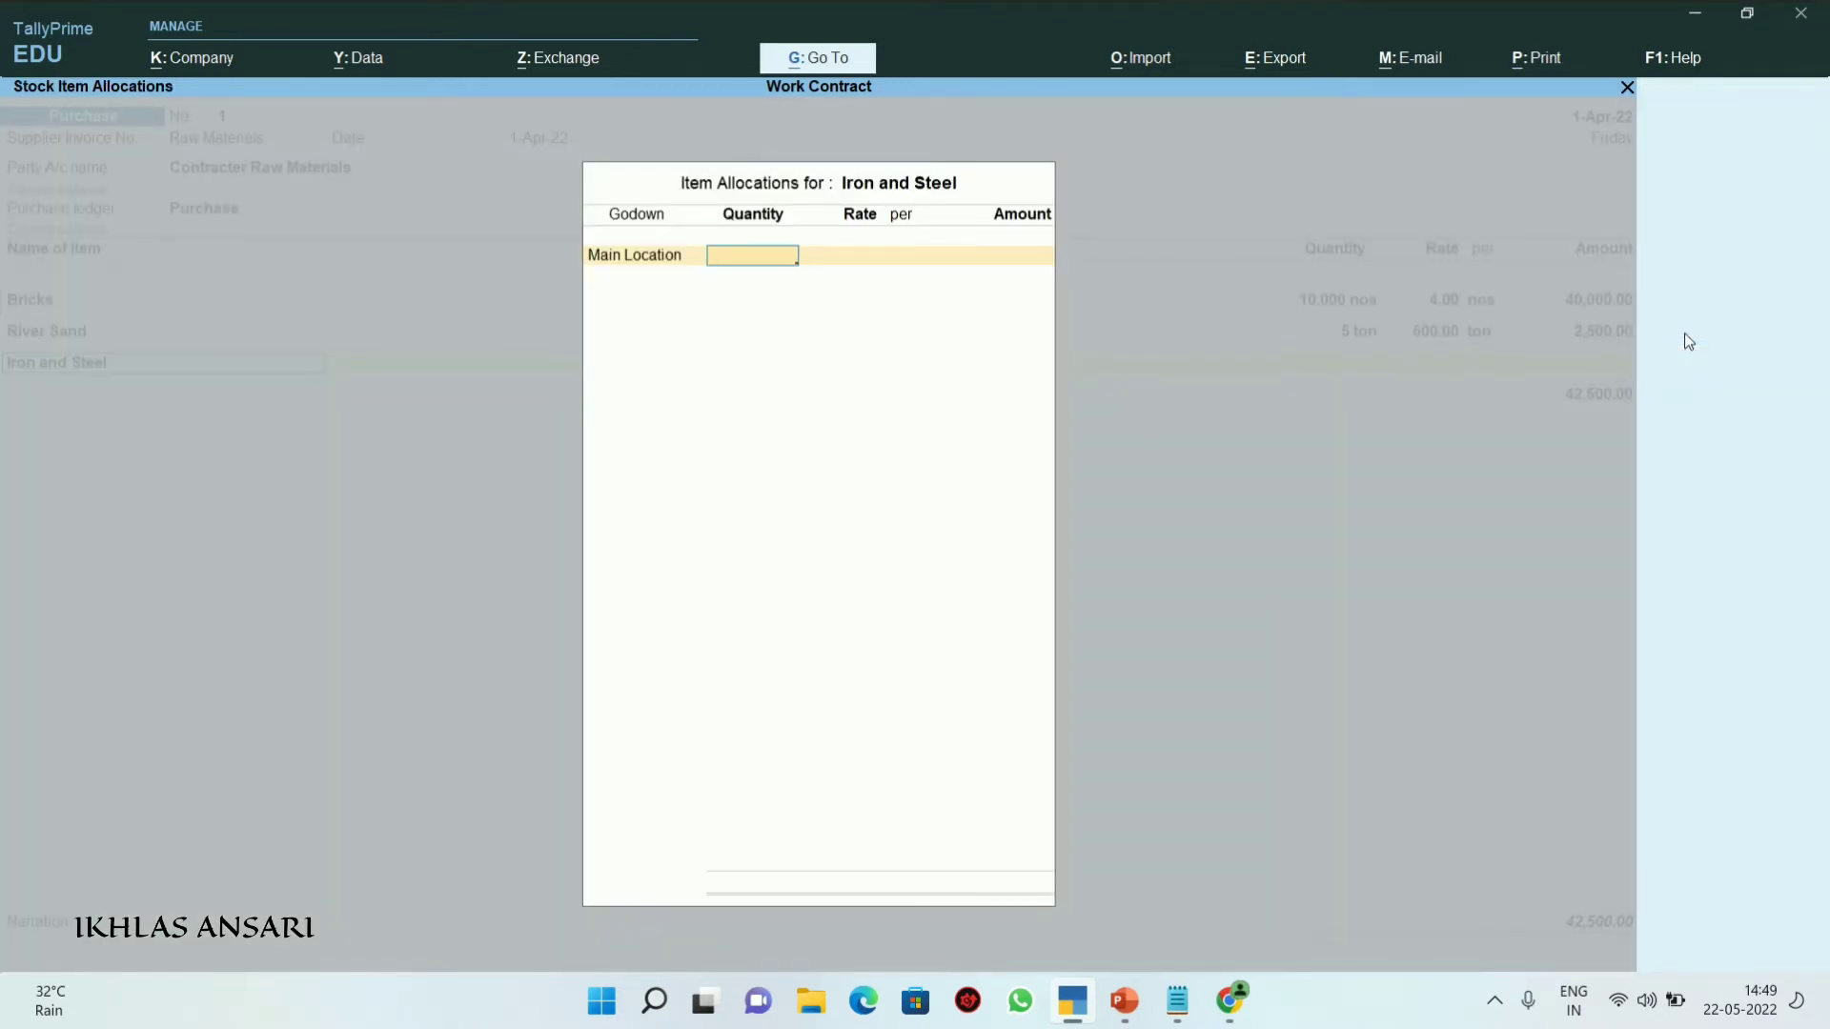
type("10")
key("Return")
type("650")
key("Return")
key("Return")
key("Return")
key("Return")
key("Return")
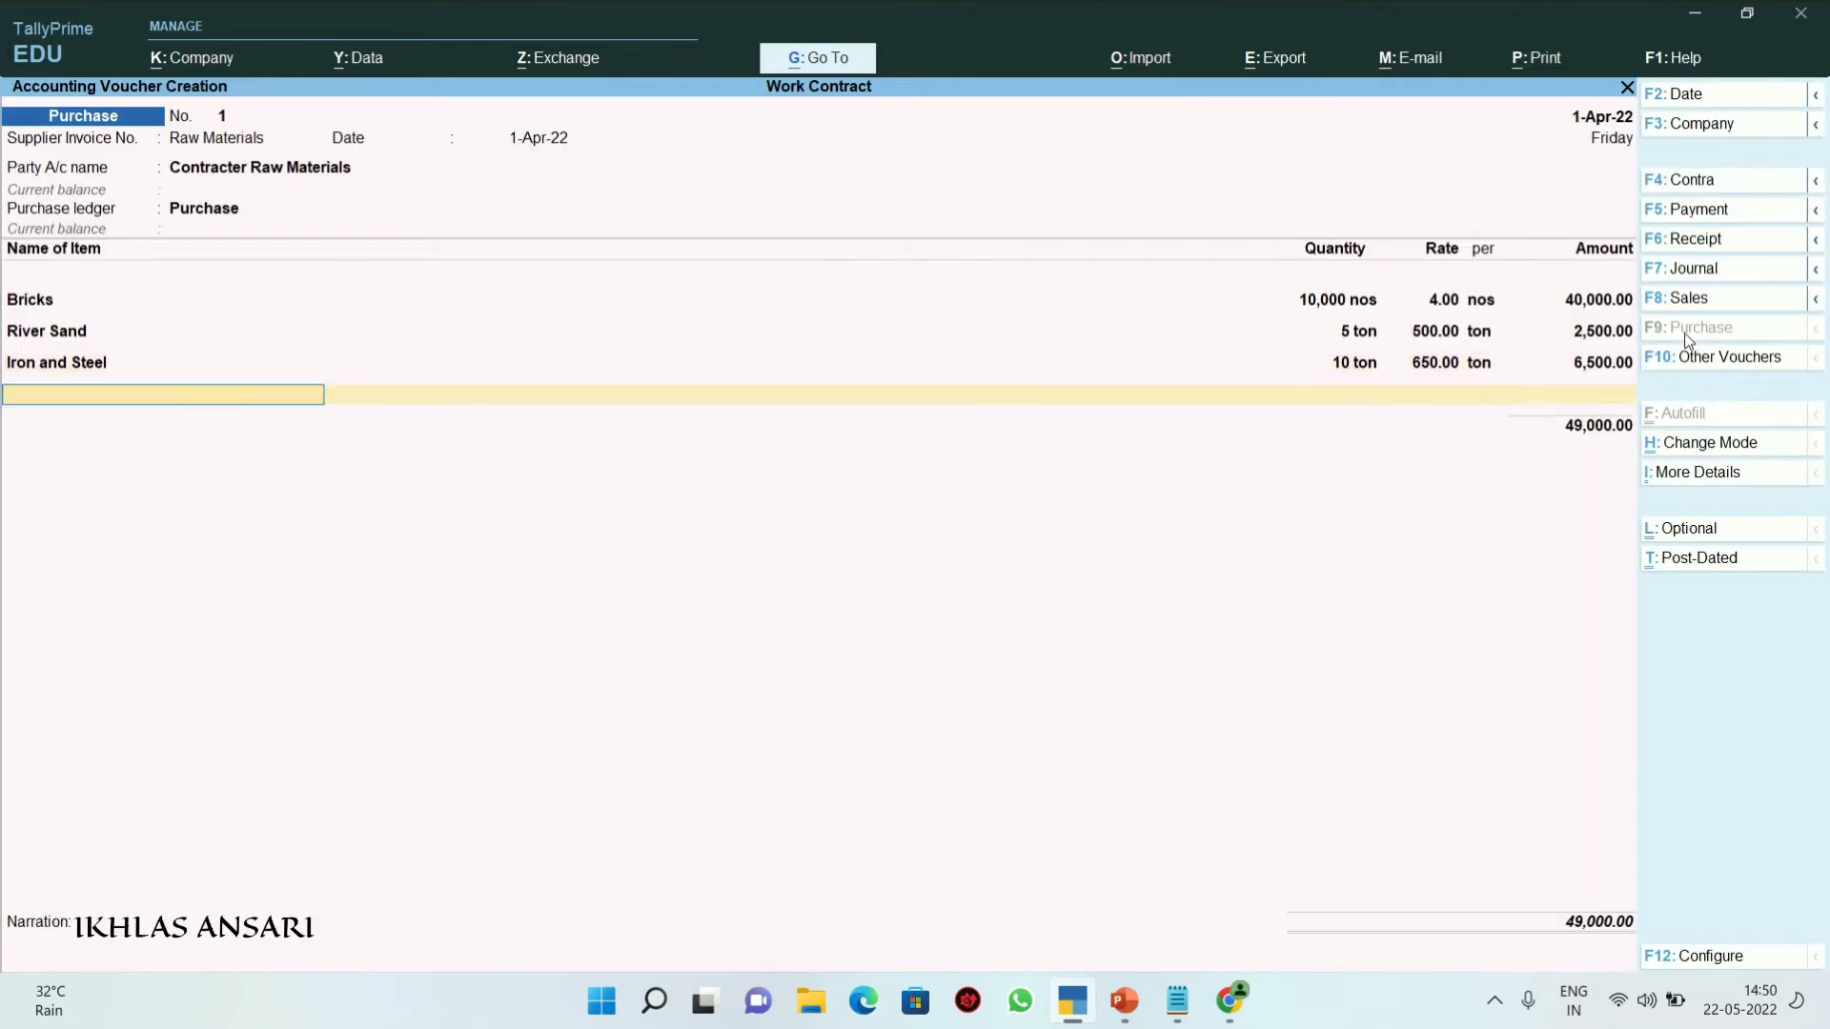
Add Cement from Main Location: 30 bags at rate 310
type("Ce")
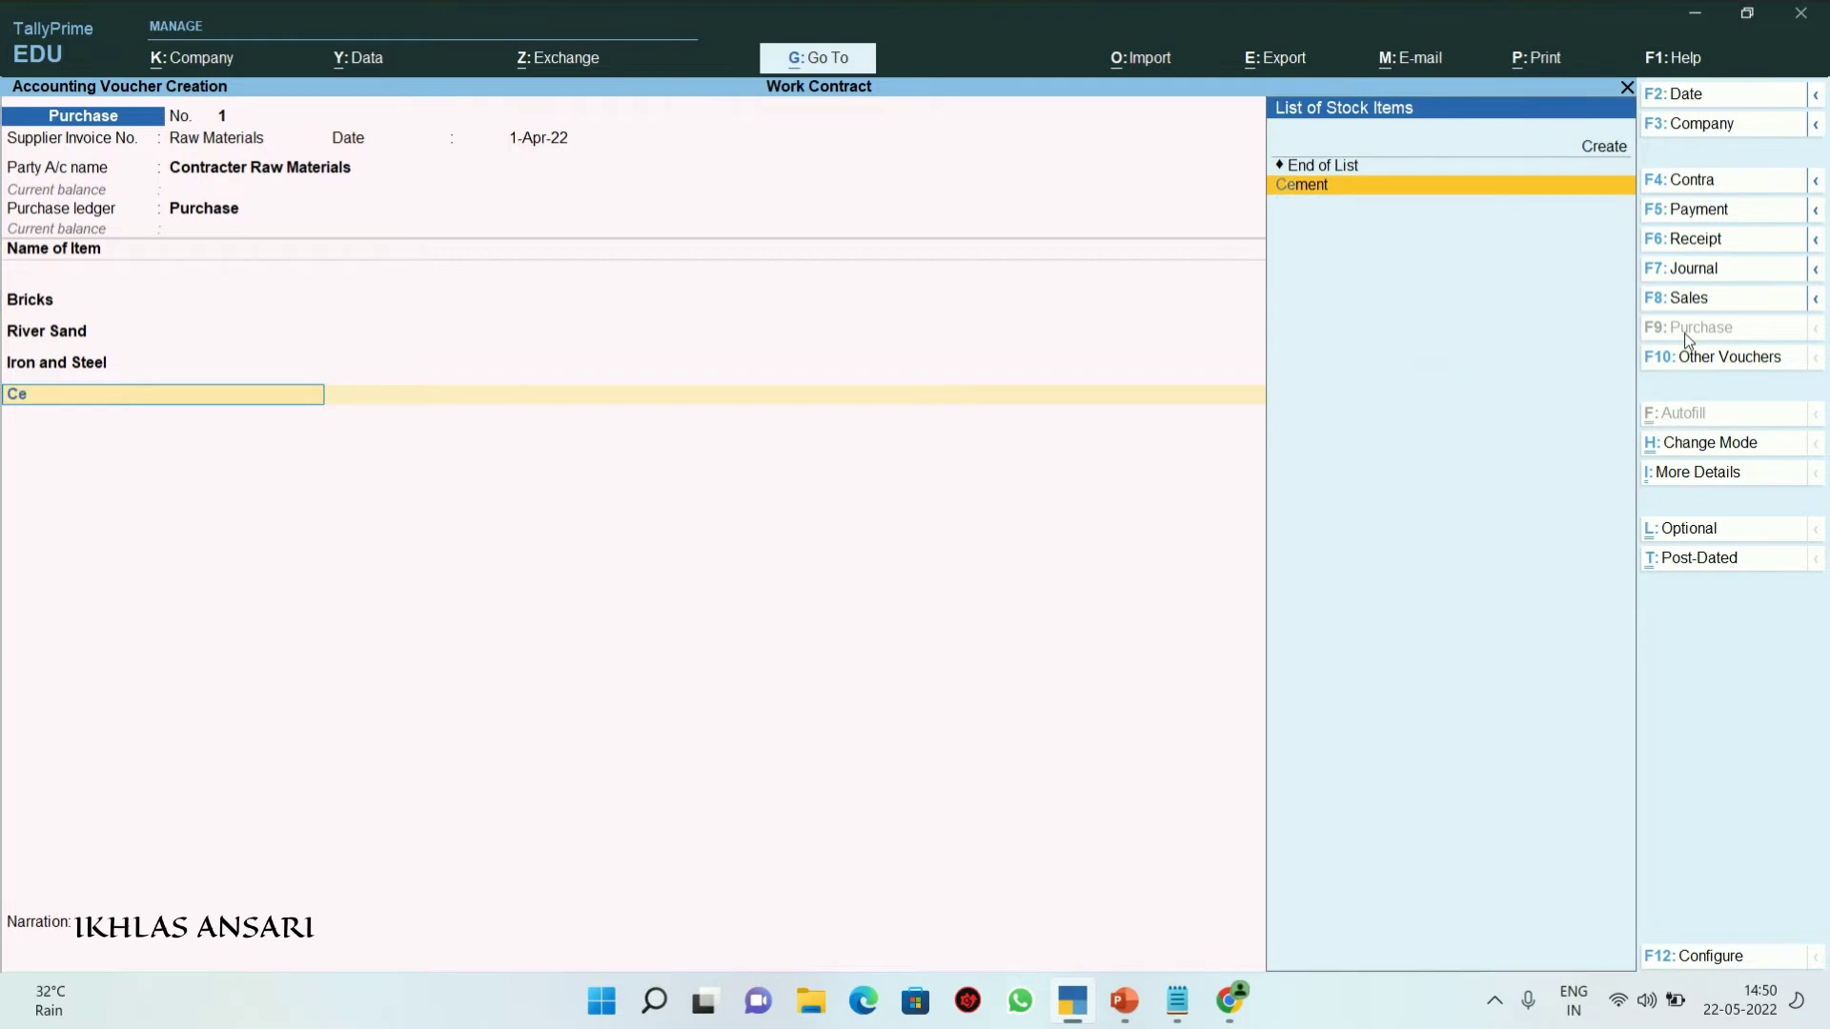
key("Return")
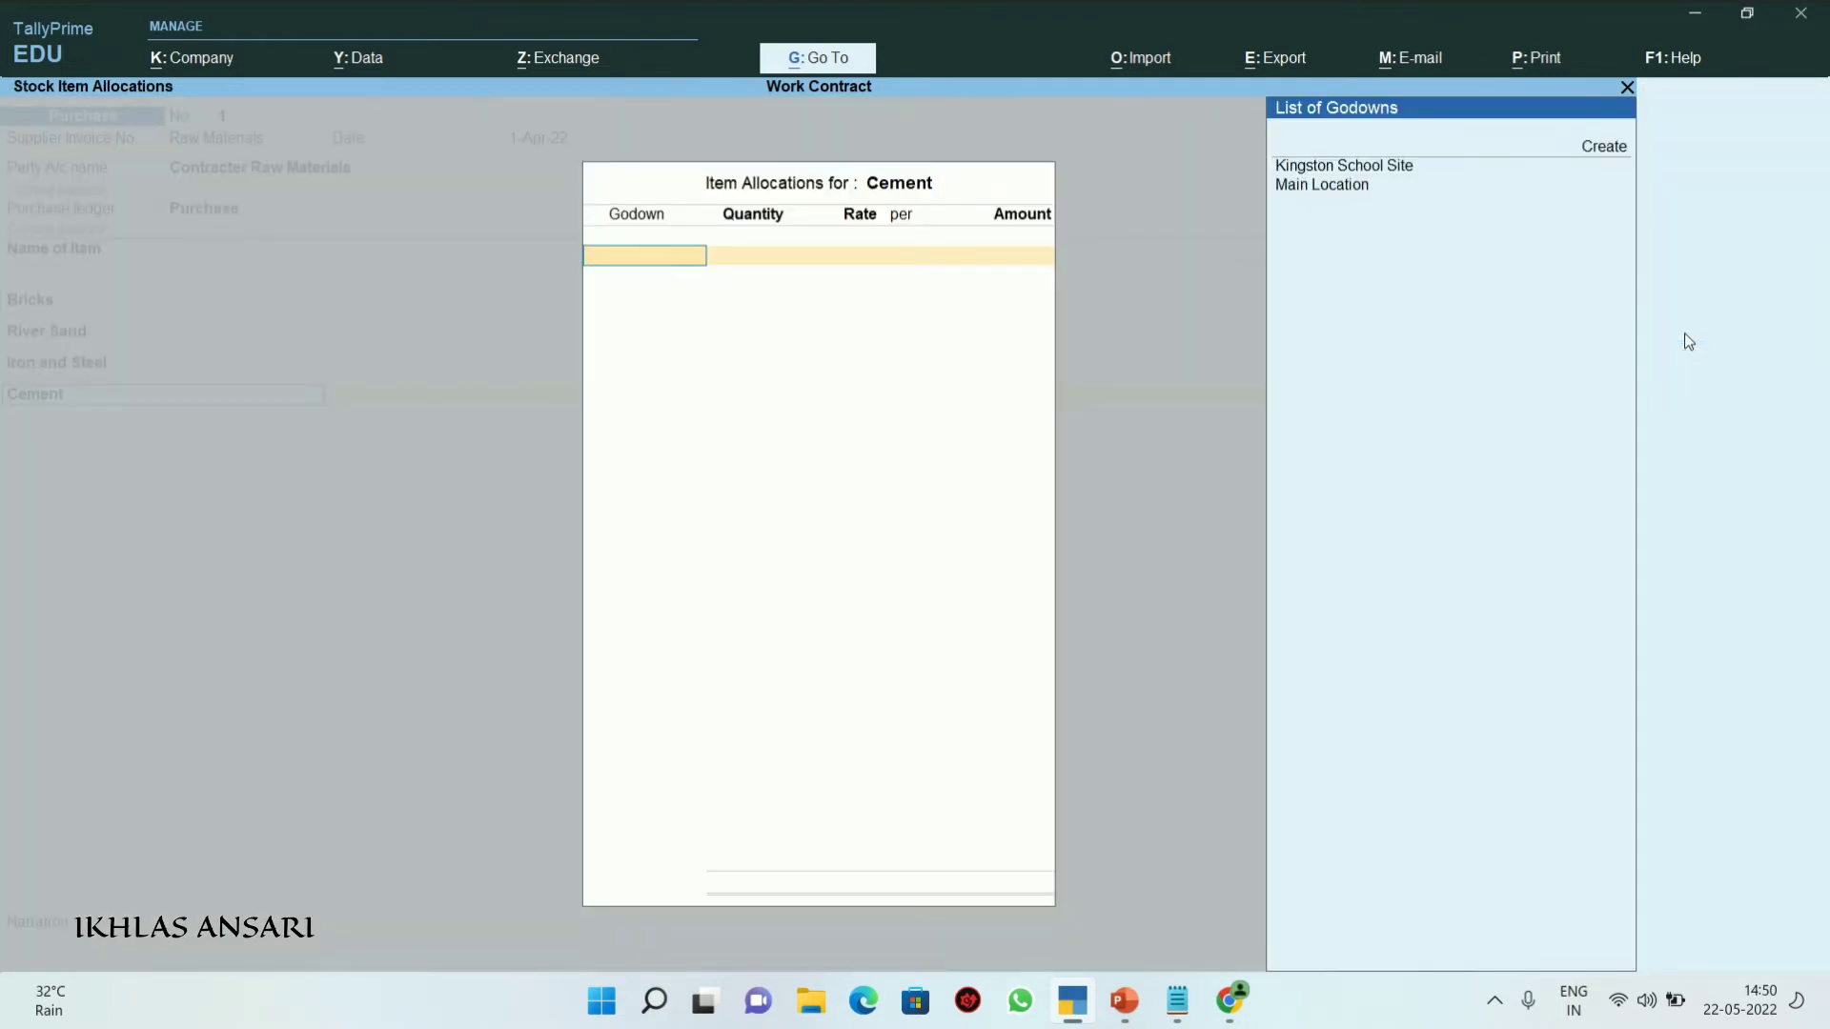
key("Down")
key("Return")
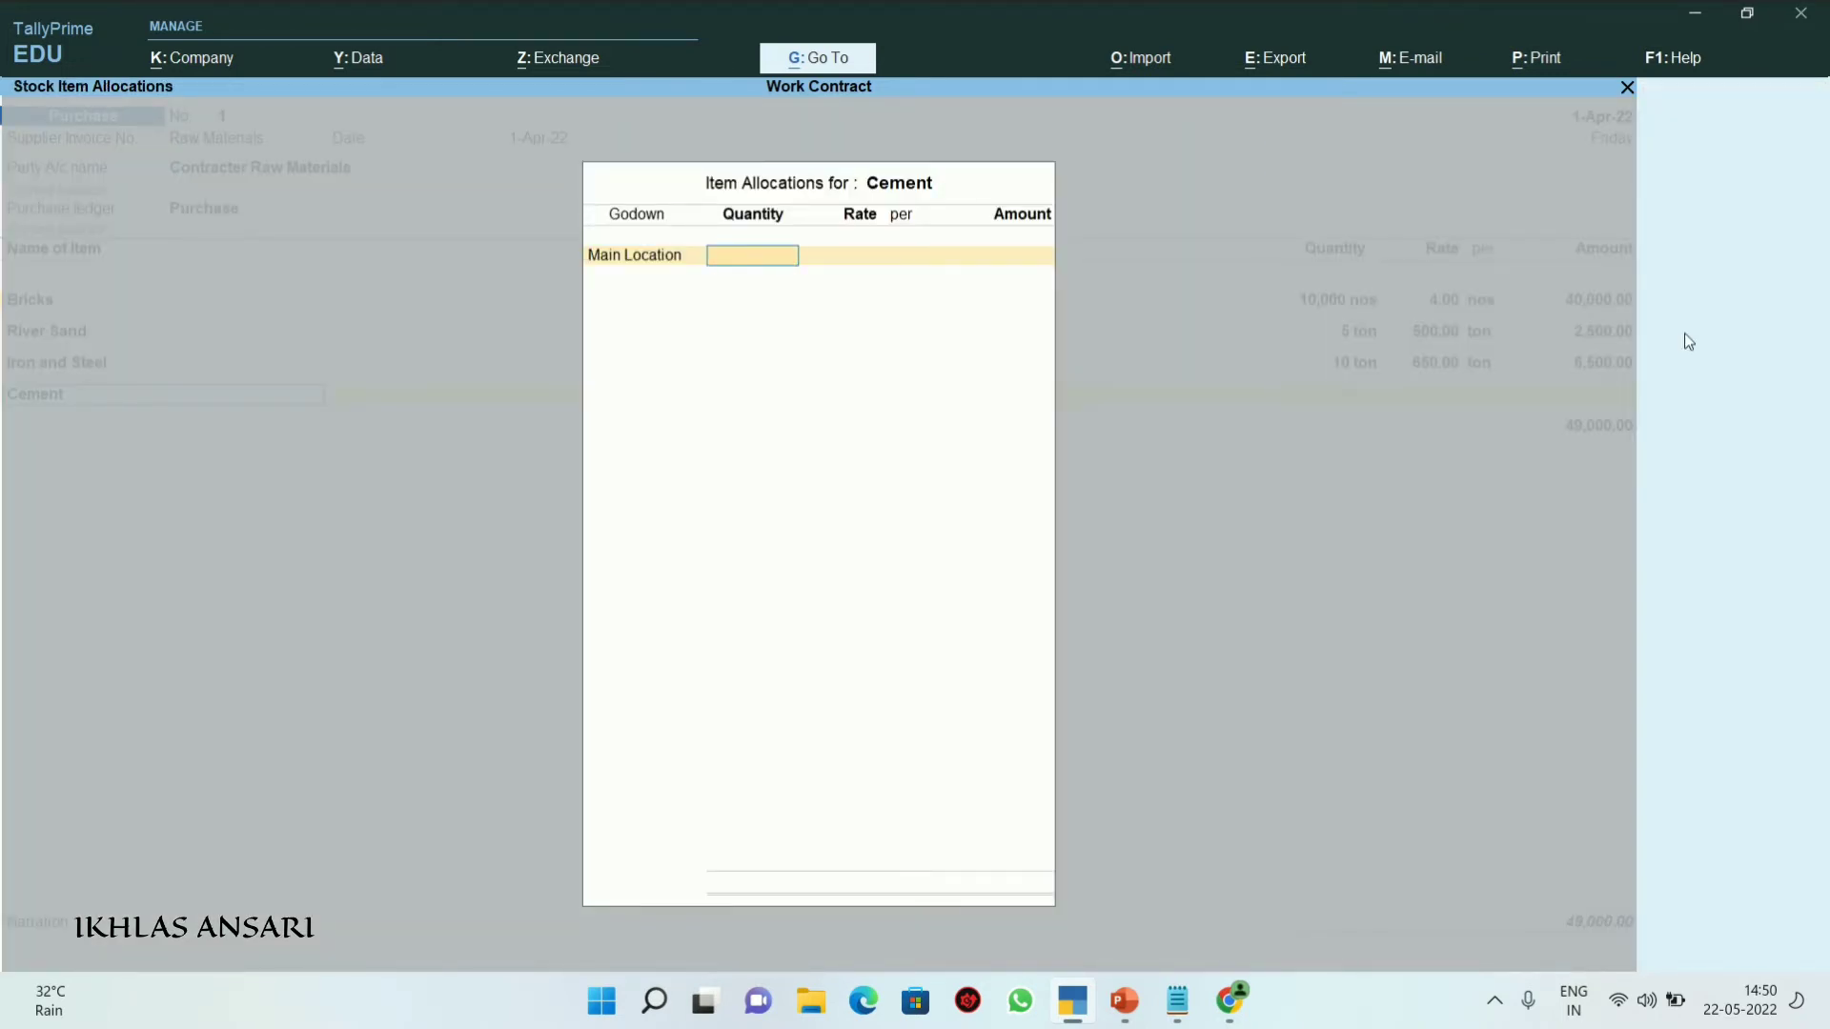
type("30")
key("Return")
type("310")
key("Return")
key("Return")
key("Return")
key("Return")
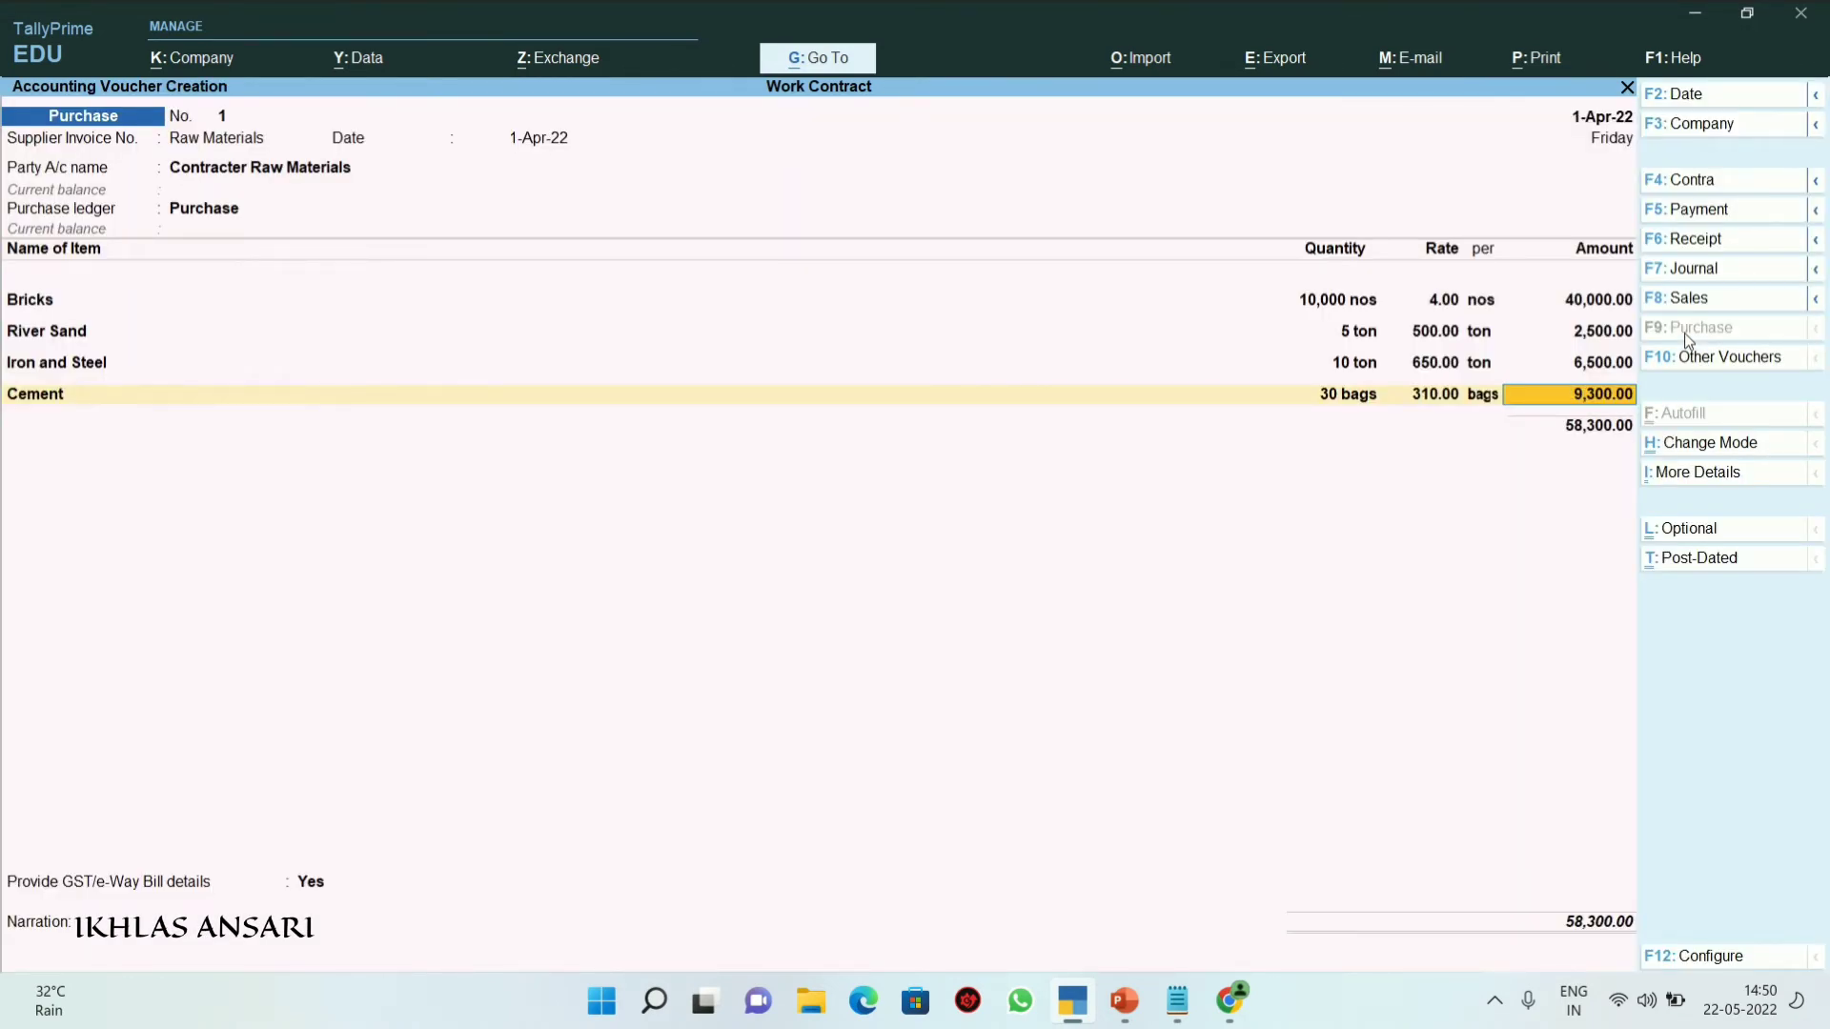
Add Cgst and Sgst ledgers at 2,949.50 each and save the 64,199.00 purchase voucher
key("Return")
type("Cg")
key("Return")
key("Return")
type("Sg")
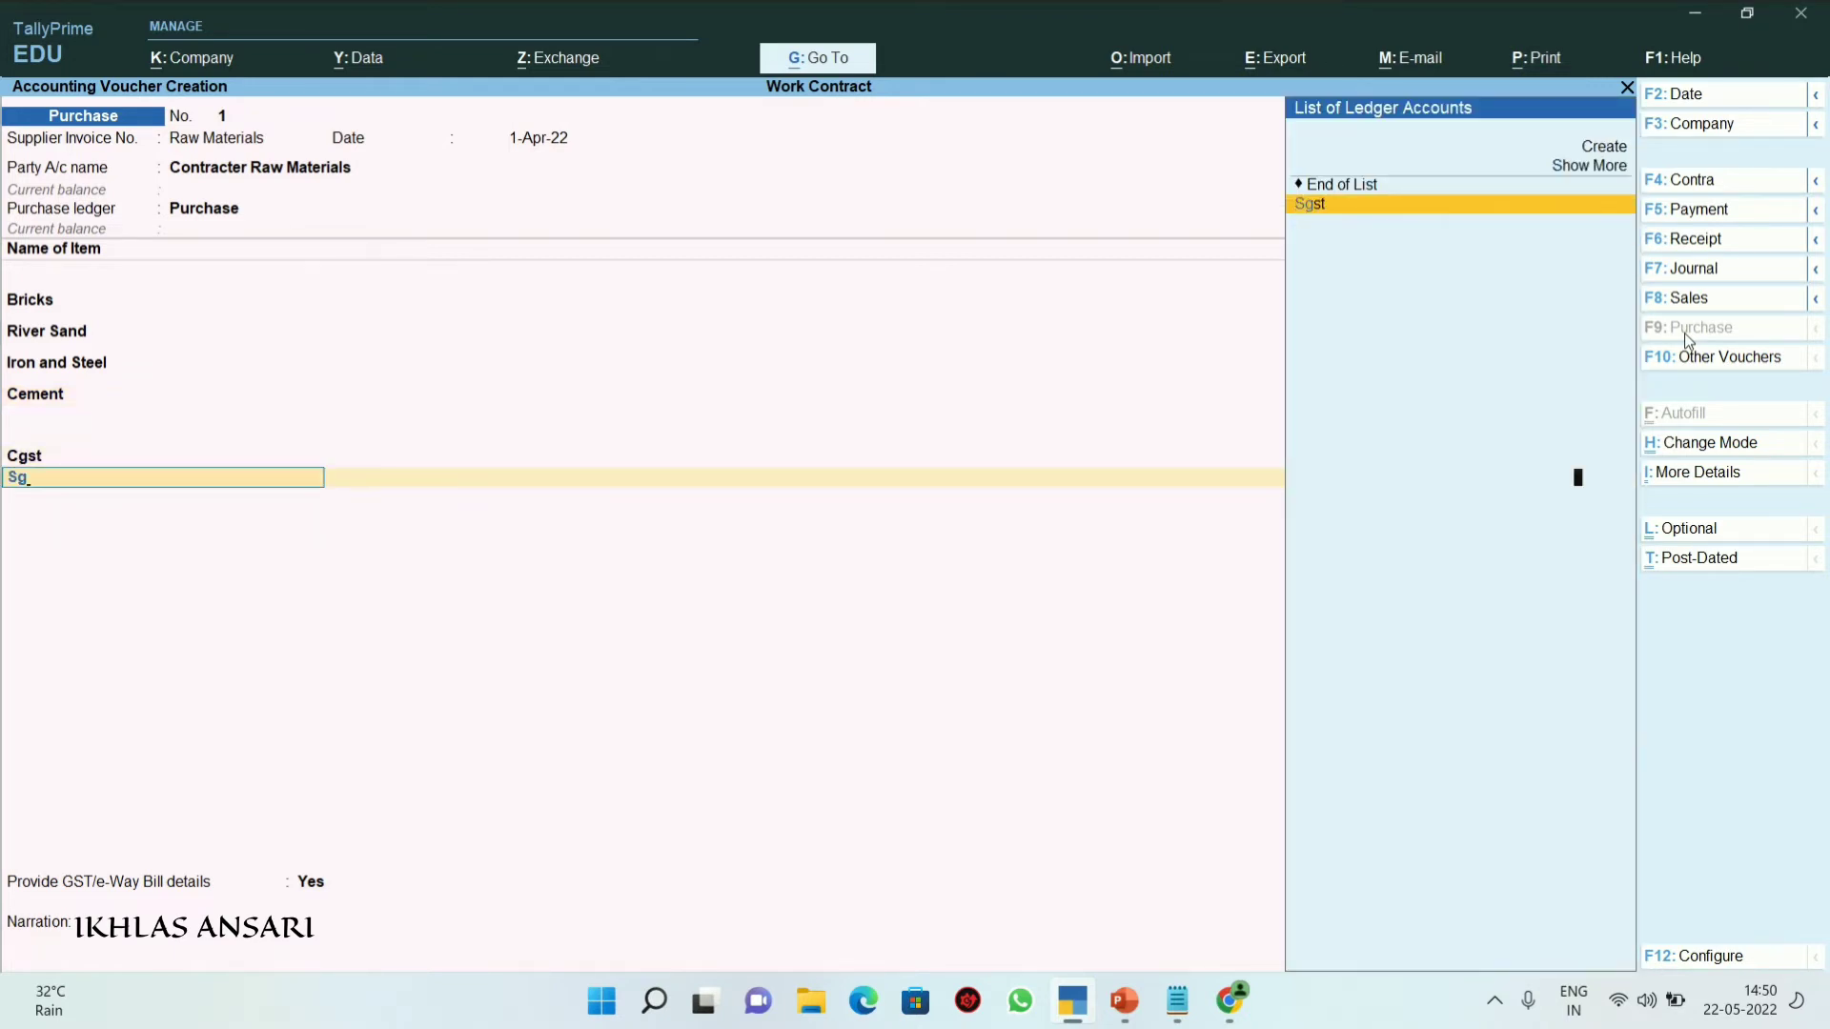
key("Return")
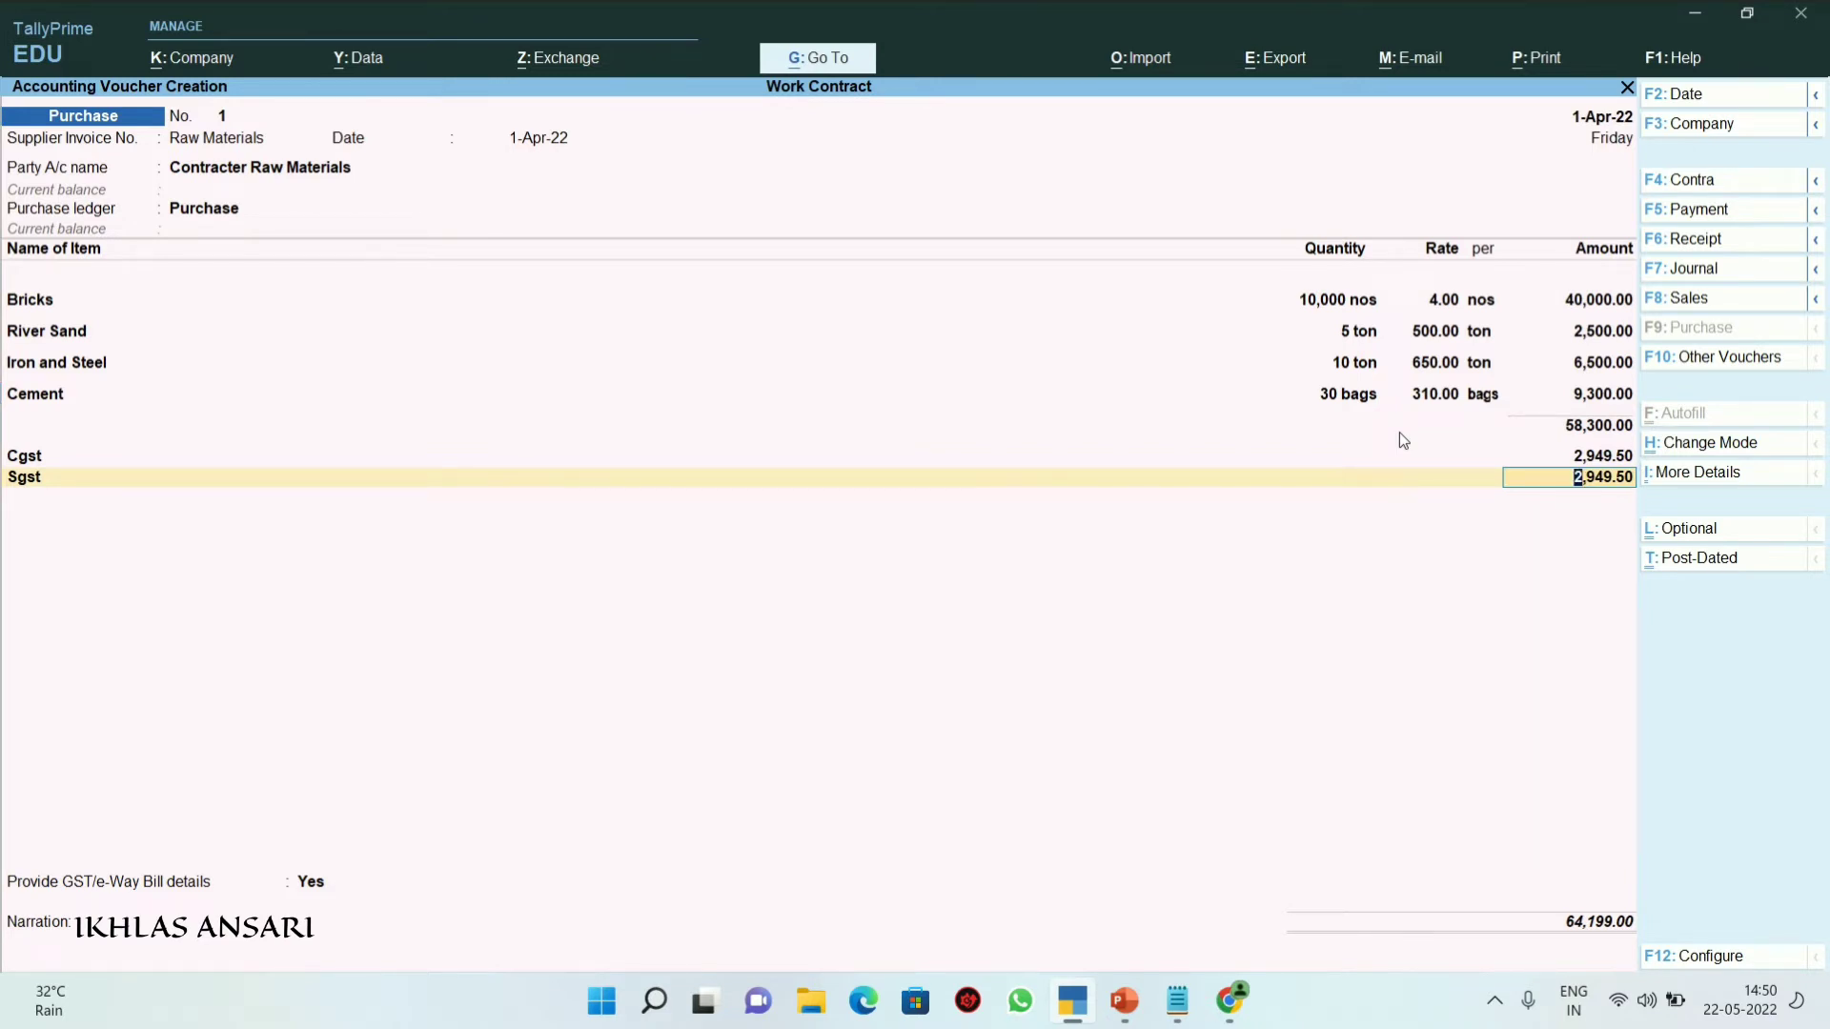
key("ctrl")
key("ctrl+a")
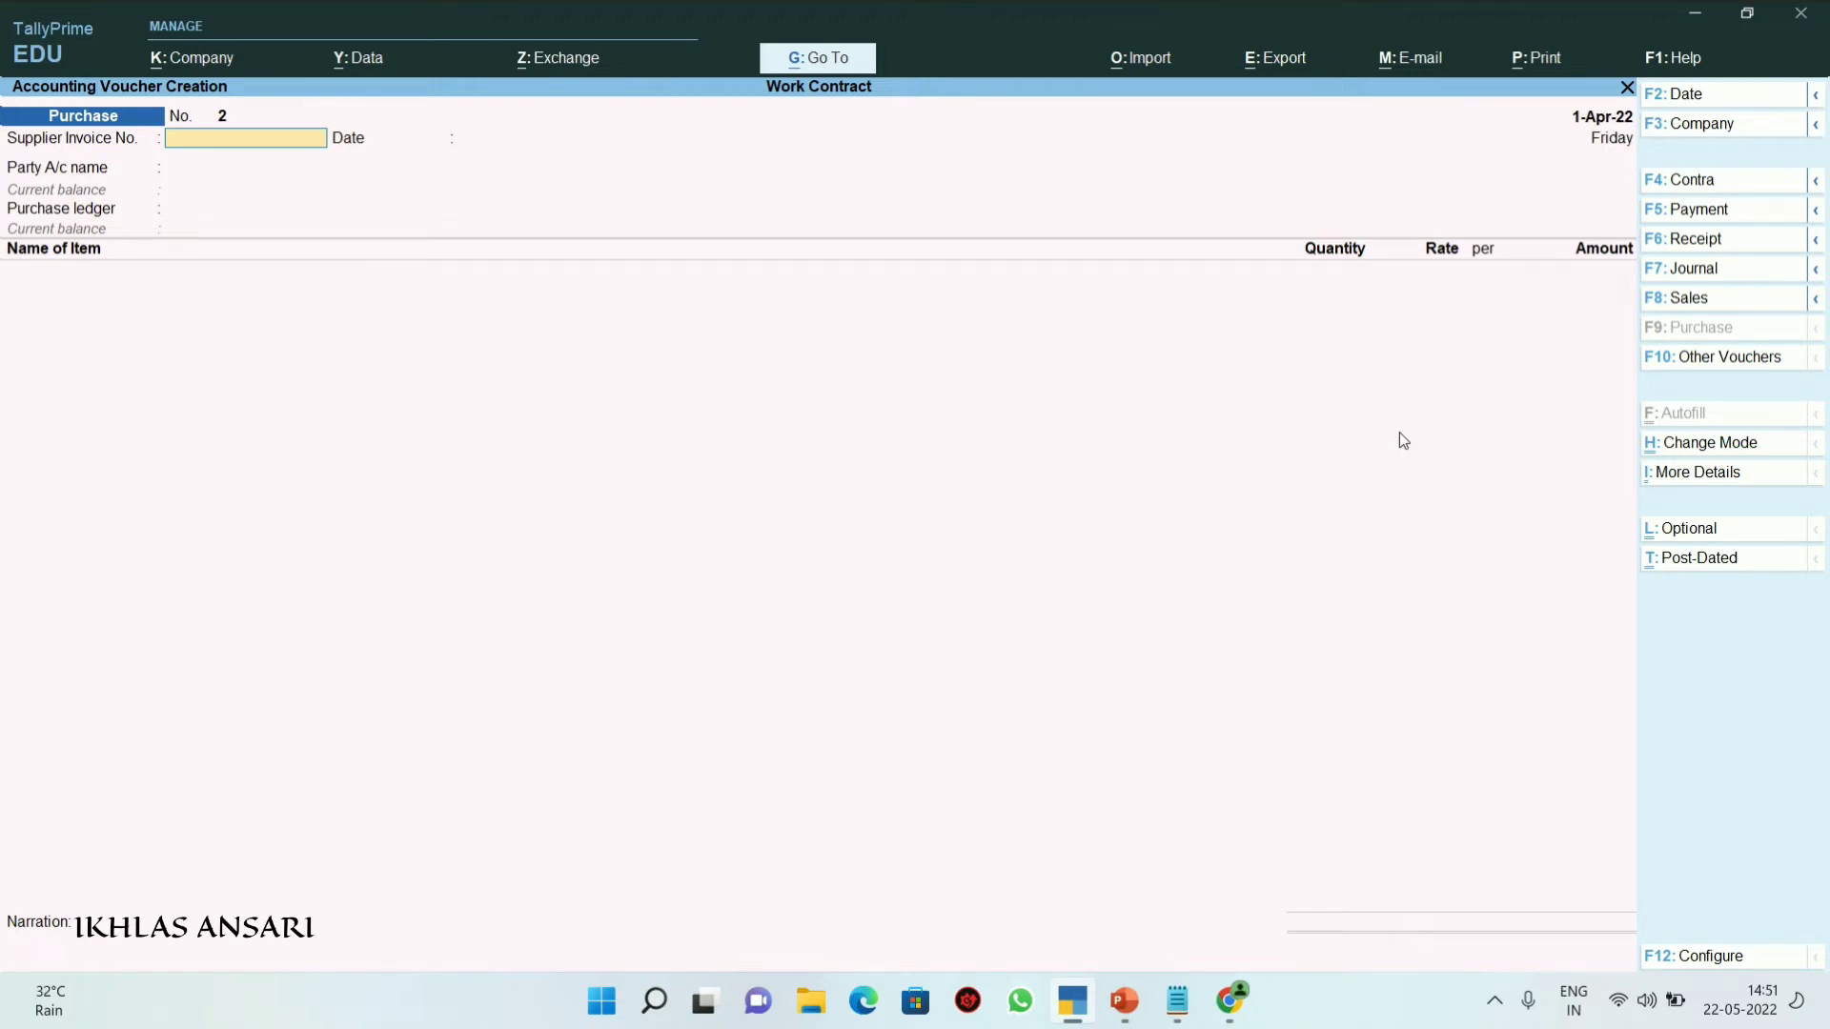
Create a voucher type named 'Transfer of Materials' based on Stock Journal
key("Escape")
key("Up")
key("Up")
key("Down")
key("Down")
key("Down")
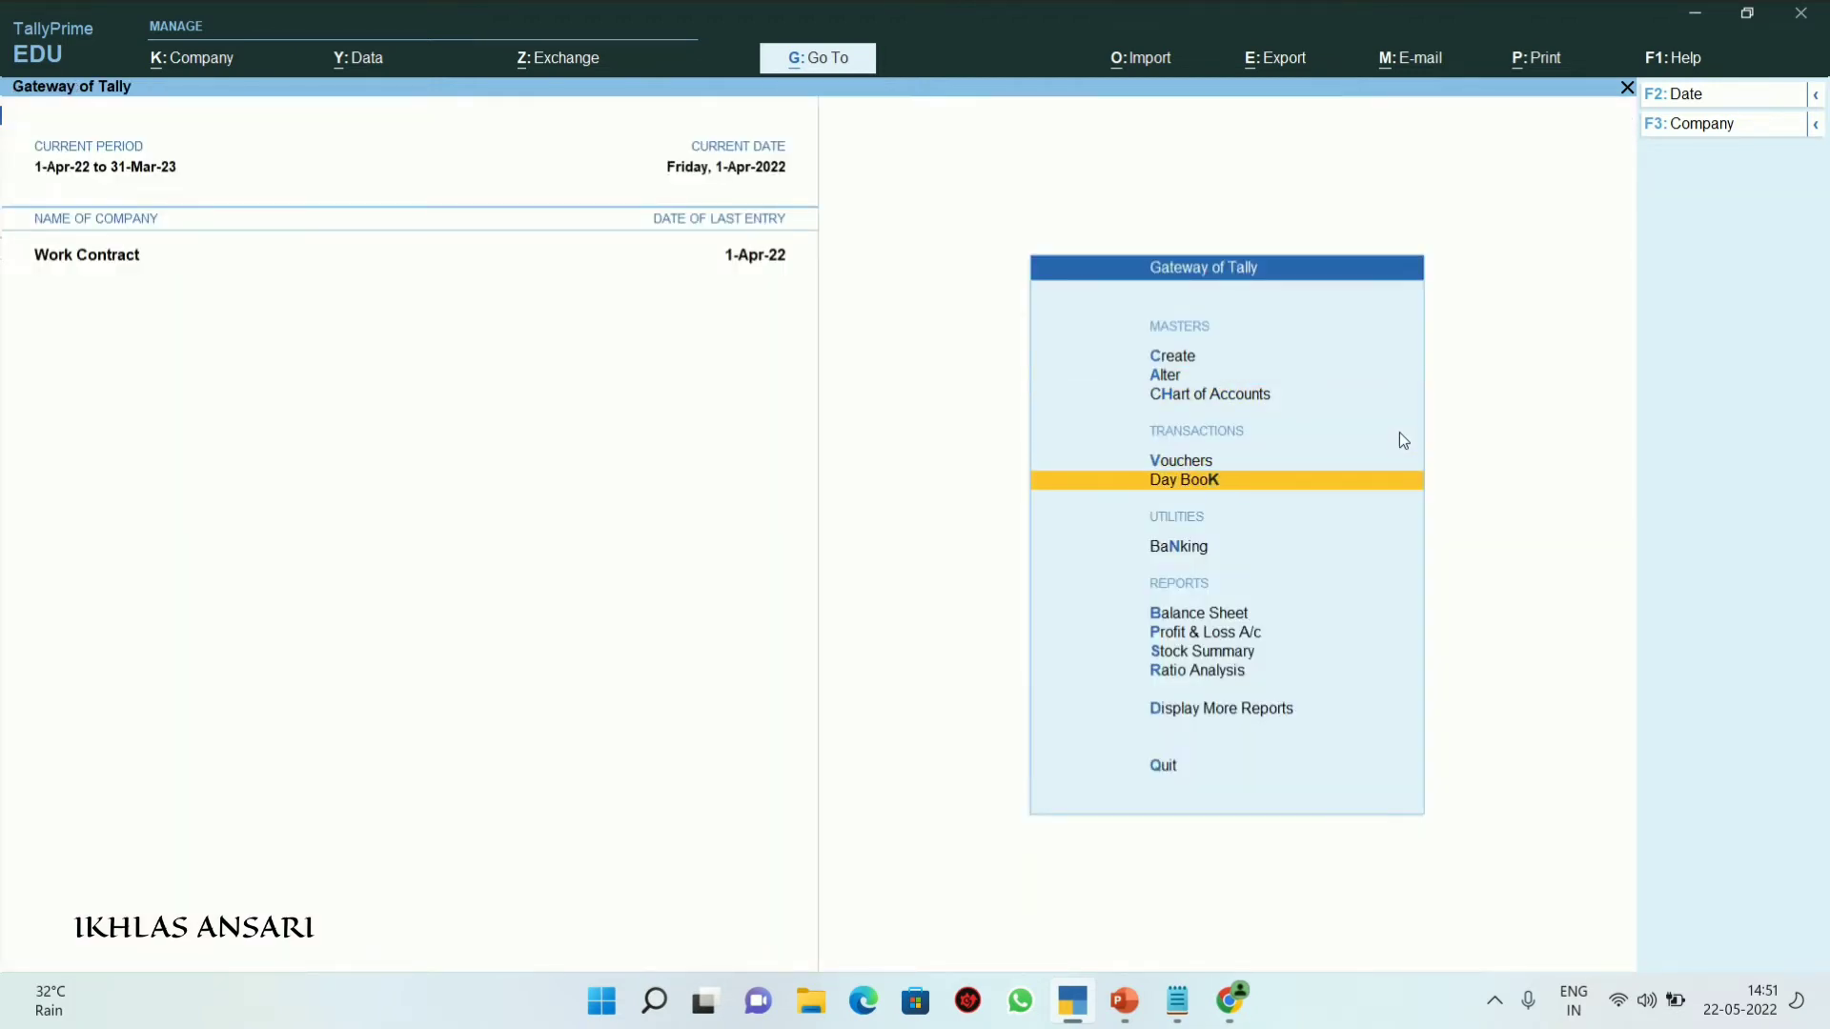
key("Up")
key("Up")
key("Up")
key("Up")
key("Return")
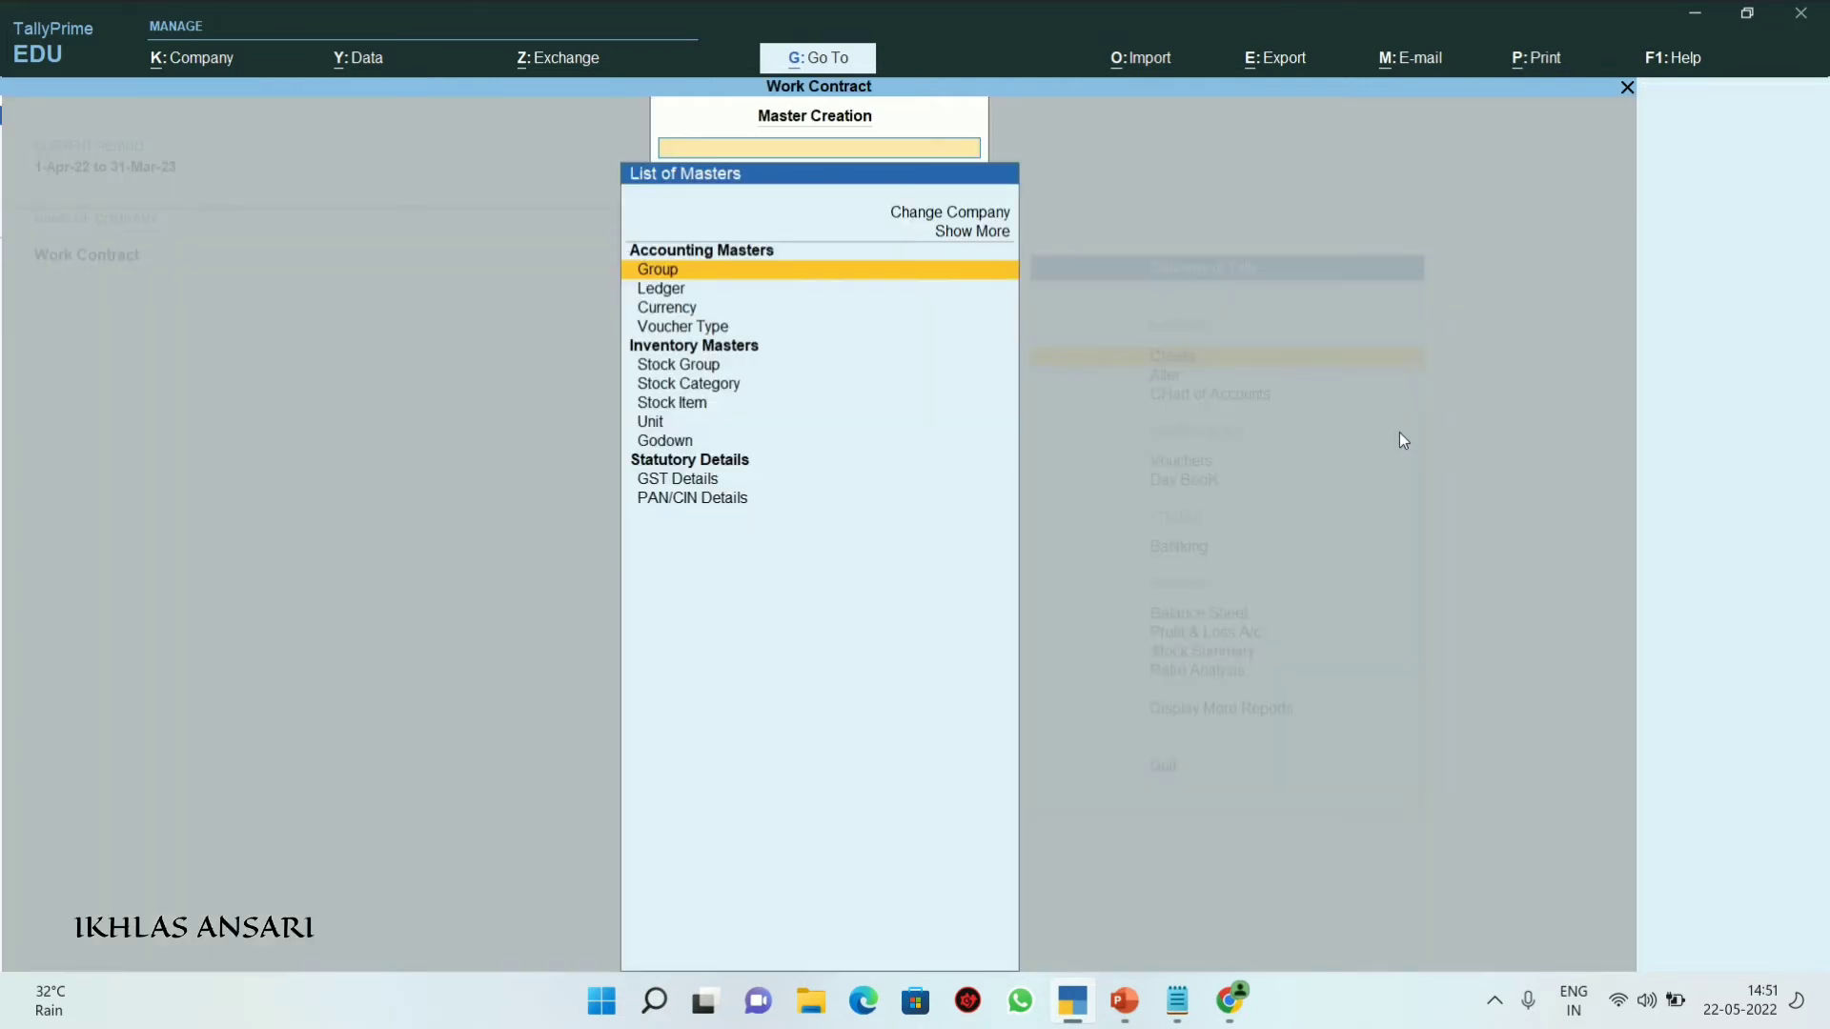
key("Down")
key("Down")
key("Down")
key("Return")
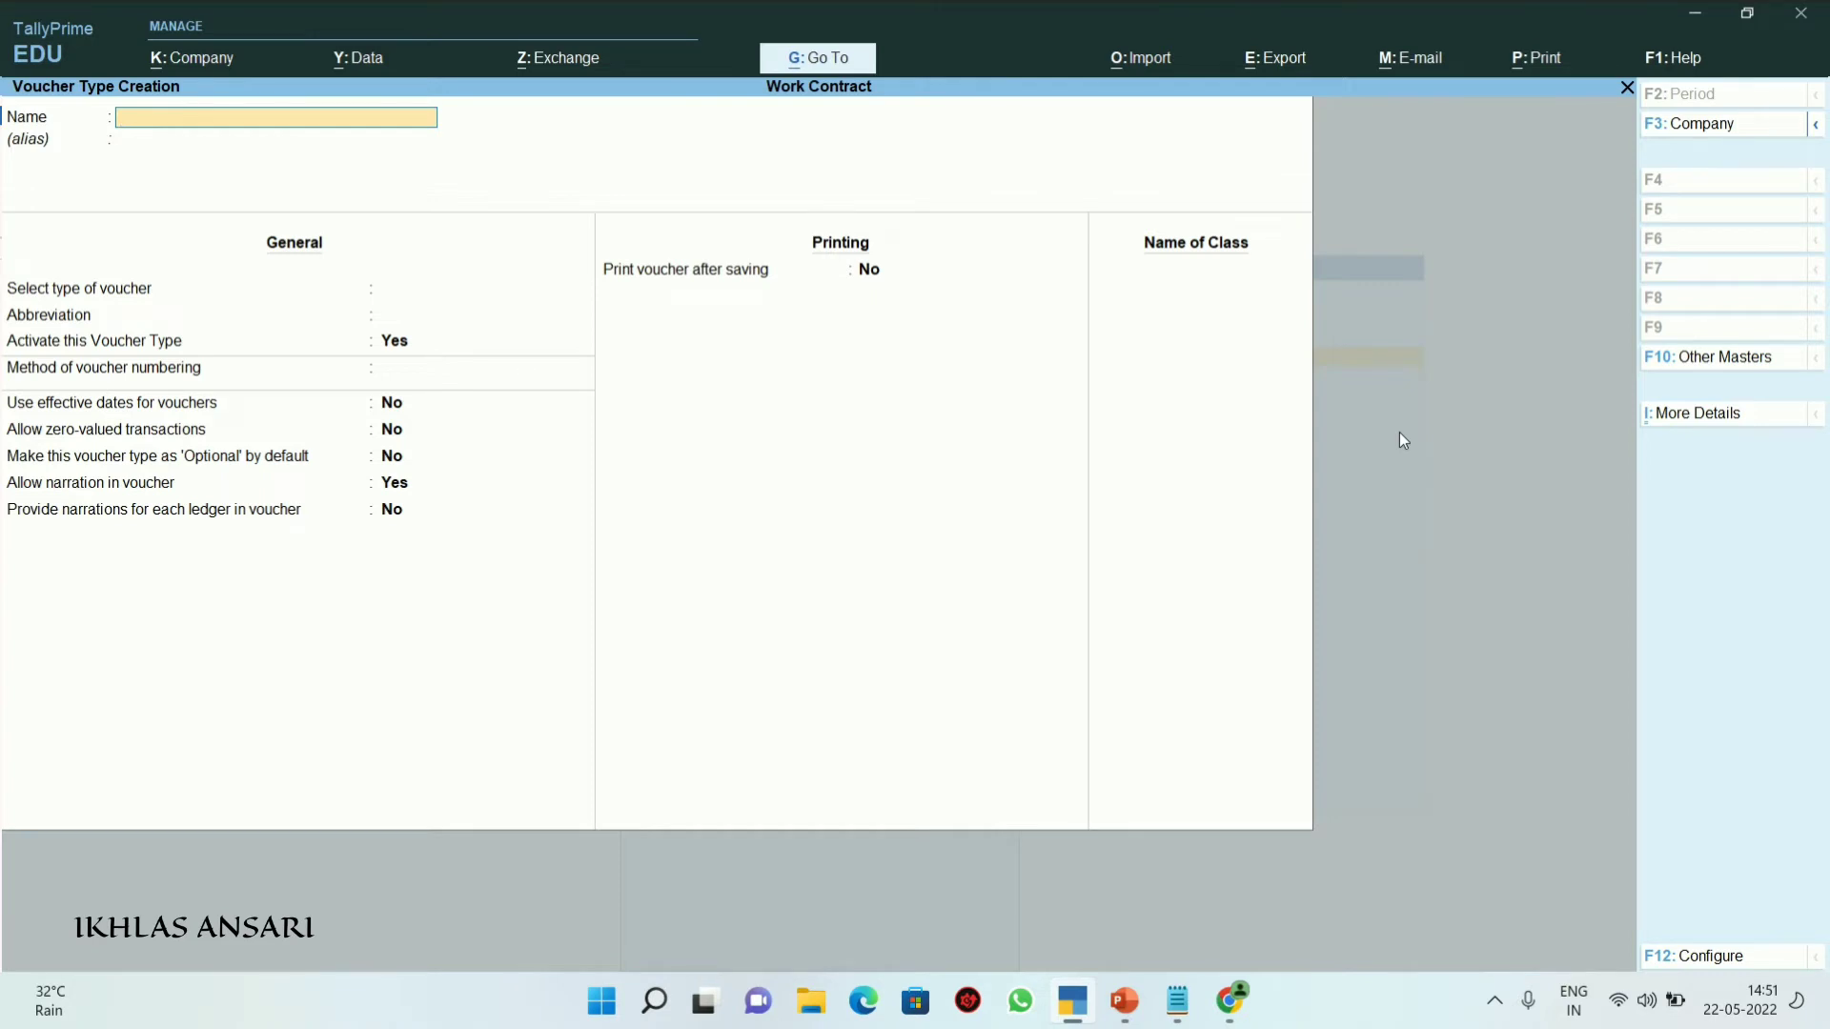
type("Transfer of Materials")
key("Return")
key("Return")
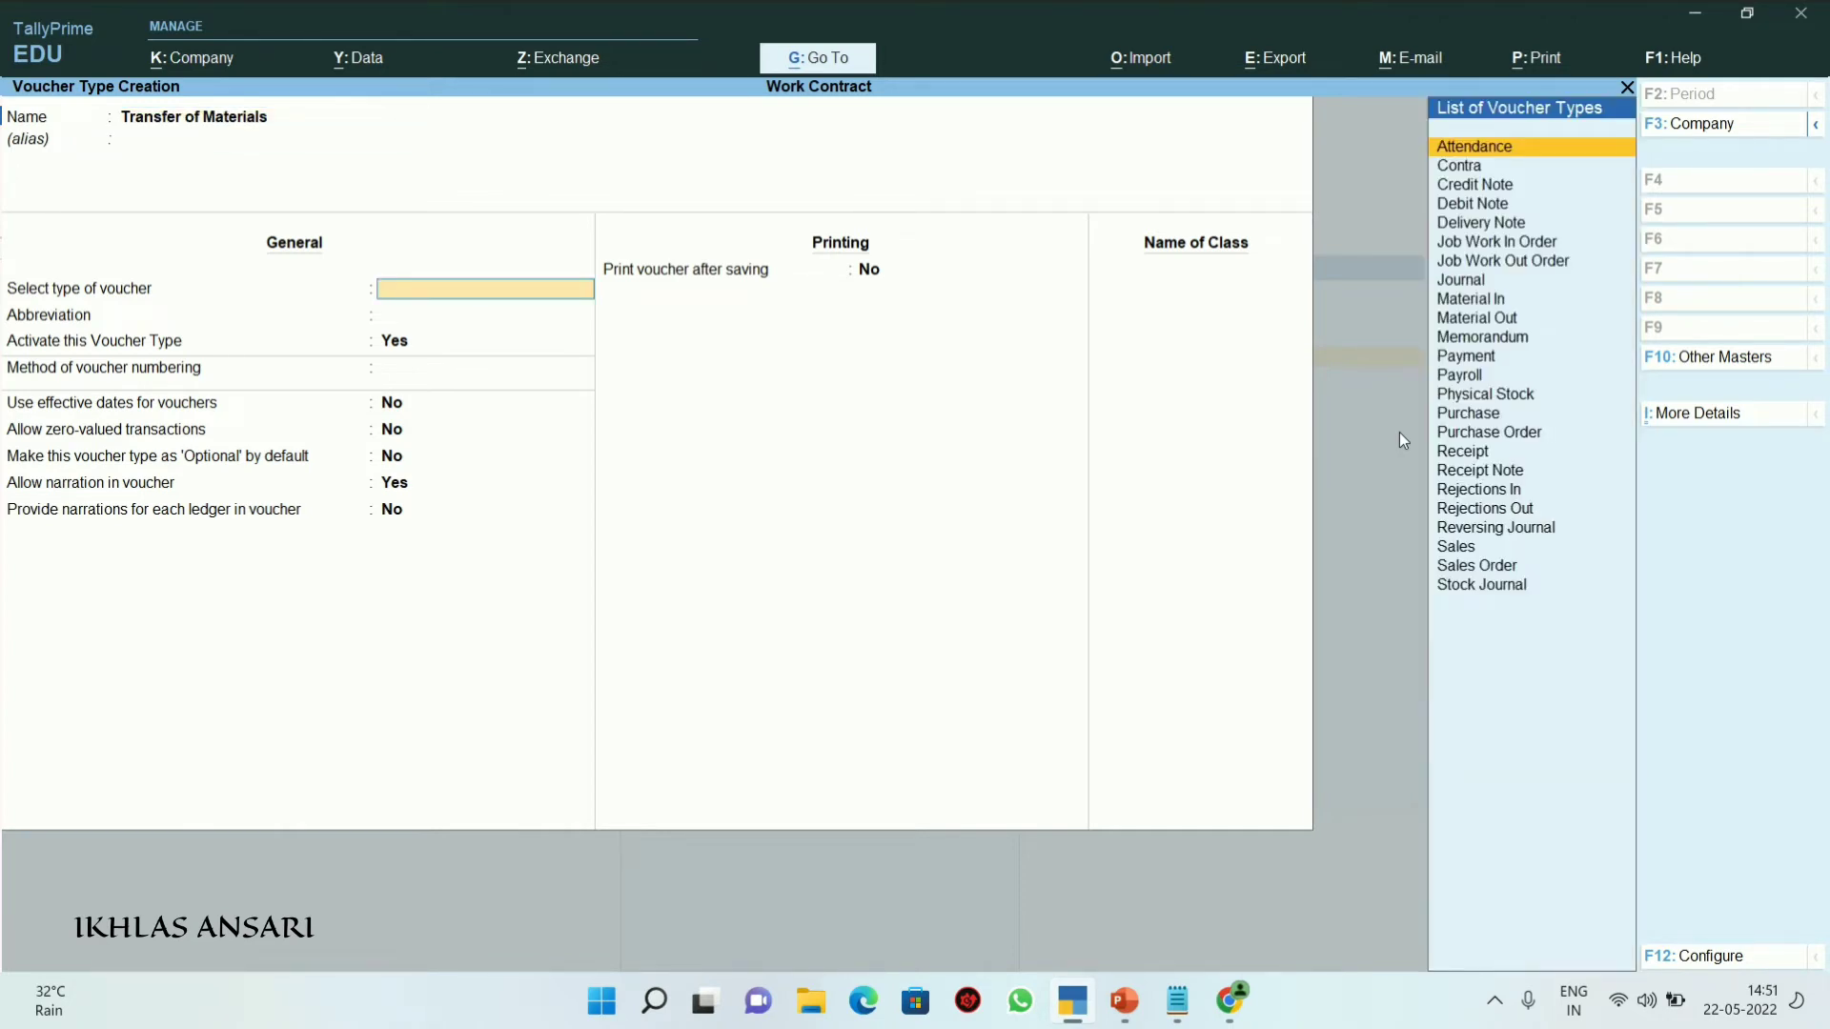
type("Sto")
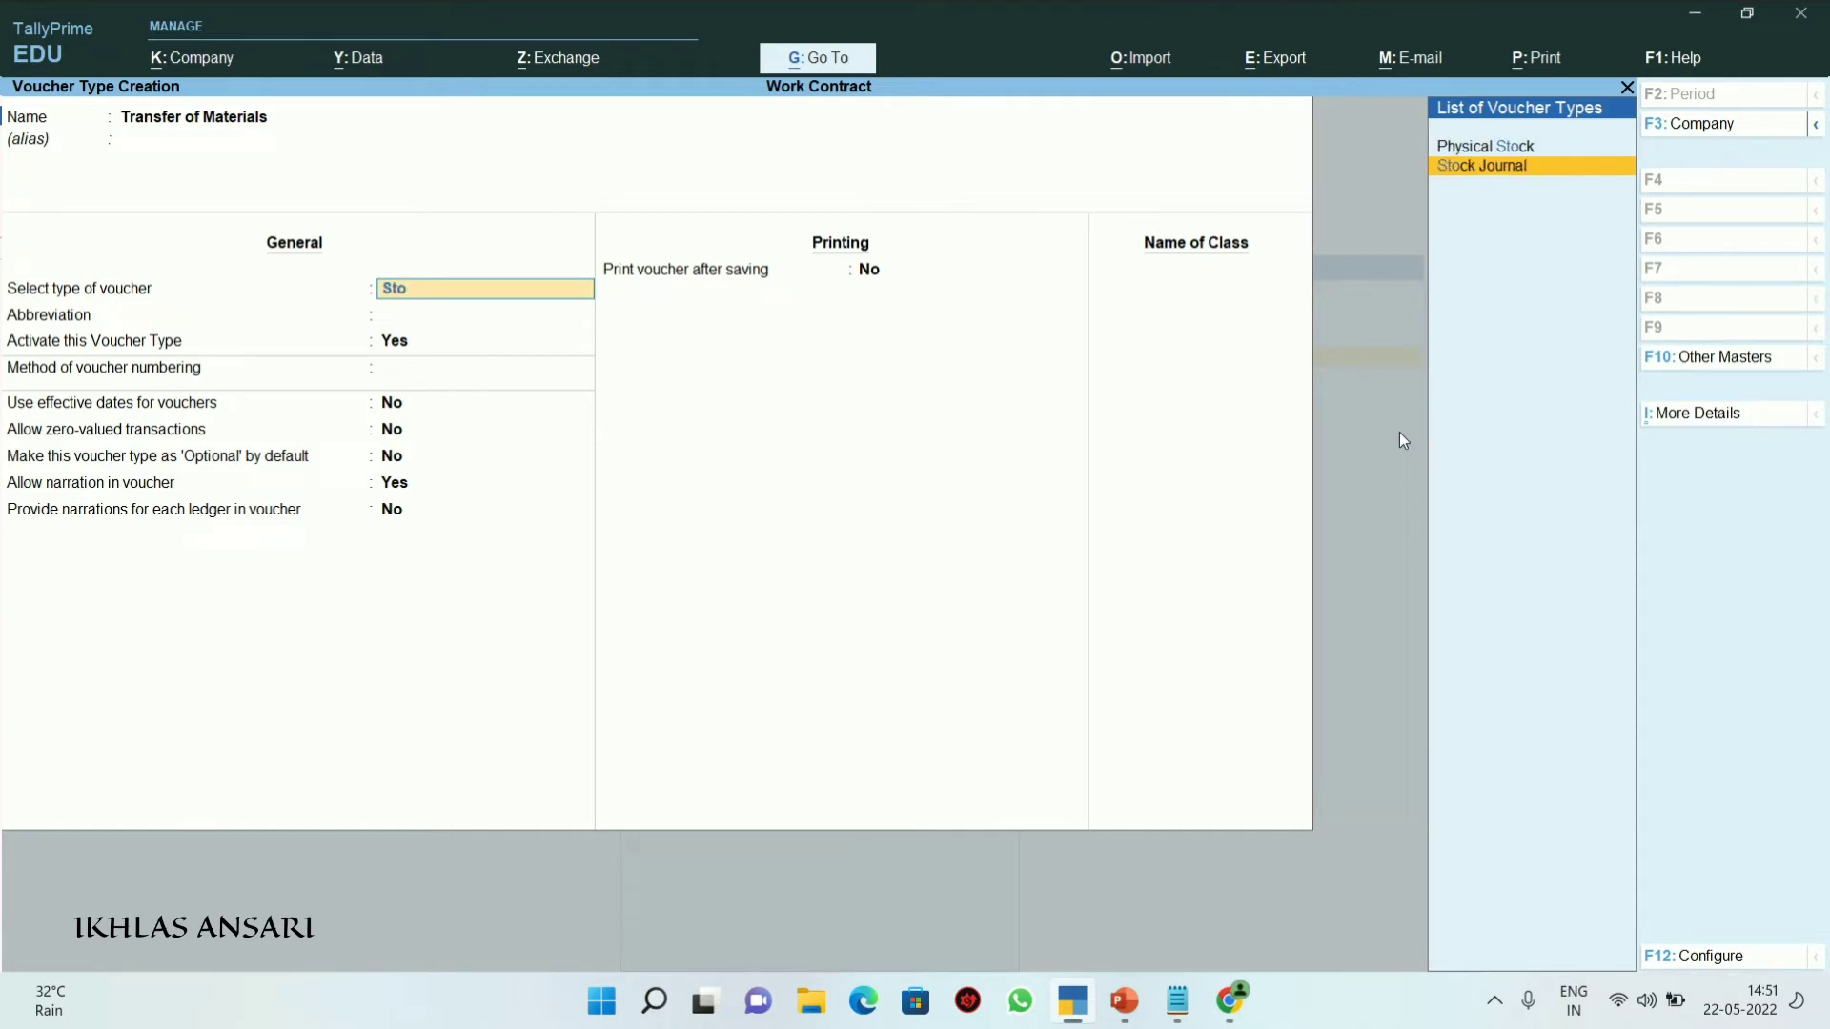
key("Return")
key("Return")
key("Return")
key("Return")
key("Return")
key("Return")
key("Return")
key("Return")
key("Return")
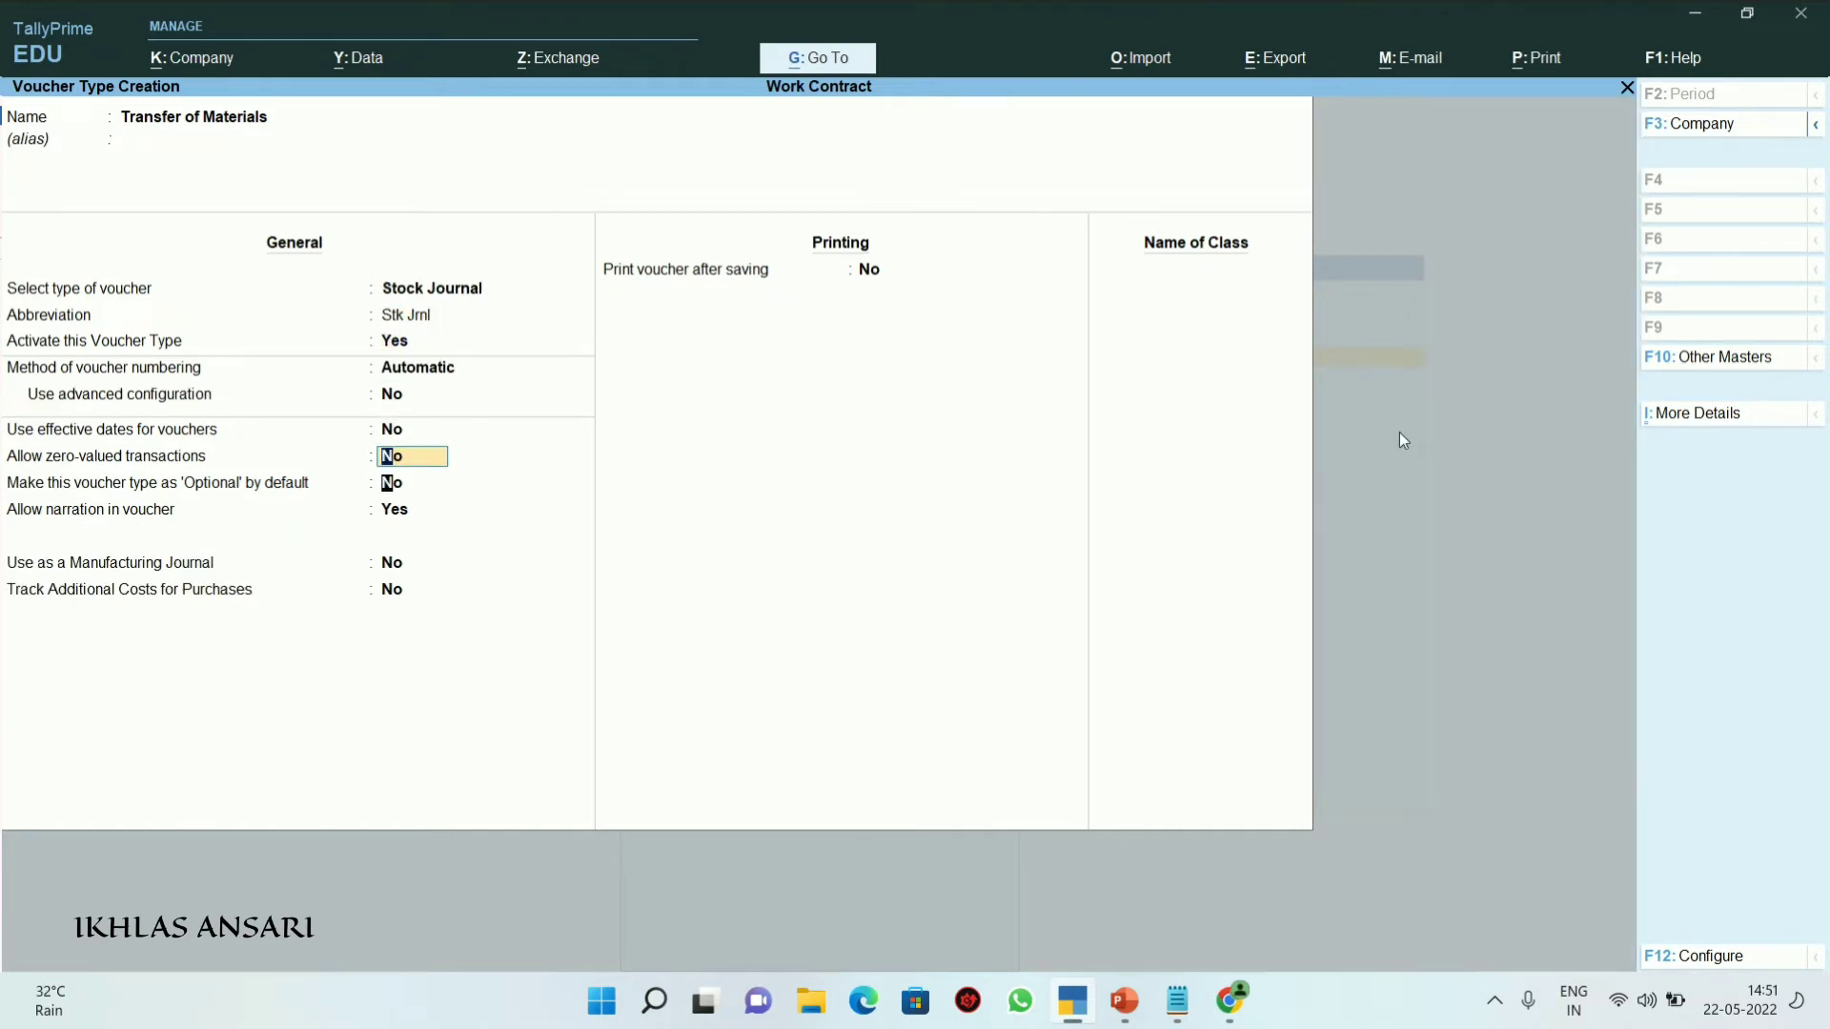
Add voucher class Transfer with Inter-Godown Transfers set to Yes and save the type
key("Return")
key("Return")
key("Return")
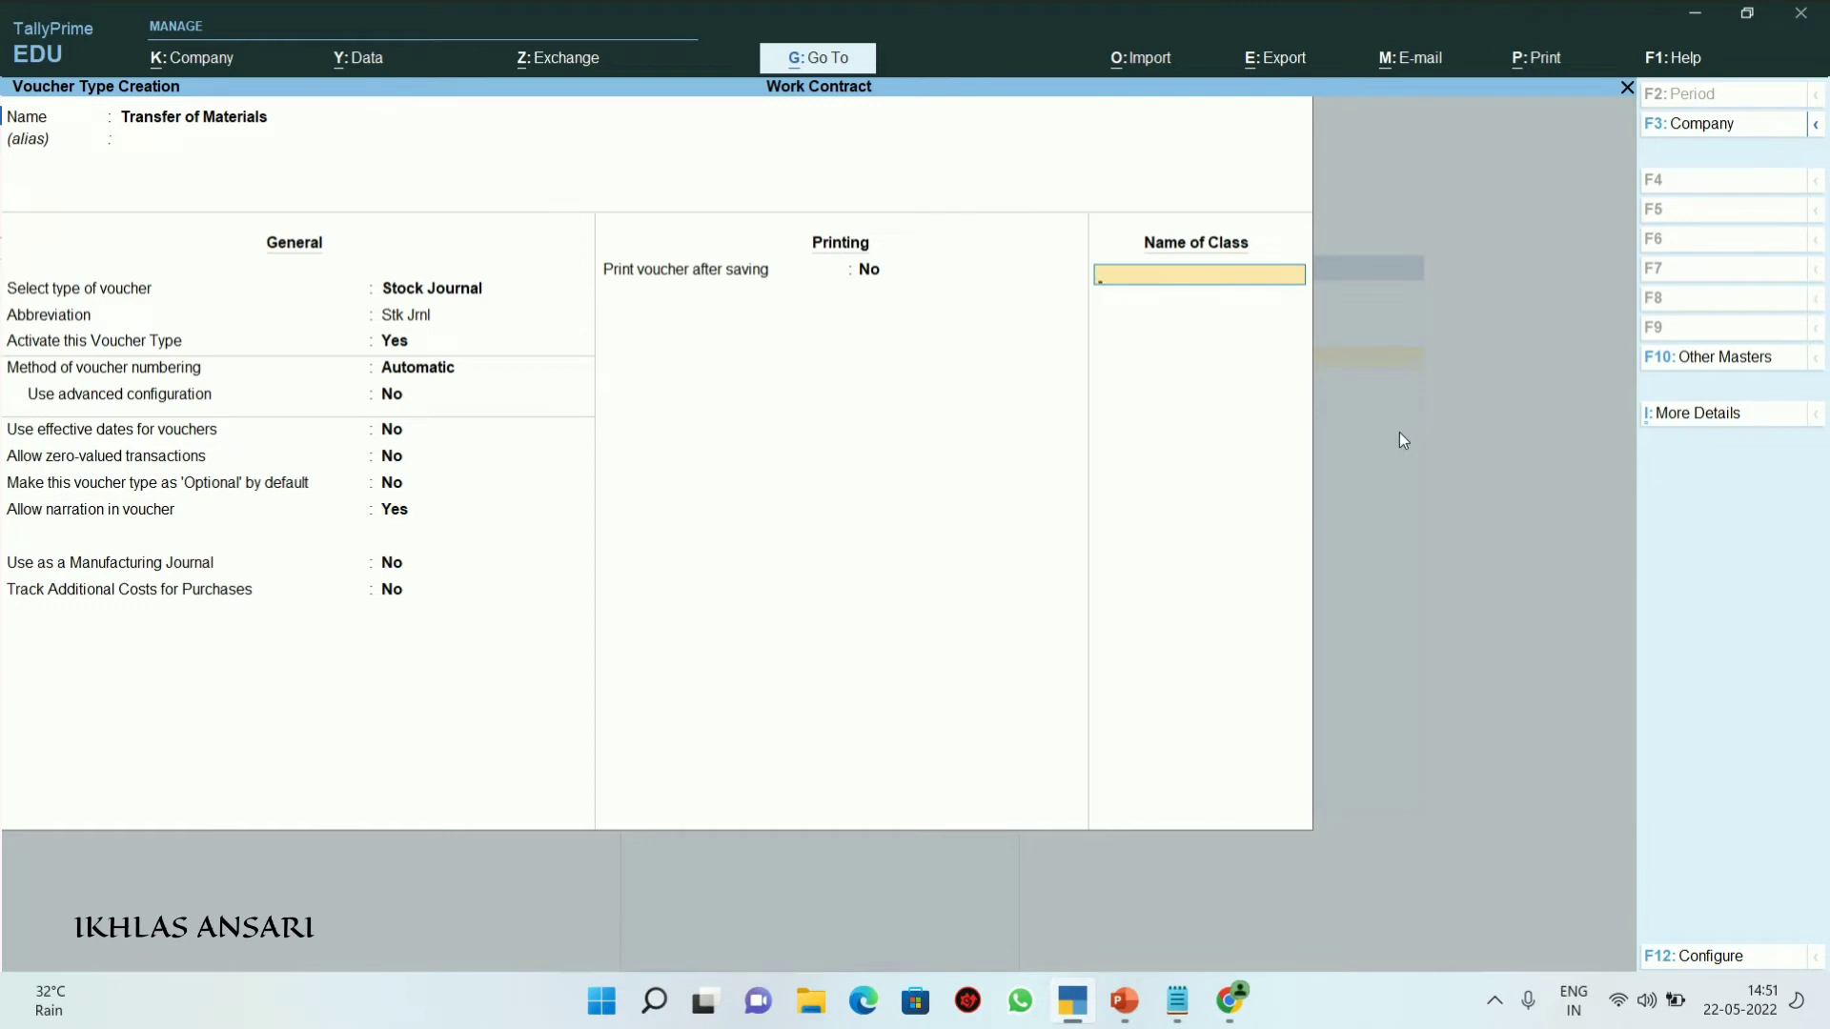
type("Transfer")
key("Return")
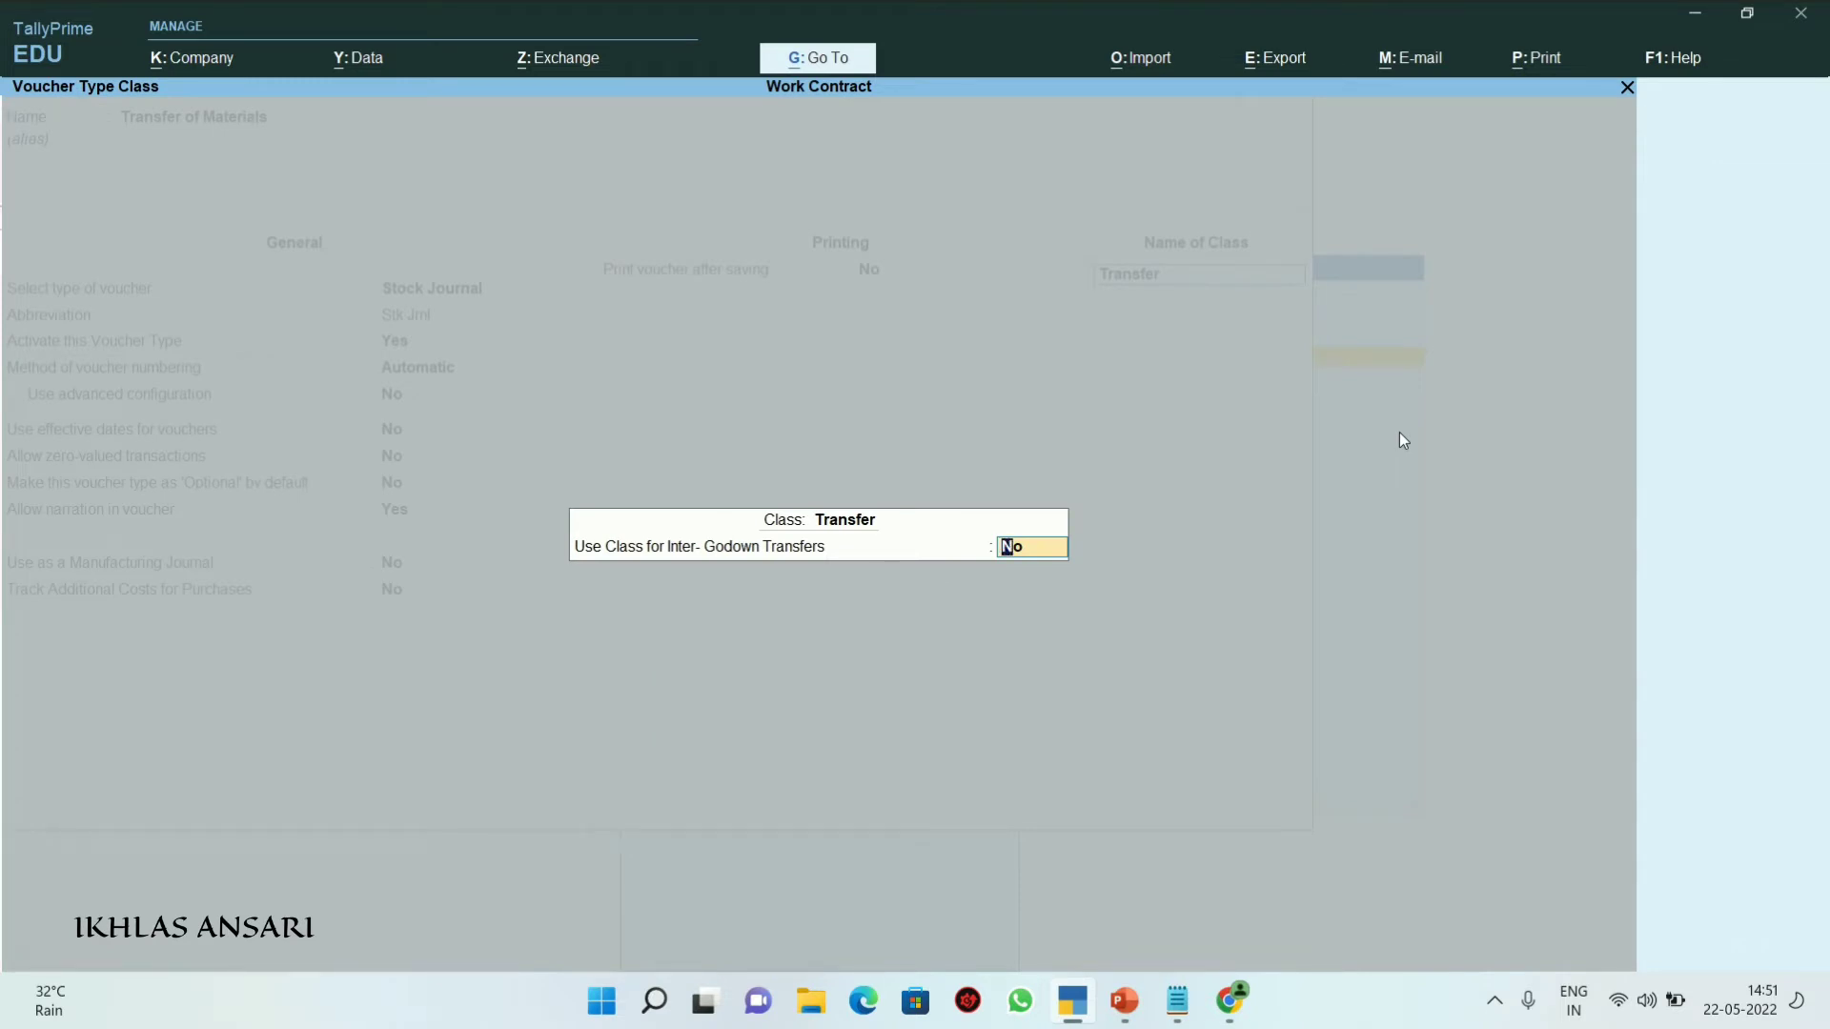
type("yes")
key("Return")
key("Return")
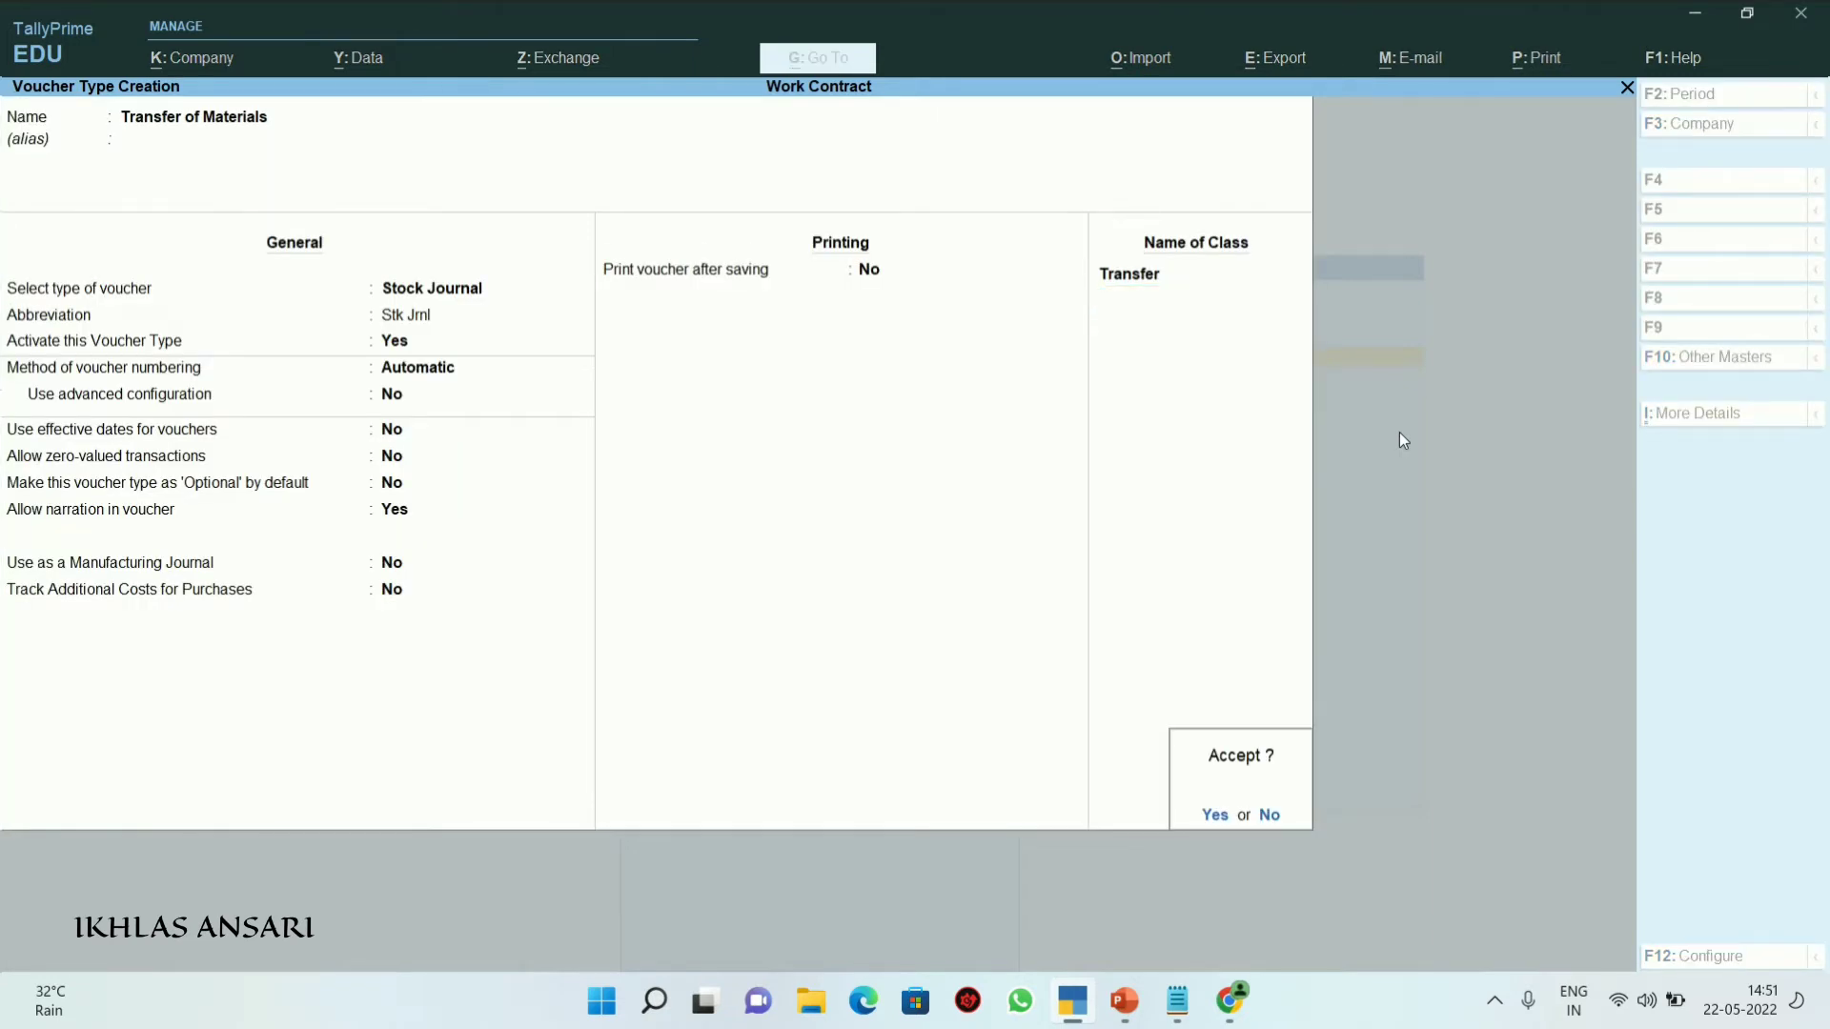
key("Return")
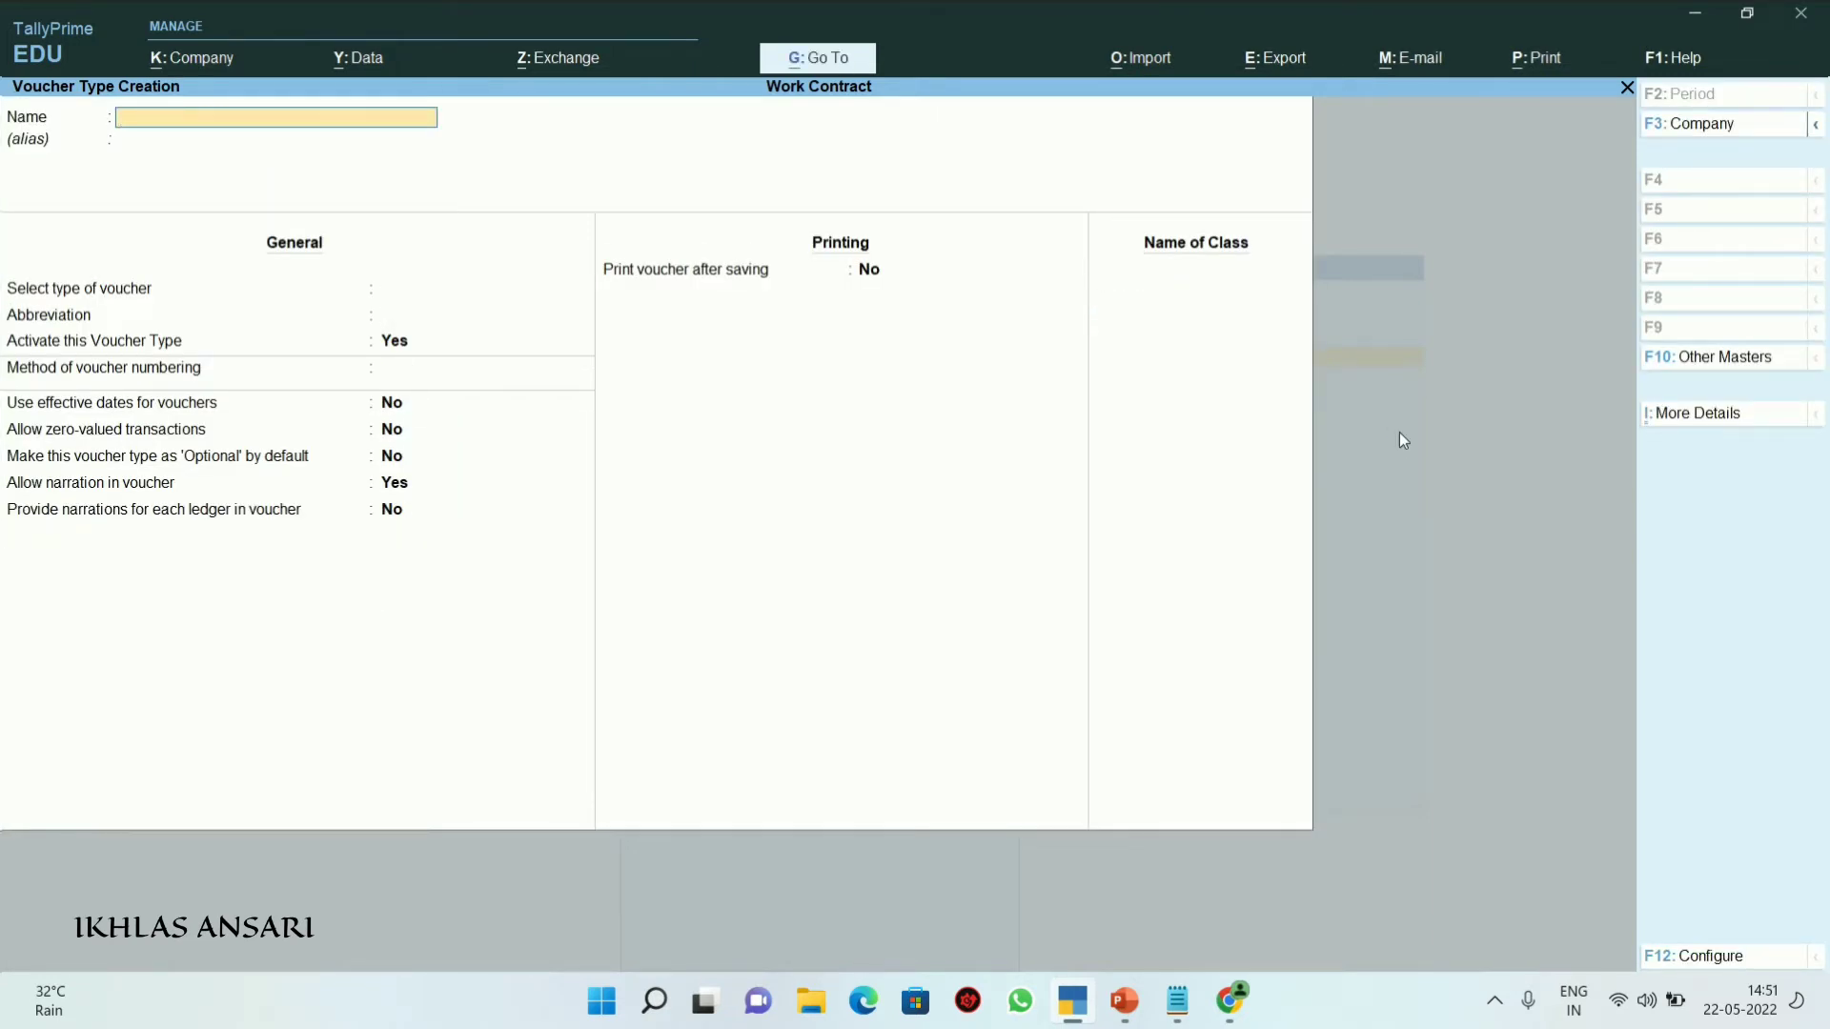
Open a Transfer of Materials voucher in the Transfer class, destination Kingston School Site
key("Escape")
key("Down")
key("Down")
key("Down")
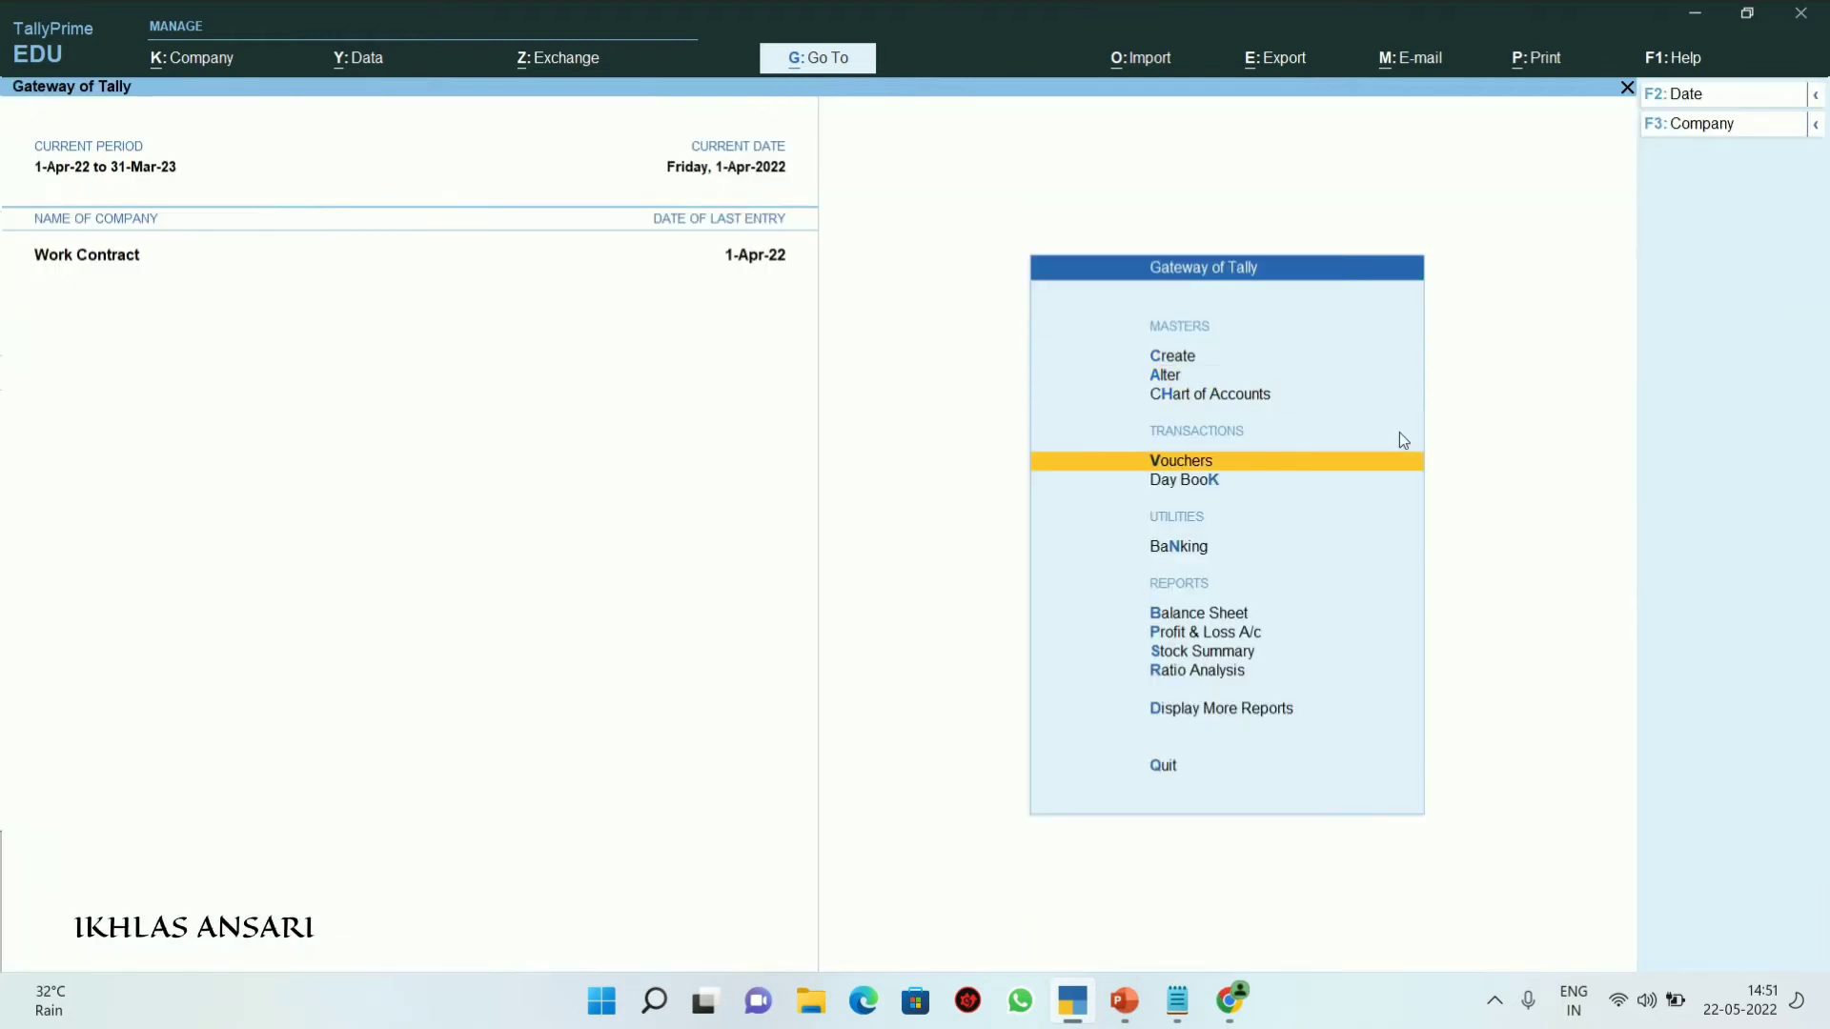
key("Return")
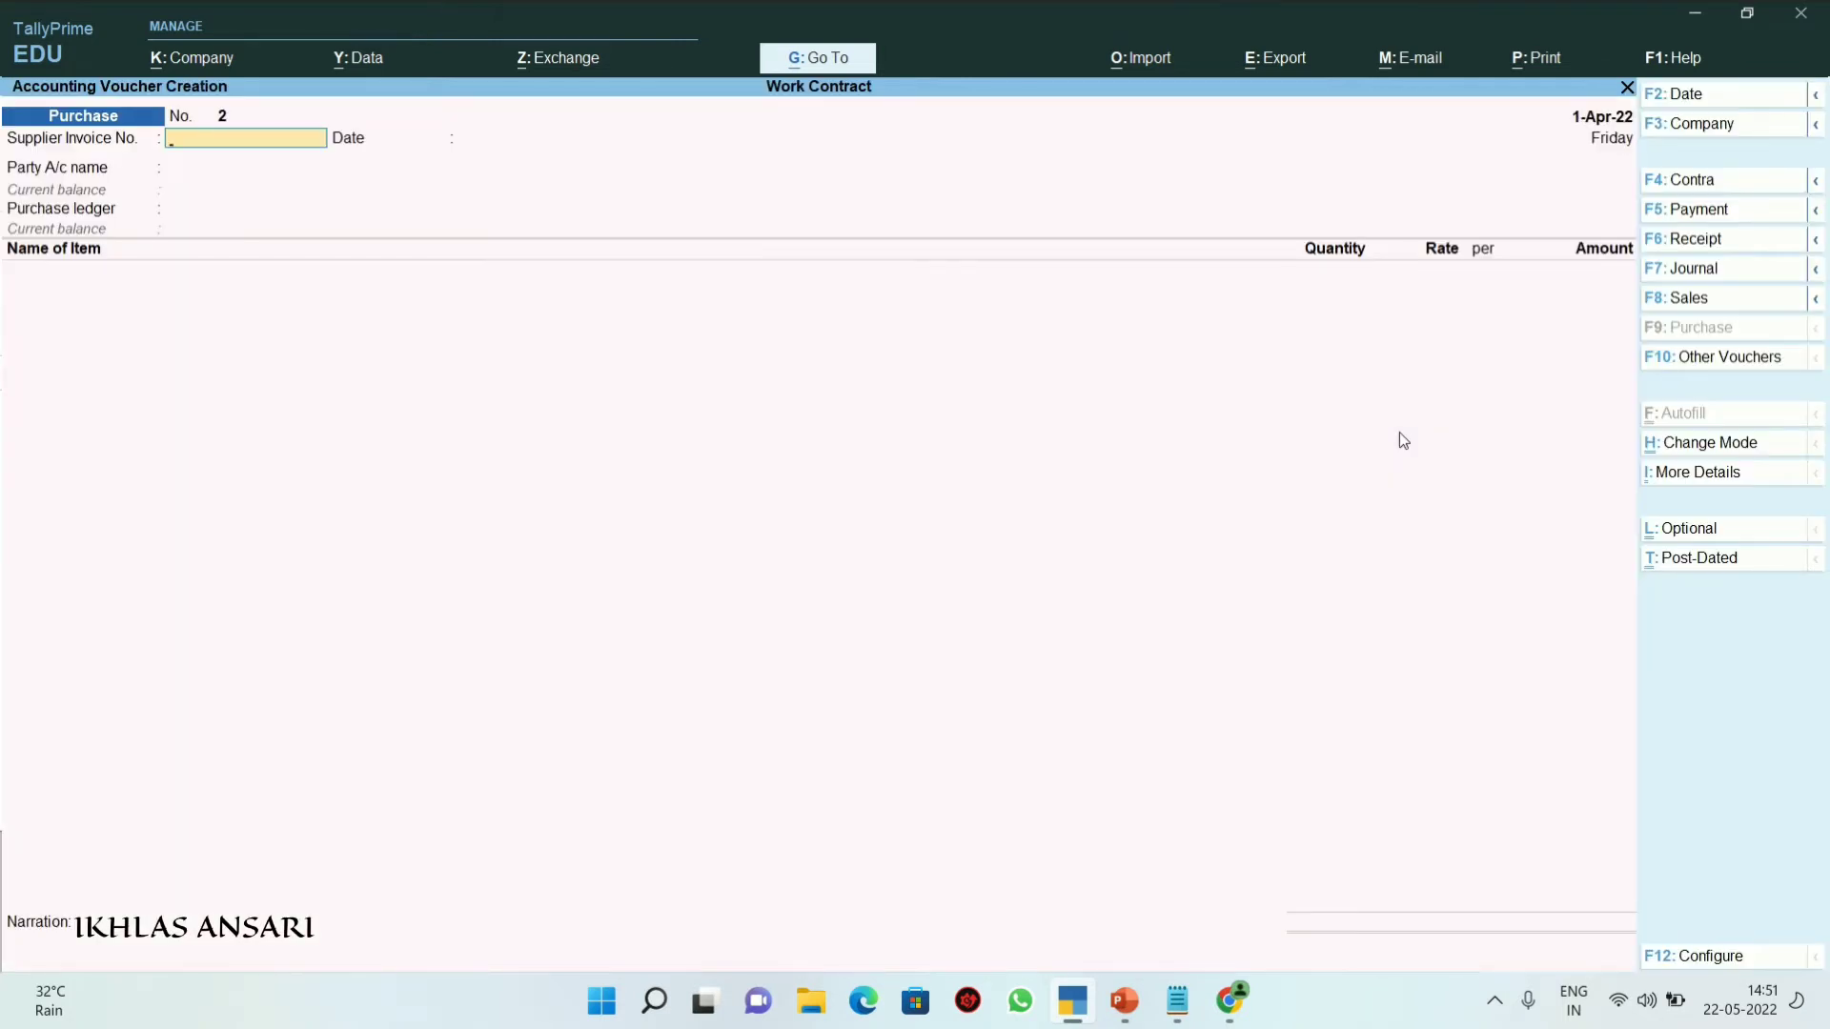
key("alt")
key("alt+F7")
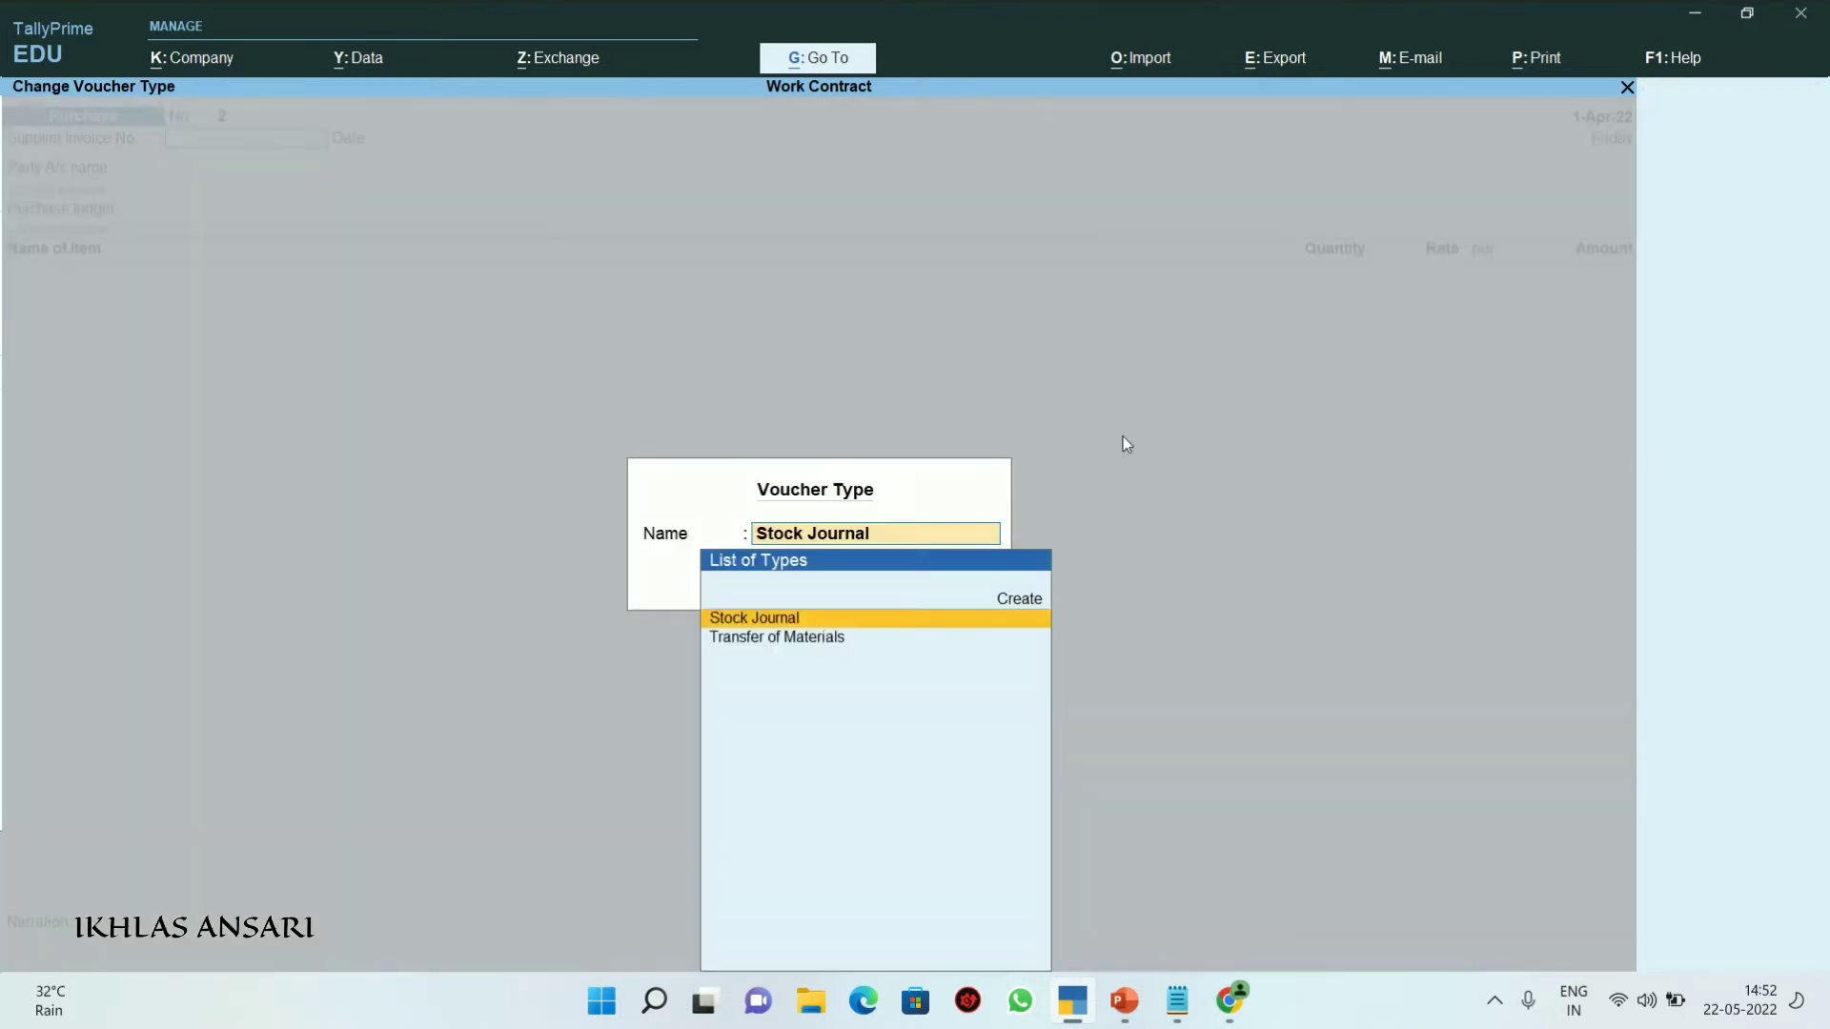
key("Down")
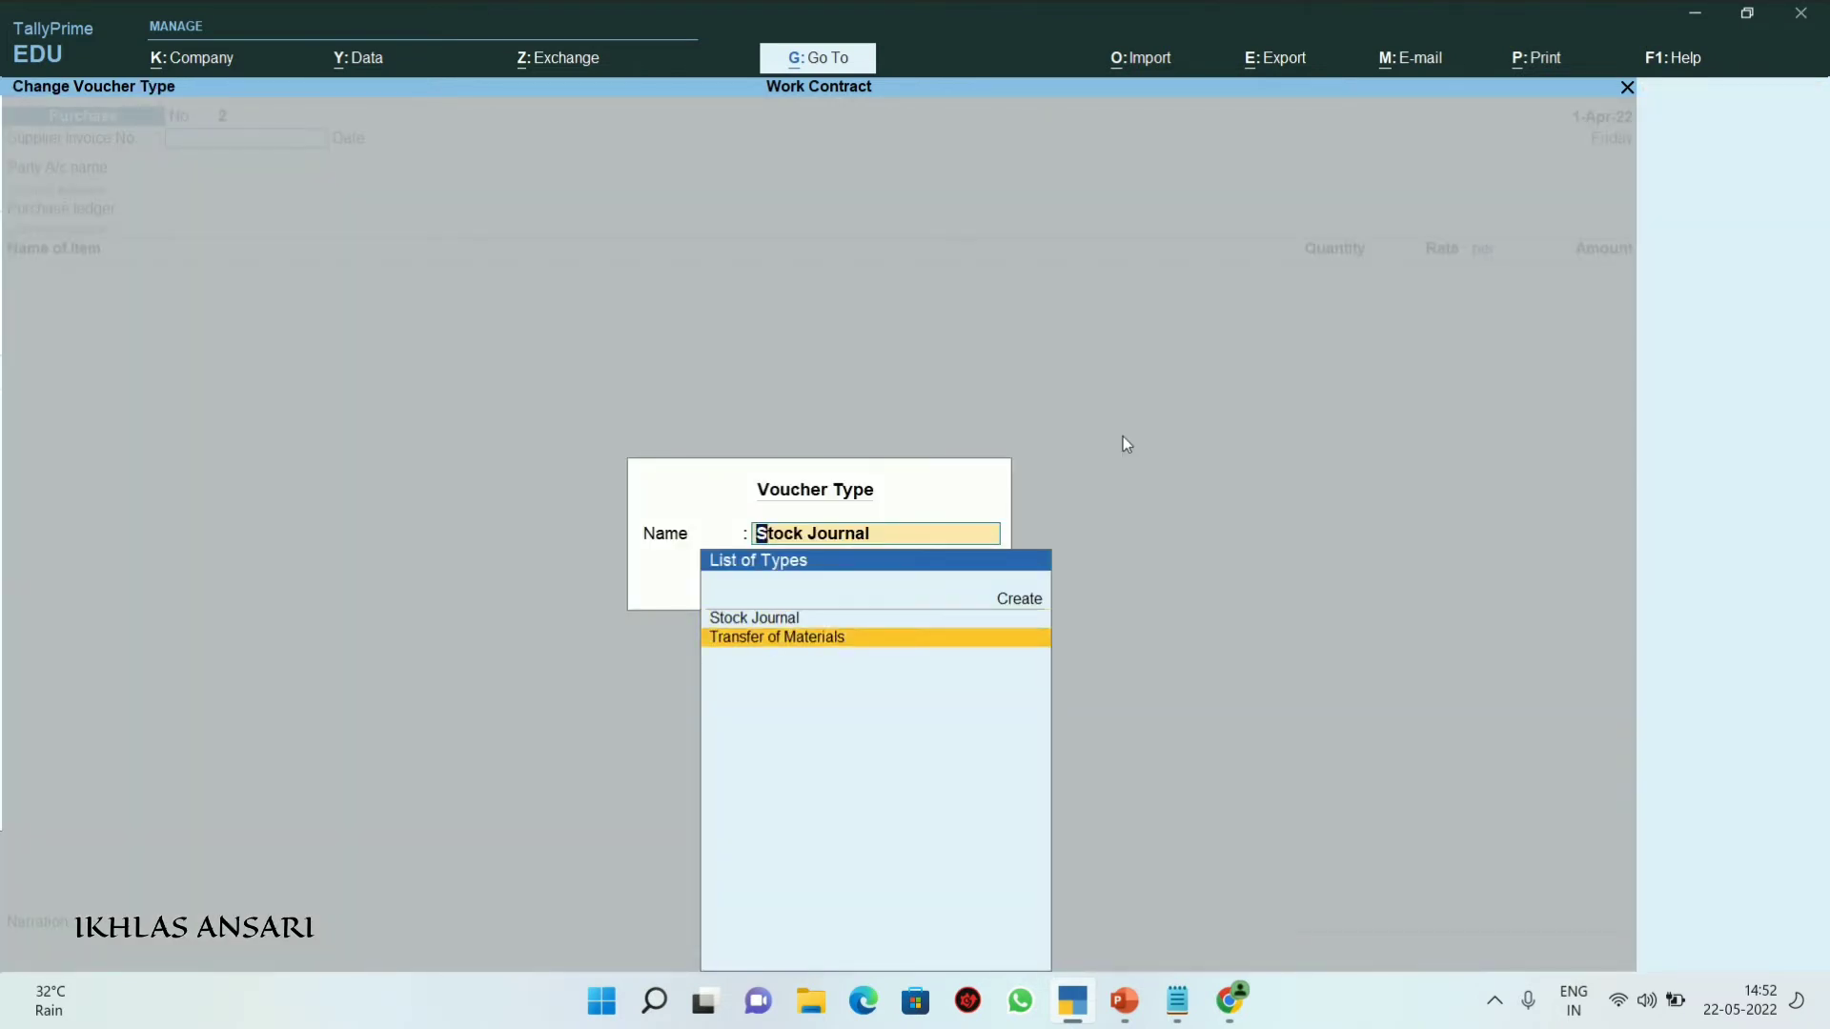
key("Return")
key("Down")
key("Return")
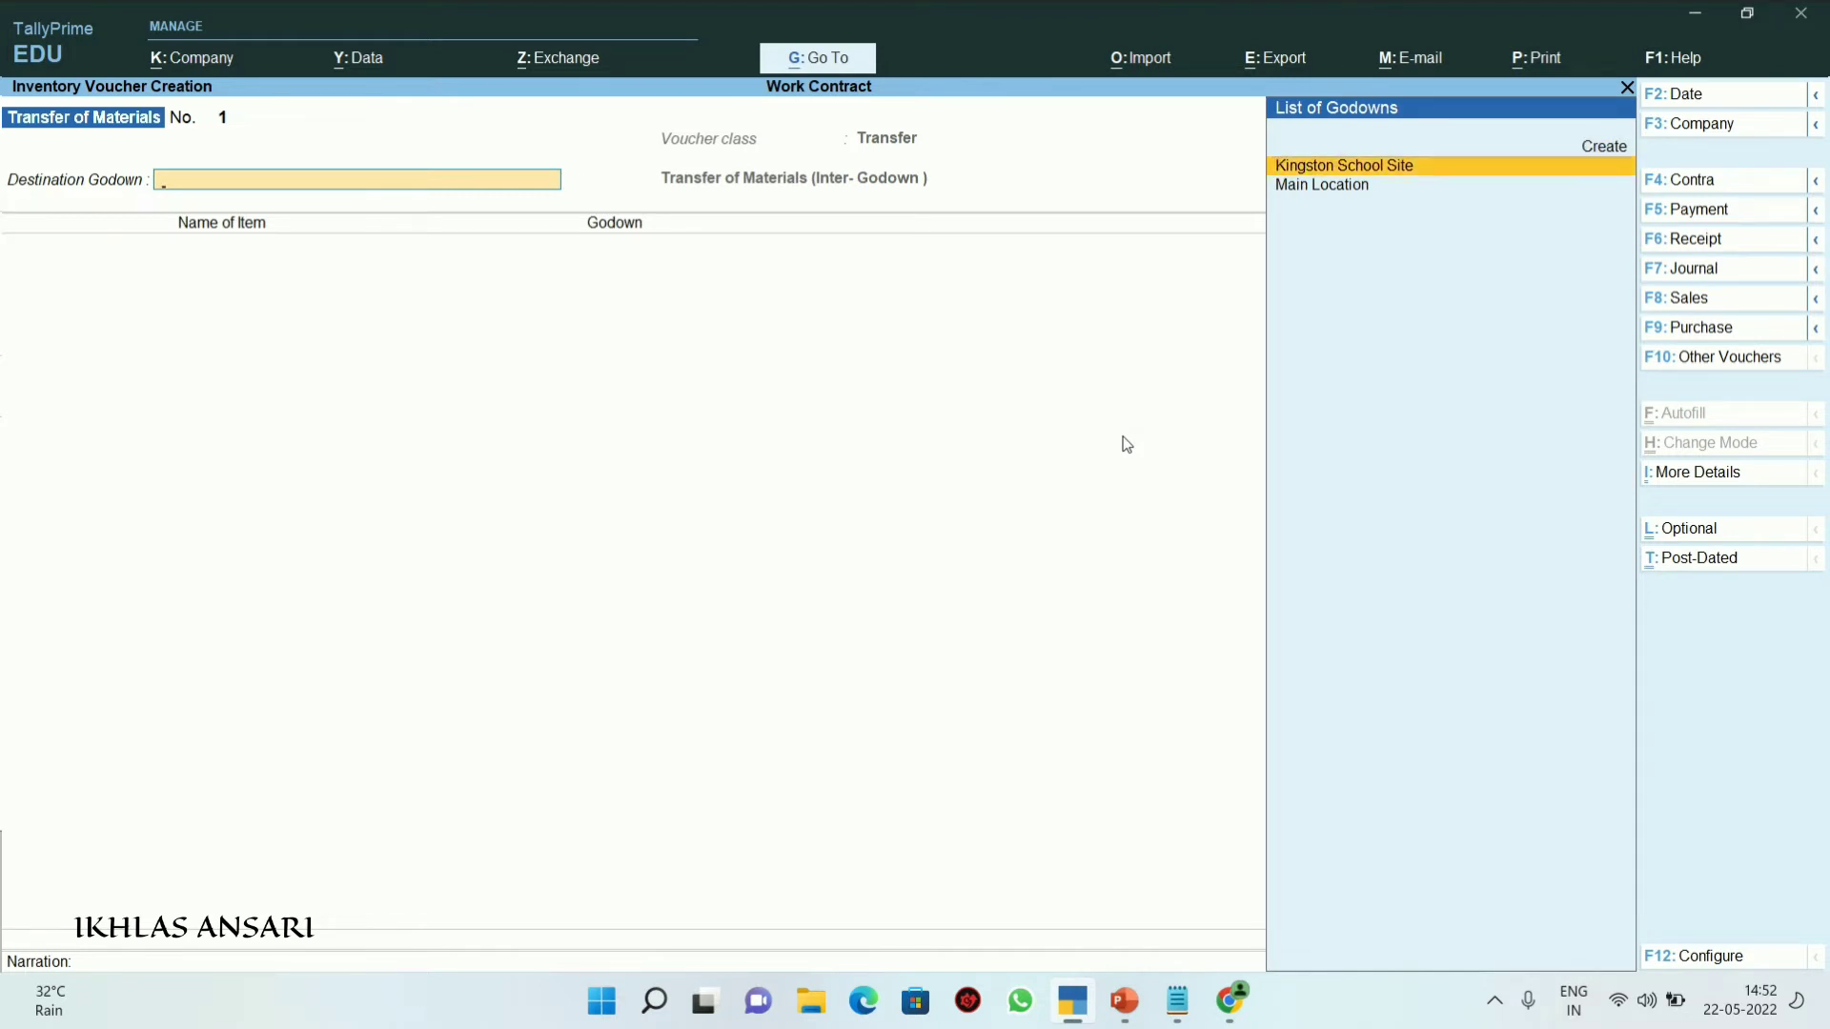
key("Return")
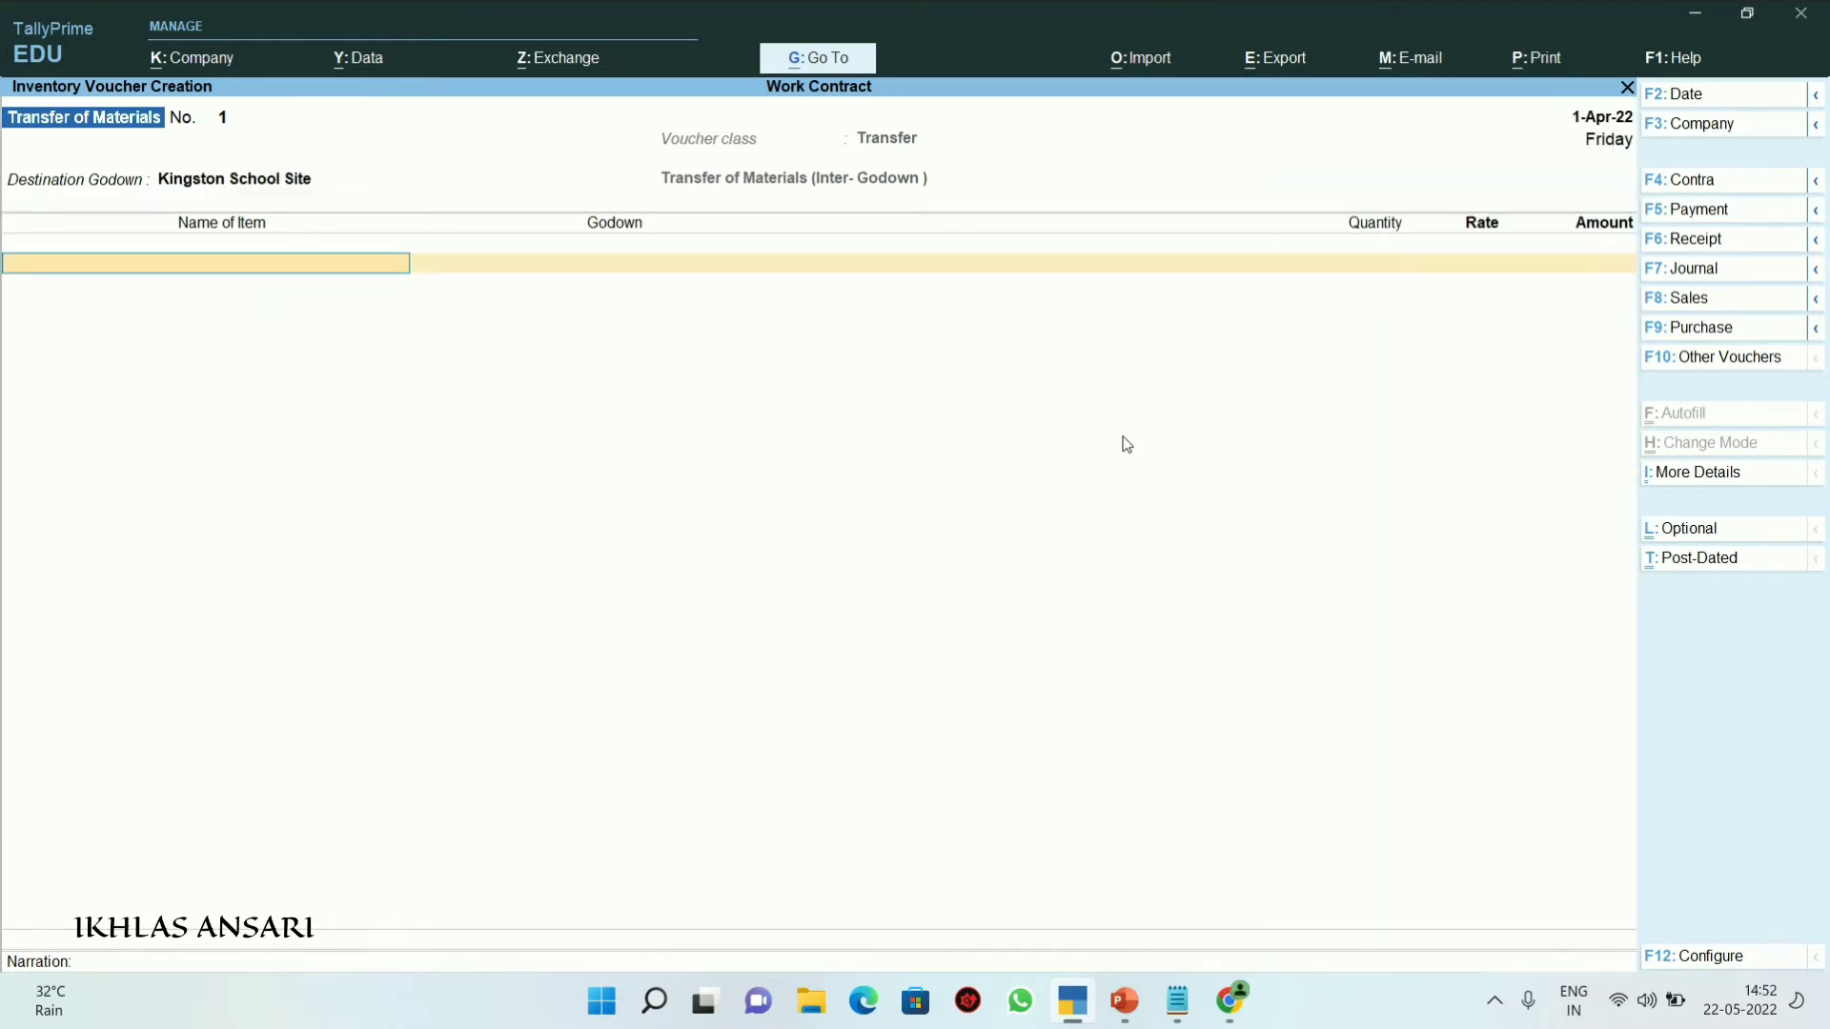
Transfer Bricks 5,000 nos at 4.00 and River Sand 5 ton at 500.00 from Main Location
type("bri")
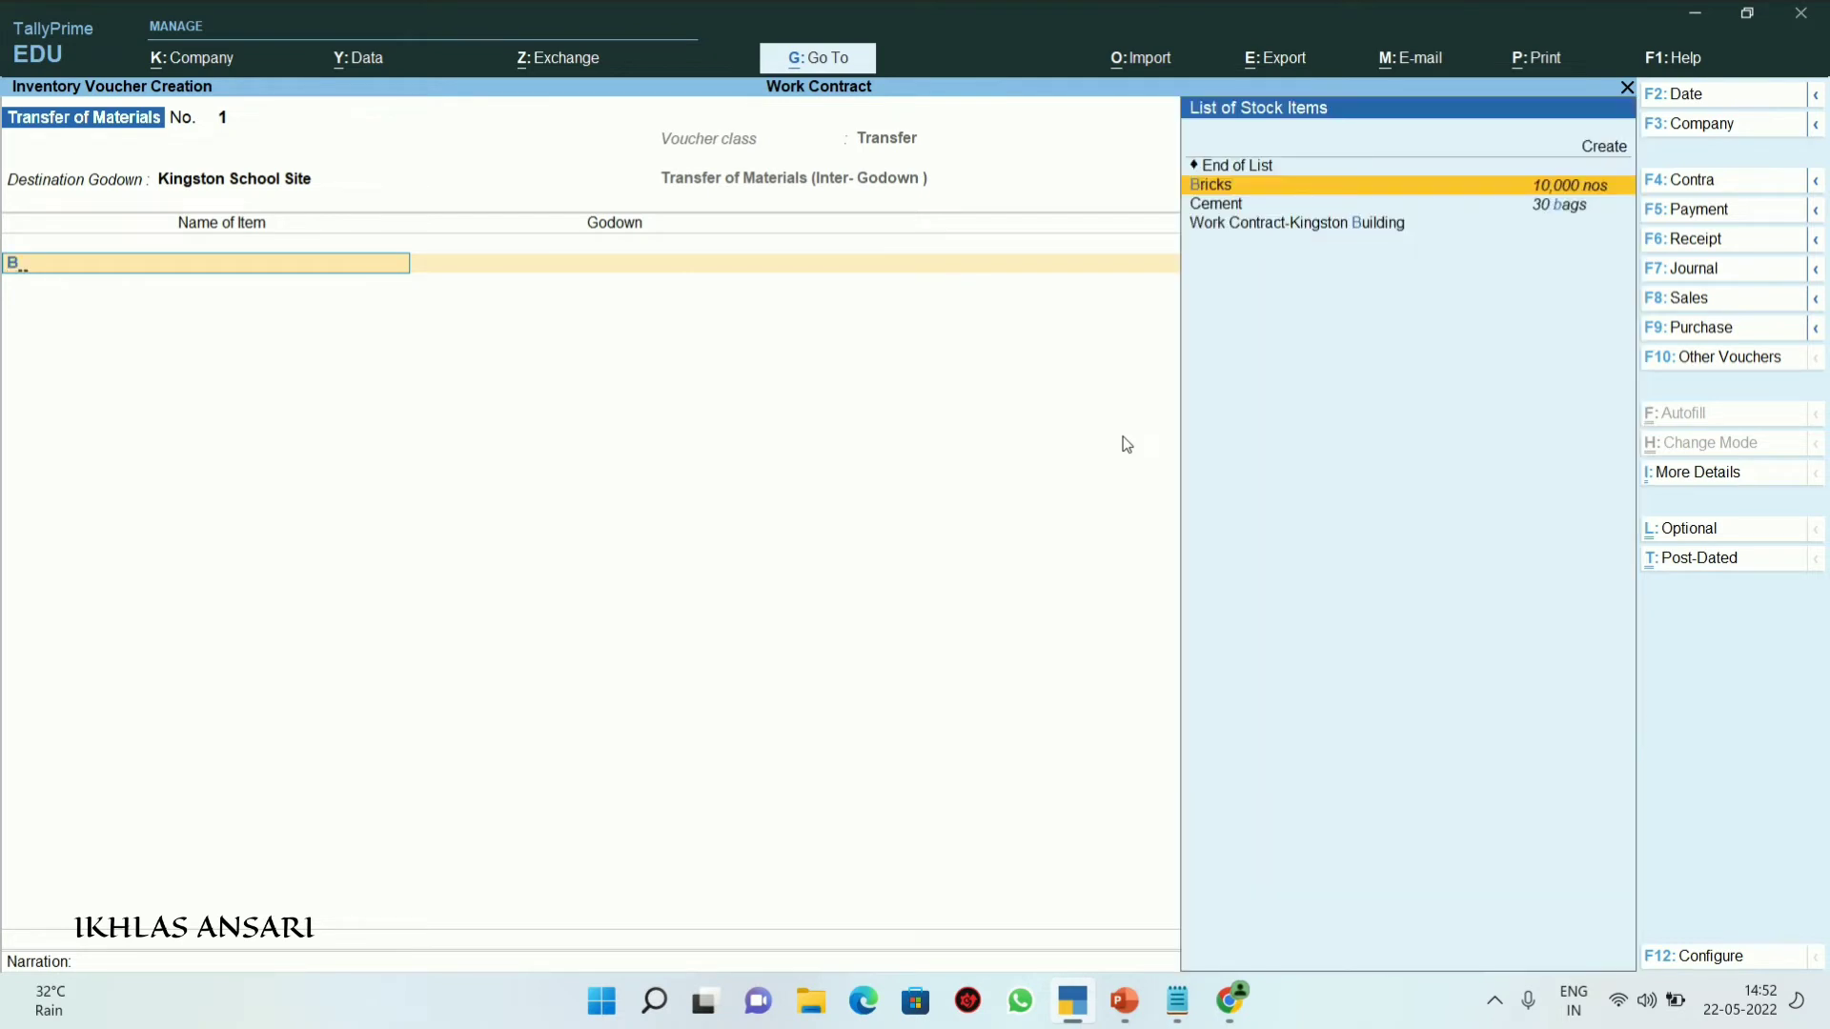
key("Return")
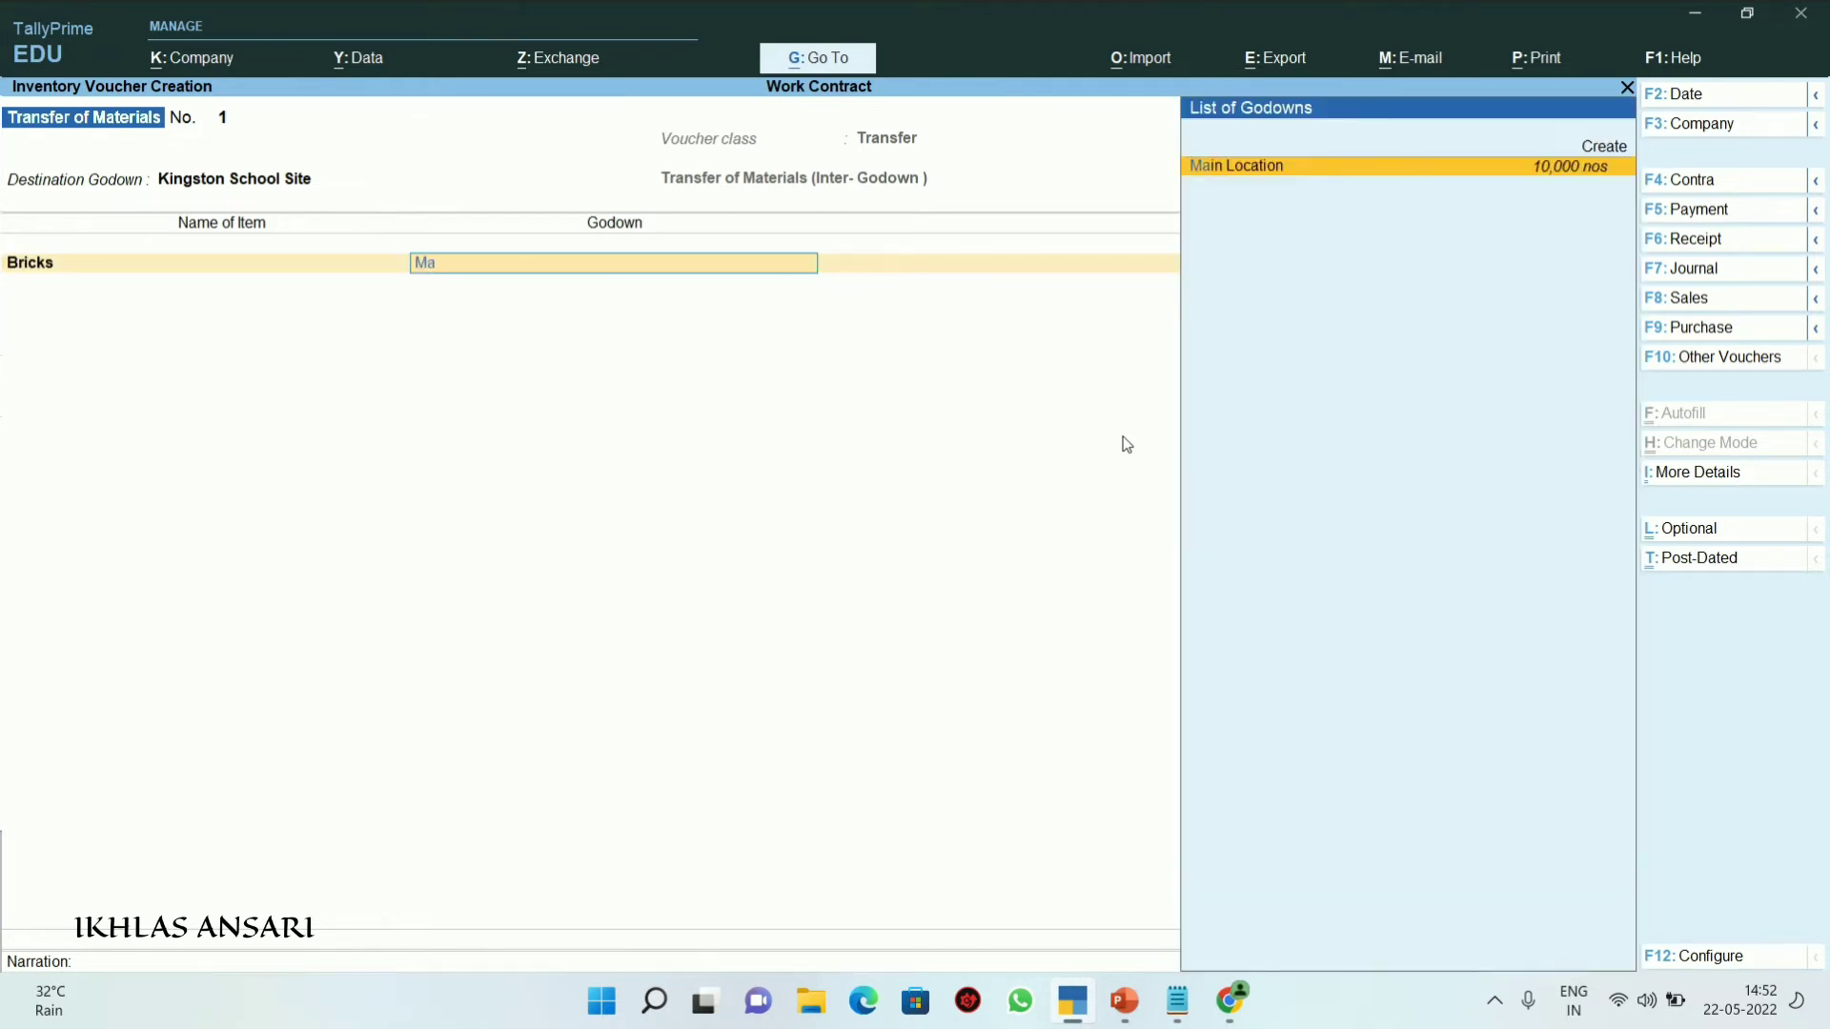
key("Return")
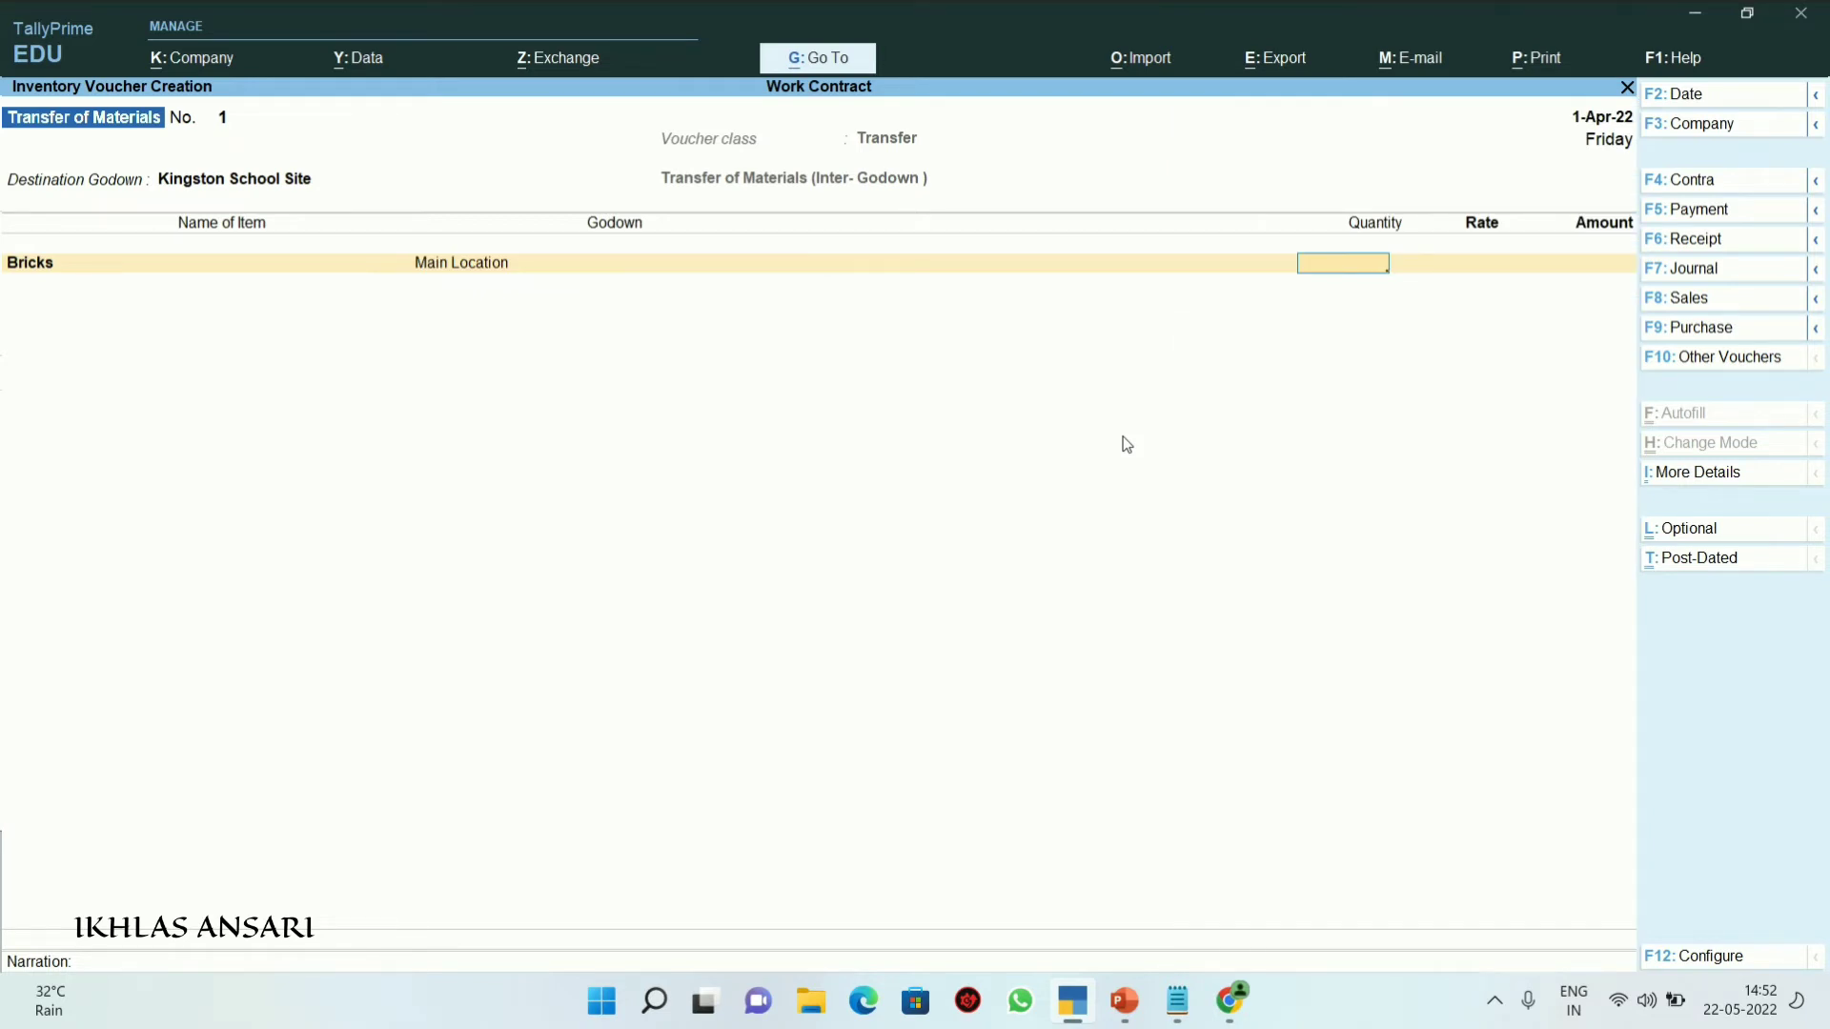
type("5000")
key("Return")
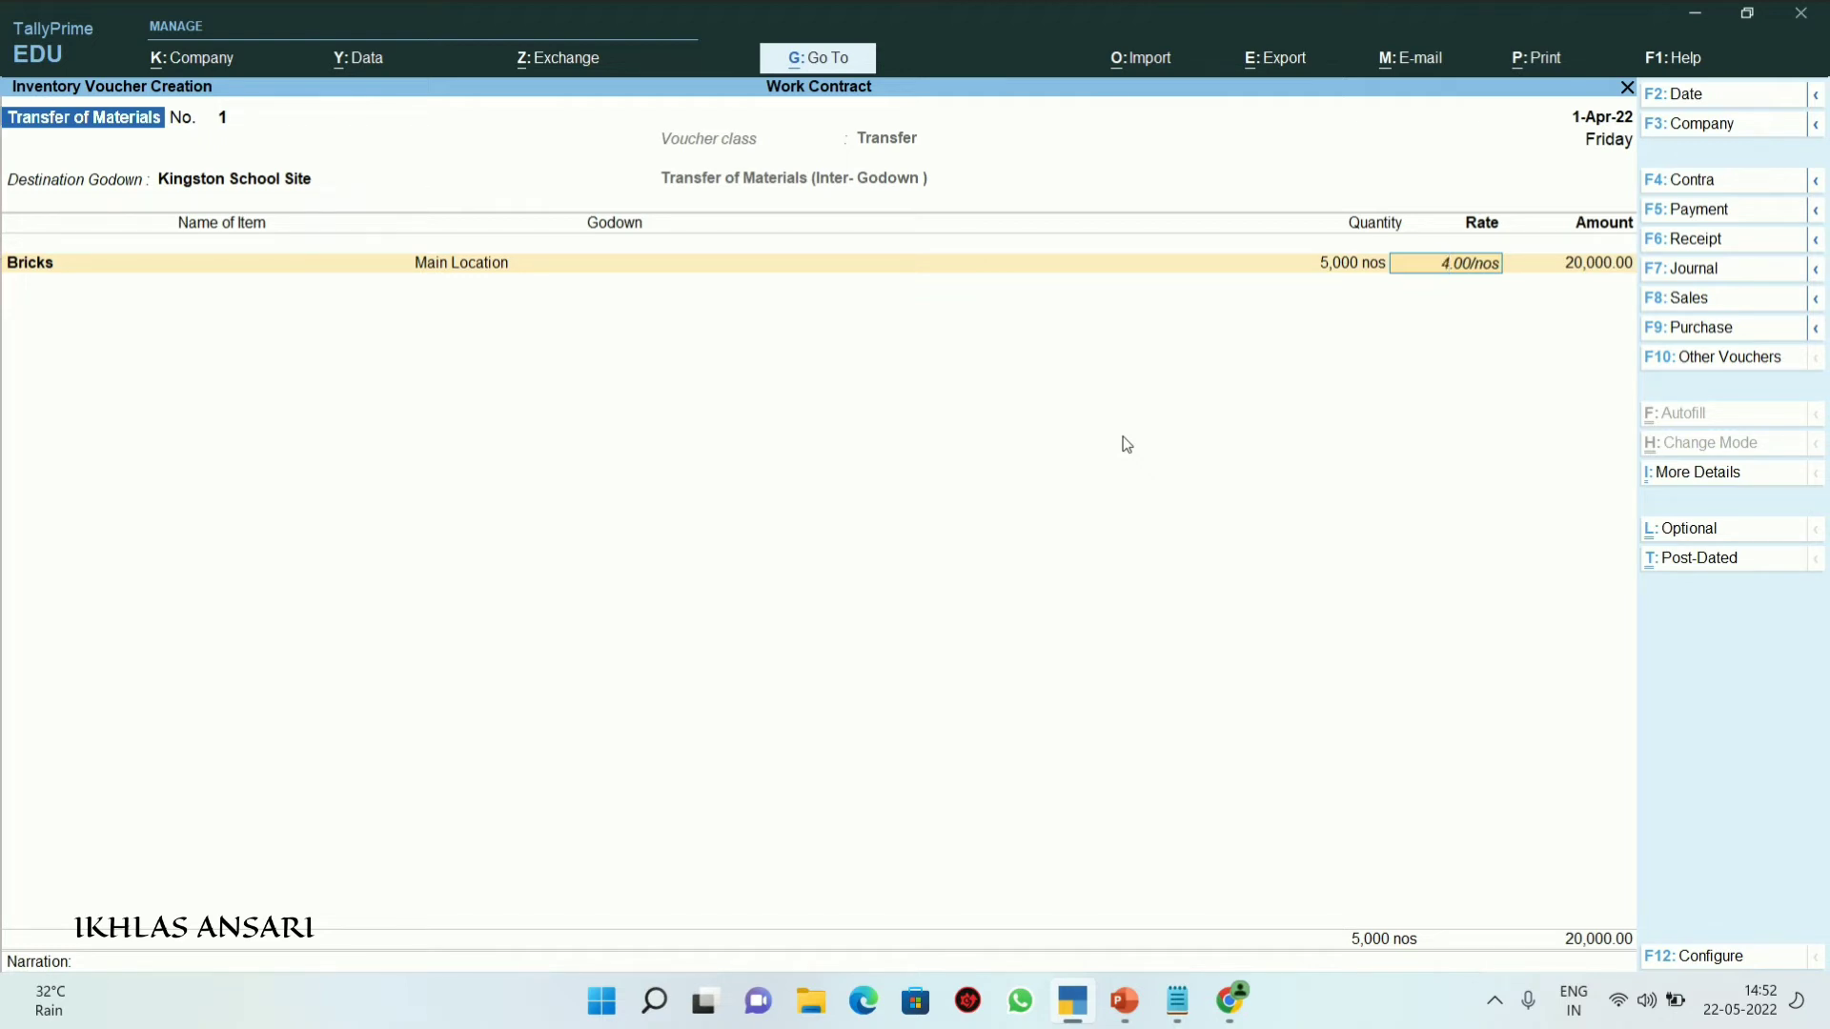
key("Return")
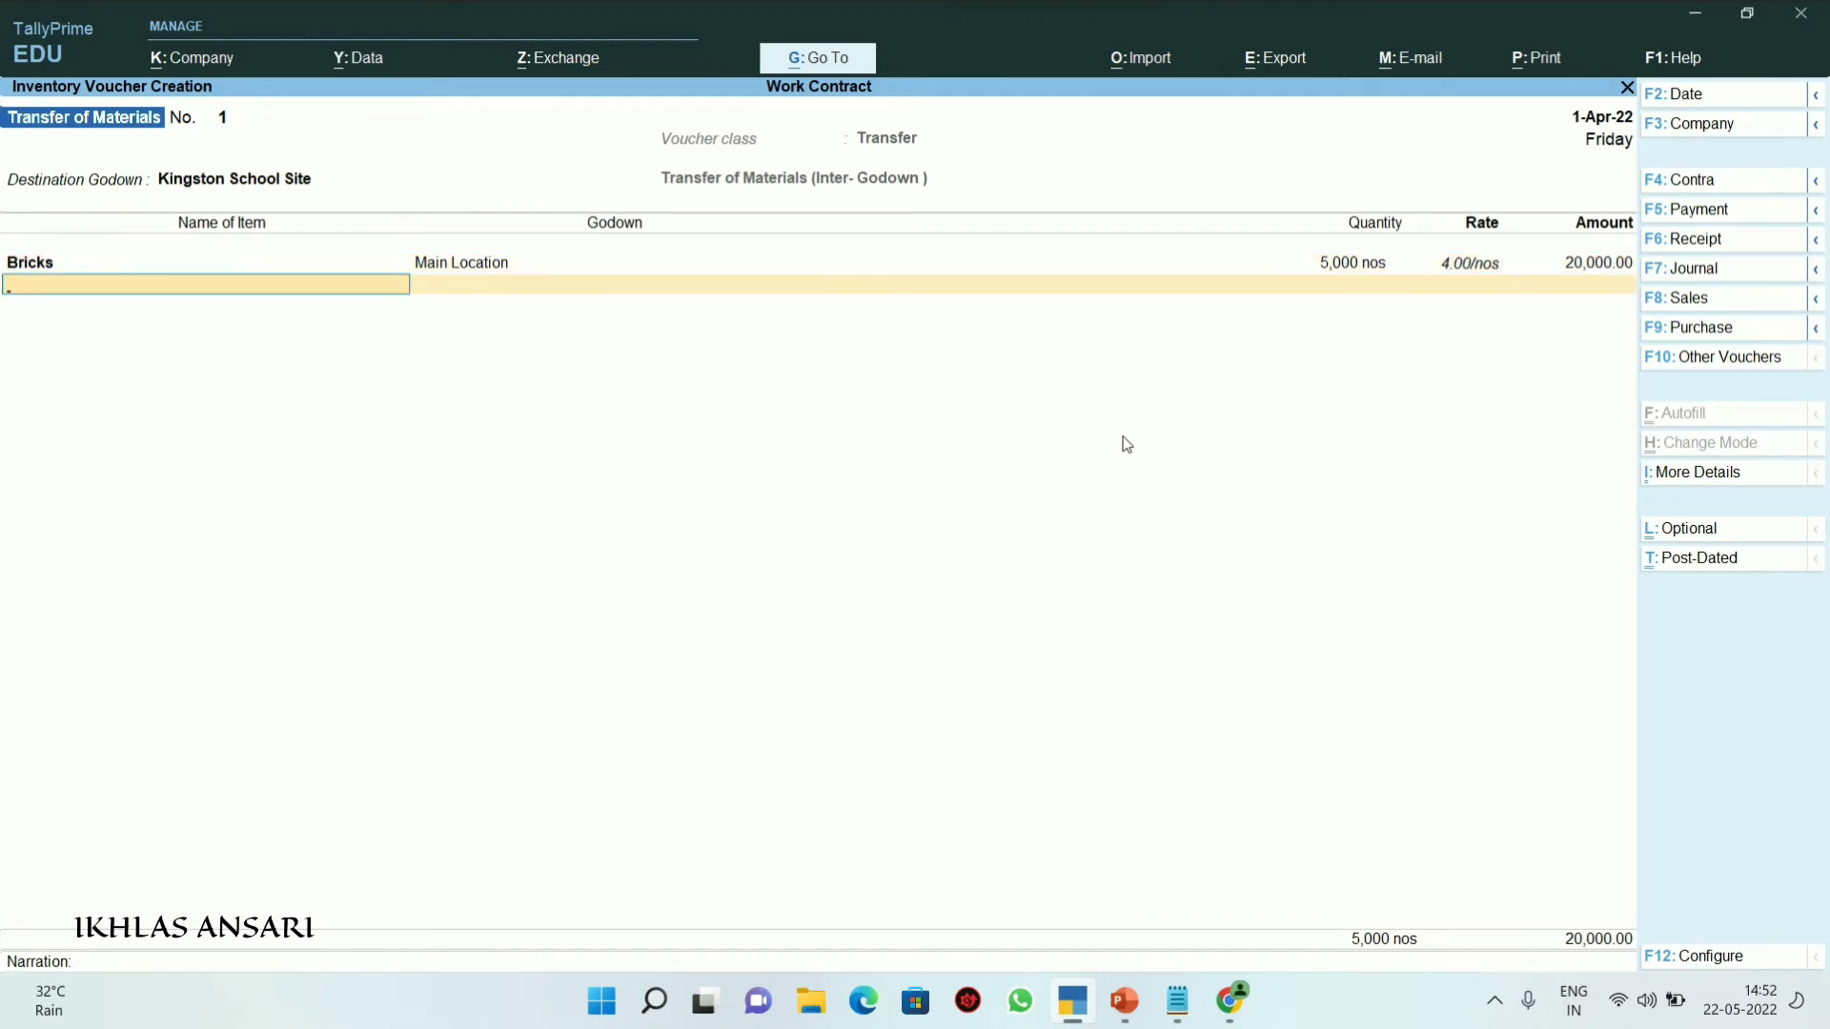
type("Ri")
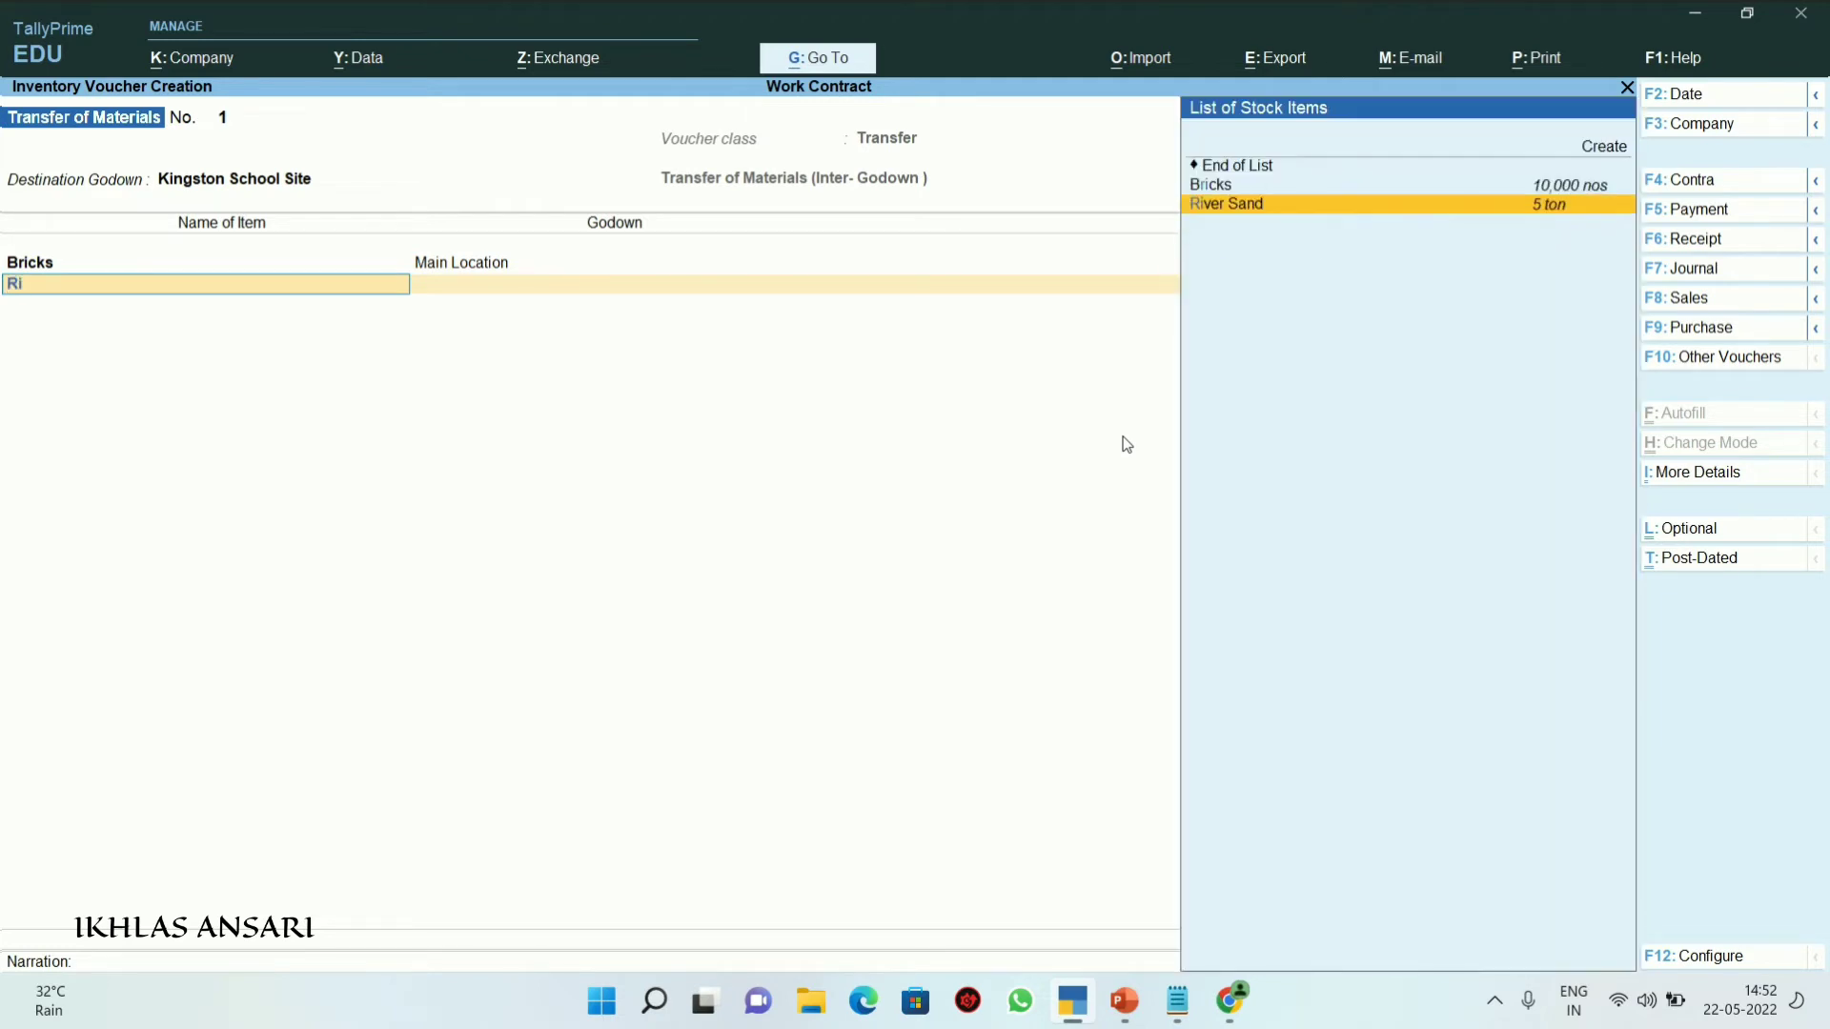
key("Return")
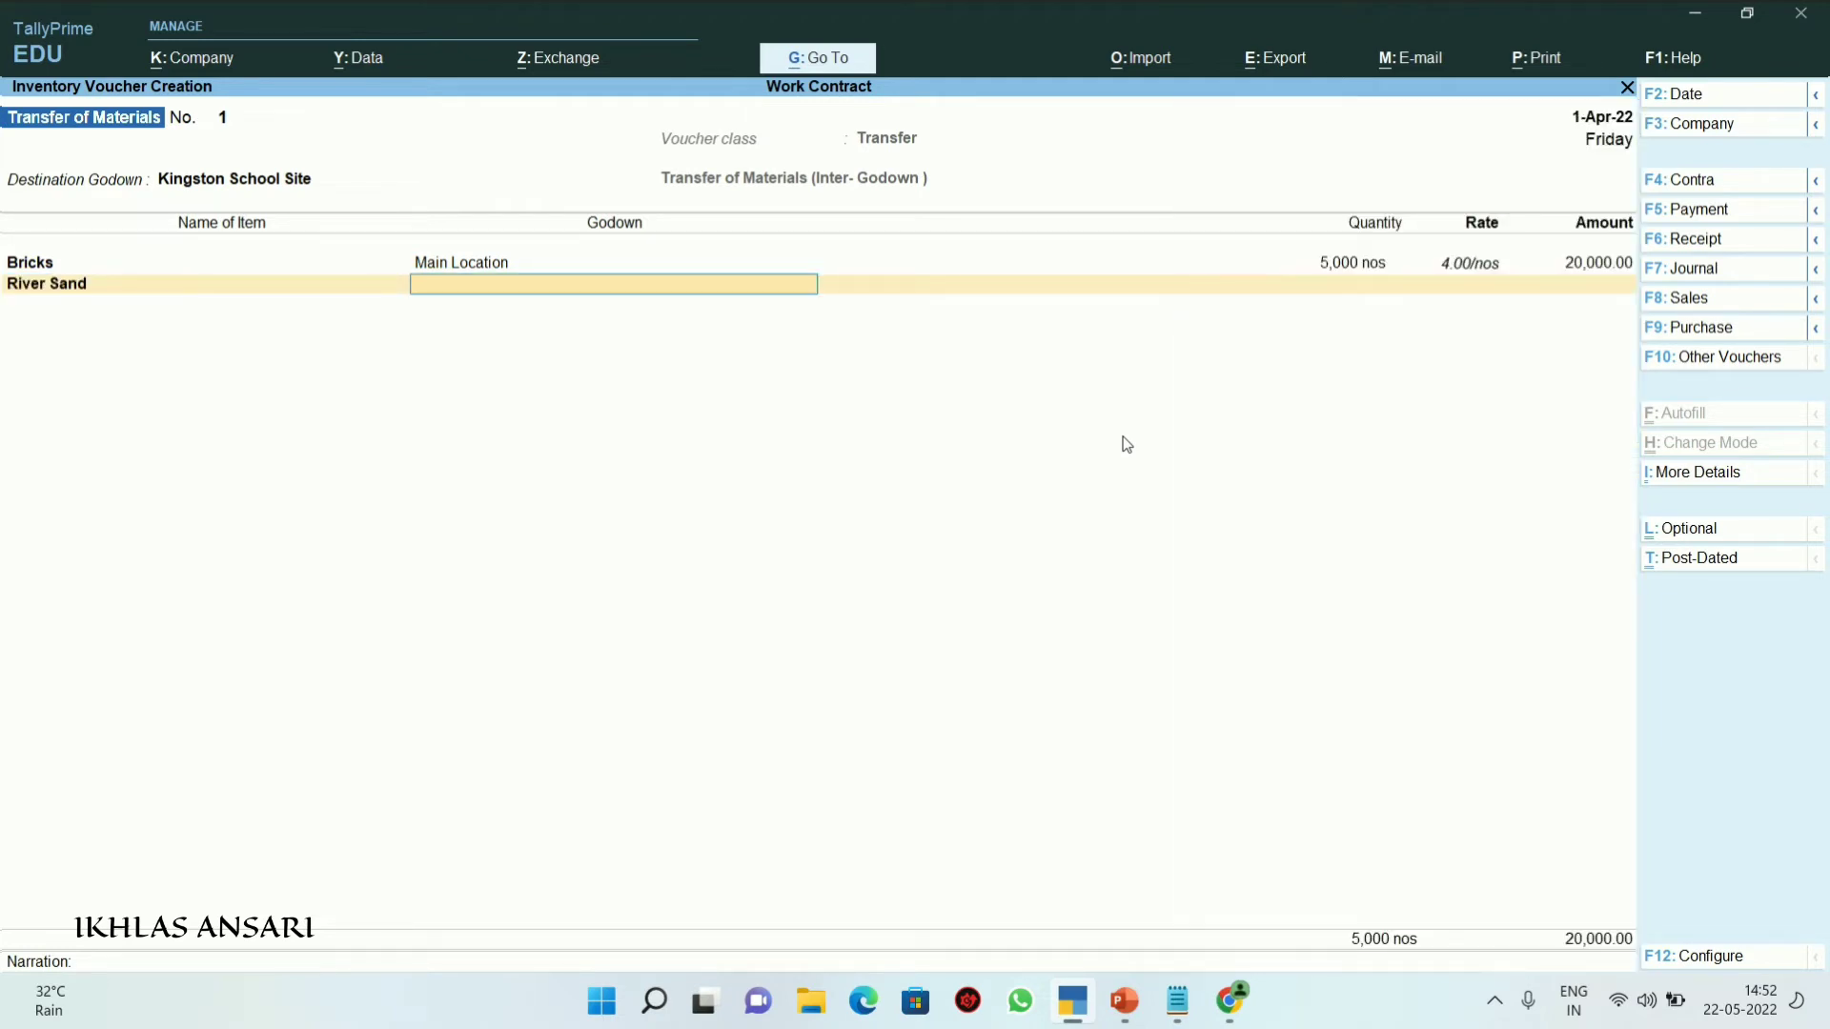
type("Main")
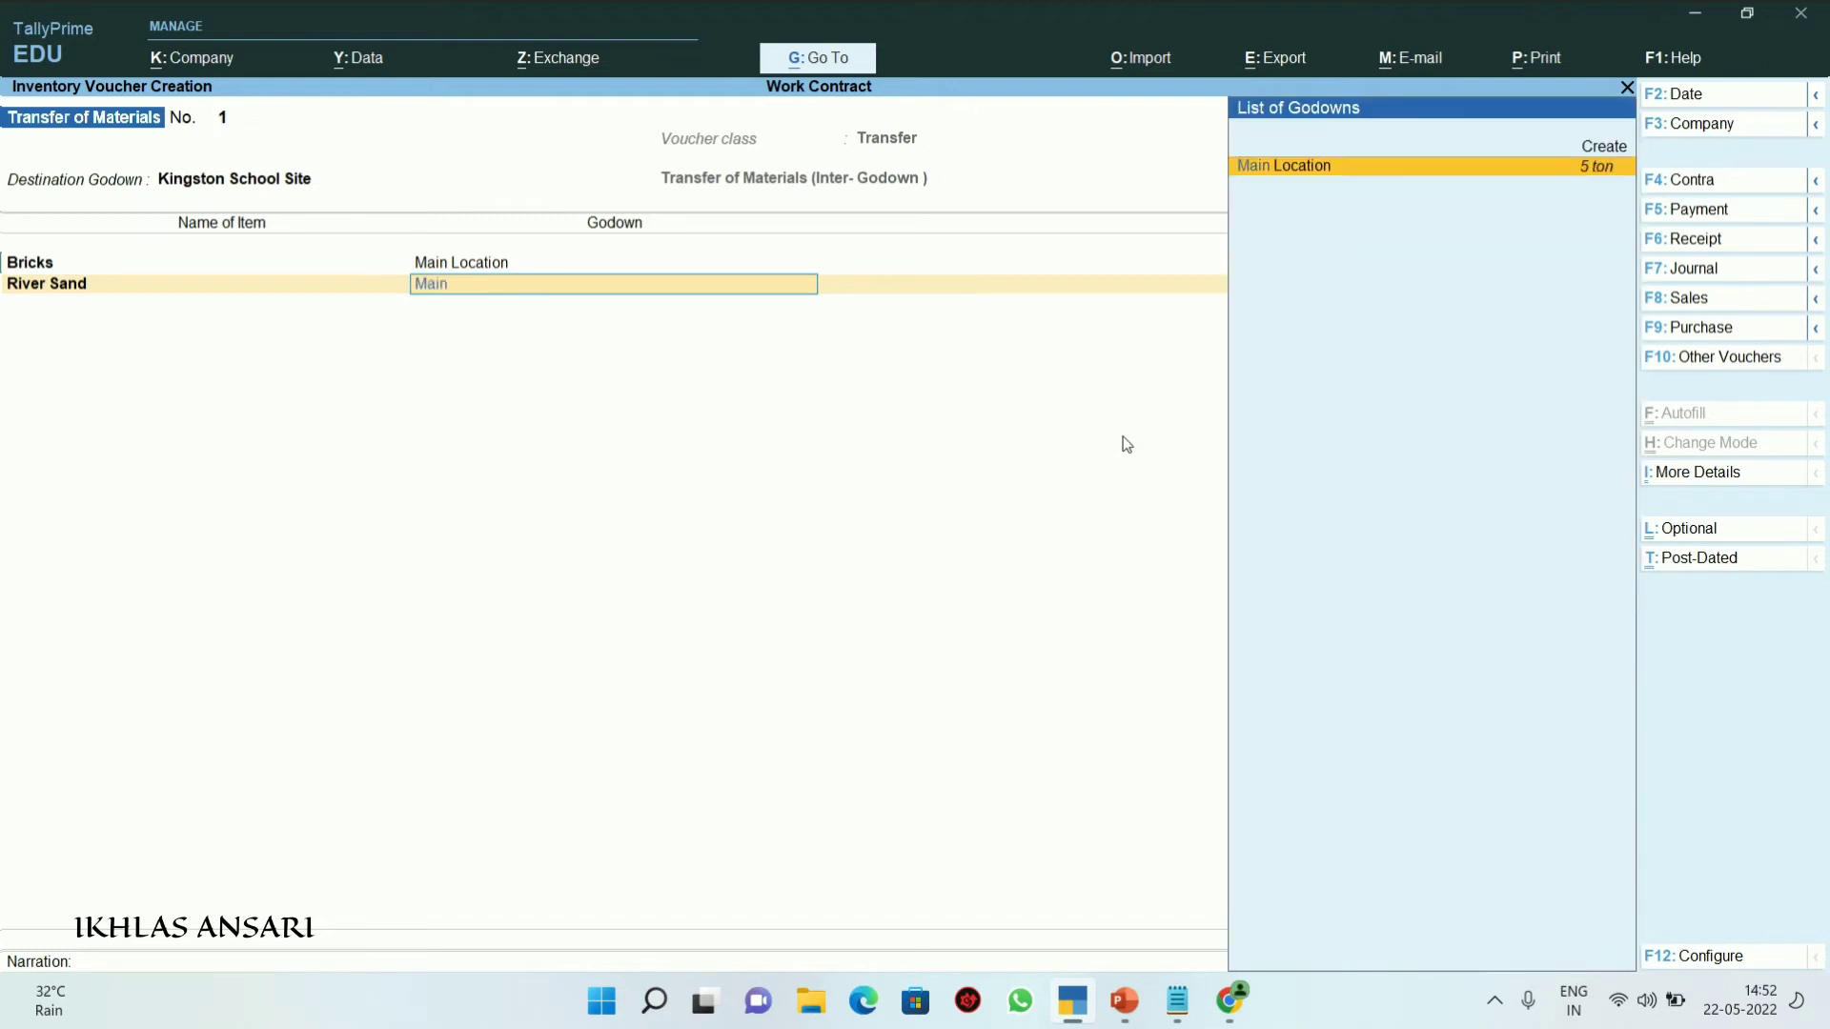
key("Return")
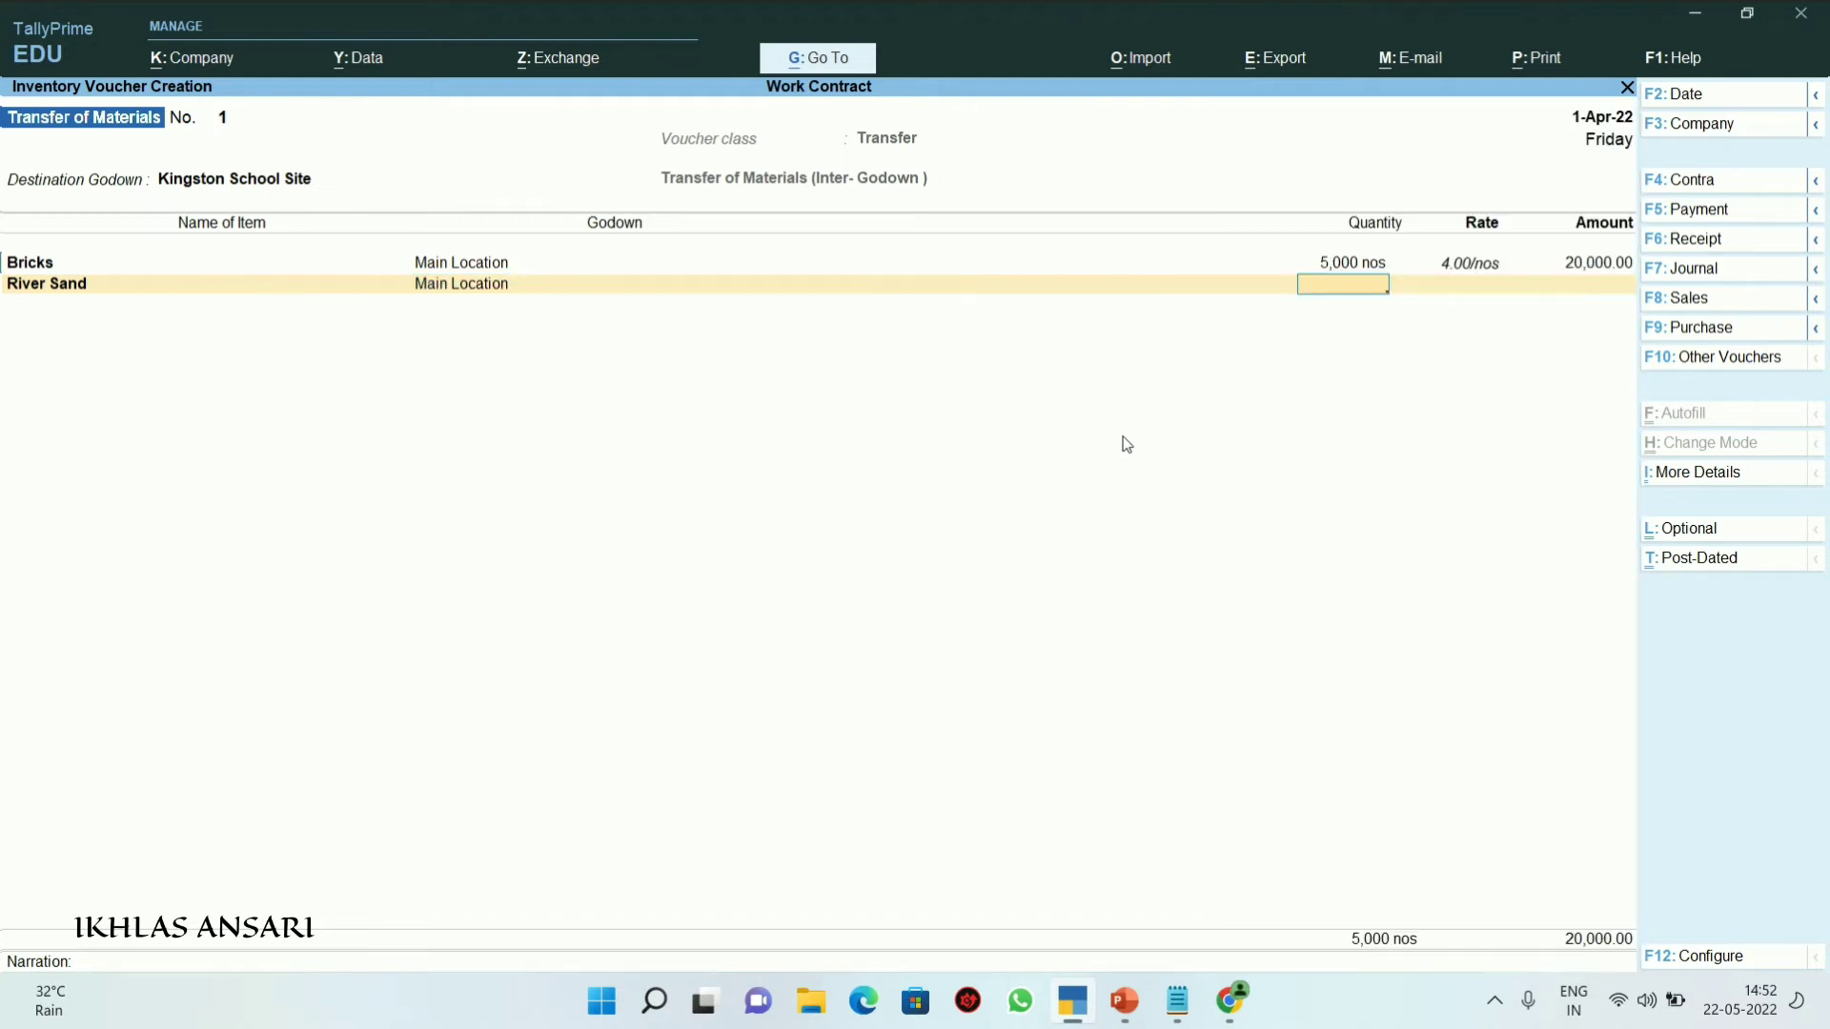
type("5")
key("Return")
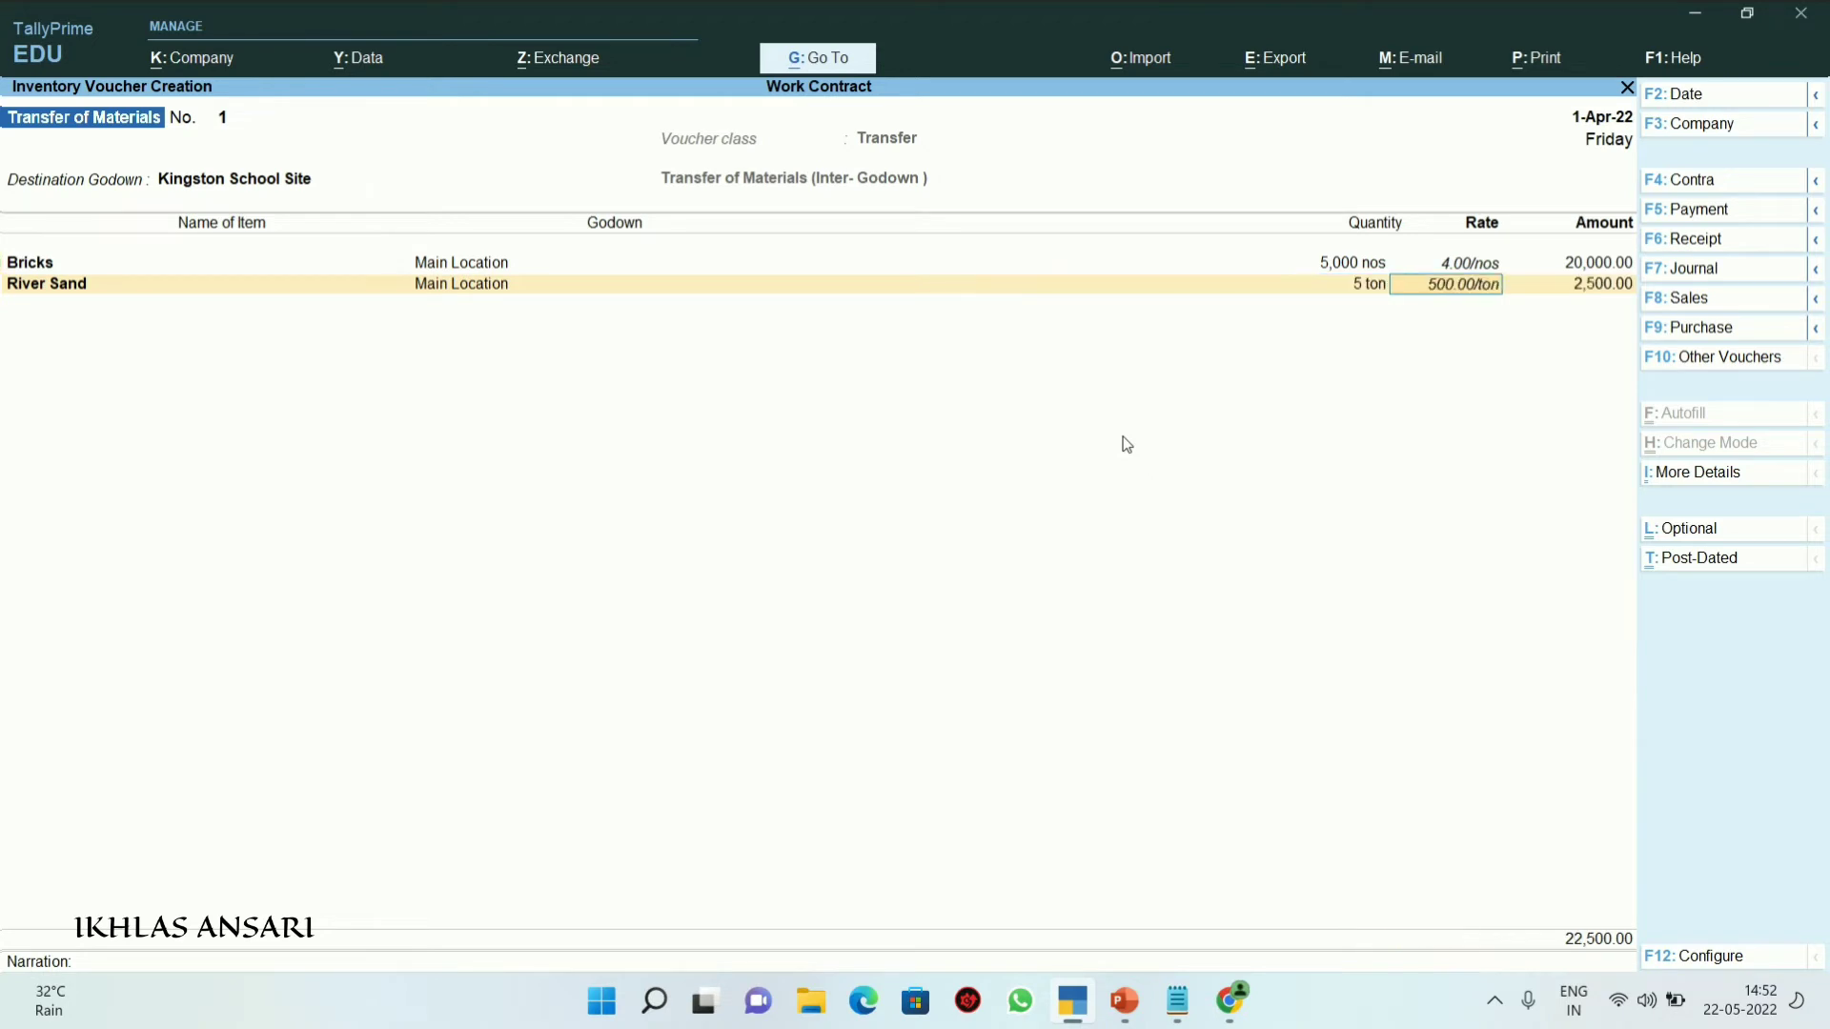
key("Return")
key("Return")
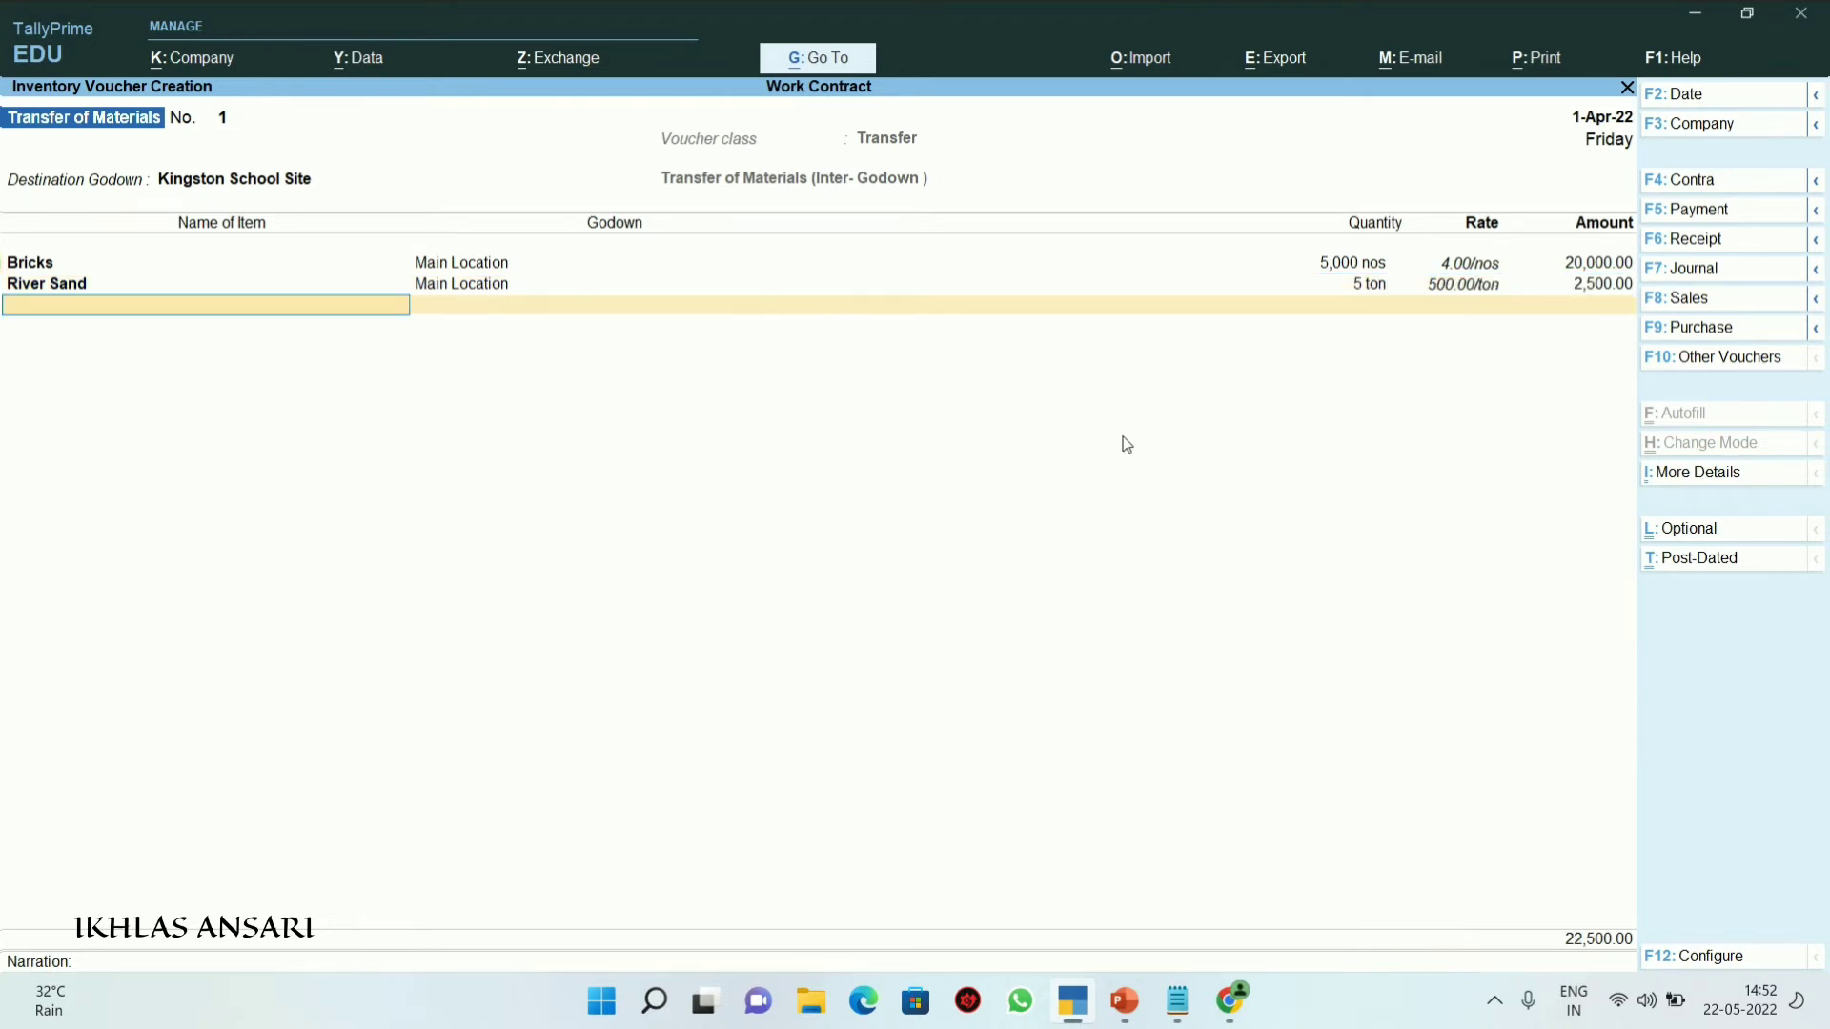
Add Iron and Steel 5 ton and Cement 30 bags from Main Location, then save the voucher
key("Down")
key("Down")
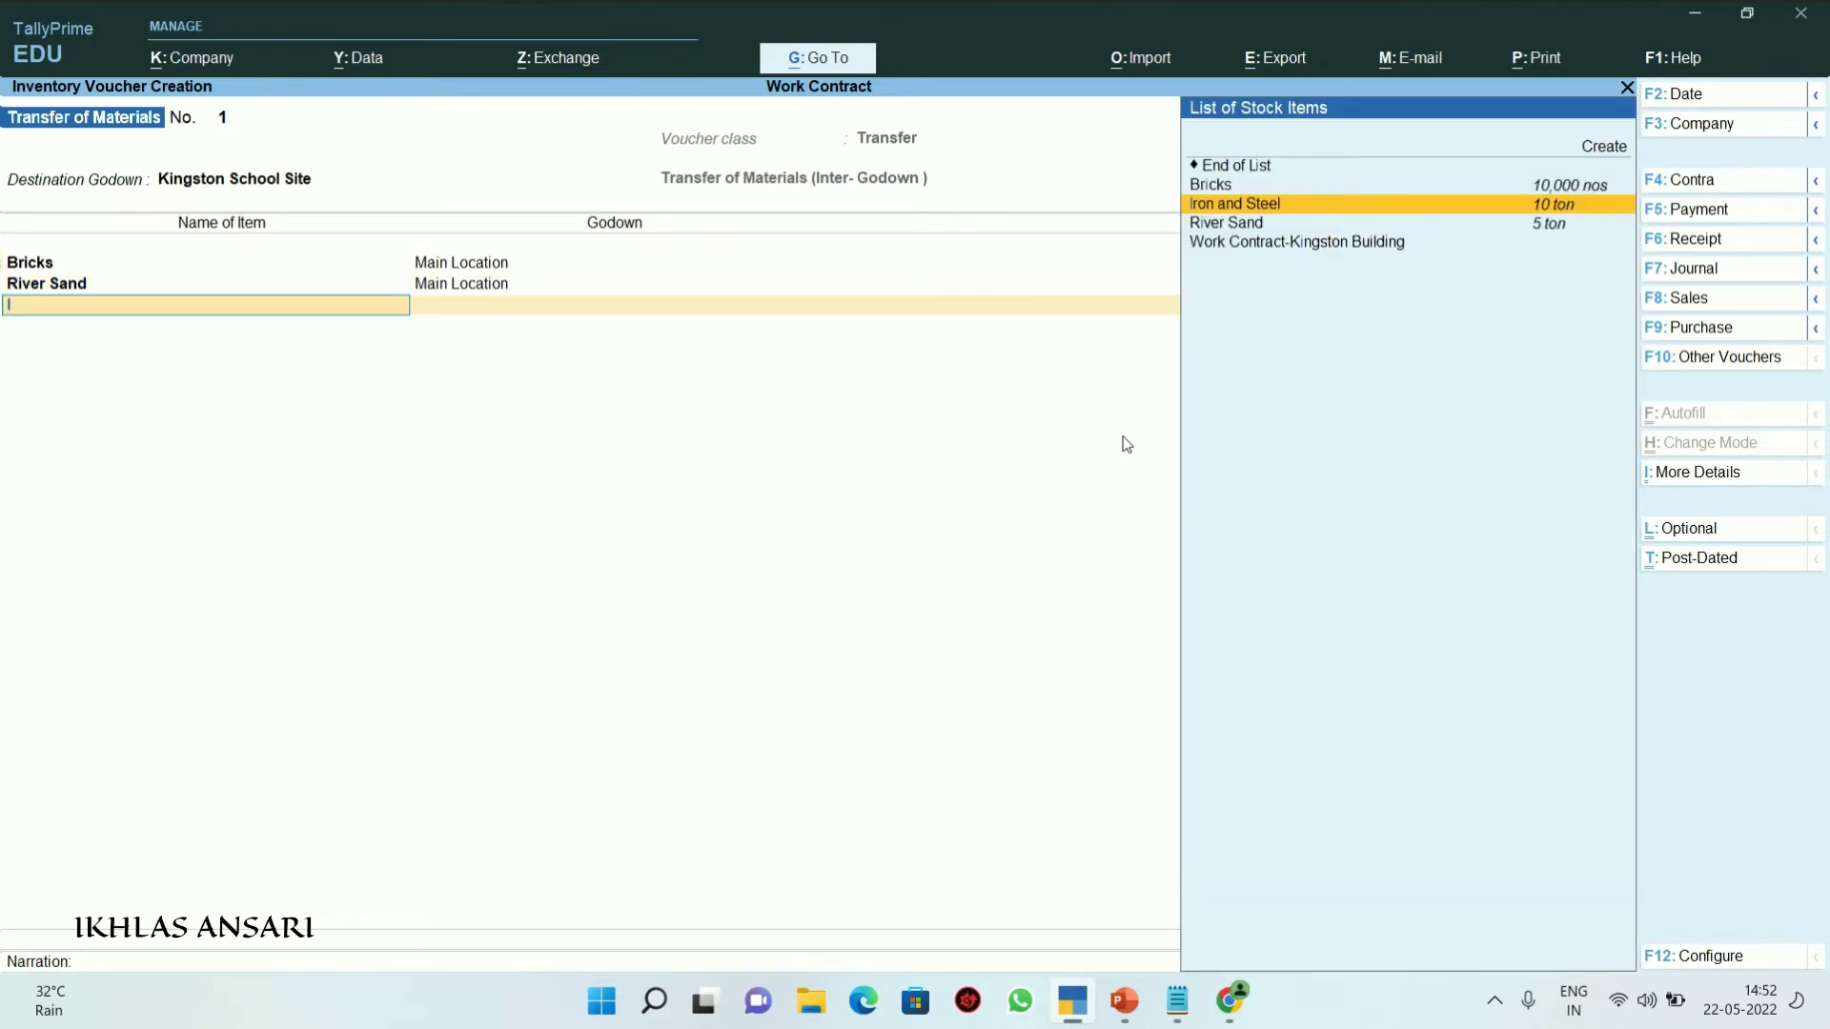
key("Return")
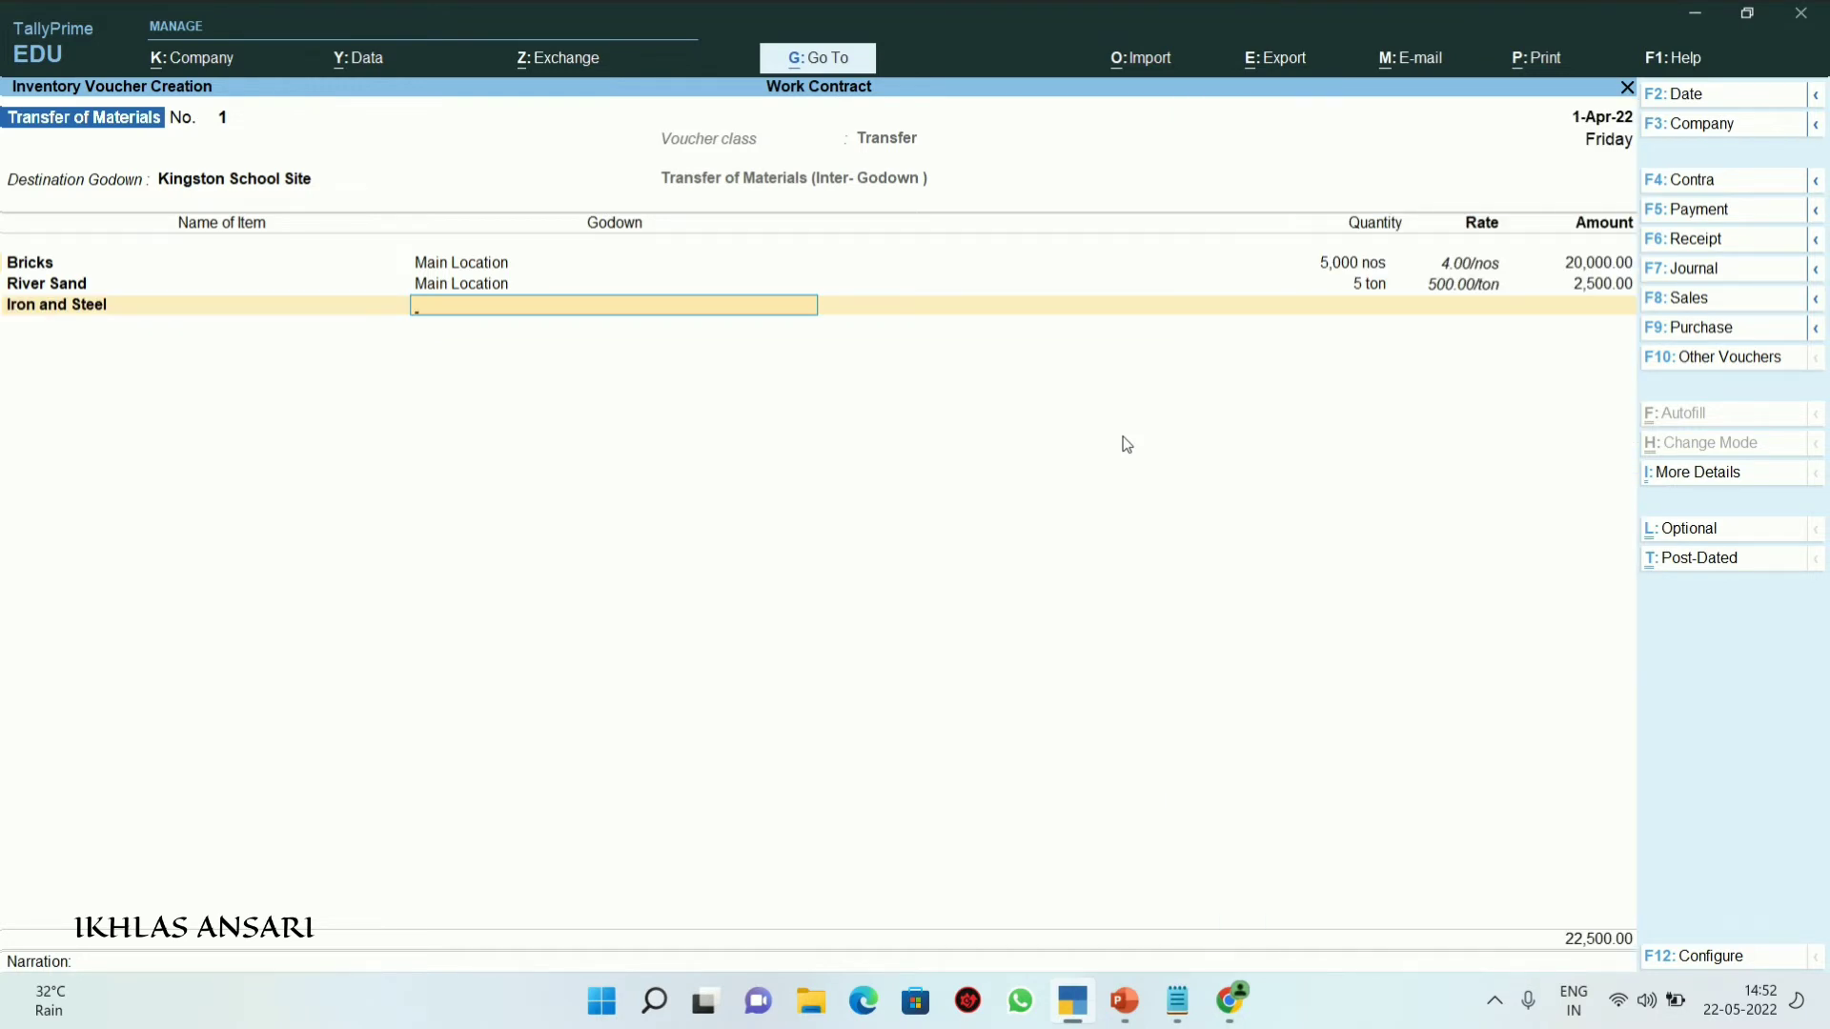
key("Return")
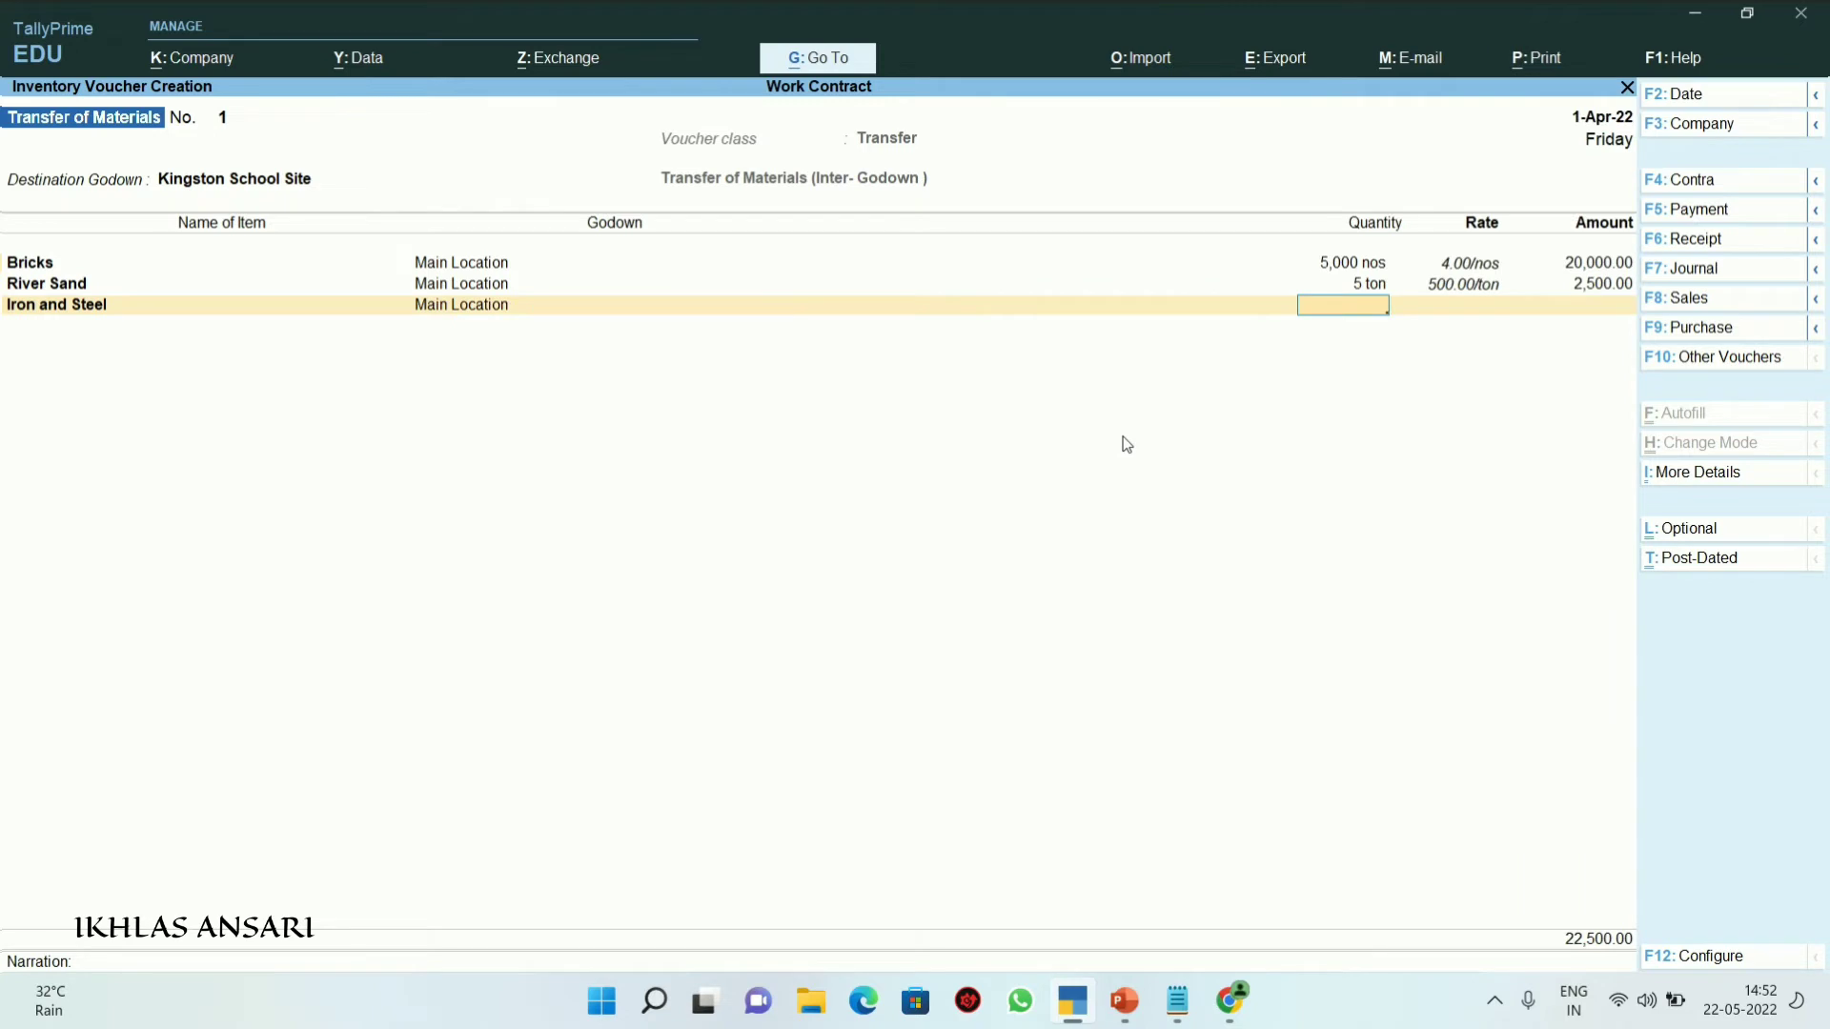
type("5")
key("Return")
key("Return")
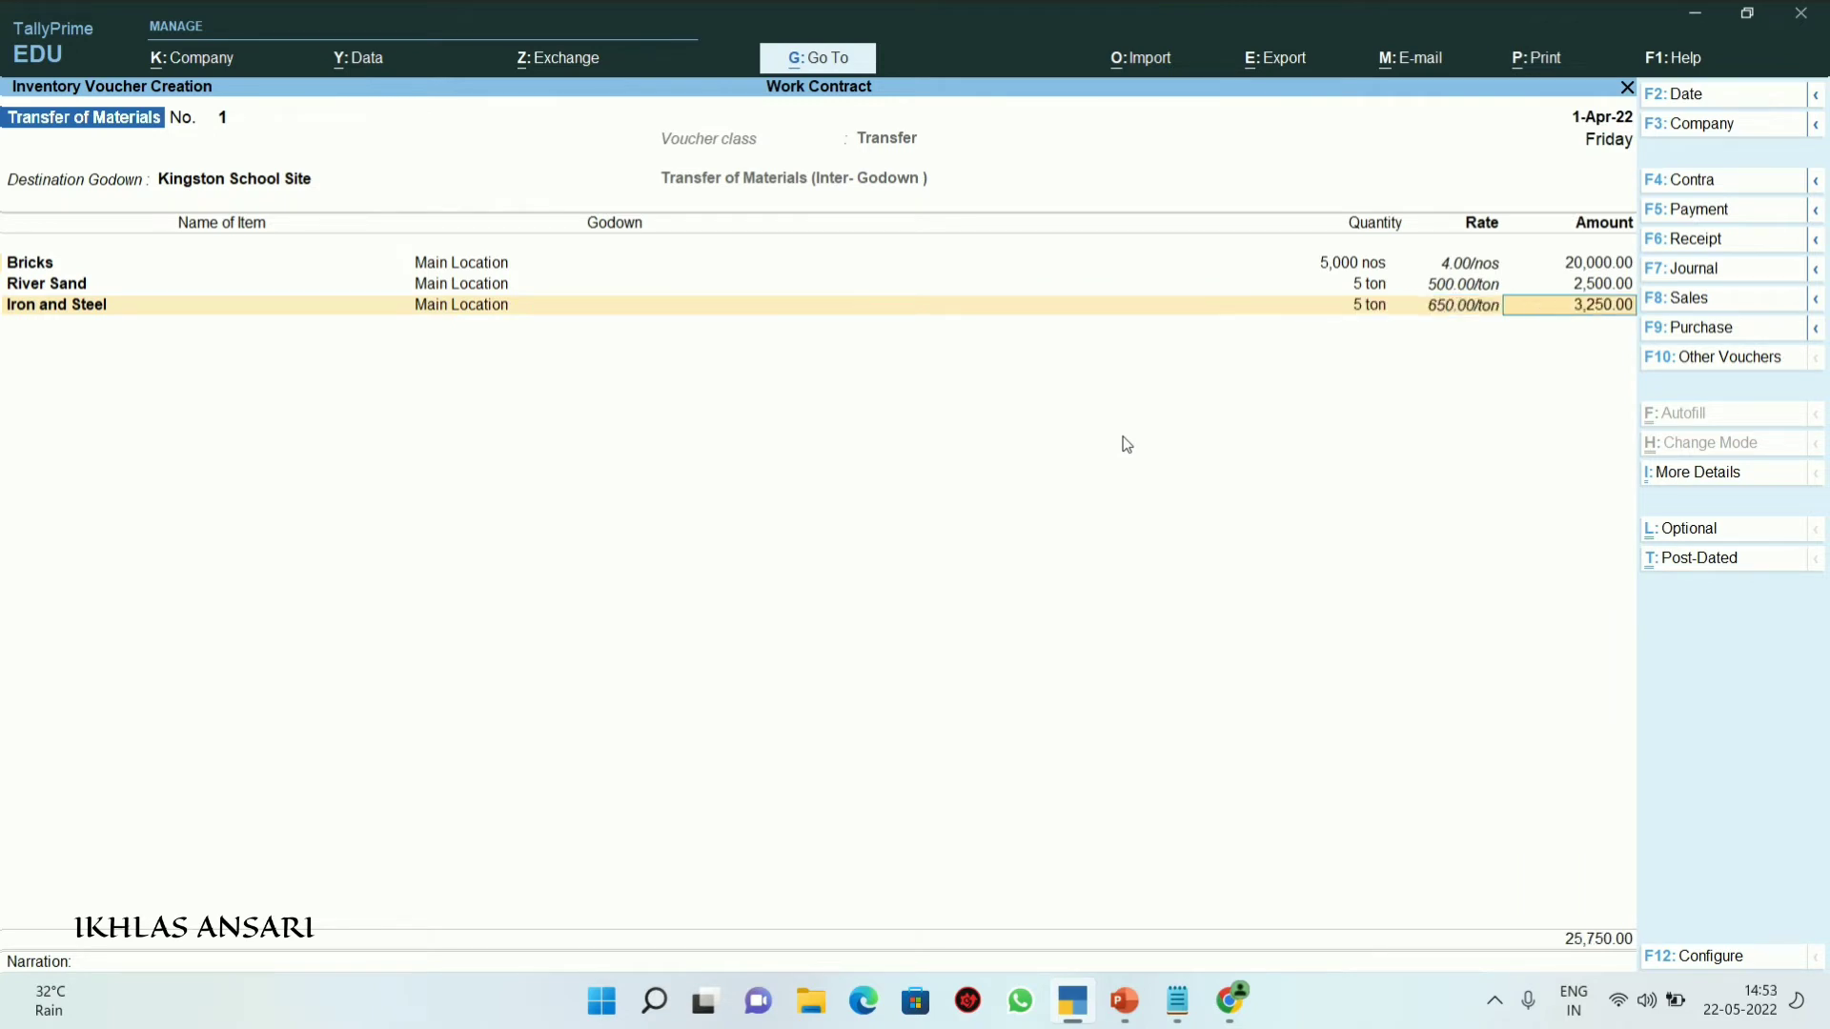
key("Return")
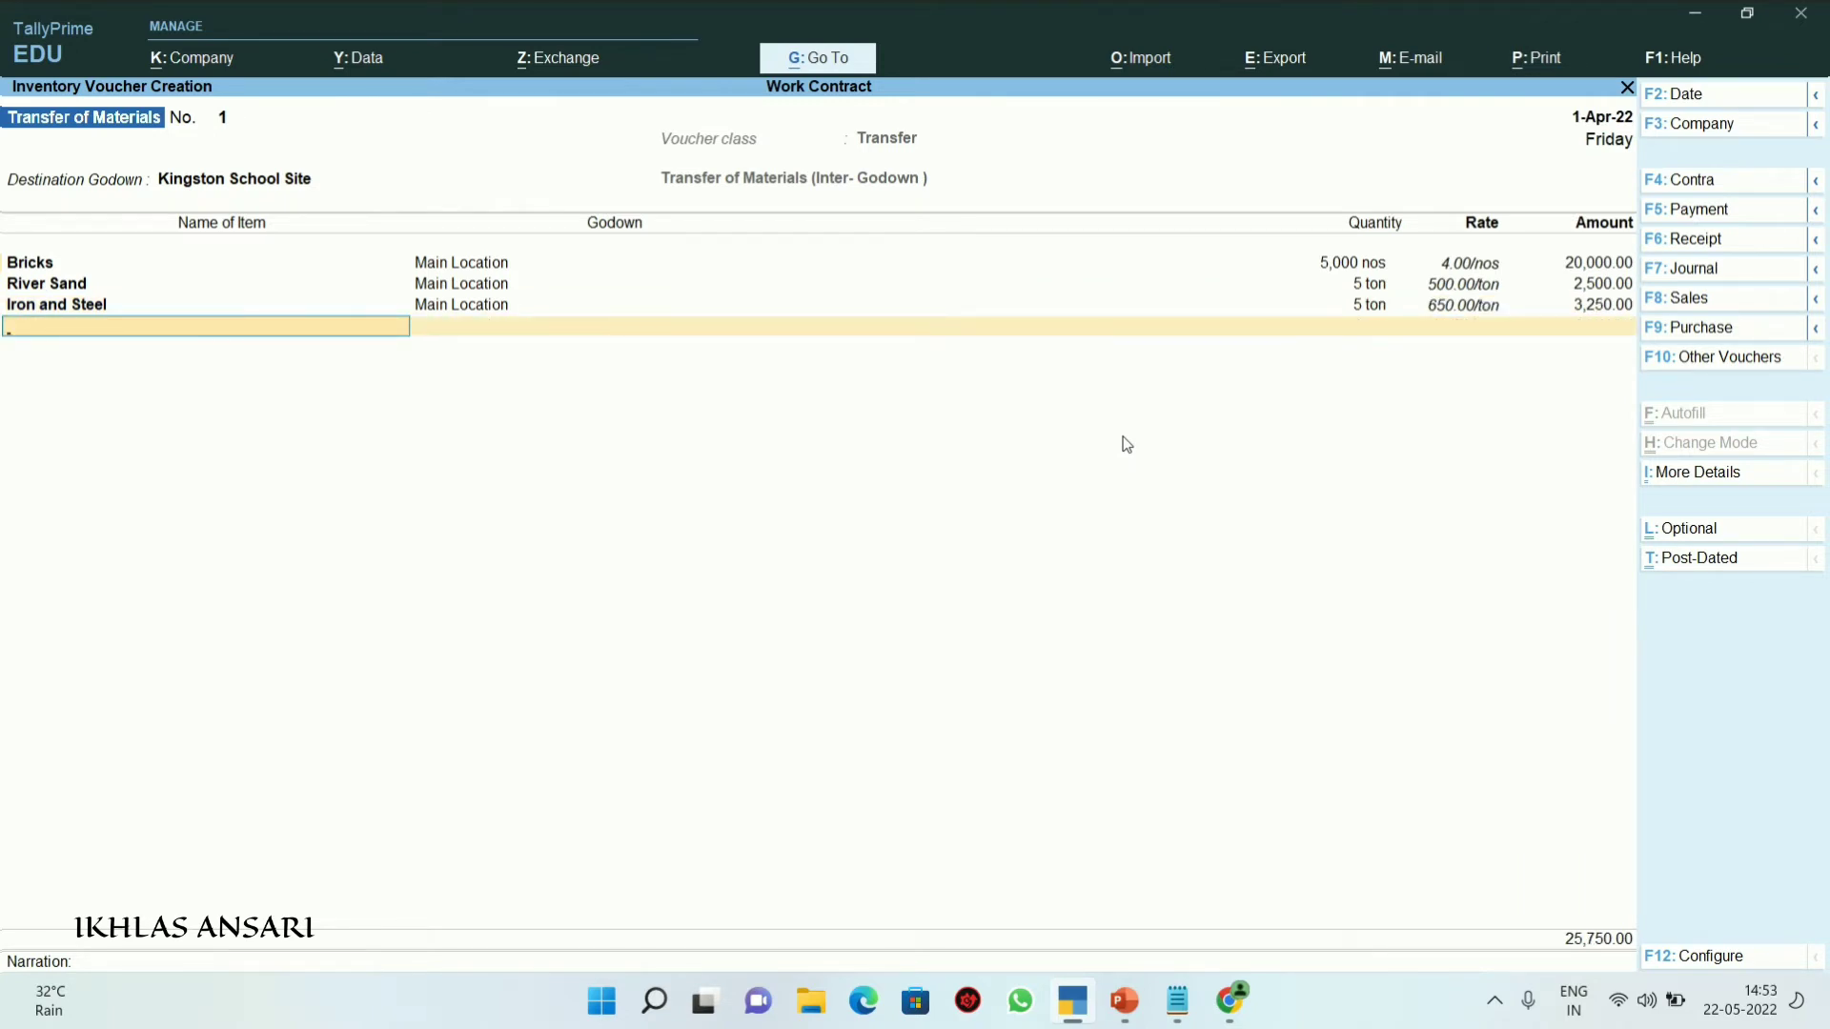
type("Ce")
key("Return")
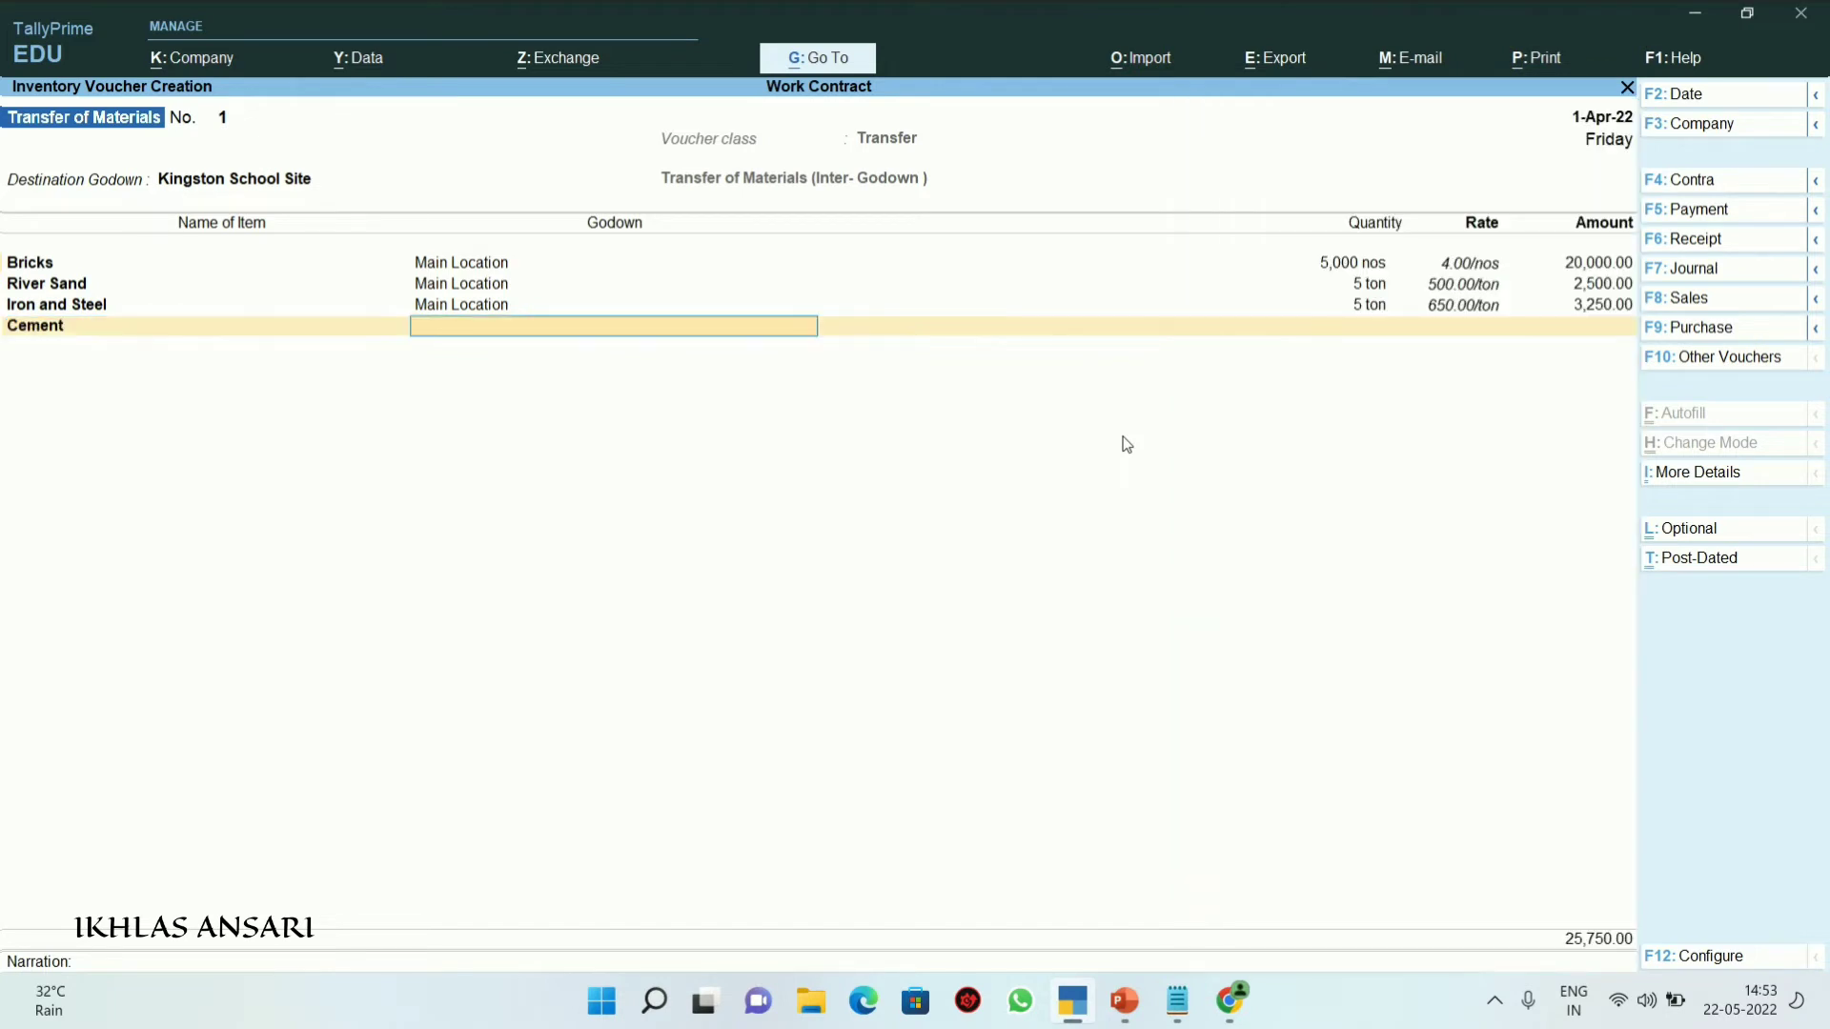
type("M")
key("Return")
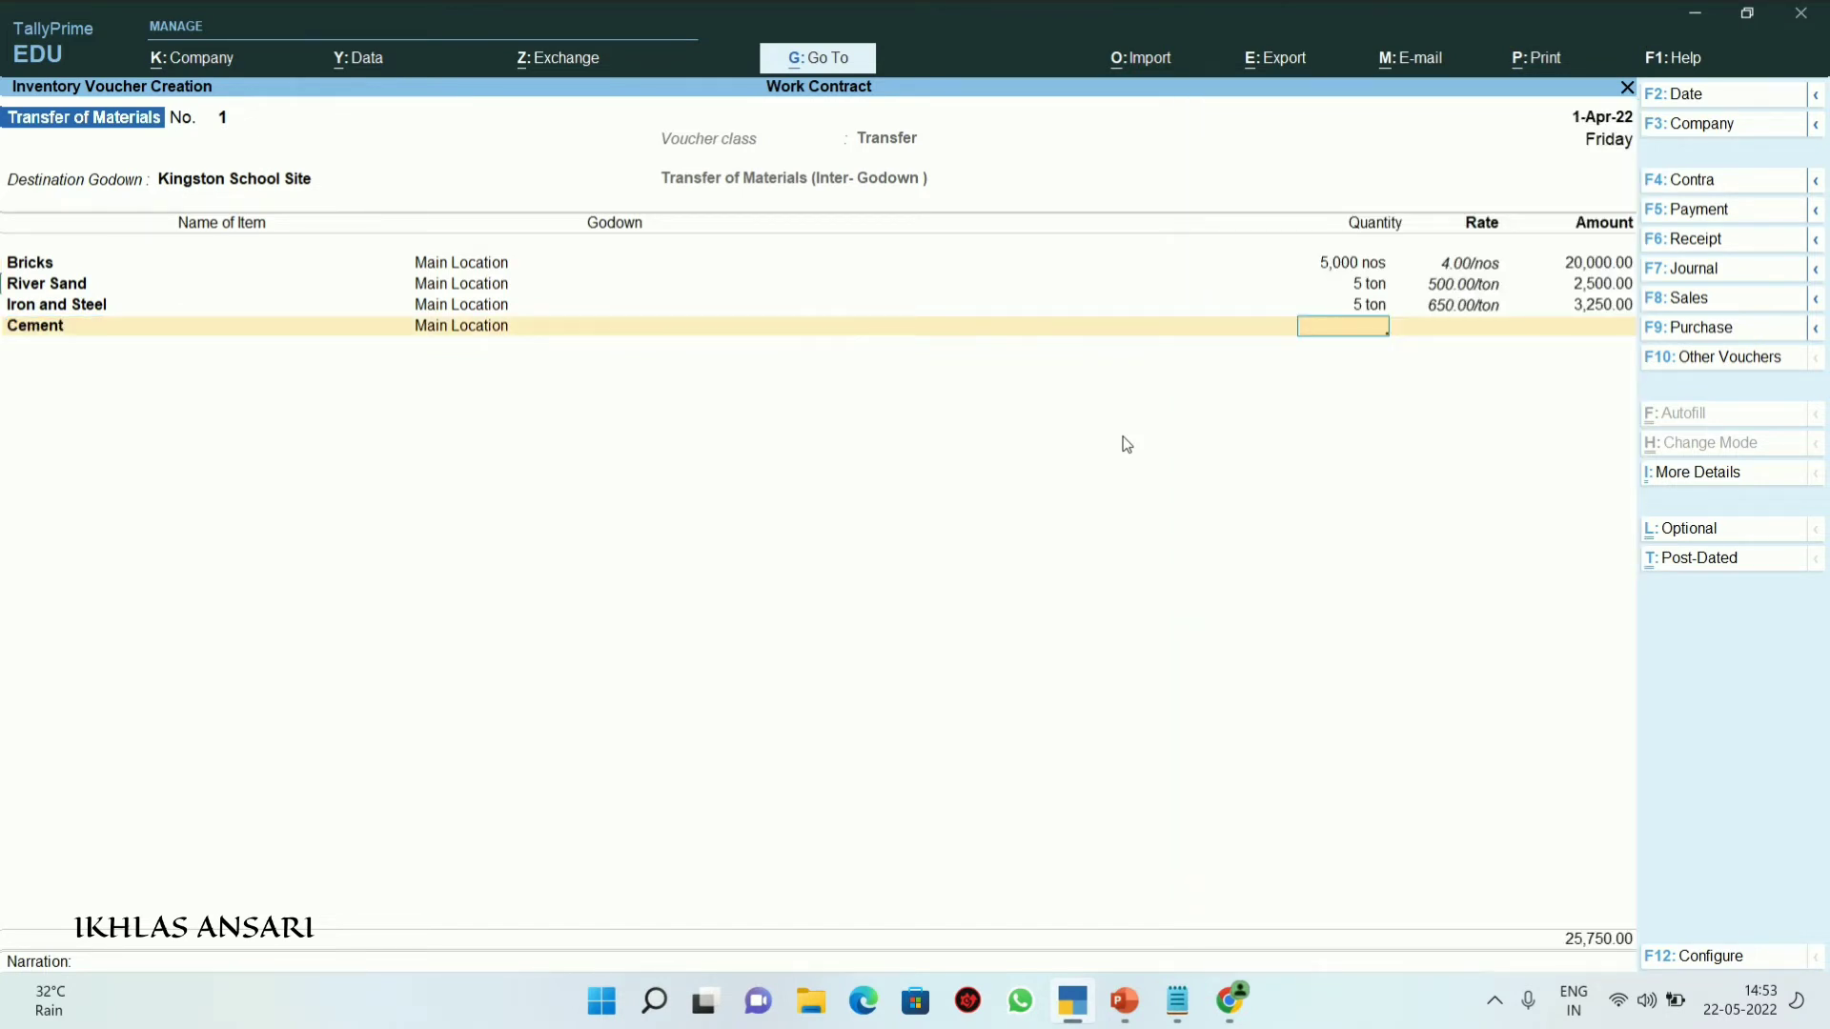
type("30")
key("Return")
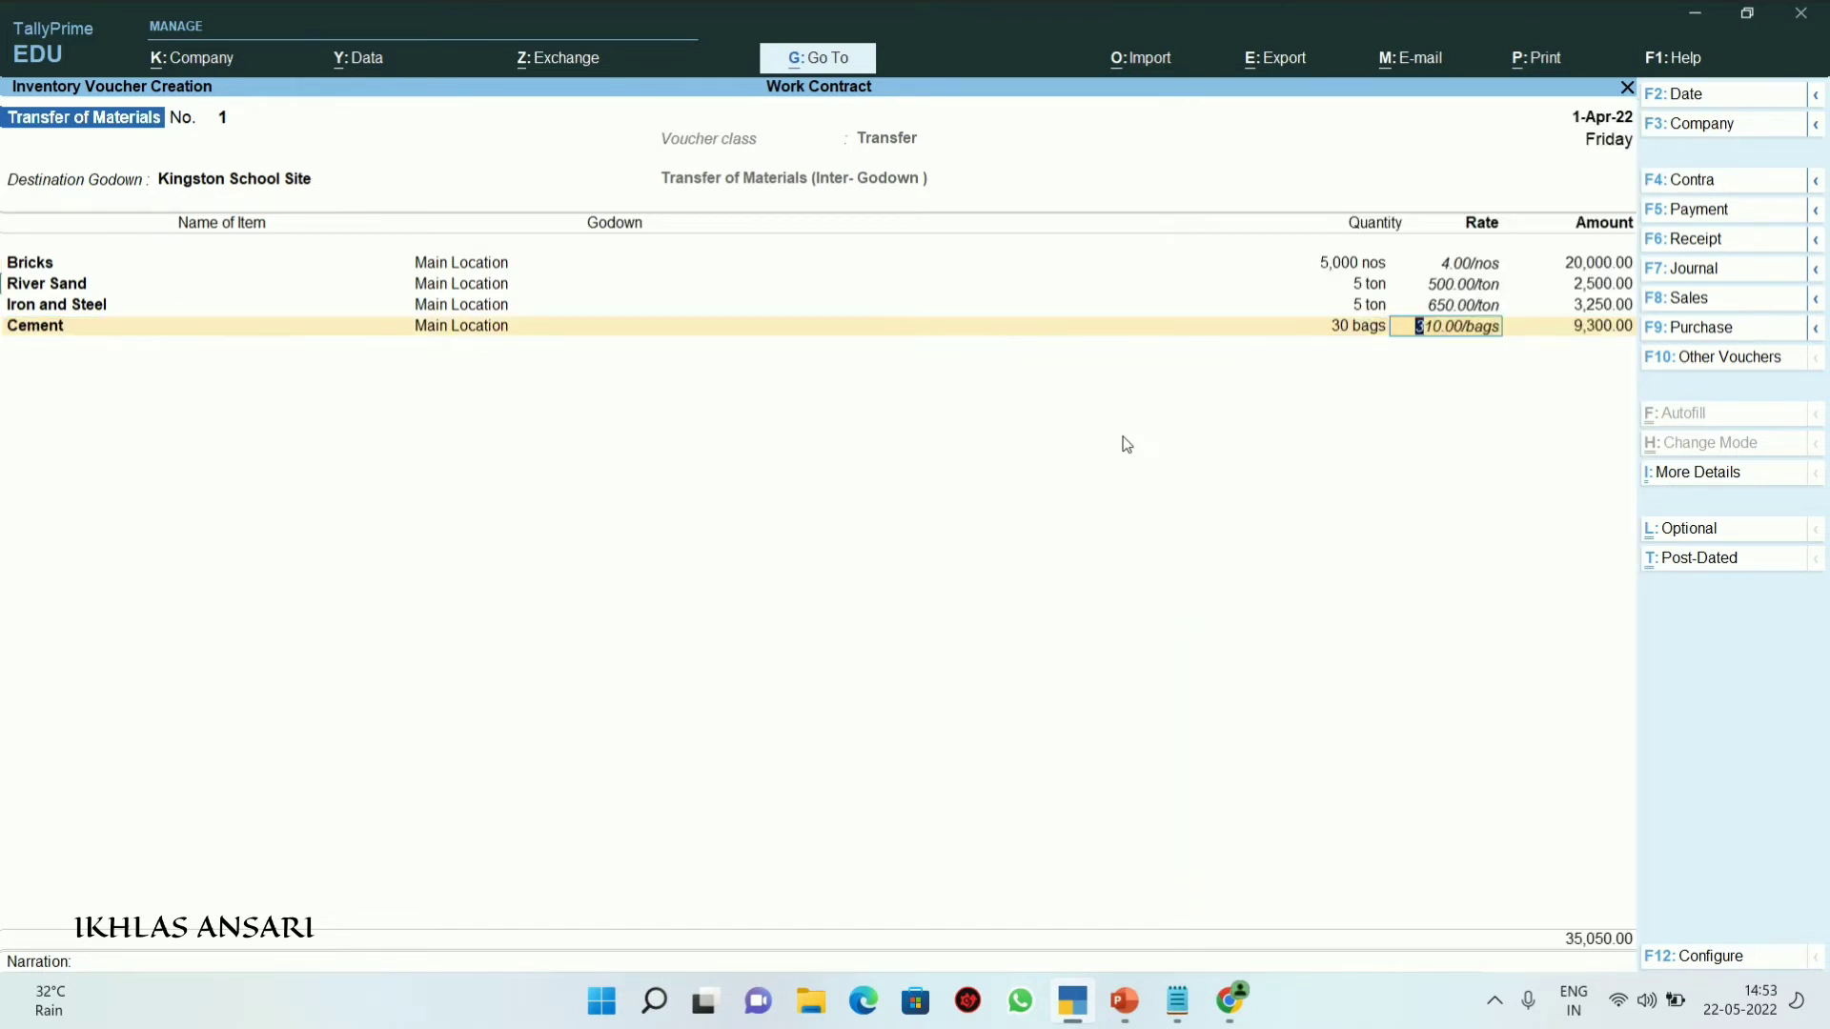
key("Return")
key("Return")
key("Return")
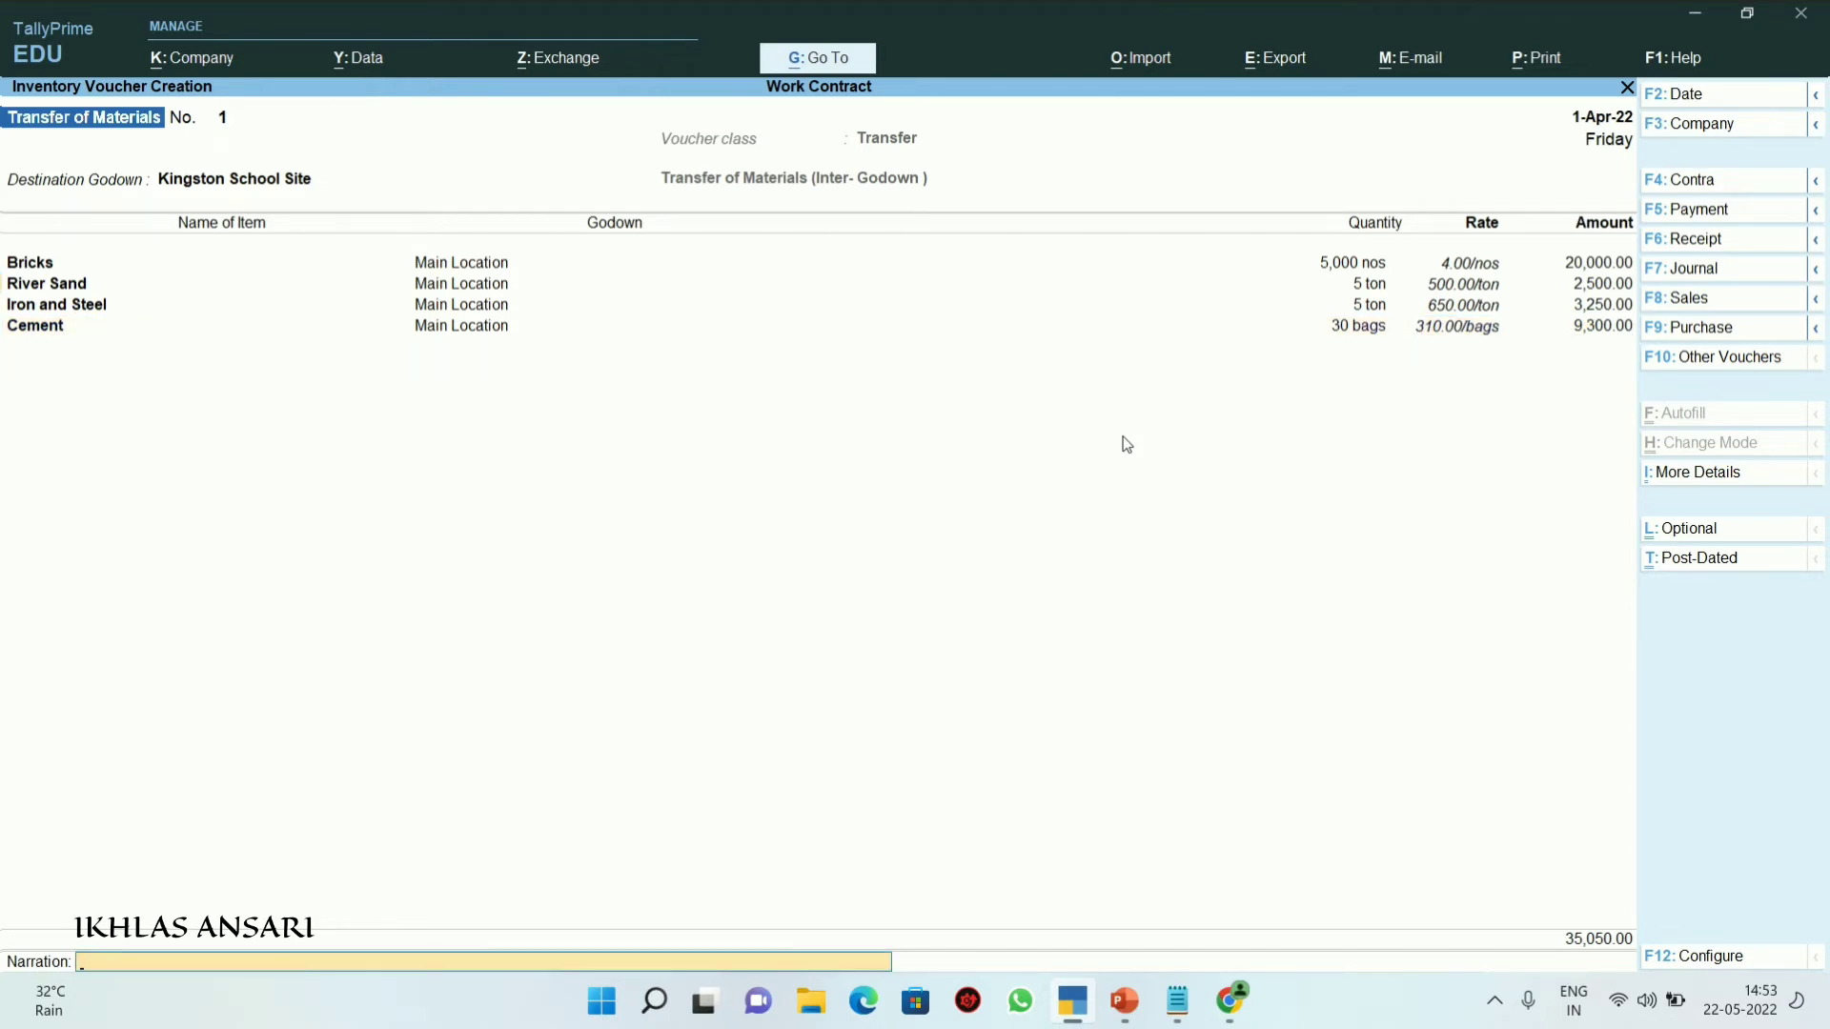
key("Return")
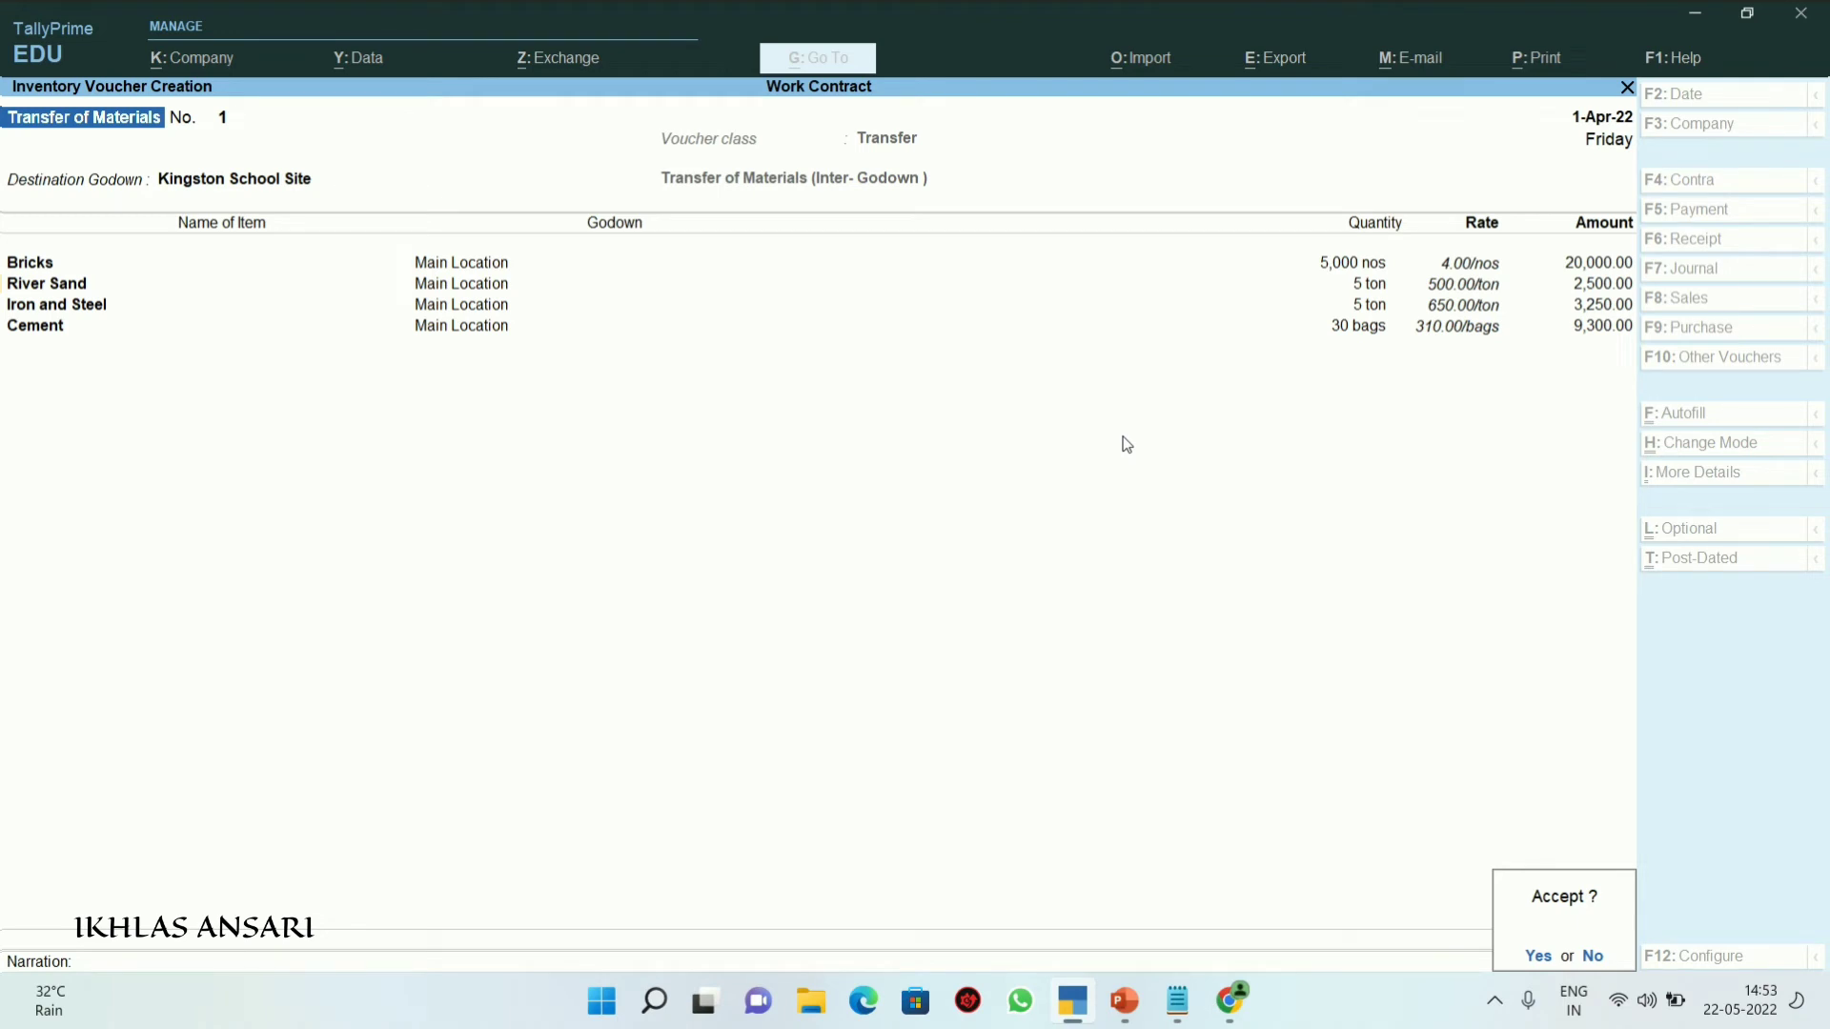
key("Return")
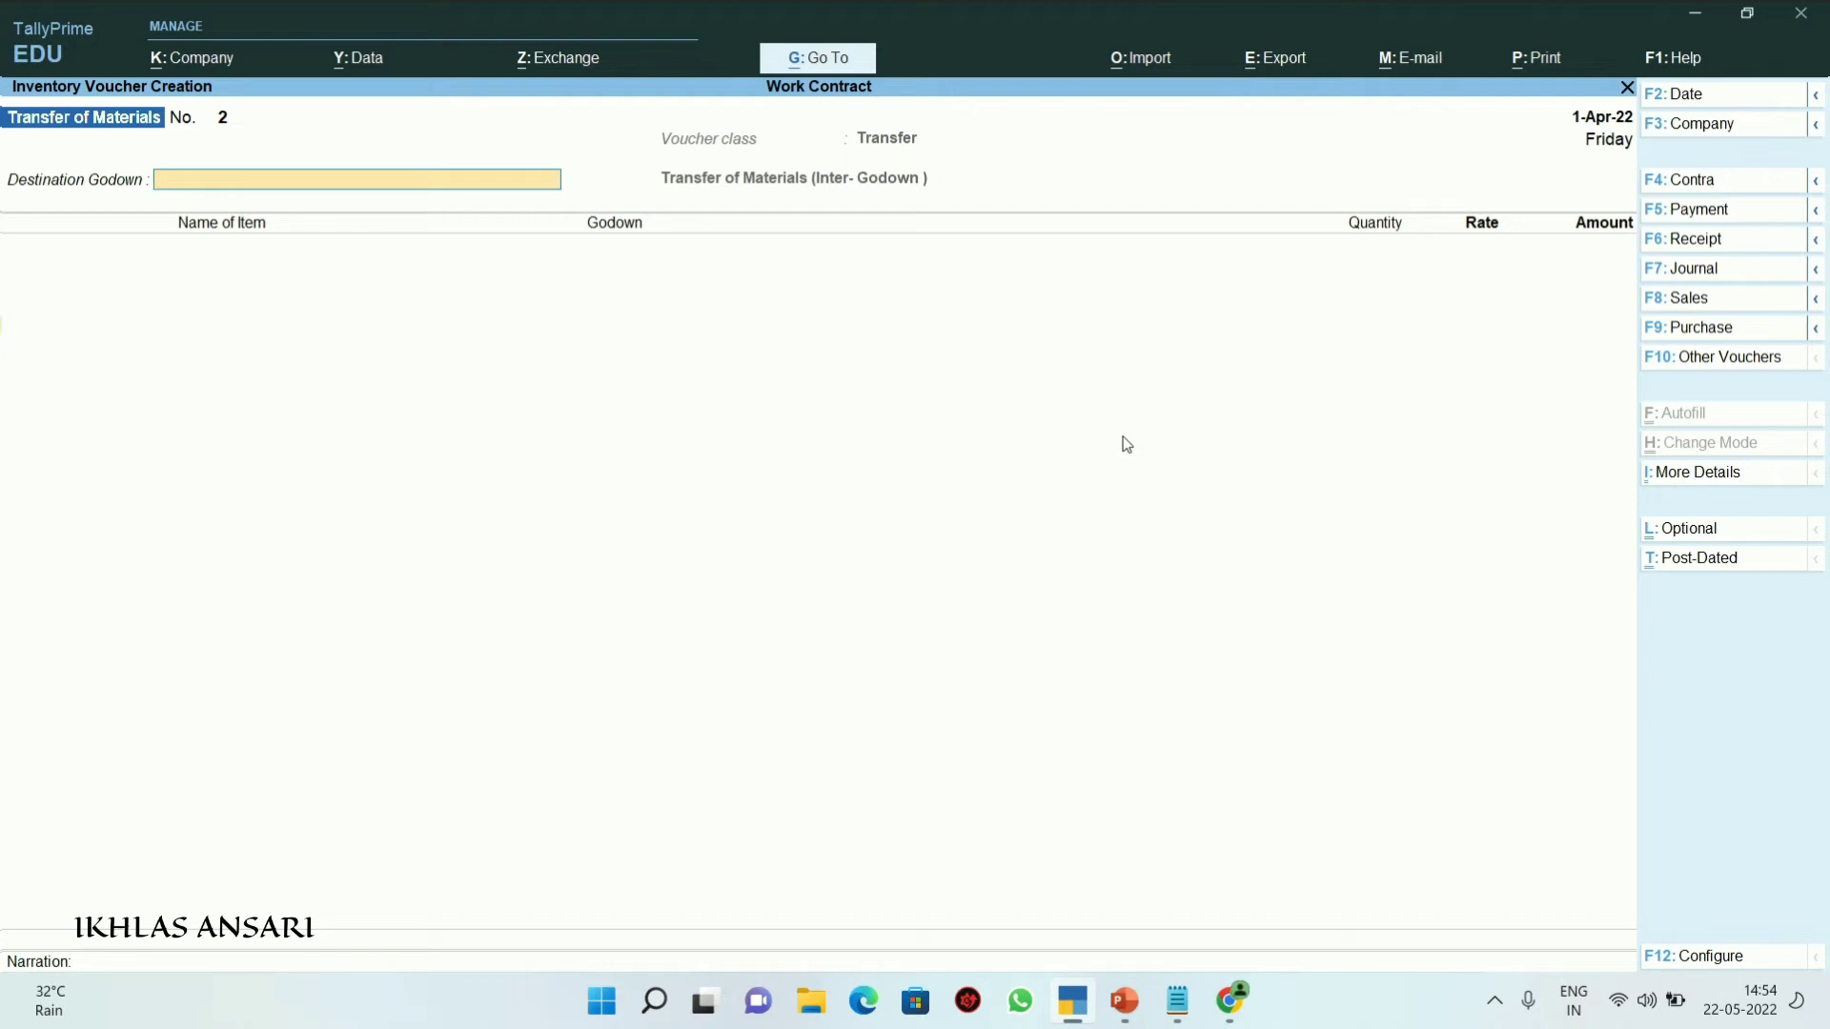
Review transfer voucher No. 1, quit it, and open the Alter list of masters
key("Page_Up")
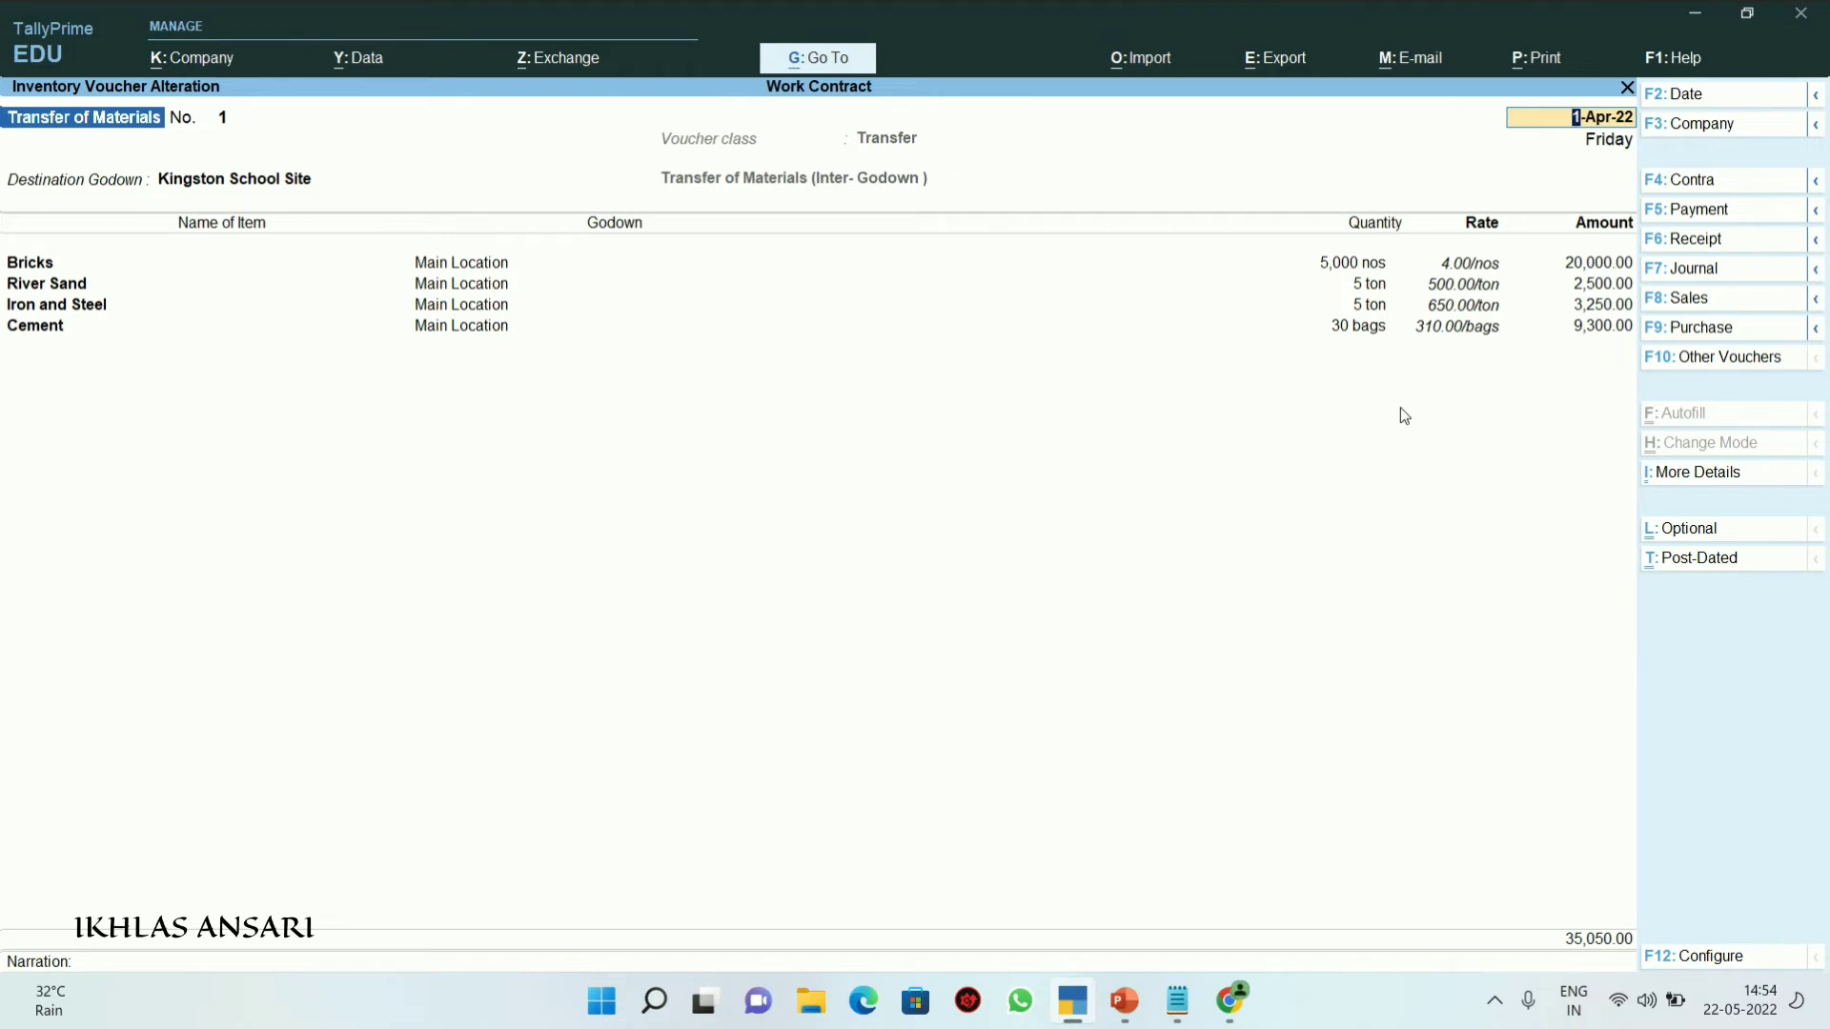
key("Escape")
key("y")
key("Escape")
key("Up")
key("Up")
key("Return")
key("Down")
key("Down")
key("Down")
key("Down")
key("Down")
key("Down")
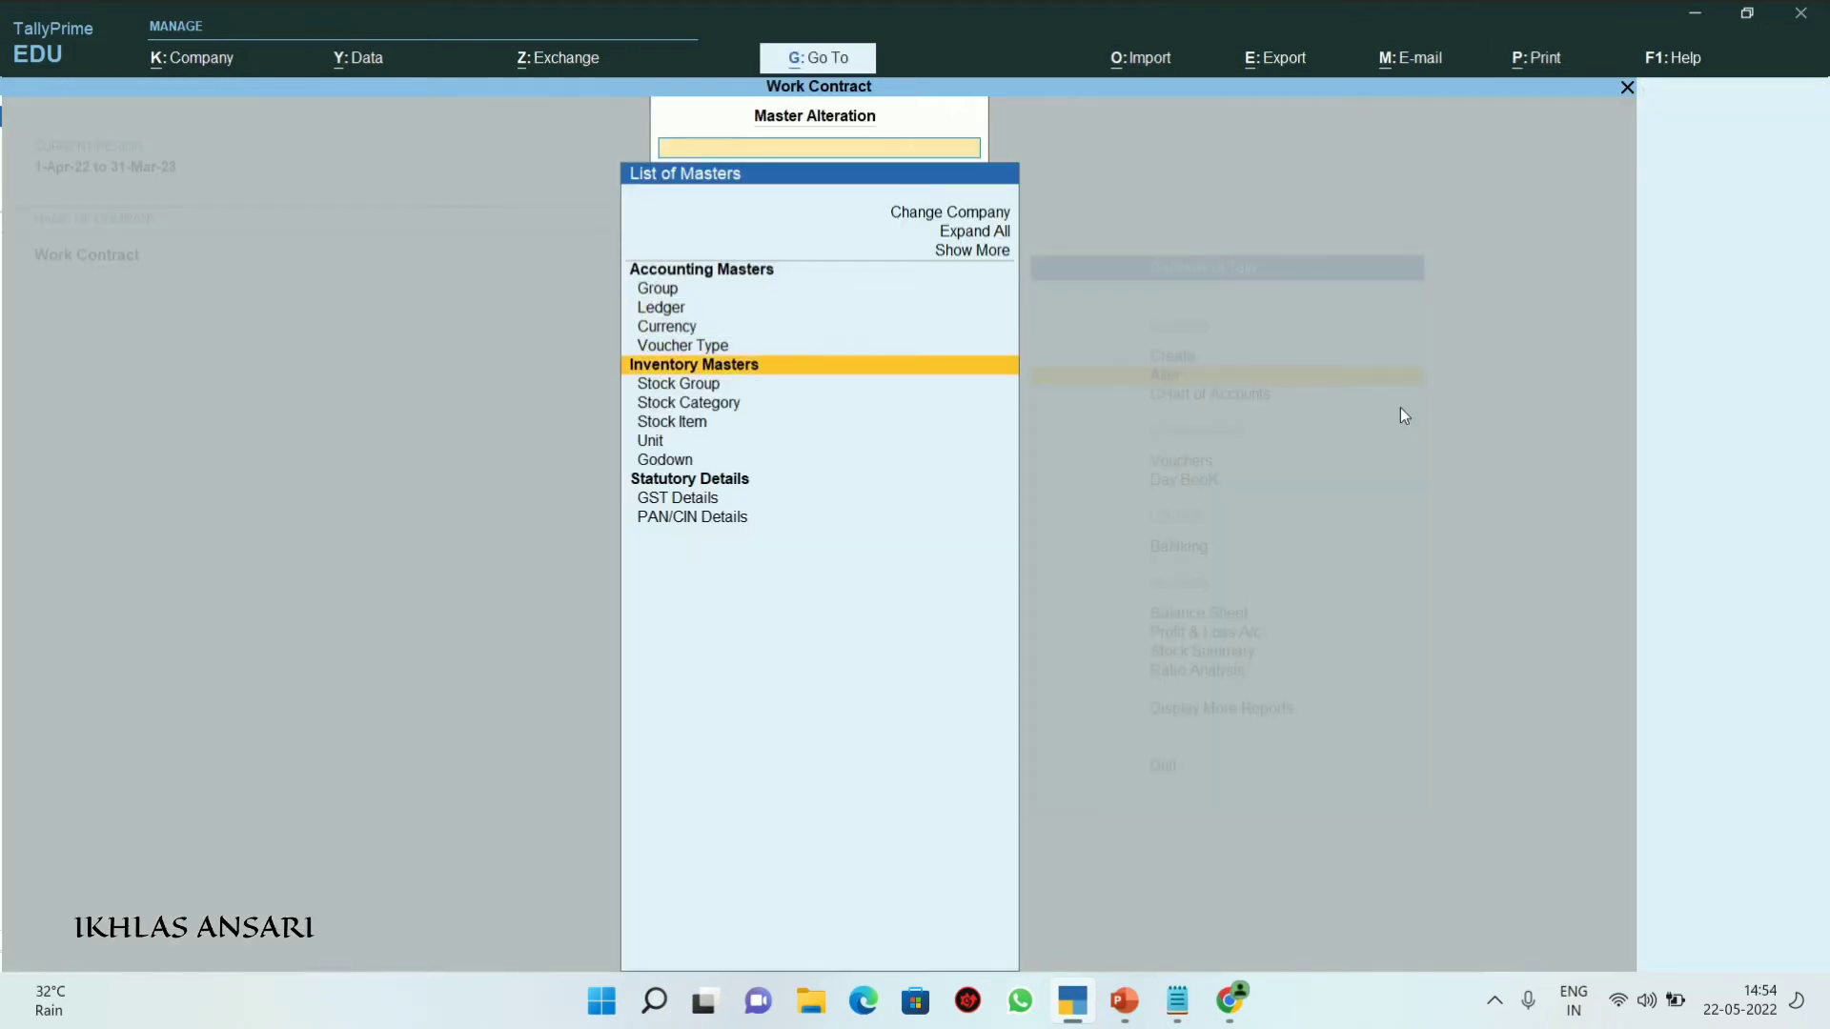
Open stock item Work Contract-Kingston Building for alteration
key("Return")
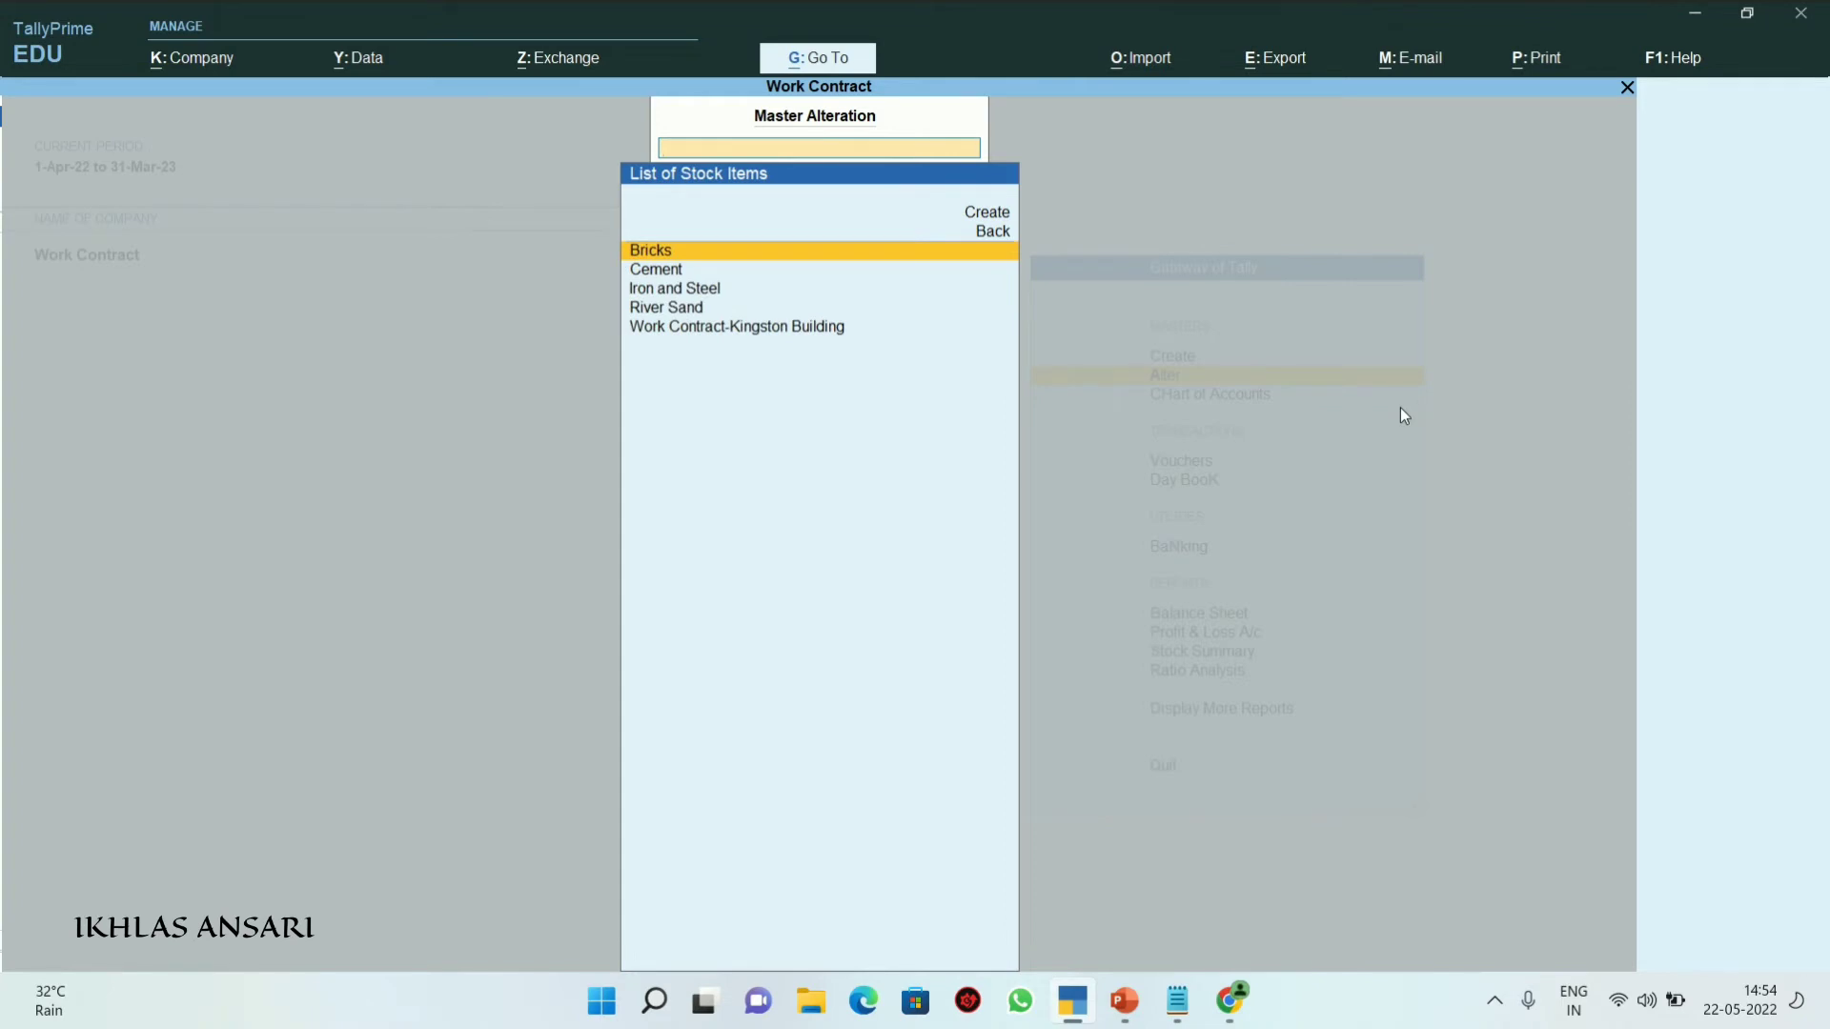
key("Down")
key("Down")
key("Down")
key("Down")
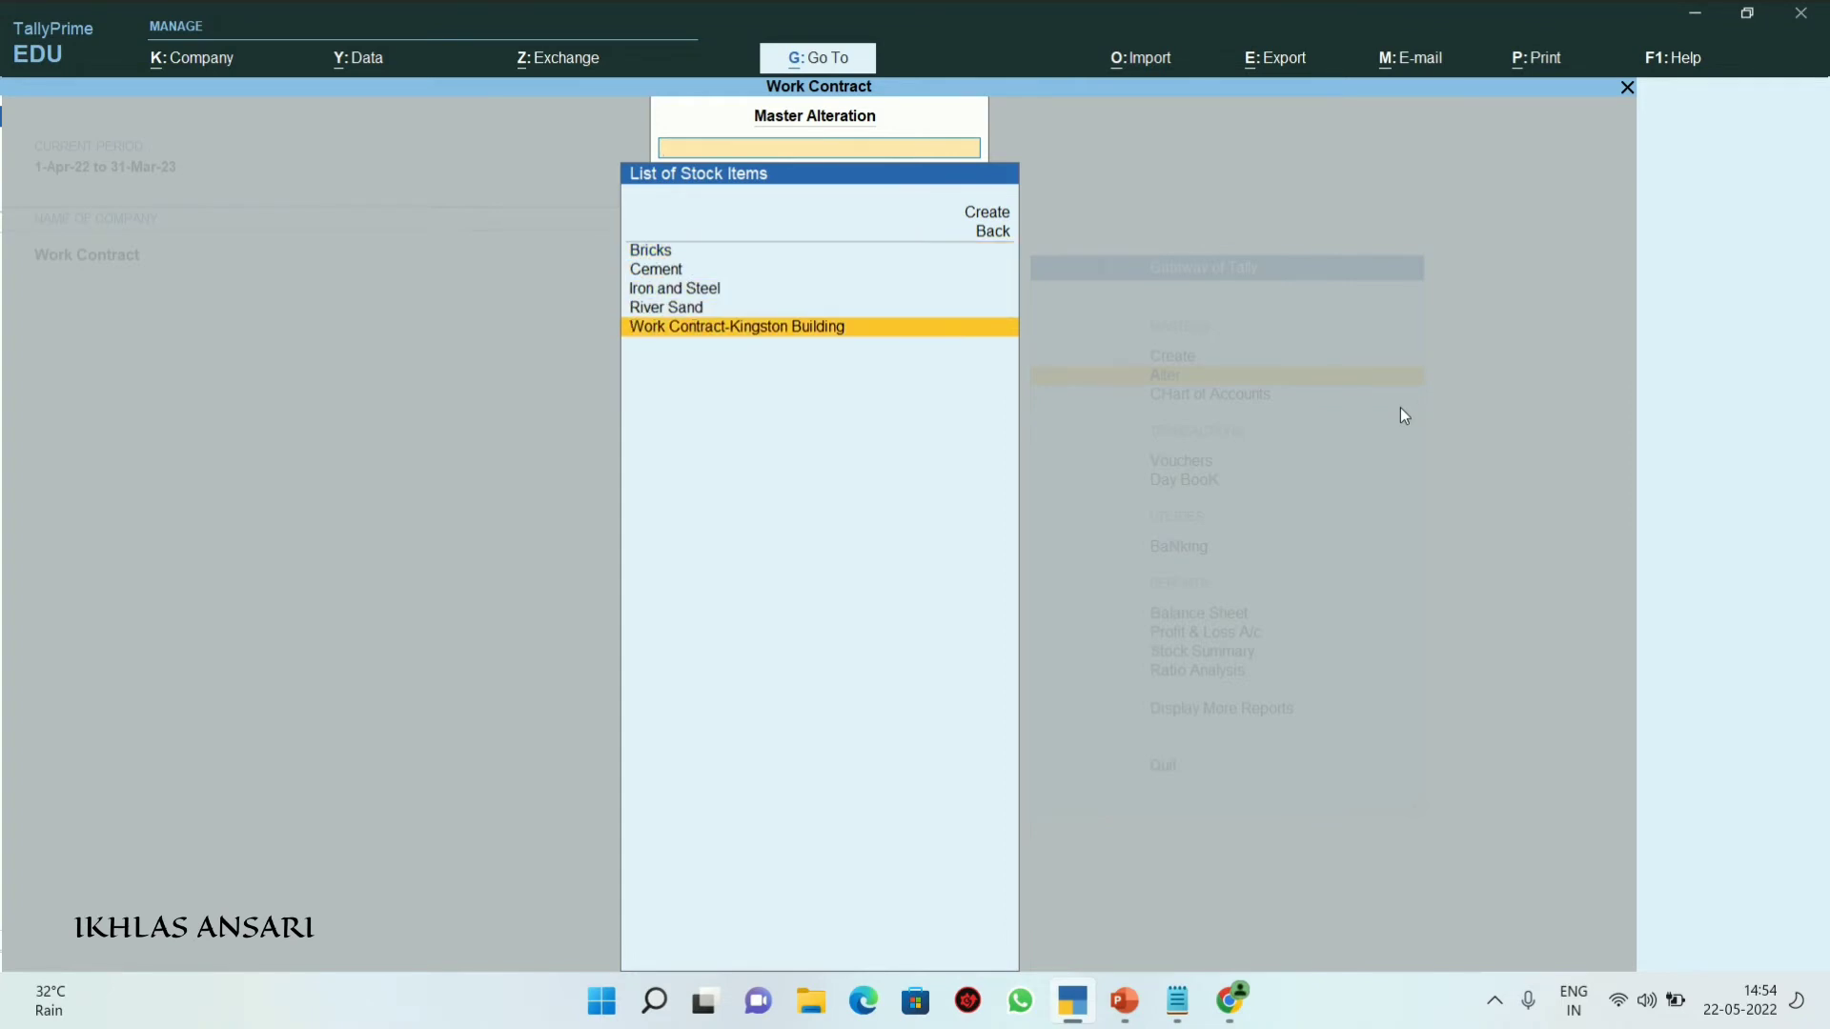
key("Return")
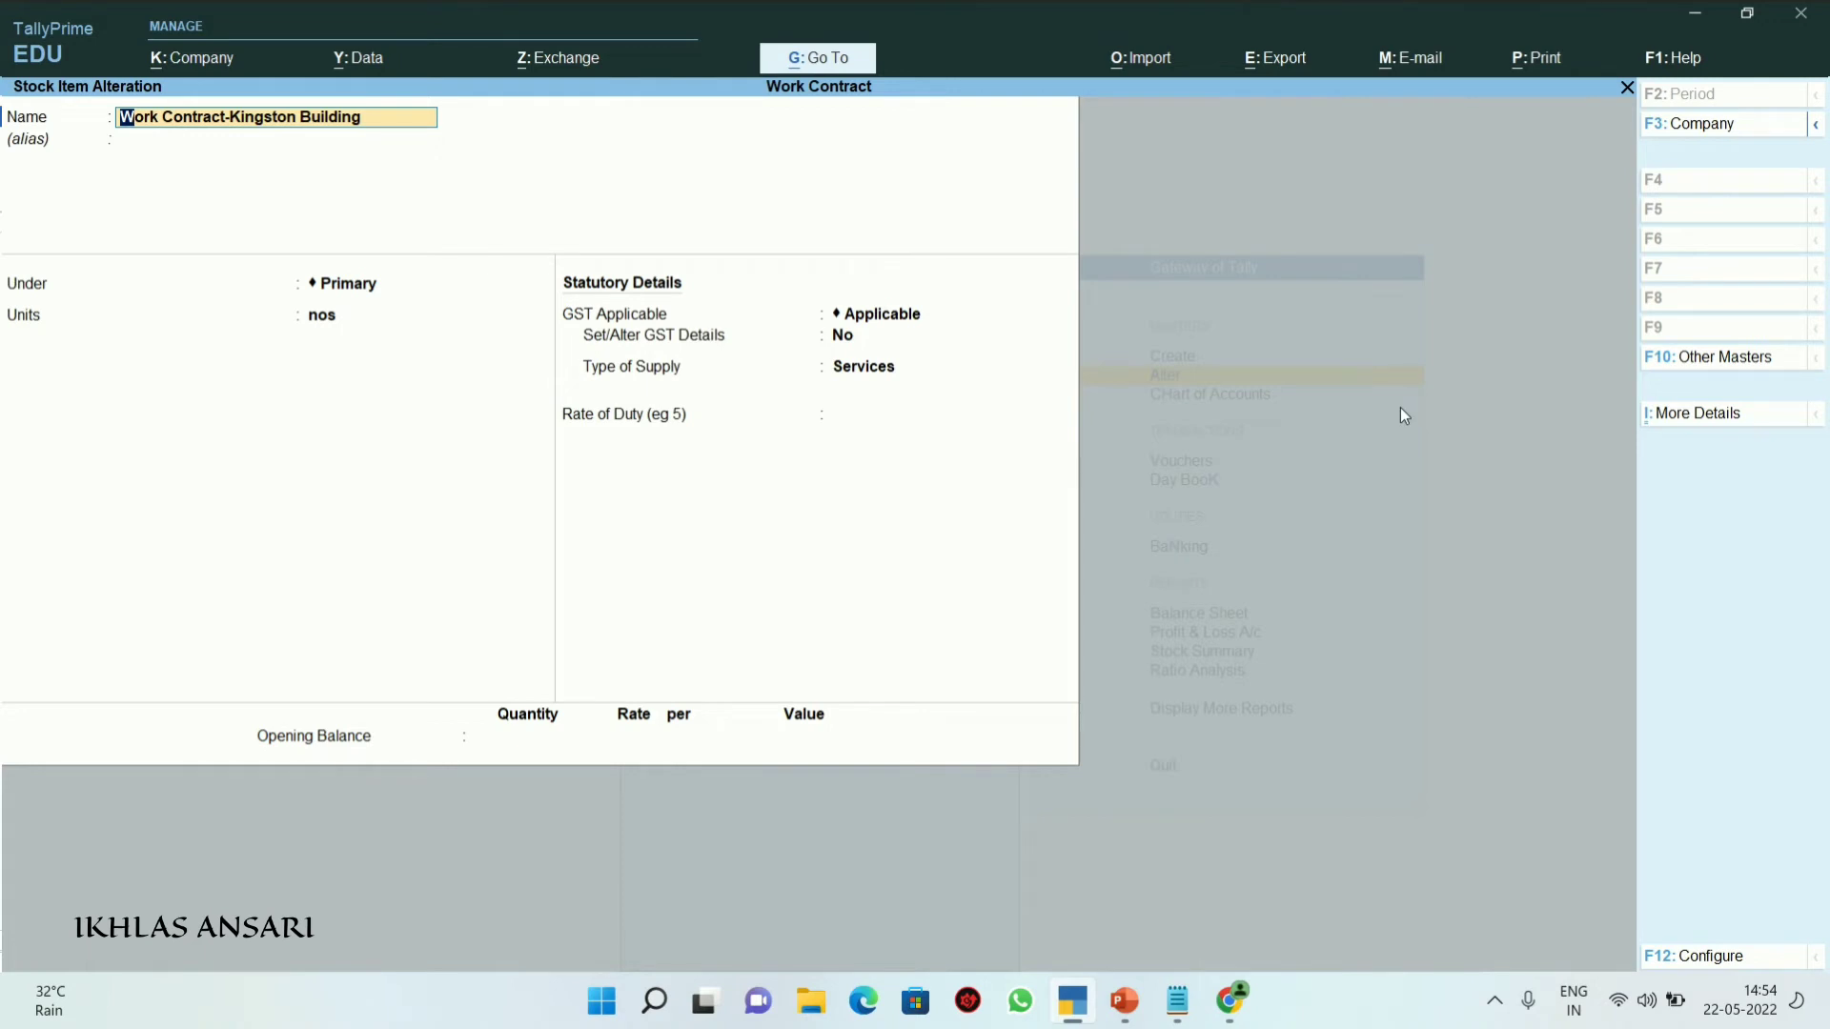
In F12 configuration, show all options and enable Components List (BOM) and Rate of Duty
key("F12")
key("Up")
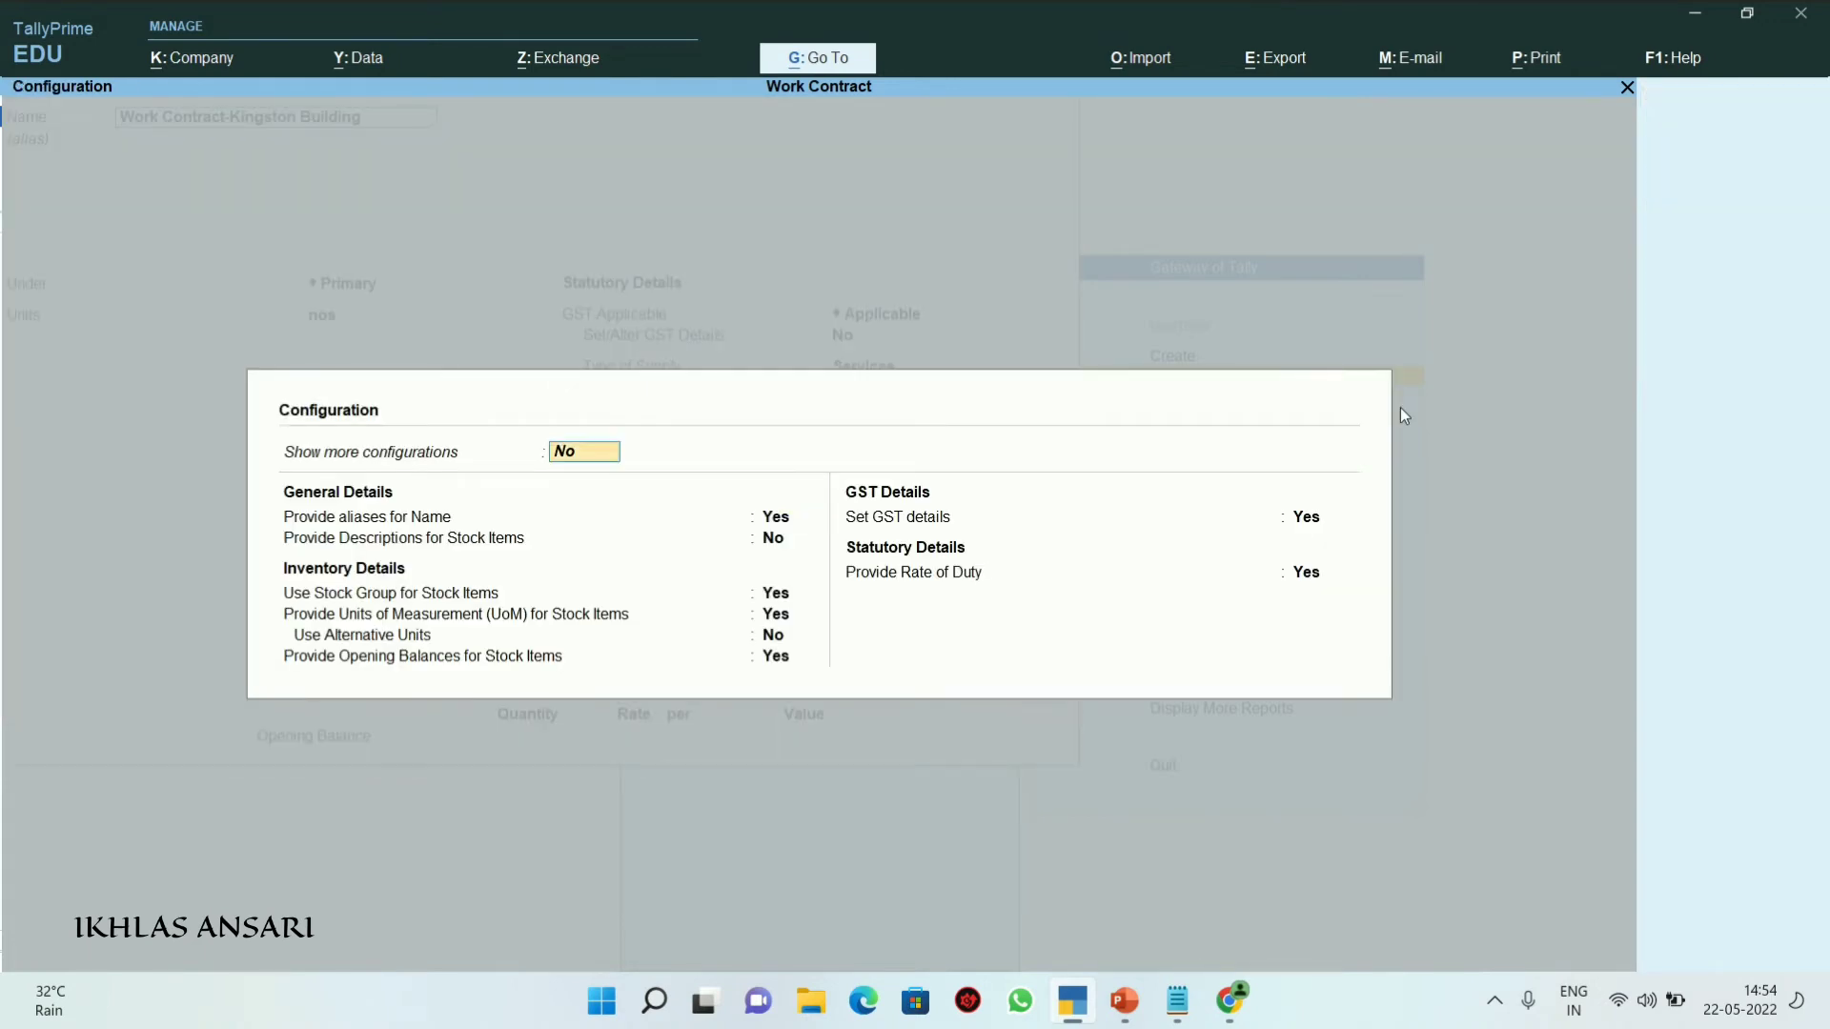
type("y")
key("Return")
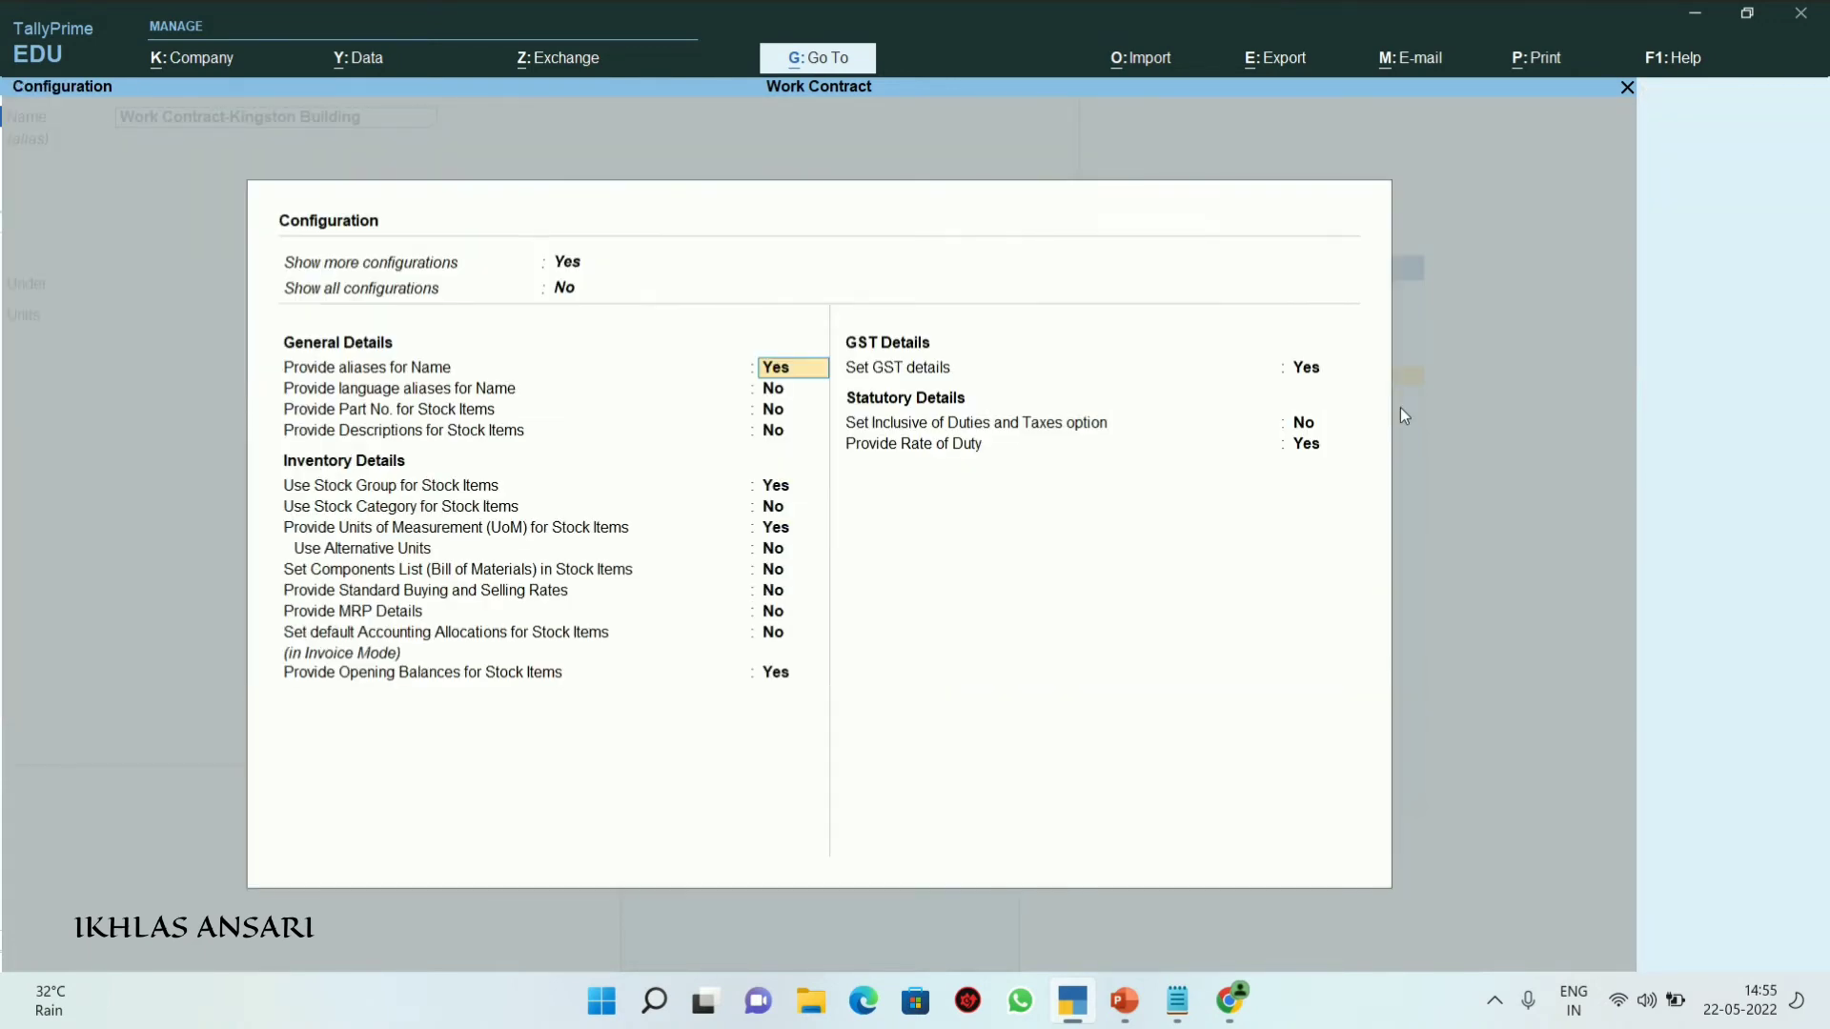
key("Up")
type("y")
key("Return")
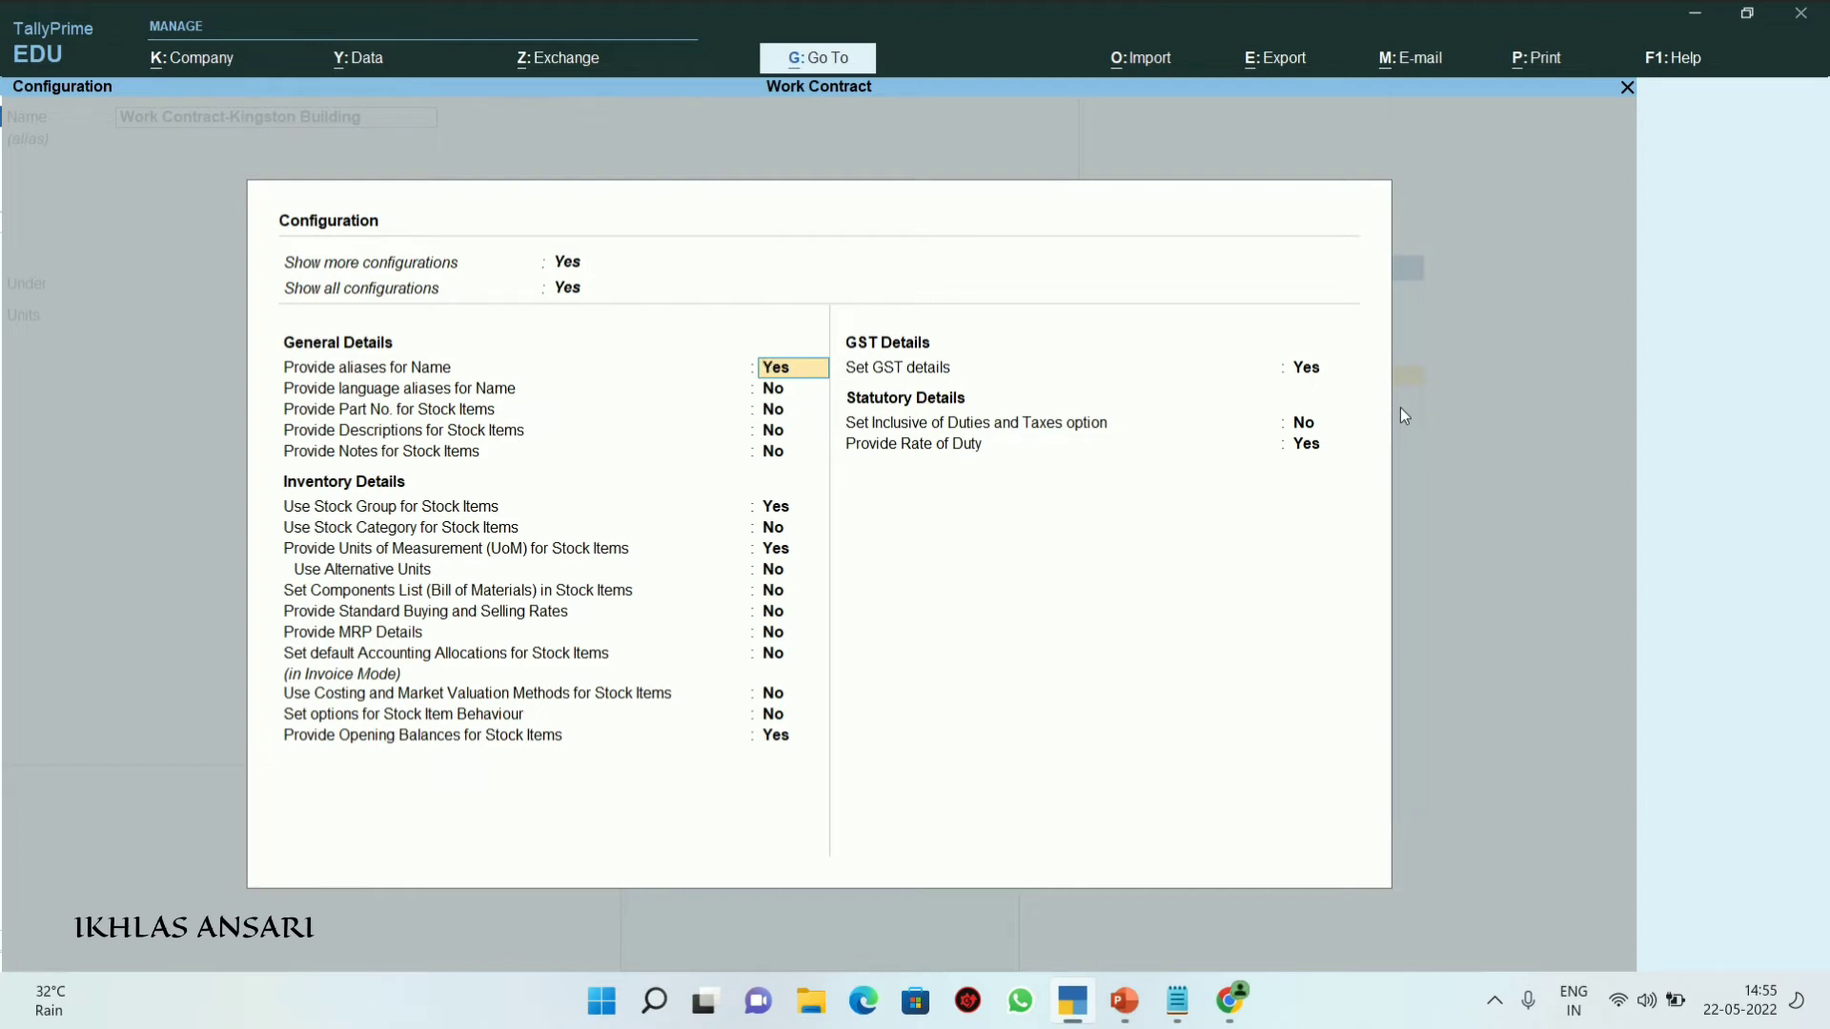
key("Down")
key("Down")
key("Down")
key("Down")
key("Down")
key("Down")
key("Down")
key("Down")
key("Down")
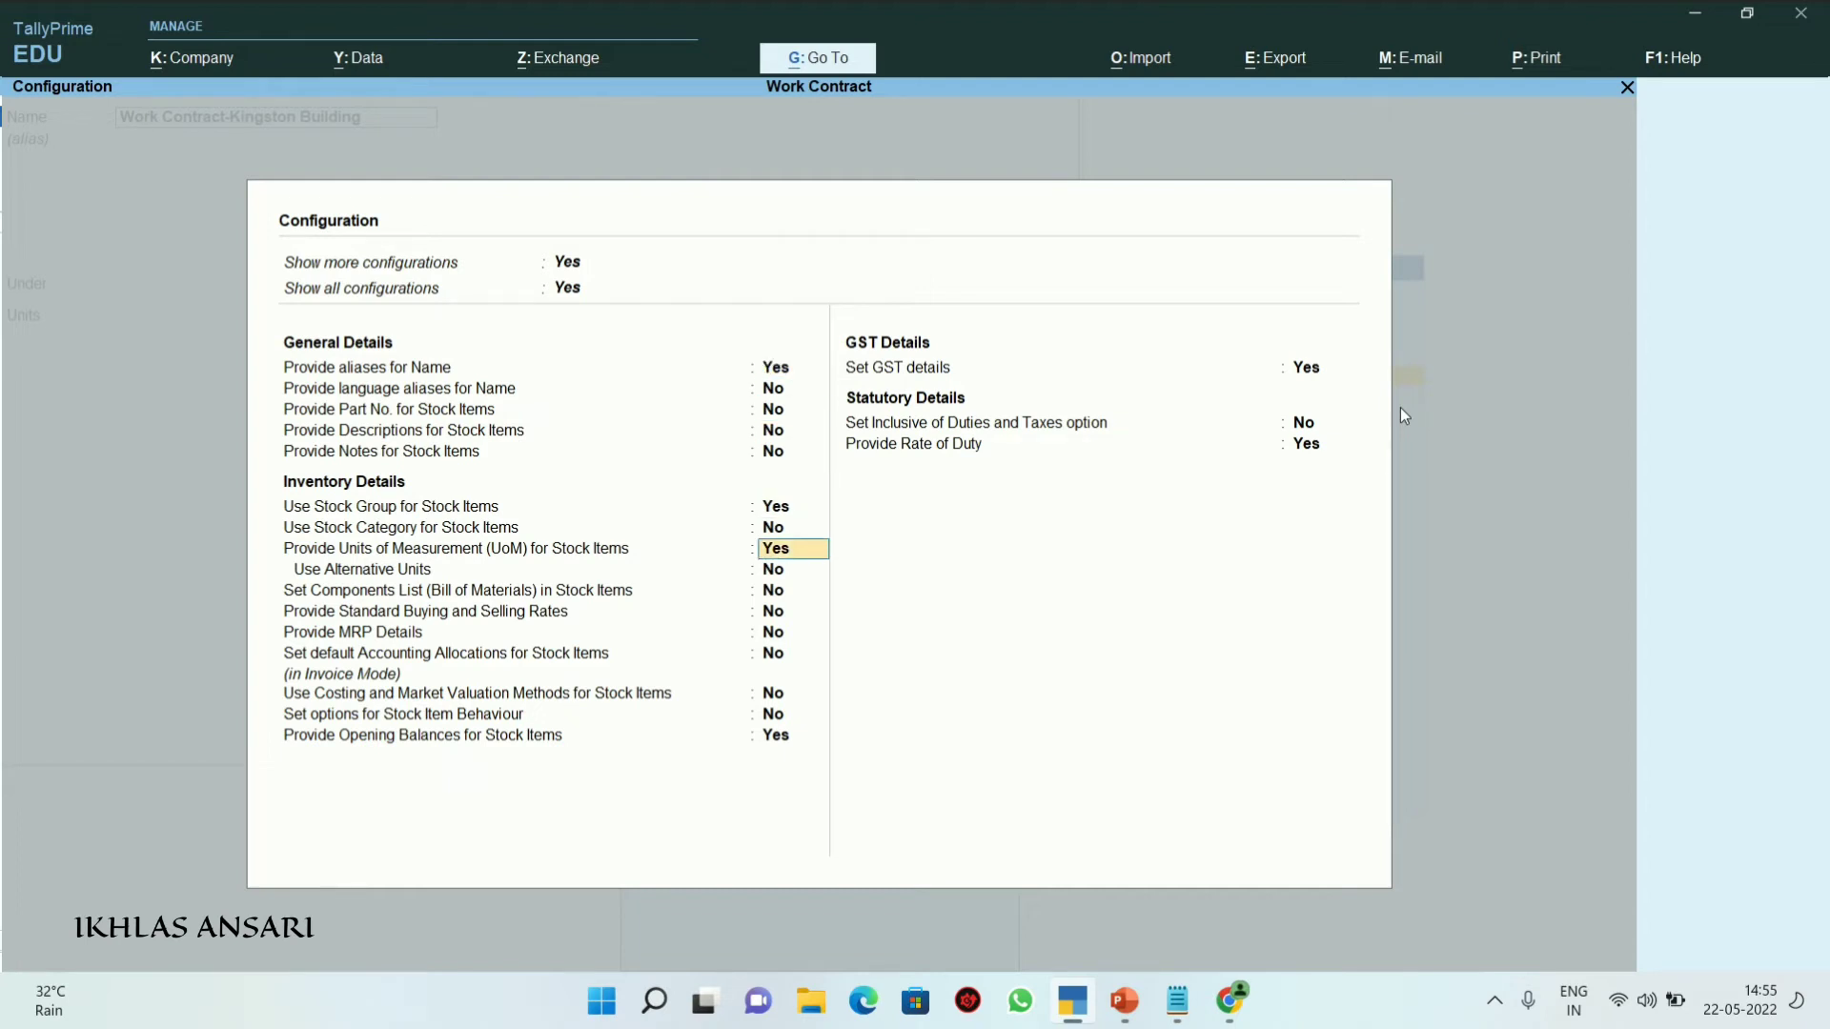
type("yes")
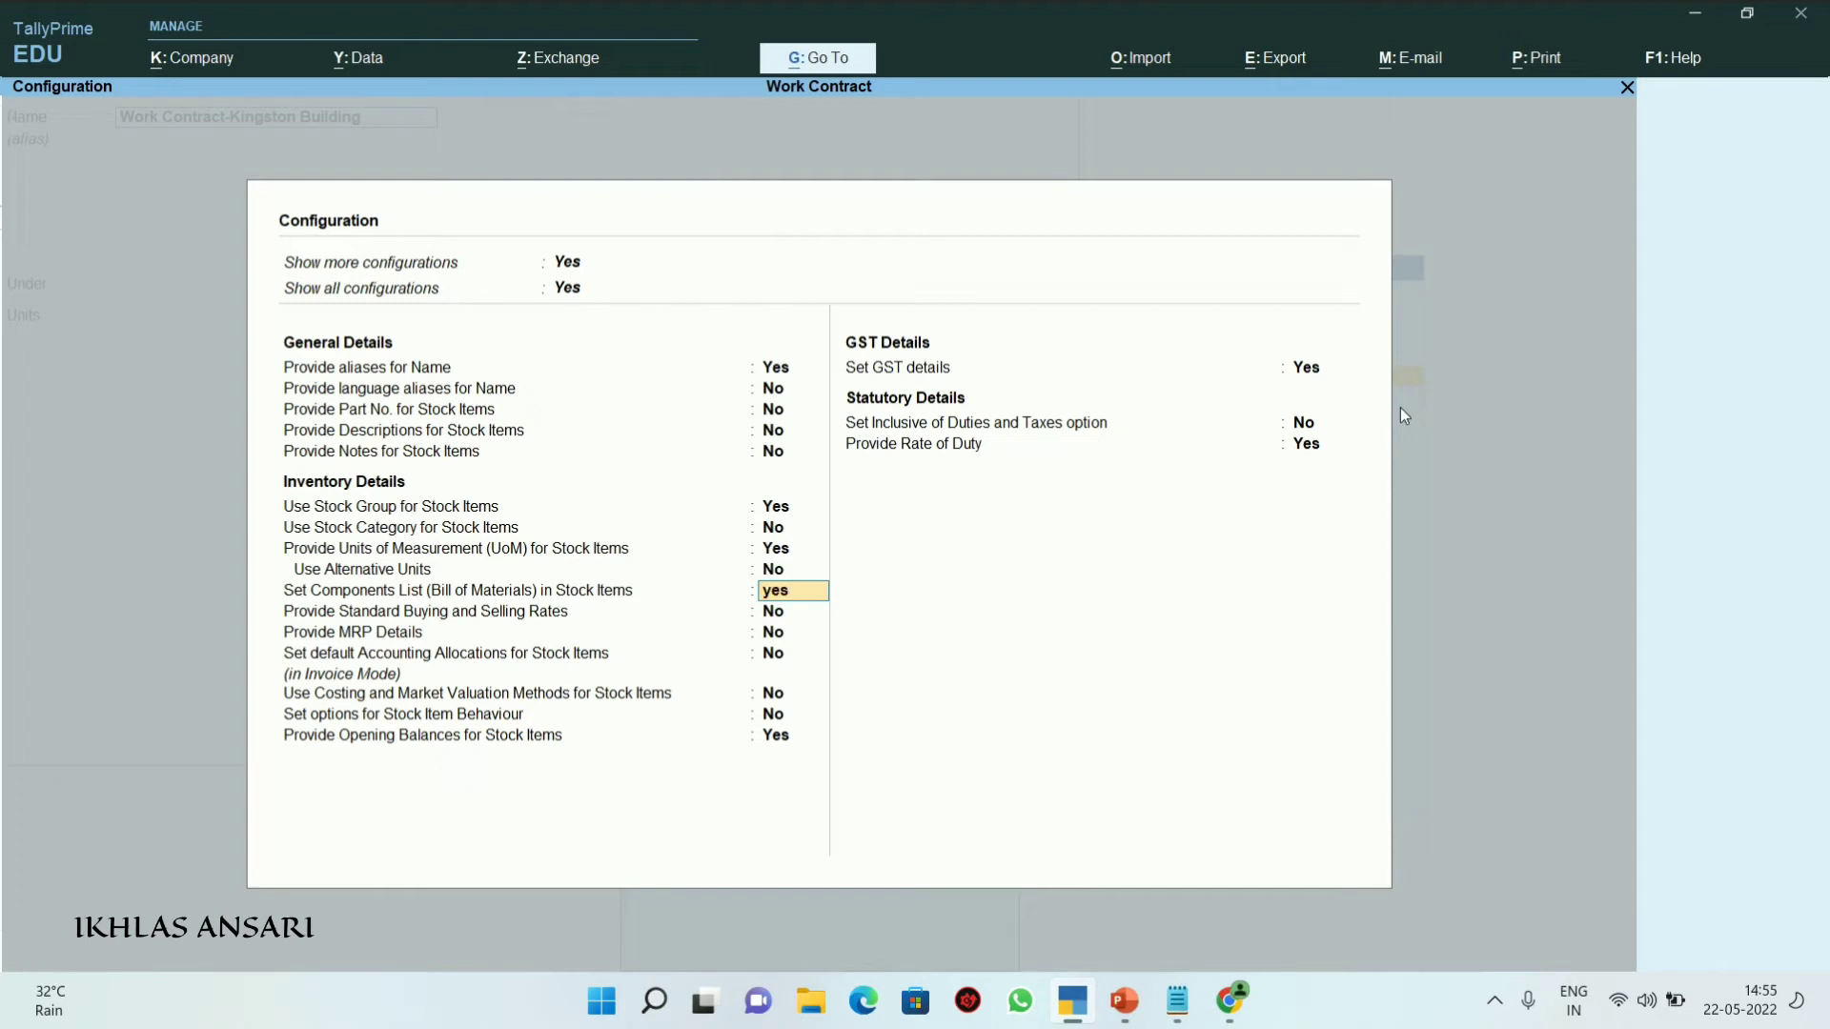
key("Return")
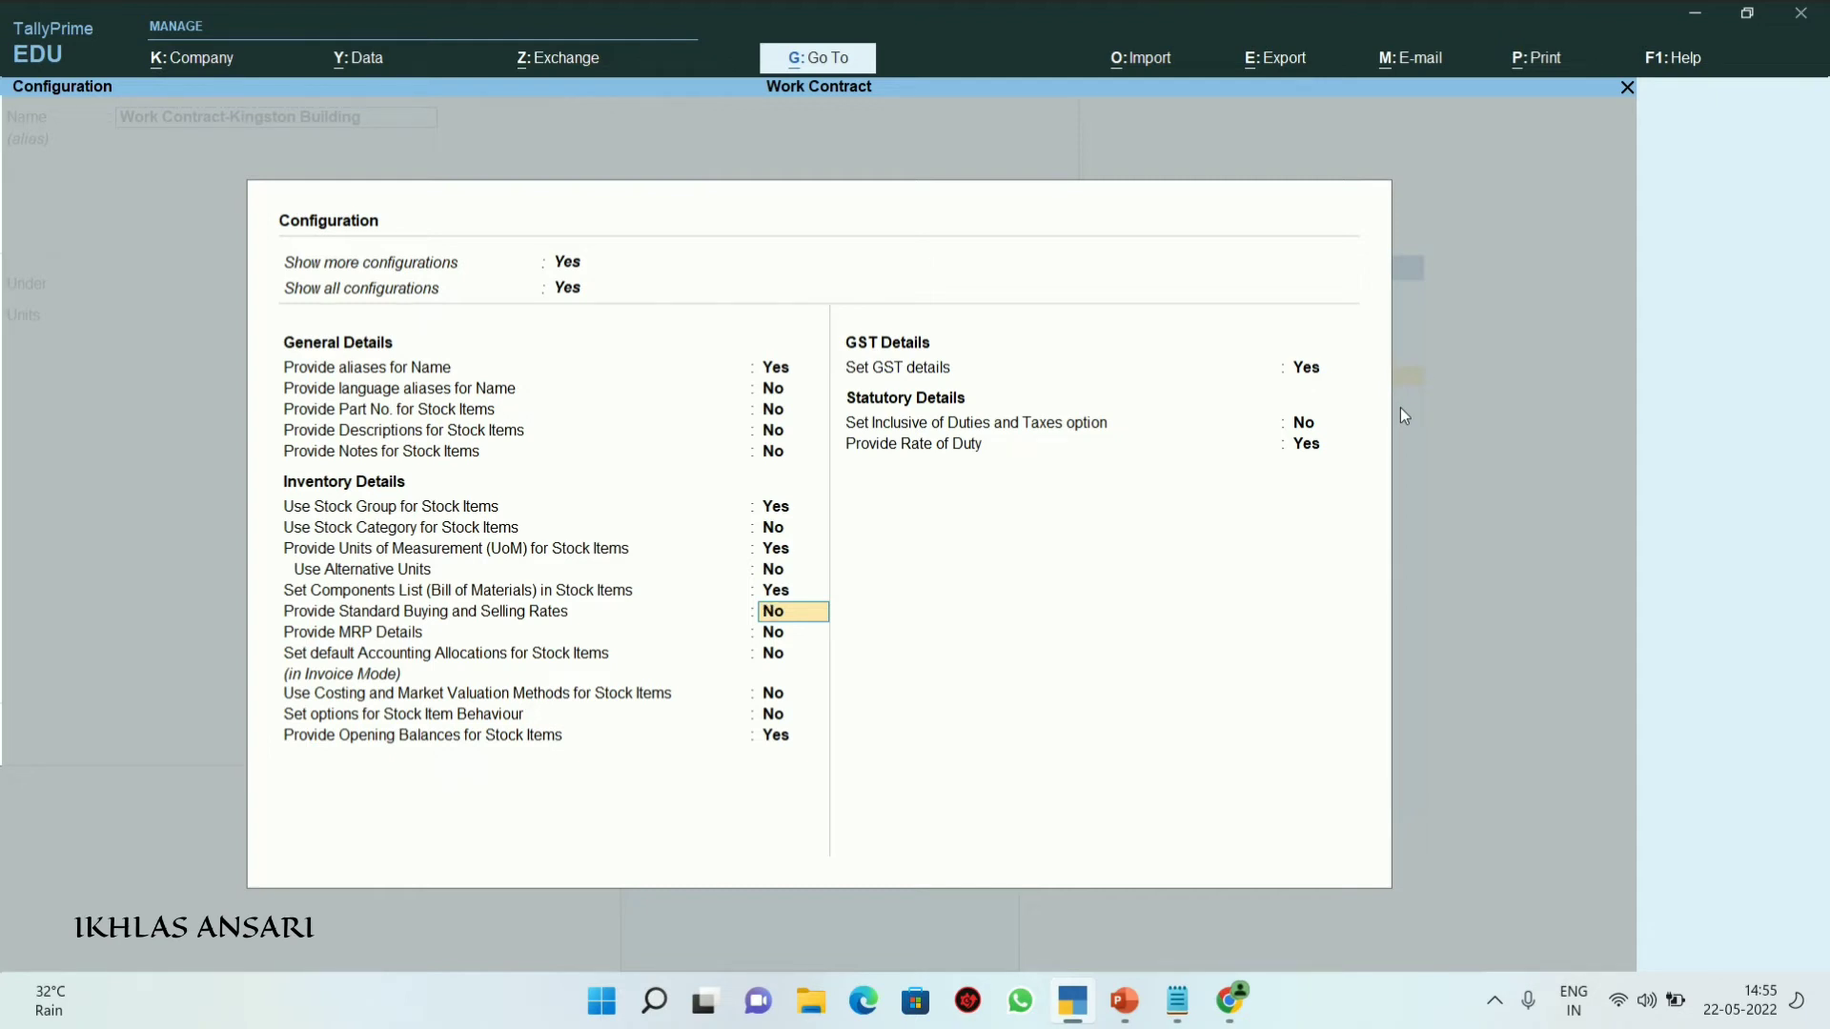
key("Return")
key("Return")
key("Return")
key("Return")
key("Return")
key("Return")
key("Return")
key("Return")
key("Return")
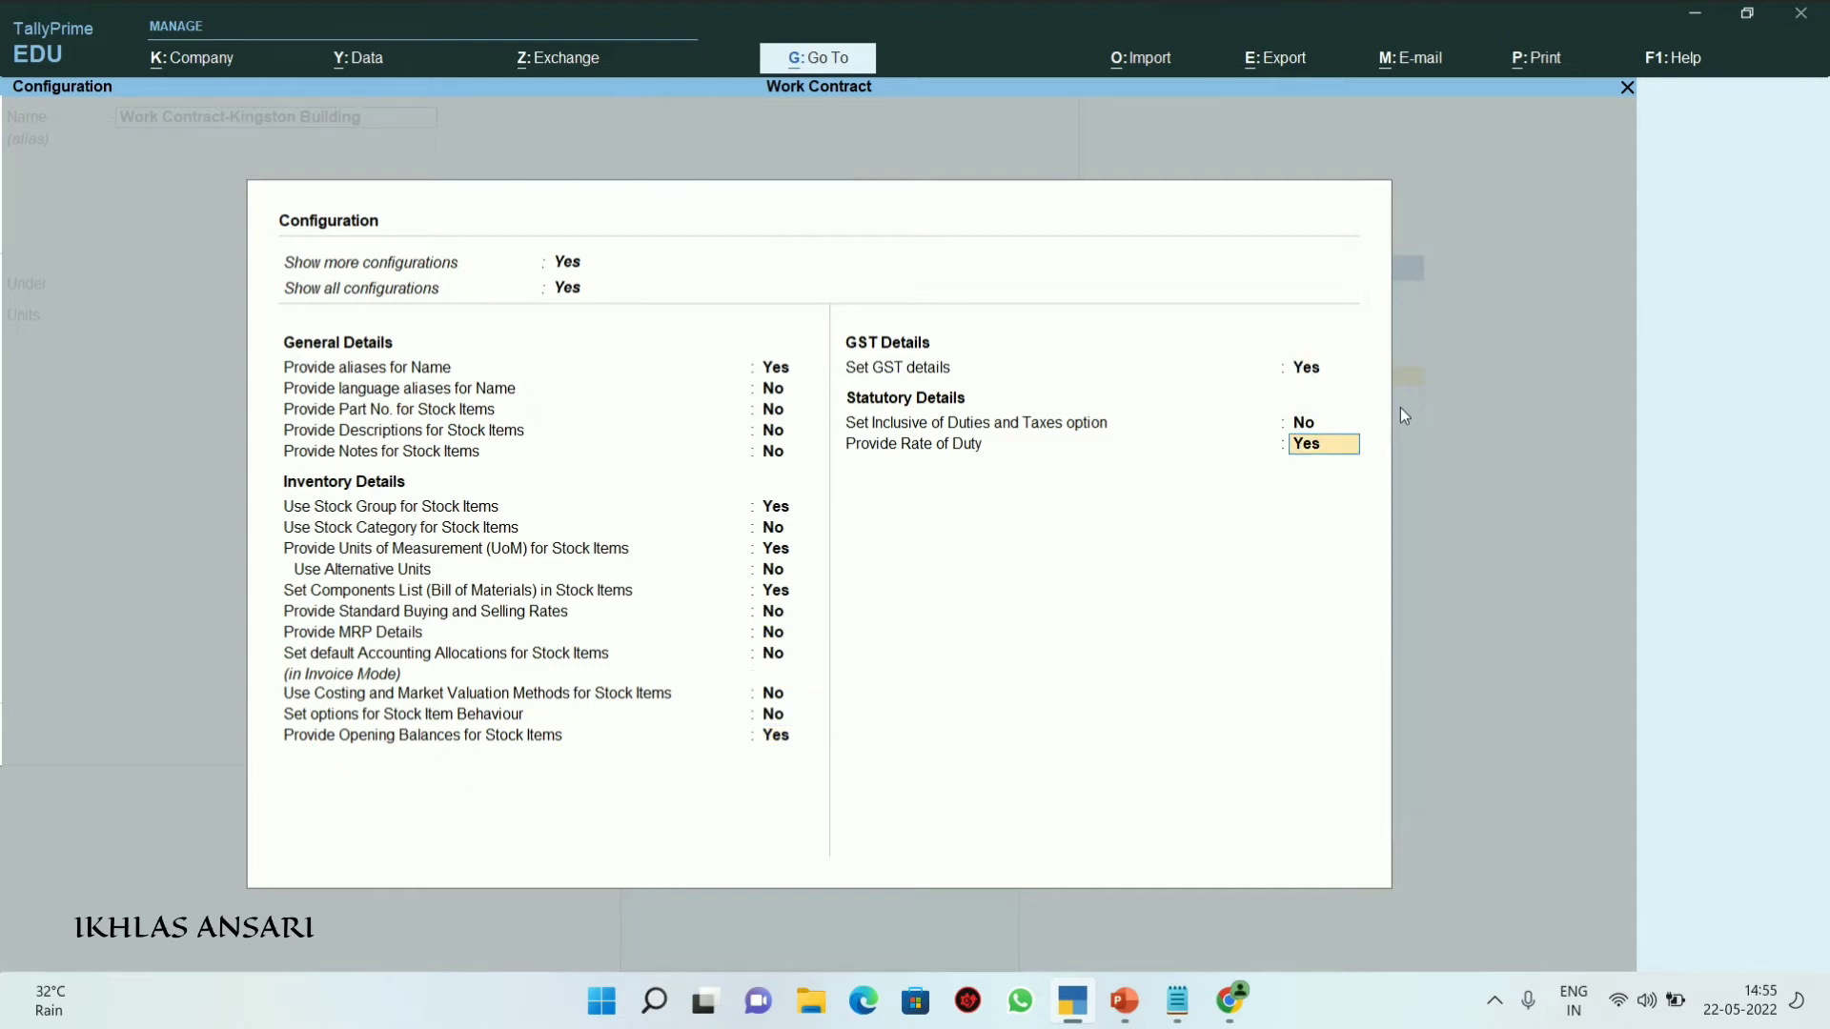
key("Return")
key("Return")
key("Return")
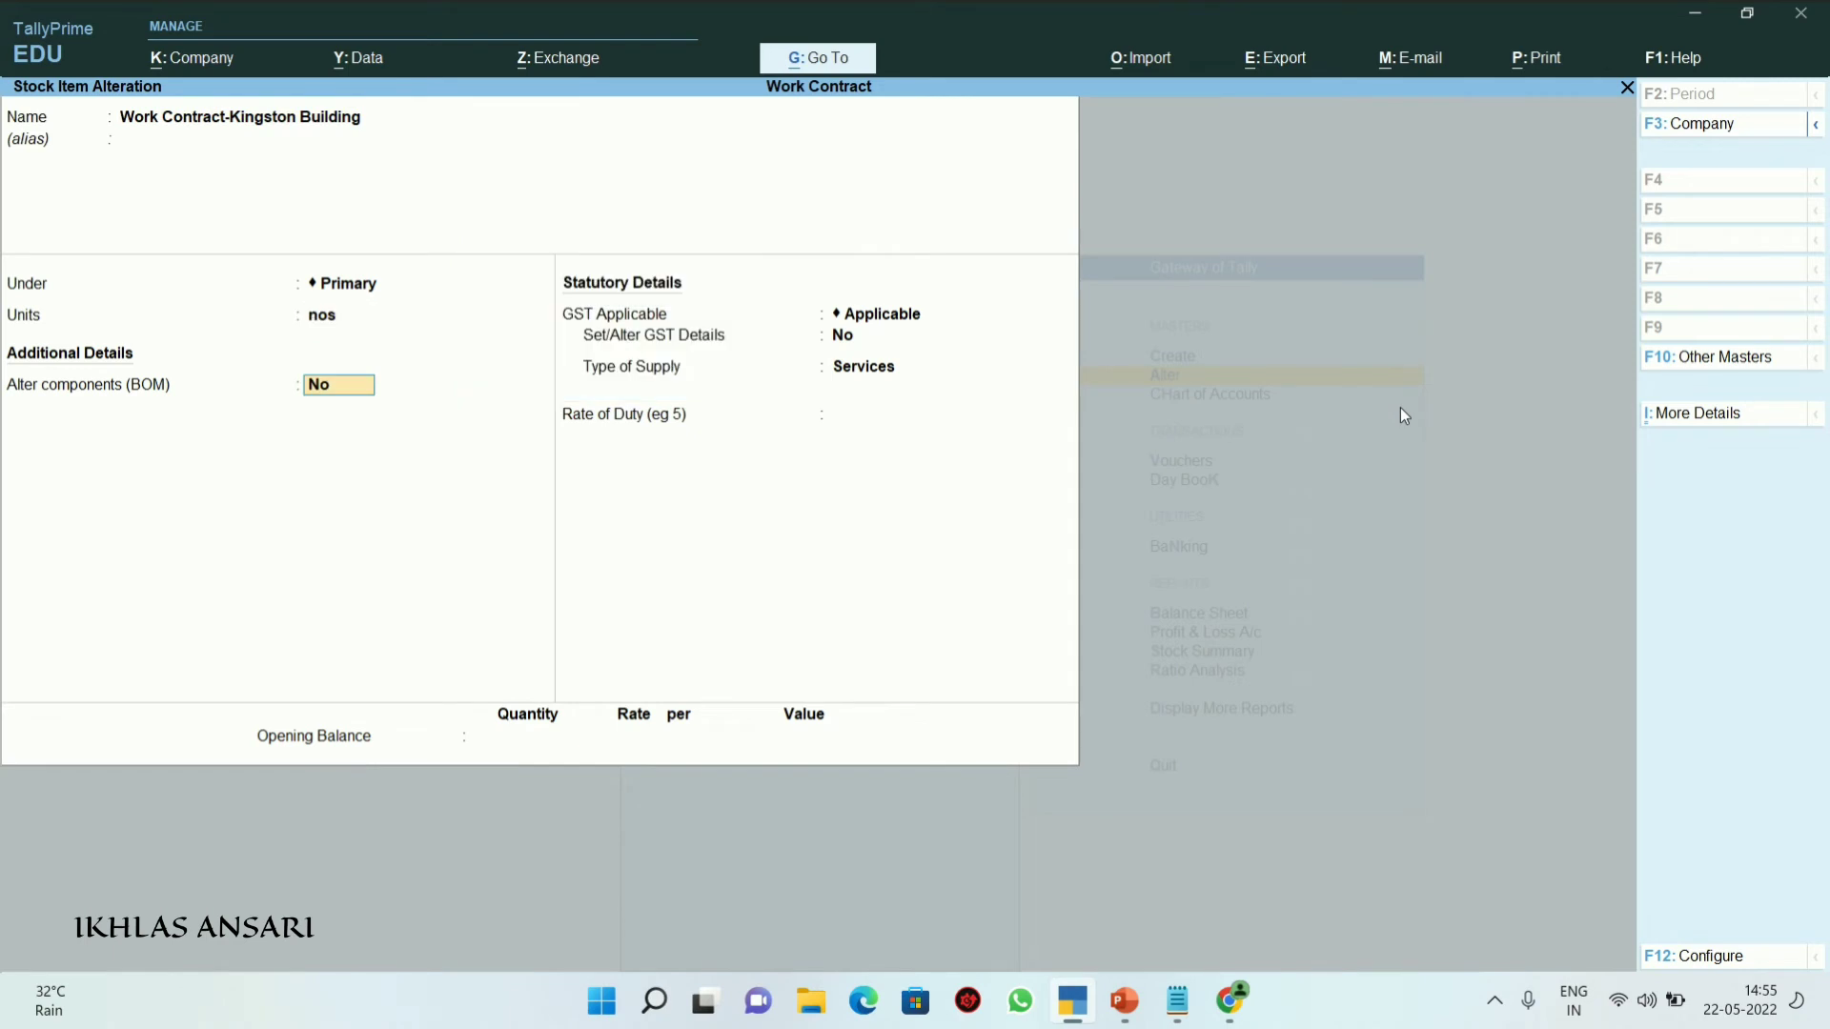
Start a bill of materials named Work Contract with a unit of manufacture of 1 nos
type("yes")
key("Return")
type("Work Contract")
key("Return")
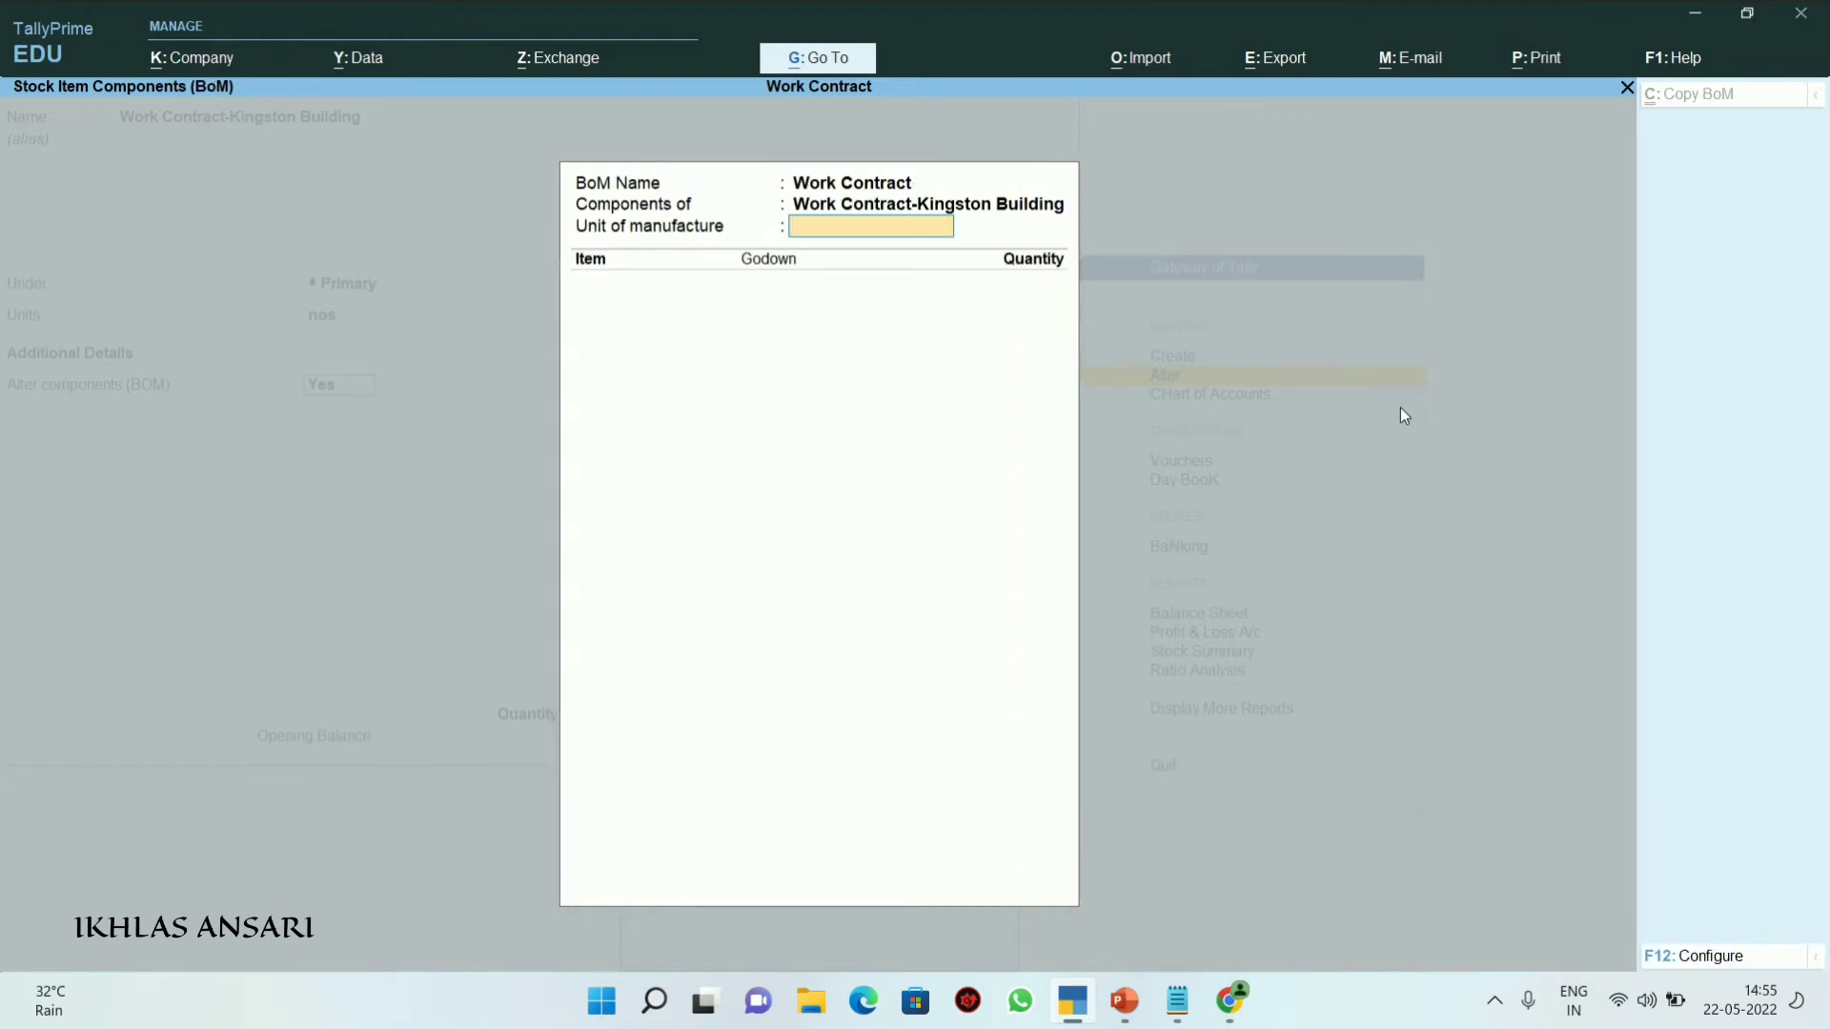
type("1")
key("Return")
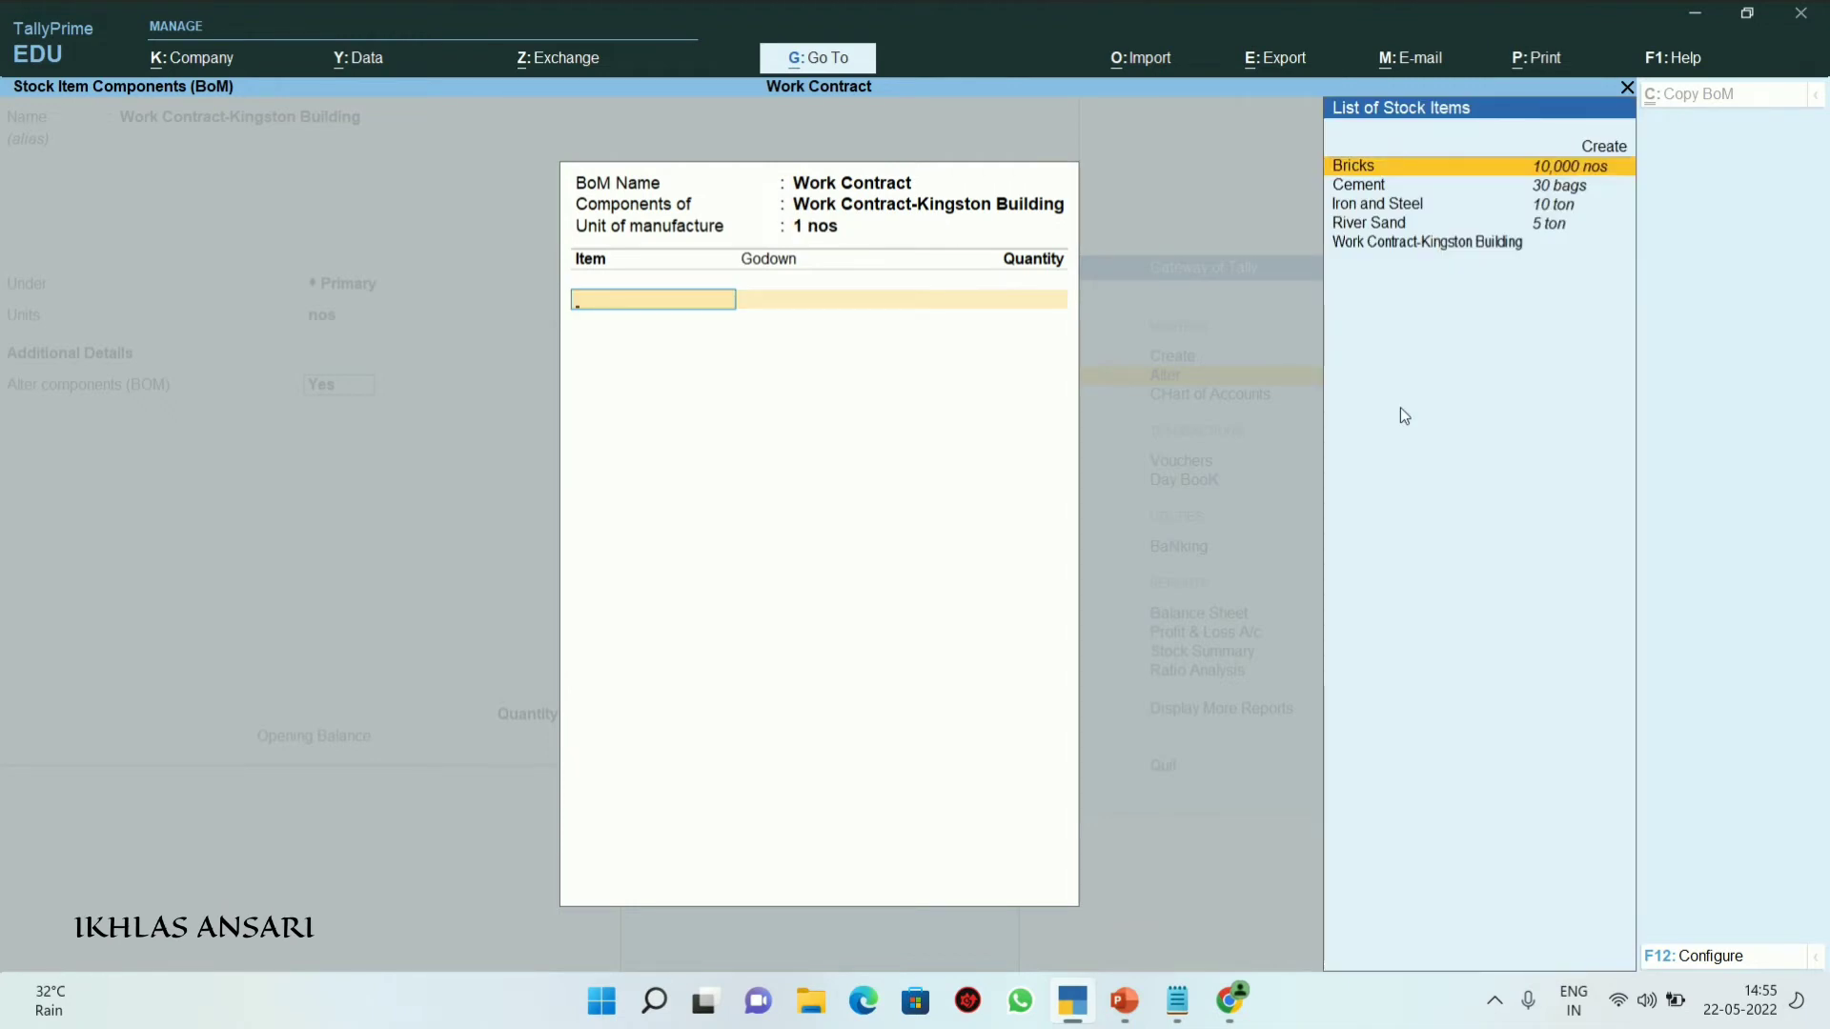
Add 5,000 nos Bricks and 5 ton River Sand from Kingston School Site
key("Return")
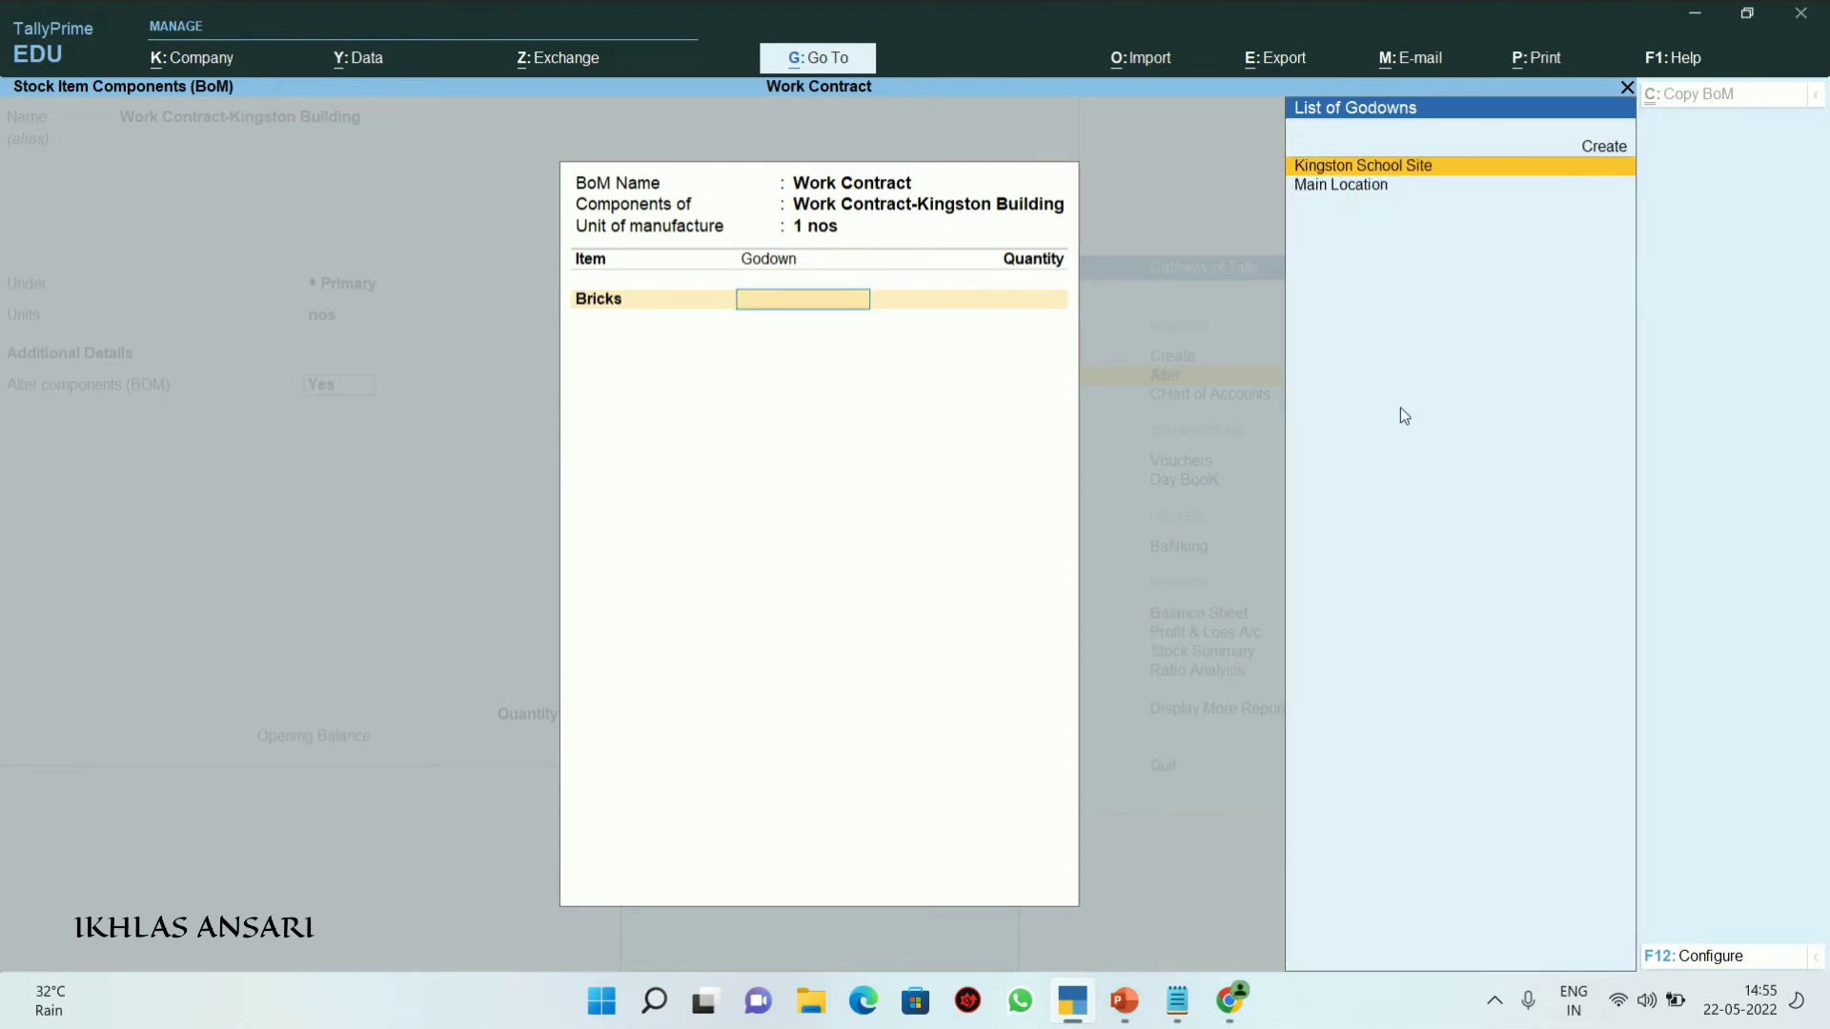
key("Down")
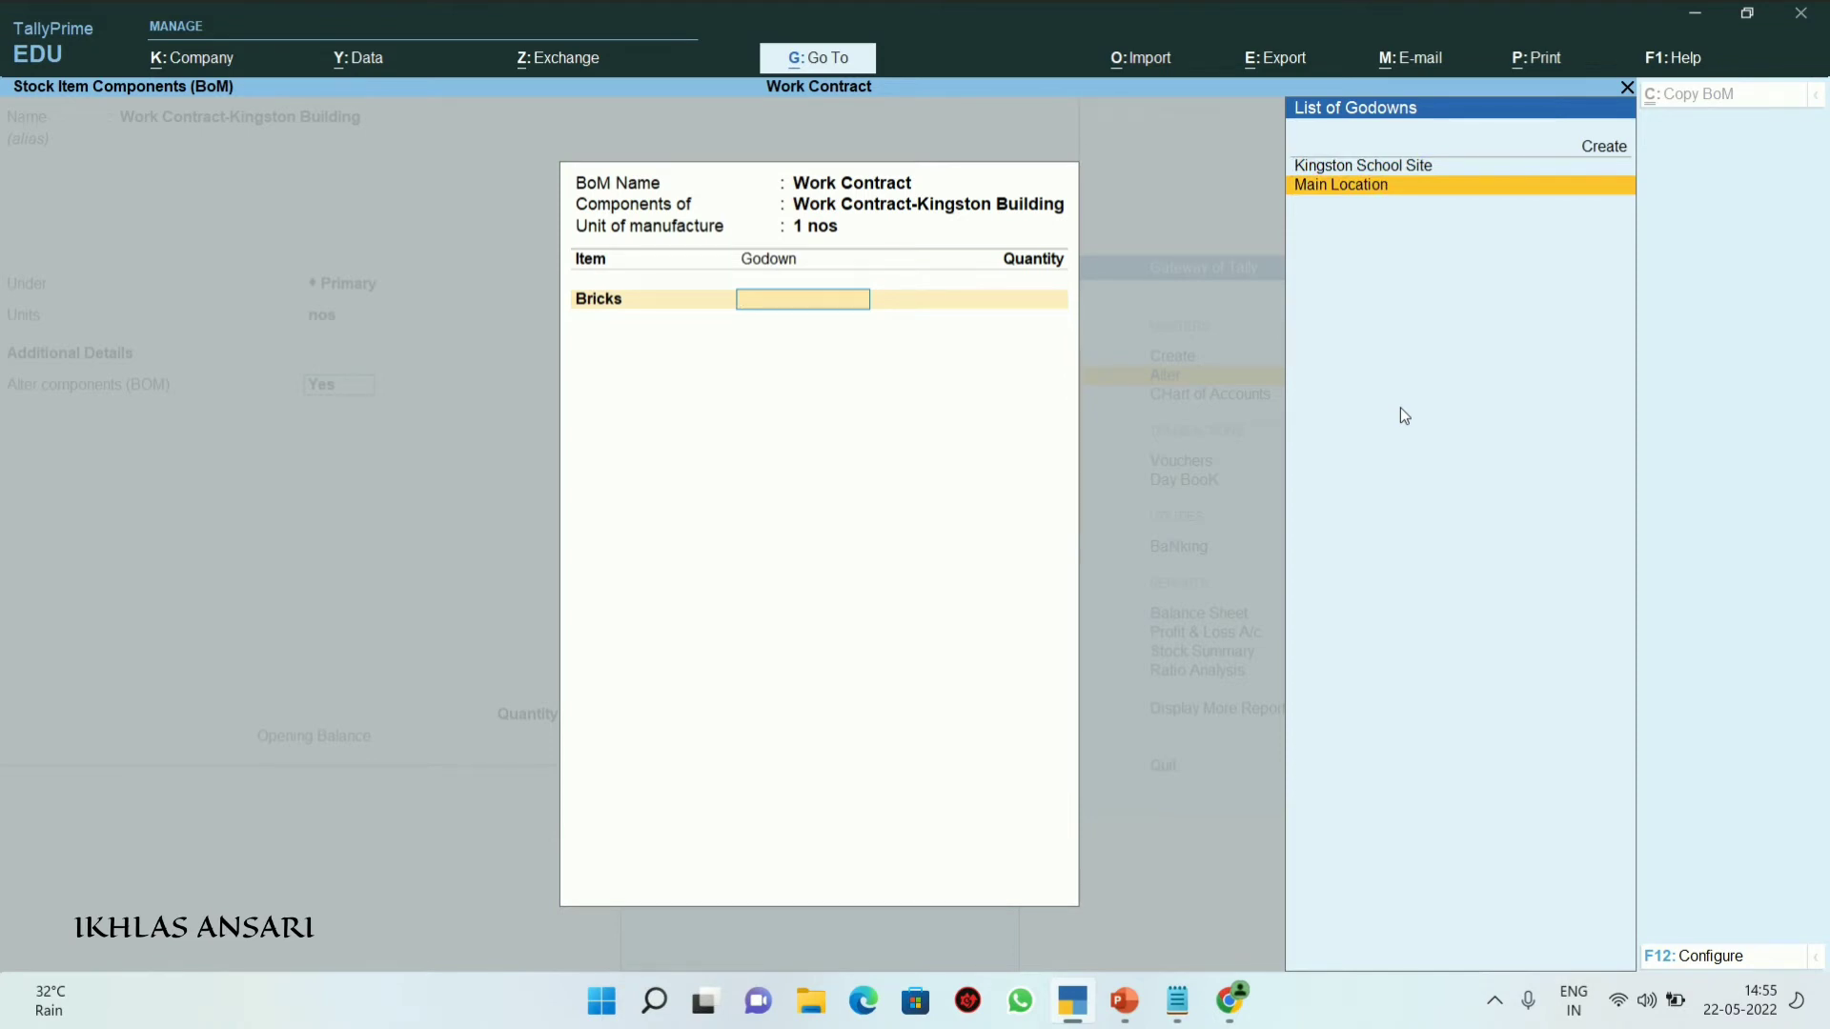
key("Up")
key("Return")
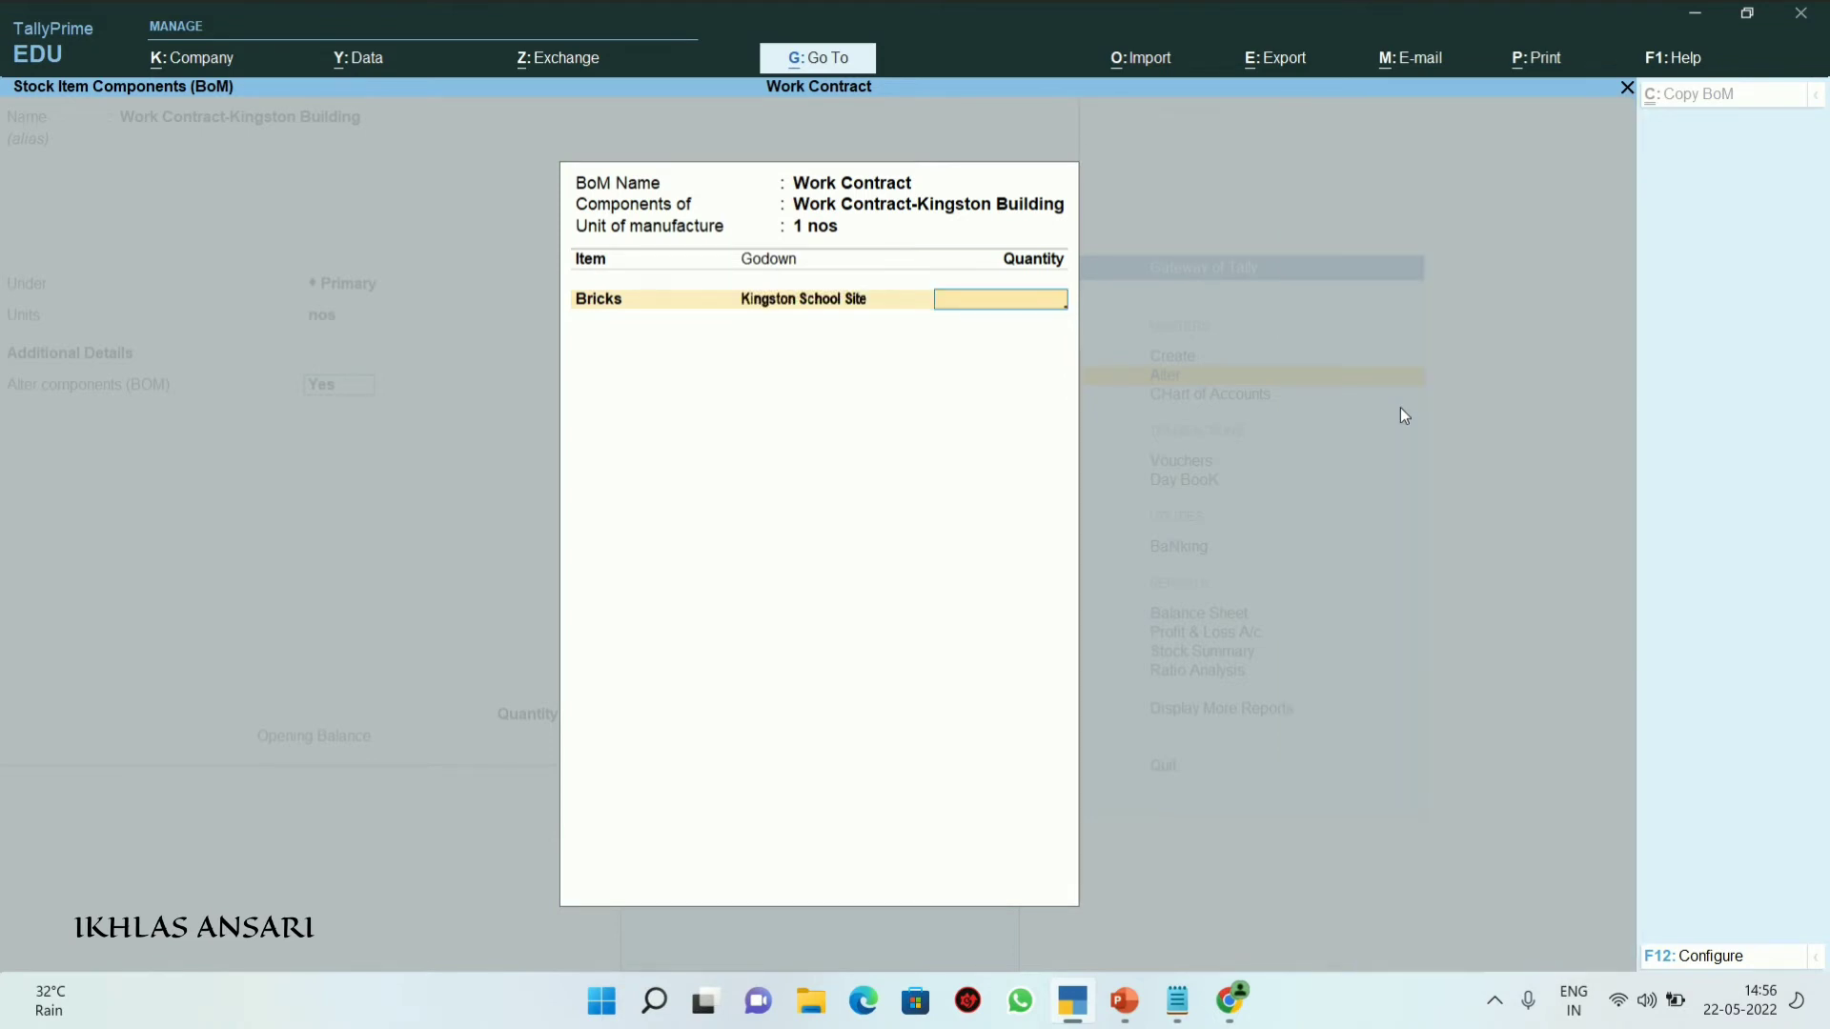
type("5000")
key("Return")
key("Down")
key("Down")
key("Down")
key("Down")
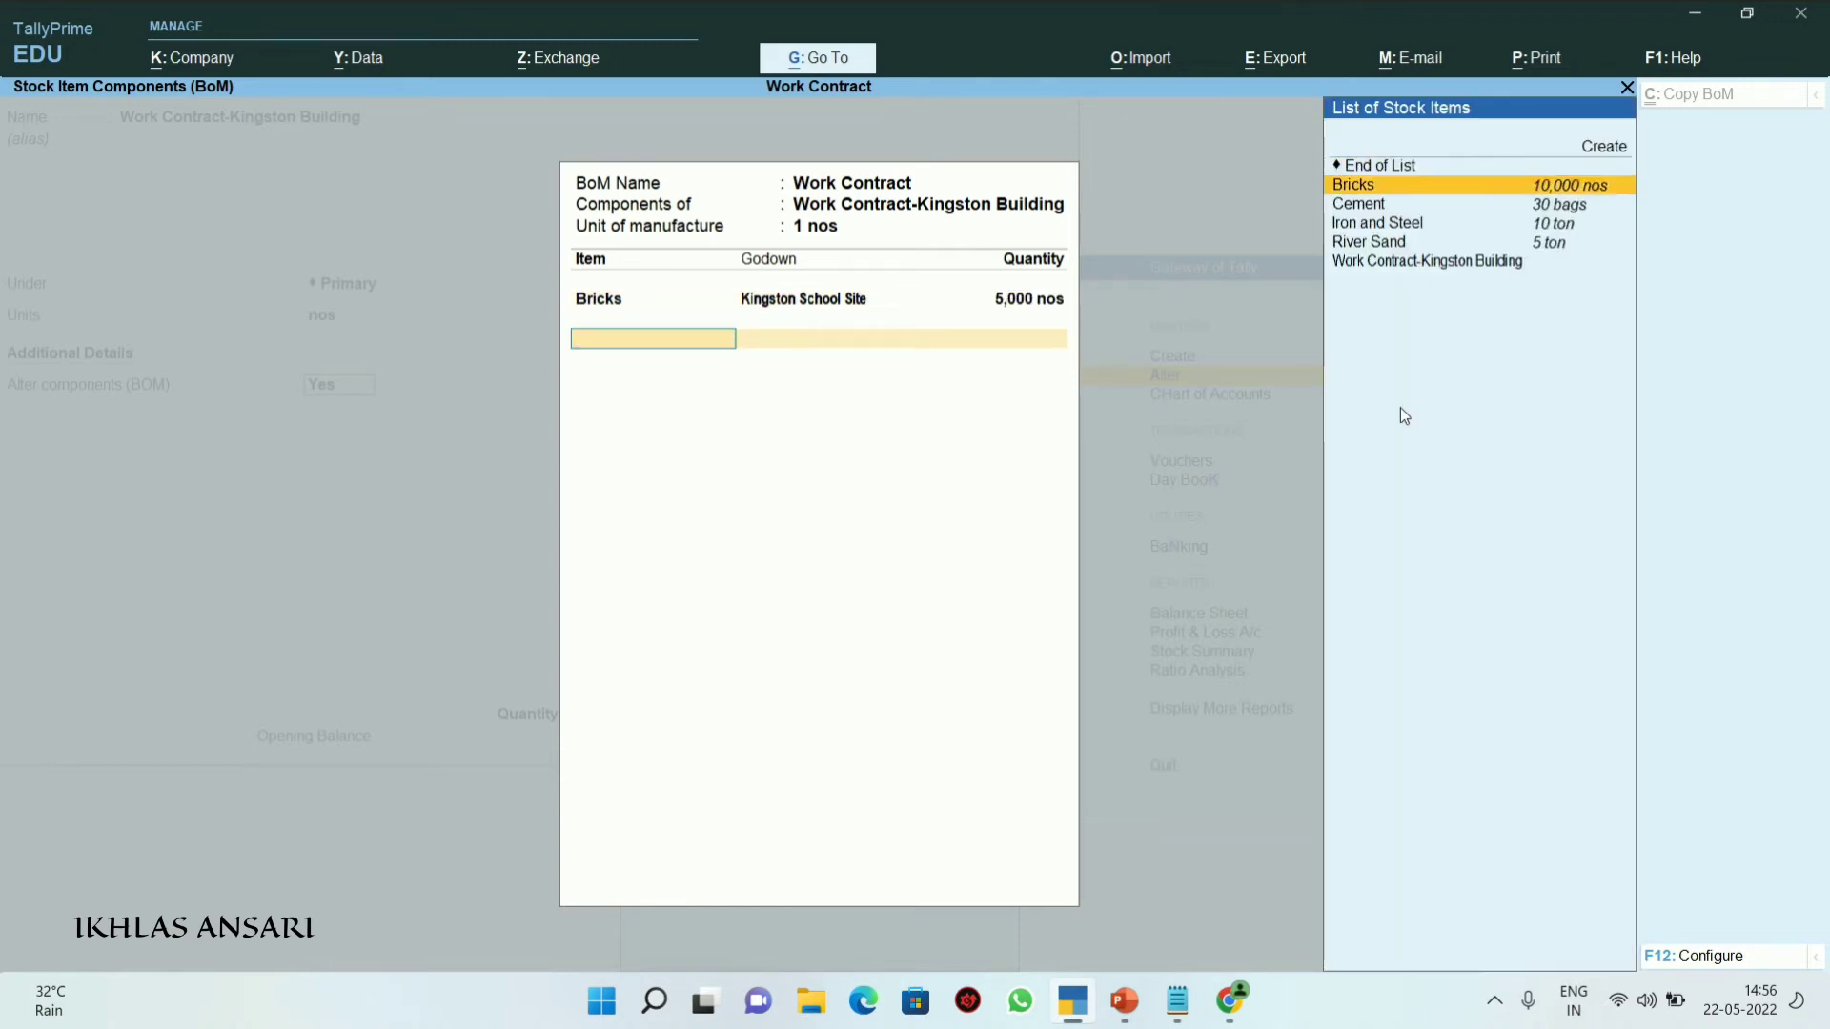
key("Return")
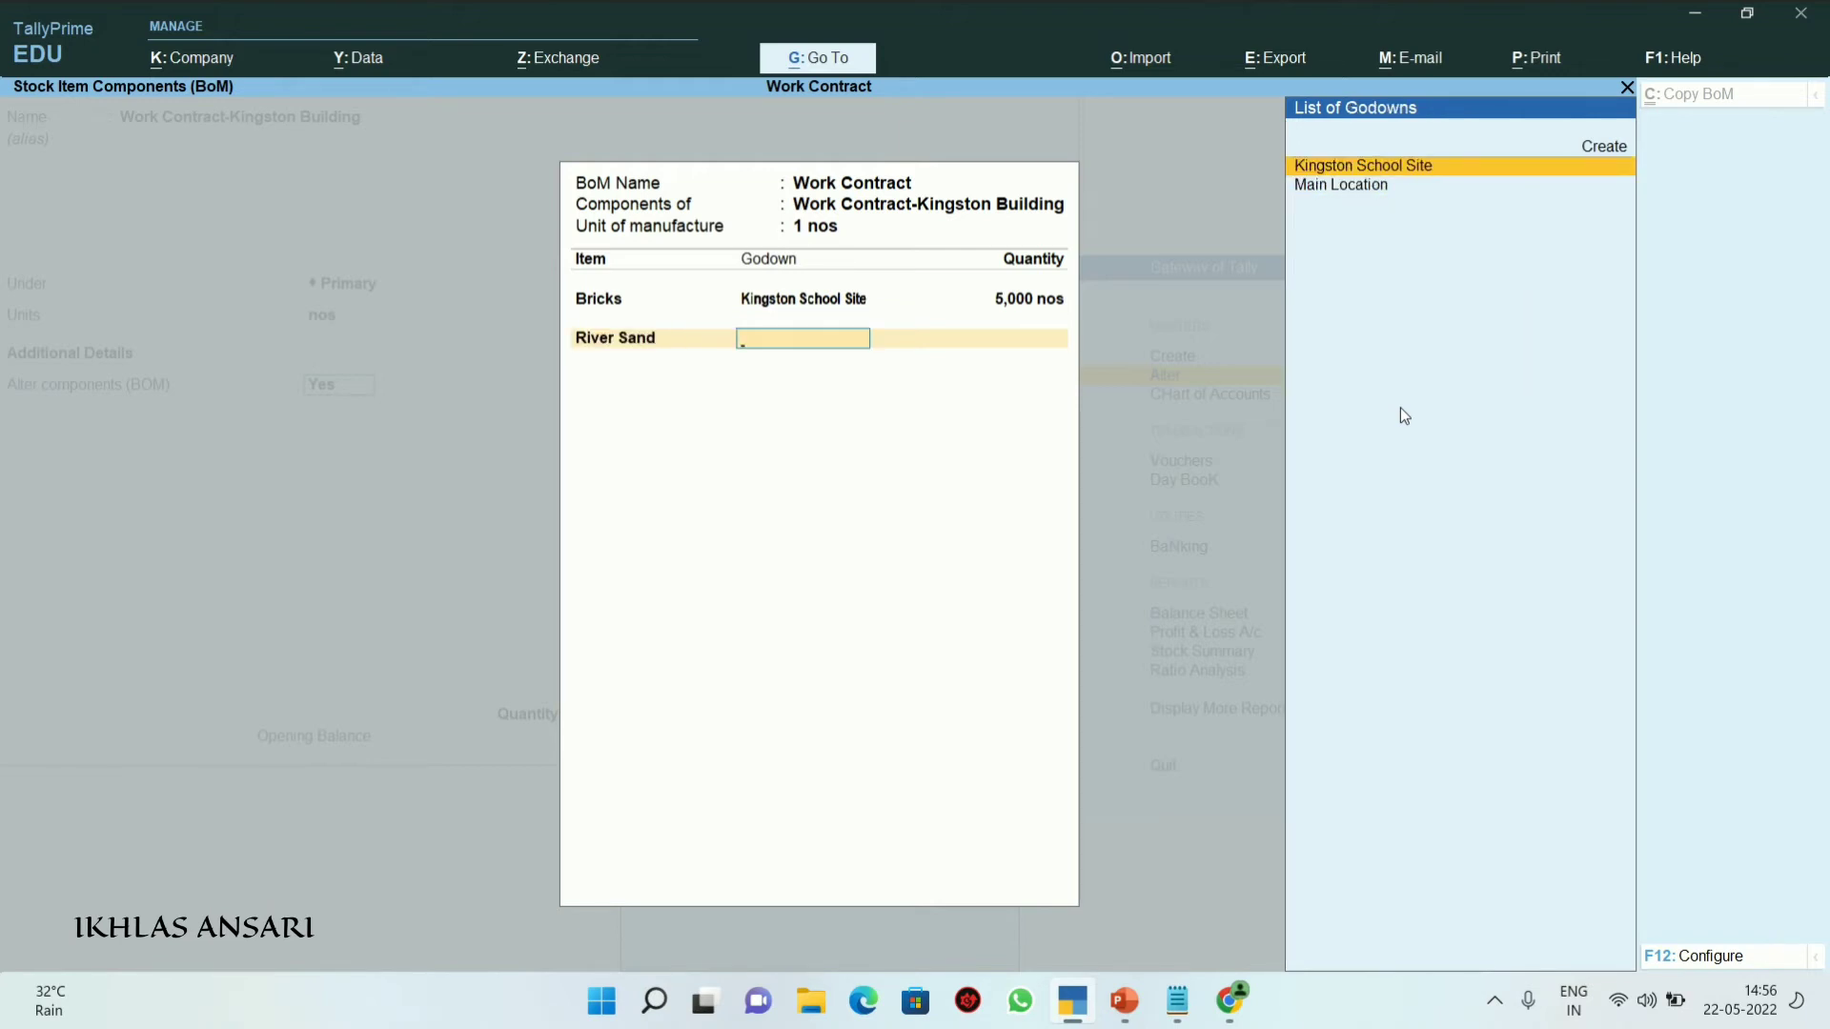
key("Return")
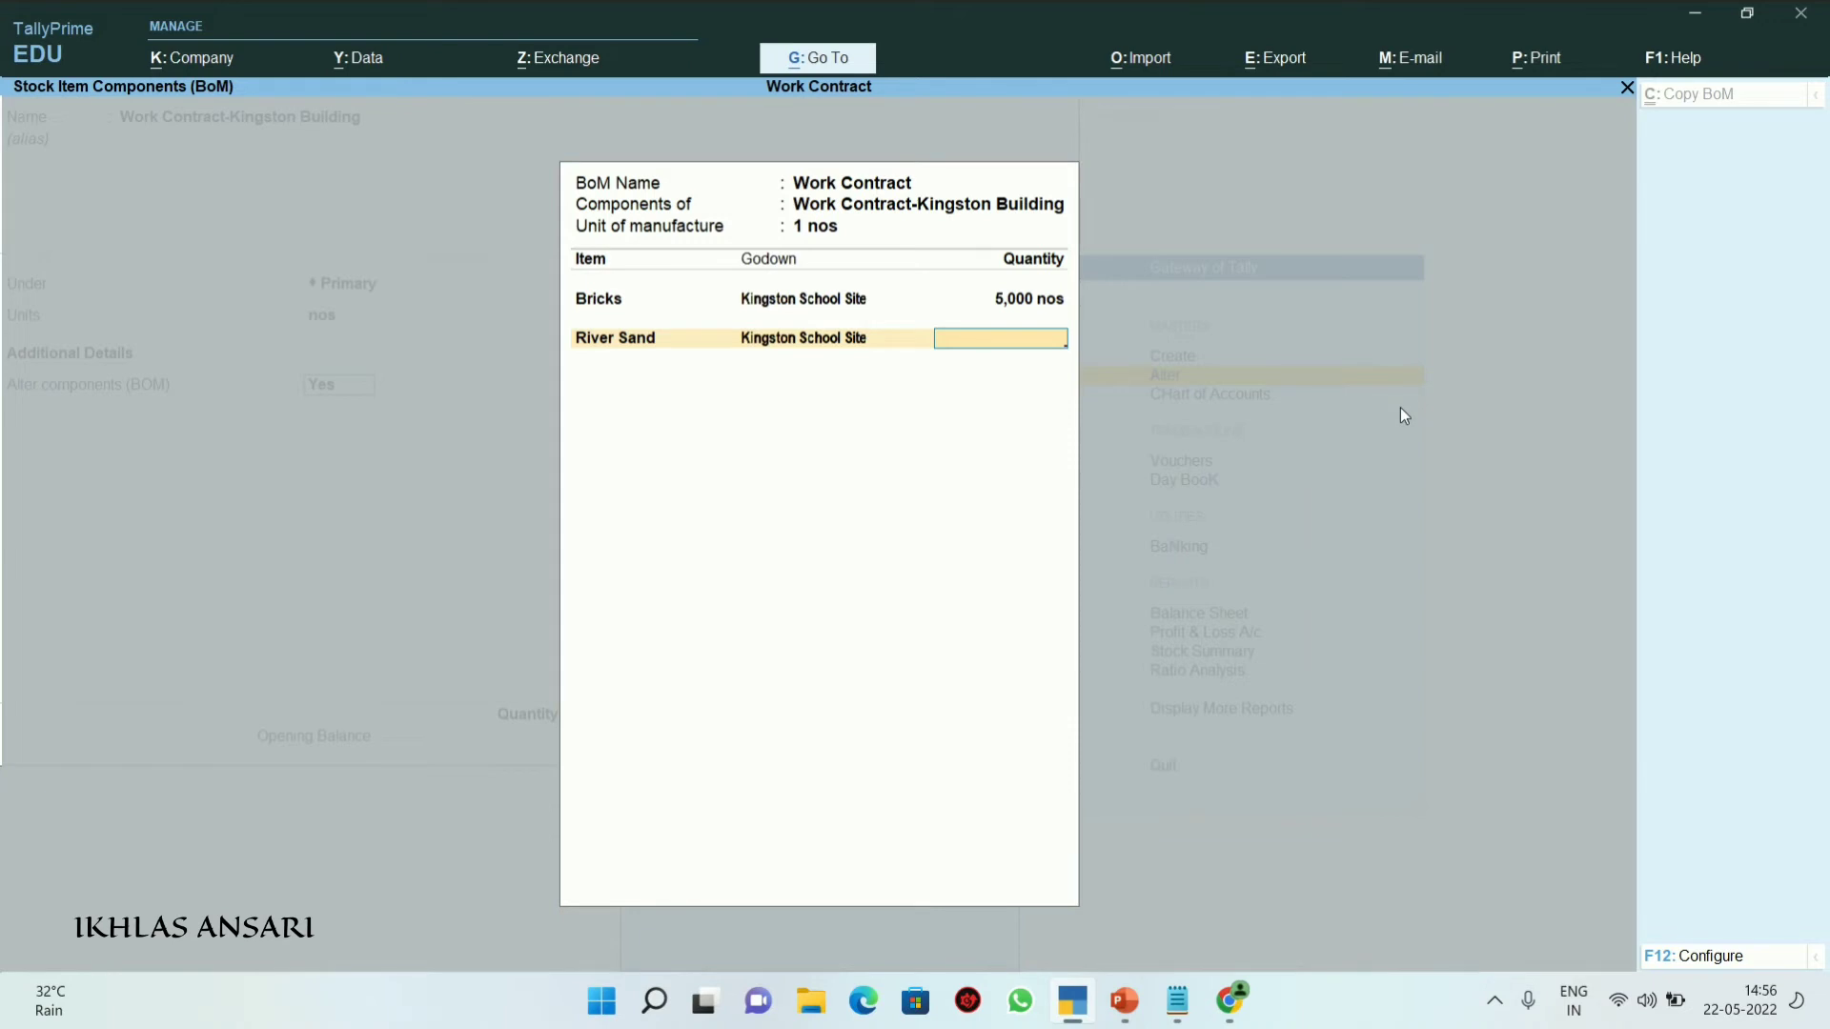
type("5")
key("Return")
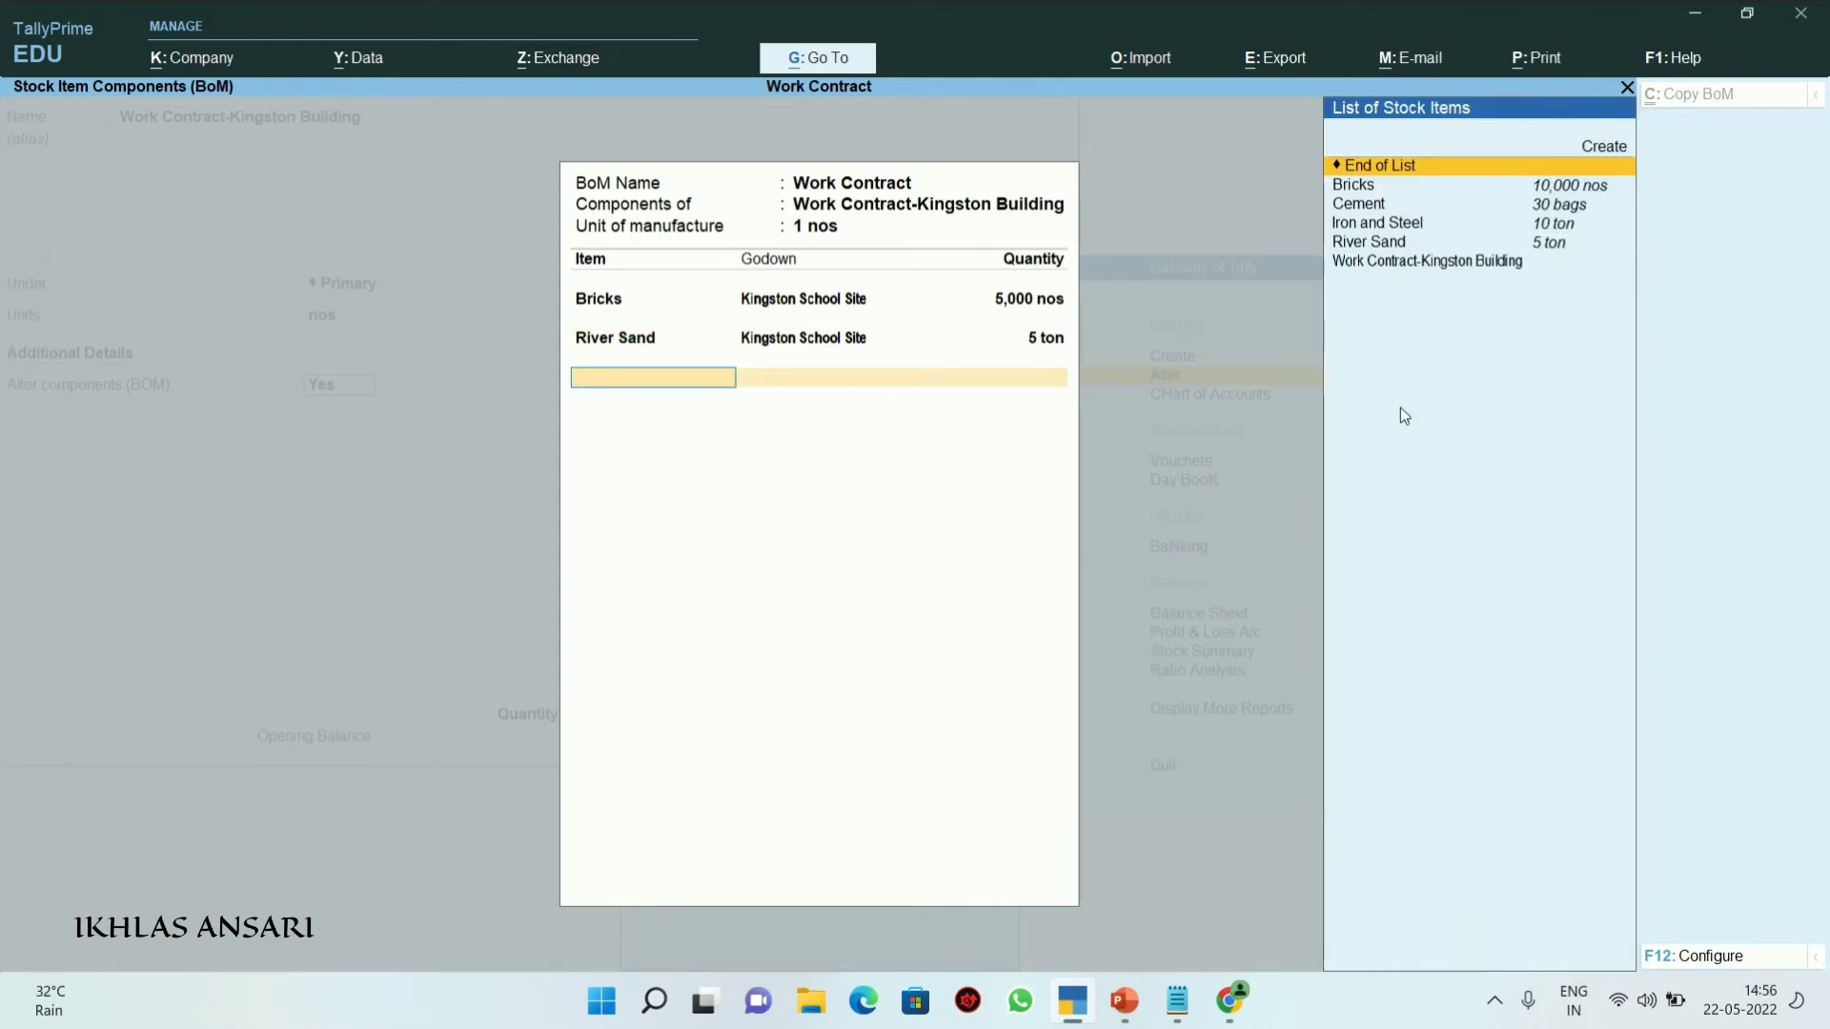
Add 5 ton Iron and Steel and 30 bags Cement from Kingston School Site, then end the list
type("i")
key("Return")
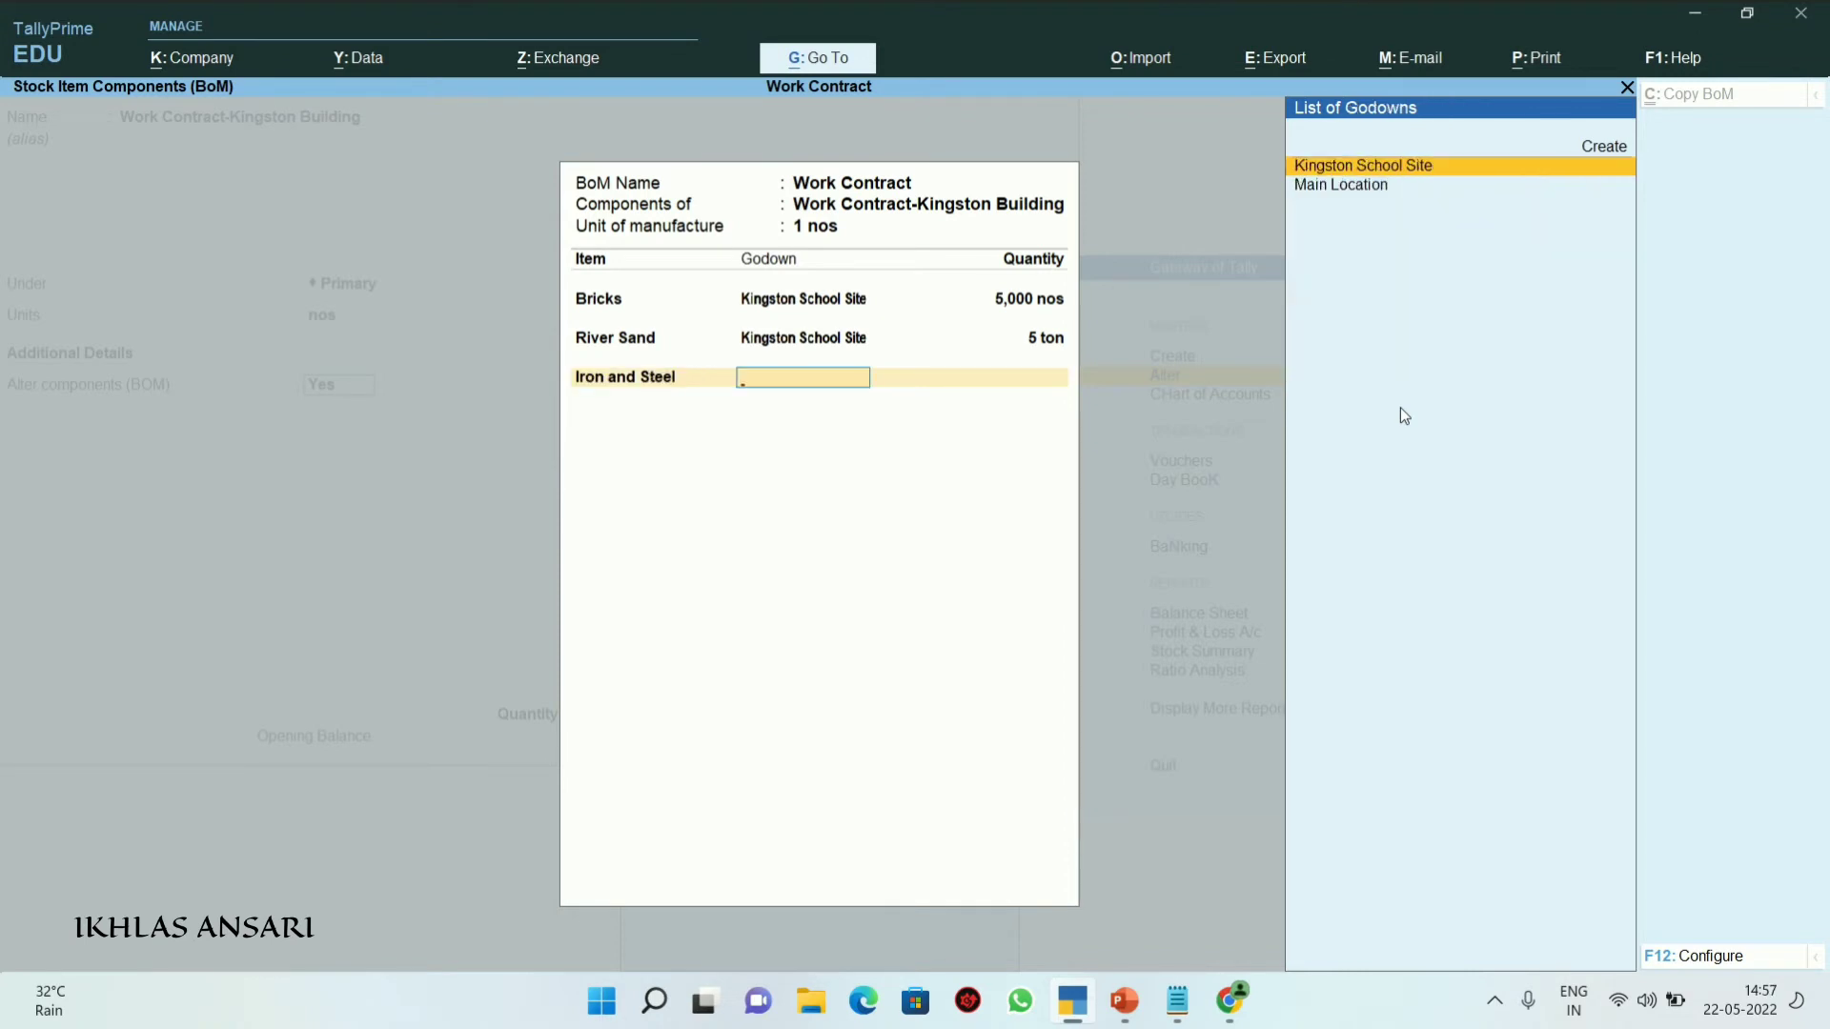
key("Return")
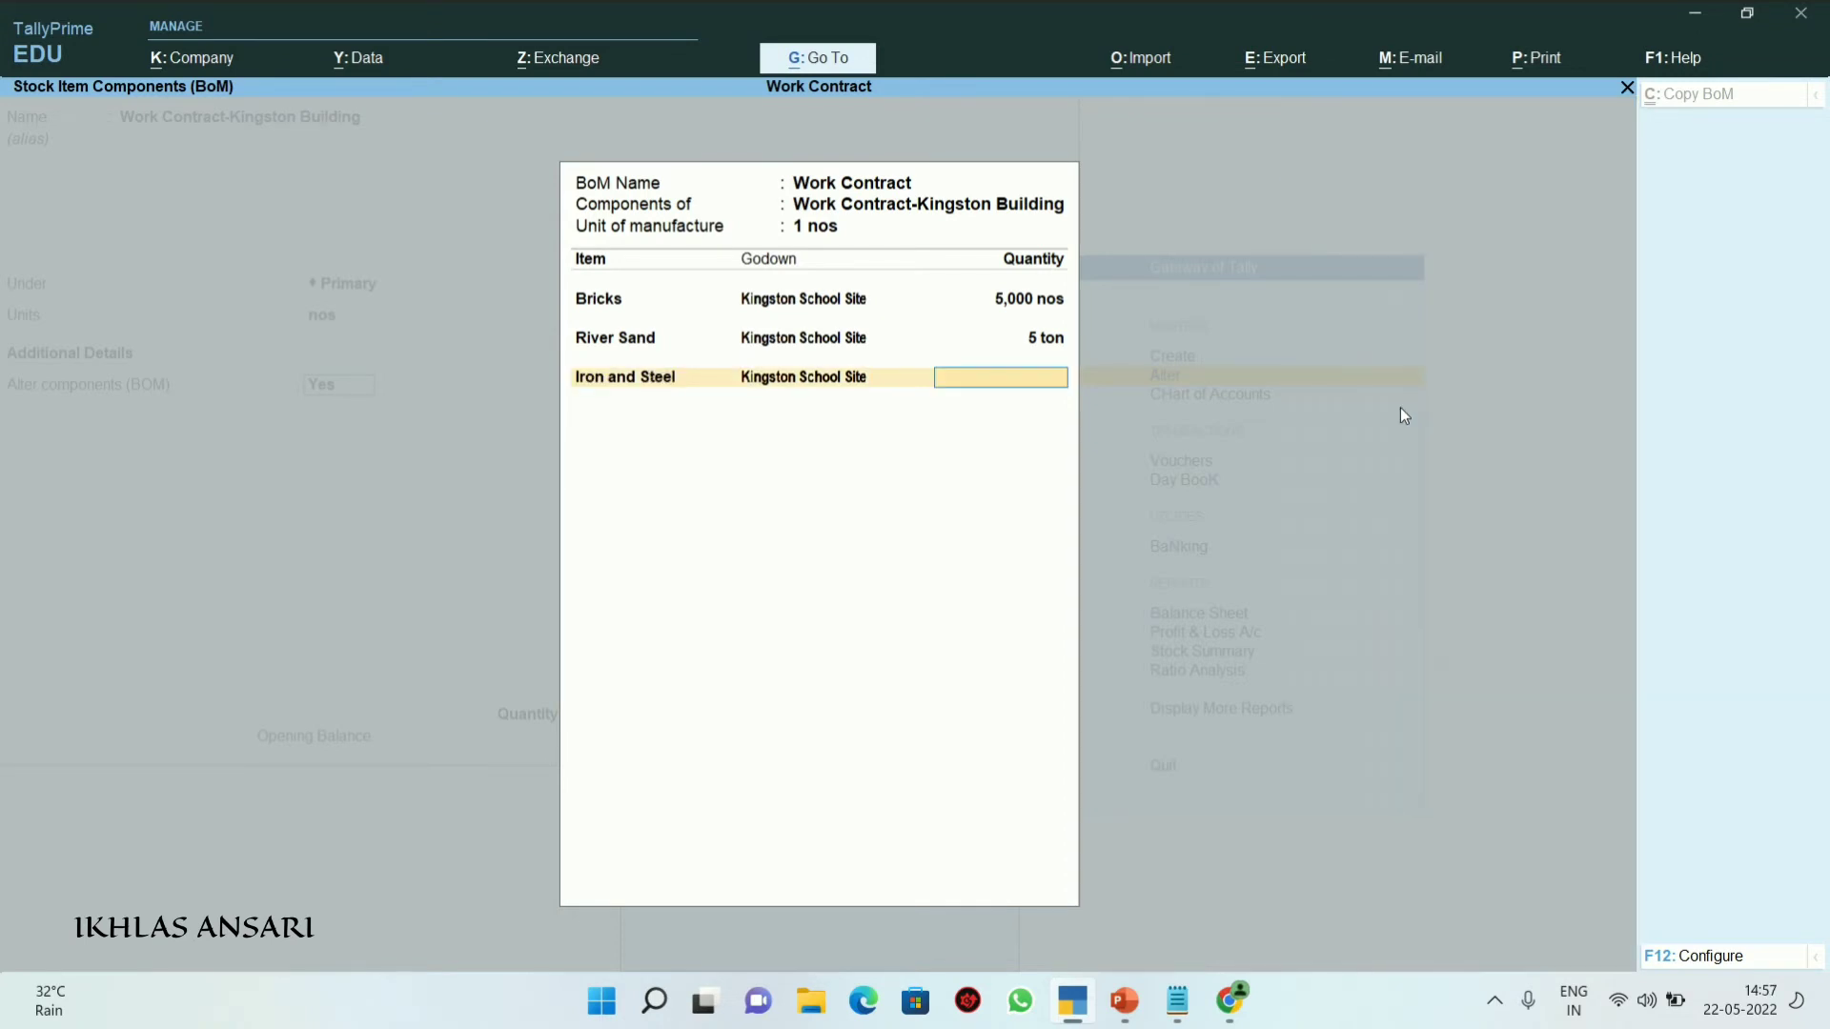
type("5")
key("Return")
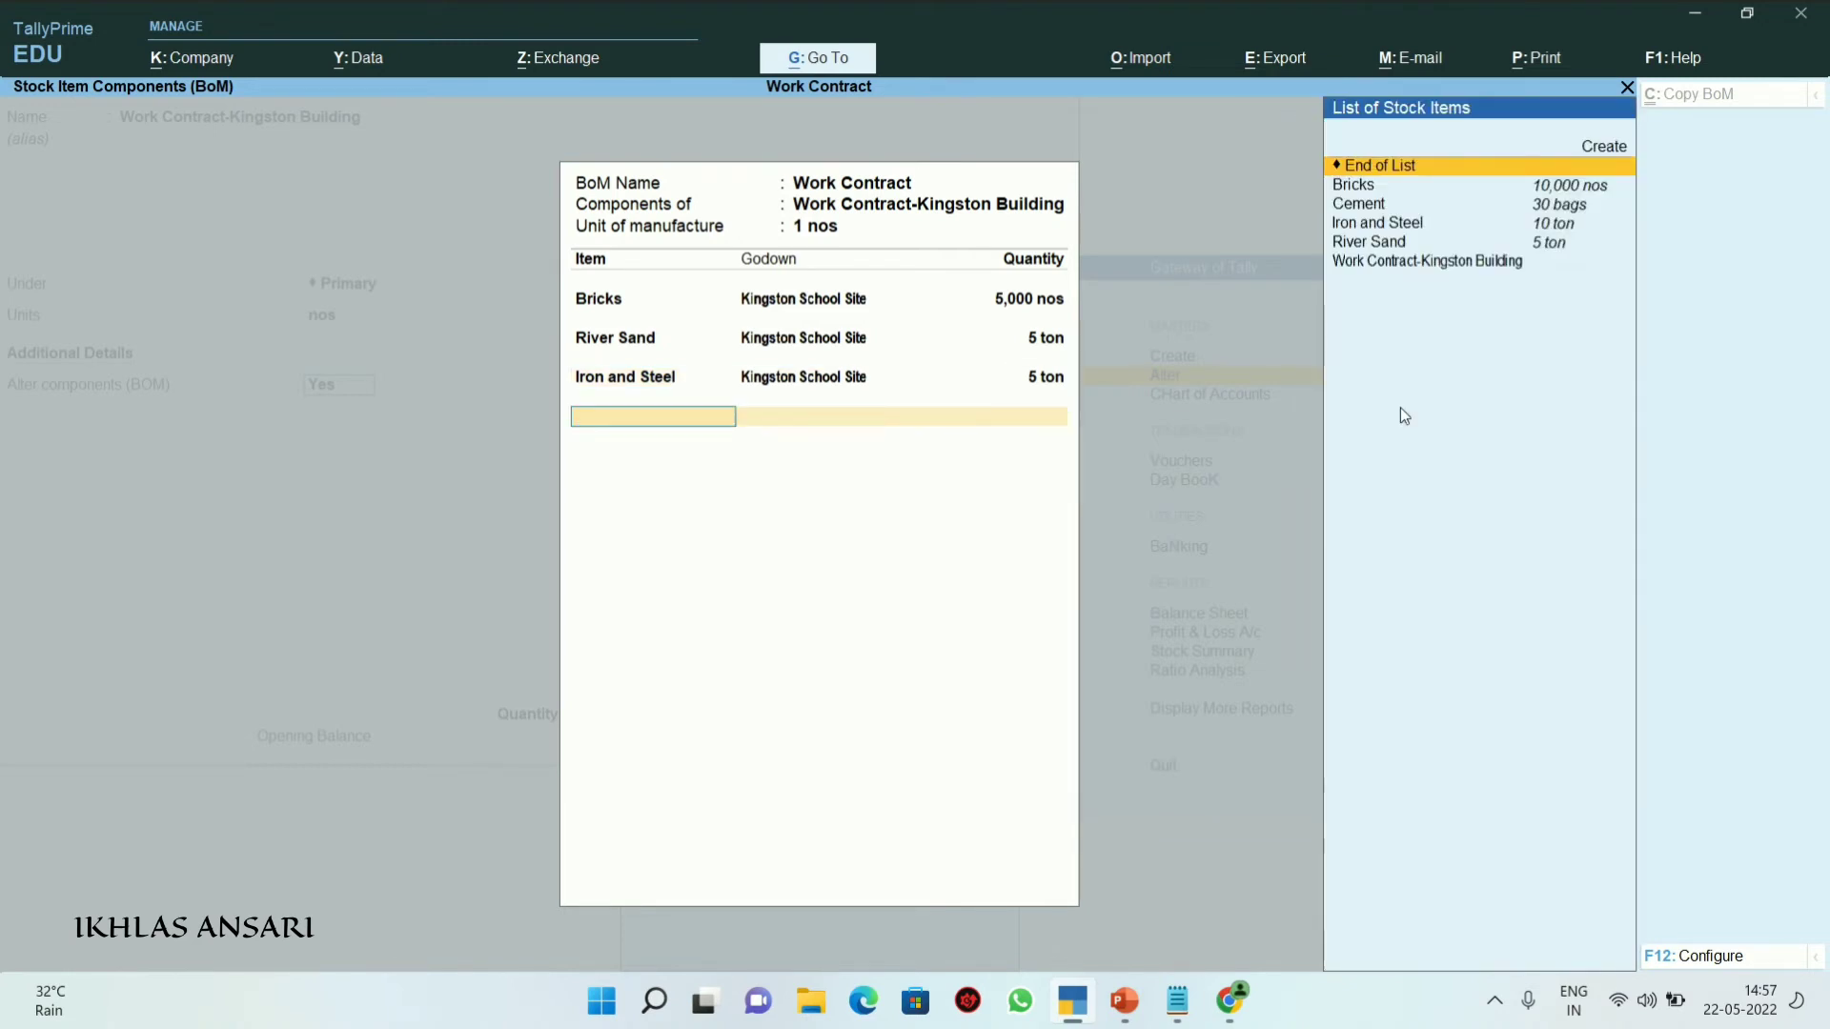
key("Down")
key("Down")
key("Return")
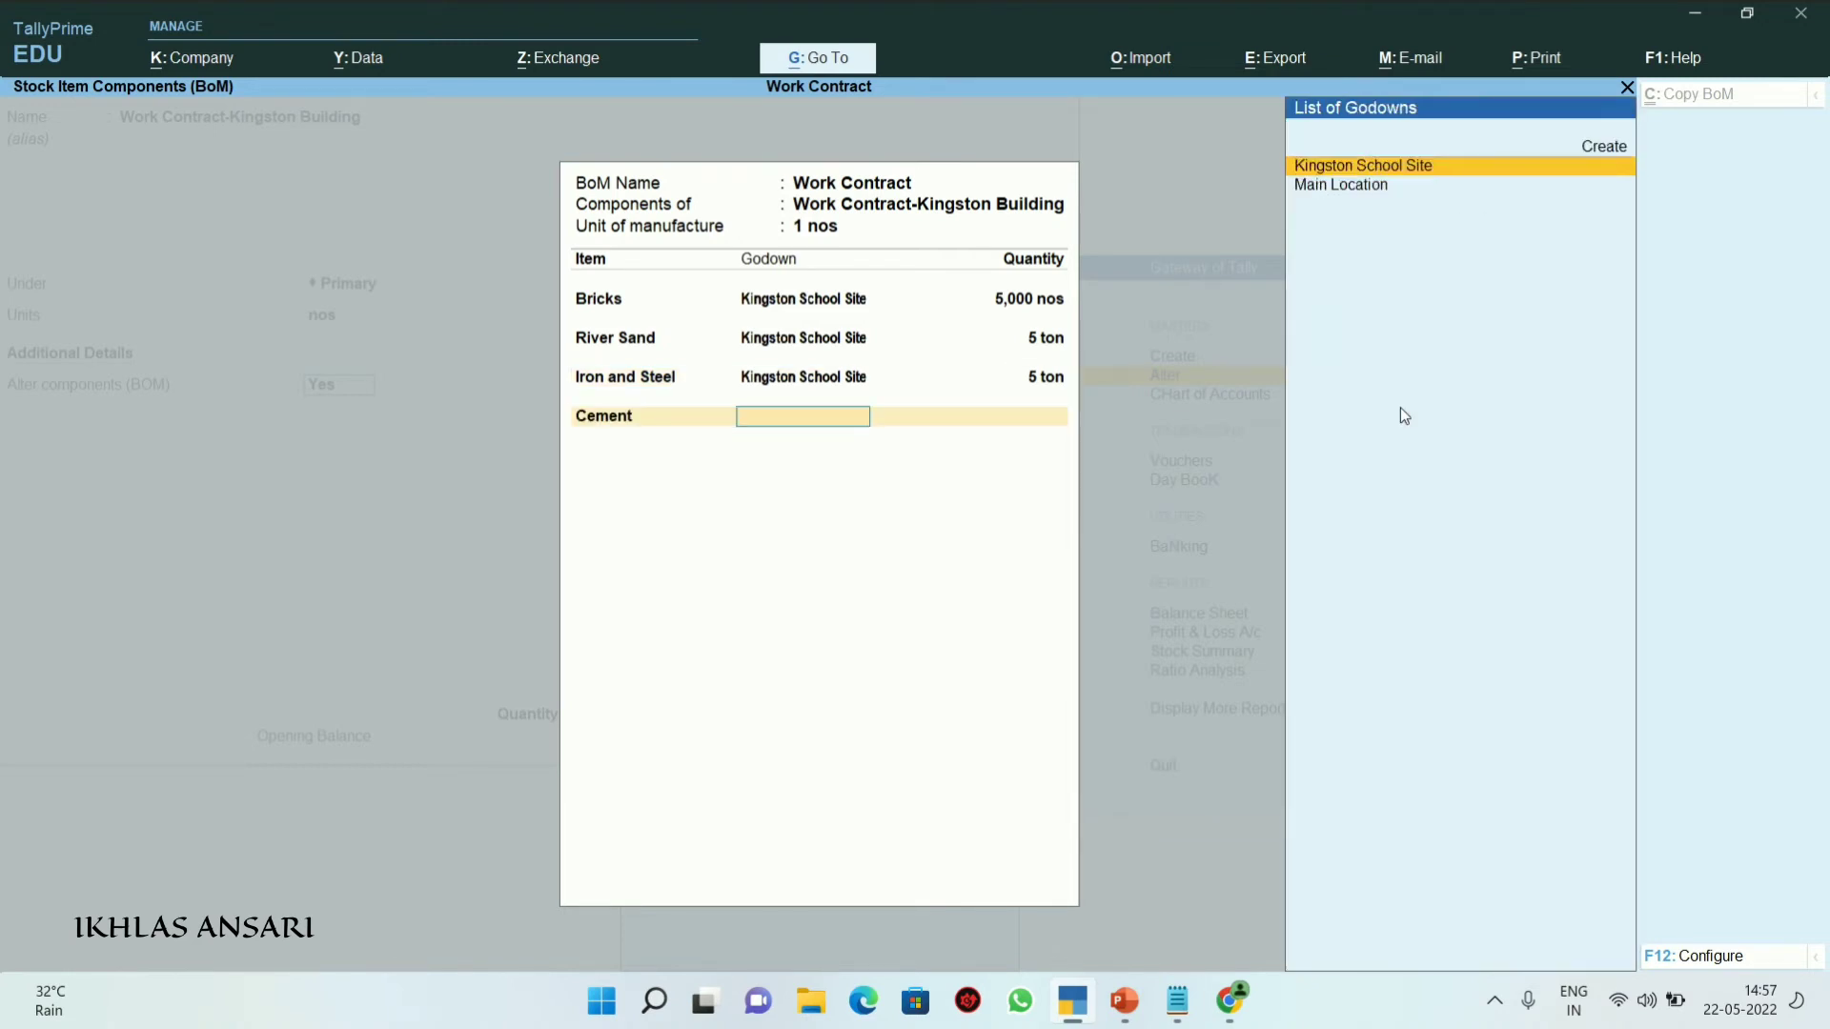
key("Return")
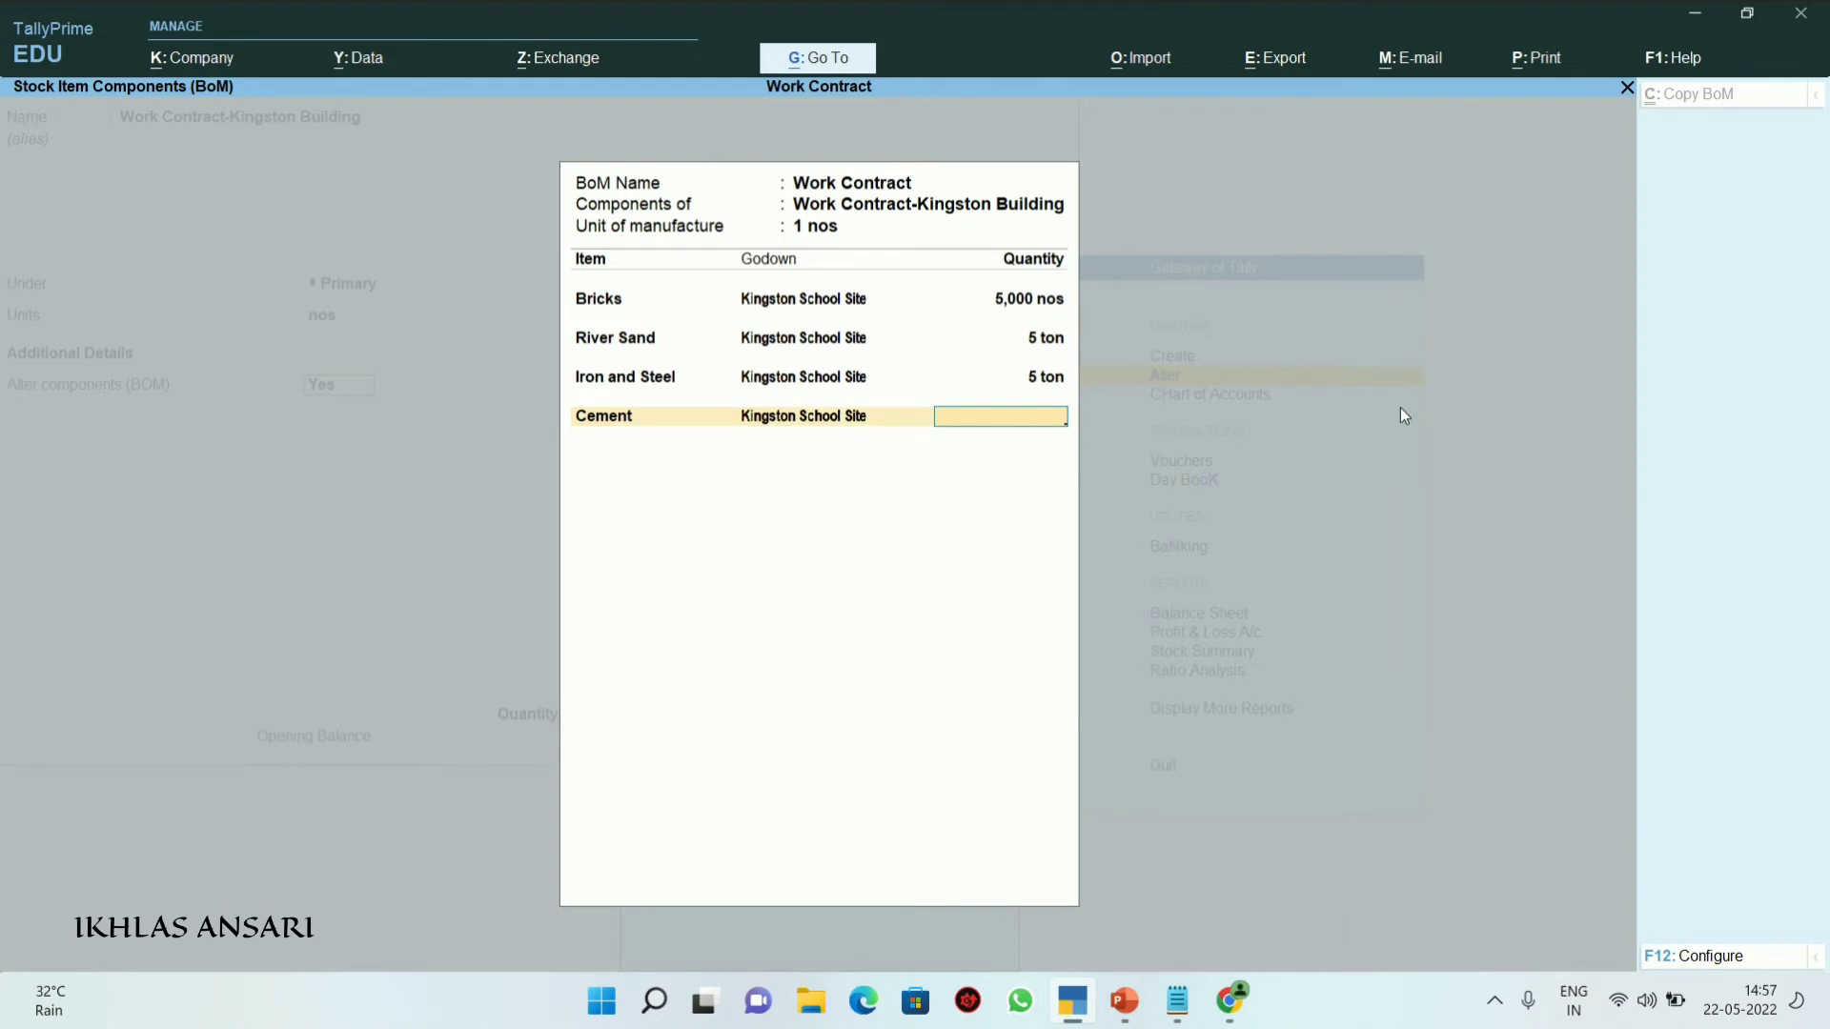
type("30")
key("Return")
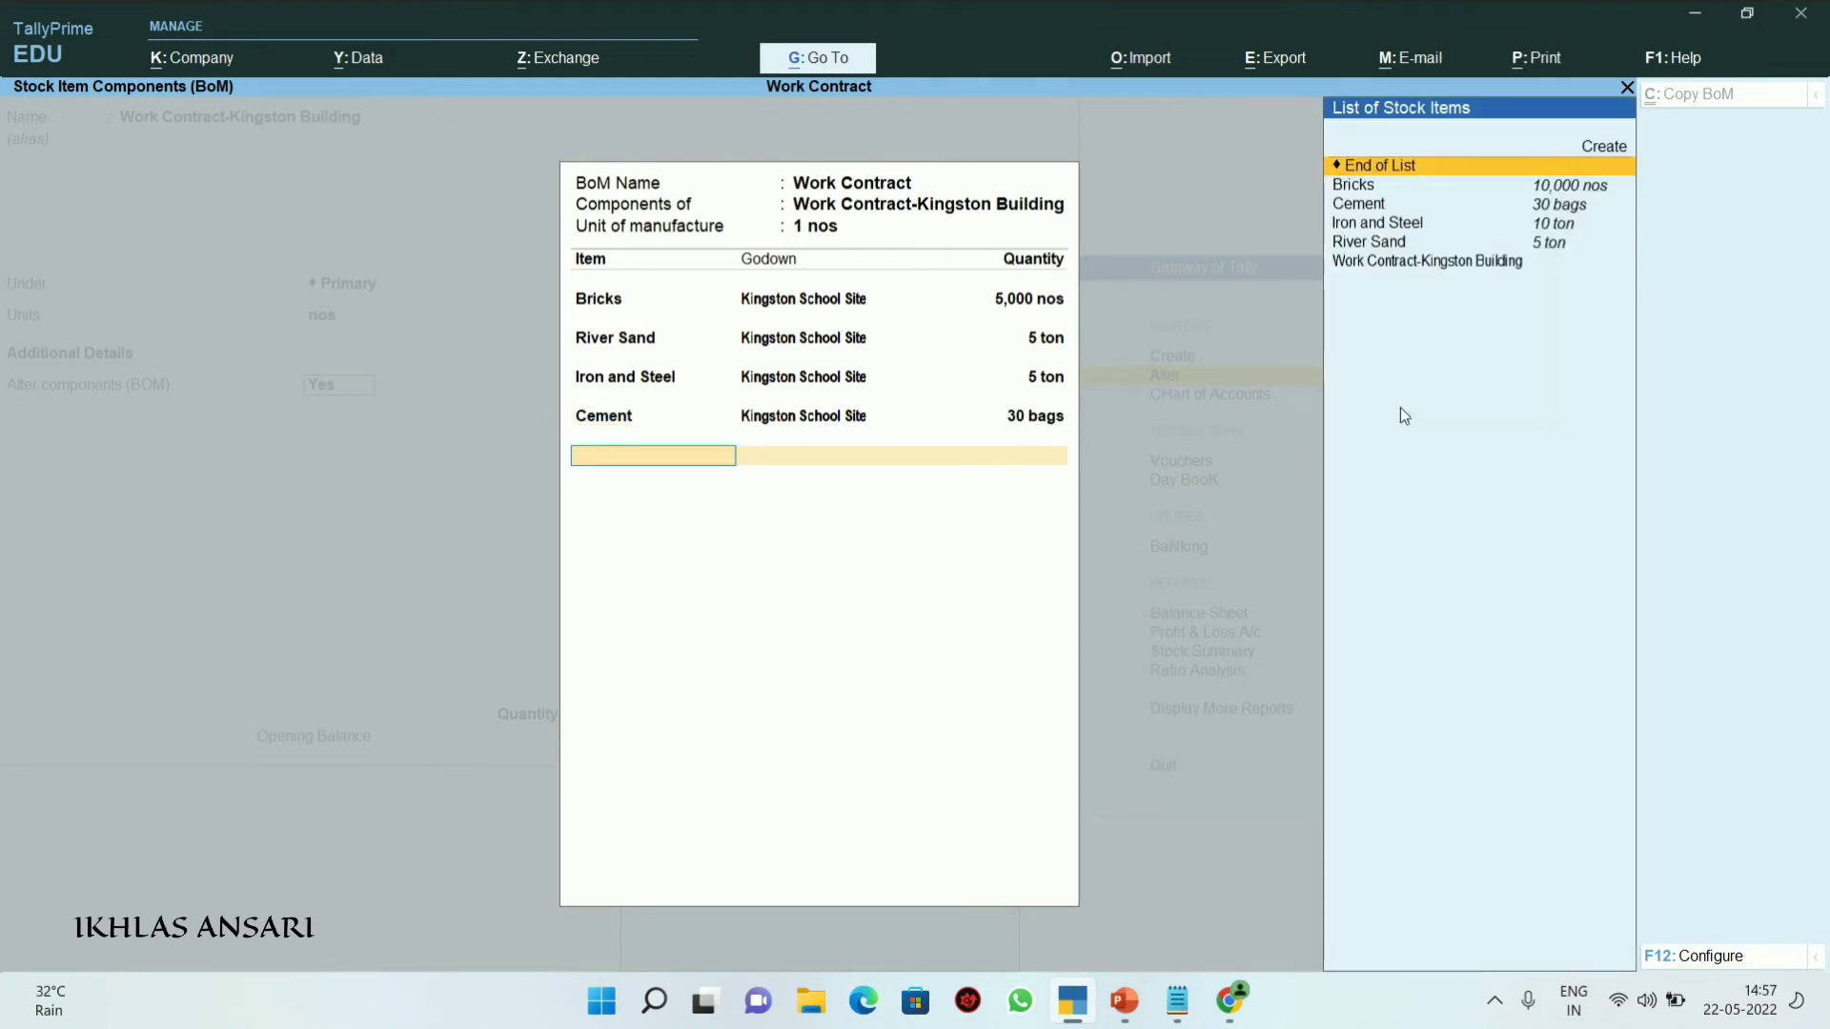
key("Return")
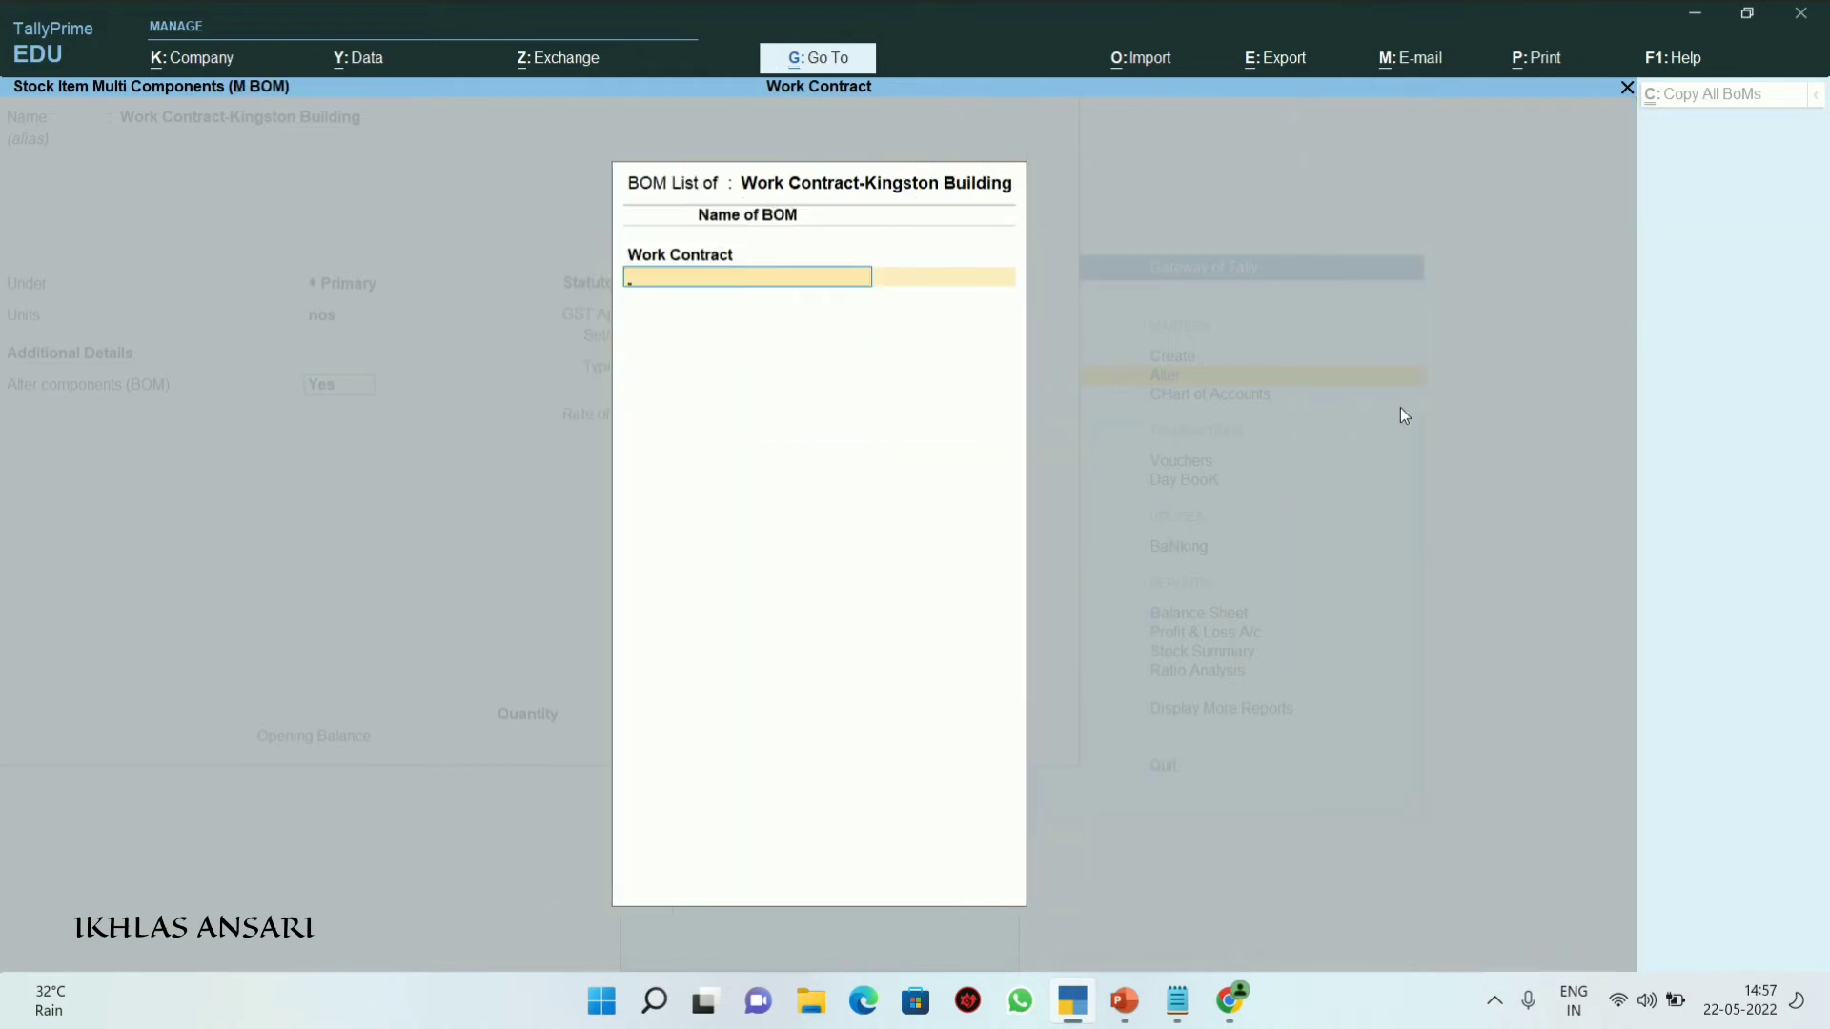
key("Return")
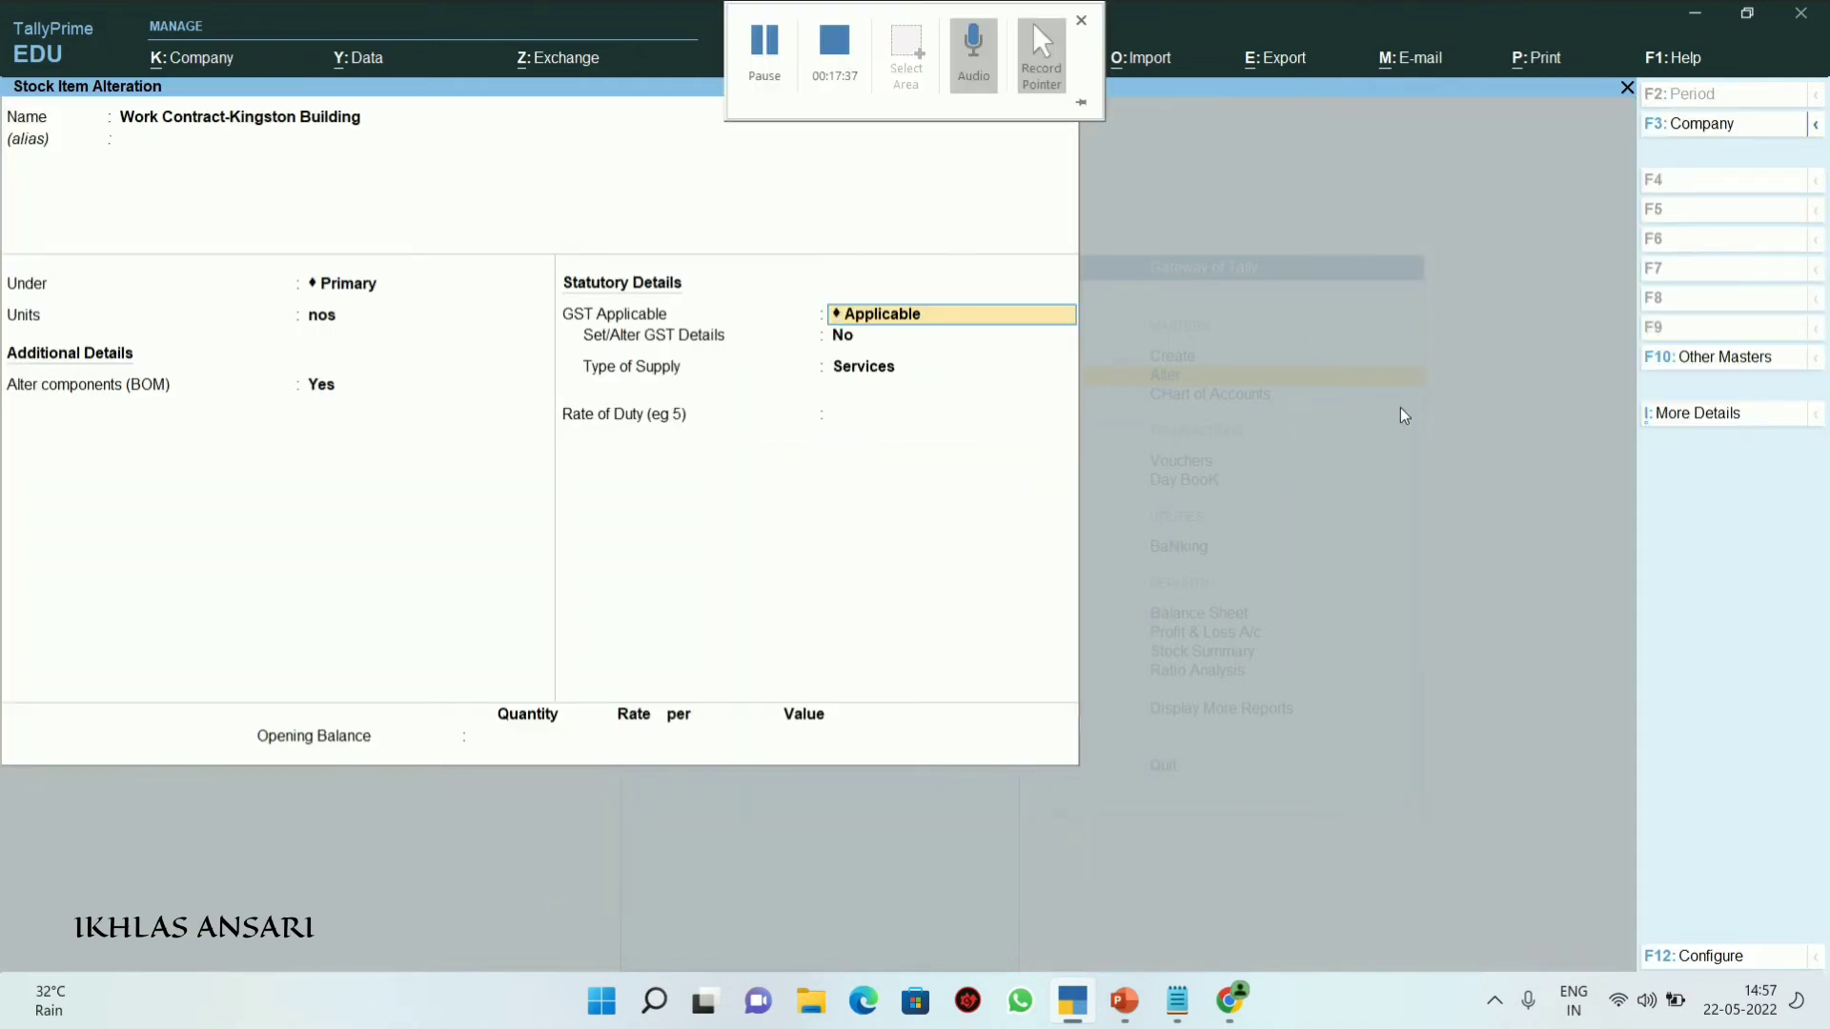
Save Work Contract-Kingston Building with rate of duty 0, then start creating a new voucher type
key("Return")
key("Return")
key("Return")
key("Return")
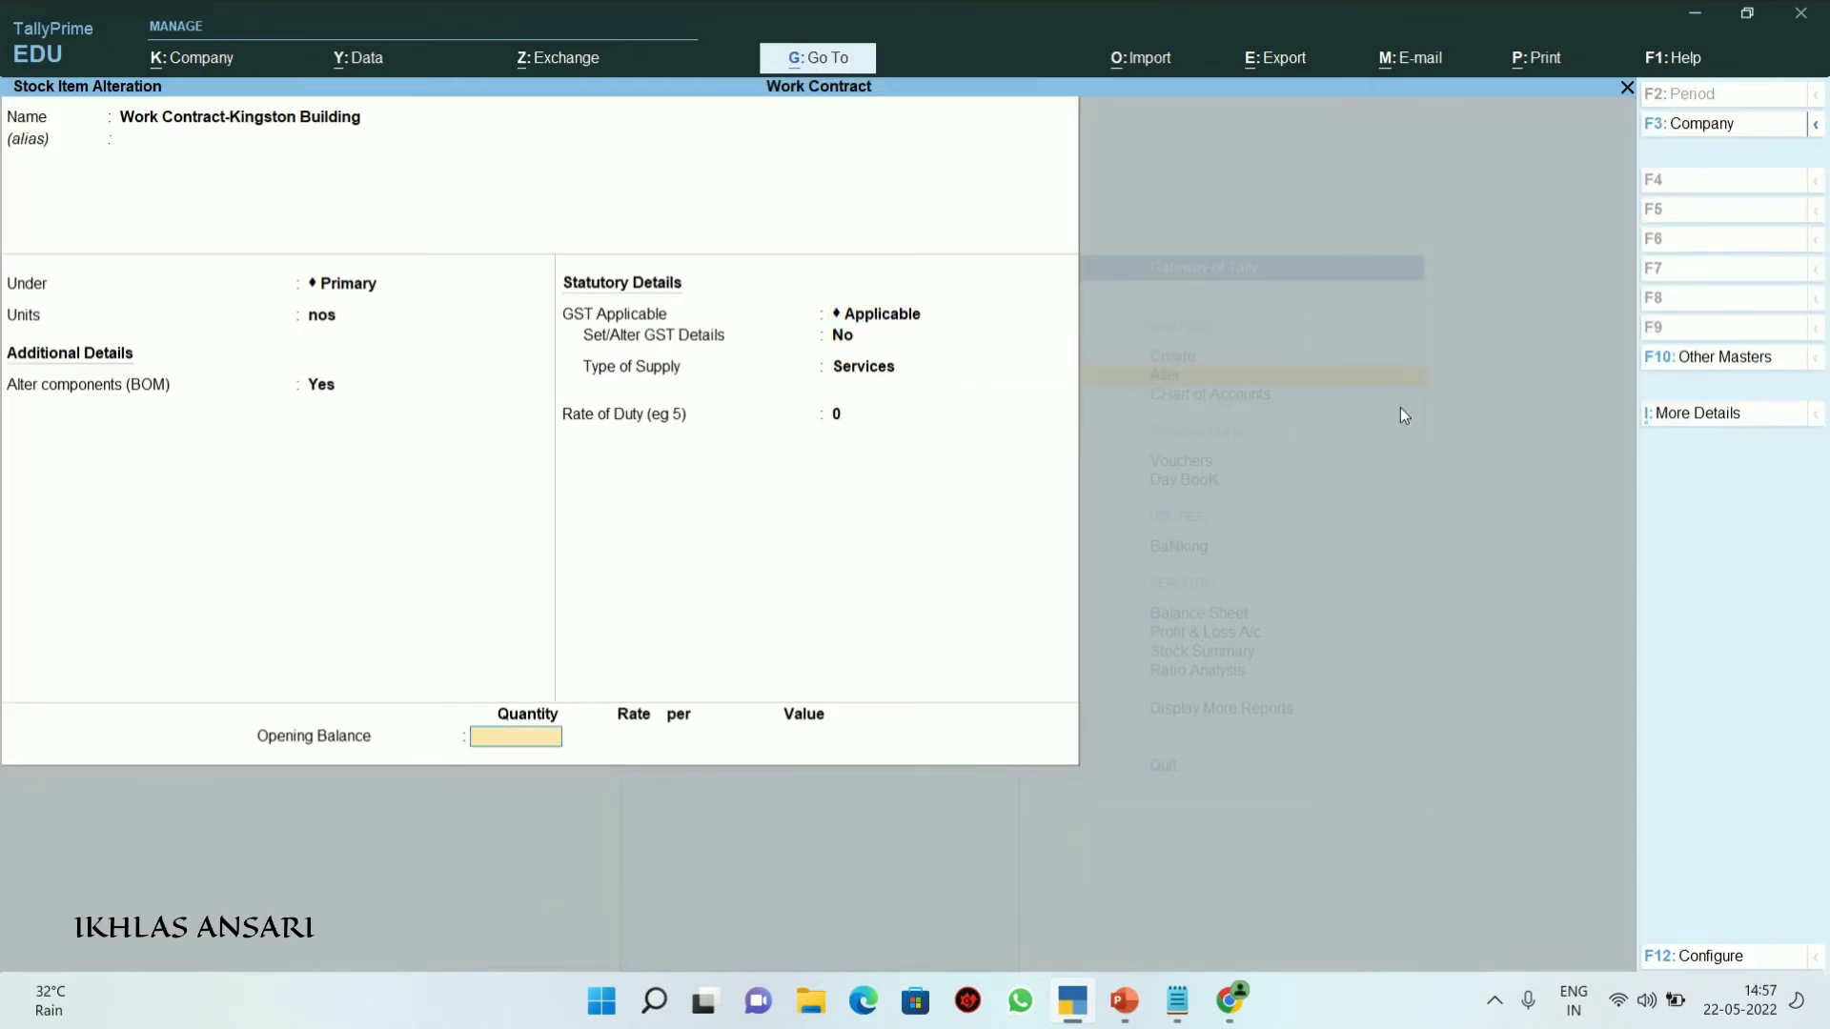
key("Return")
key("Return")
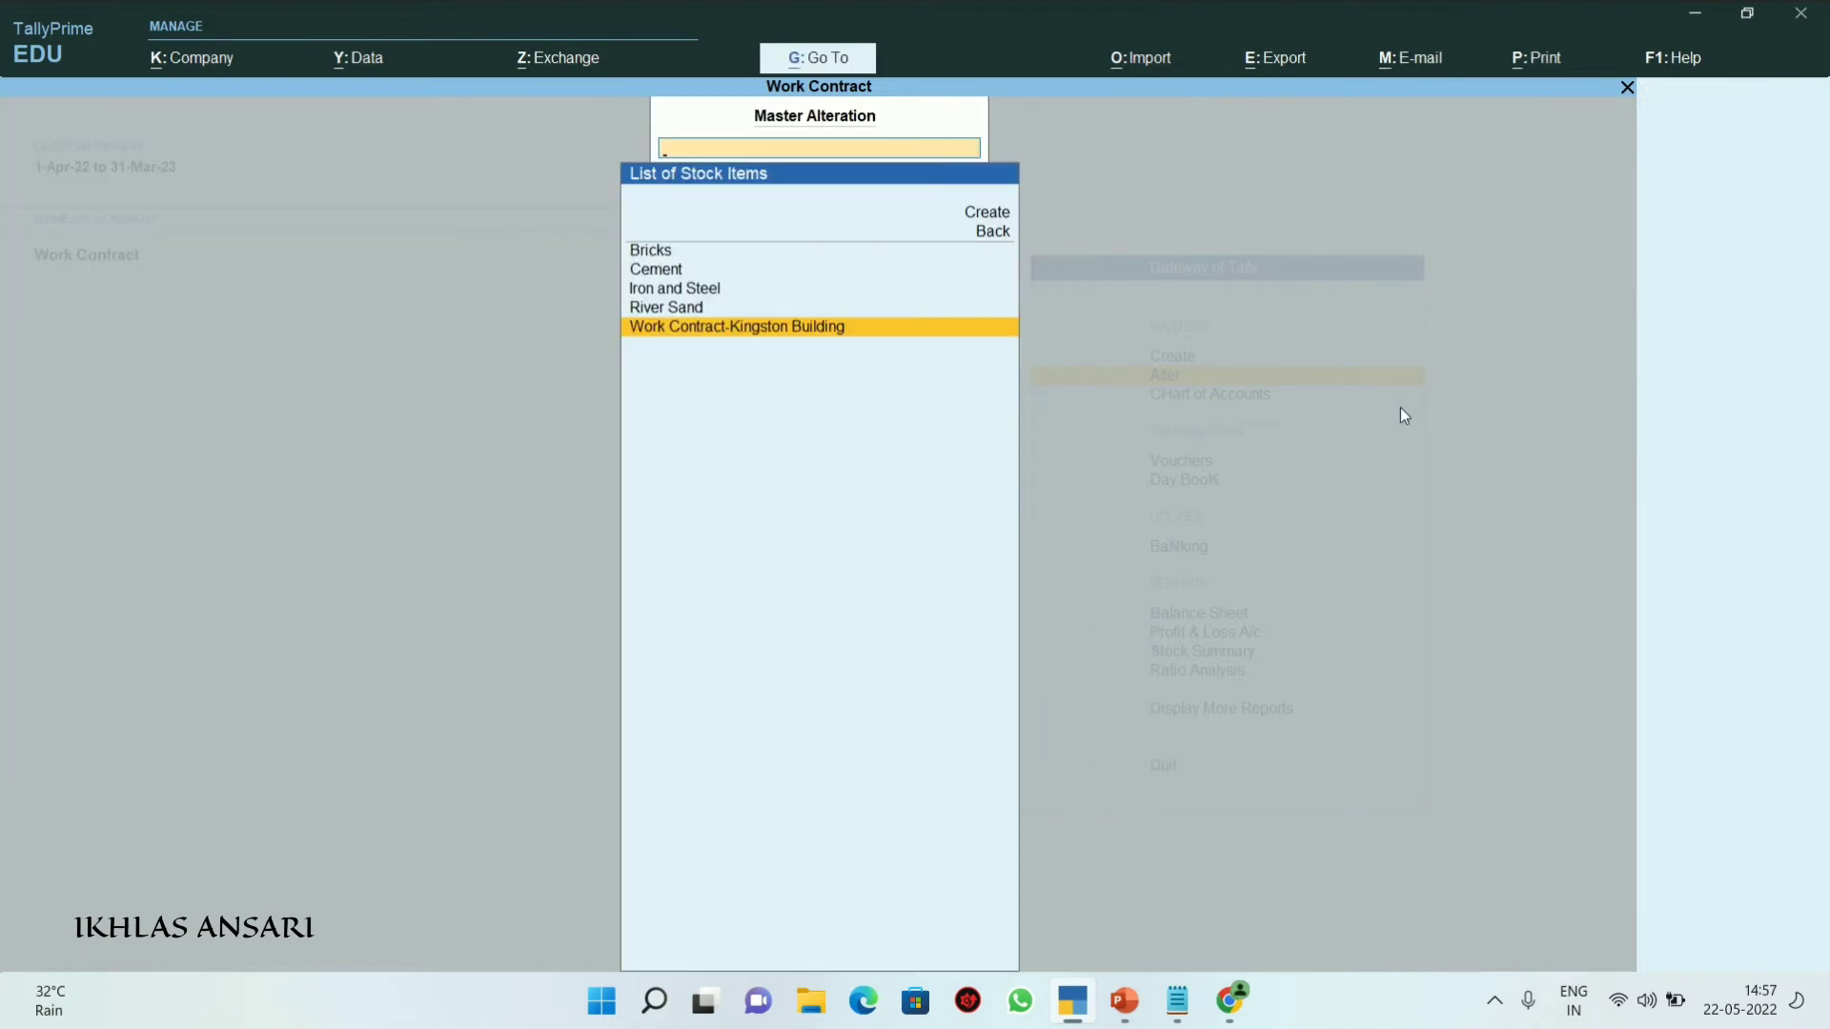
key("Escape")
key("Up")
key("Return")
key("Down")
key("Down")
key("Down")
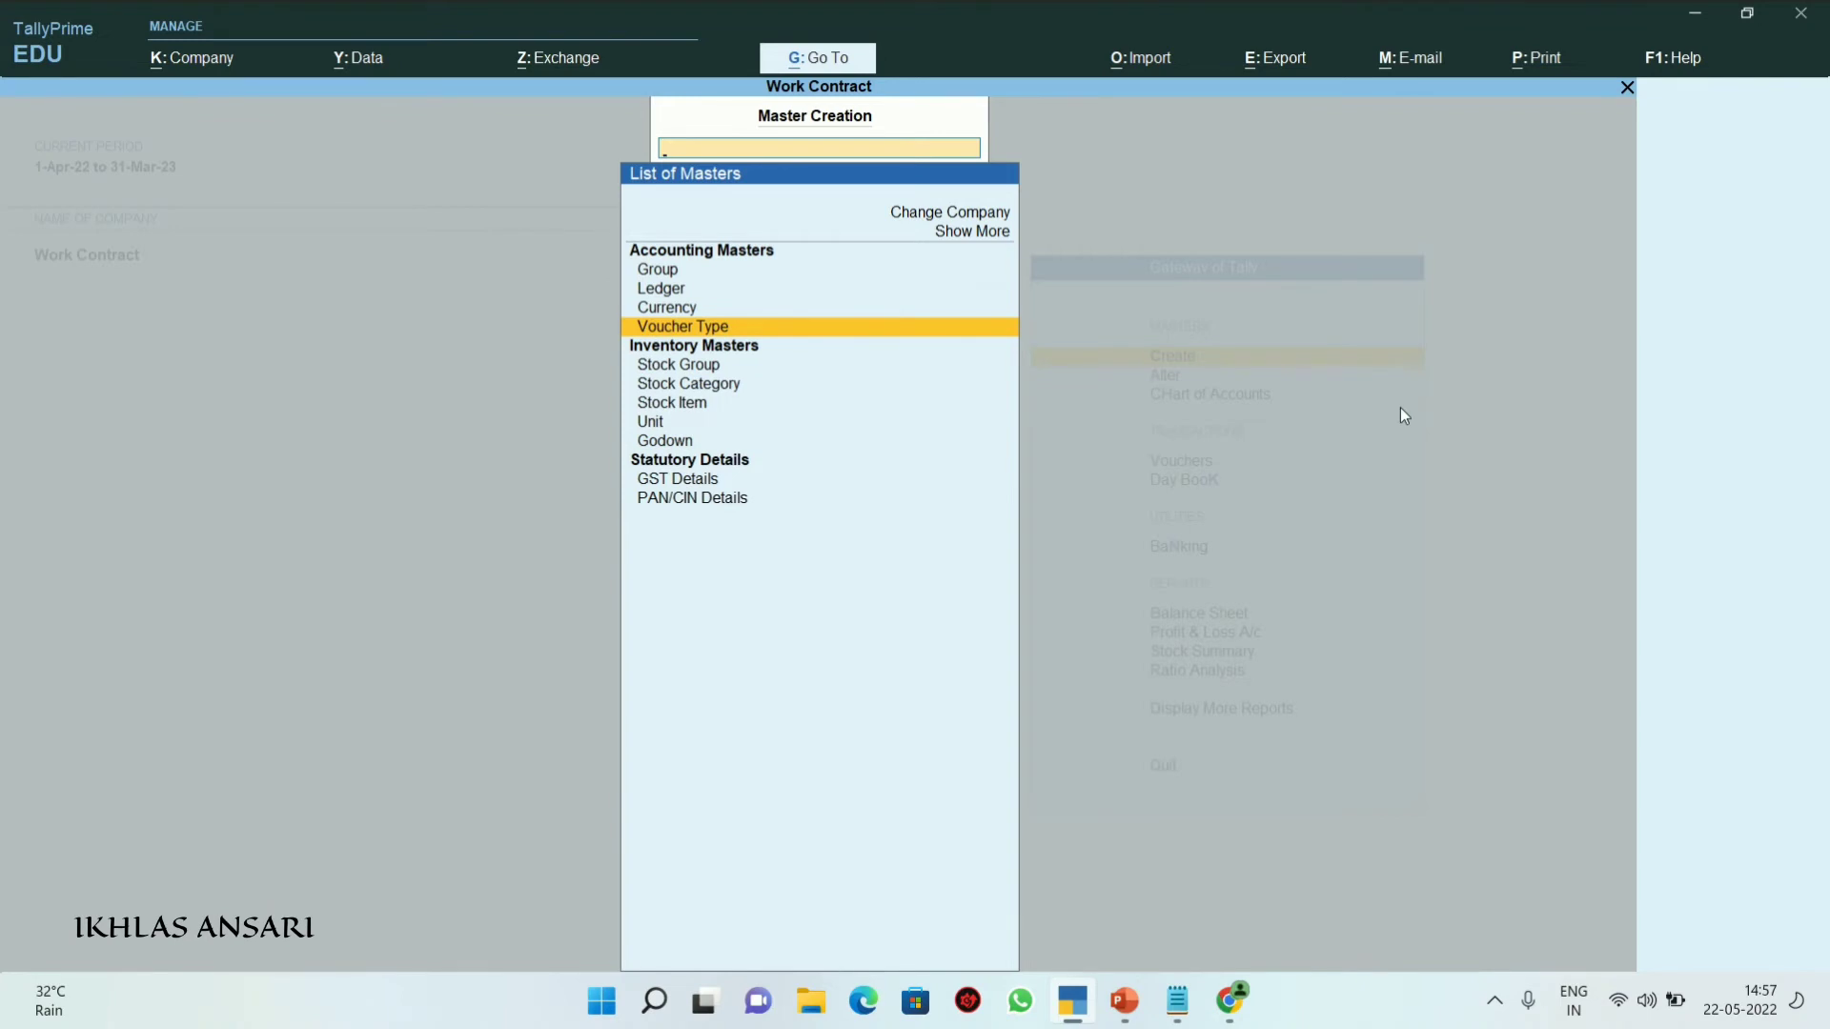
key("Return")
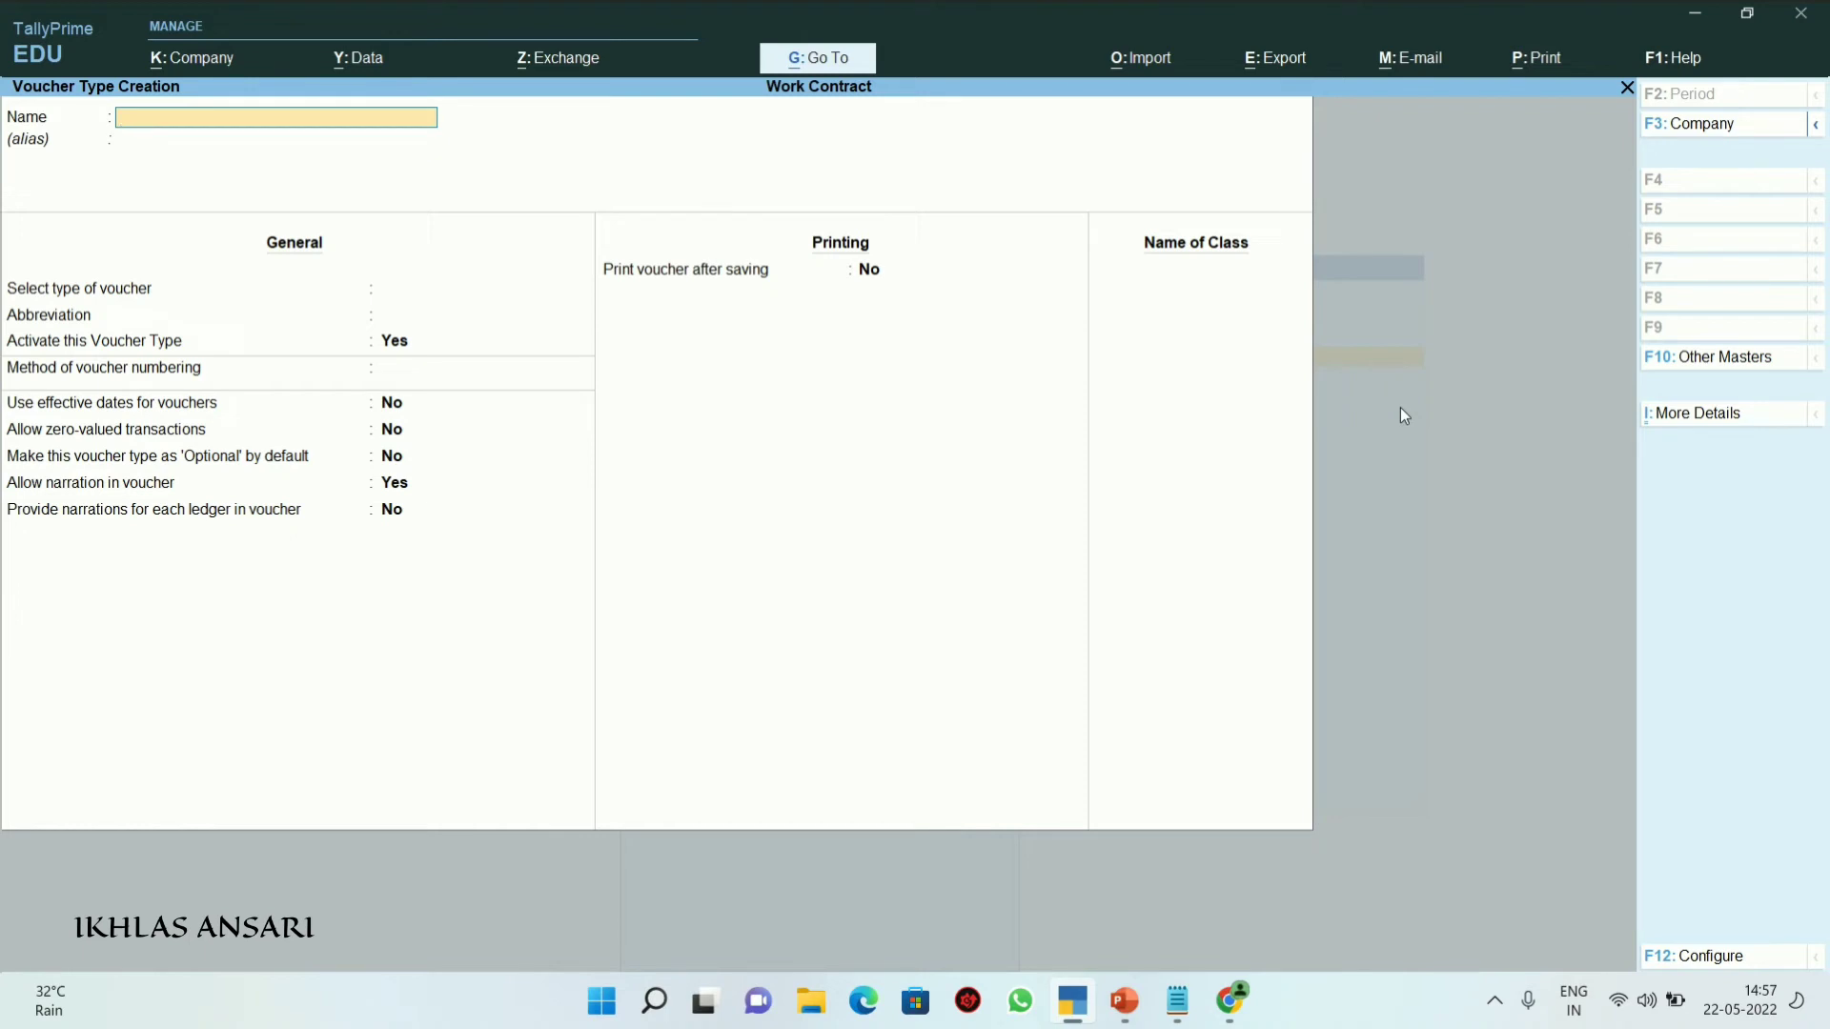
Create a 'Processing Journal' voucher type based on Stock Journal, used as a Manufacturing Journal
type("Processing Journal")
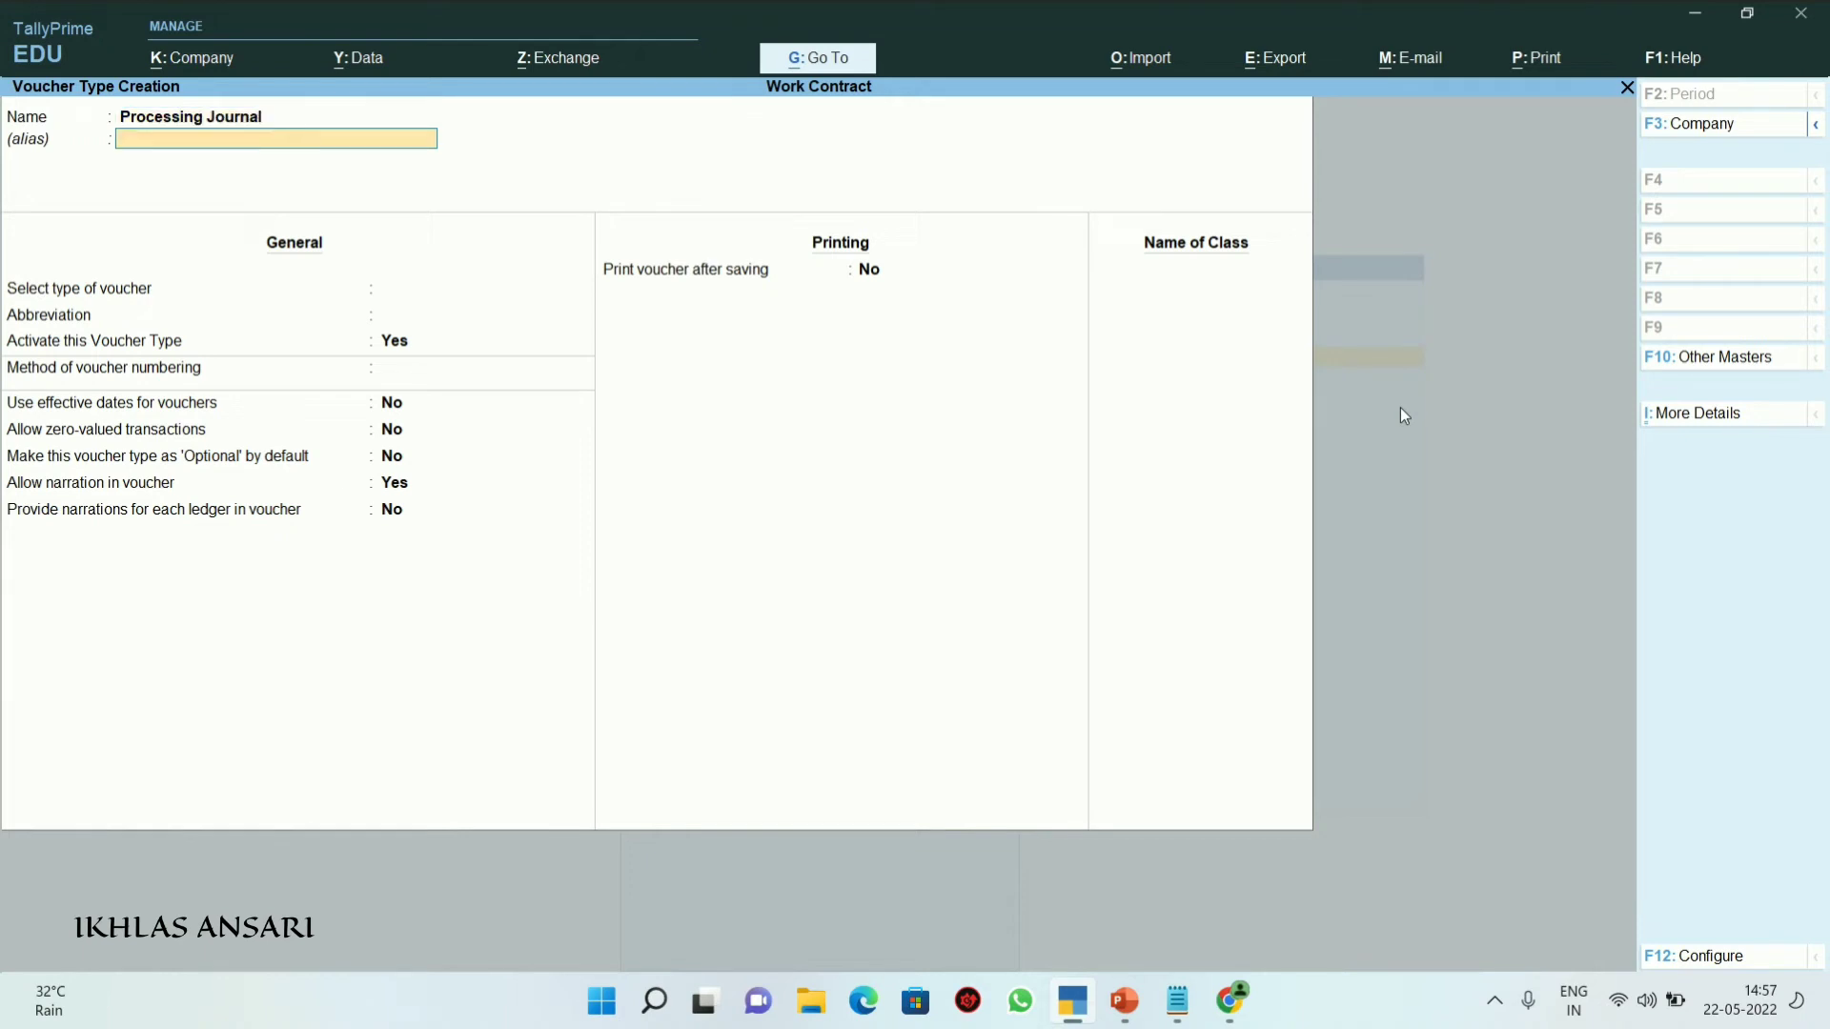
key("Return")
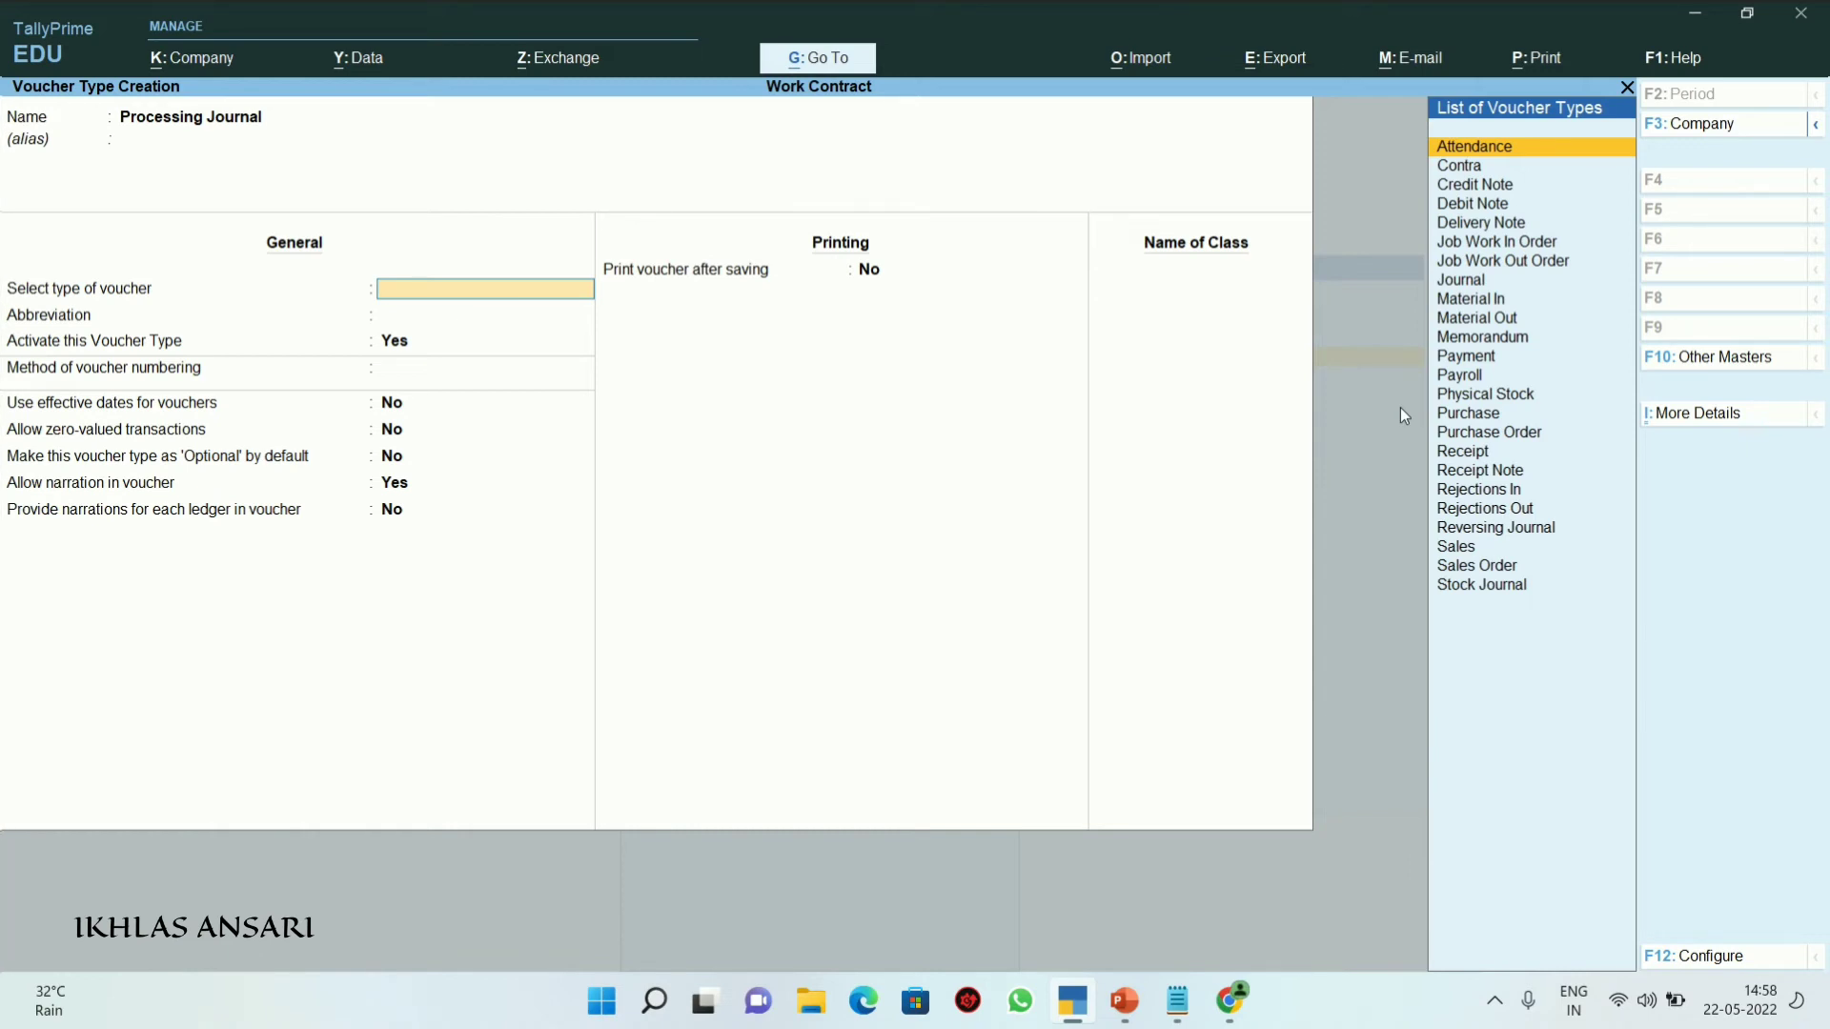
type("Stoc")
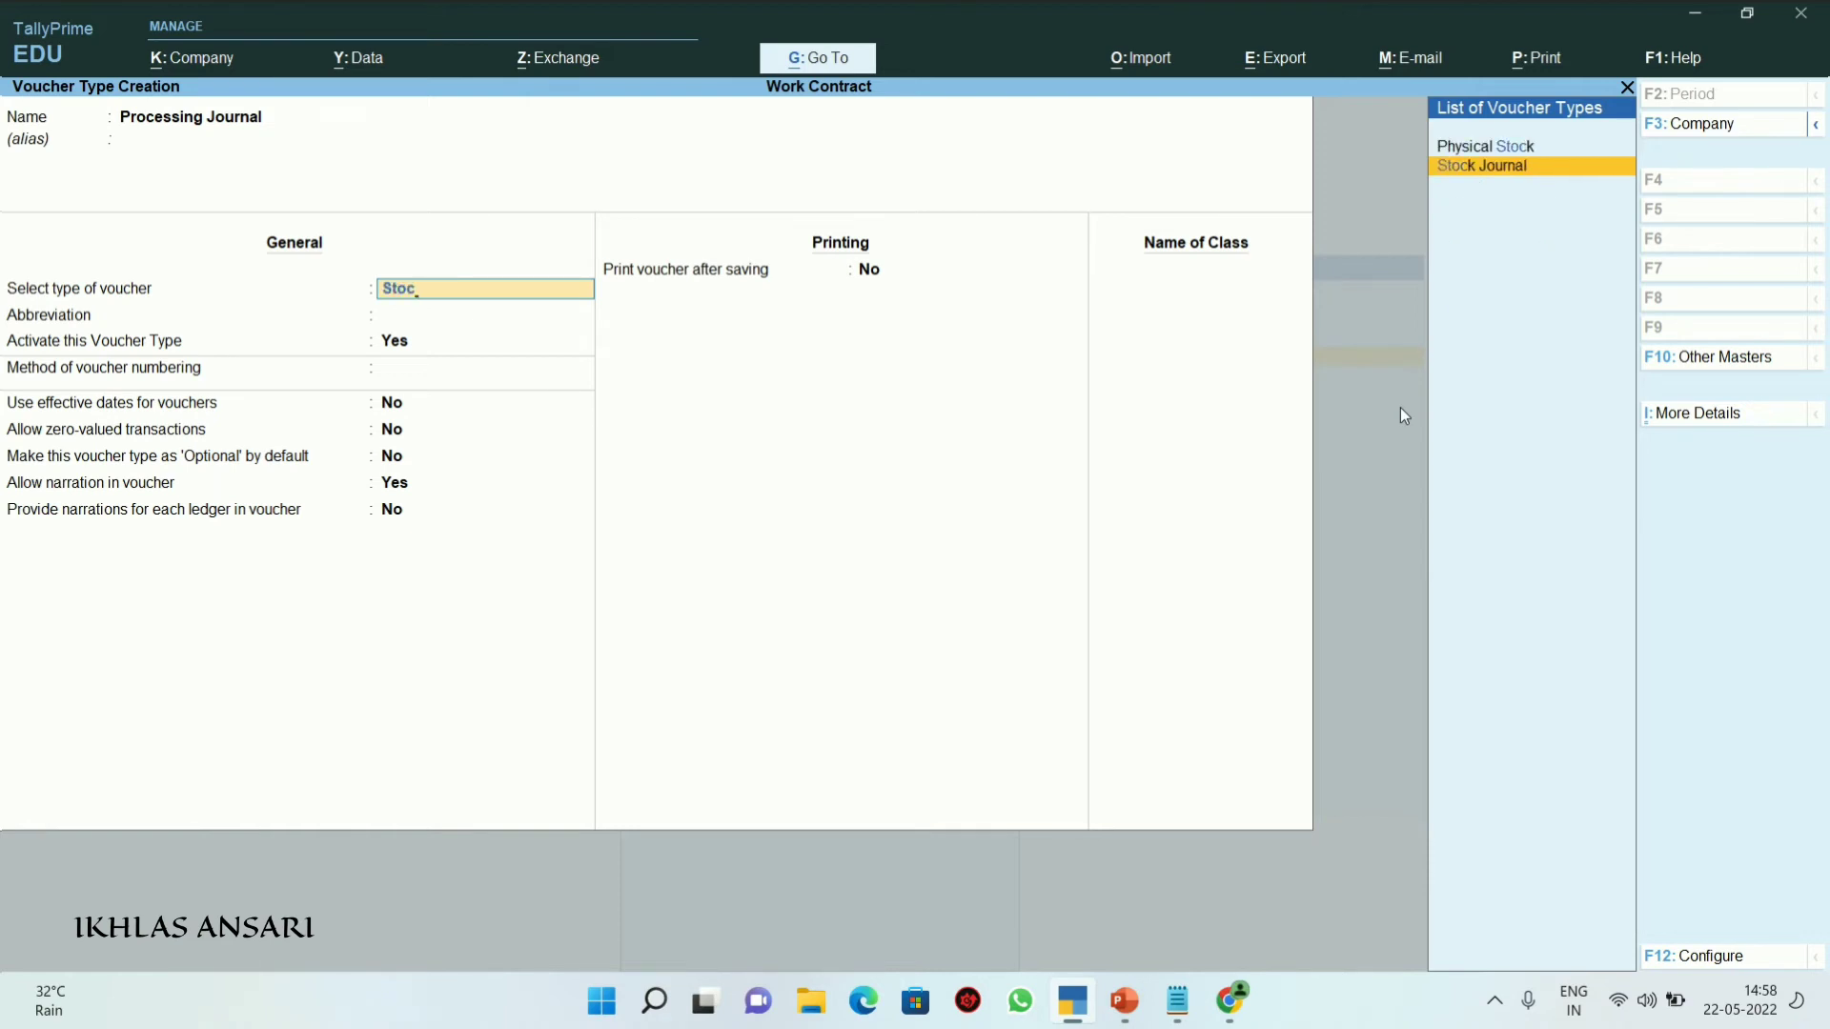
key("Return")
key("Return")
key("Return")
key("Return")
key("Return")
key("Return")
key("Return")
key("Return")
key("Return")
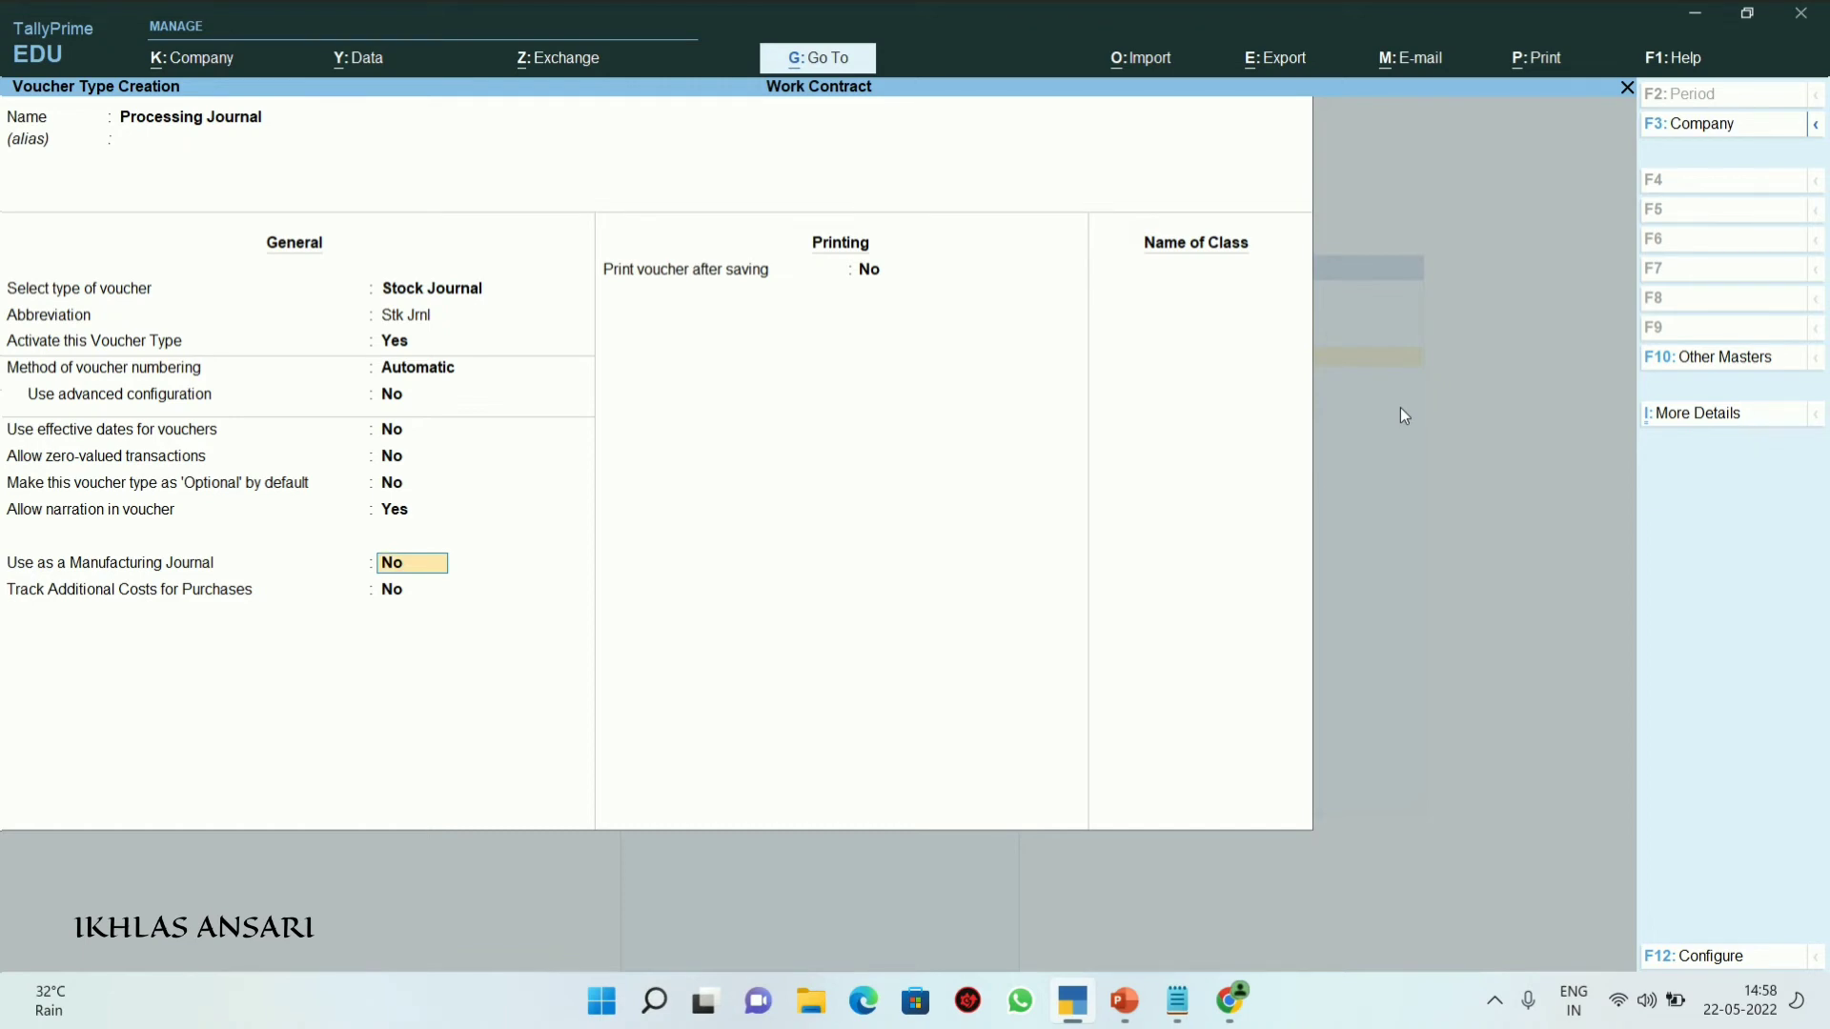
type("yes")
key("Return")
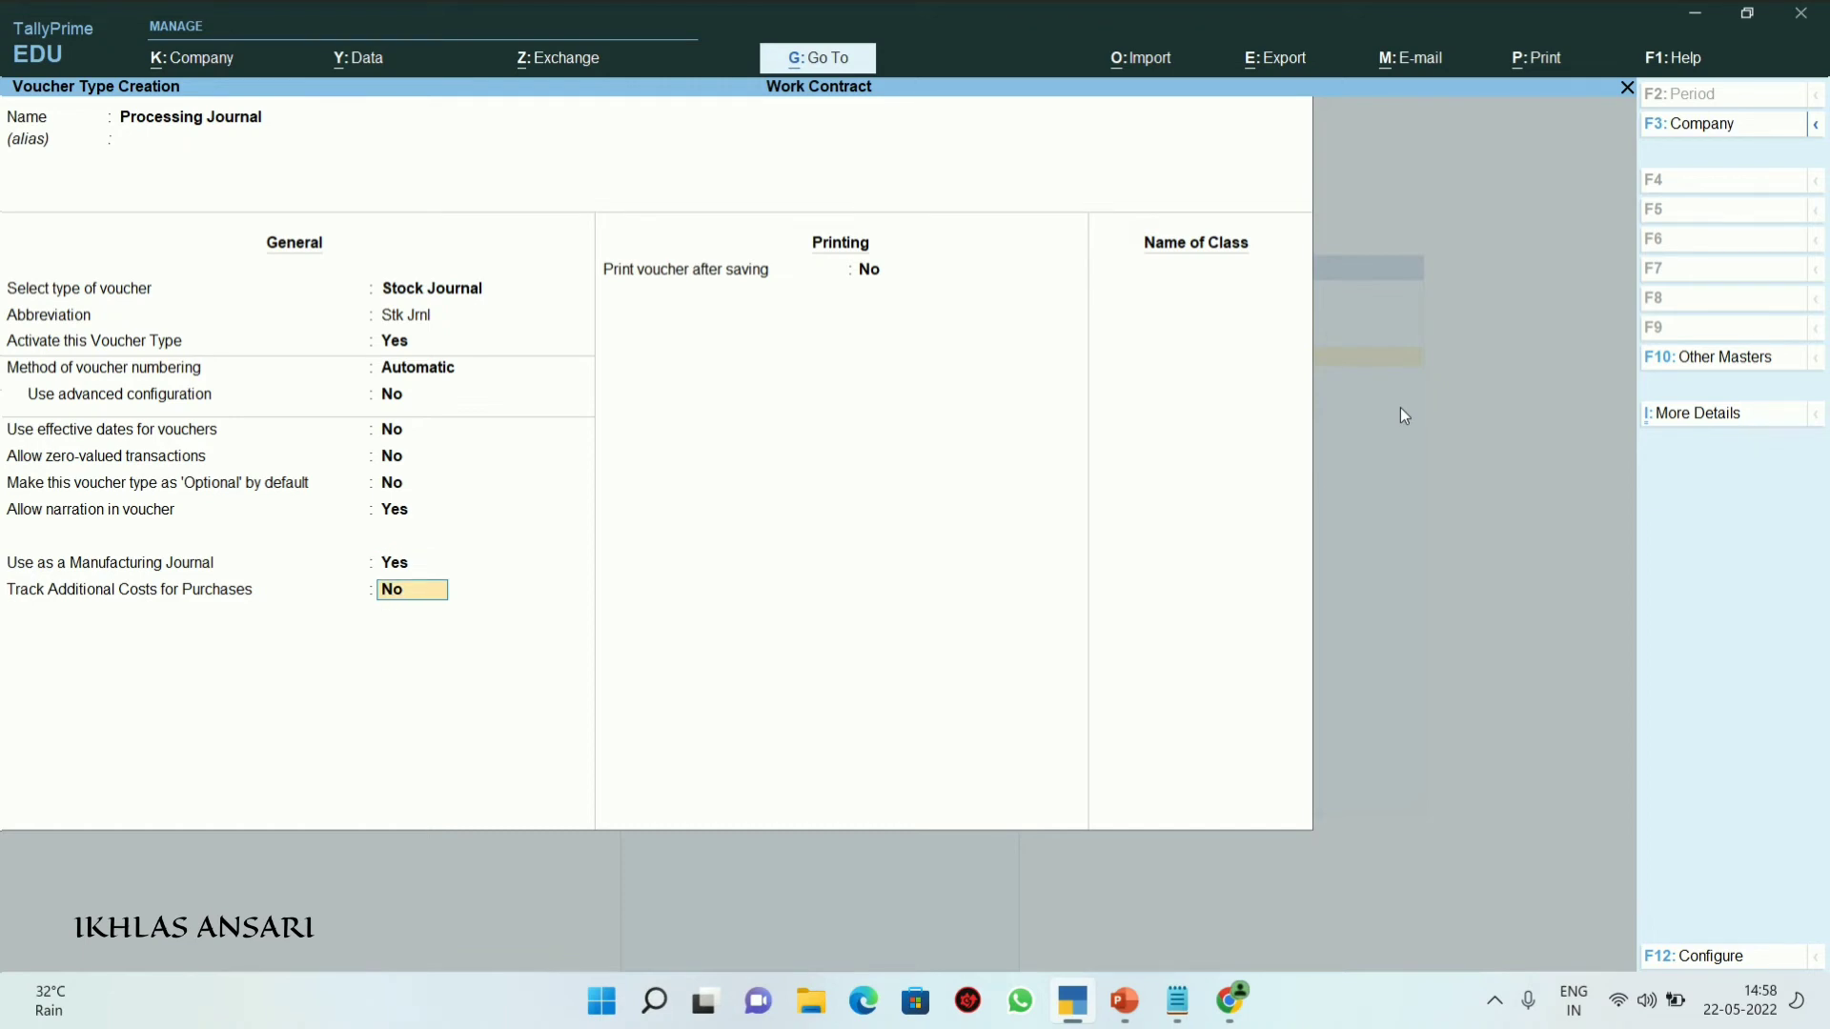
key("Return")
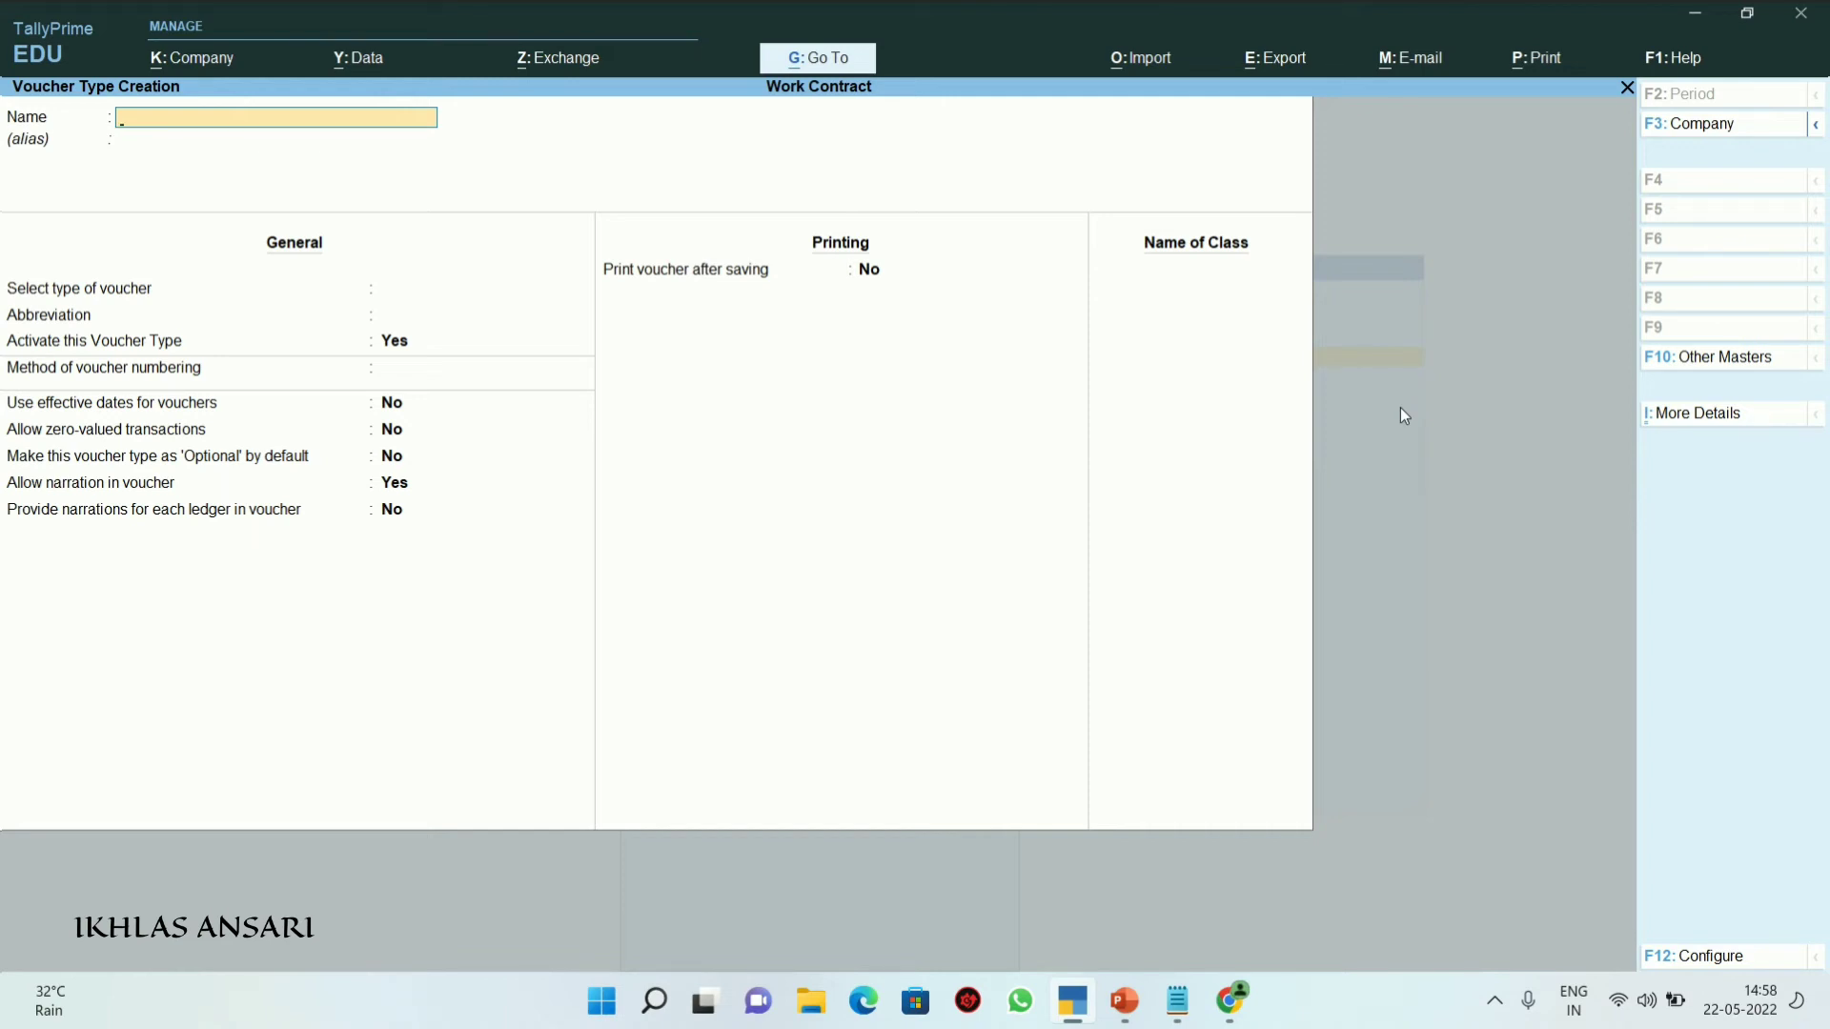
key("Escape")
key("Escape")
Open a new inventory voucher and change its voucher type to Processing Journal
key("Down")
key("Down")
key("Down")
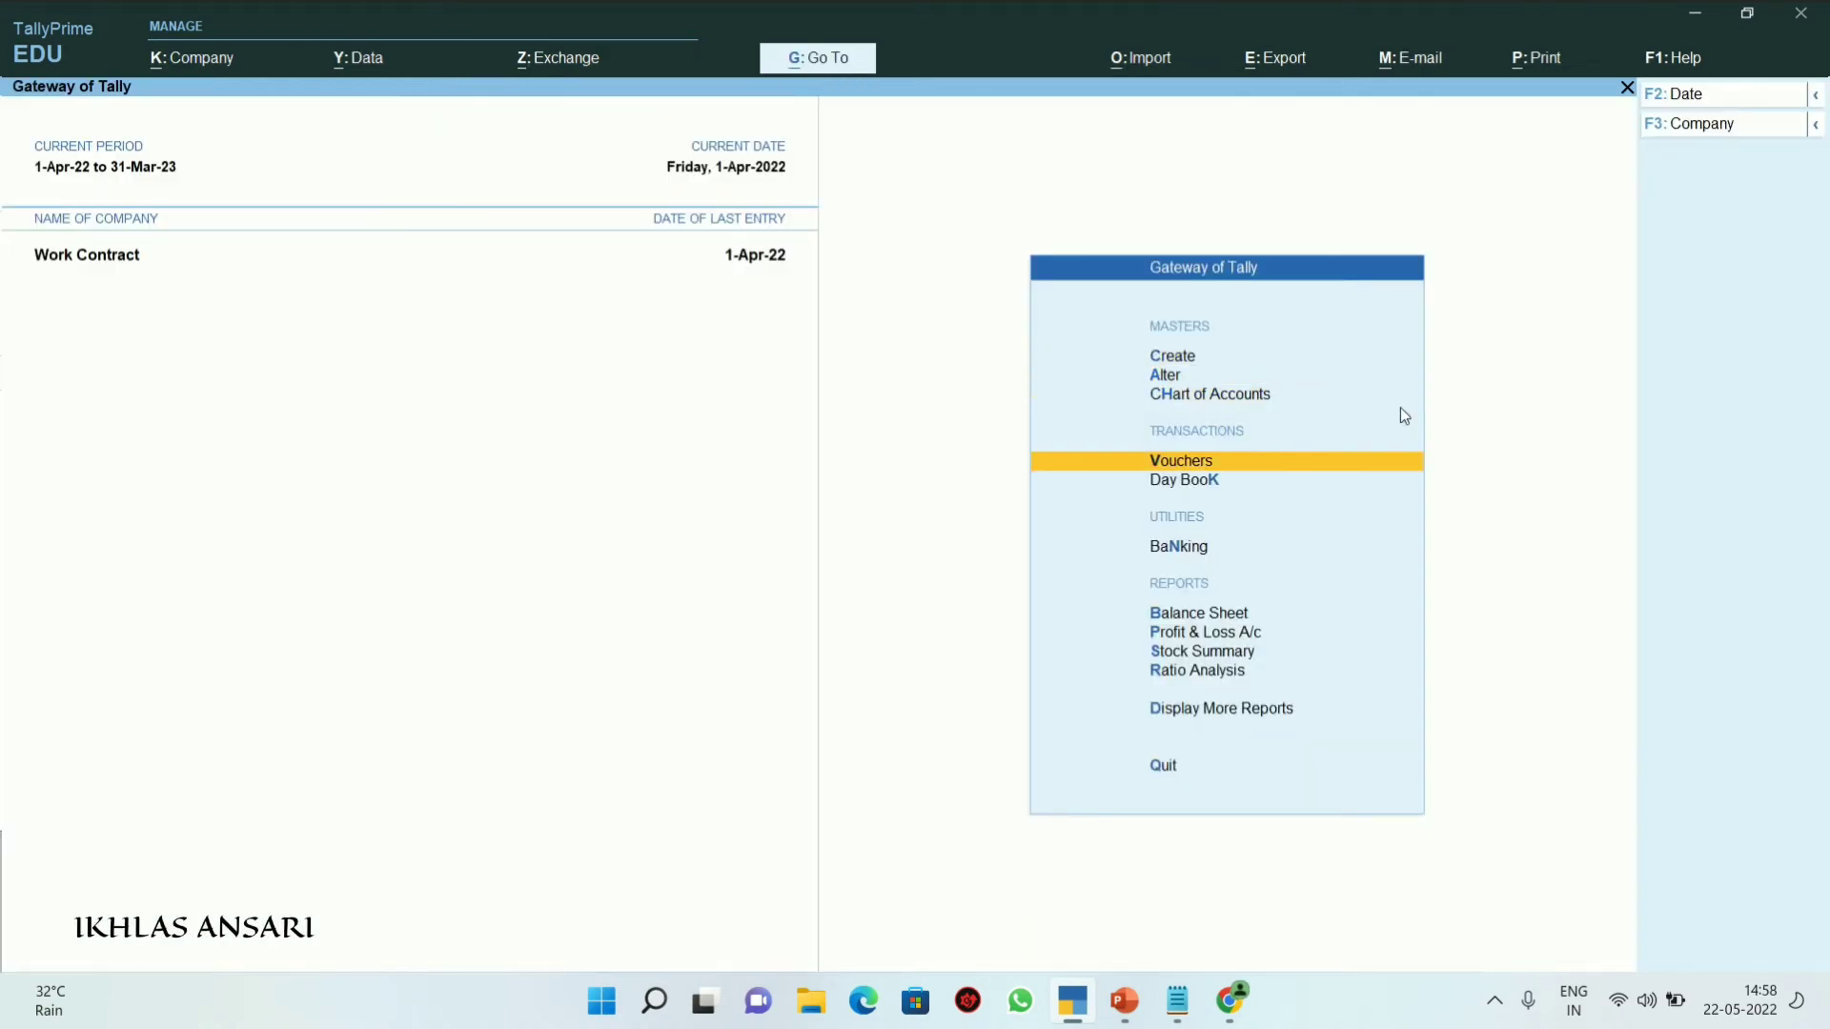
key("Return")
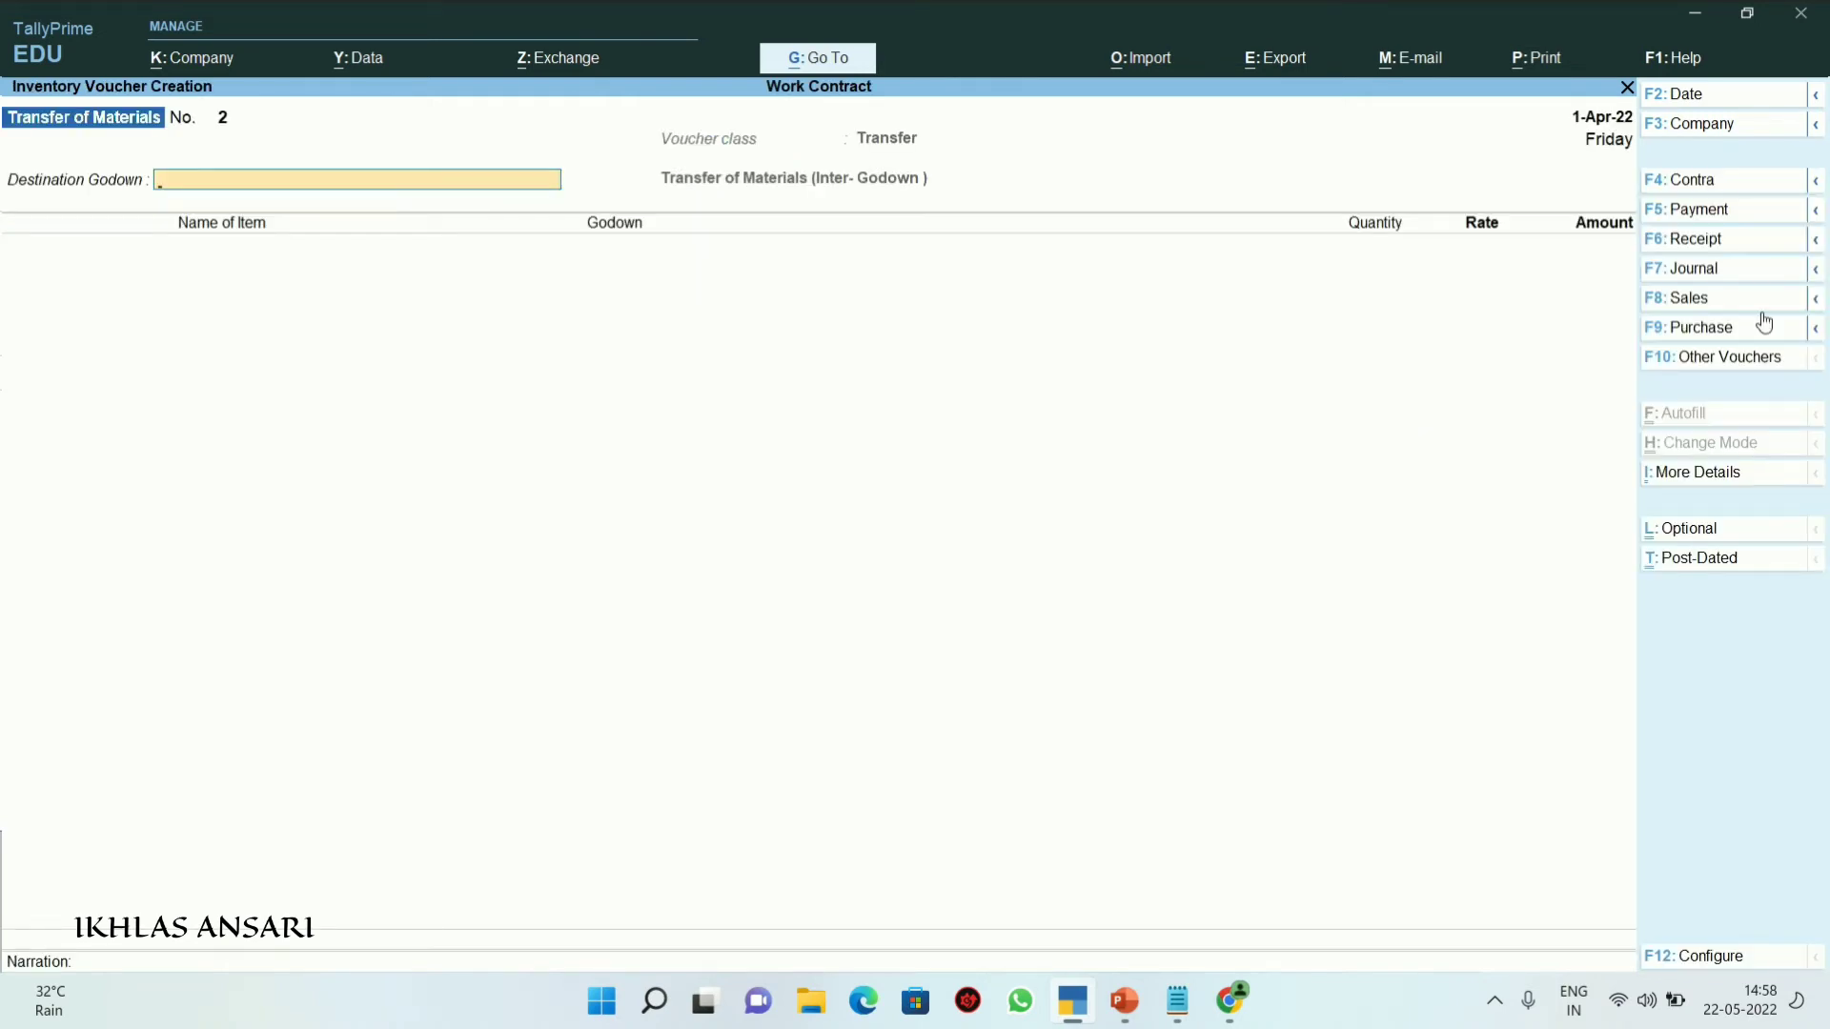
key("alt")
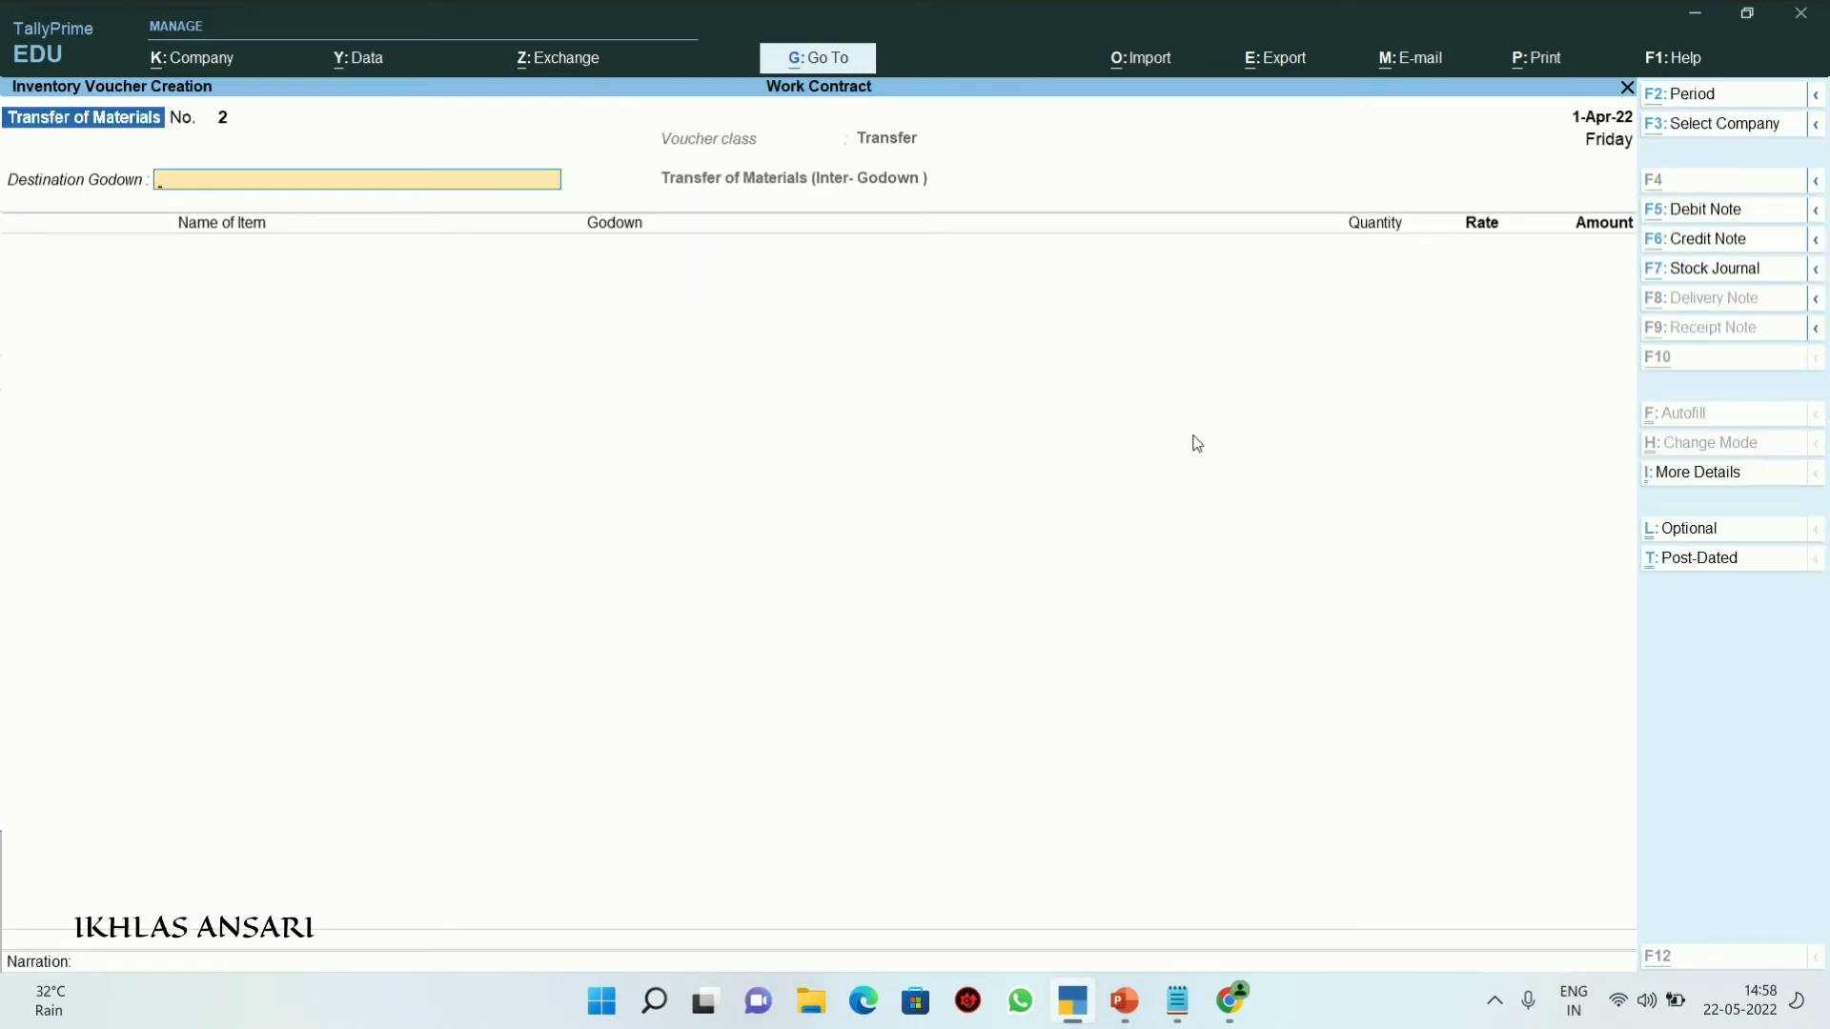
key("alt+F7")
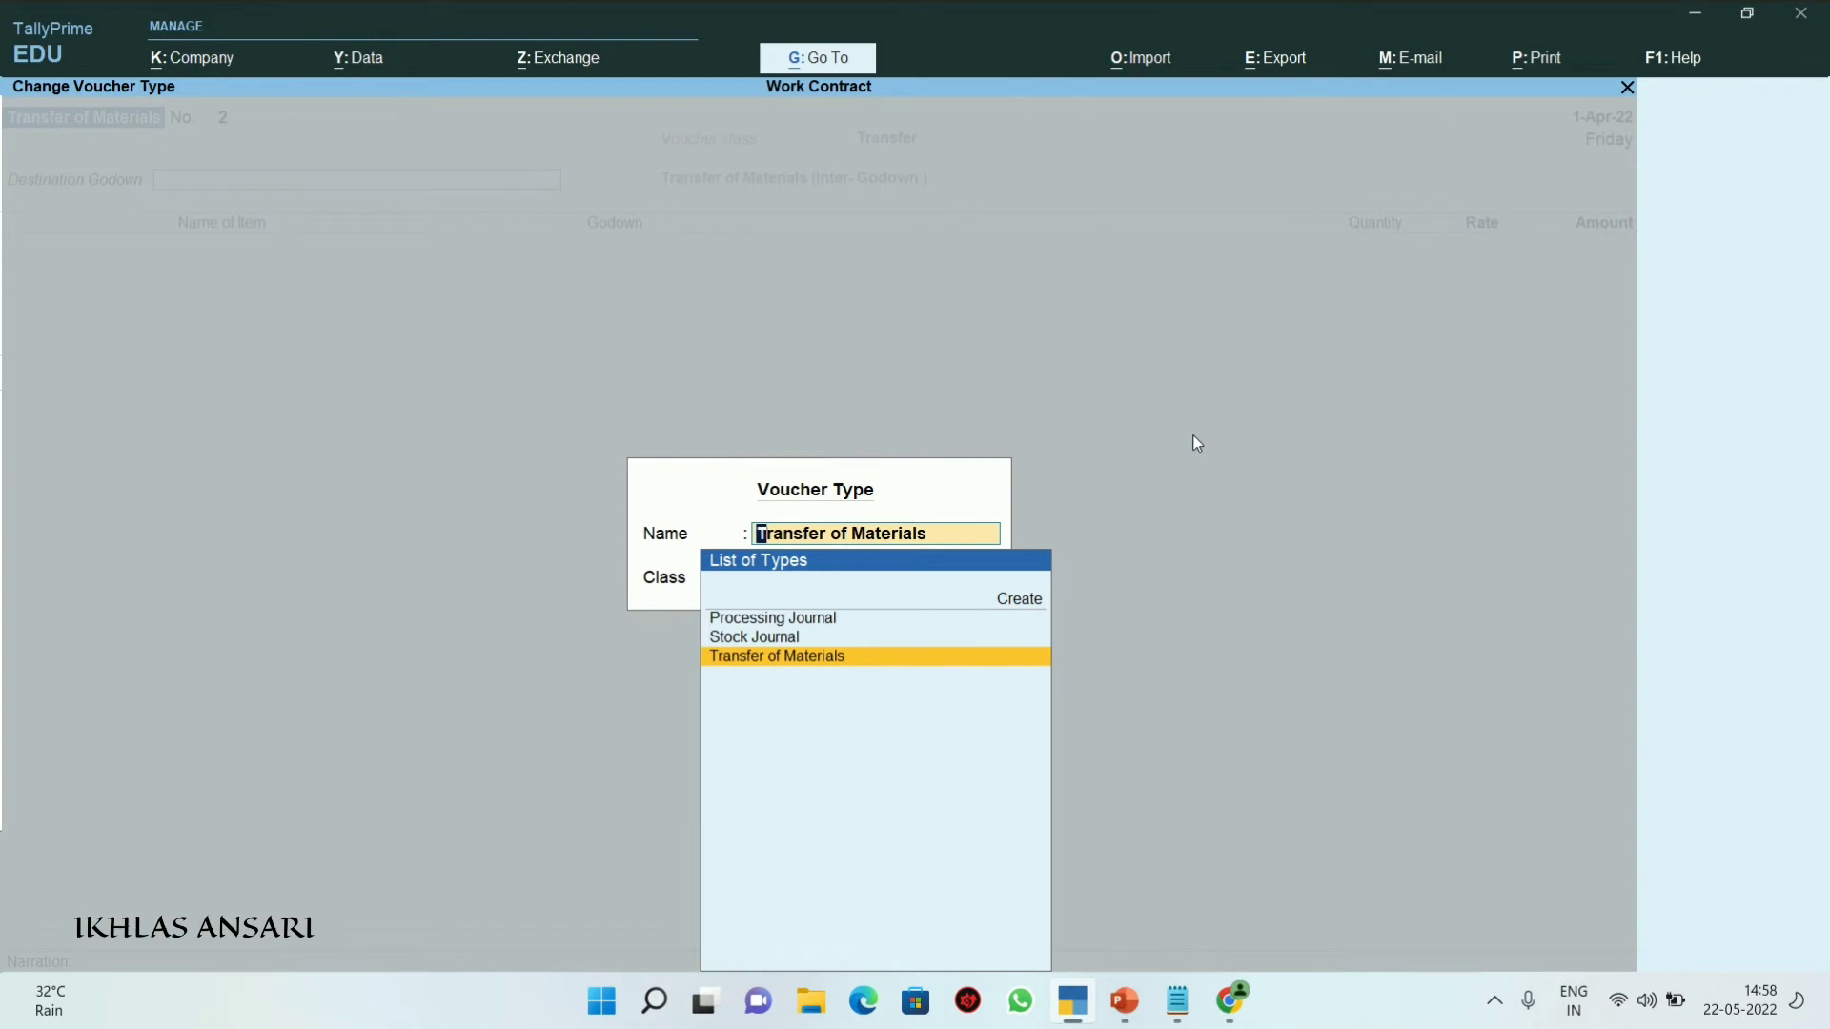
key("Up")
key("Up")
key("Up")
key("Down")
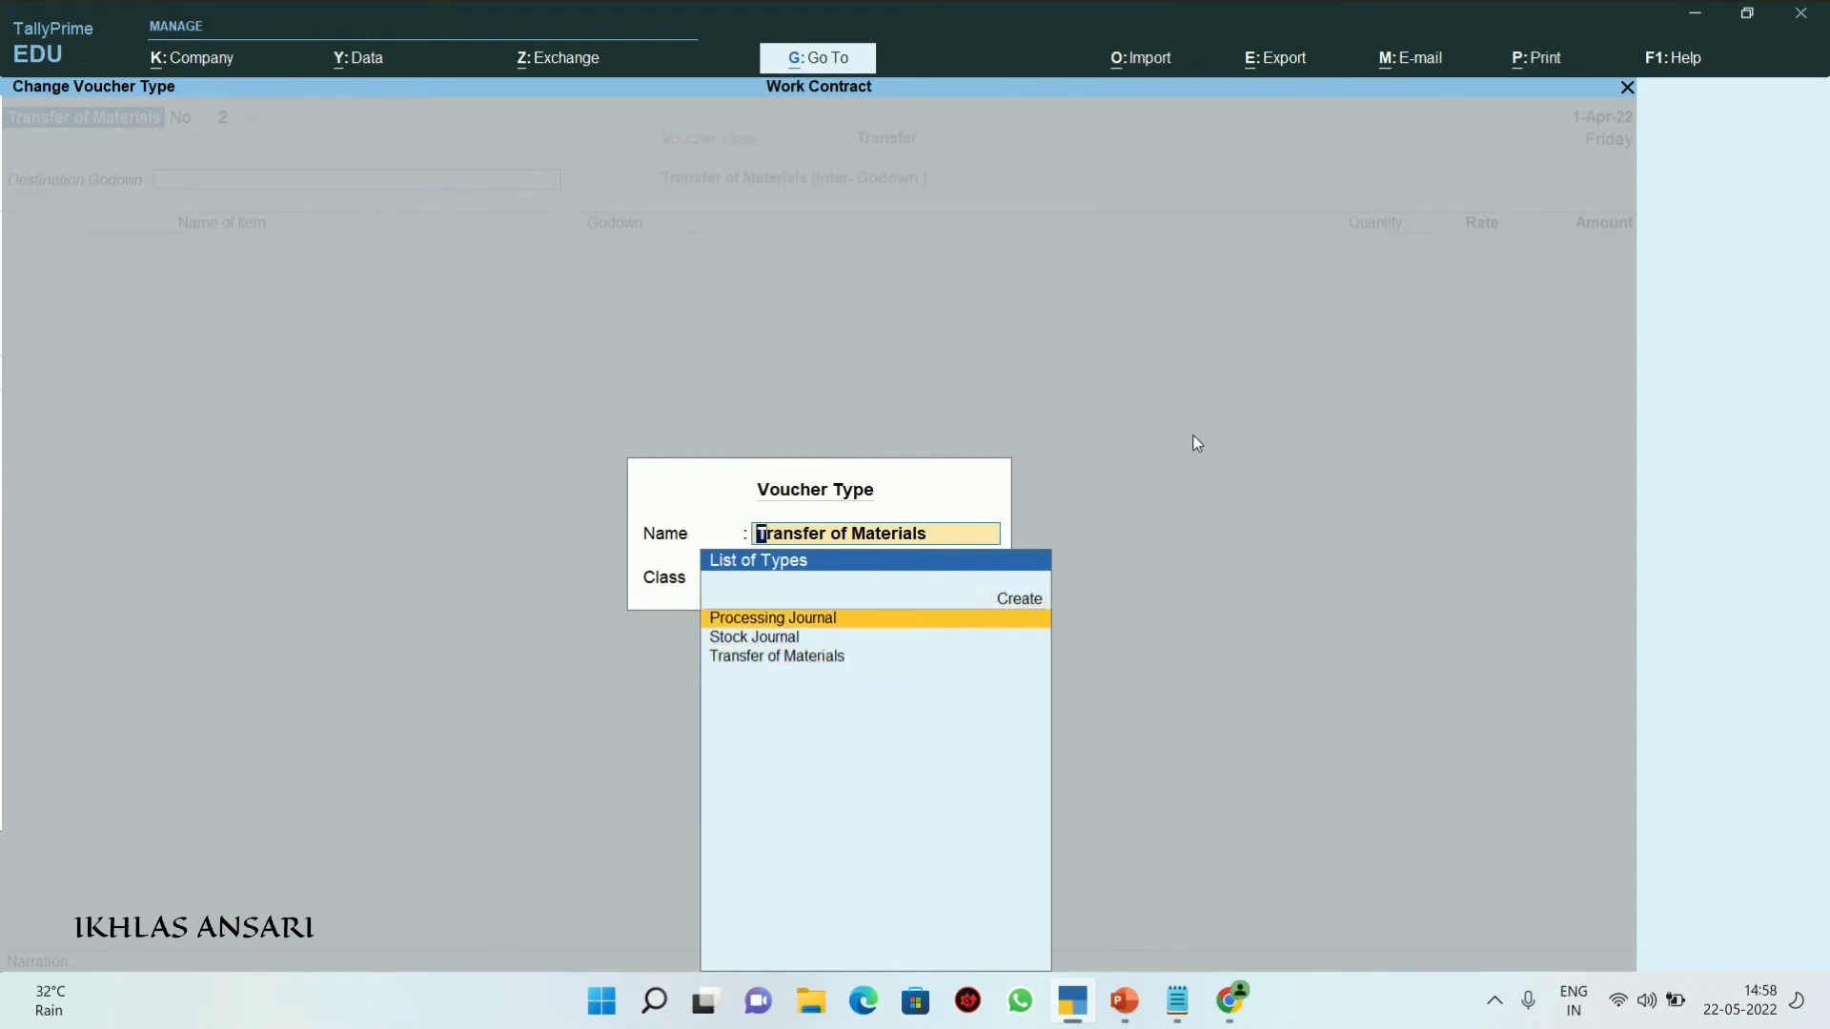
key("Return")
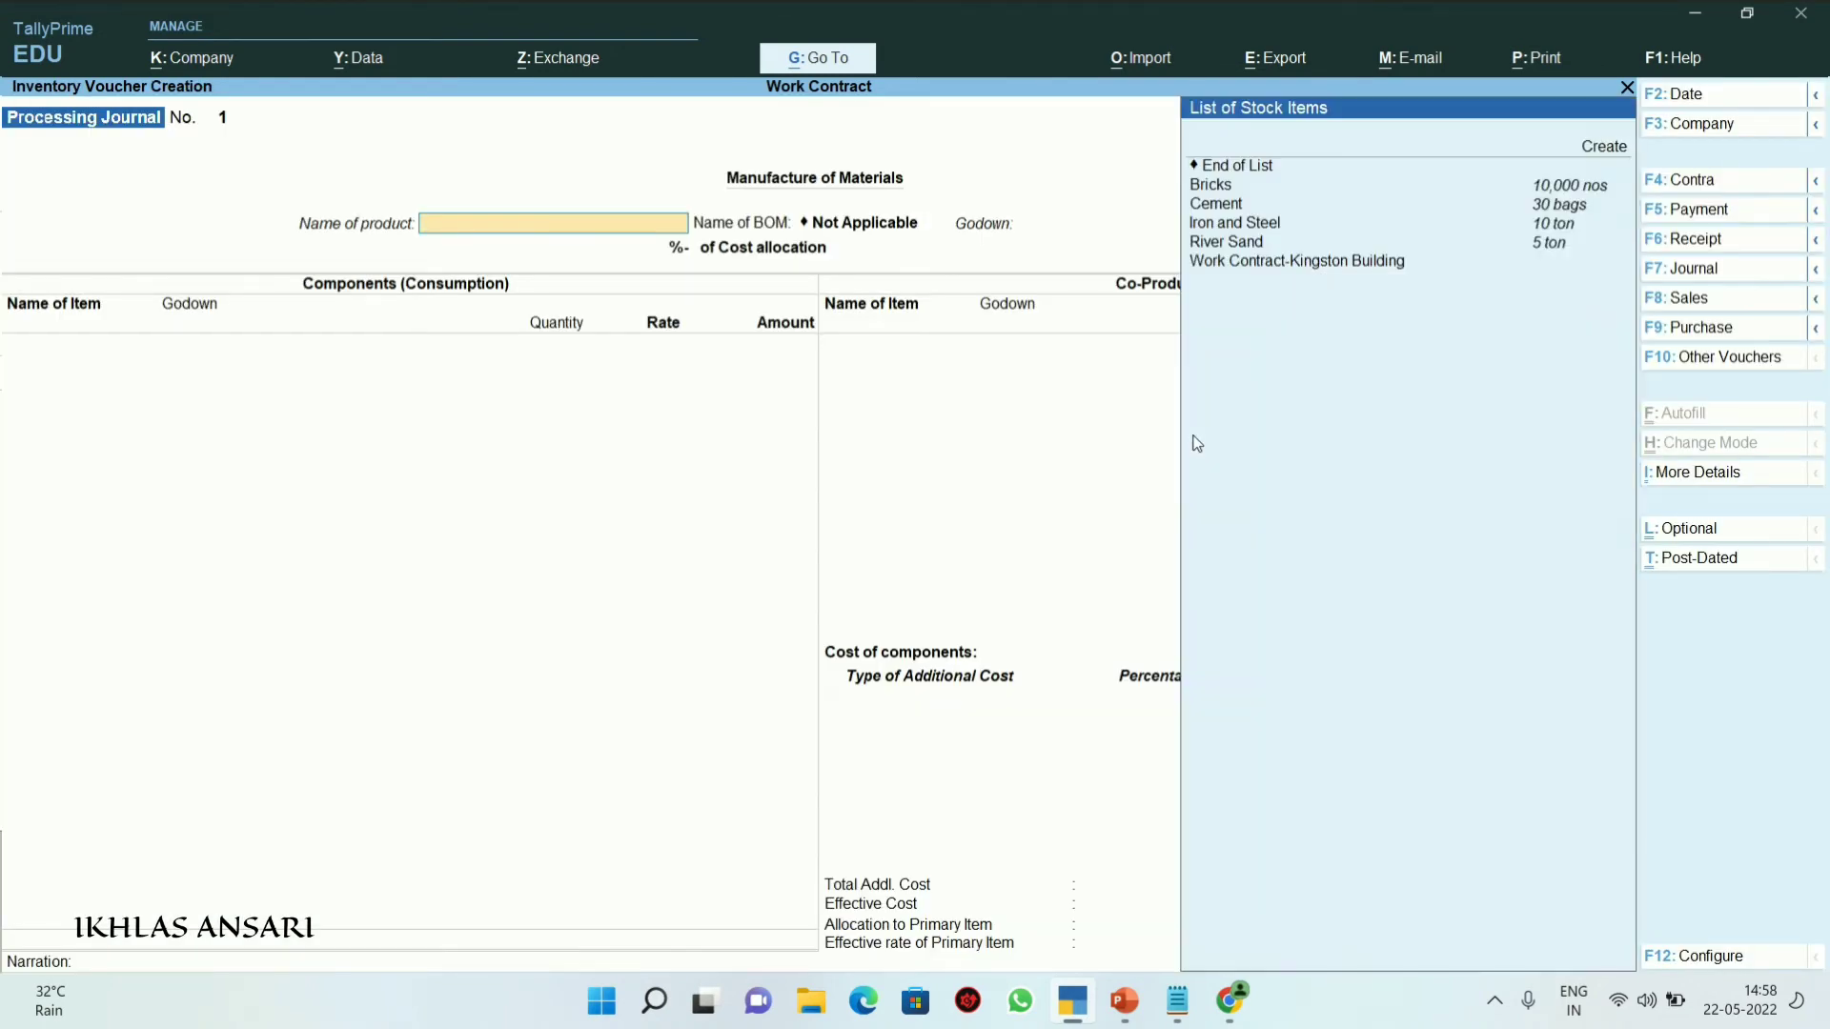
Set the product to Work Contract-Kingston Building, godown Kingston School Site, quantity 1 nos
key("Up")
key("Up")
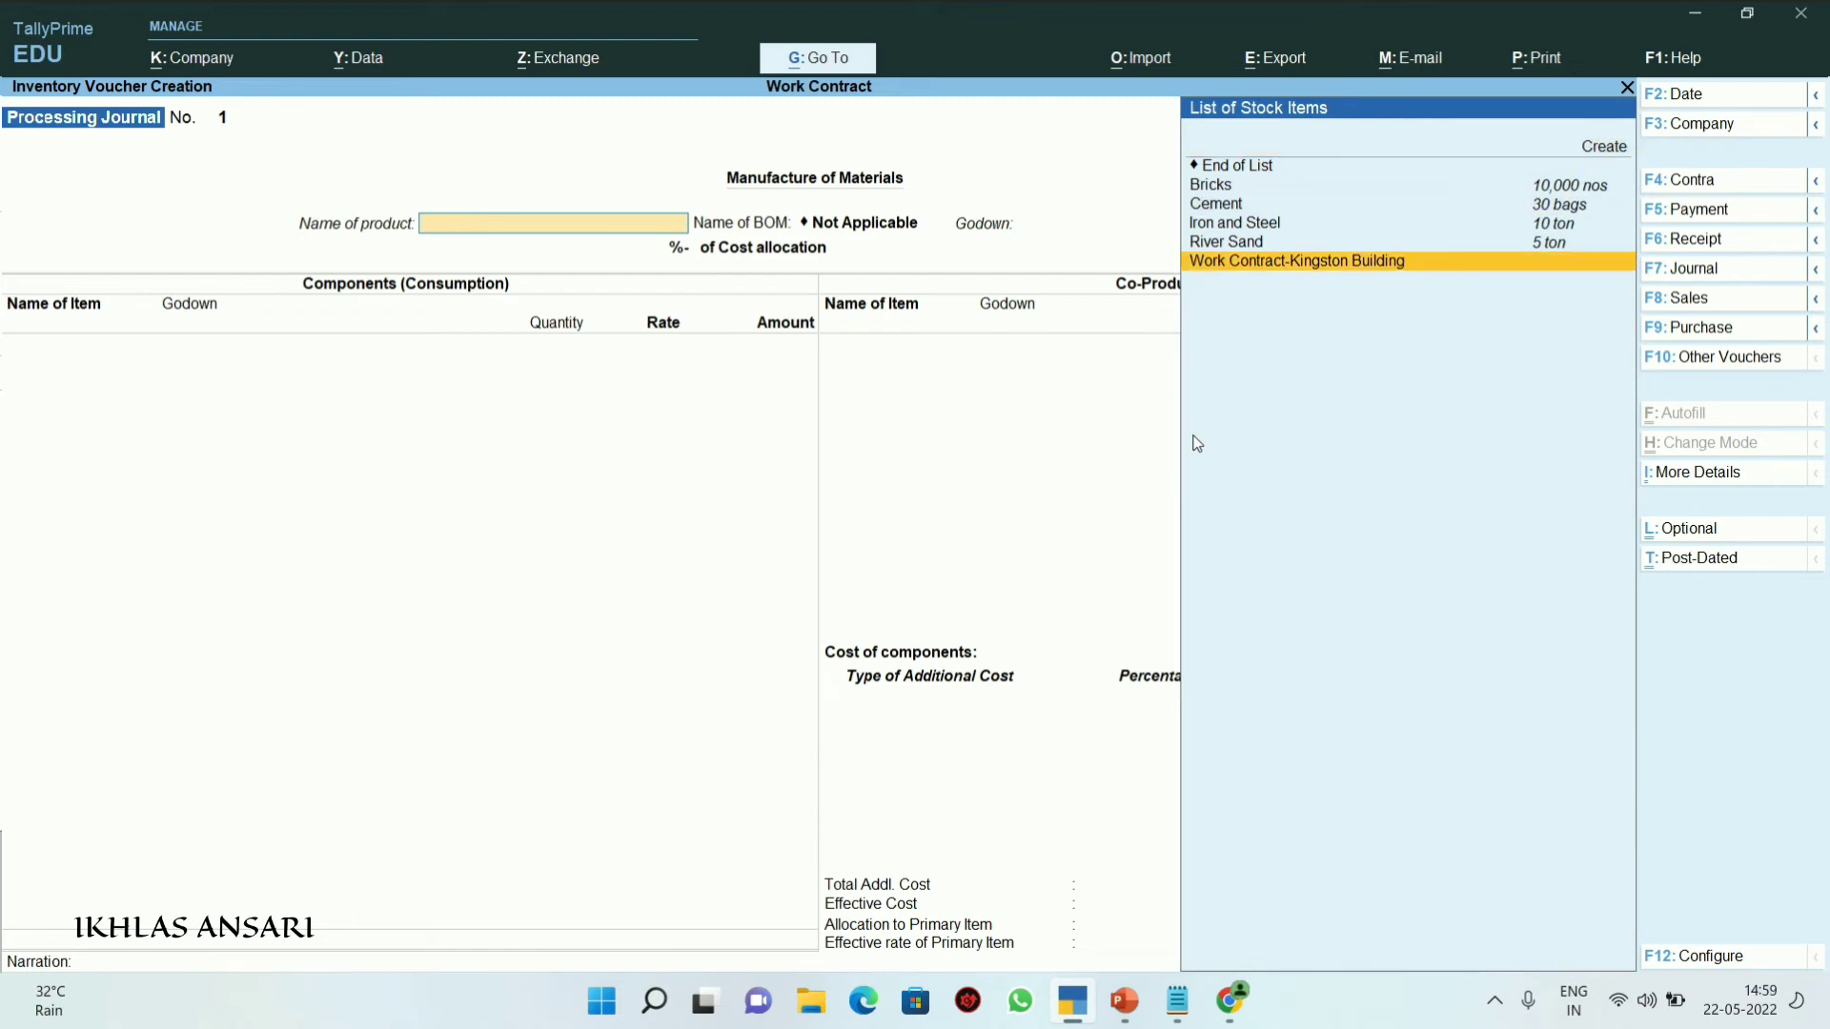
key("Return")
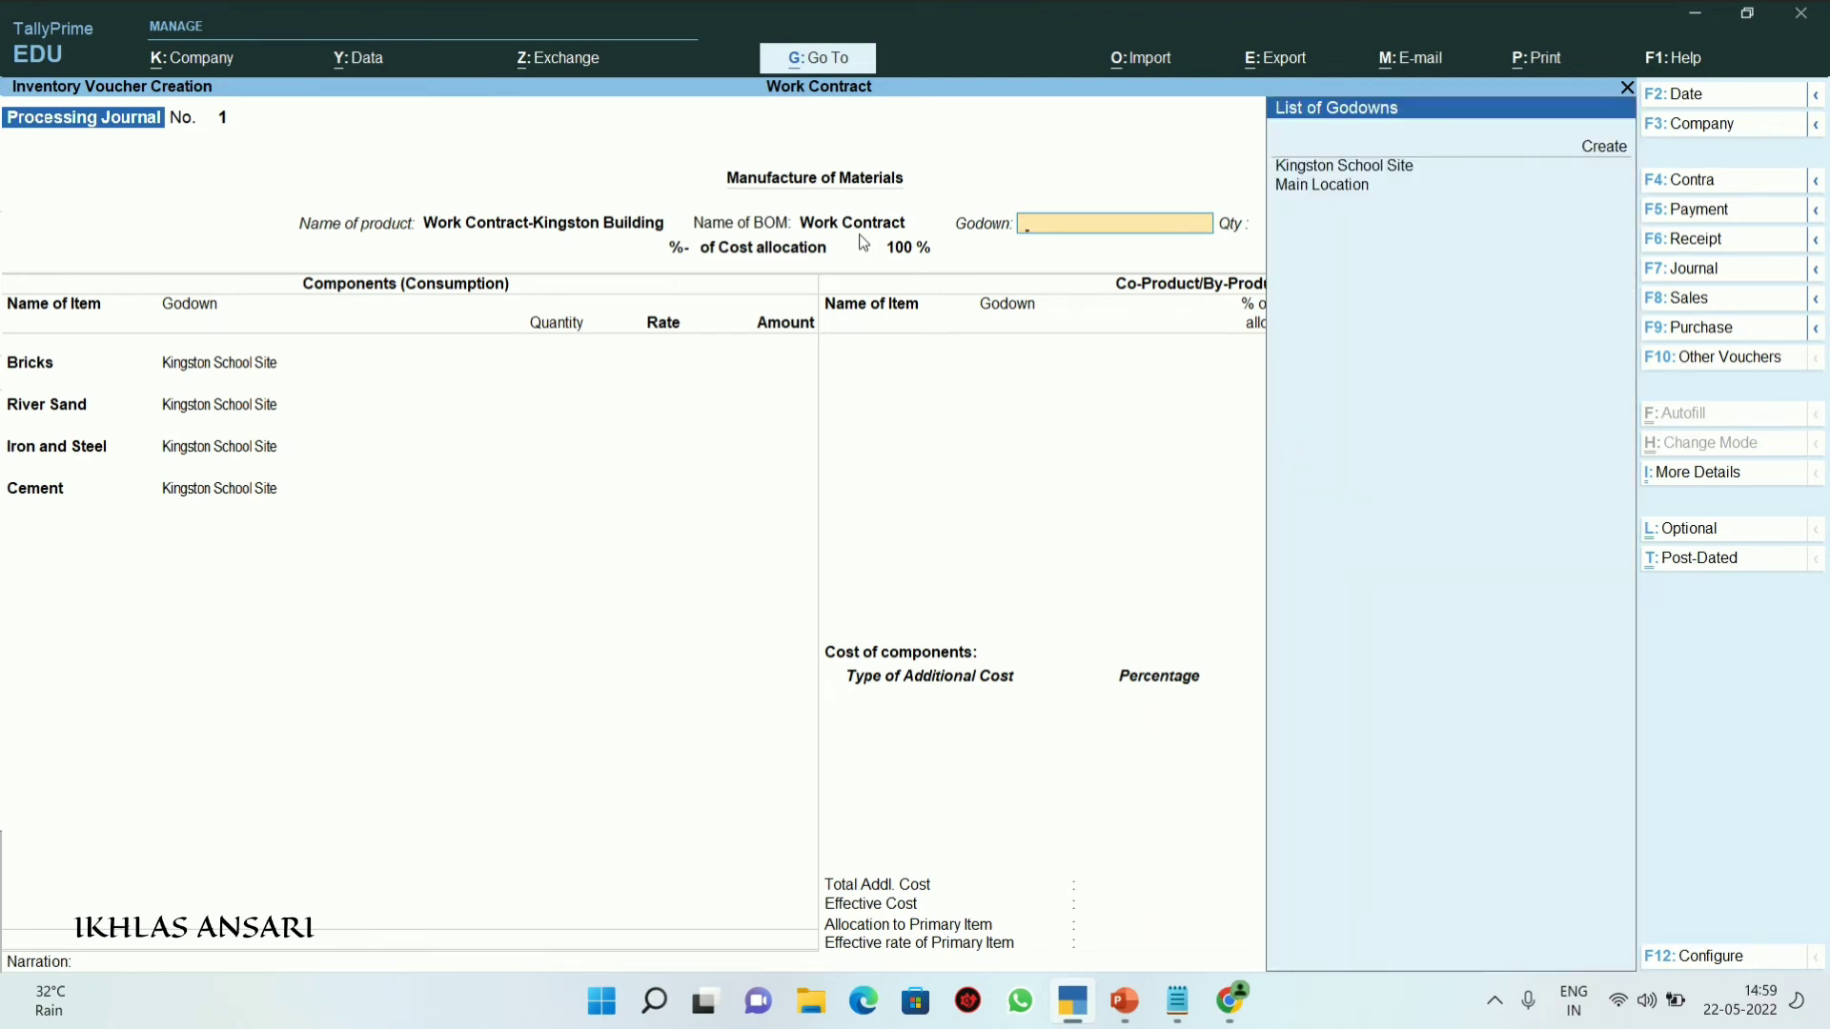
key("Return")
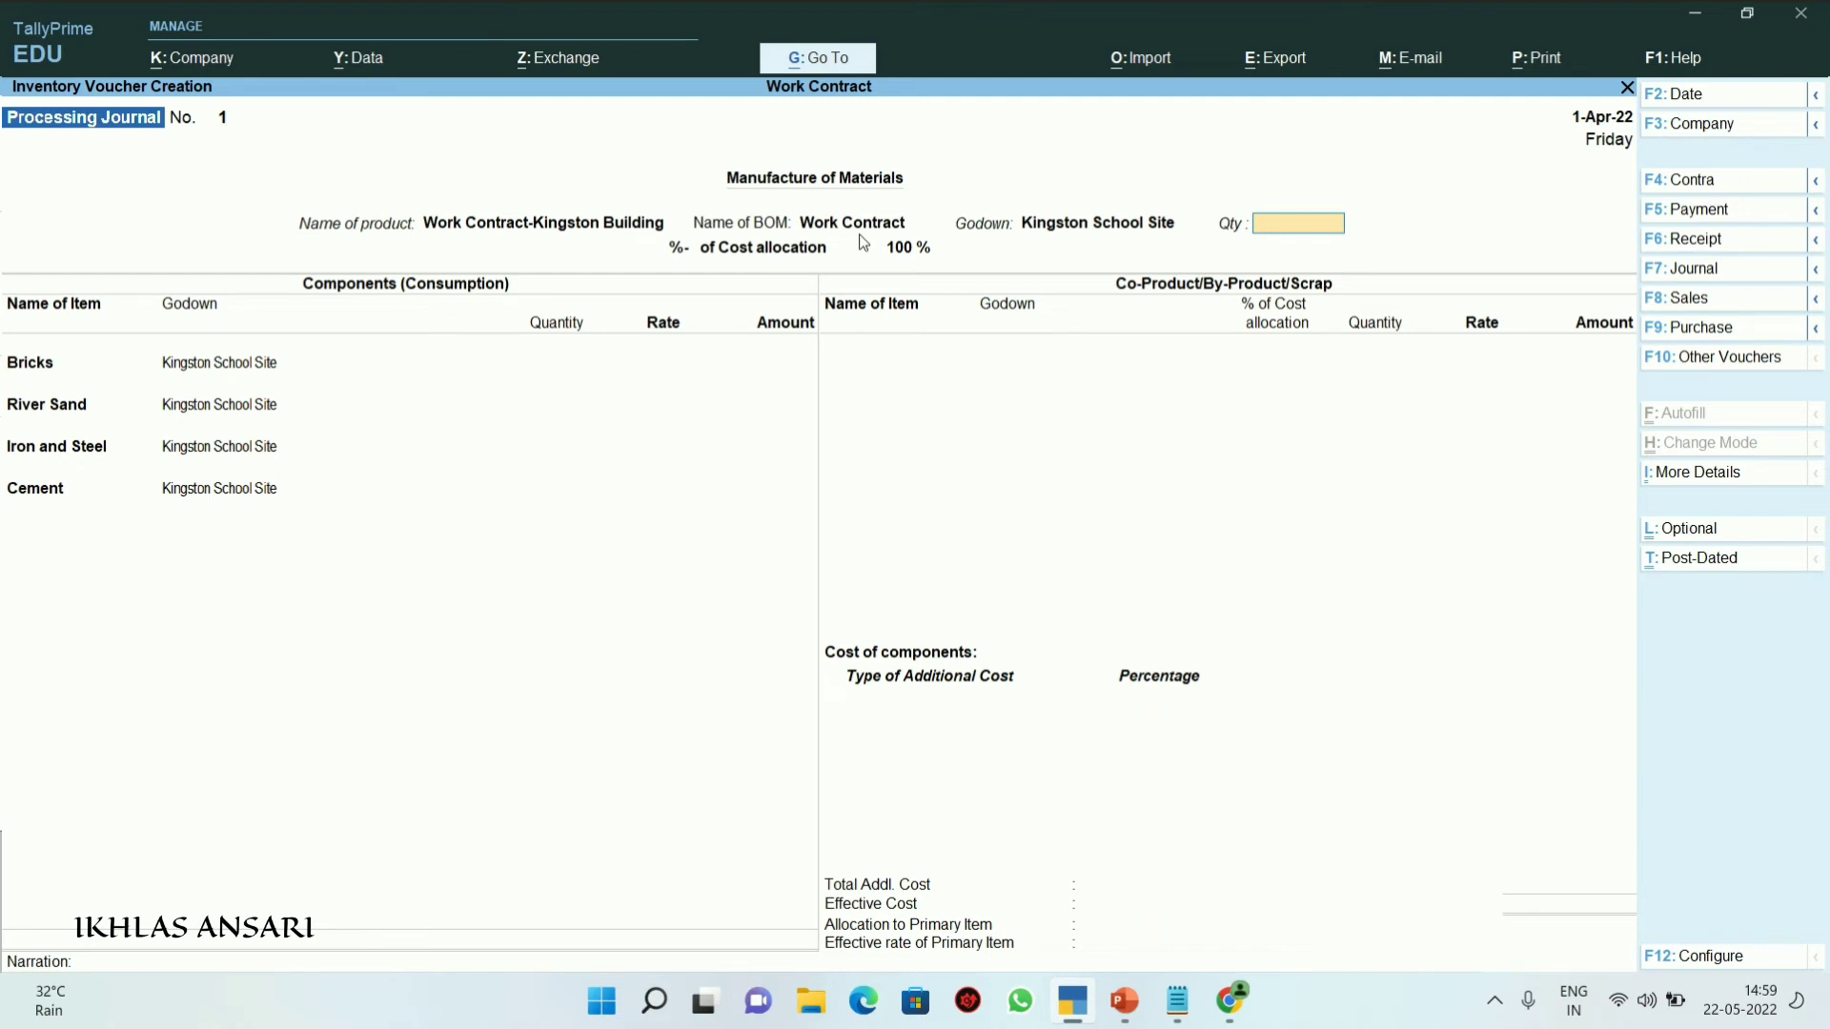
type("1")
key("Return")
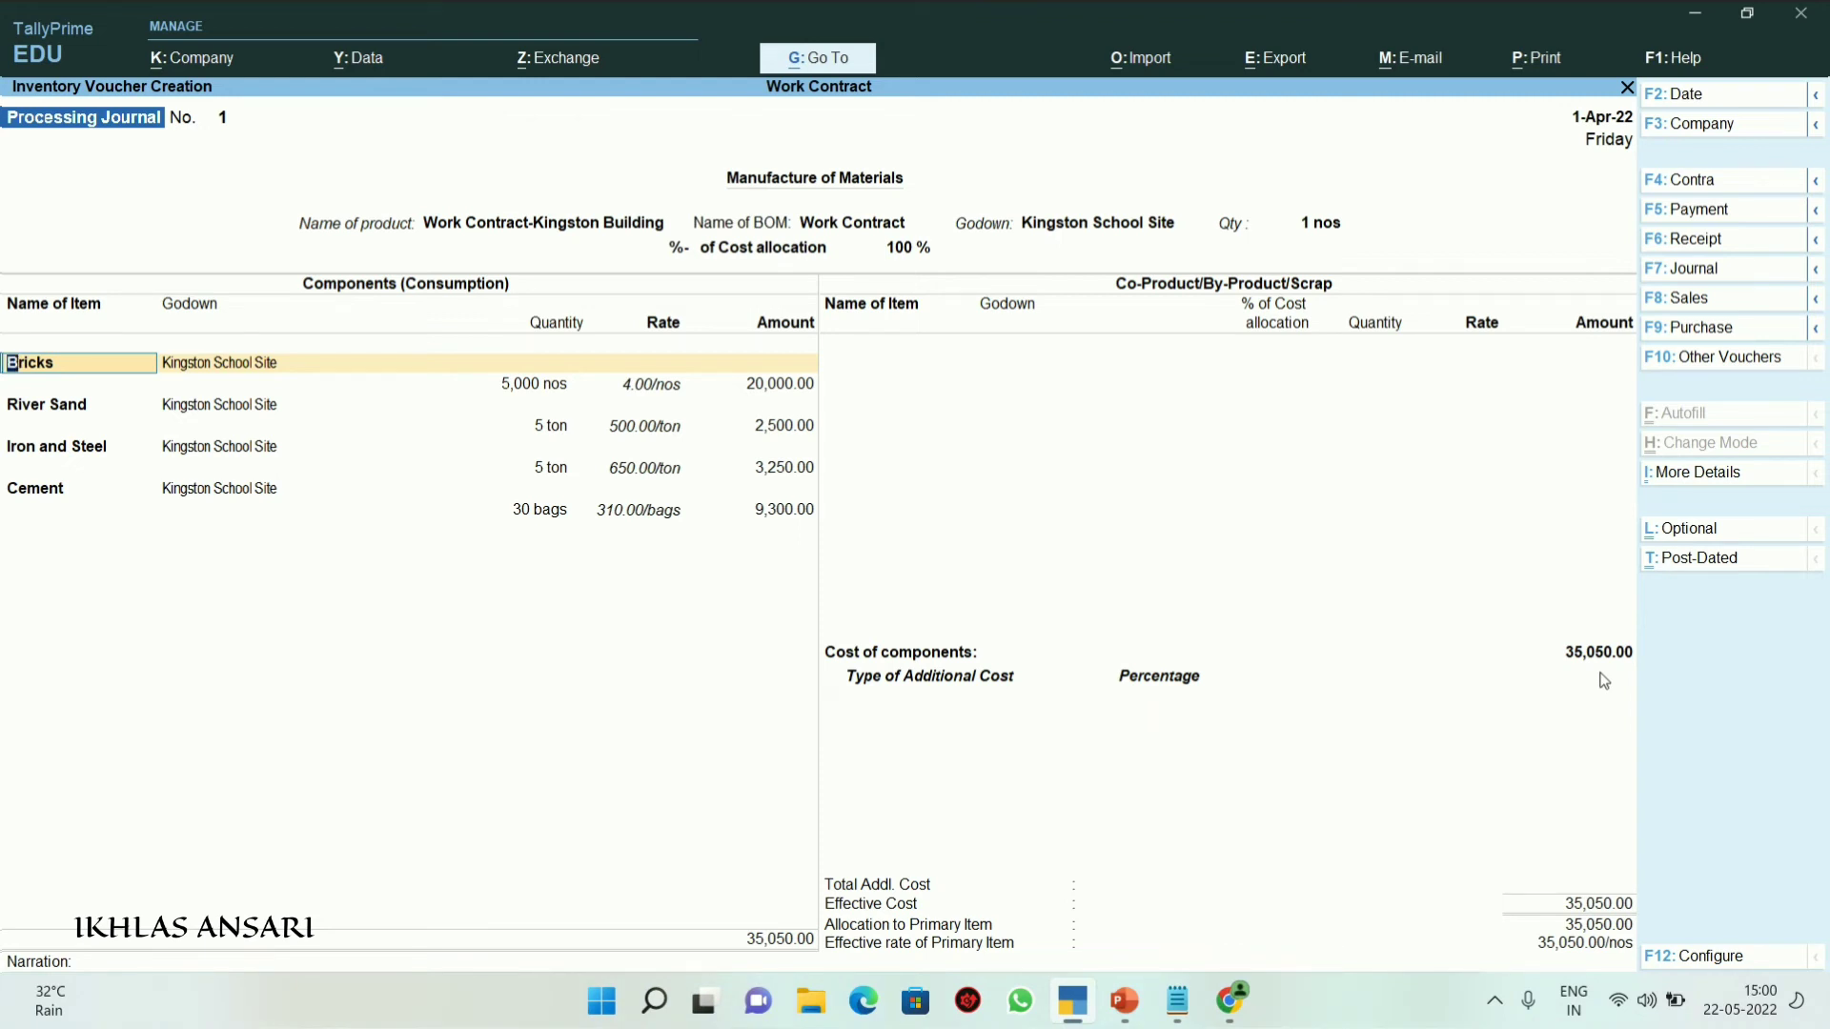
Add Labour Charges of 25,000 as an additional cost on the voucher
key("Return")
key("Return")
key("Return")
key("Return")
key("Return")
key("Return")
key("Return")
key("Return")
key("Return")
key("Return")
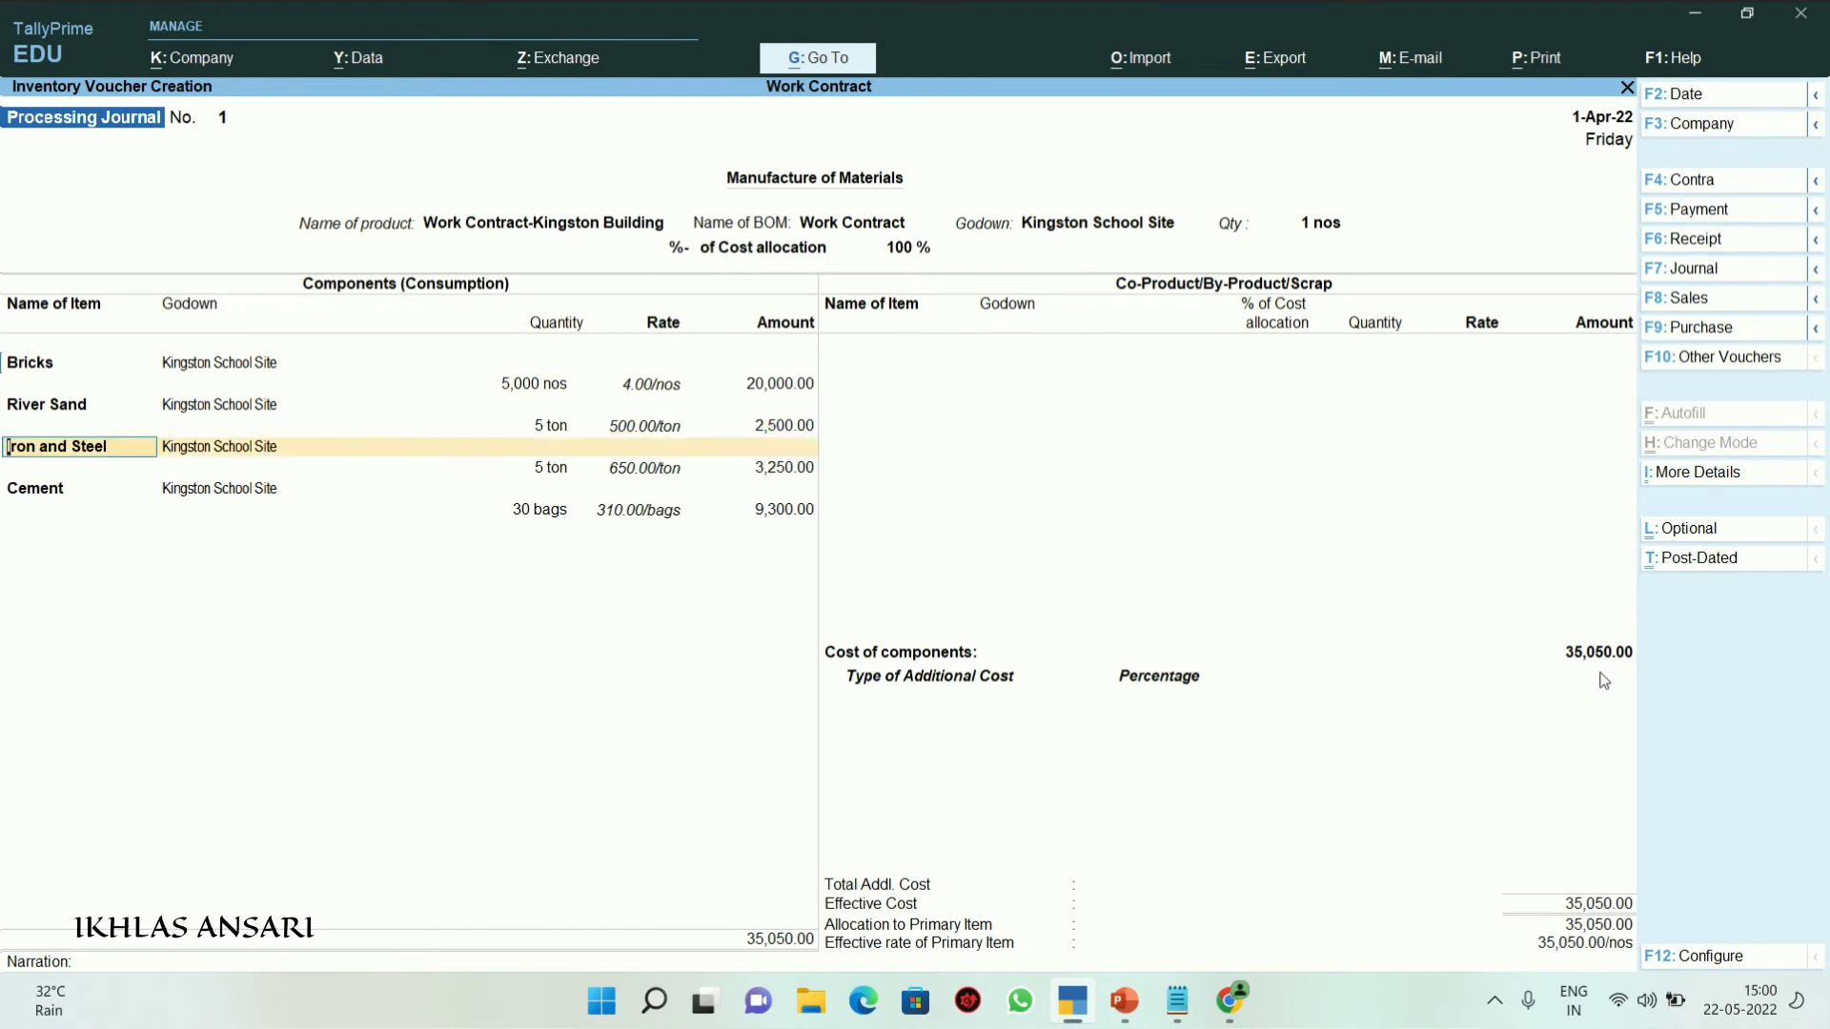
key("Return")
key("Return")
key("Return")
key("Return")
key("Return")
key("Return")
key("Return")
key("Return")
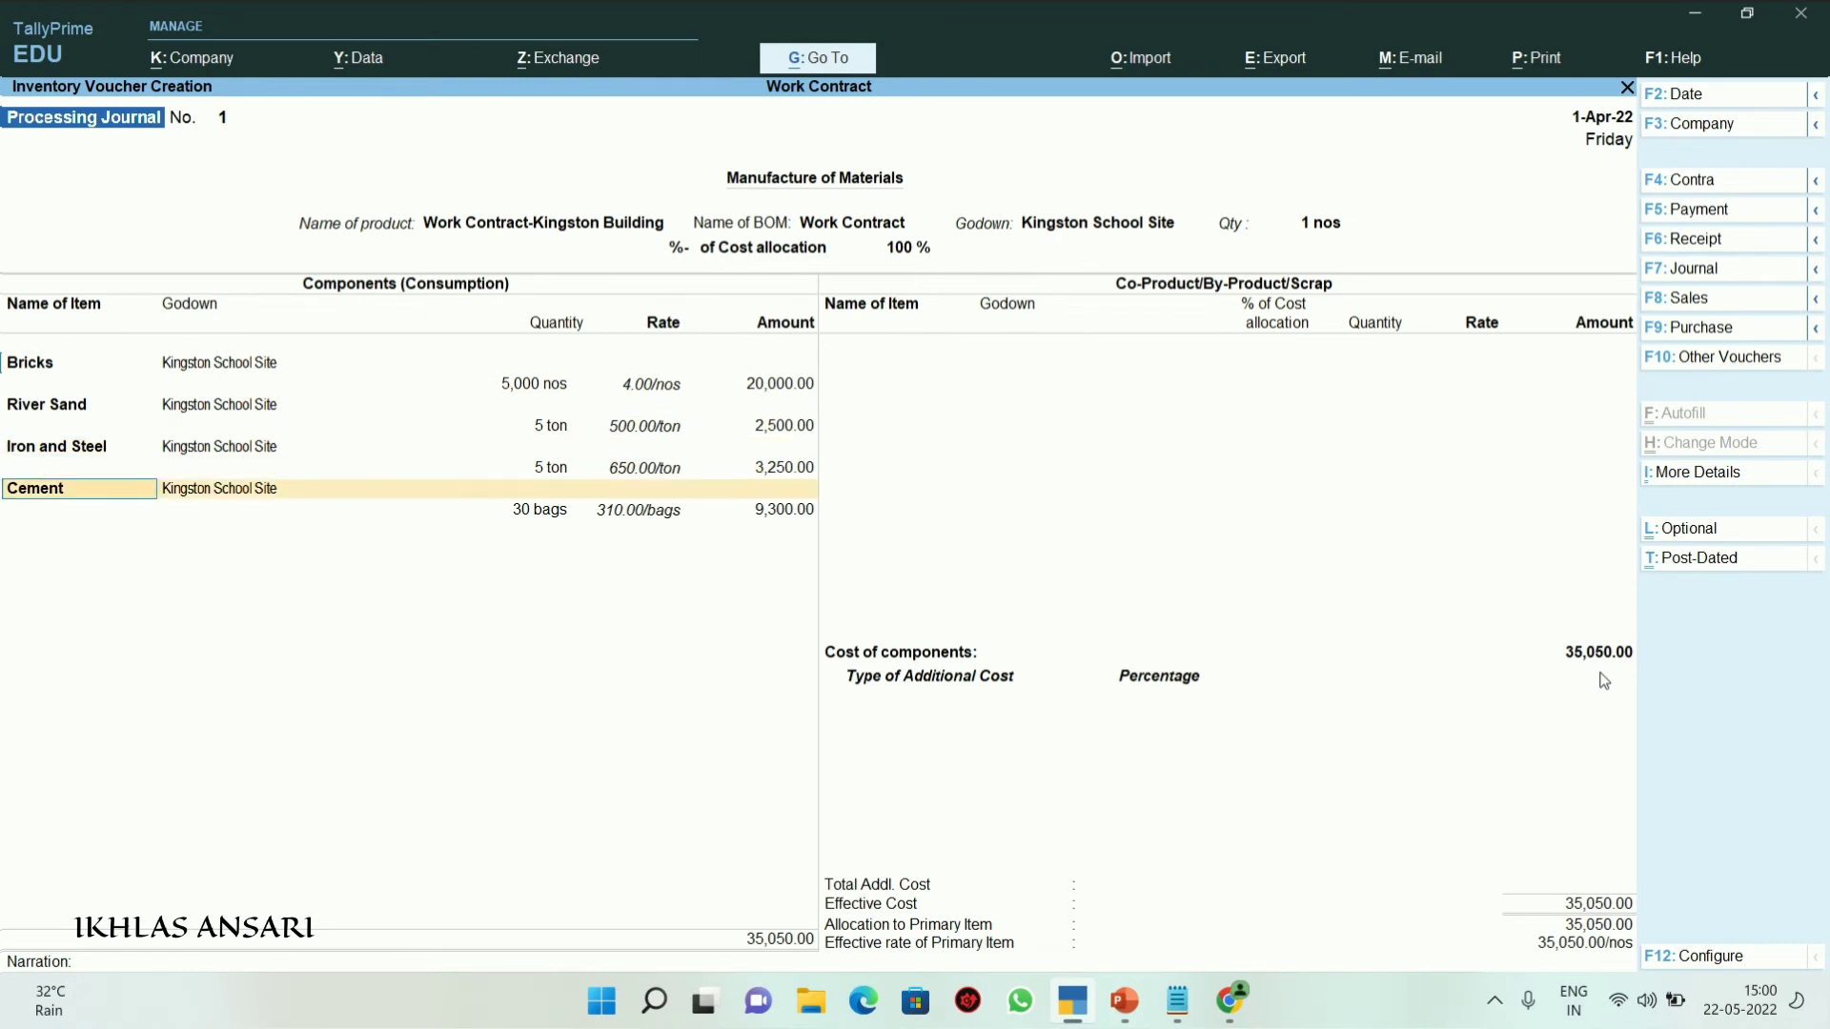
key("Return")
key("Return")
key("Return")
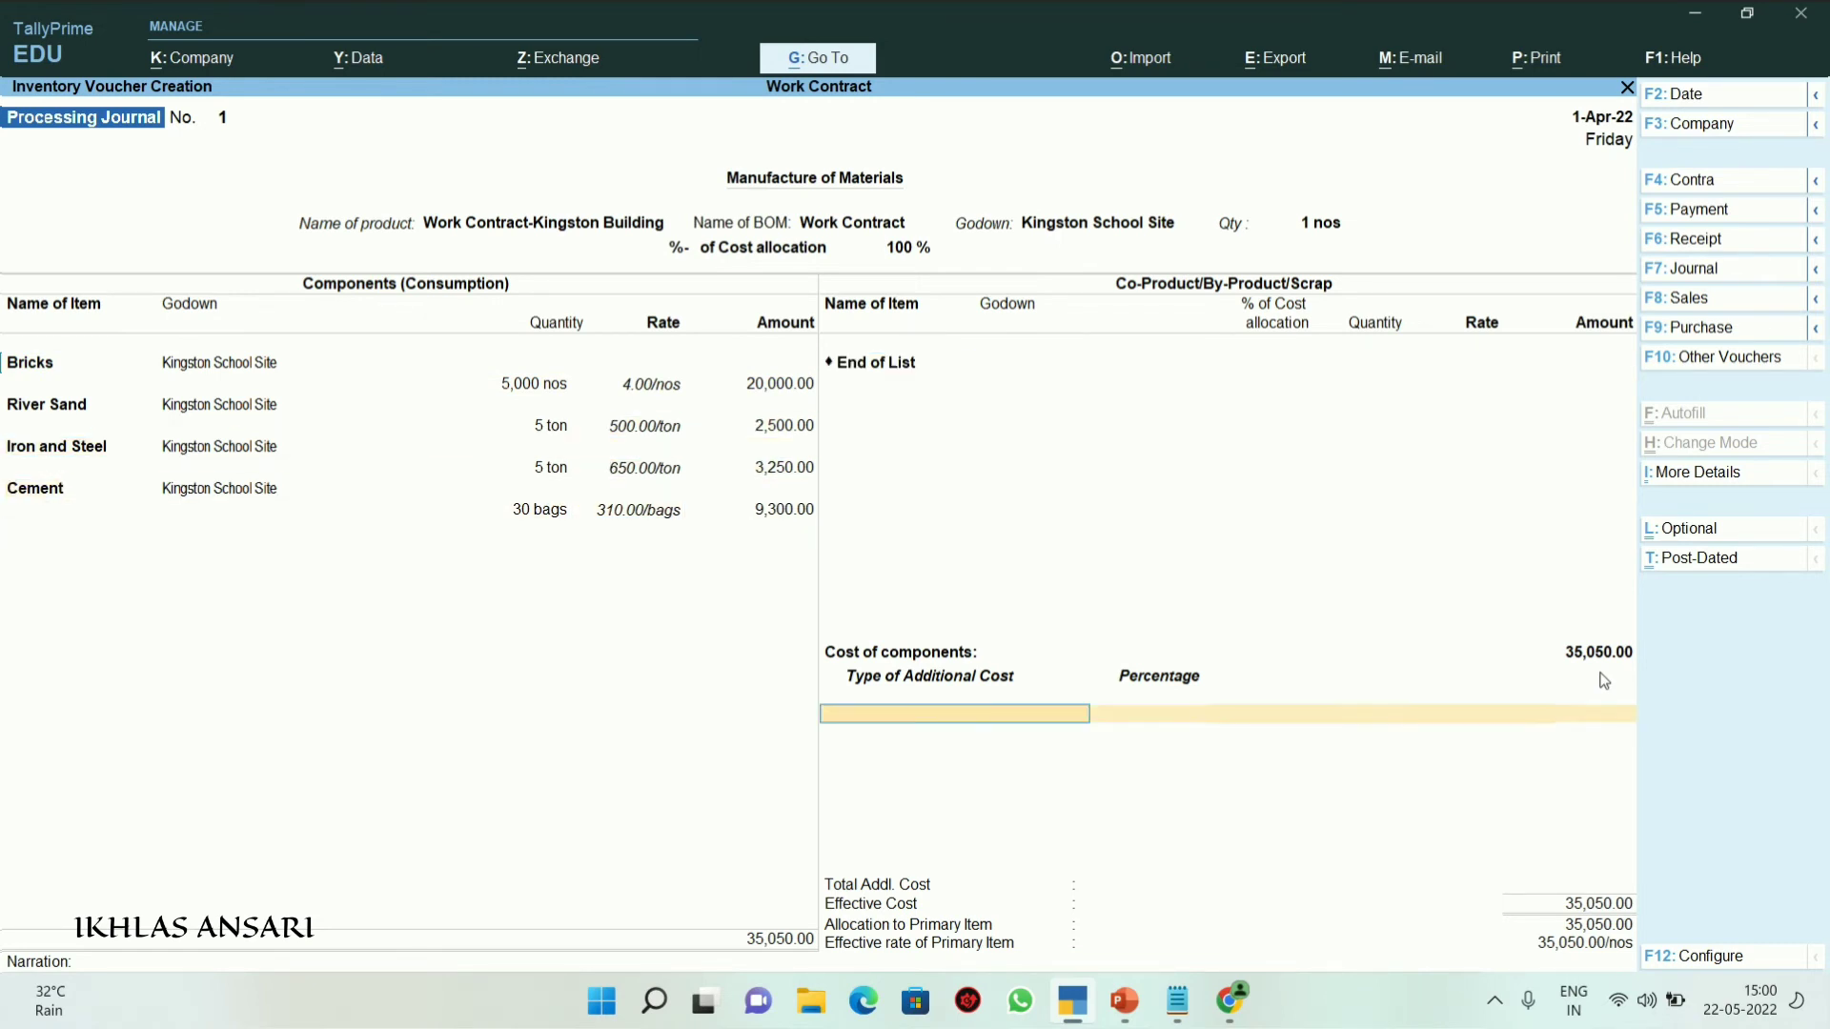
key("Down")
key("Down")
key("Down")
key("Return")
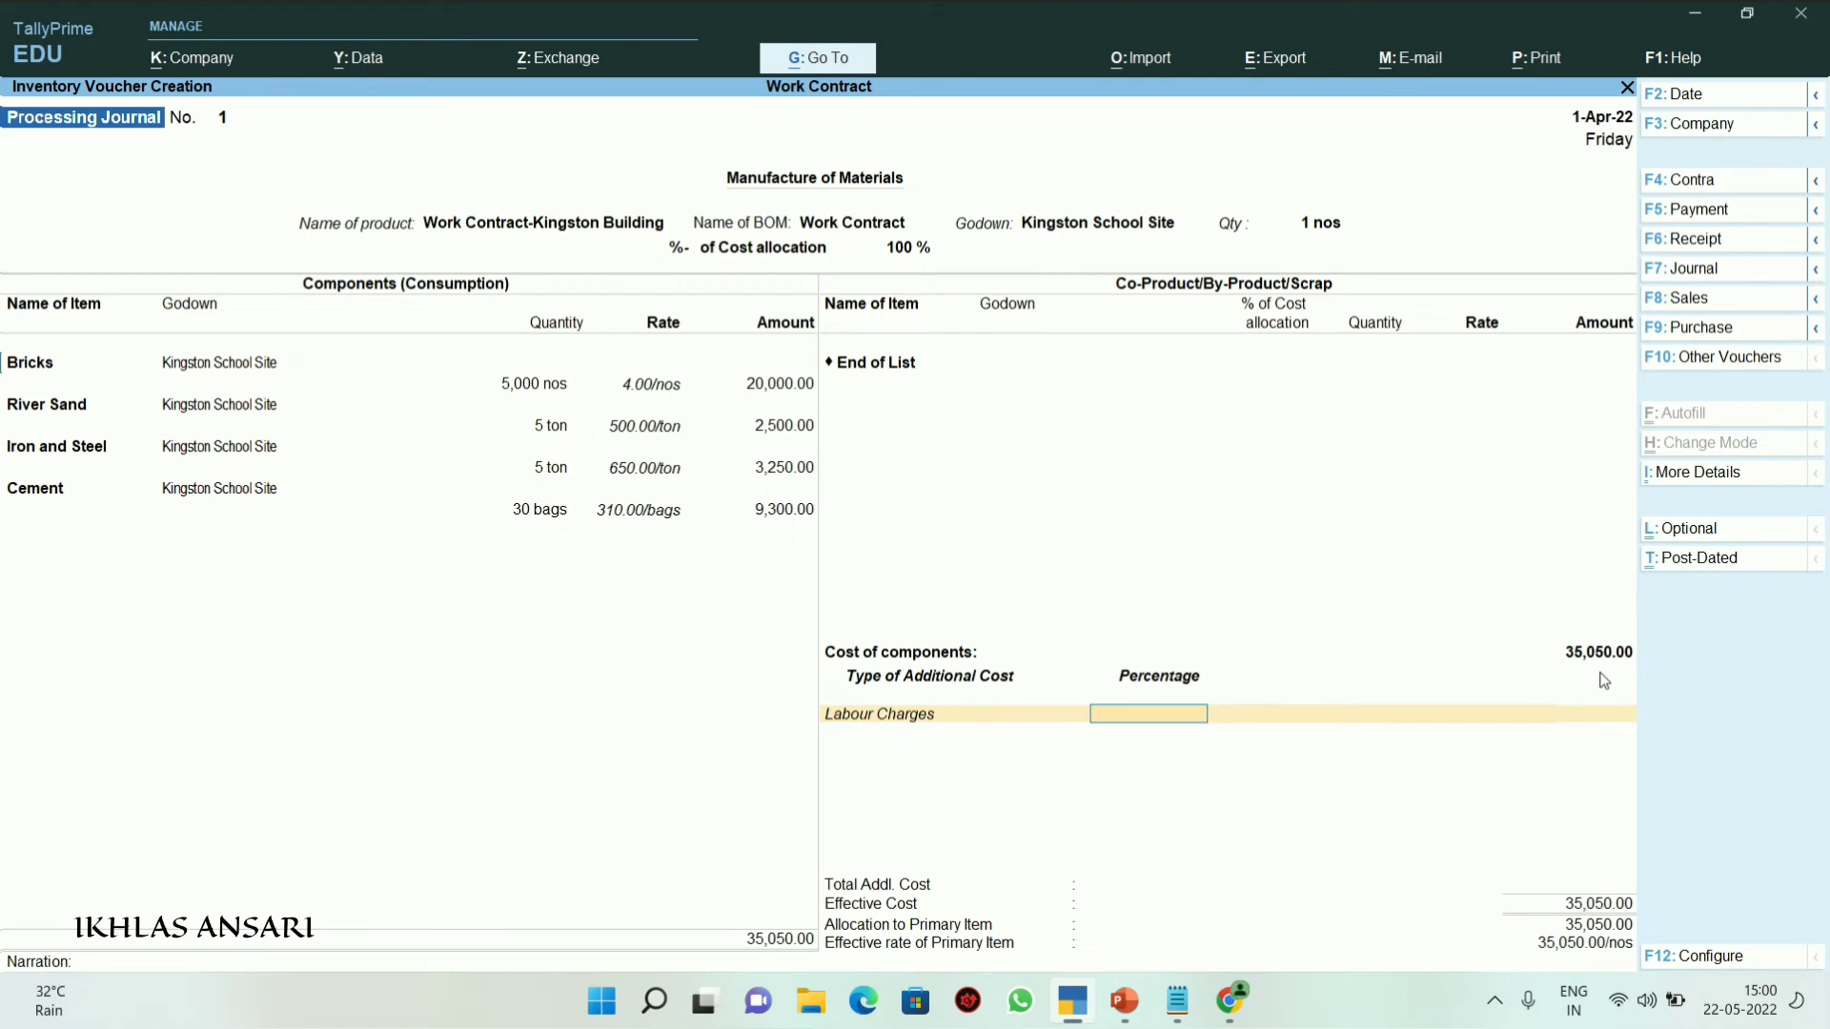
key("Return")
type("25000")
key("Return")
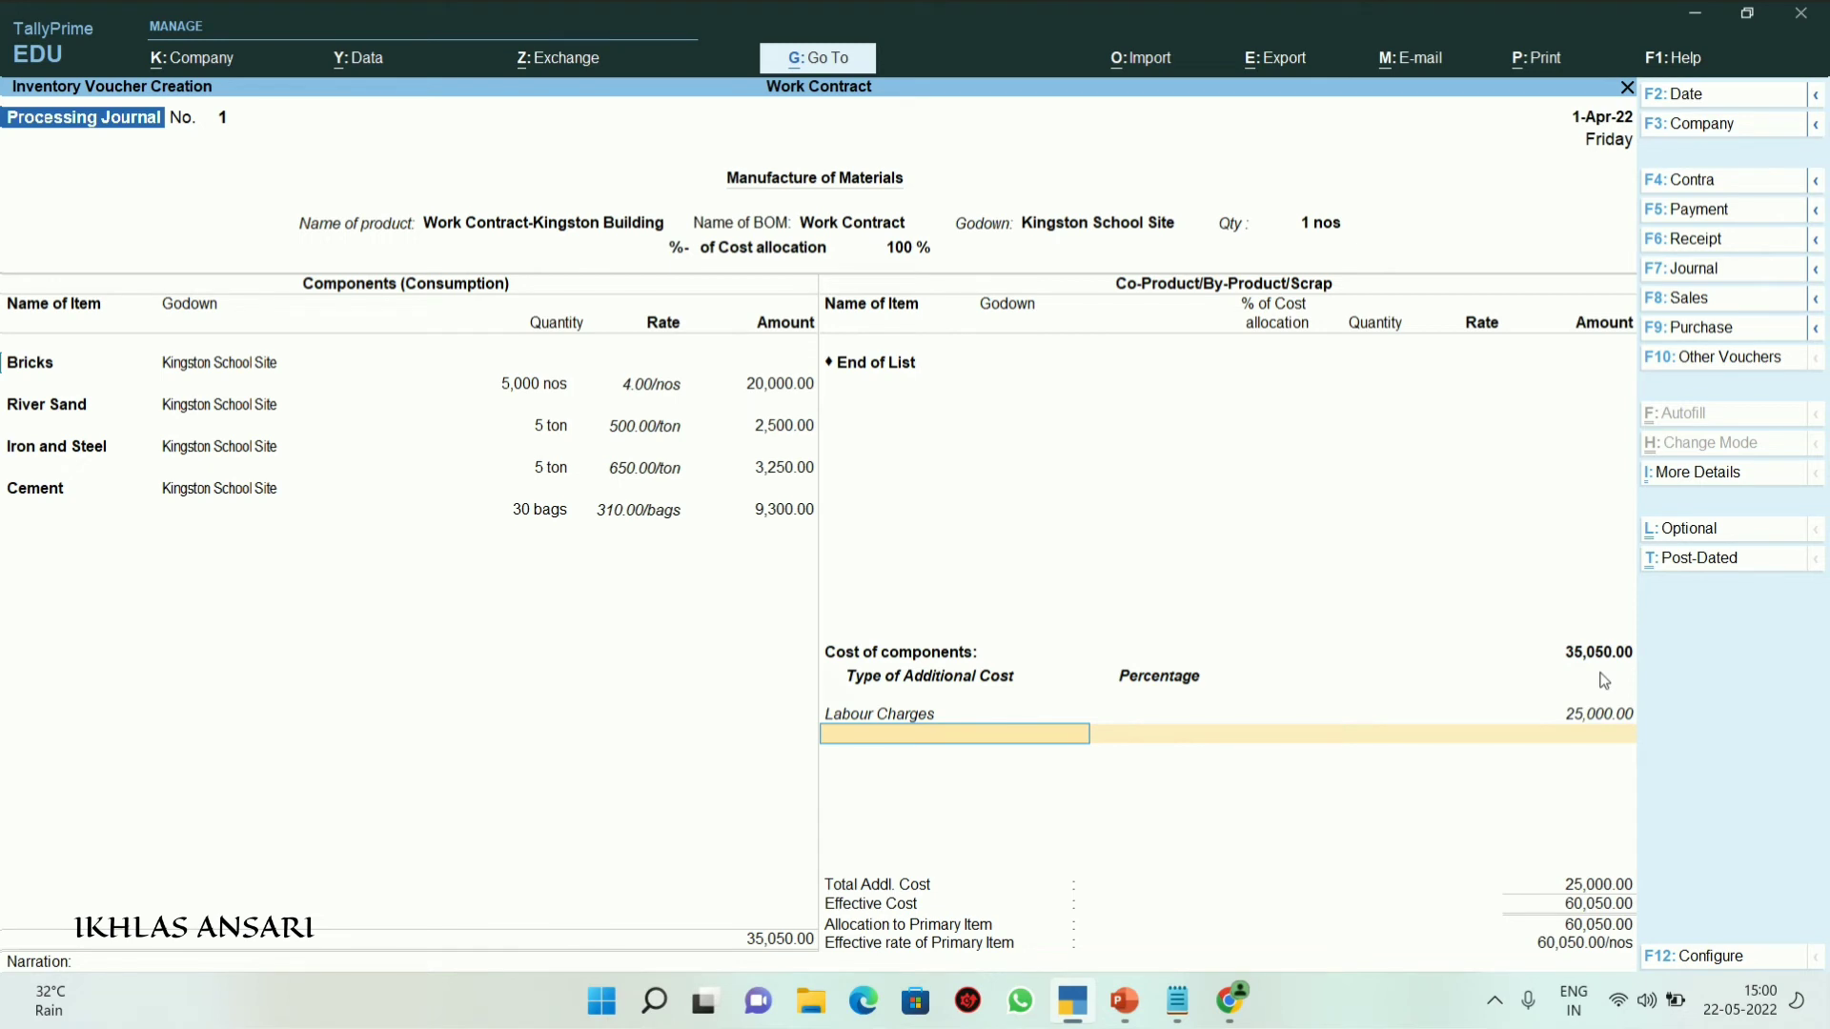
Save Processing Journal No. 1 at 60,050.00 effective cost and leave the blank voucher
key("Return")
key("Return")
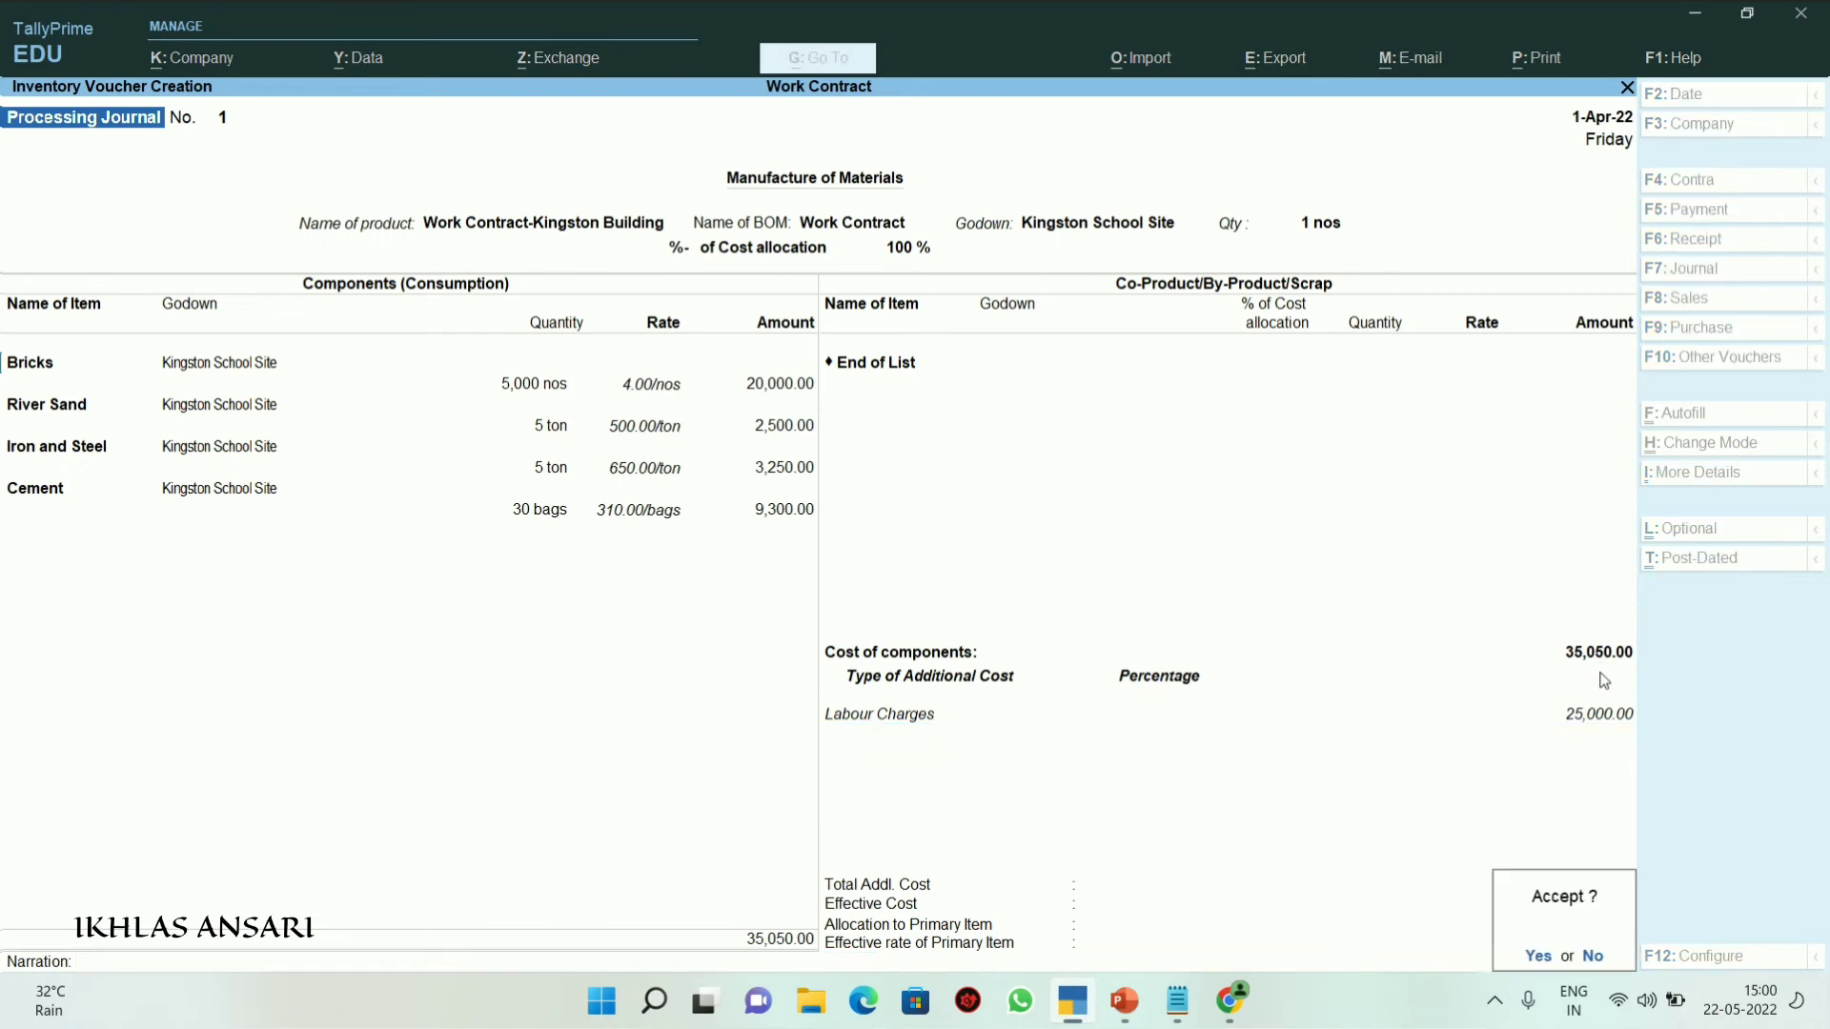
key("Escape")
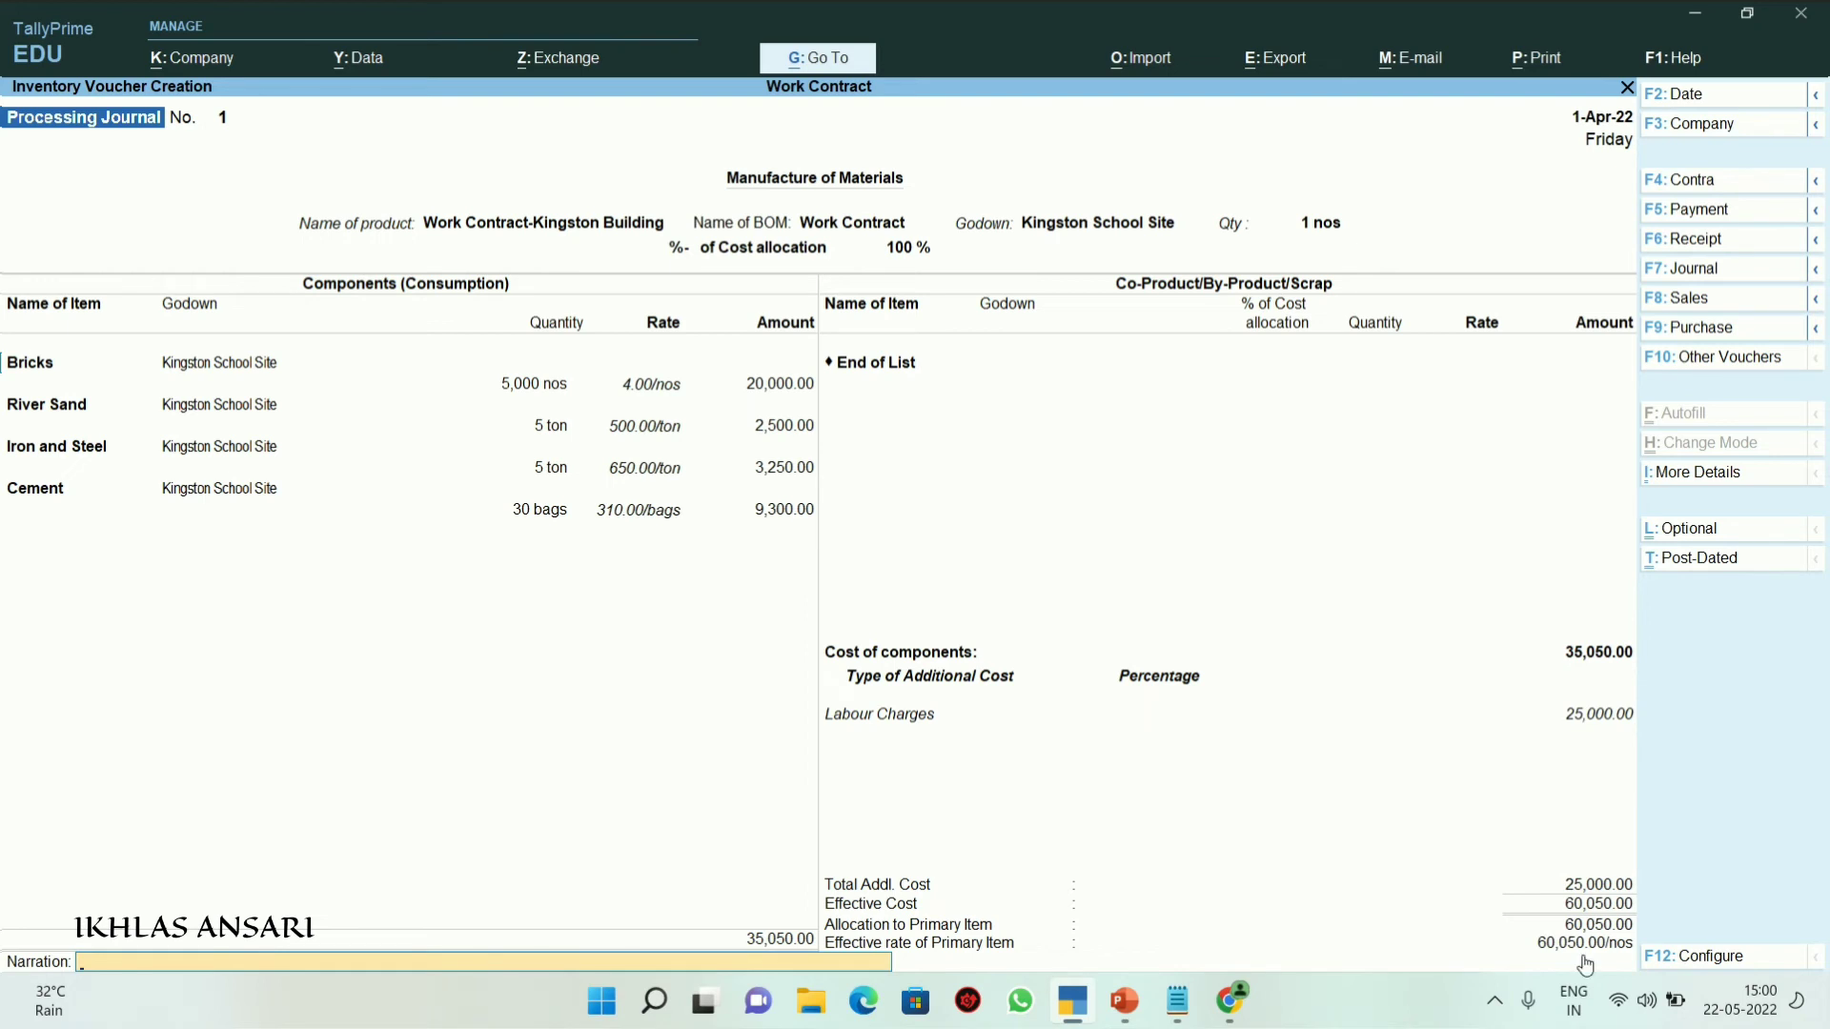
key("Return")
key("Return")
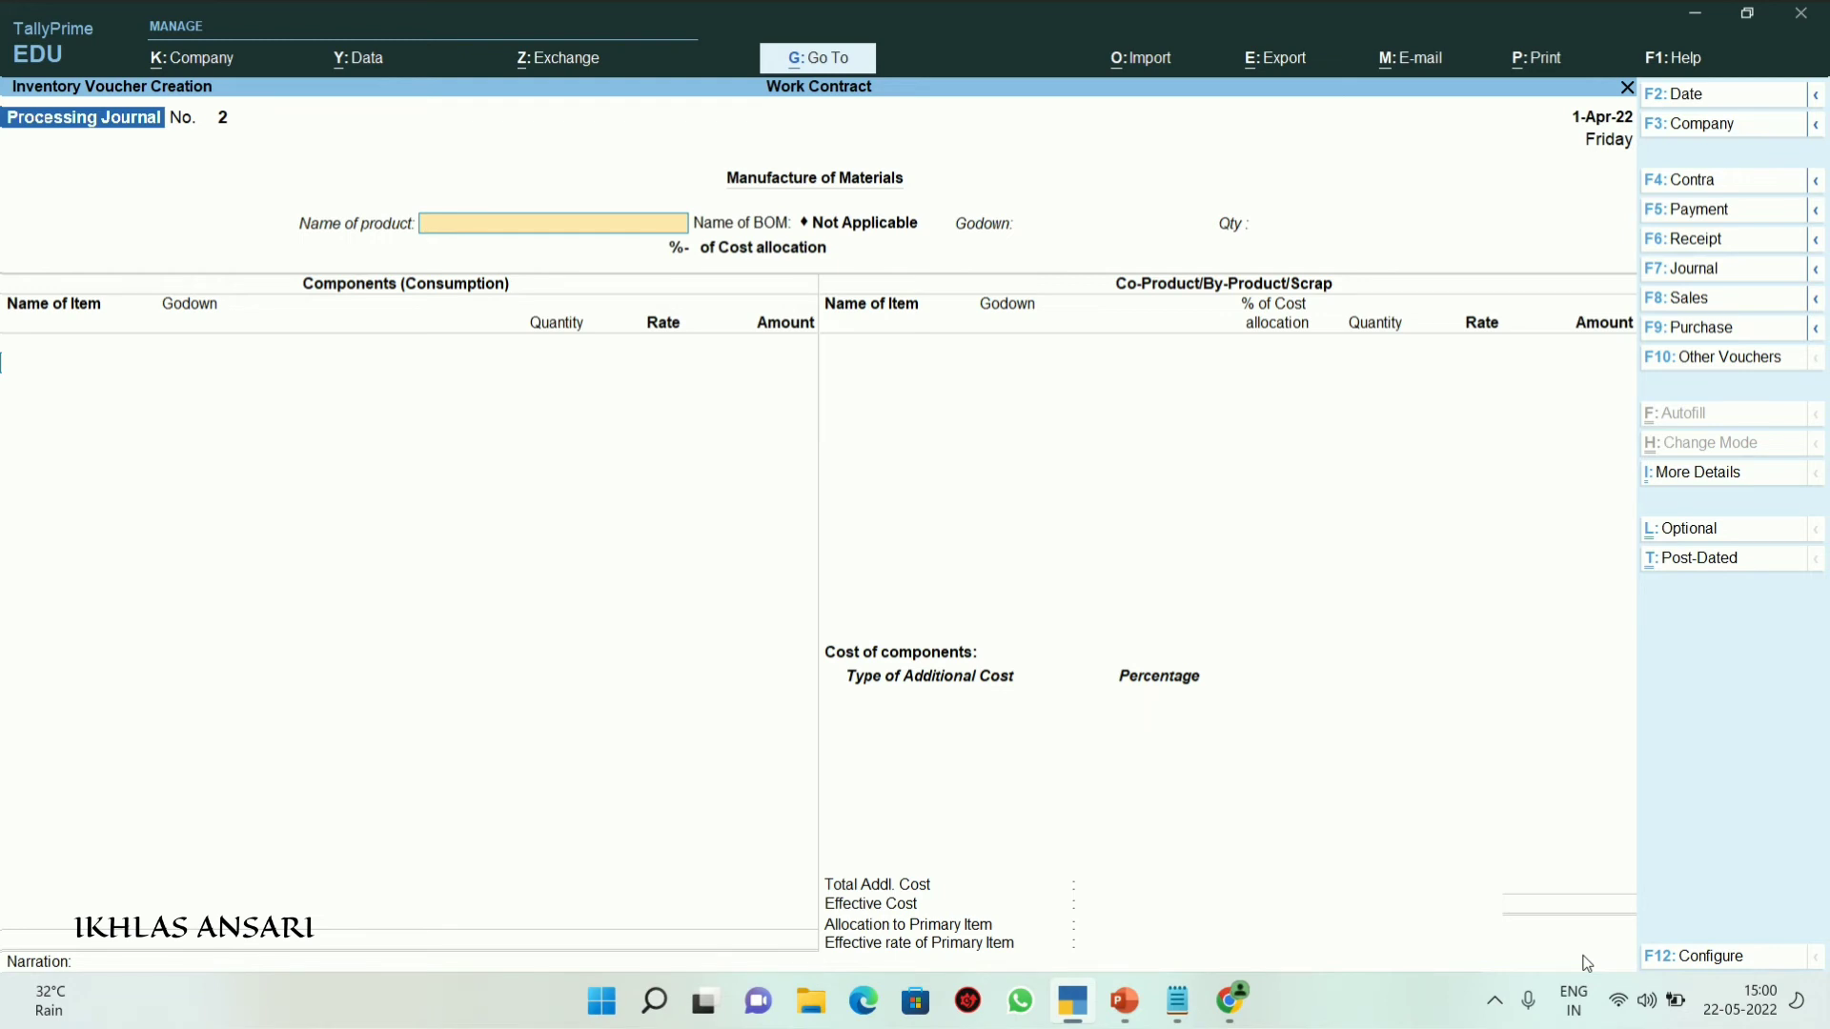
key("Escape")
Return to the Gateway, reopen voucher entry and switch to a Sales voucher
key("Return")
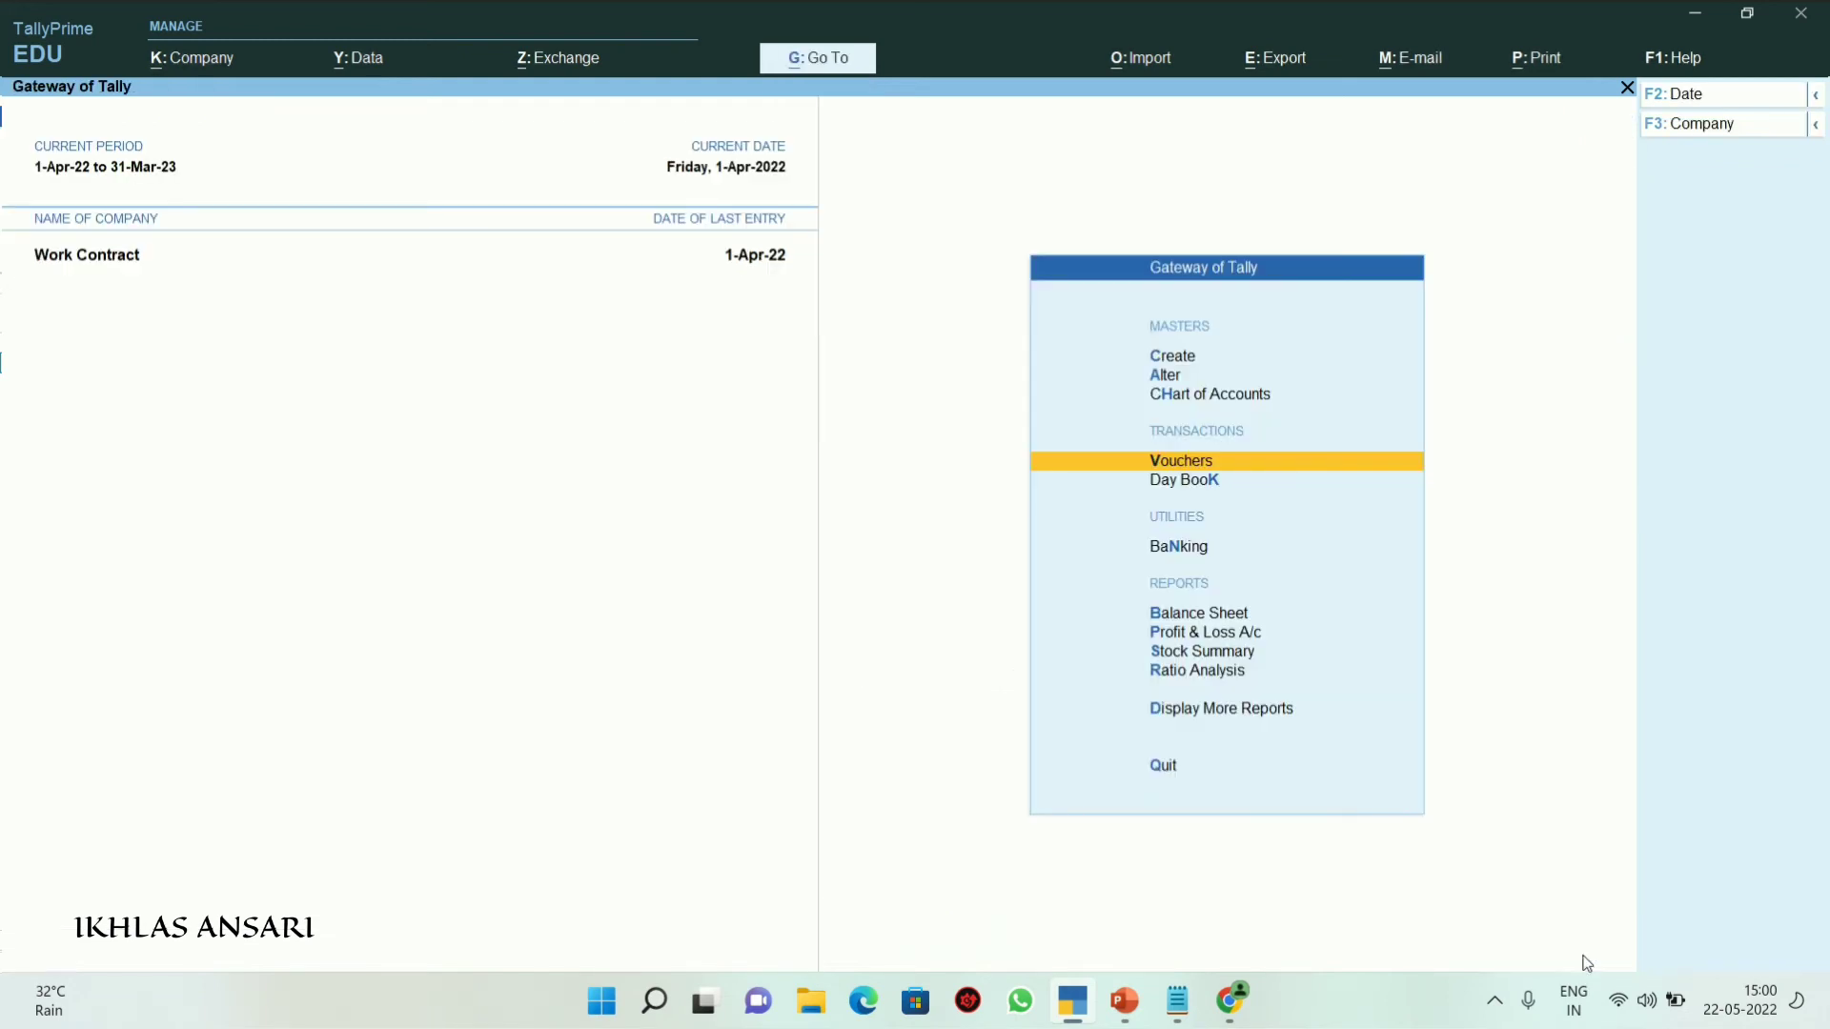
key("Return")
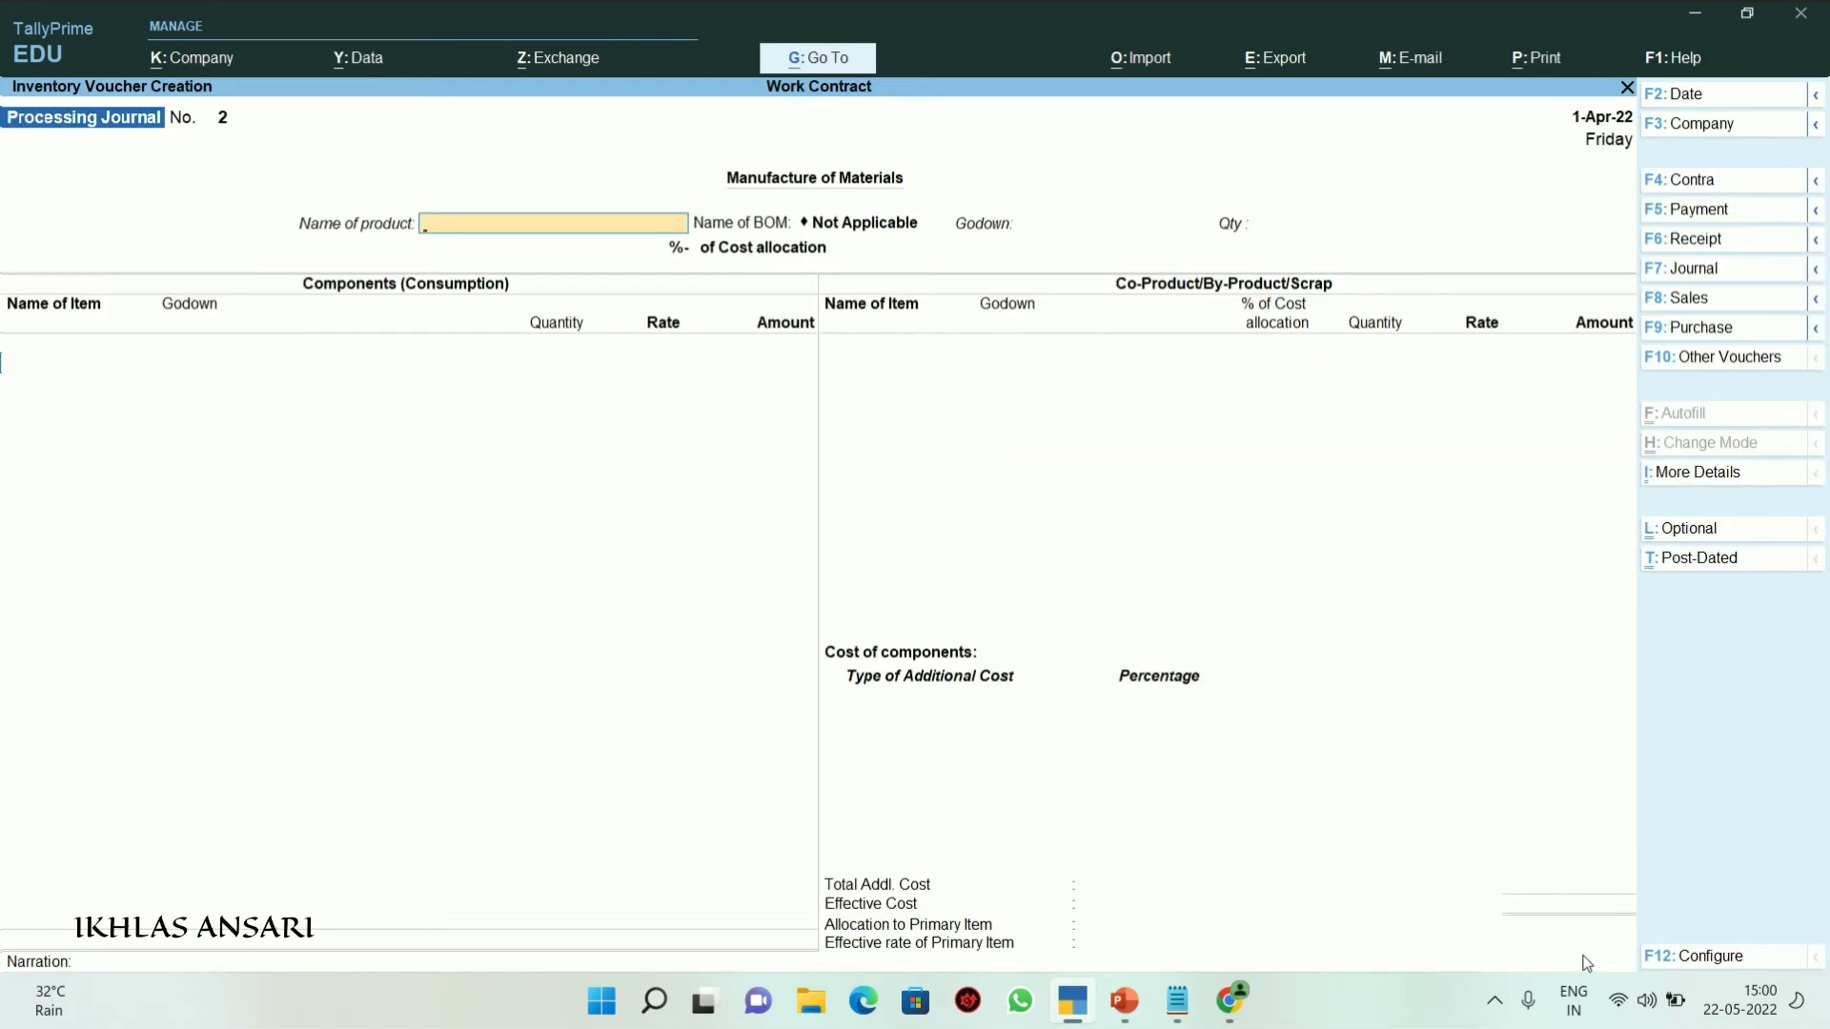
left_click(1660, 299)
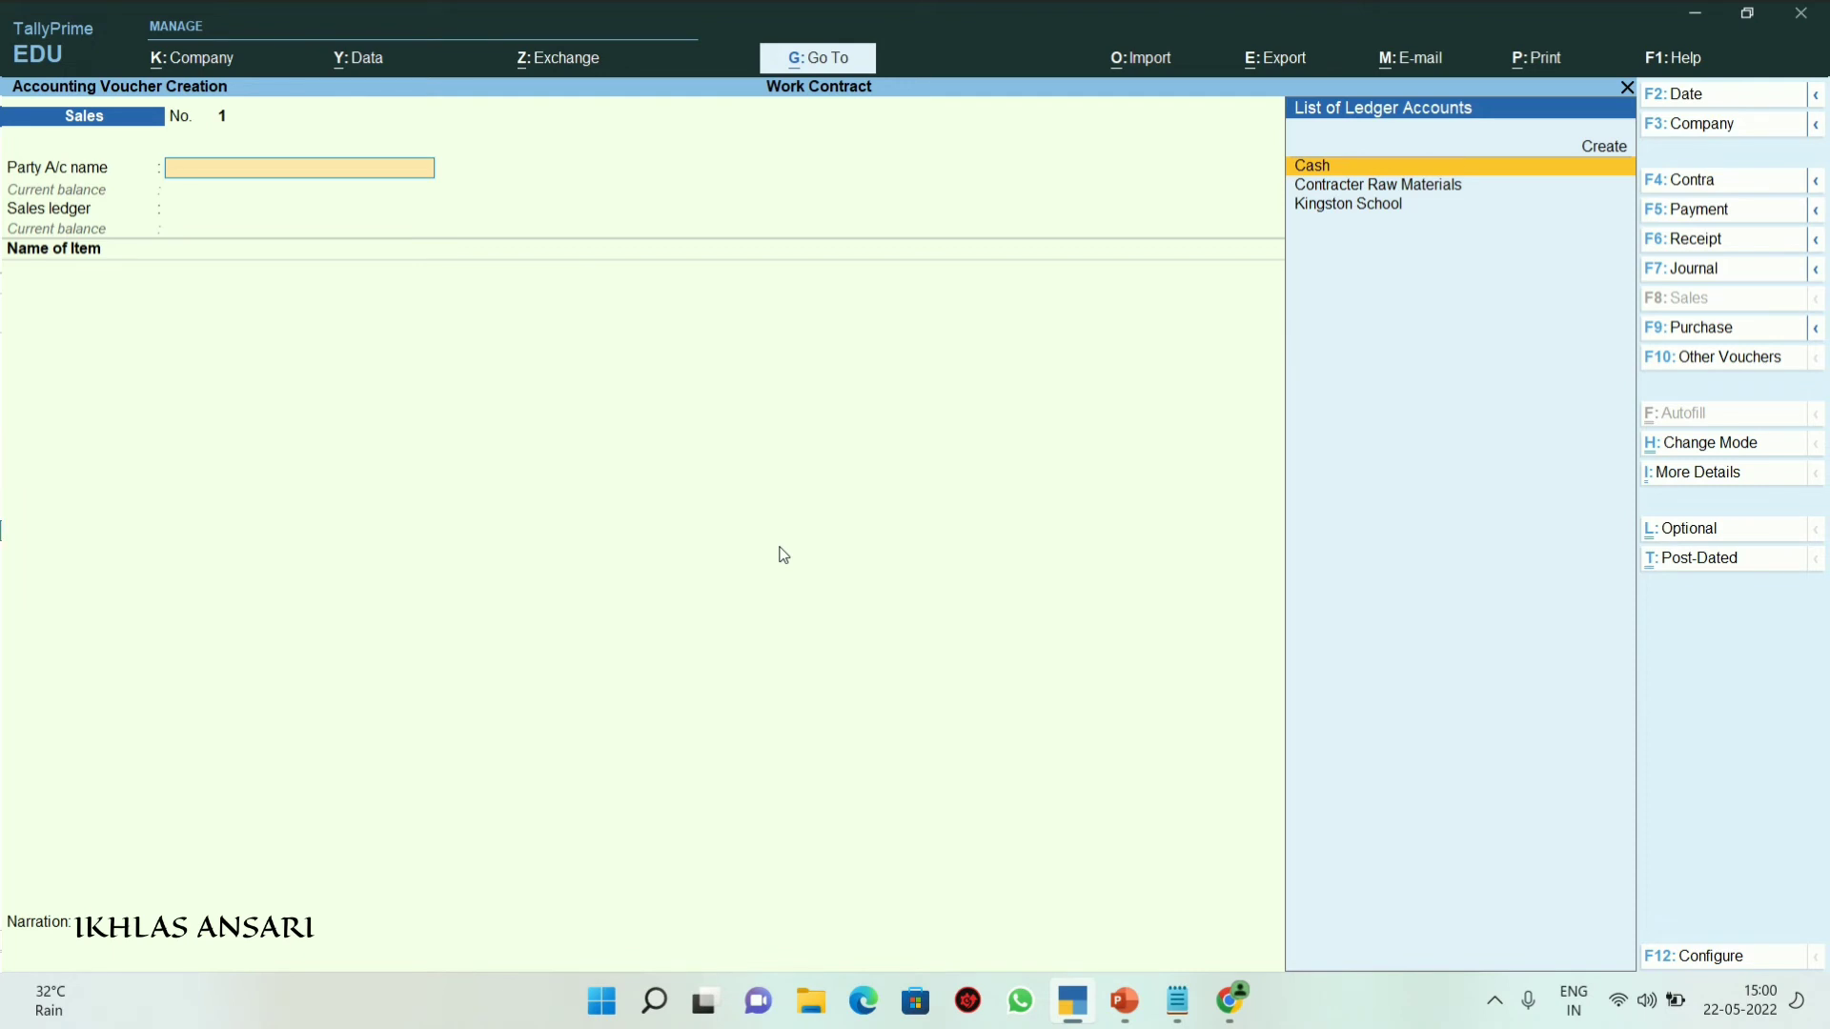
In Sales configuration, show more and all configurations, and set Rate Inclusive of Tax to Yes
key("F12")
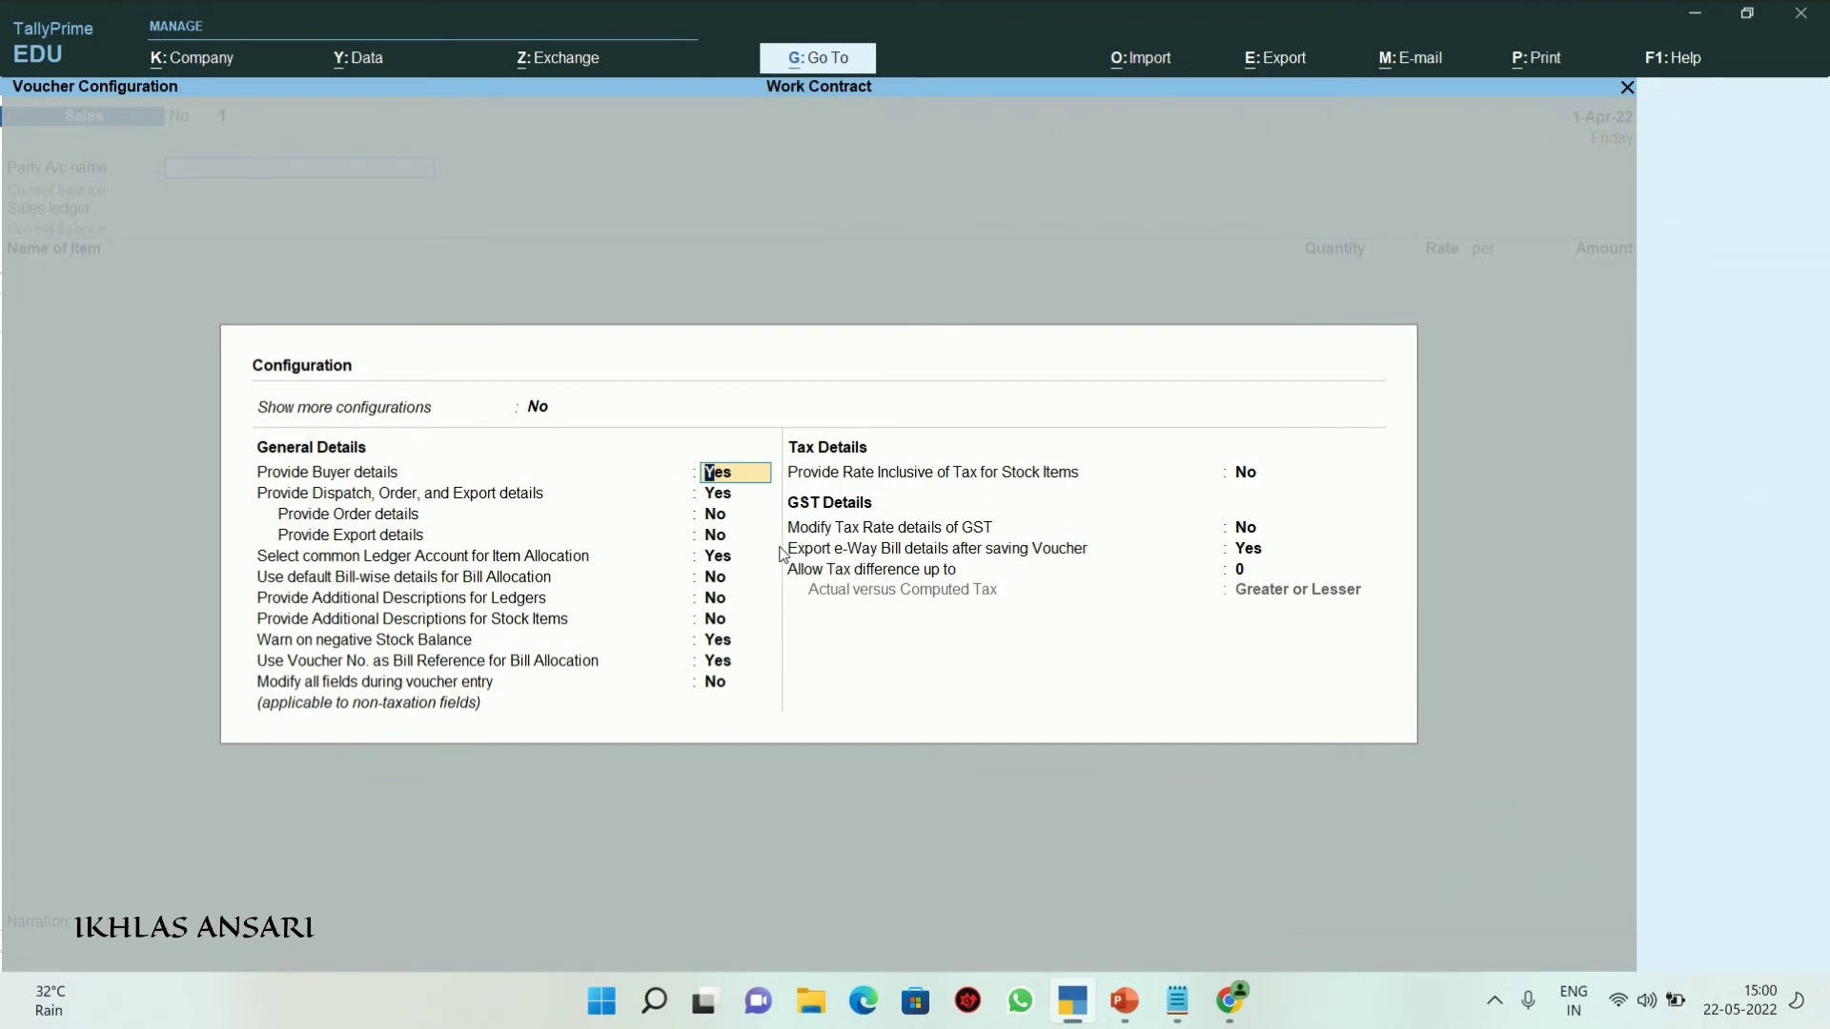
key("Up")
type("y")
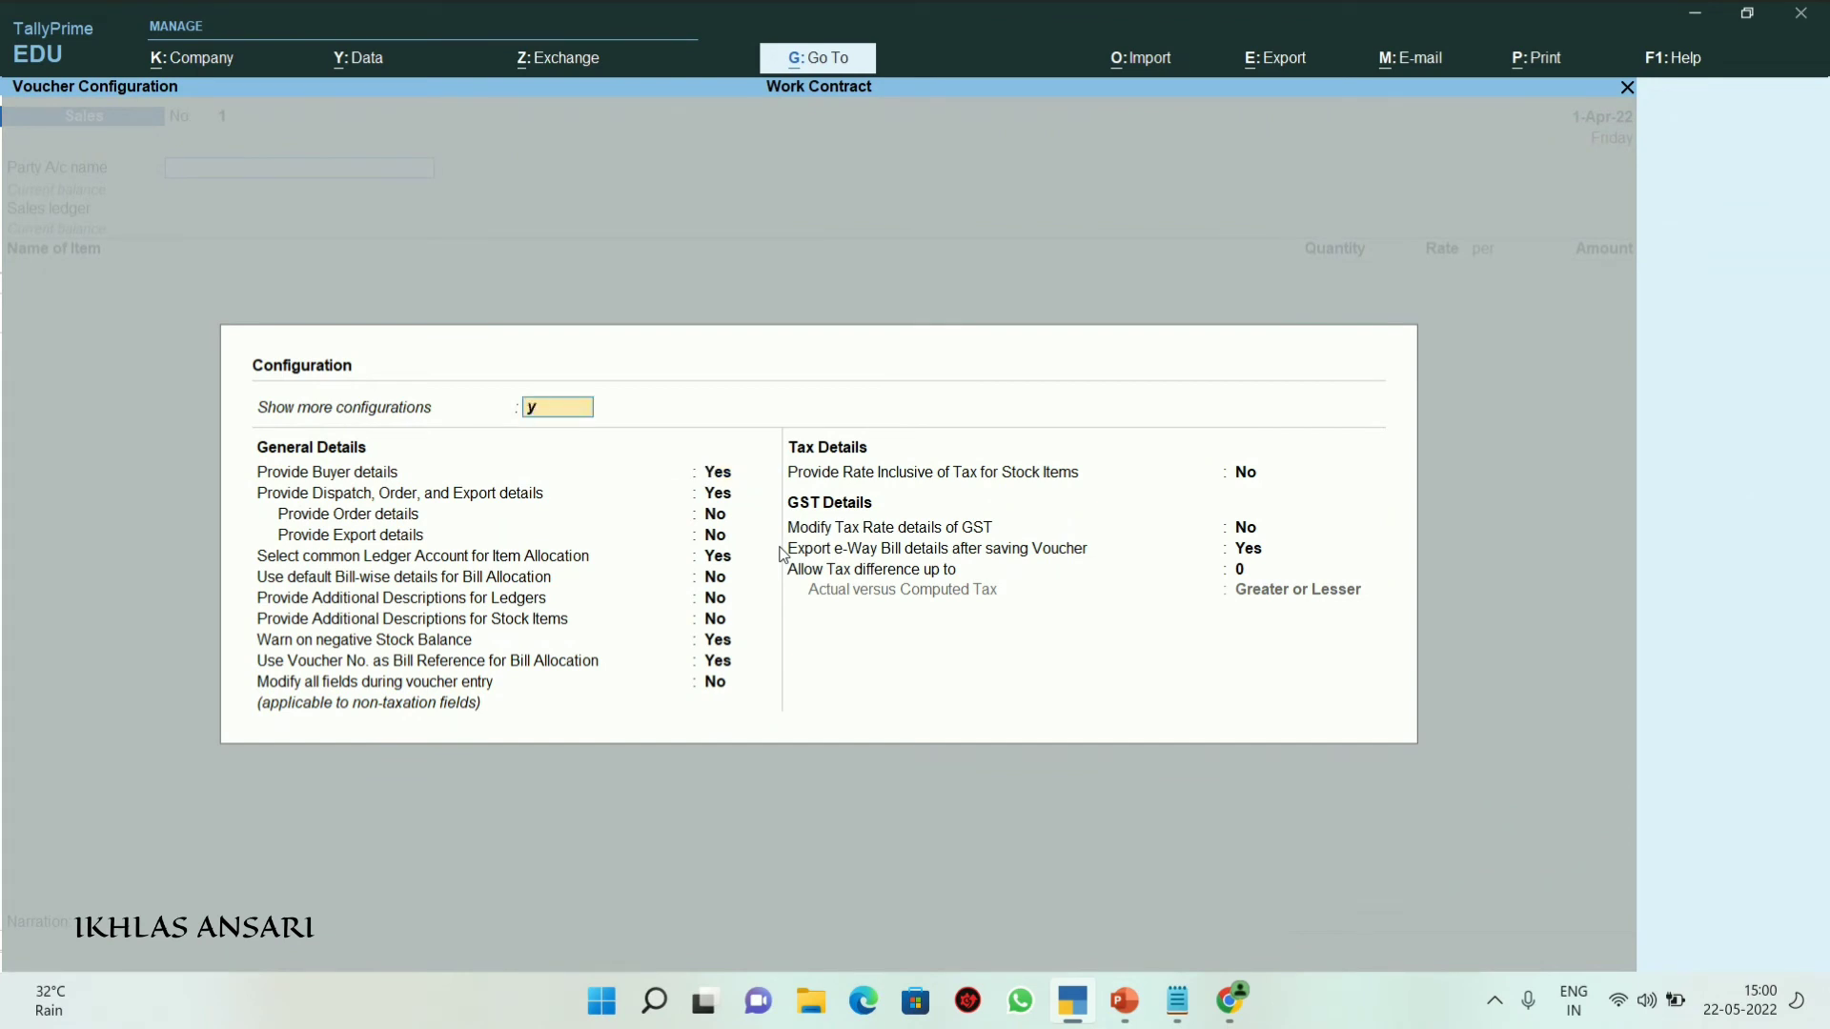
key("Return")
key("Up")
key("Up")
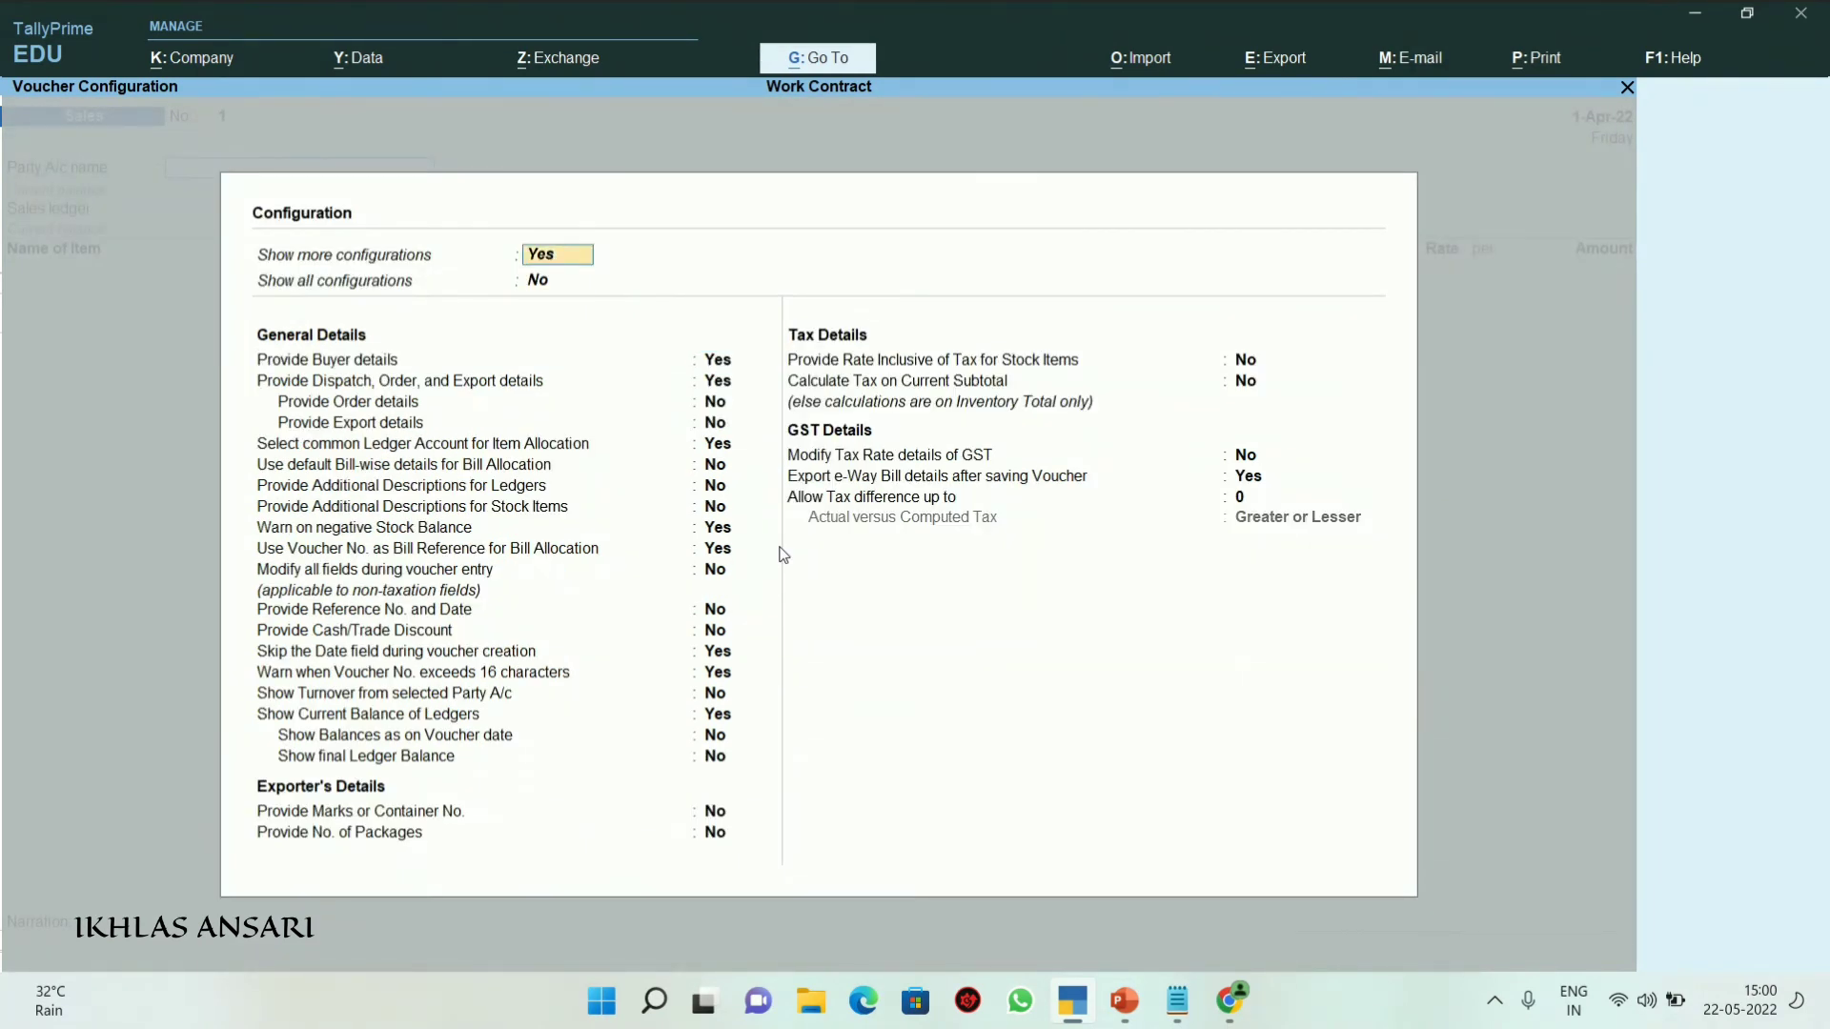
key("Return")
key("Up")
type("y")
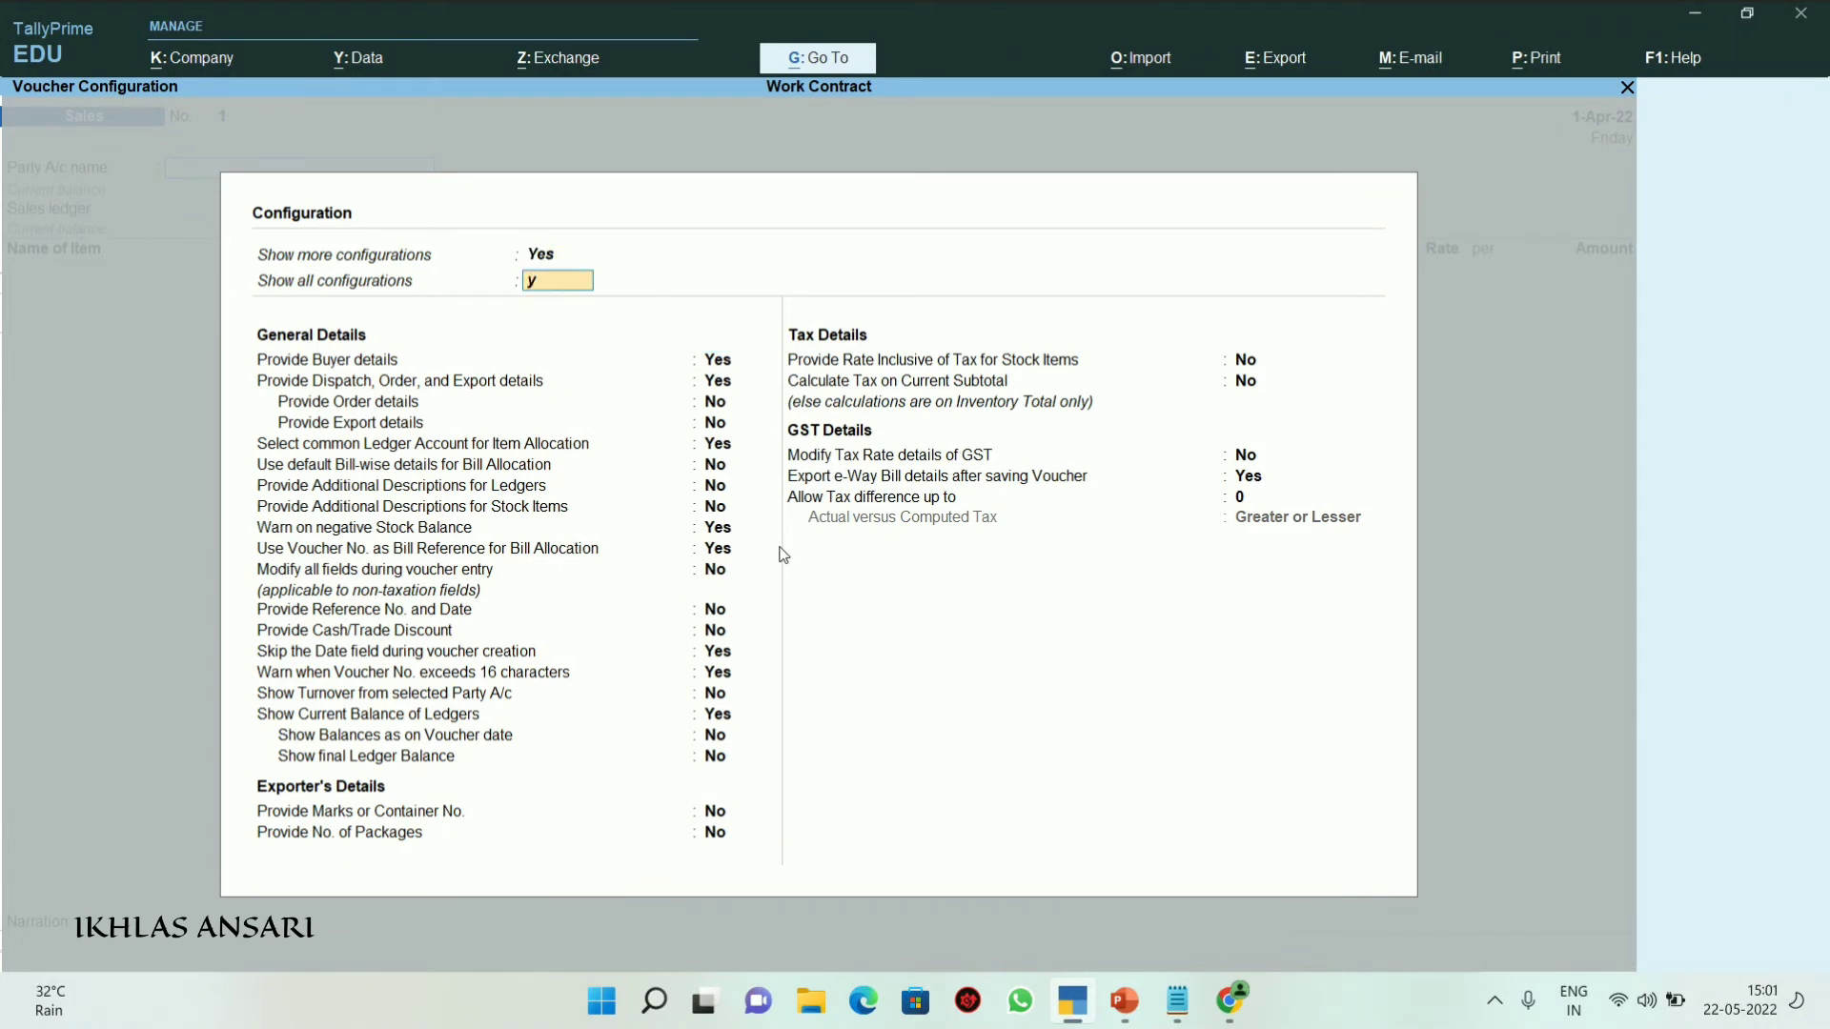
key("Return")
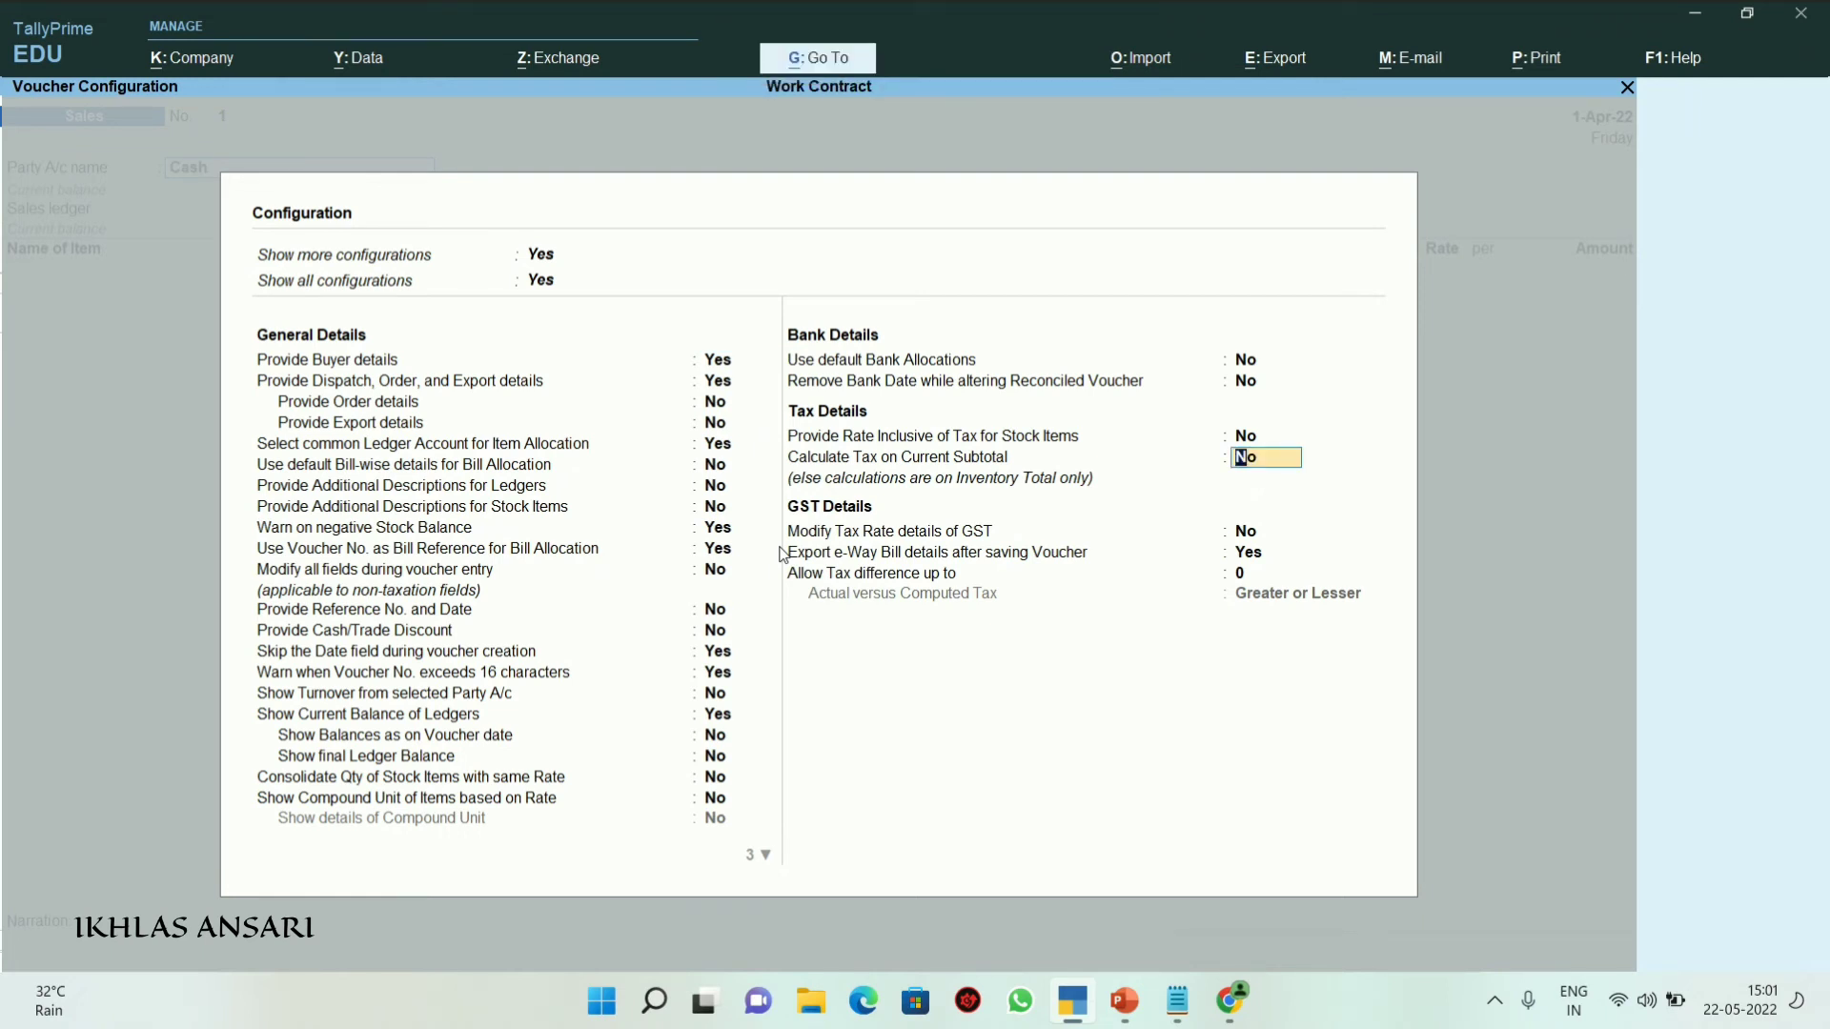
key("Up")
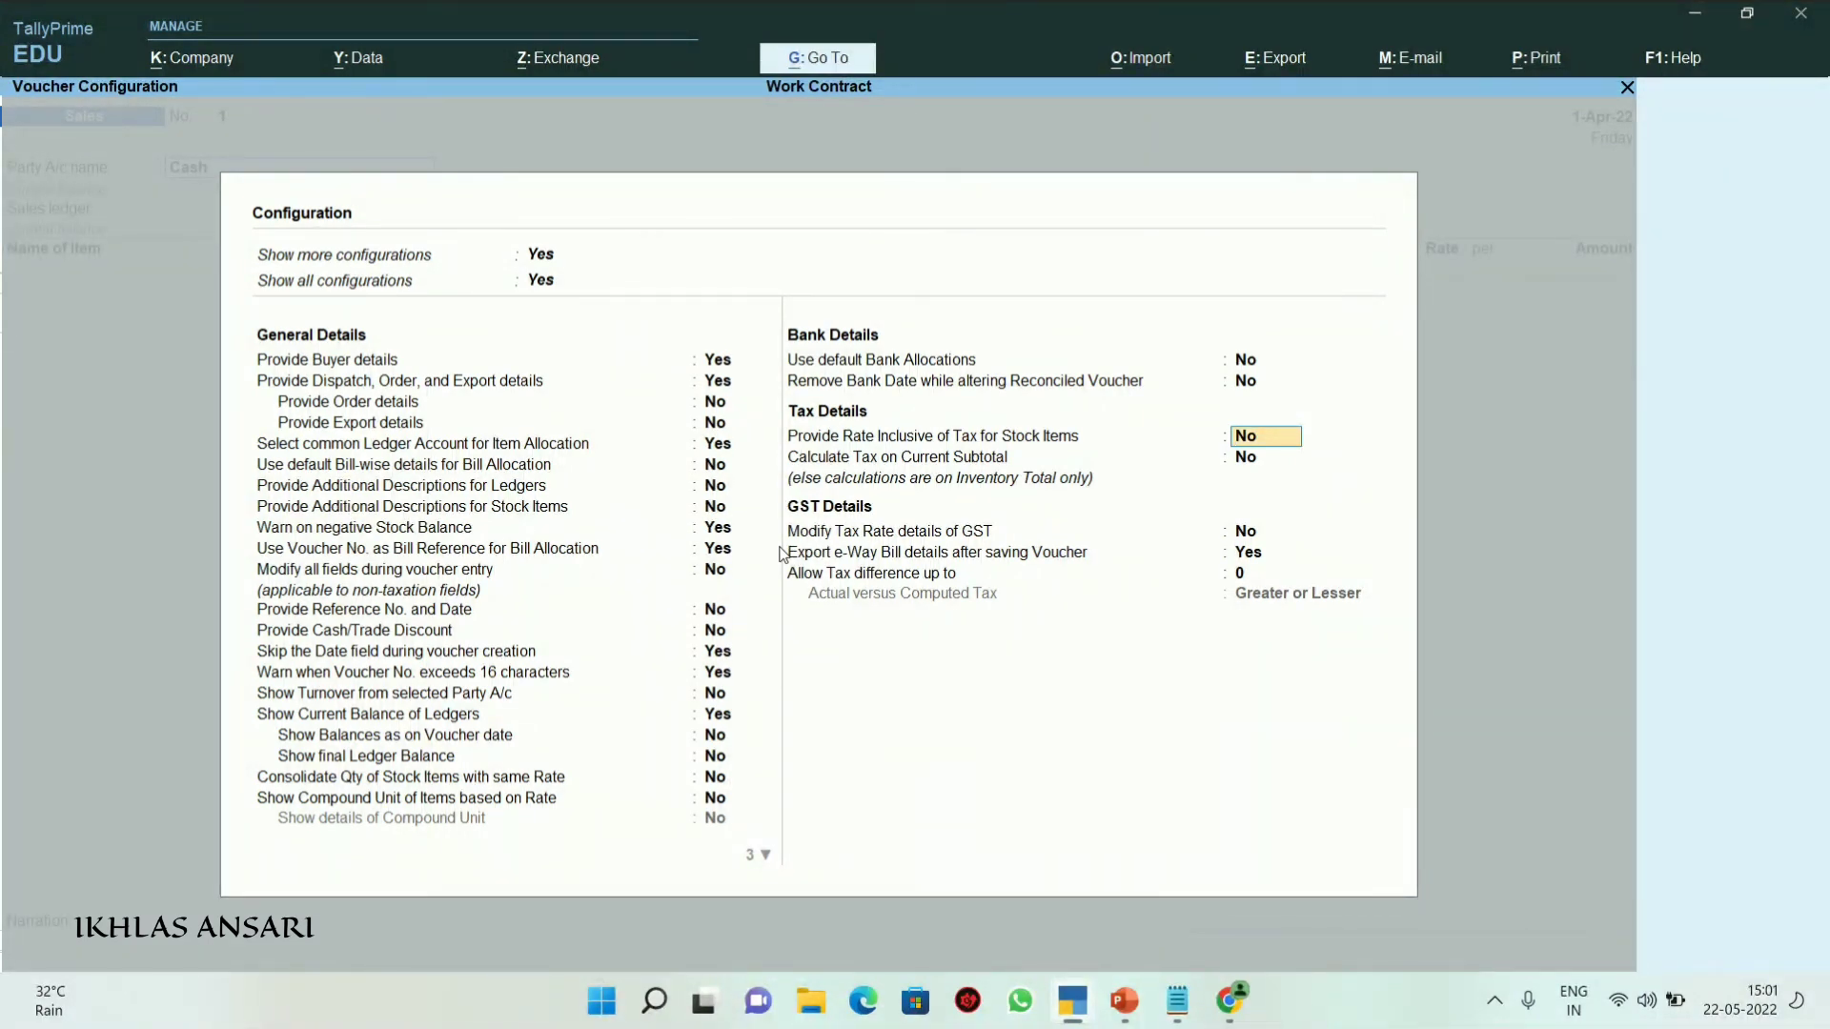
type("yes")
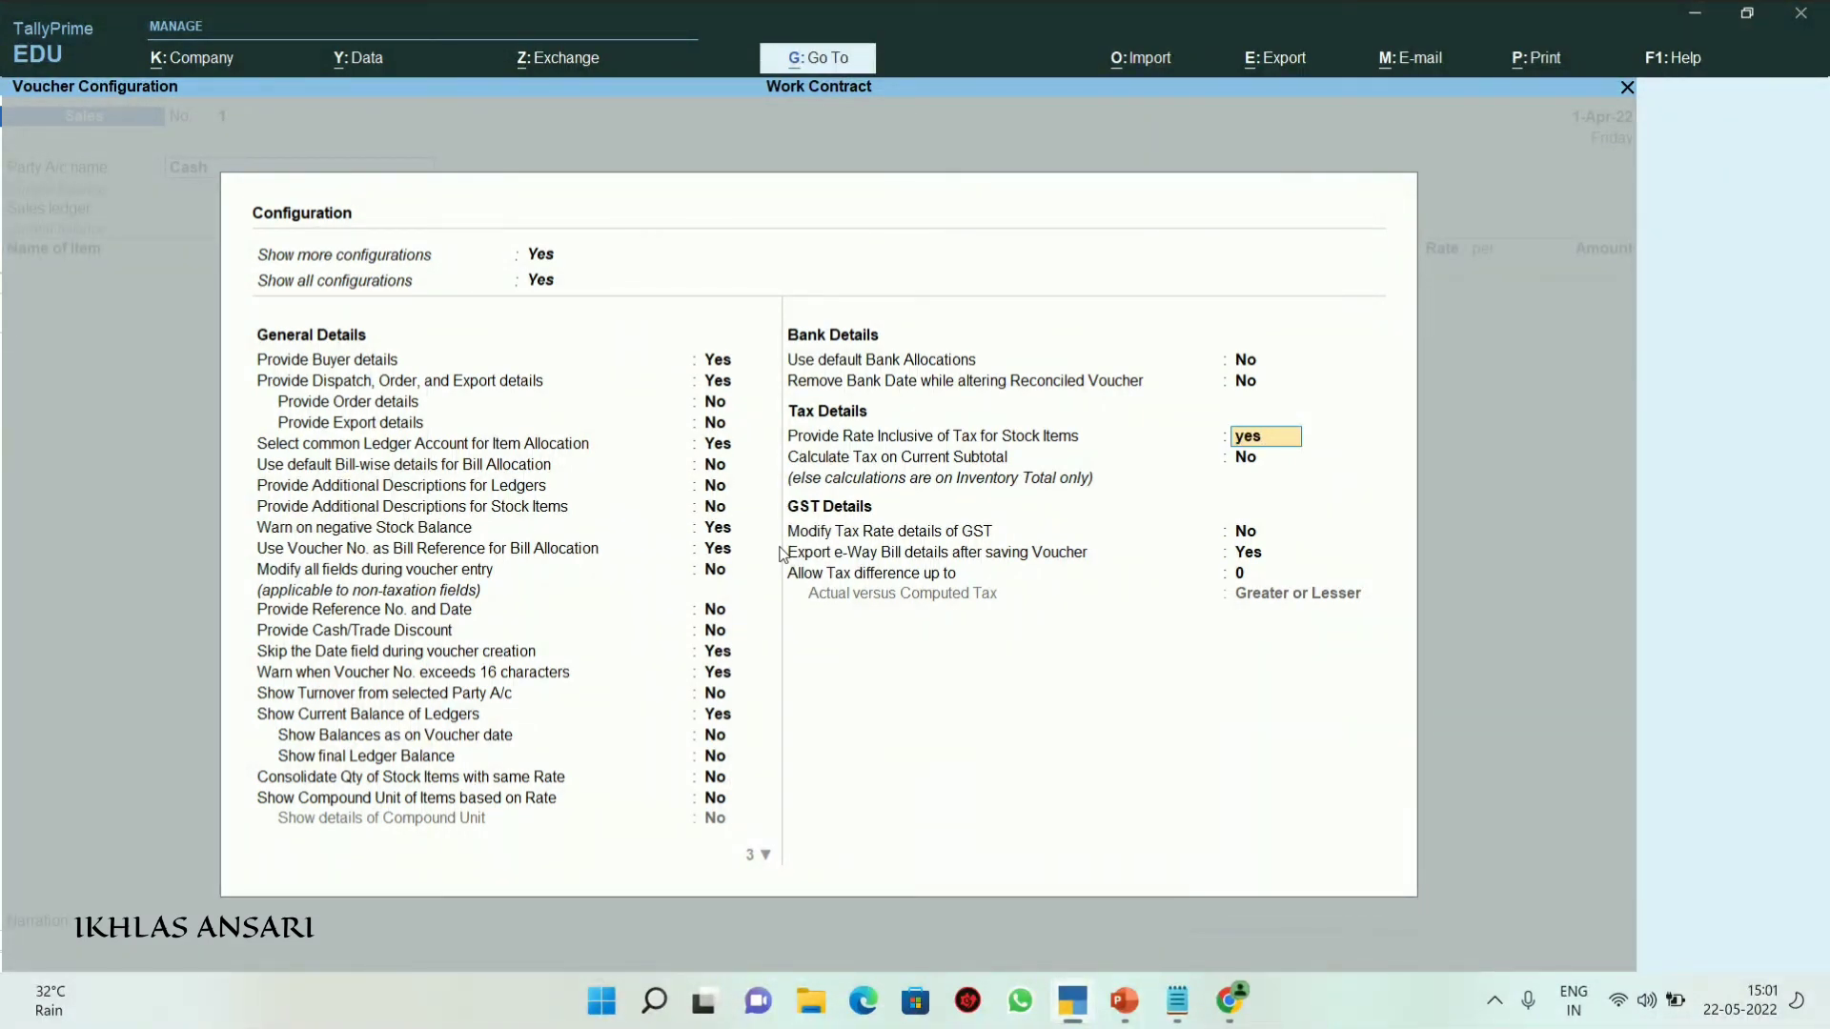
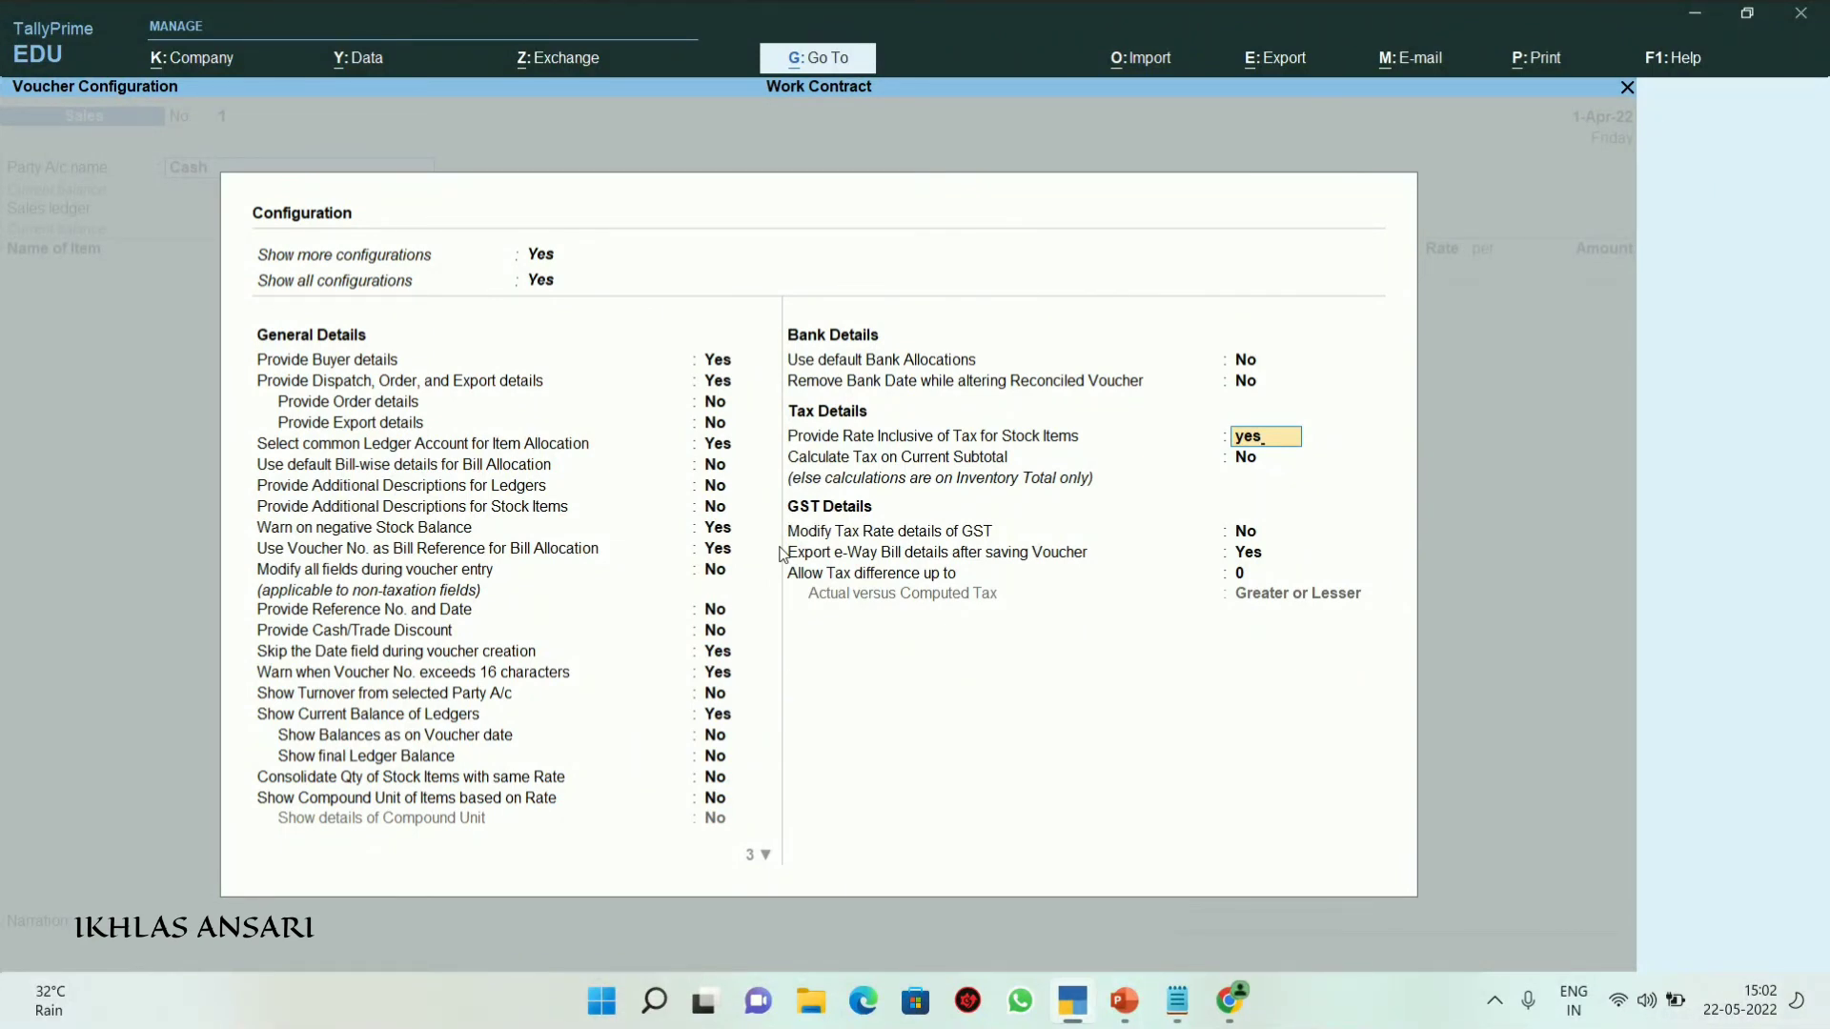
Turn on Provide Rate Inclusive of Tax for Stock Items in the F12 voucher configuration
key("Return")
key("Return")
key("Return")
key("Return")
key("Return")
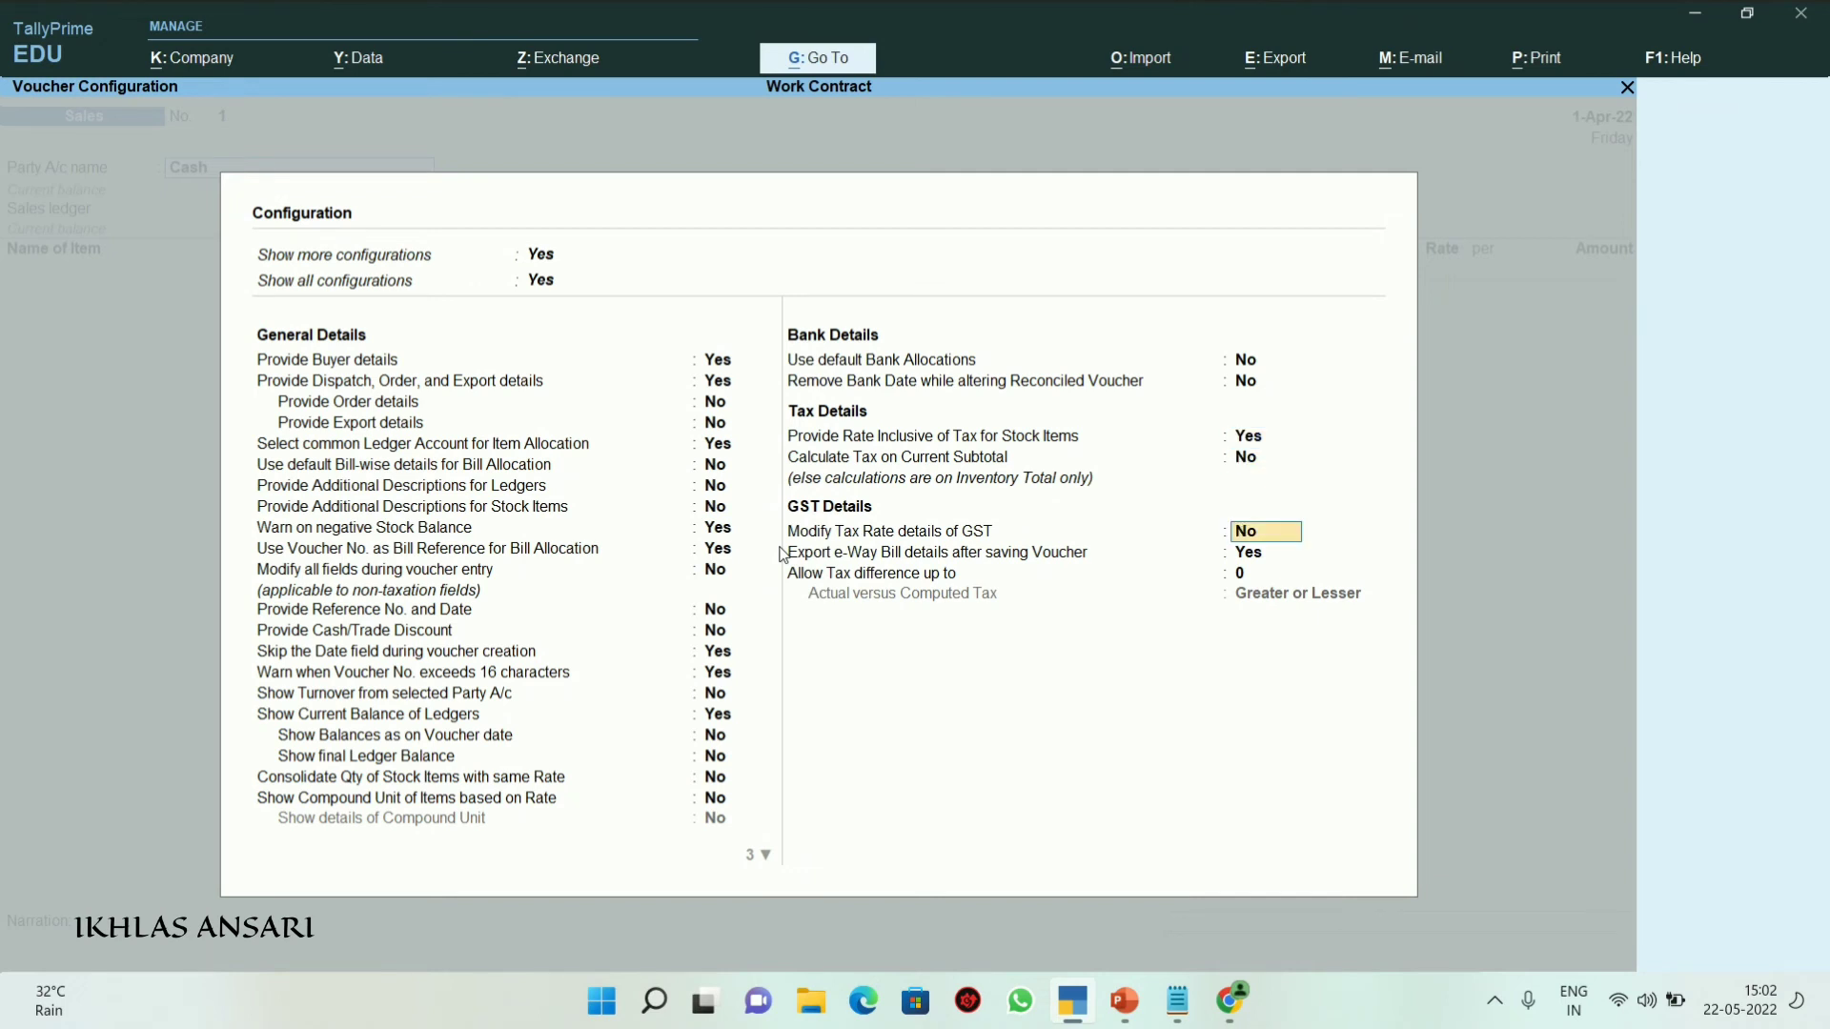
key("Return")
key("Escape")
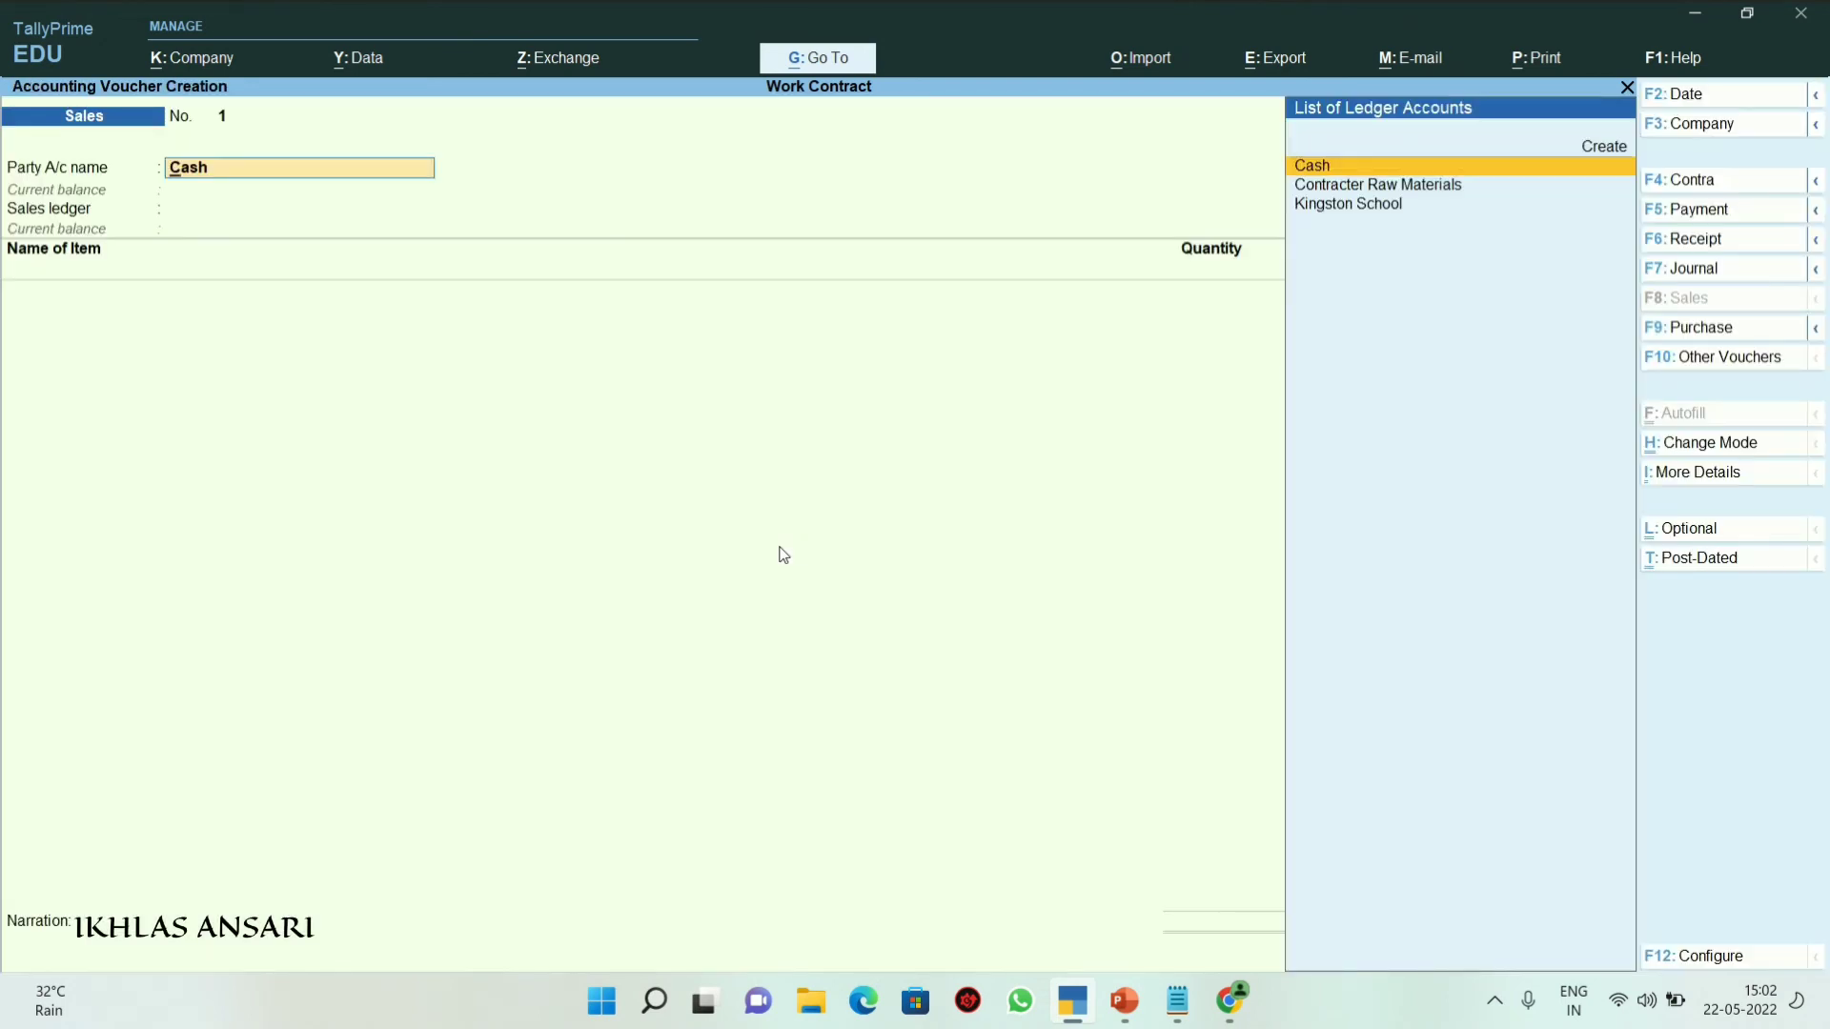
Select Kingston School as the party account and skip the dispatch and buyer details
key("Down")
key("Down")
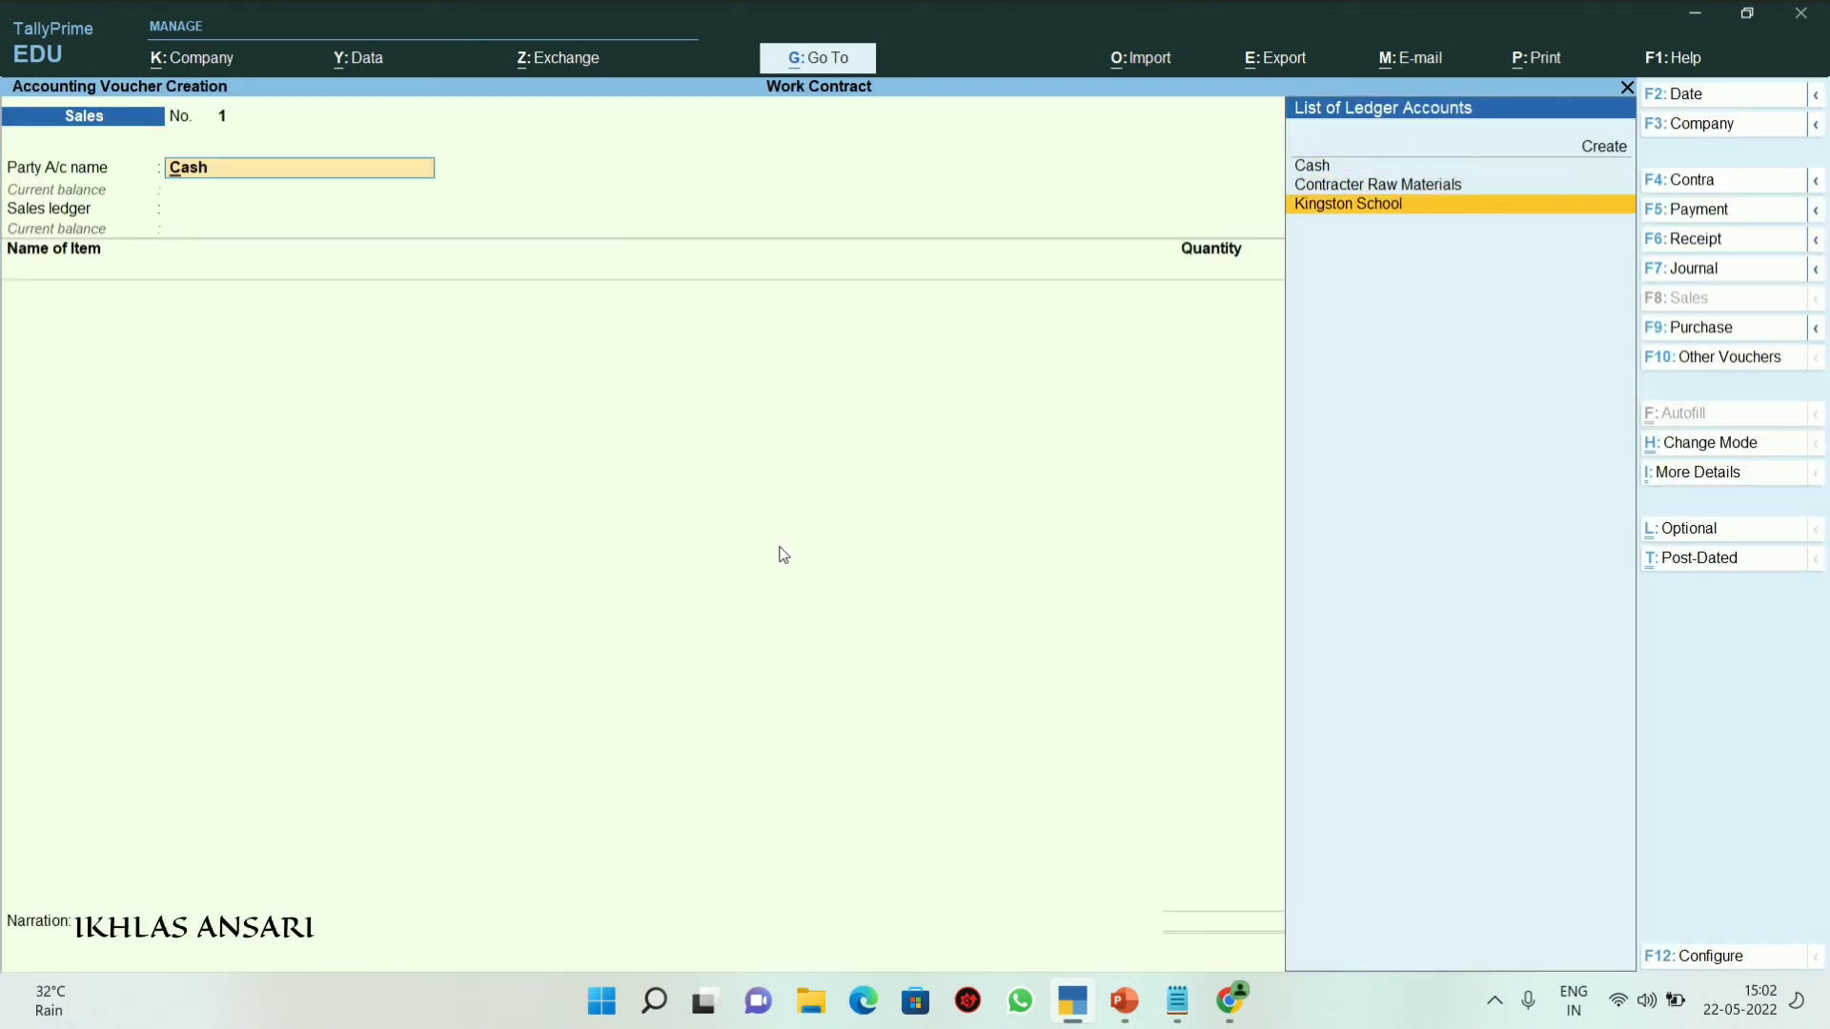
key("Return")
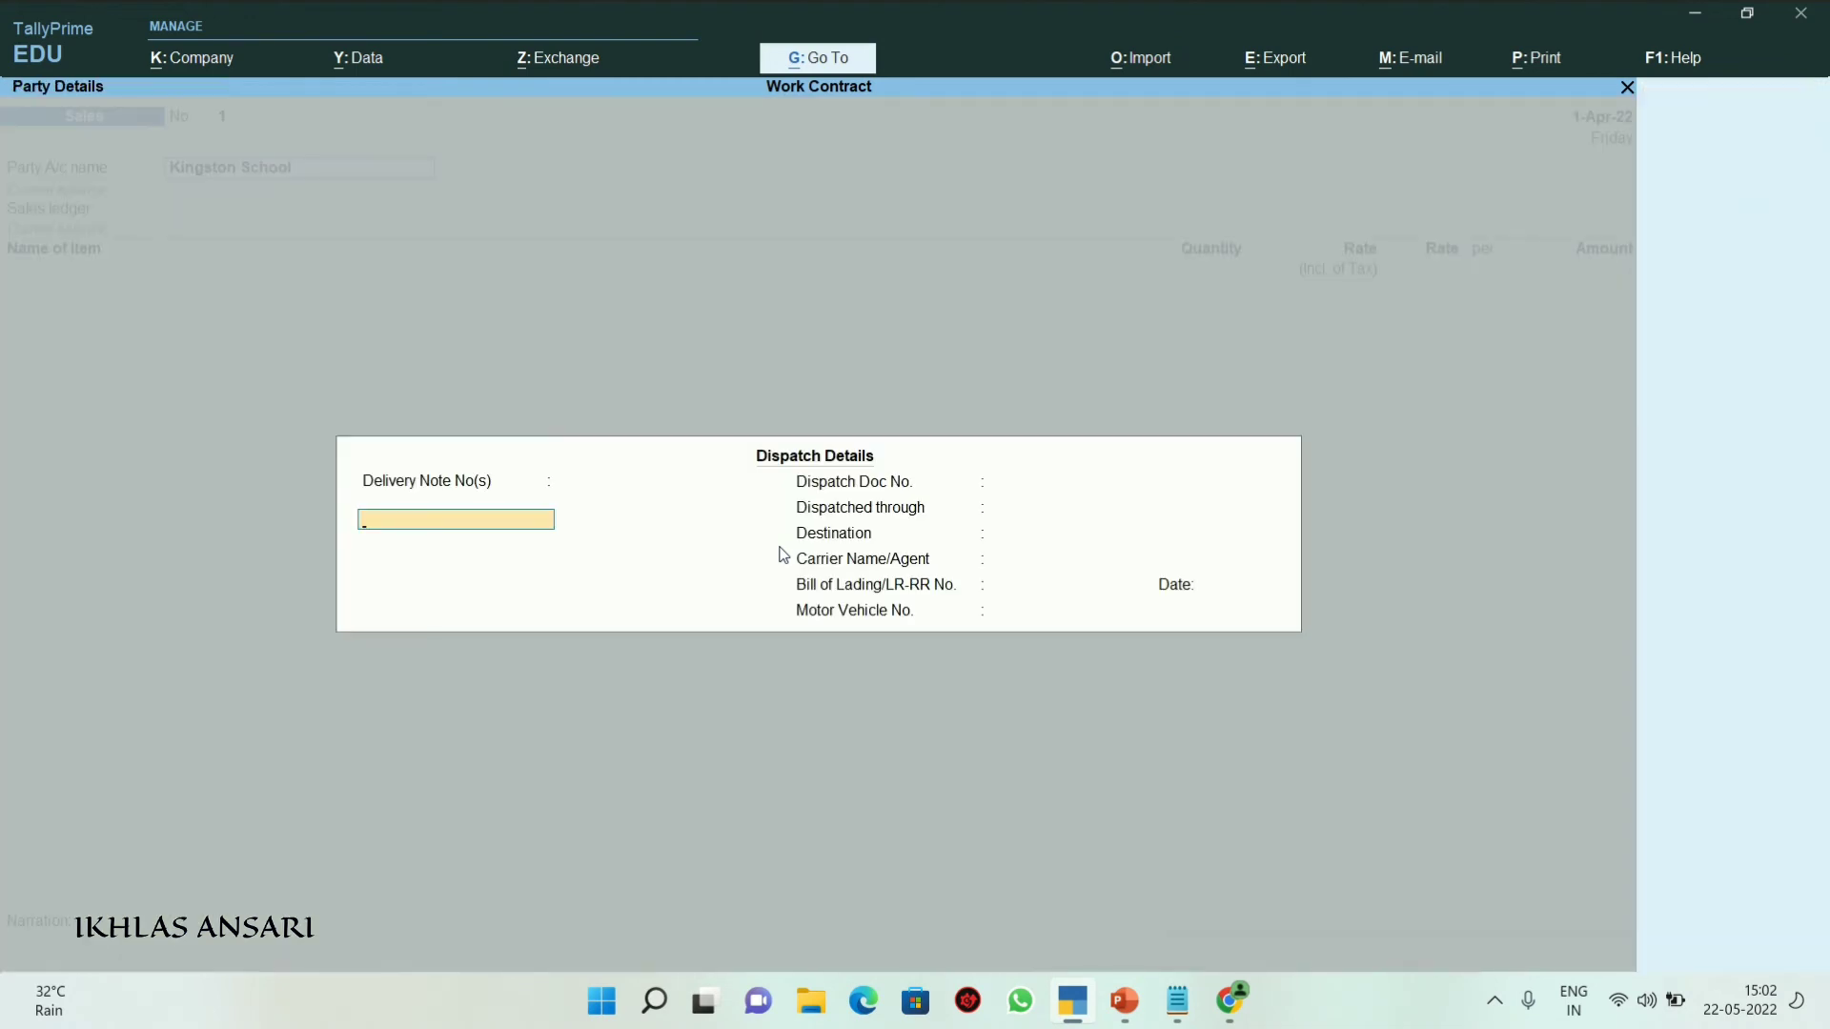
key("Return")
key("Return")
key("Return")
key("Return")
key("Return")
key("Return")
key("Return")
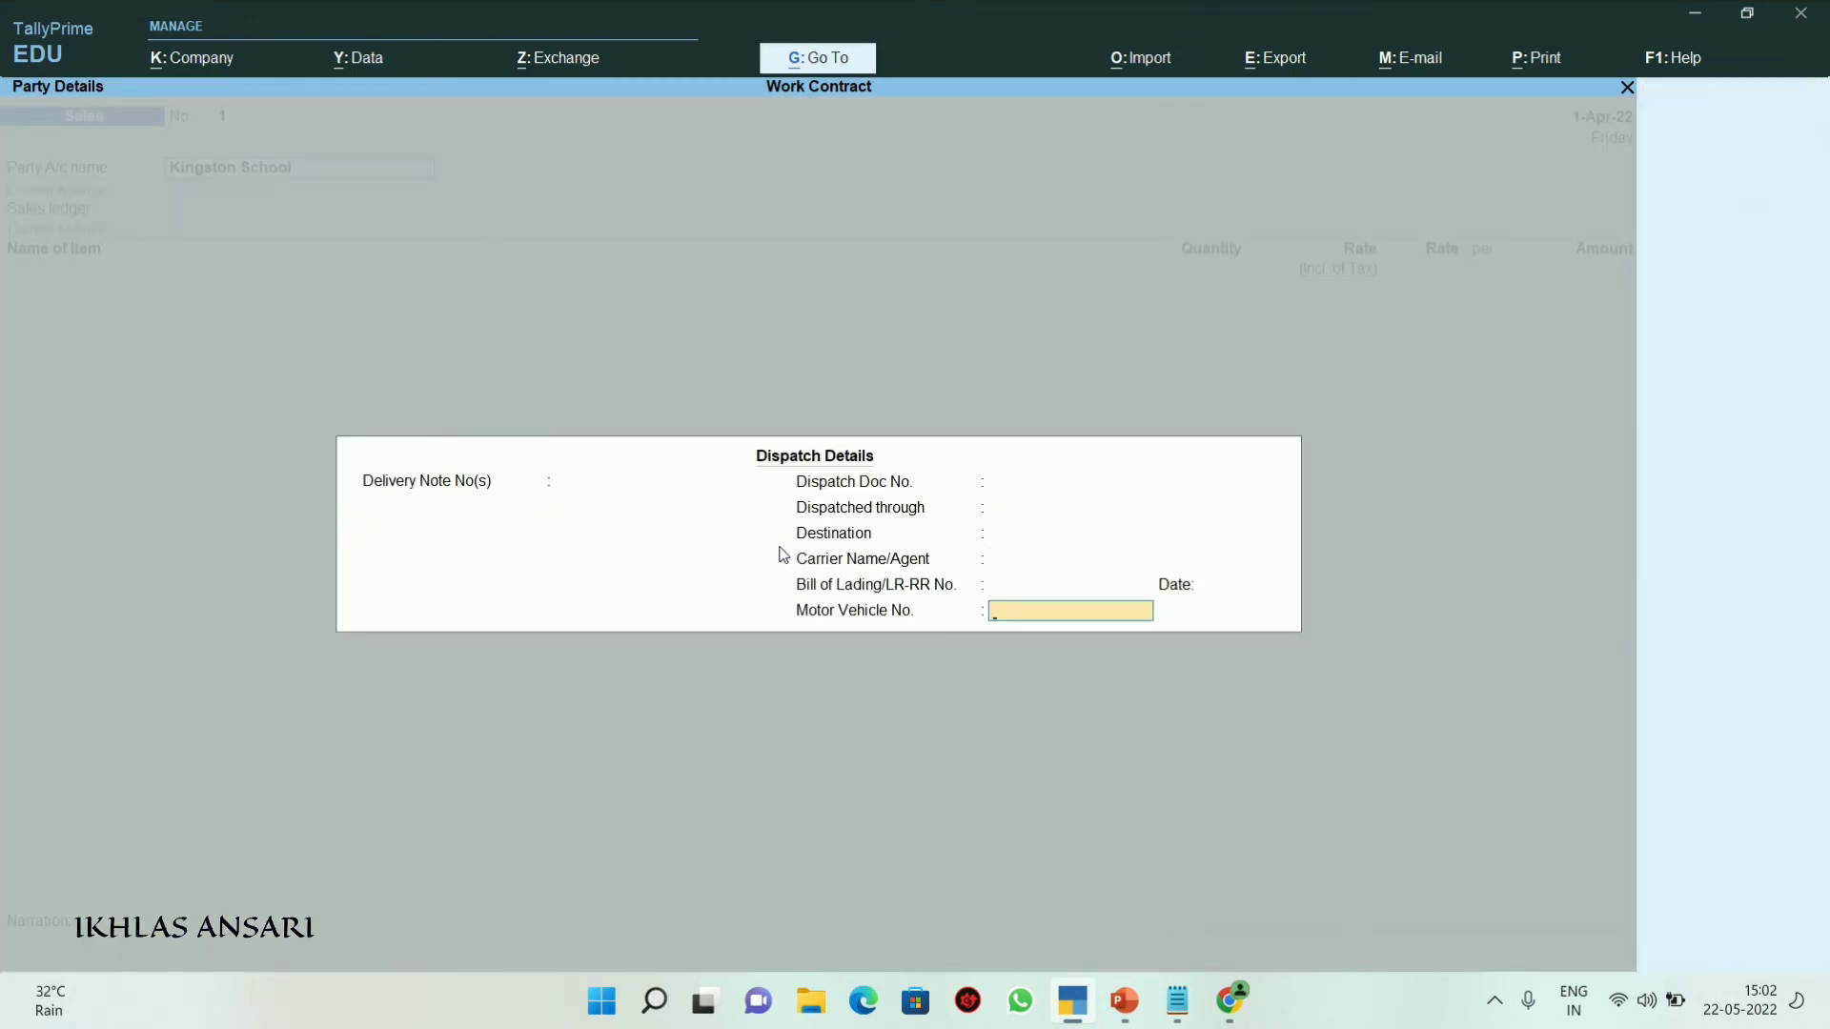
key("Return")
key("Return")
key("Return")
key("Return")
key("Return")
key("Return")
key("Return")
key("Return")
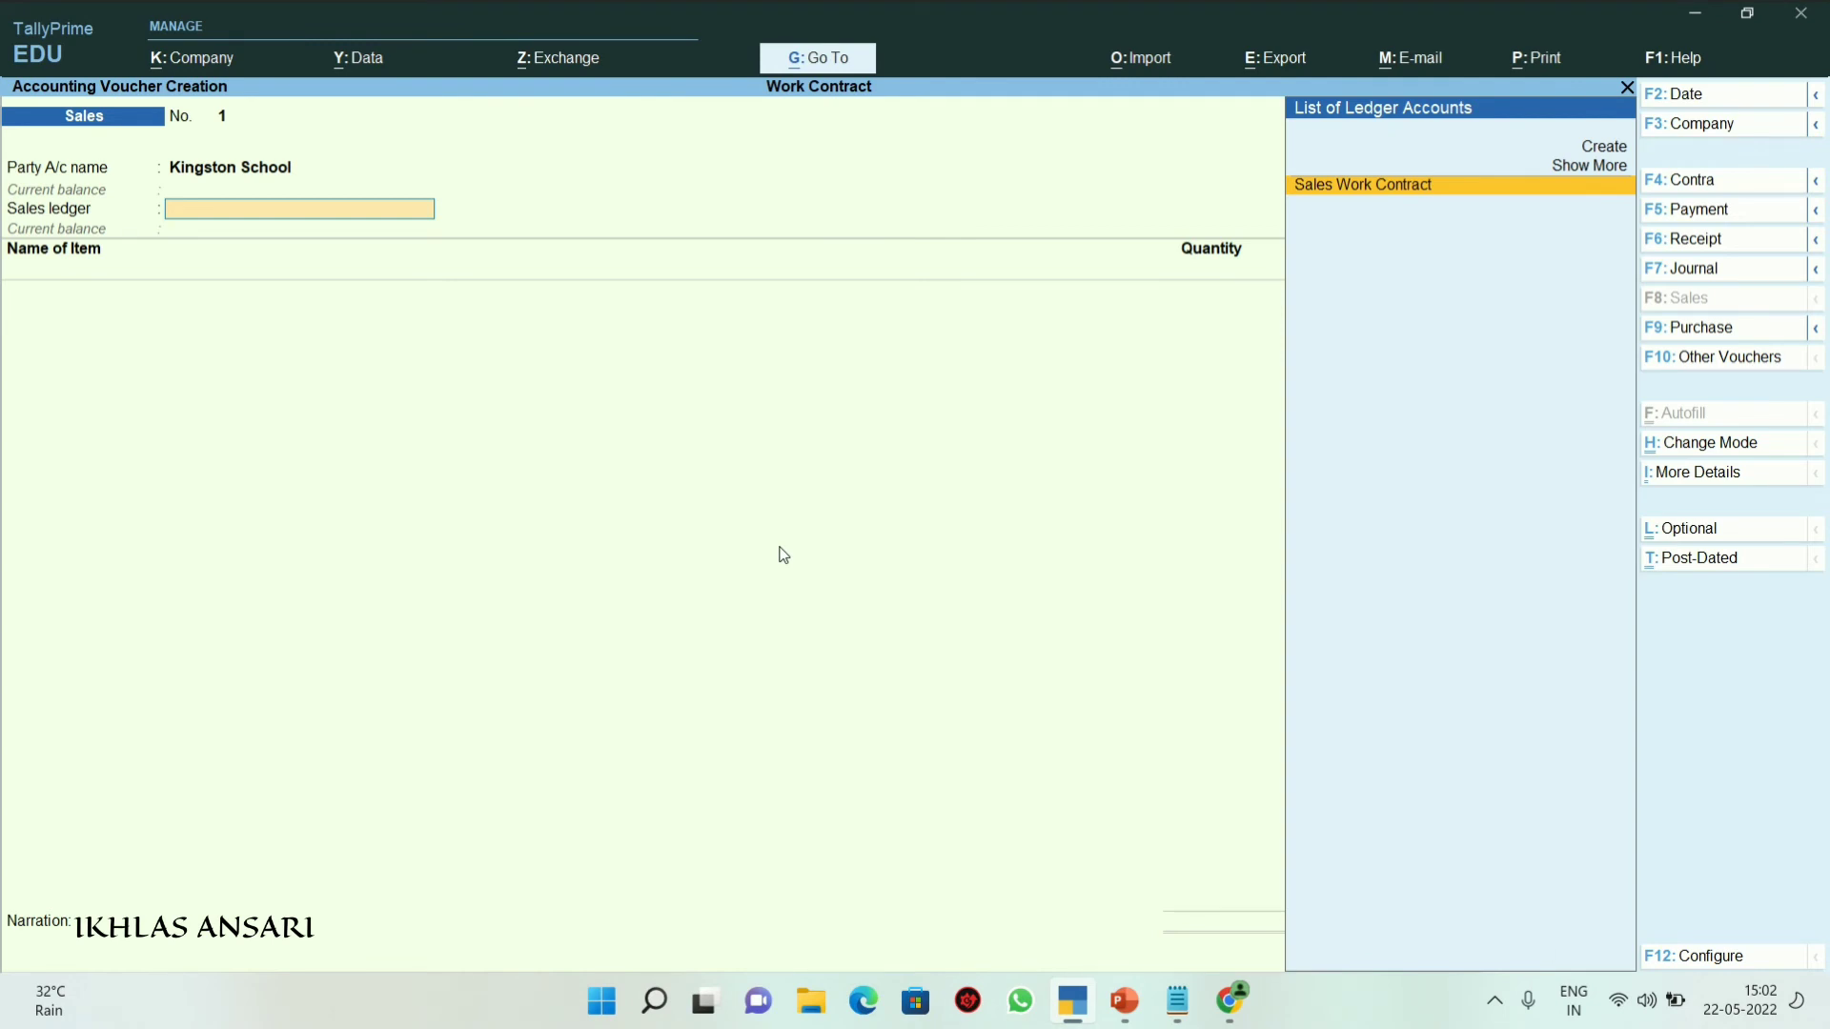
Under Sales Work Contract, add Work Contract-Kingston Building at Kingston School Site, 1 nos at 1,20,000 tax-inclusive
key("Return")
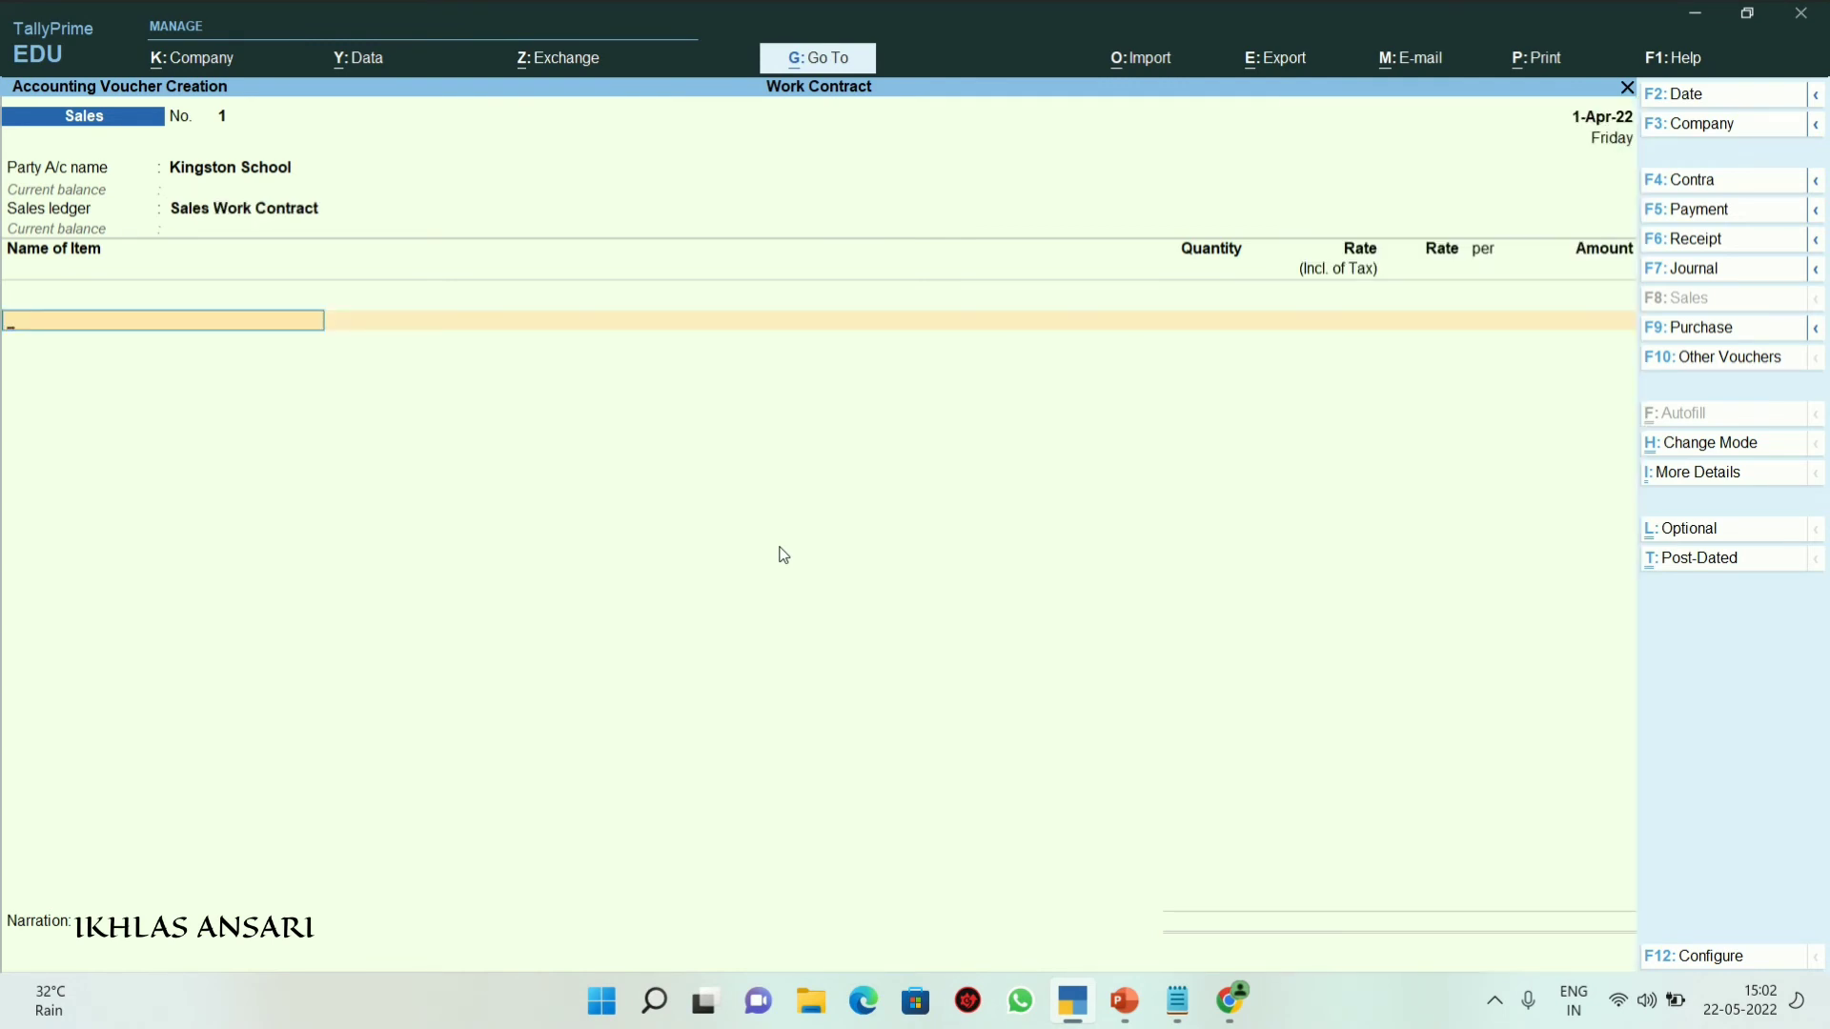
key("Down")
key("Down")
key("Down")
key("Down")
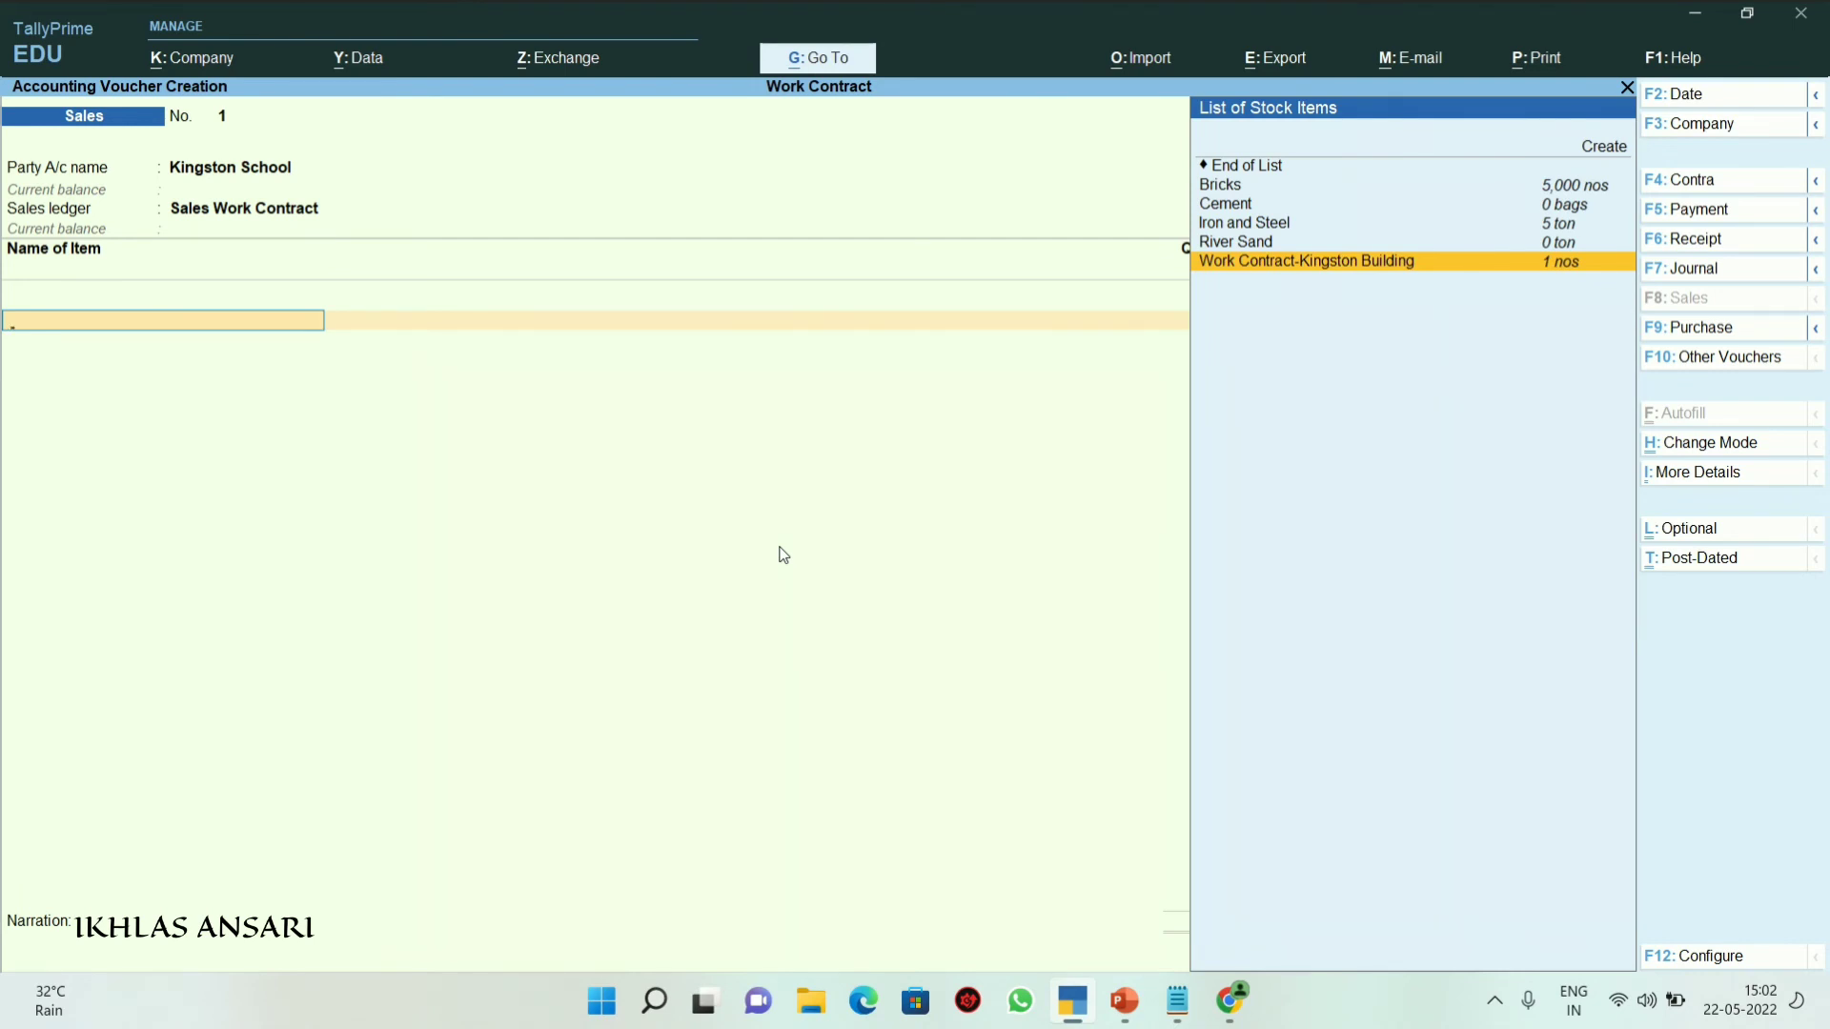
key("Return")
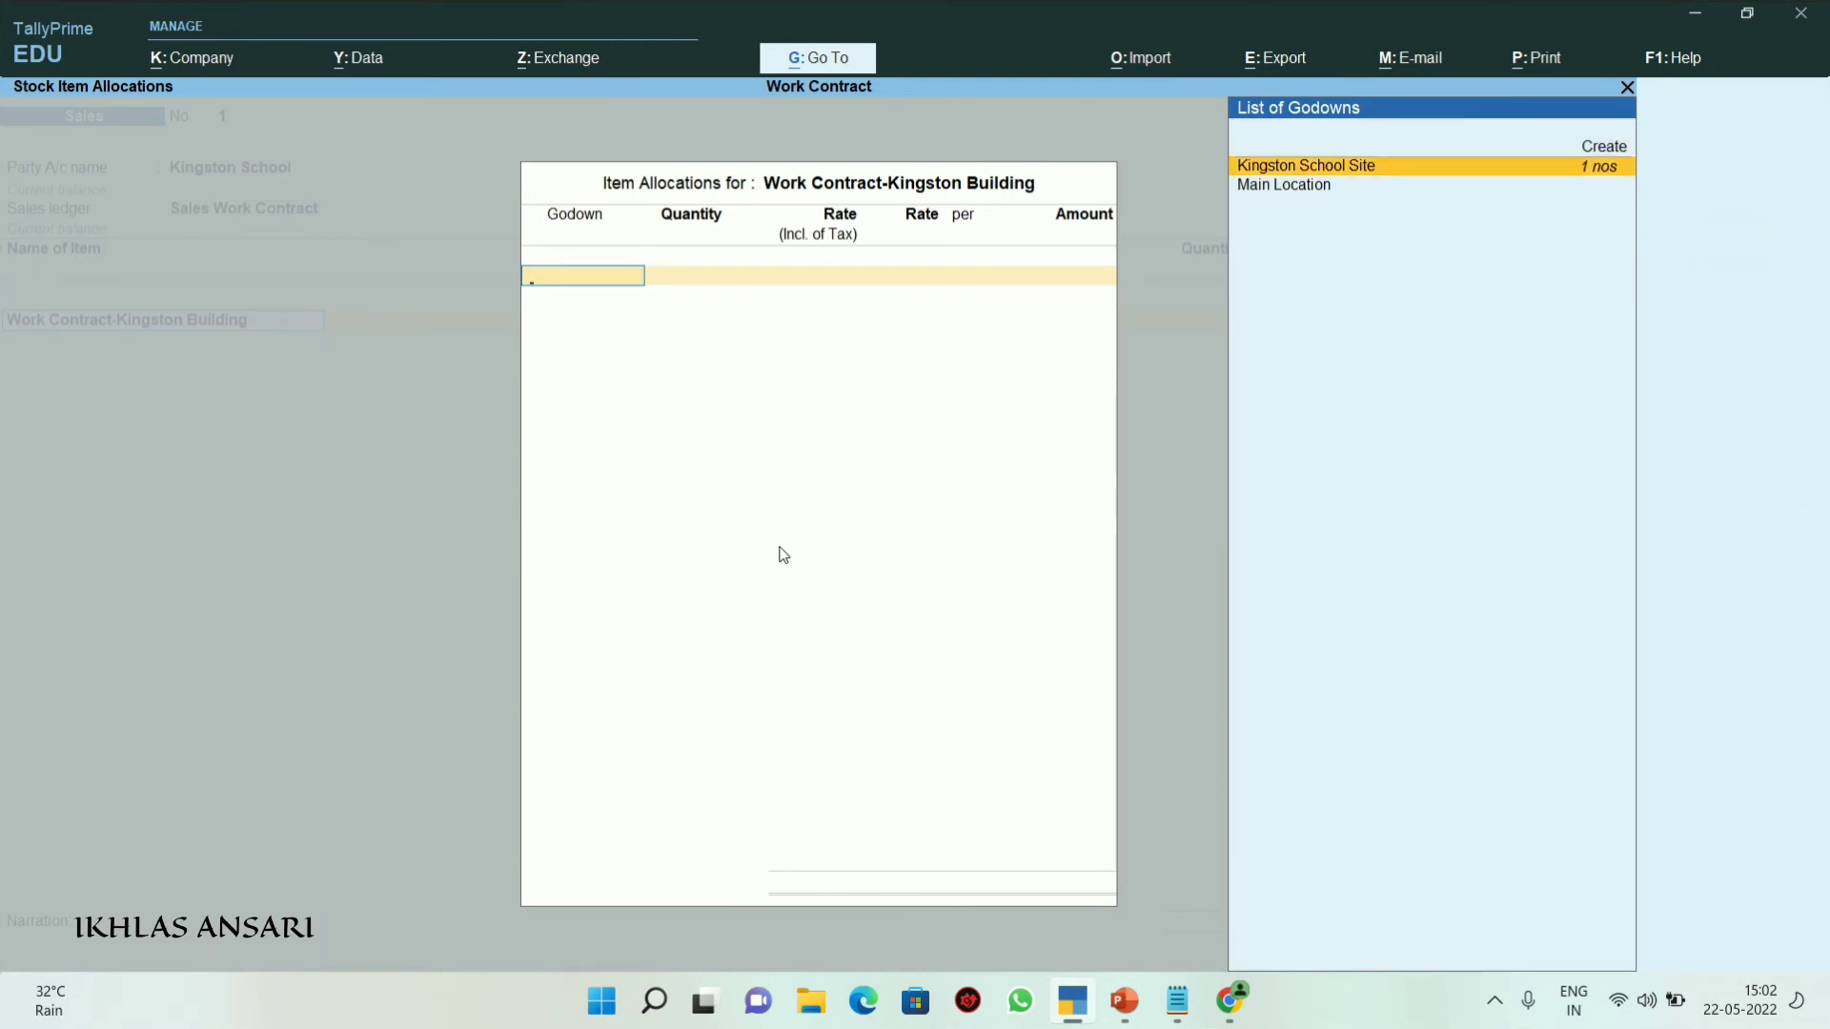
key("Return")
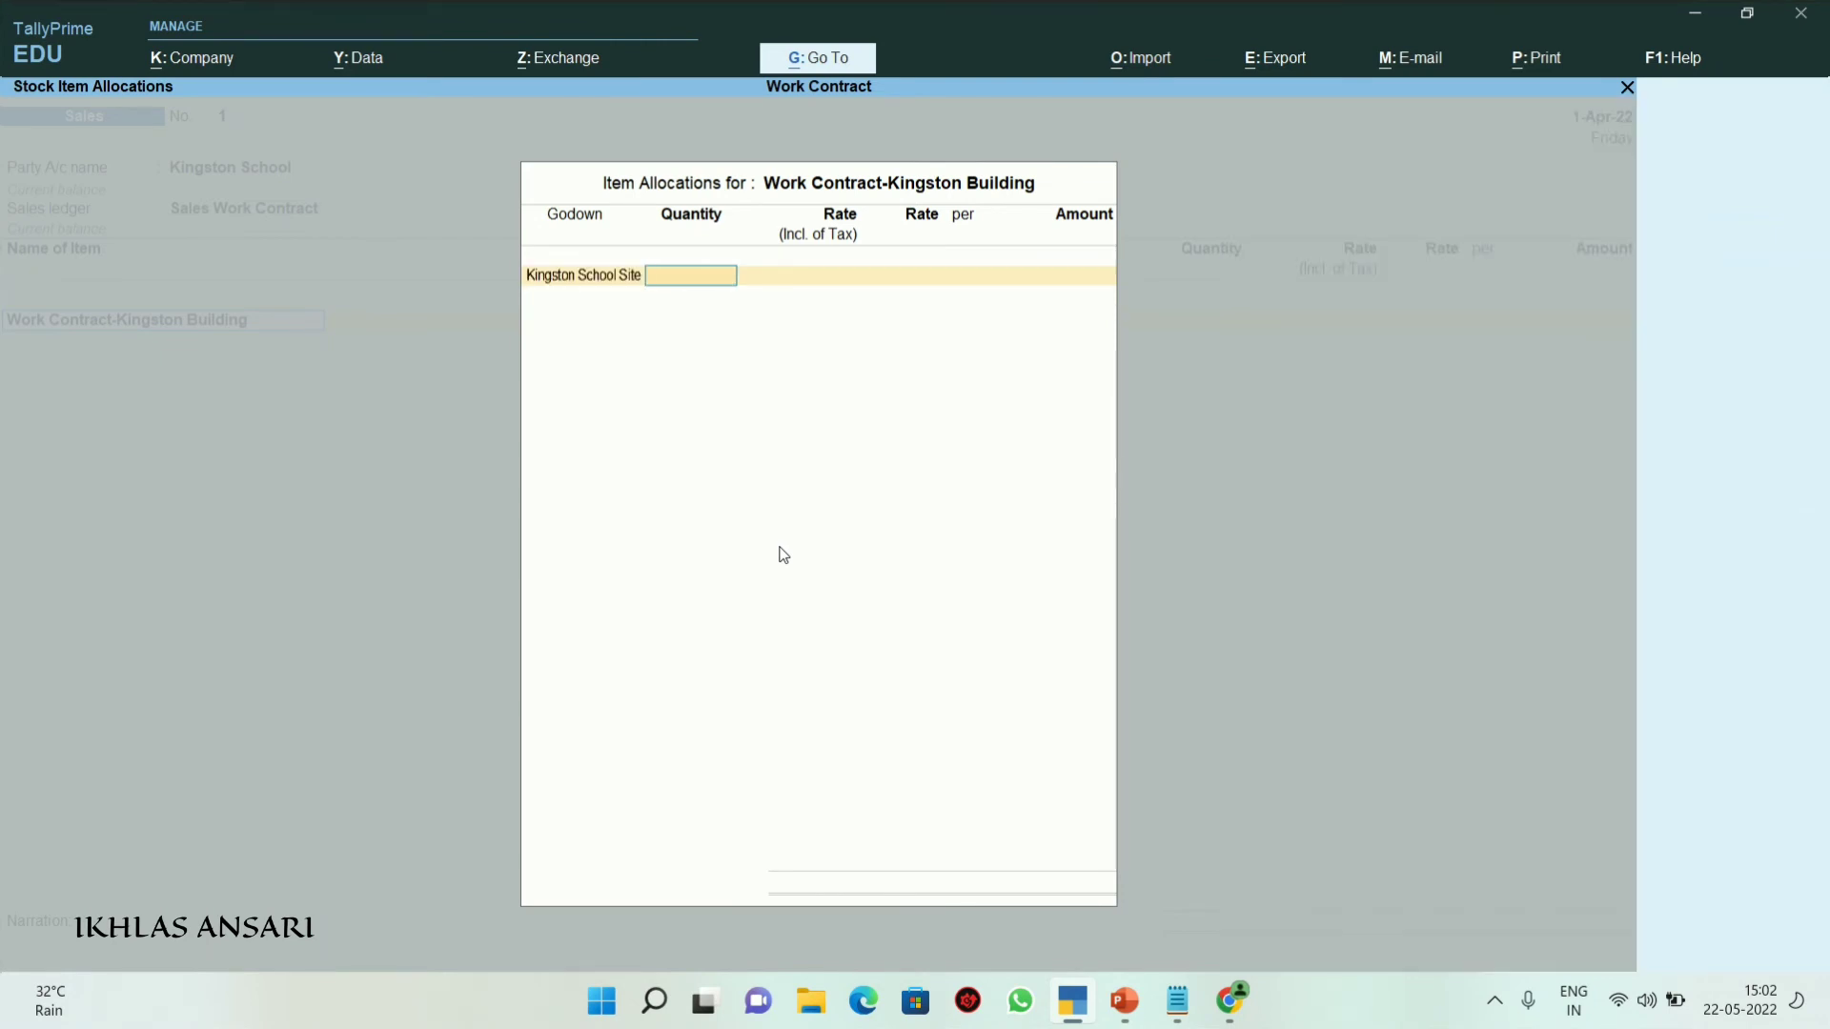
key("Return")
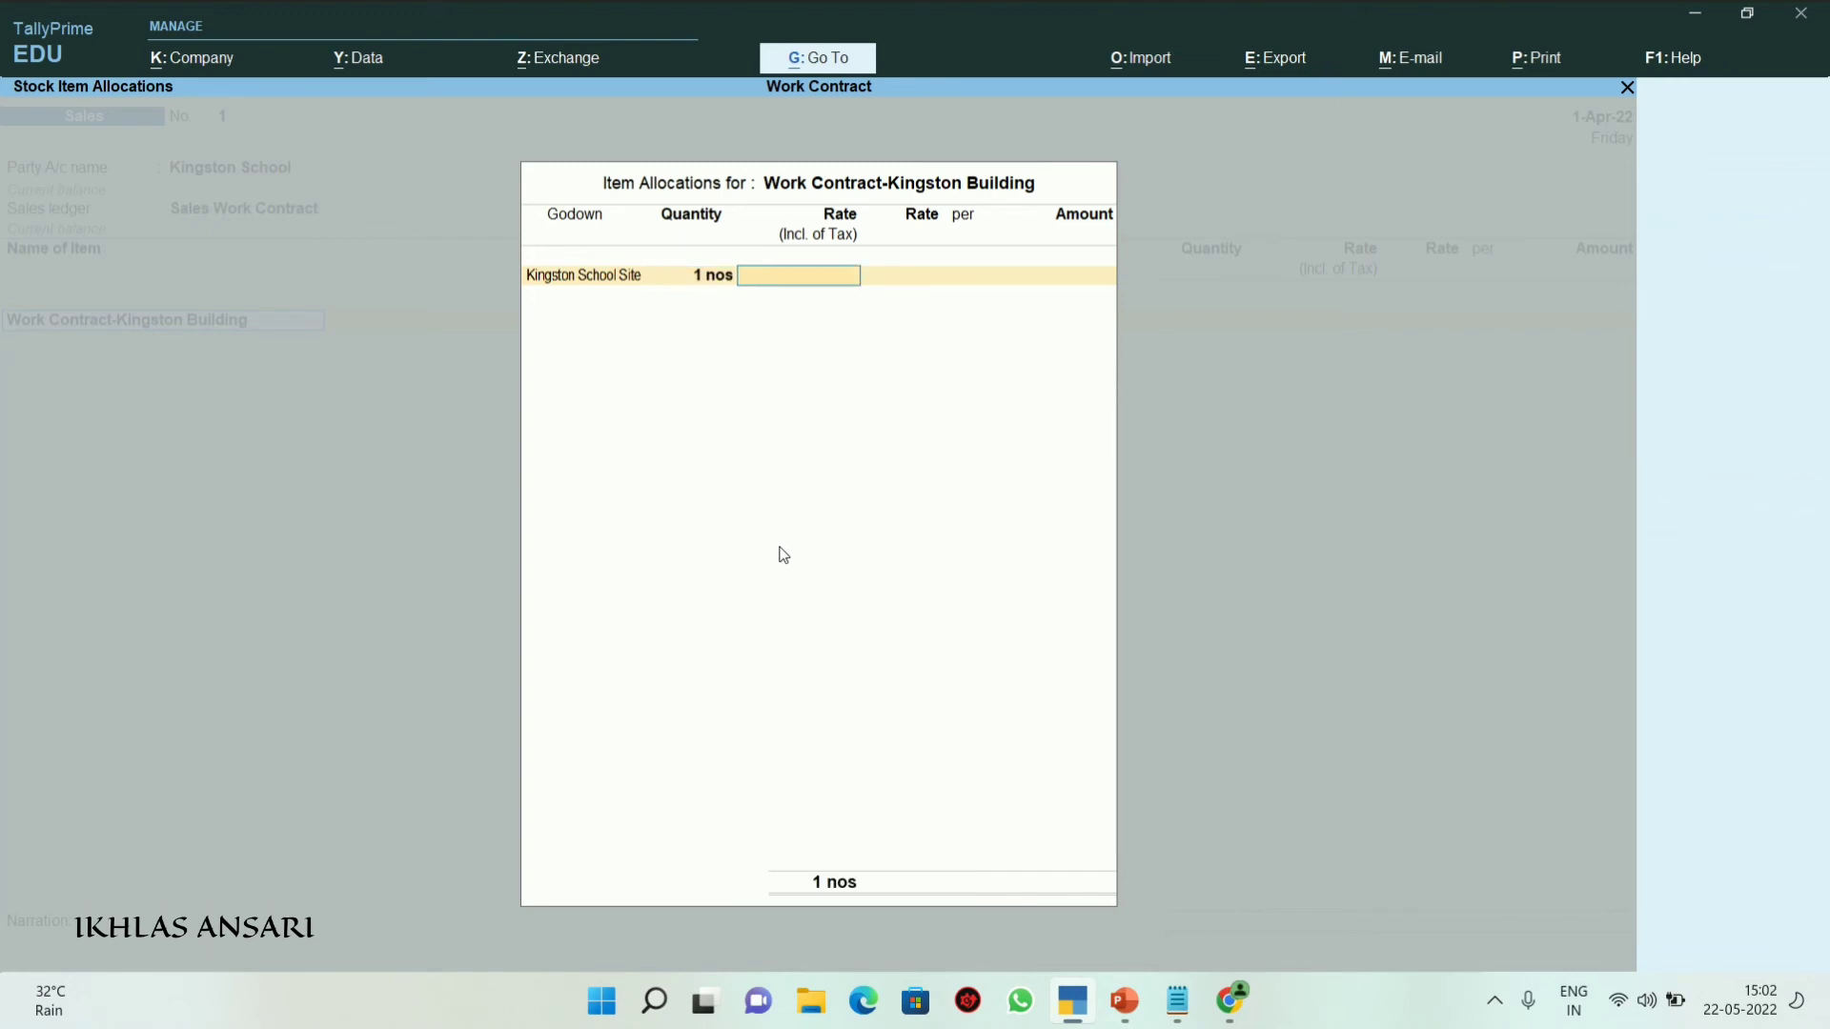
type("120000")
key("Return")
key("Return")
key("Return")
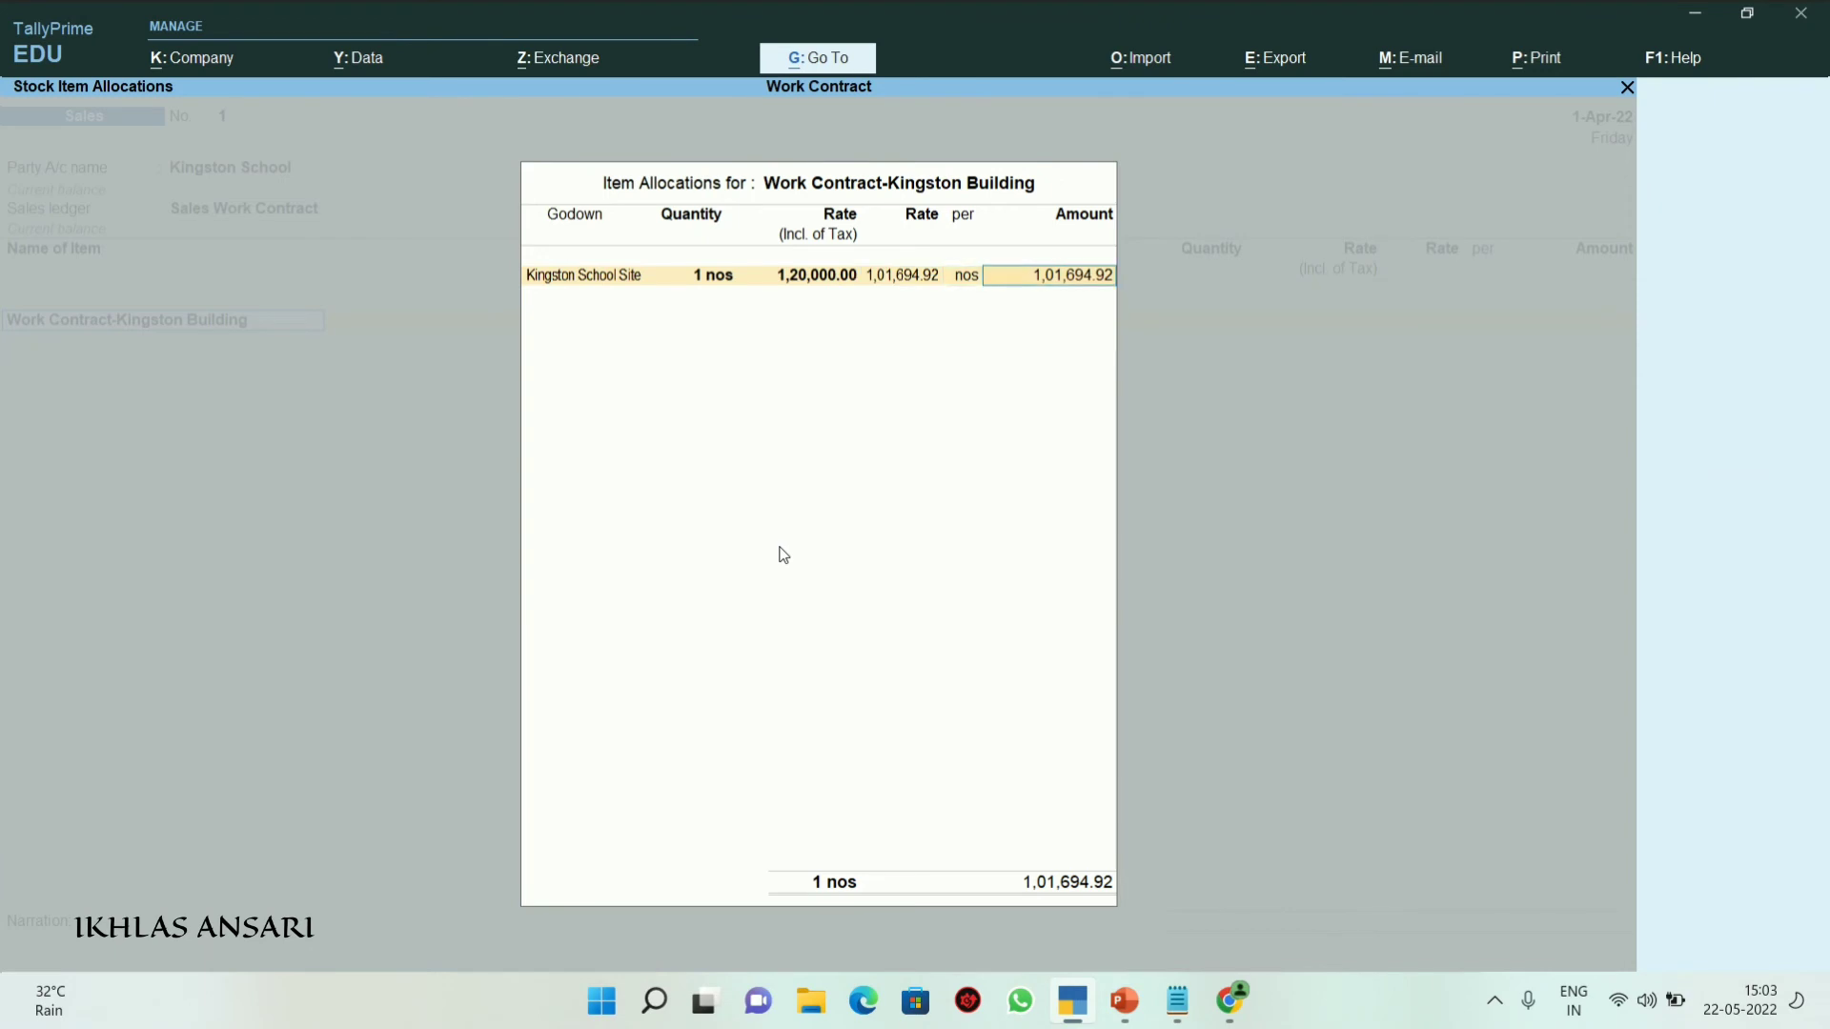
key("Return")
key("Return")
Add Cgst and Sgst ledgers of 9,152.54 each and save the sales invoice
key("Return")
type("Cg")
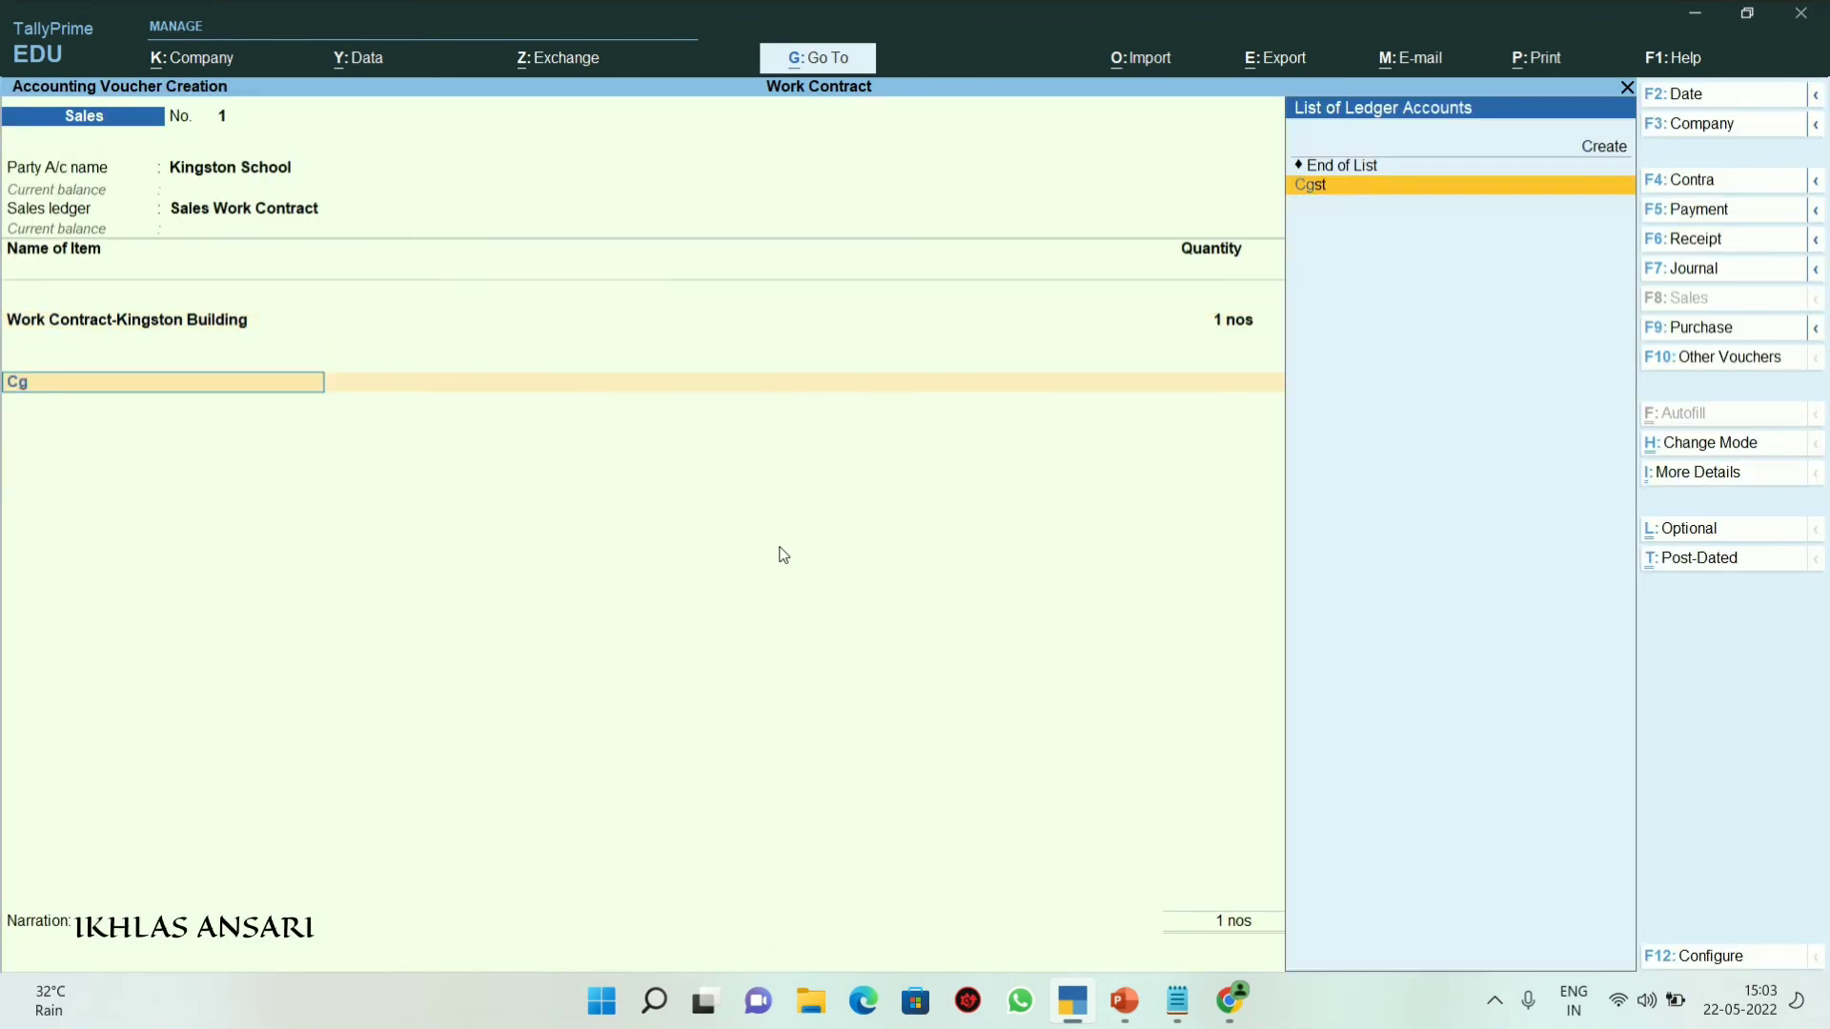
key("Return")
key("Return")
type("S")
key("Return")
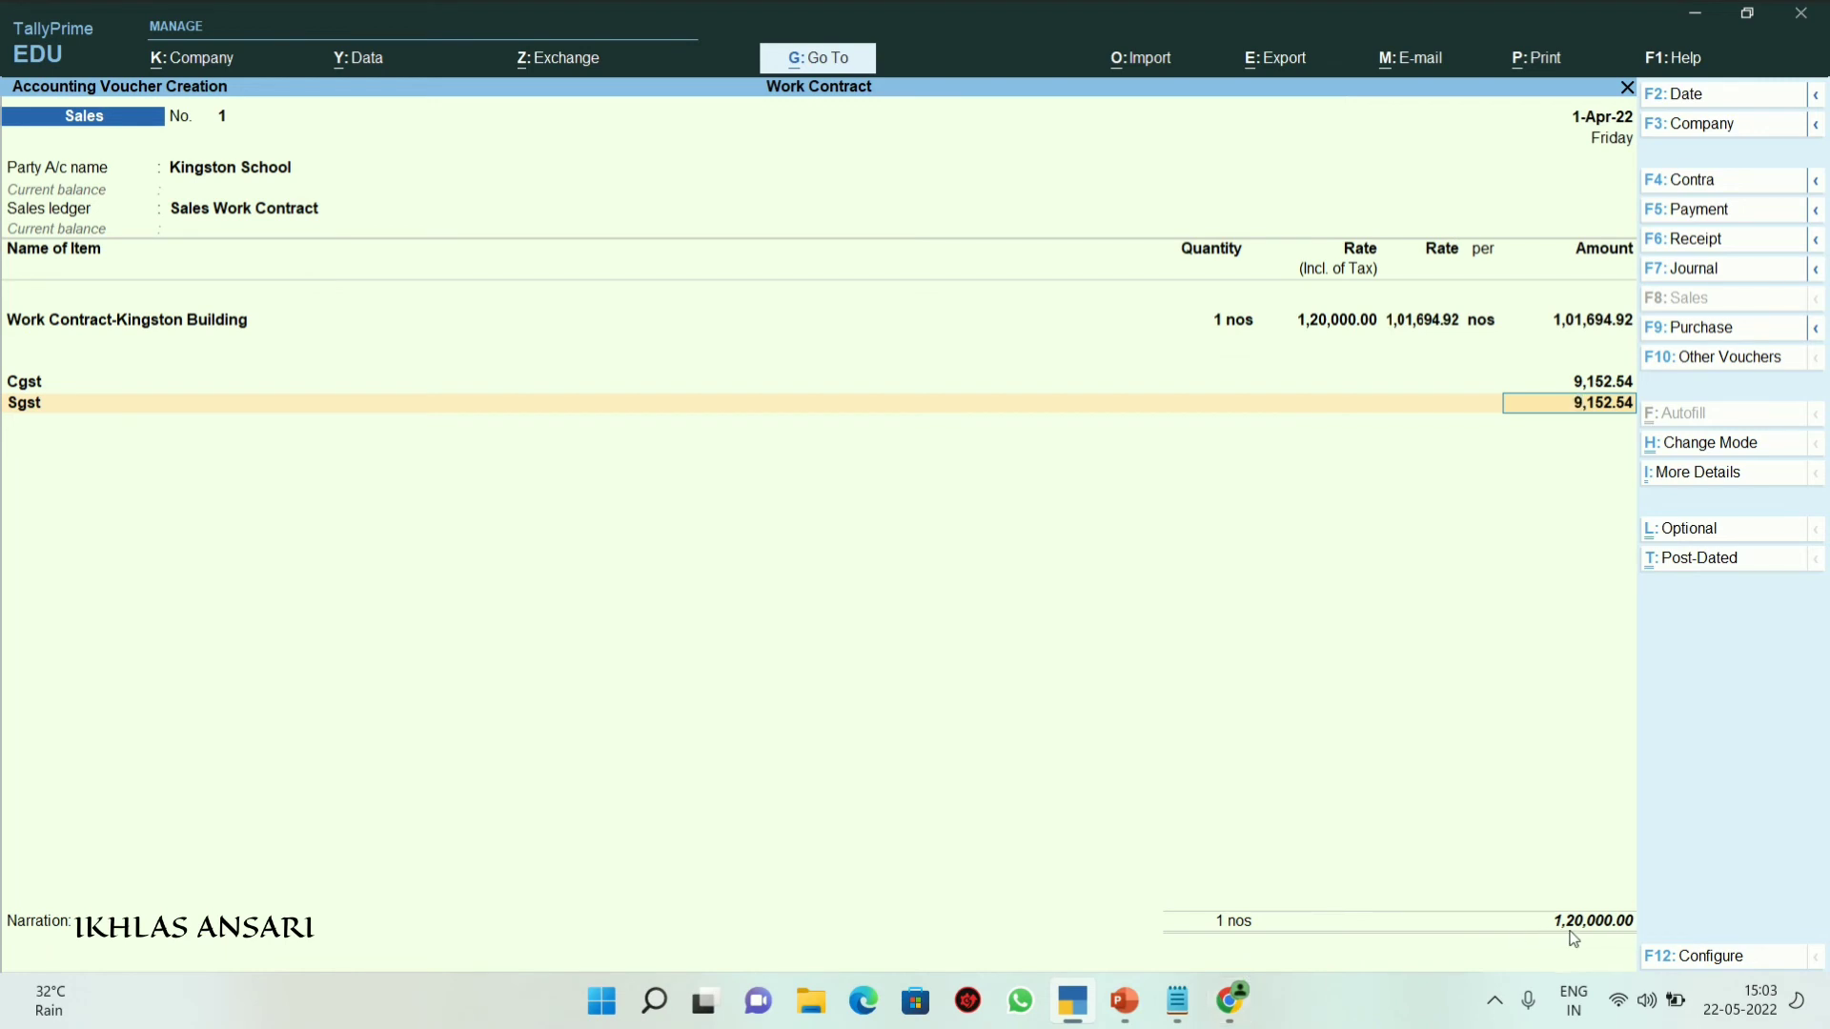
key("Return")
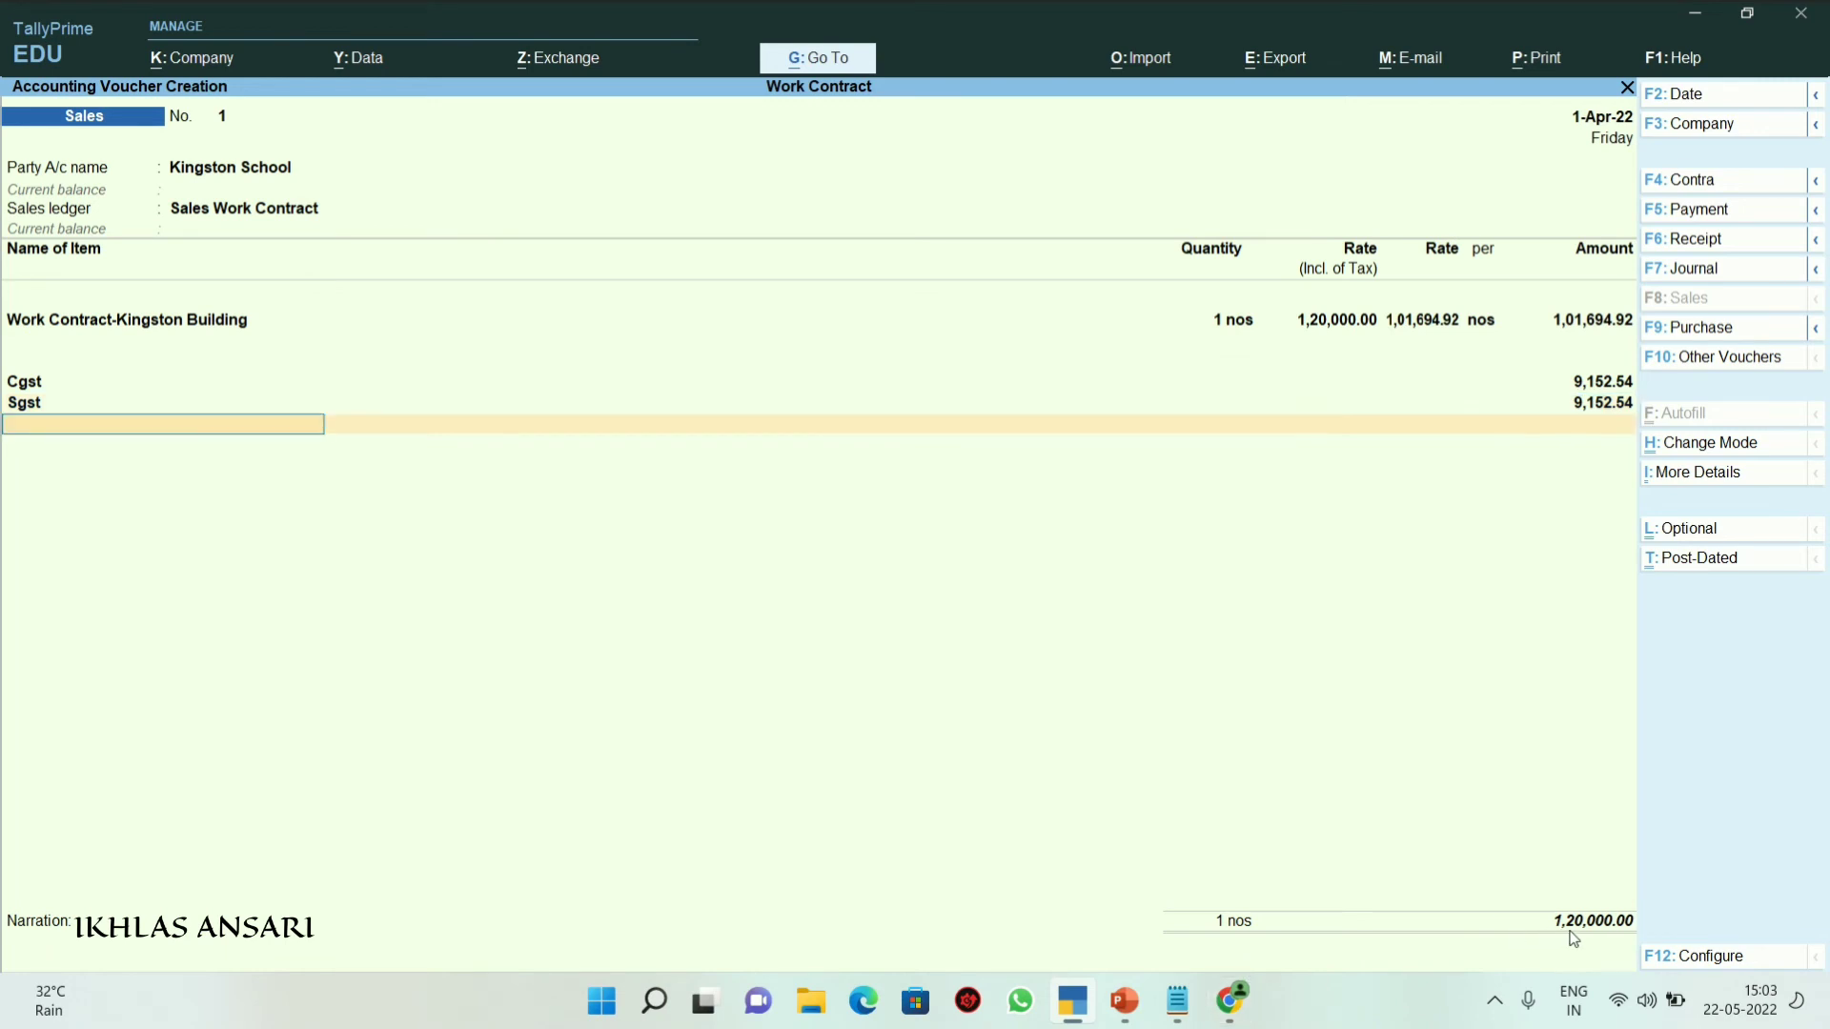
key("Return")
key("Return")
key("Return")
key("Return")
key("Return")
key("Return")
left_click(1573, 939)
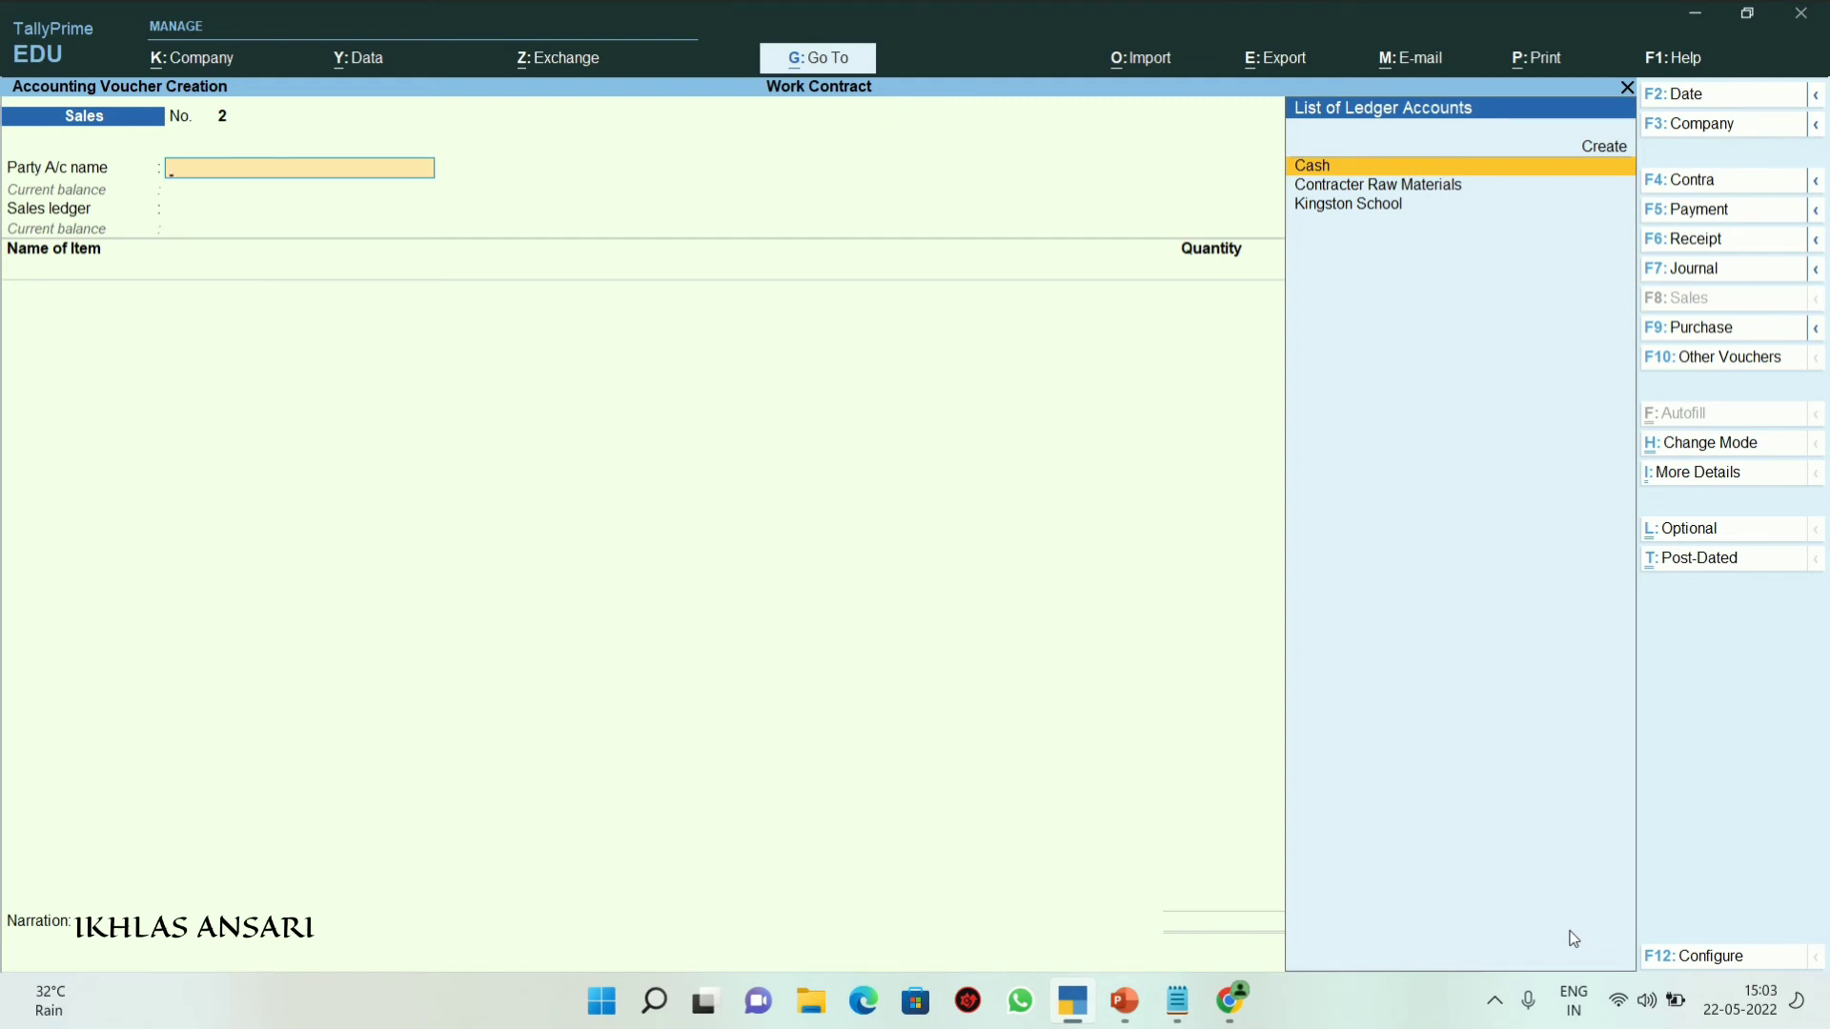
key("Escape")
Review the Stock Summary, including the Iron and Steel row
key("Return")
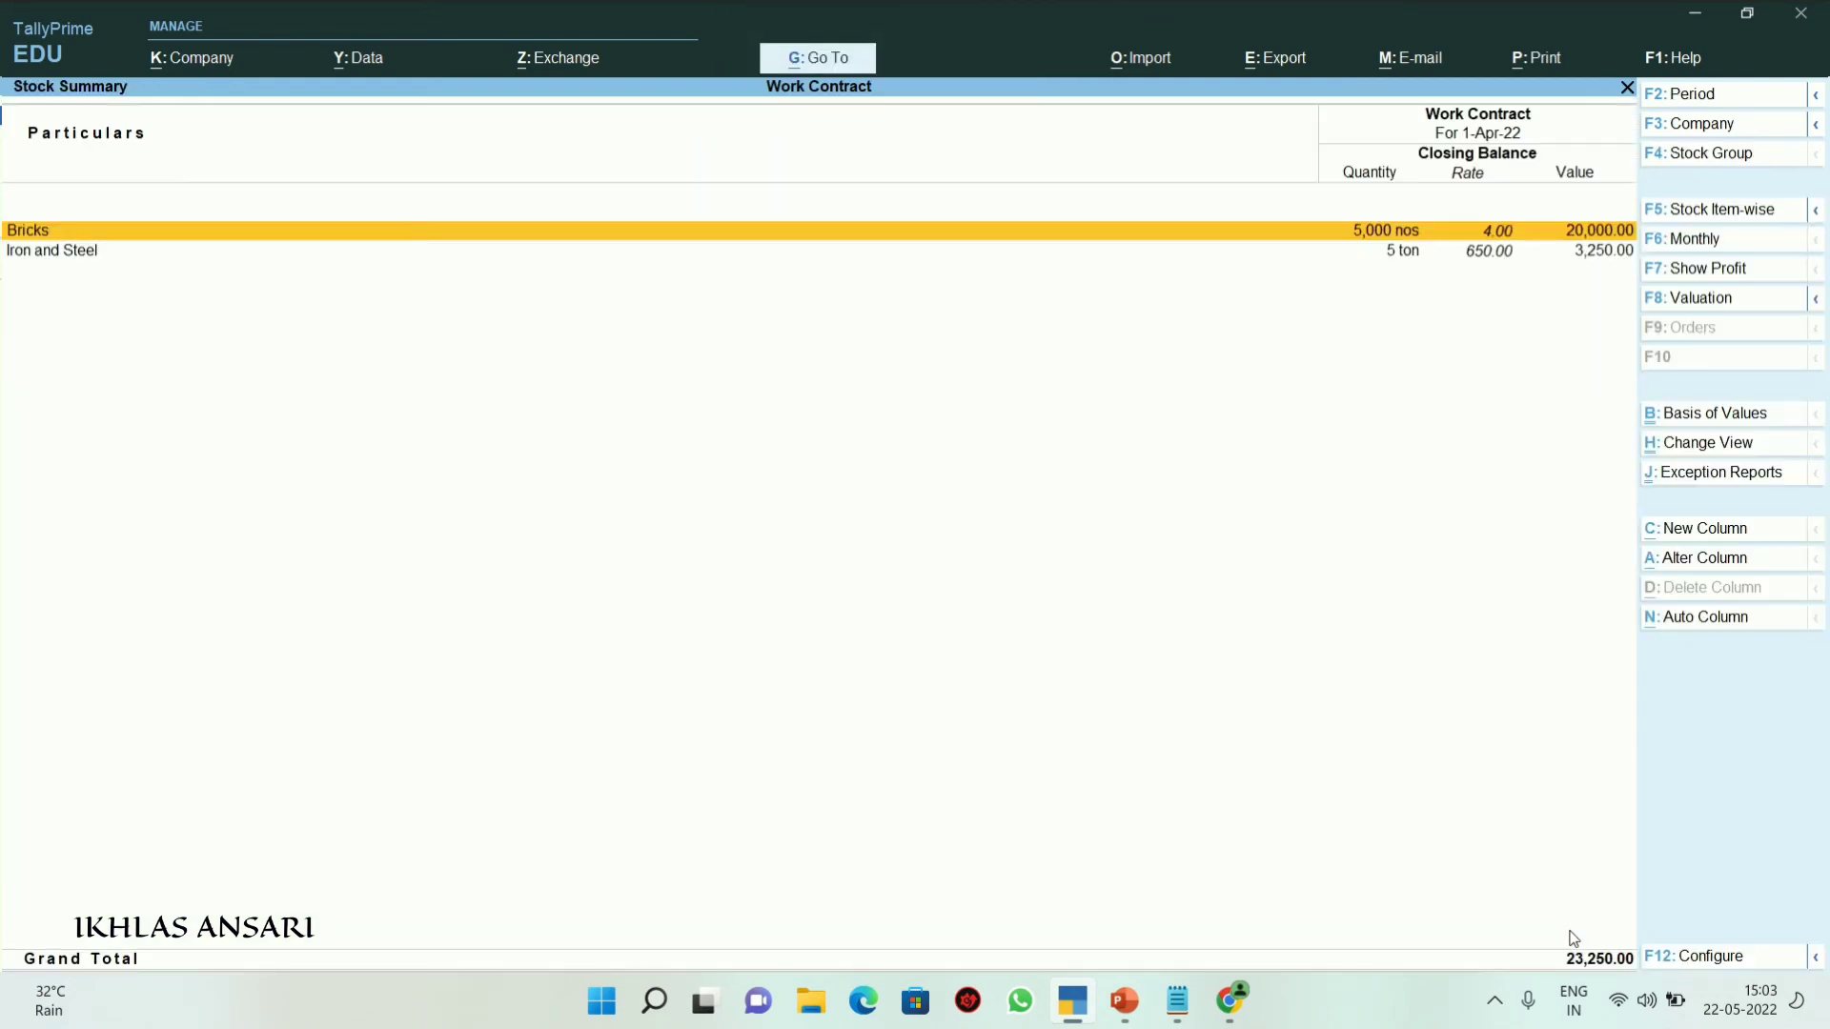
key("Down")
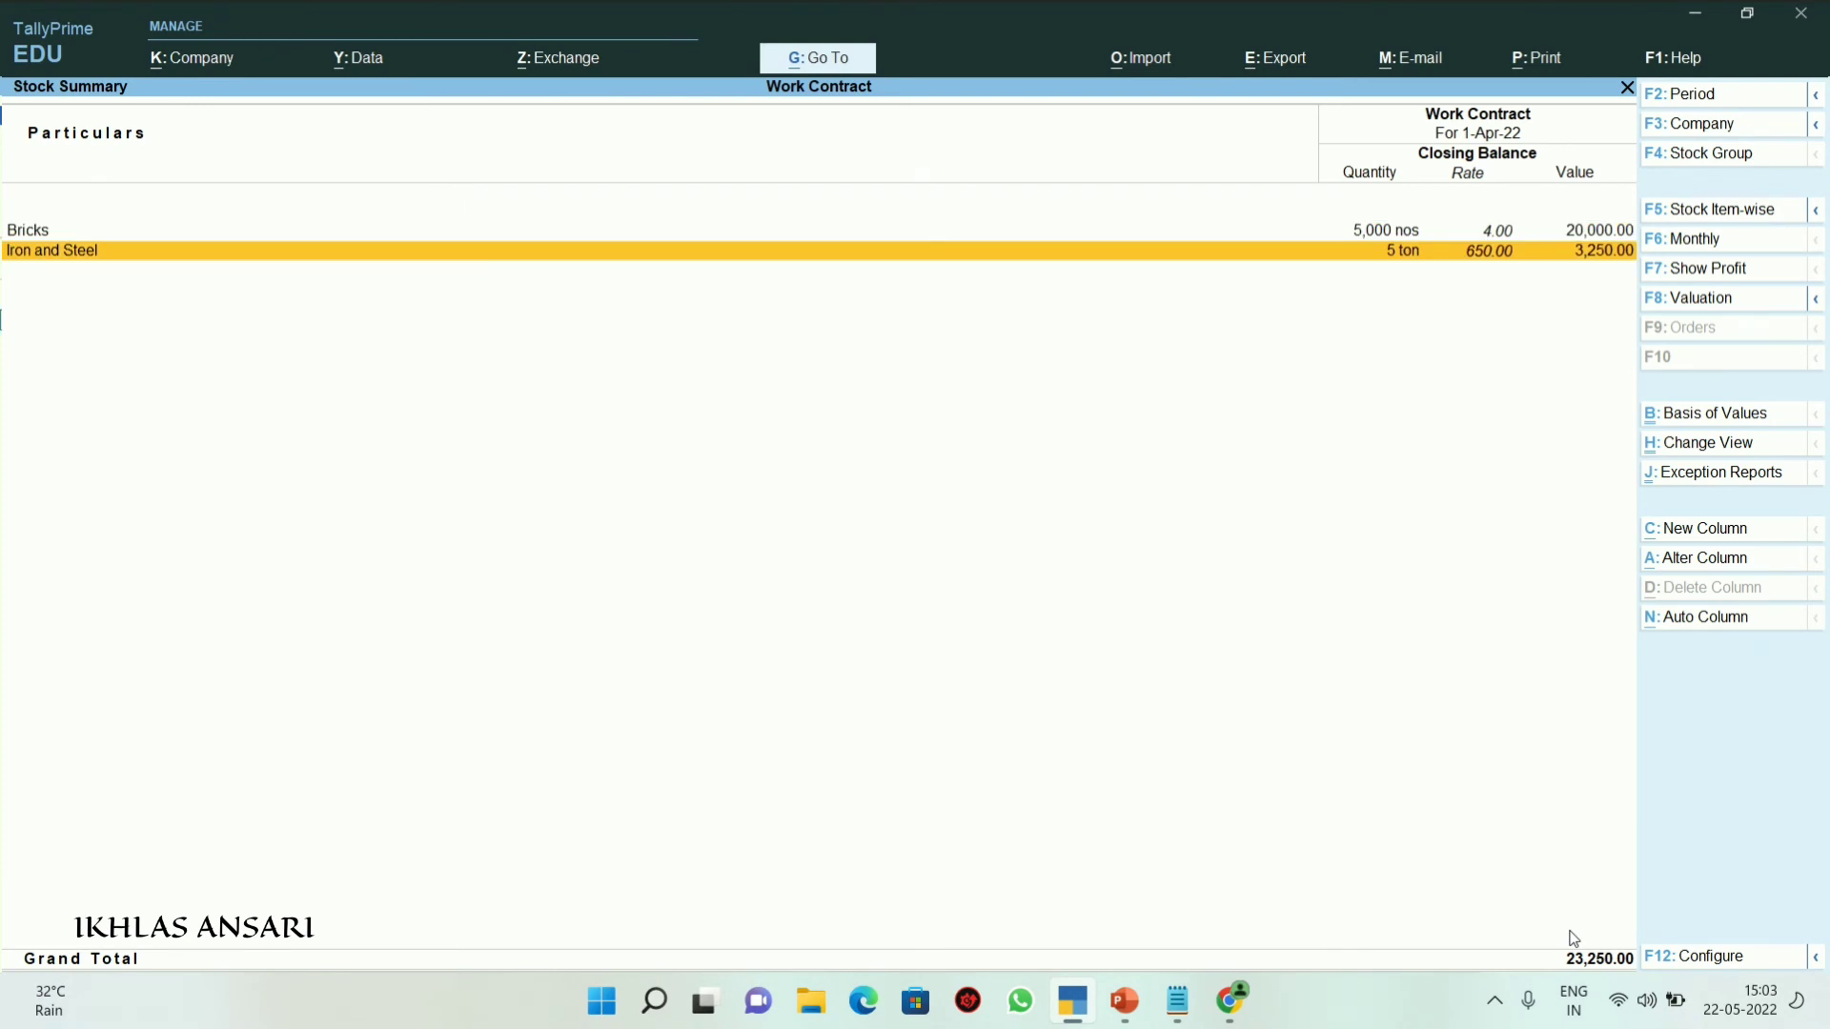
key("Escape")
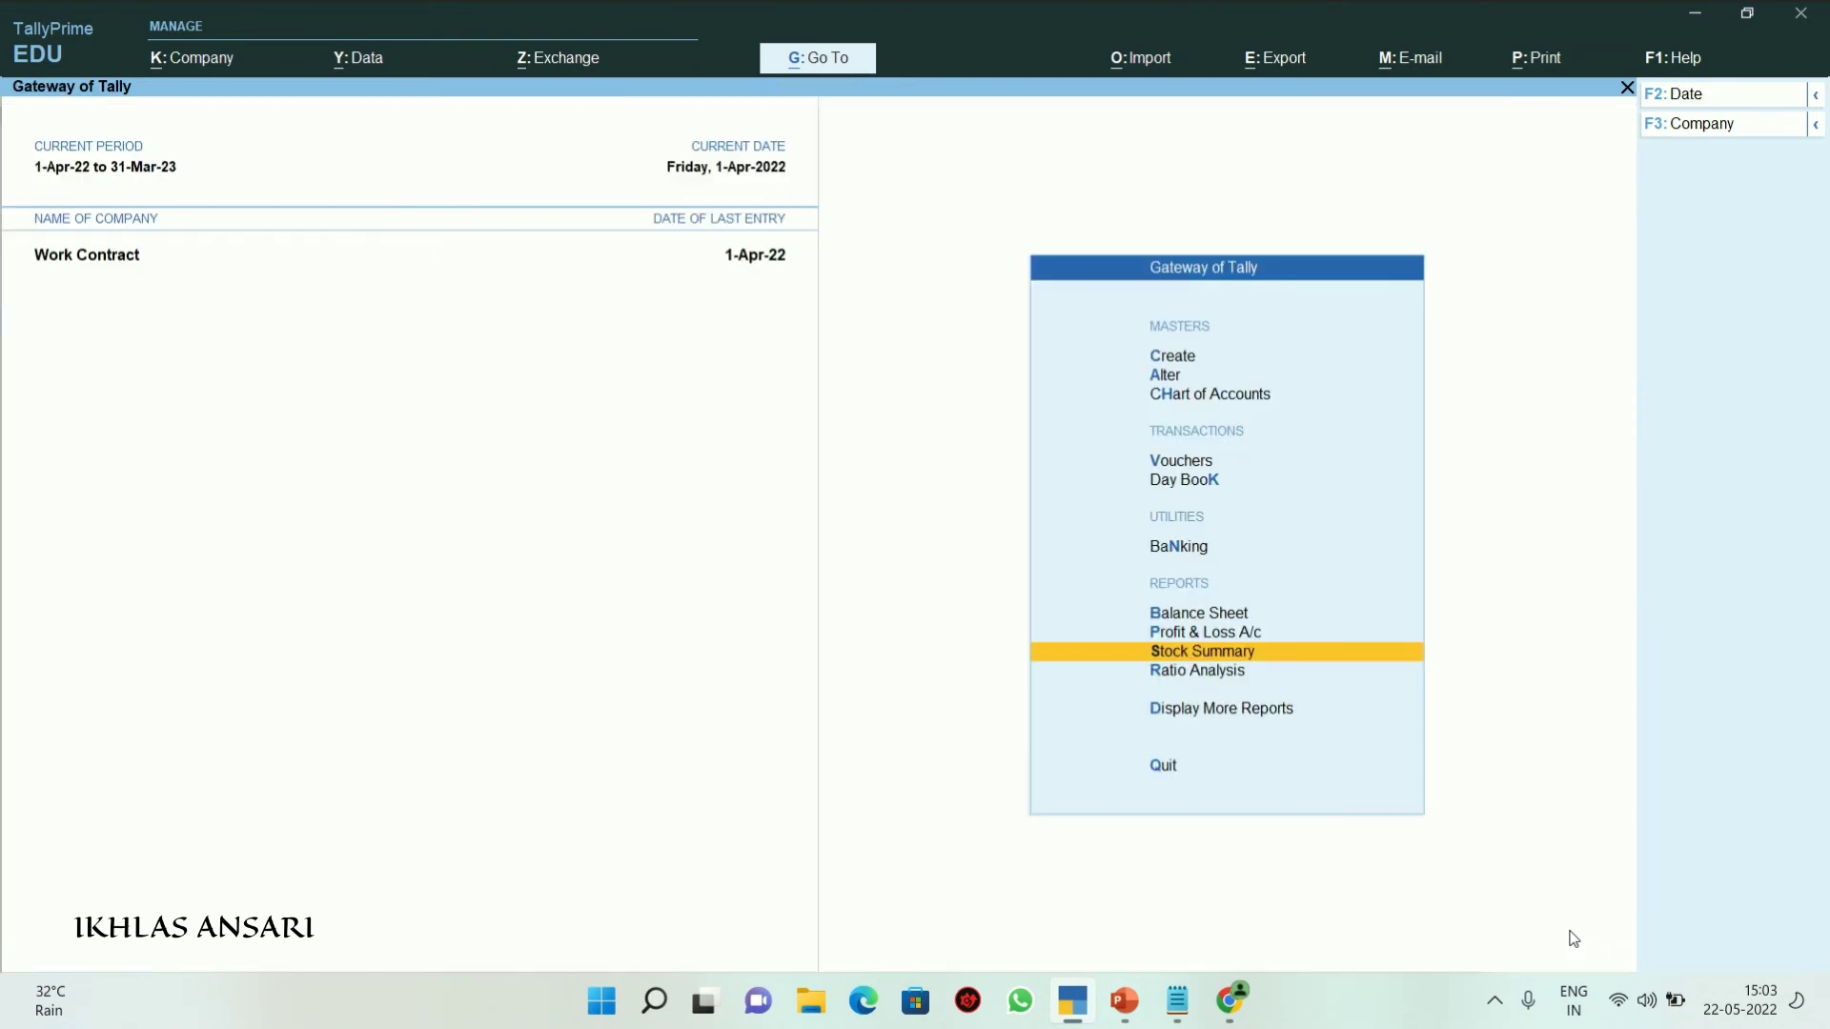
Check GSTR-1 under GST Reports, showing B2B invoices taxable at 1,01,694.92
key("Down")
key("Down")
key("Return")
key("Down")
key("Down")
key("Down")
key("Down")
key("Down")
key("Down")
key("Down")
key("Down")
key("Up")
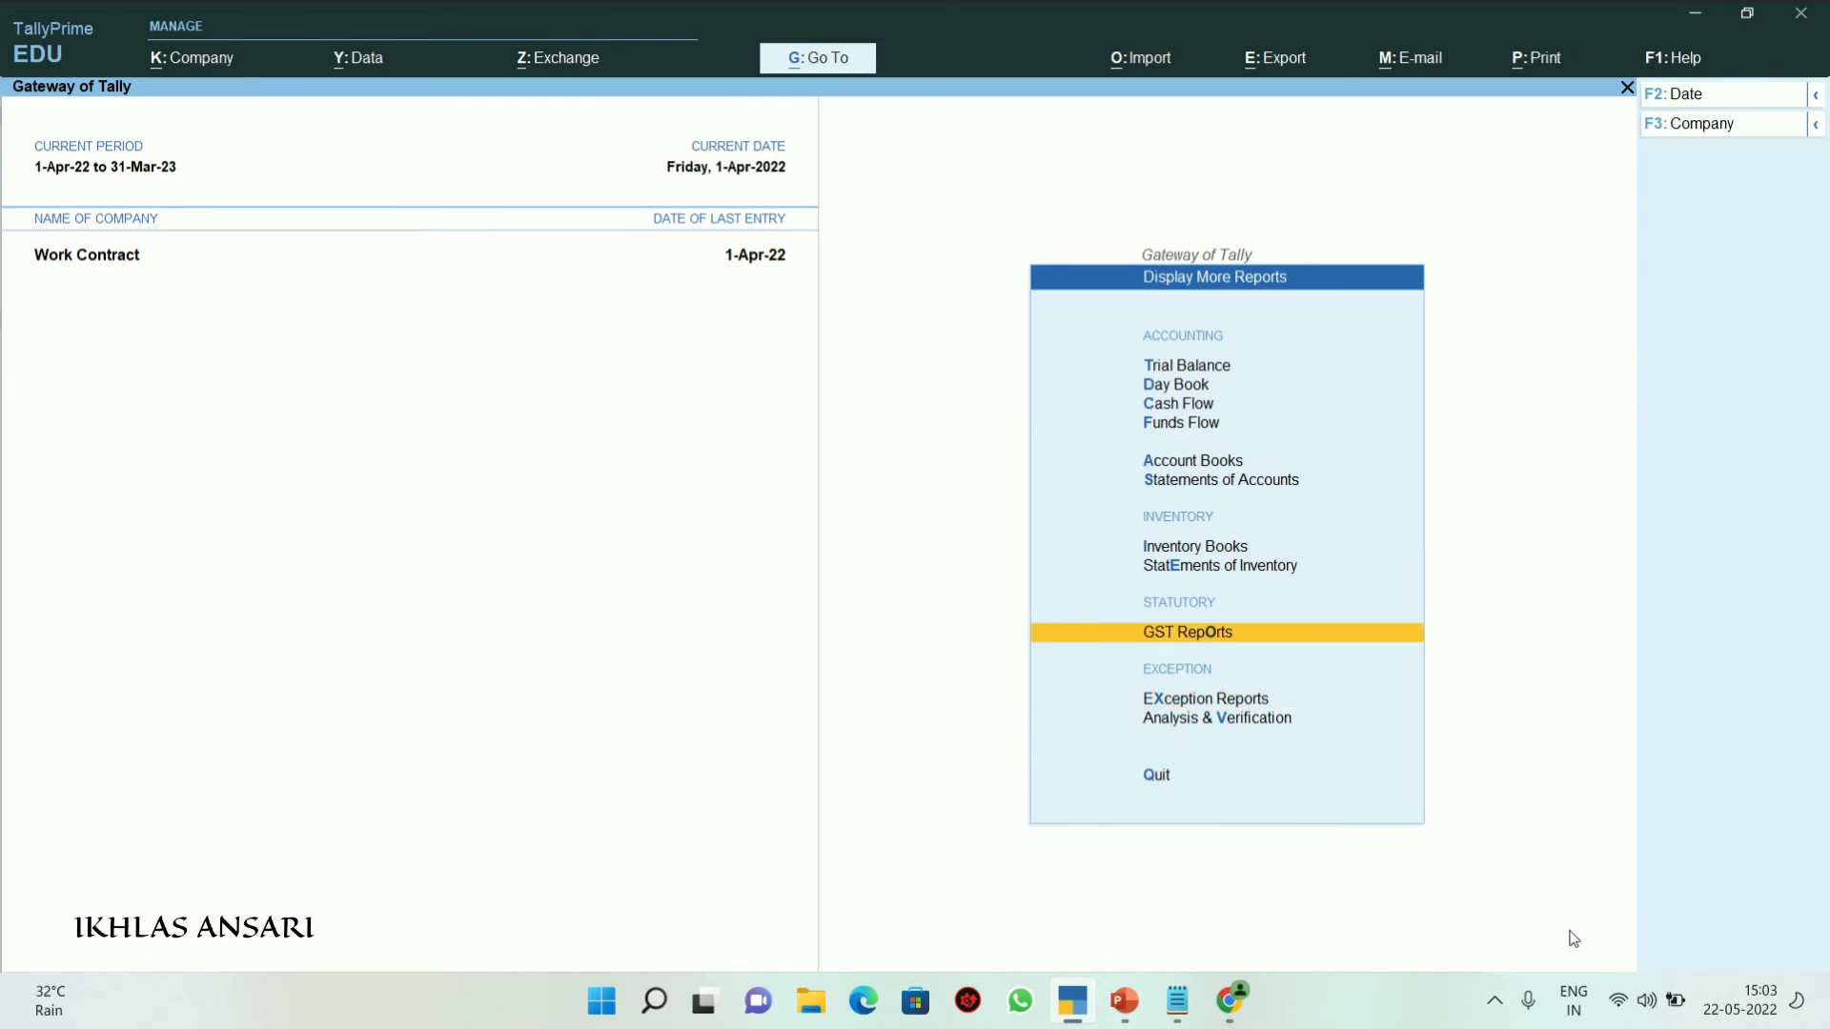
key("Return")
key("Return")
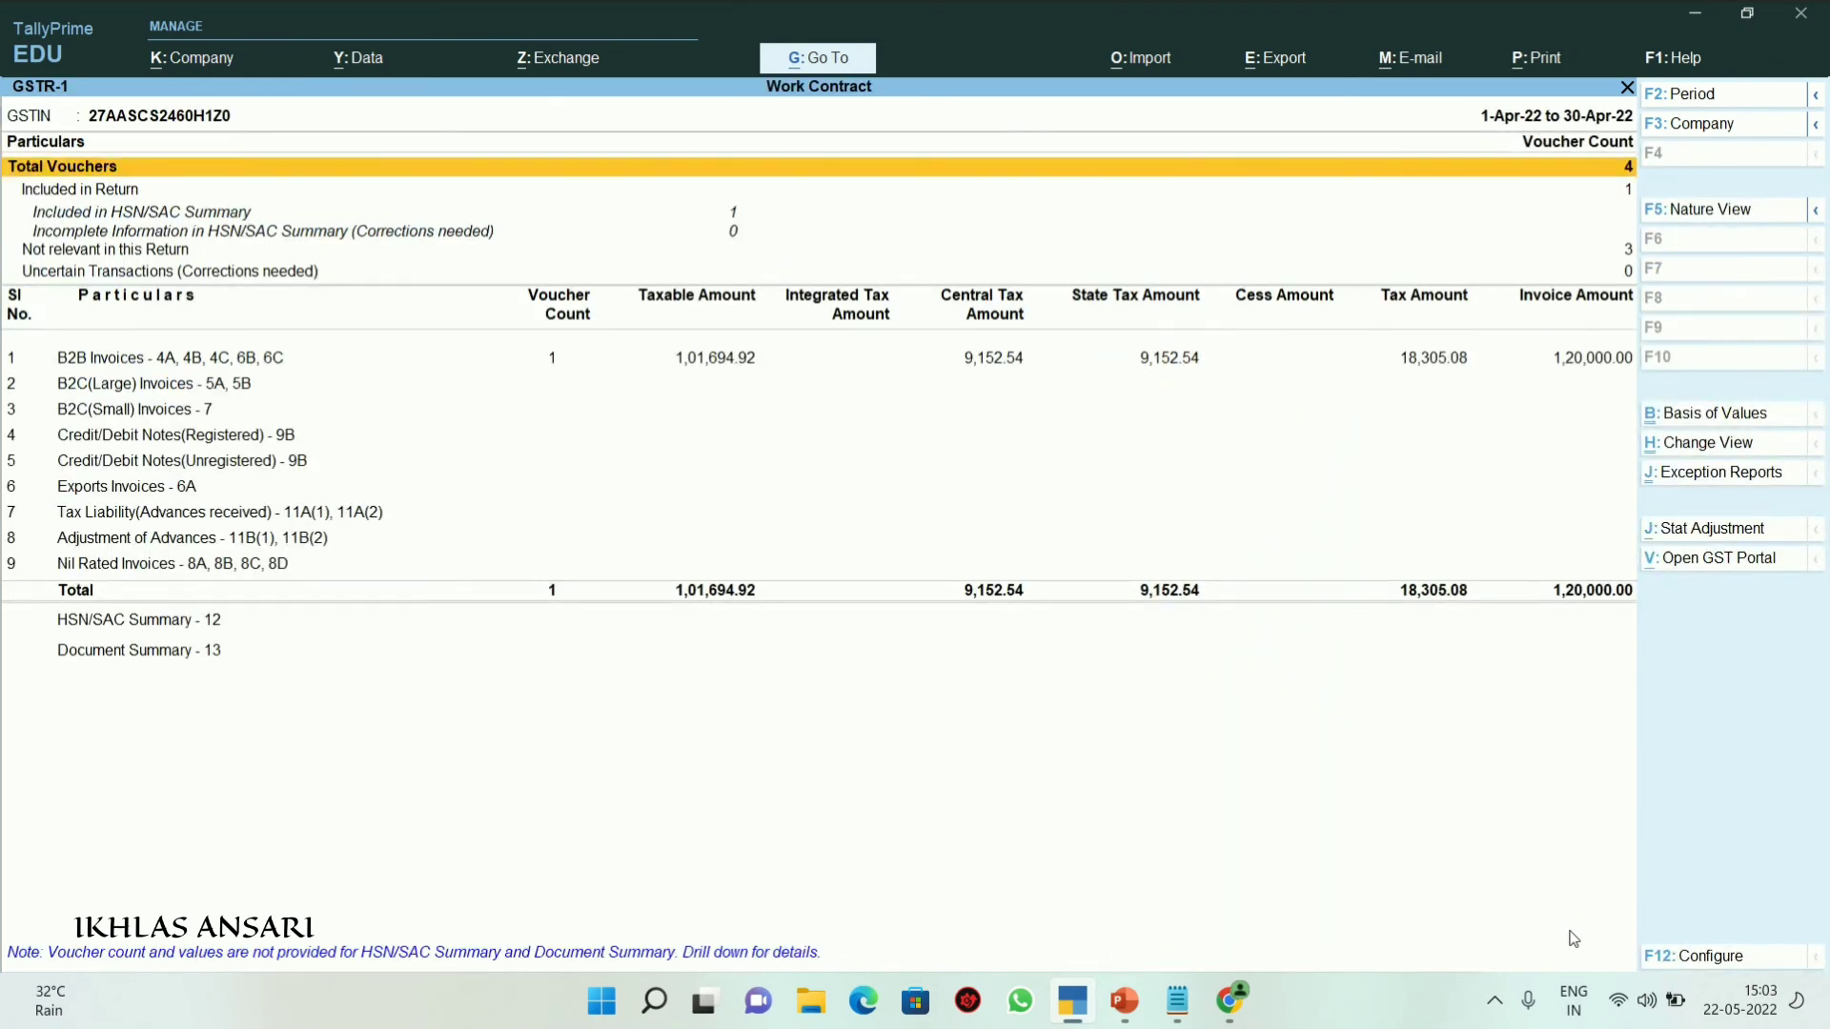
key("Down")
key("Down")
key("Down")
key("Down")
key("Down")
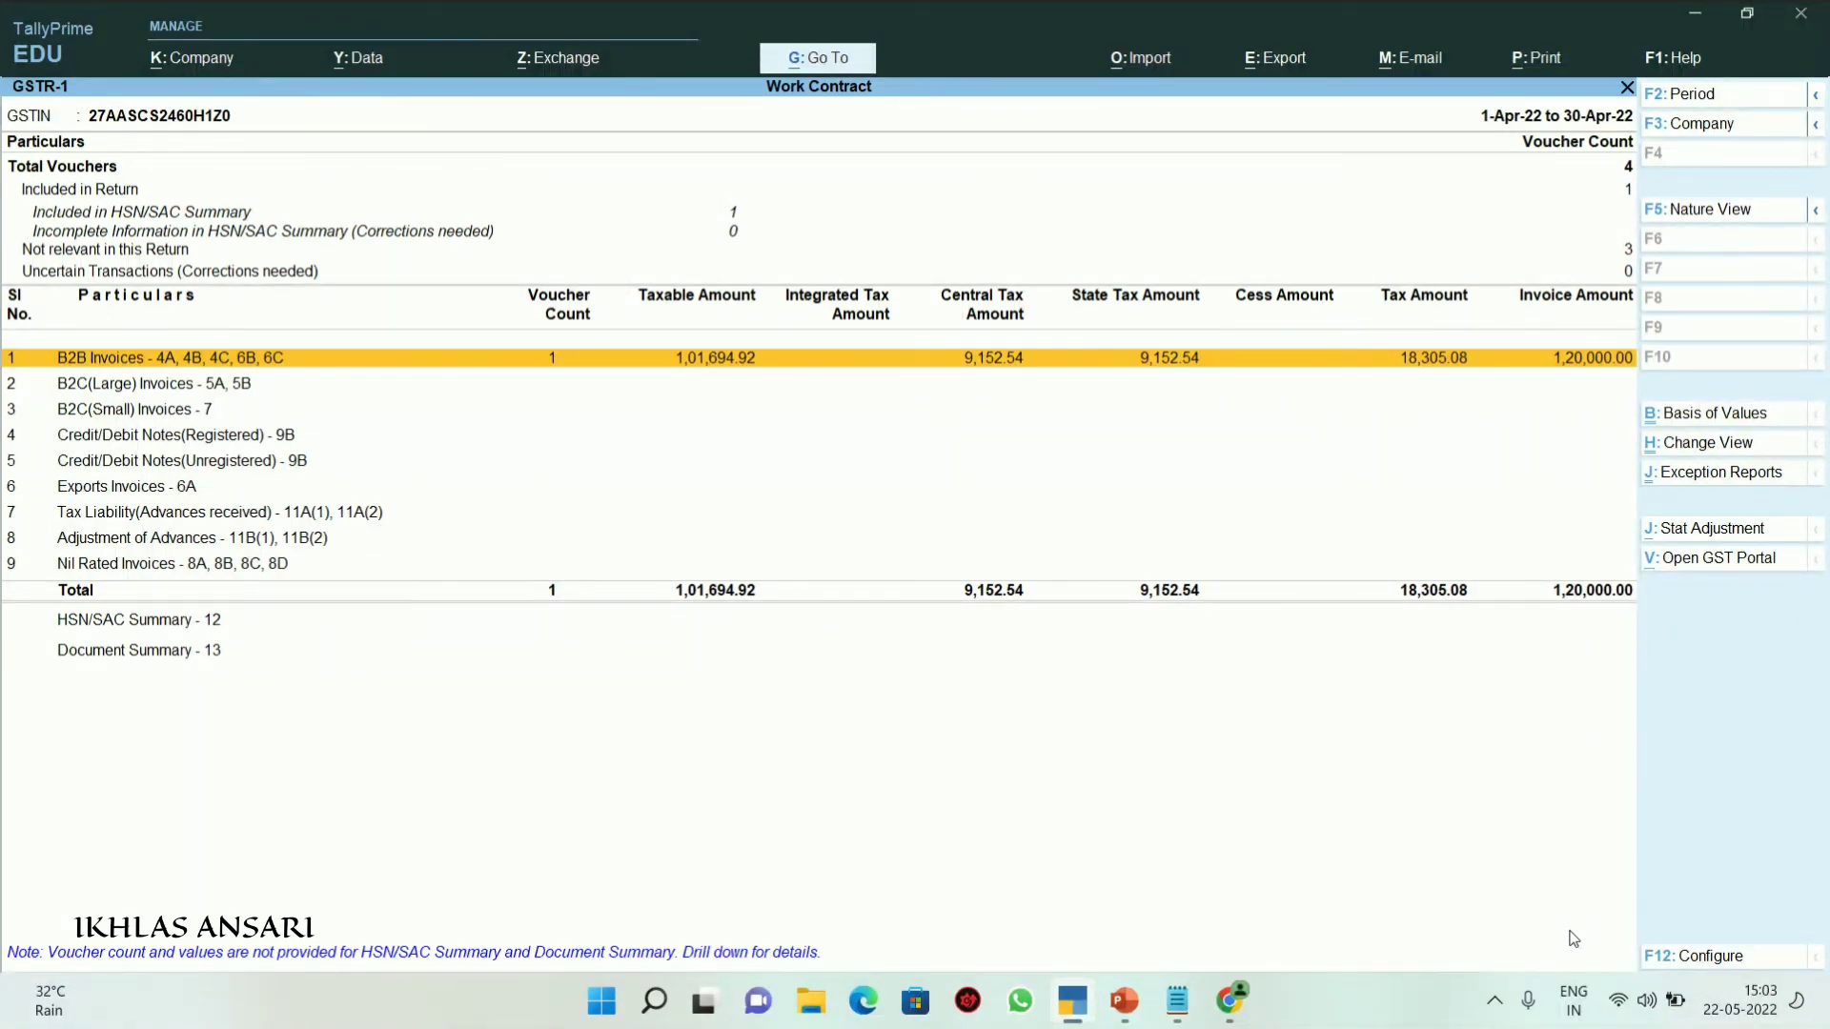
key("Escape")
Check GSTR-2, showing inward taxable value 58,300 with 5,899 ITC
key("Down")
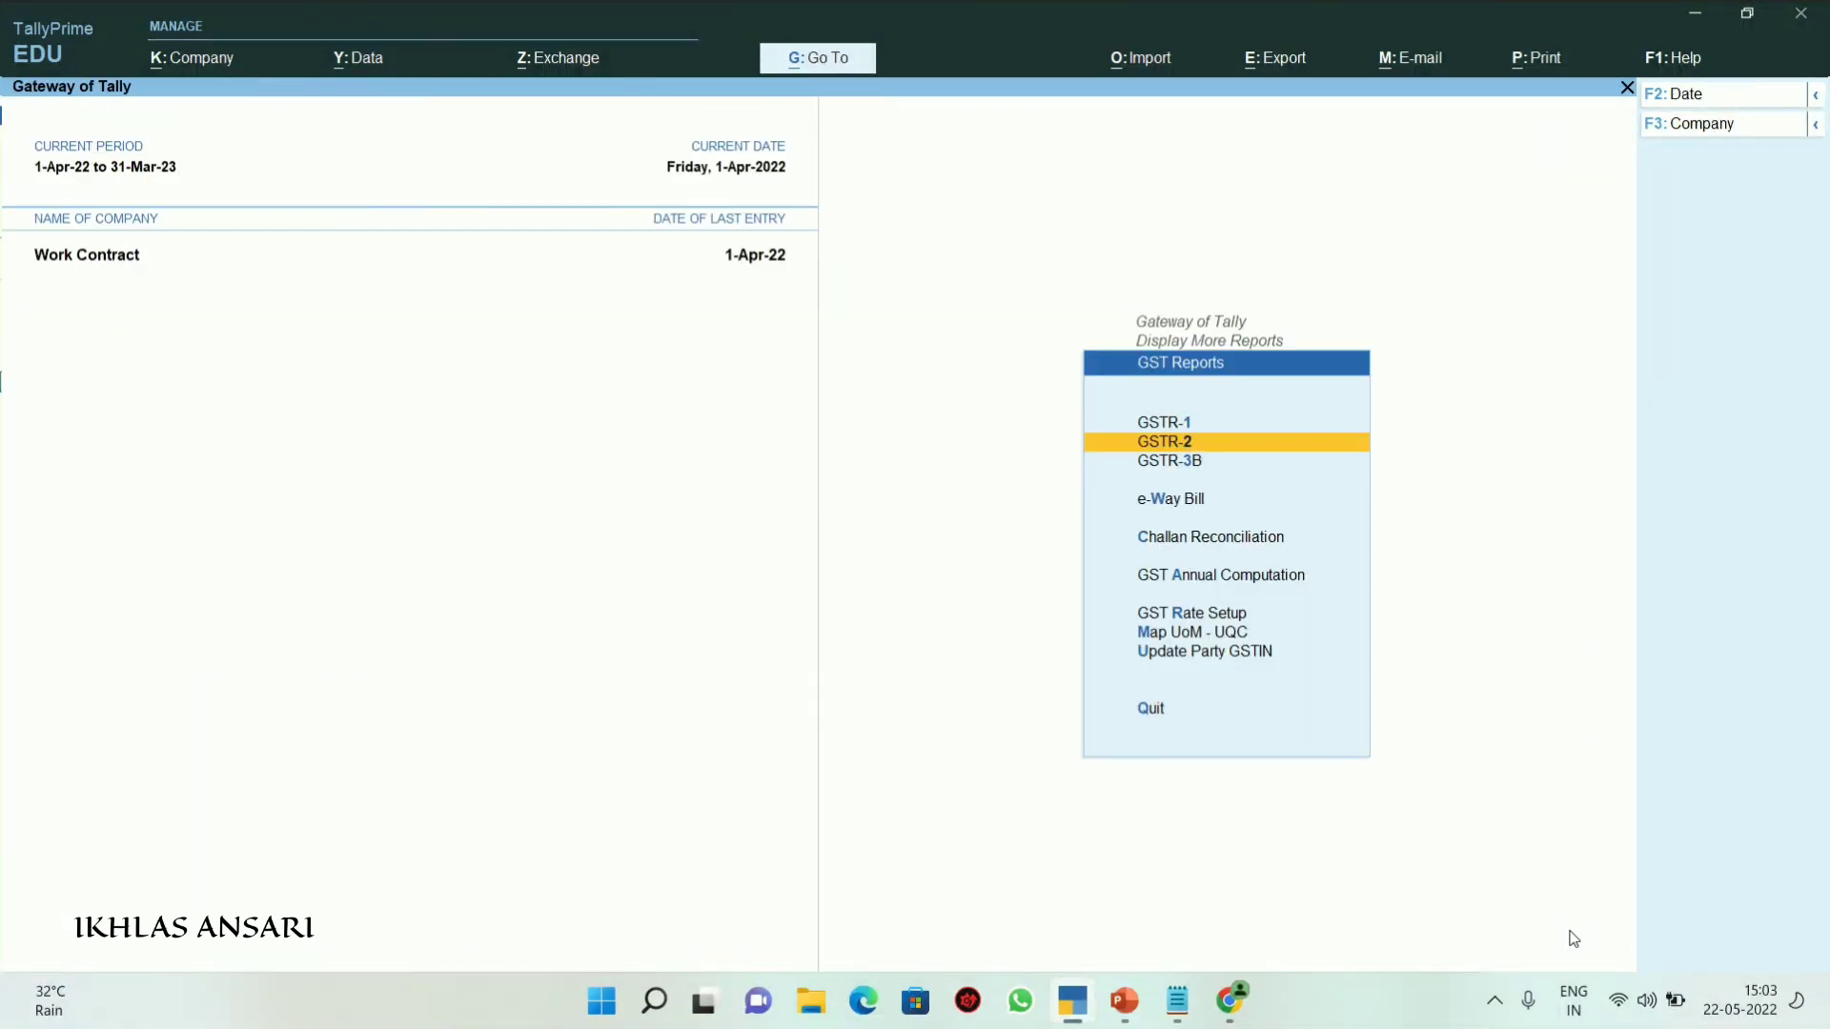
key("Return")
key("Down")
key("Down")
key("Down")
key("Down")
key("Down")
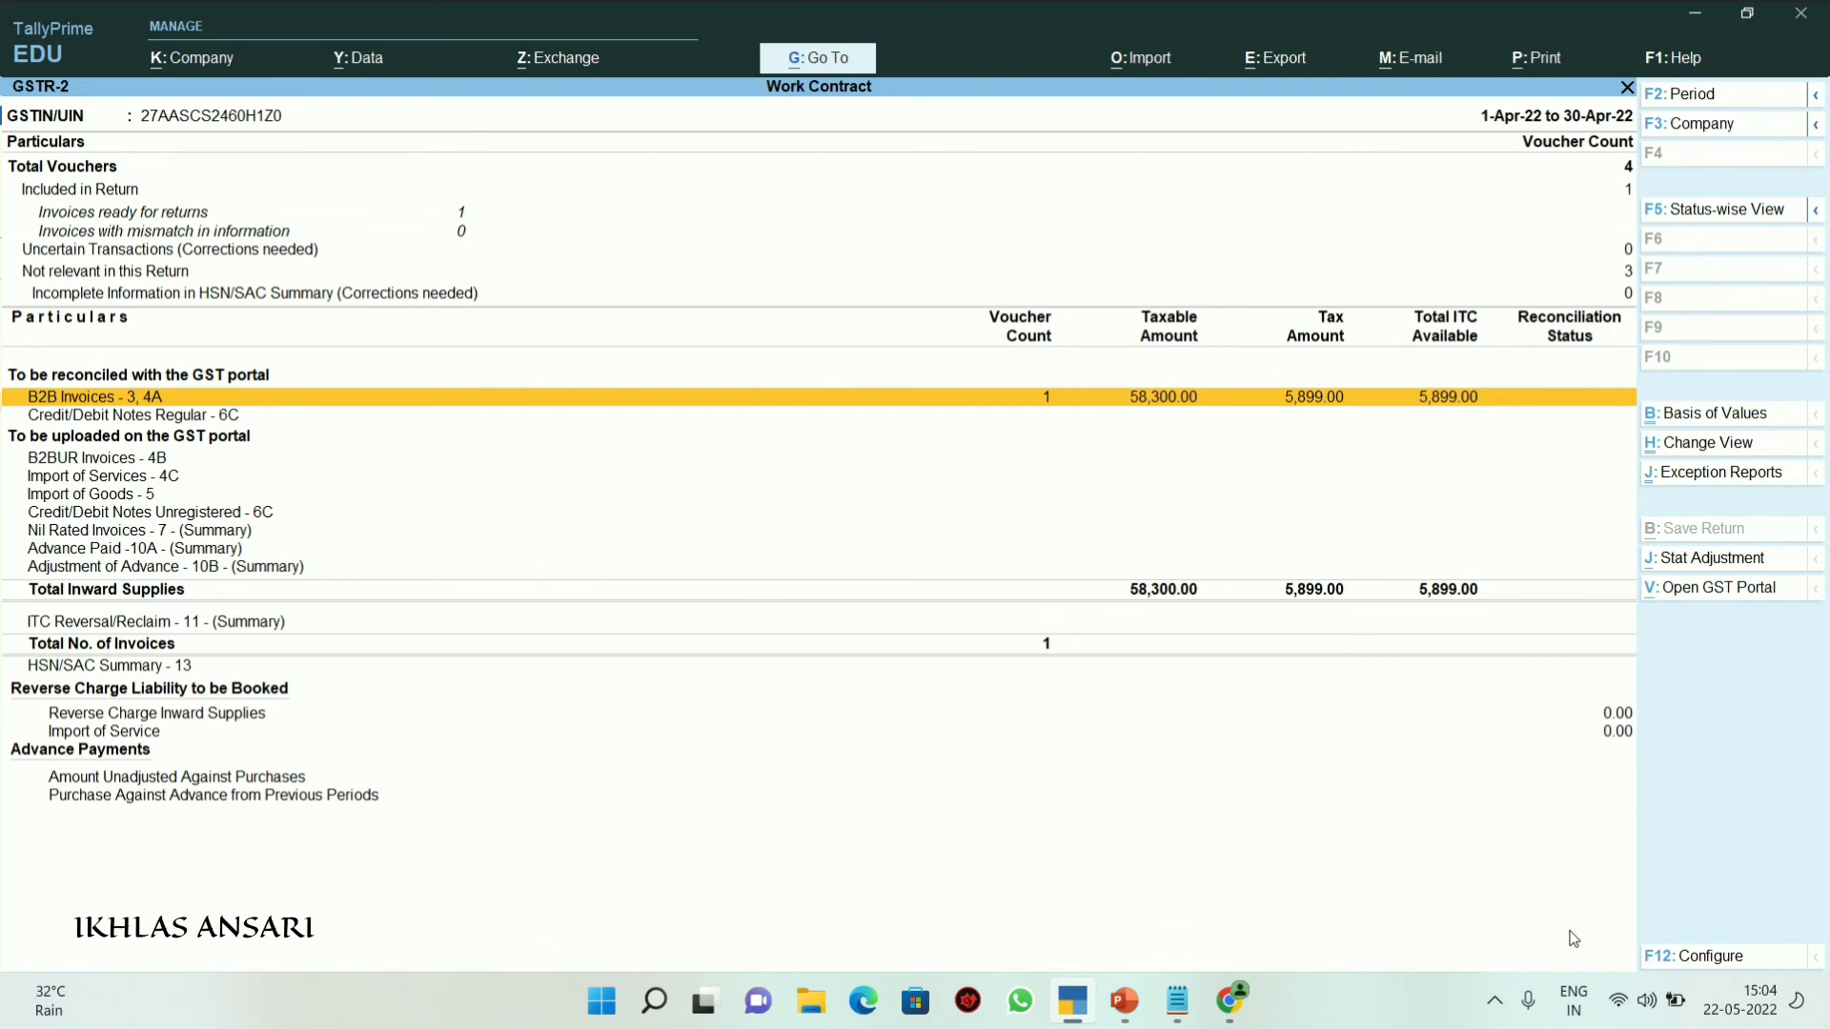
key("Escape")
key("Down")
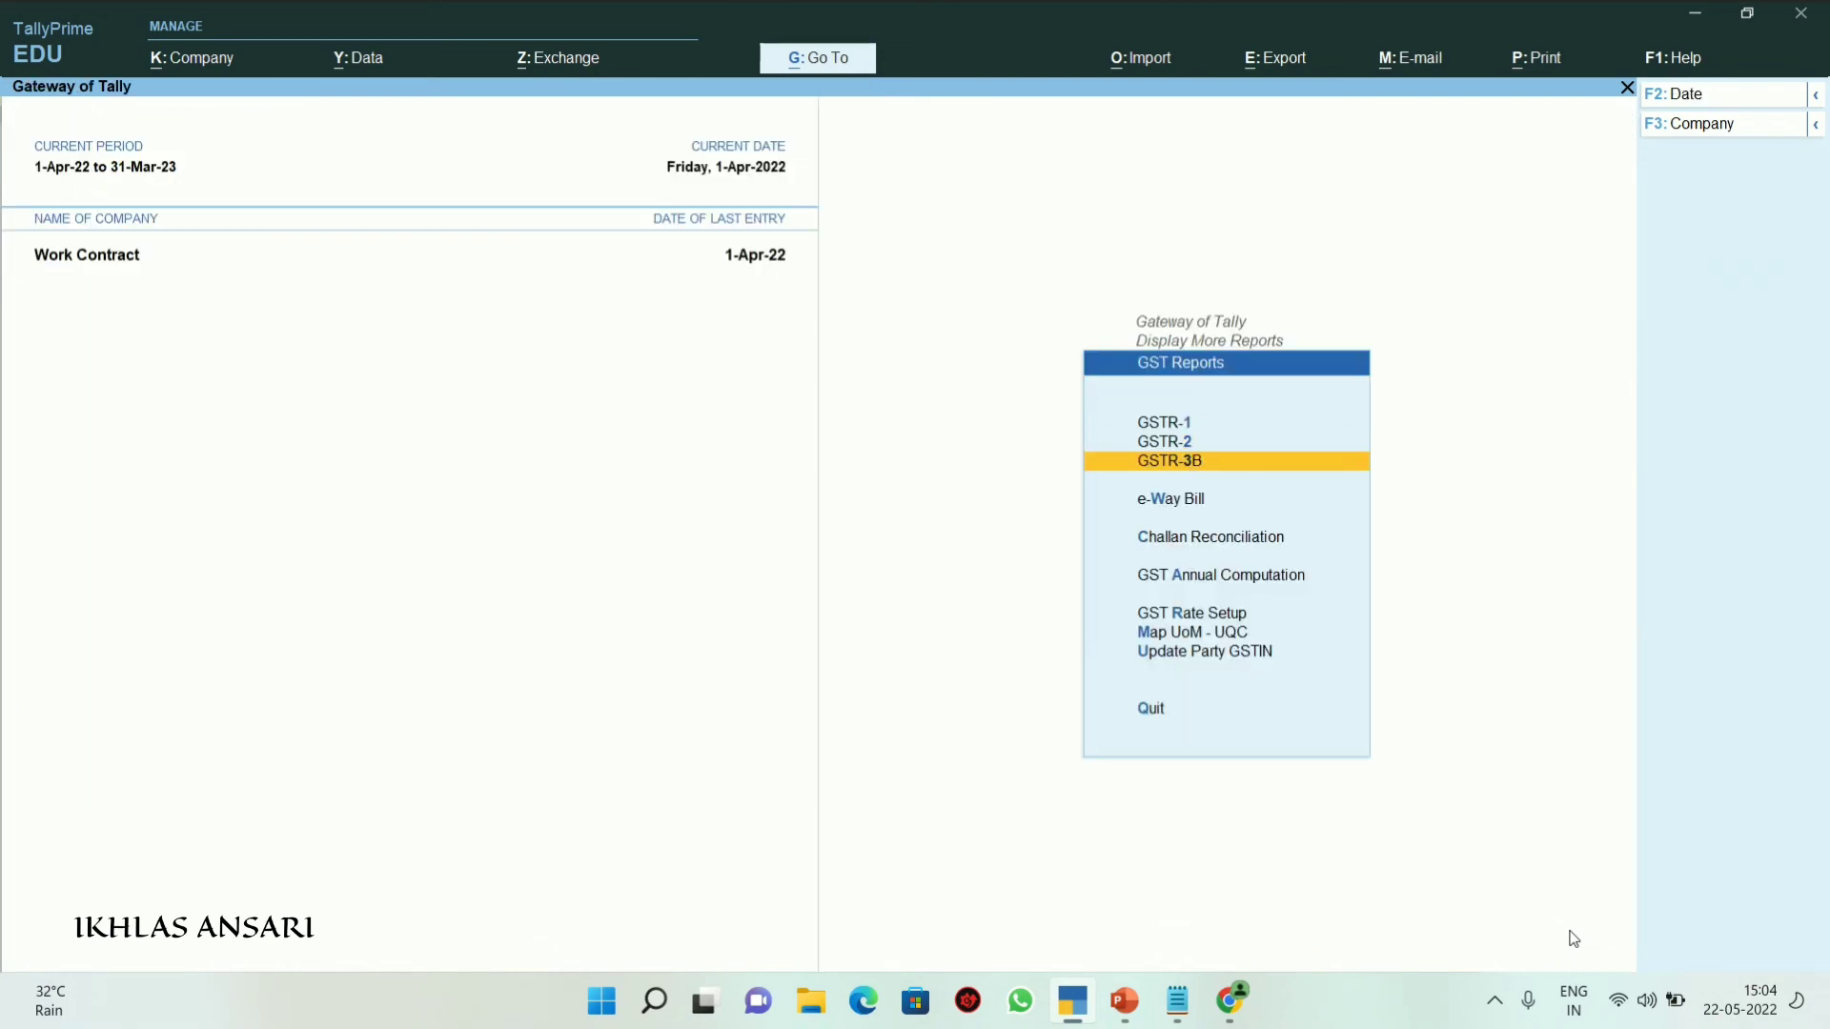
Open the GSTR-3B return and review the 4 Eligible ITC row of 5,899.00
key("Return")
key("Down")
key("Down")
key("Down")
key("Down")
key("Down")
key("Down")
key("Down")
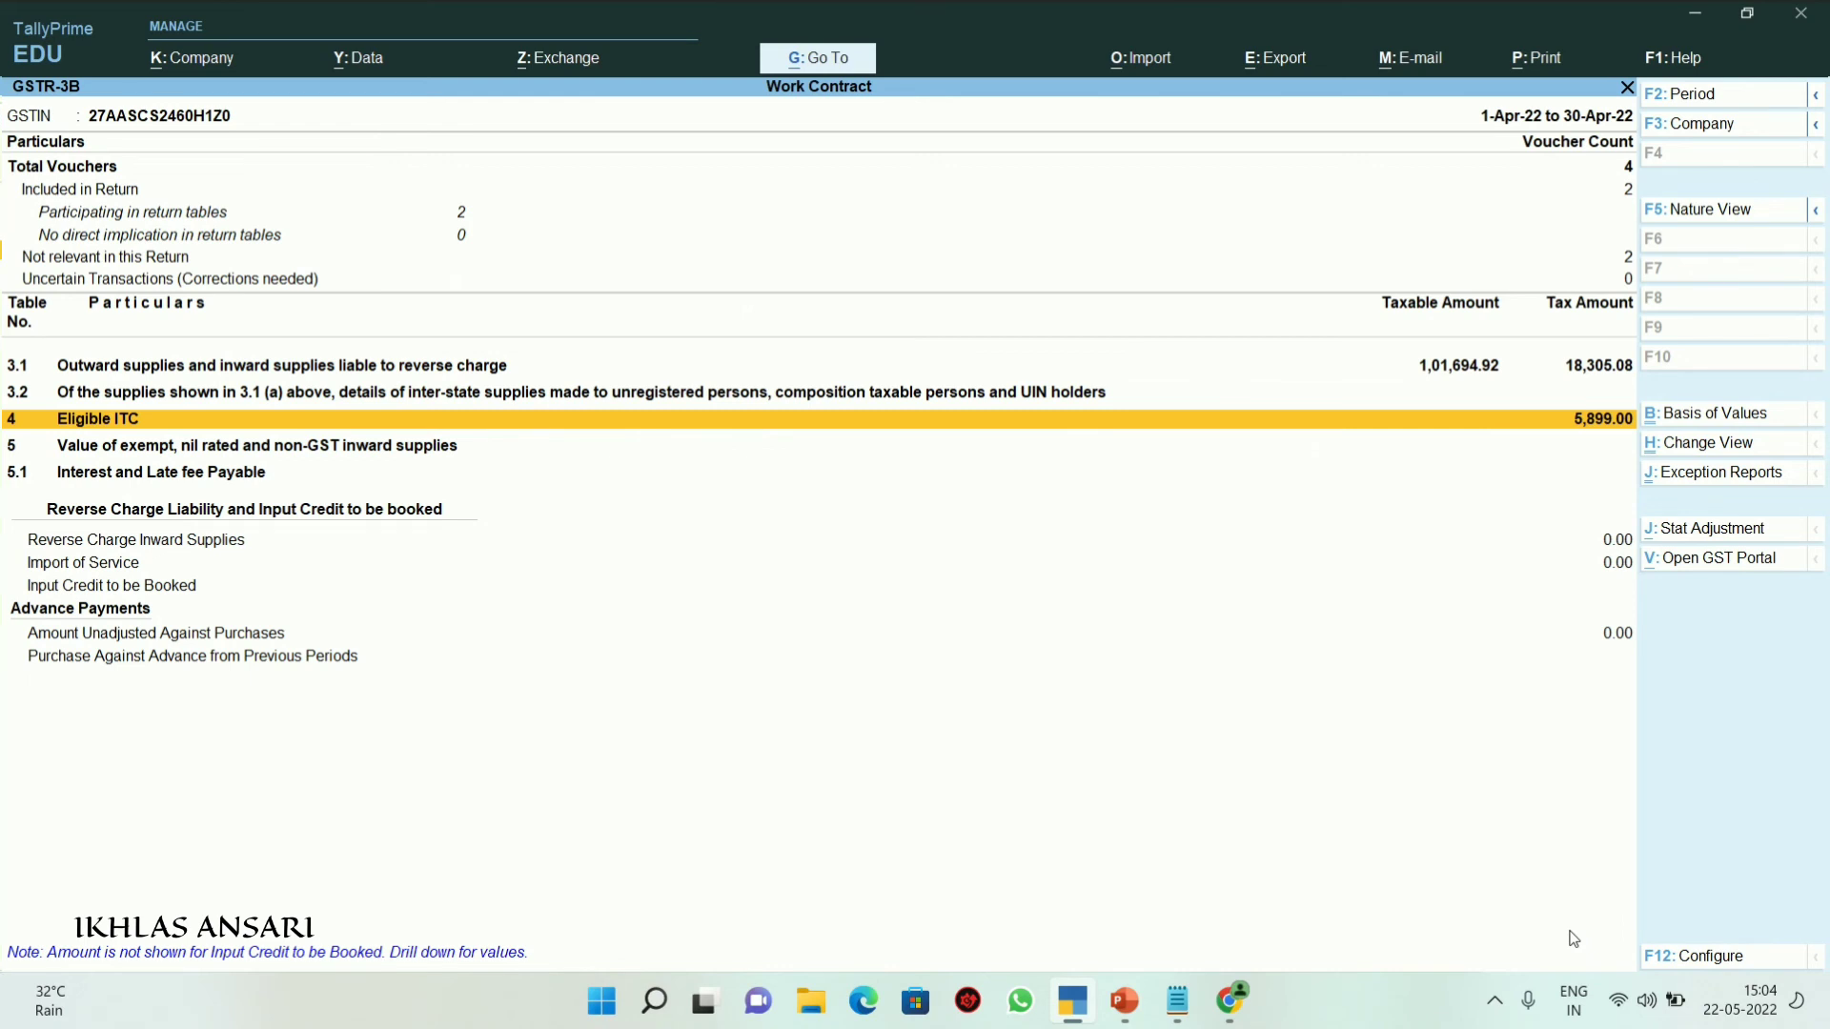
left_click(1180, 999)
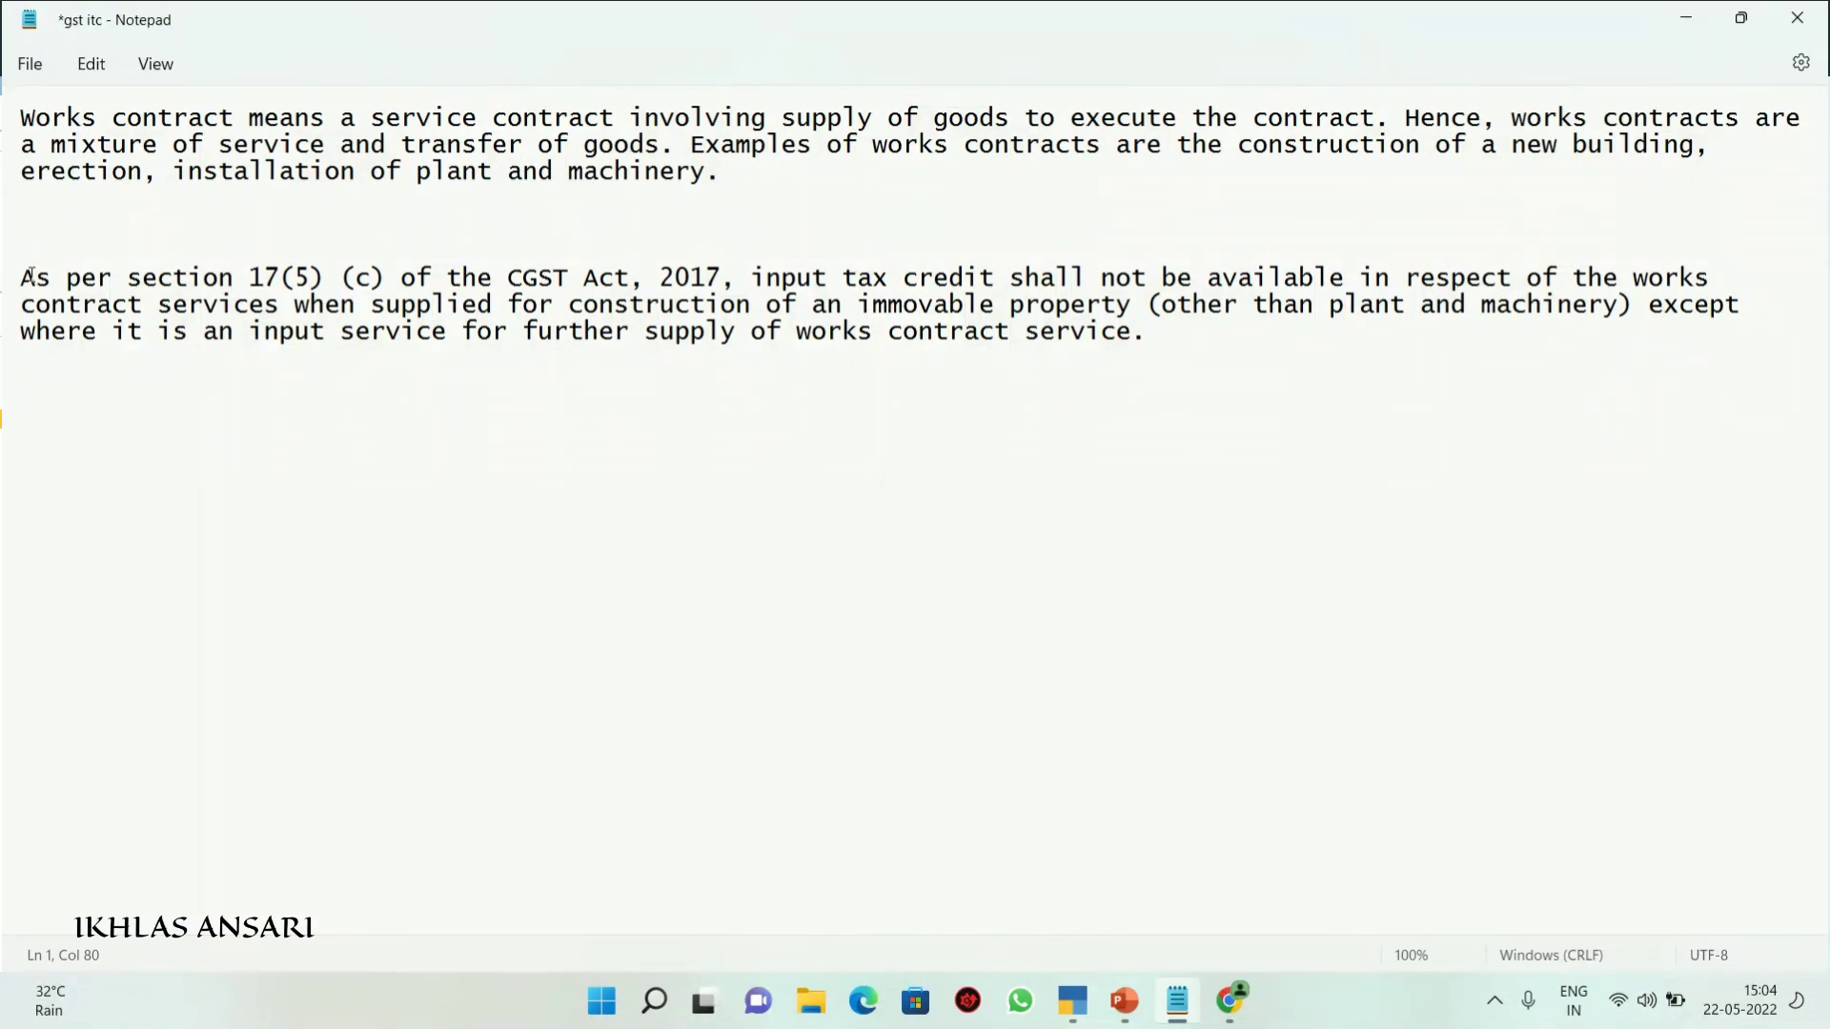
Read the section 17(5)(c) works-contract ITC note in Notepad, then return to TallyPrime's GSTR-3B
key("alt+Tab")
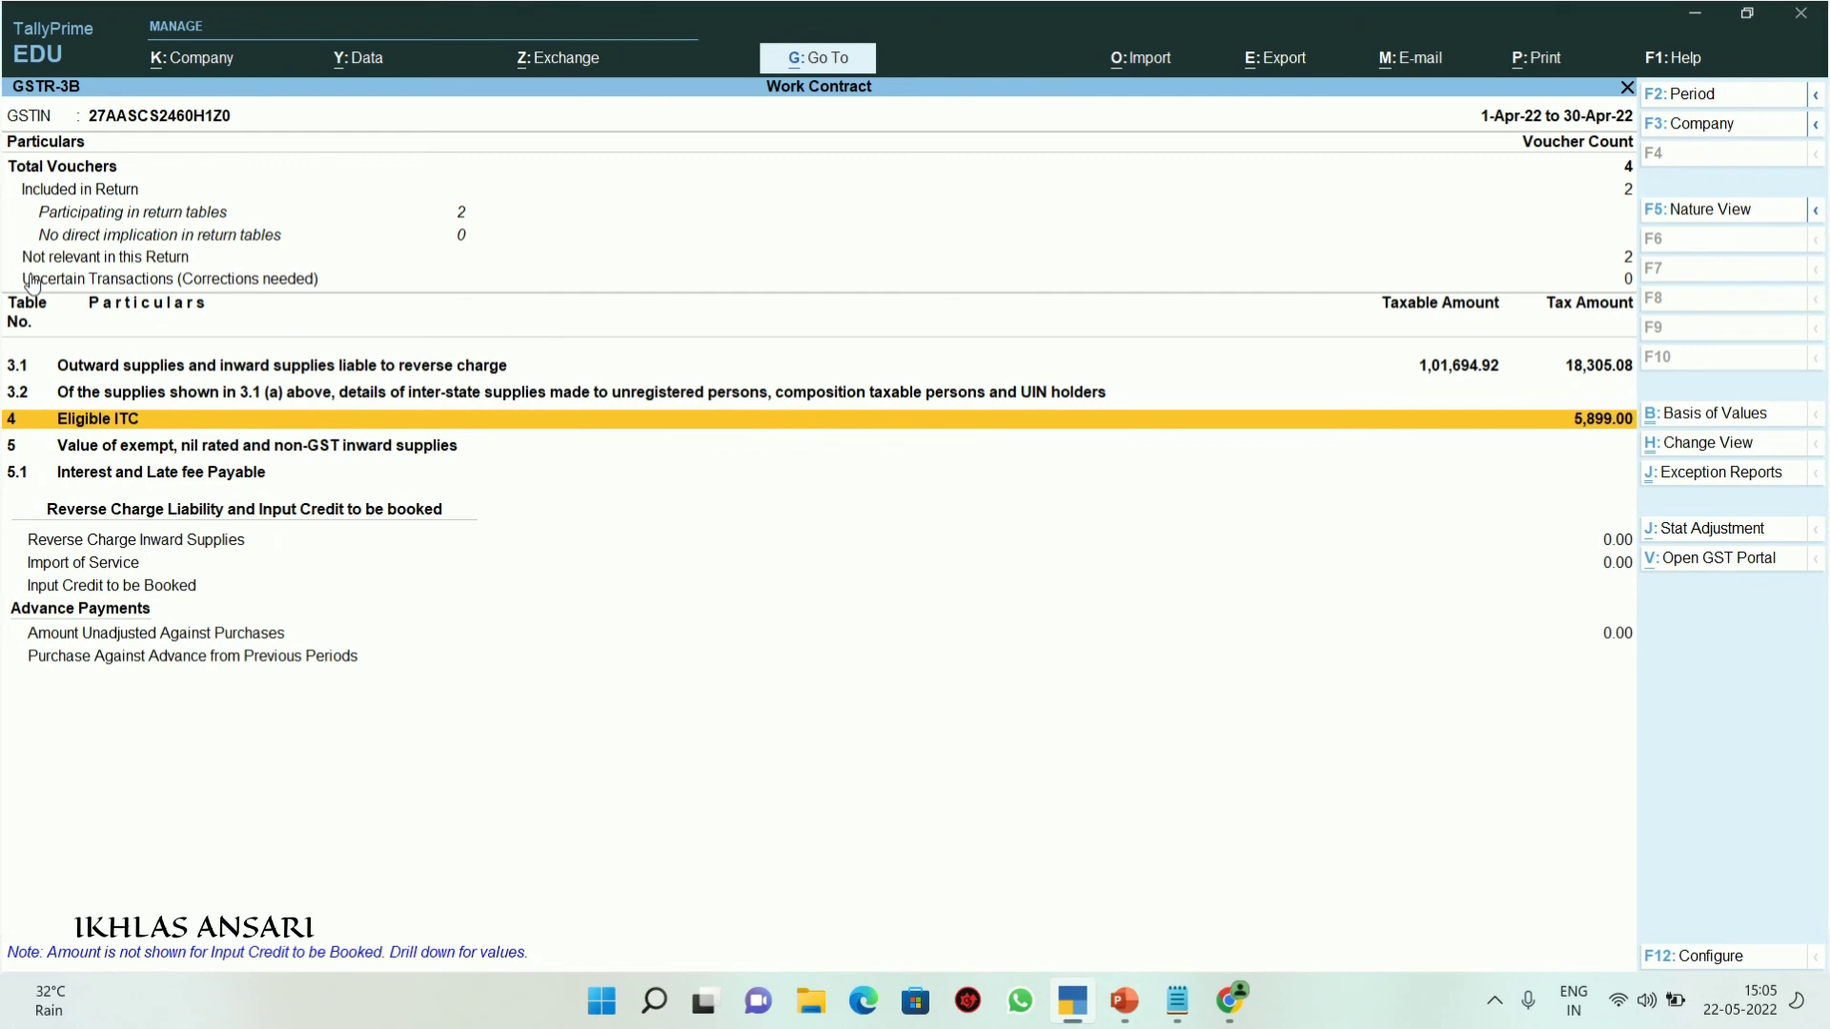
View the Balance Sheet in detailed mode and check the Duties & Taxes balance
key("Escape")
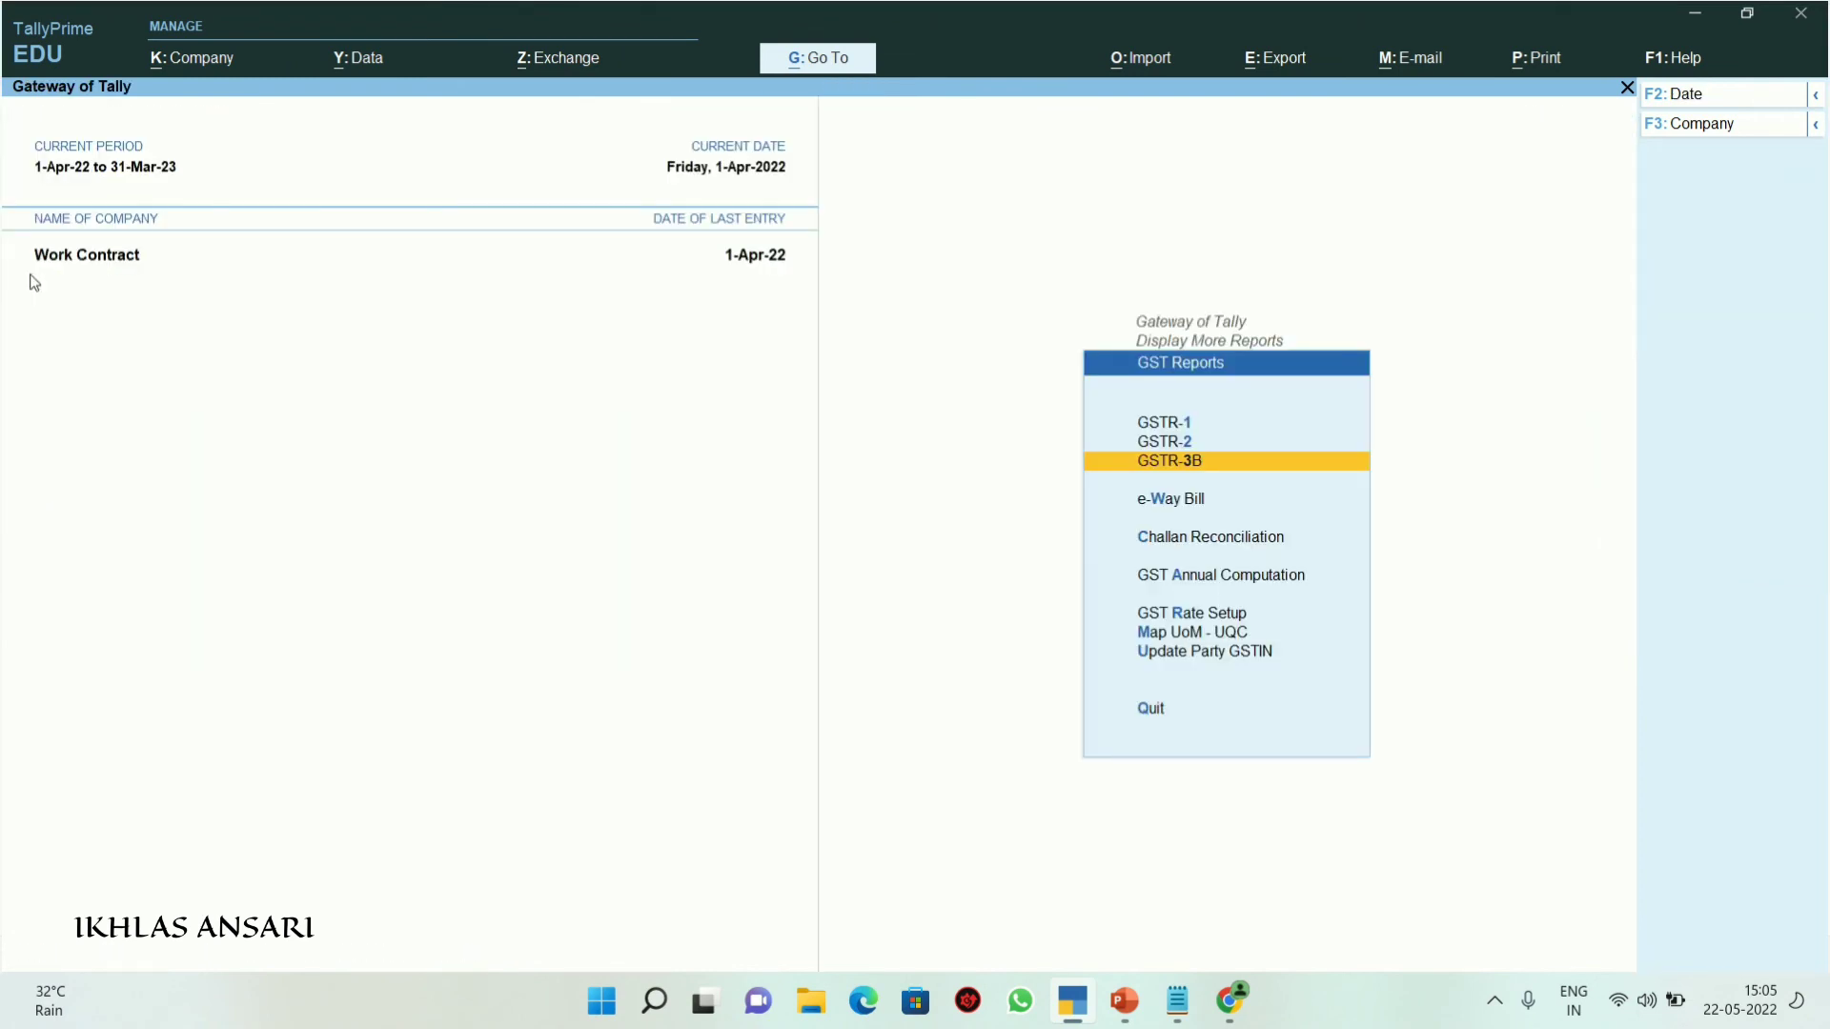
key("Up")
key("Up")
key("Escape")
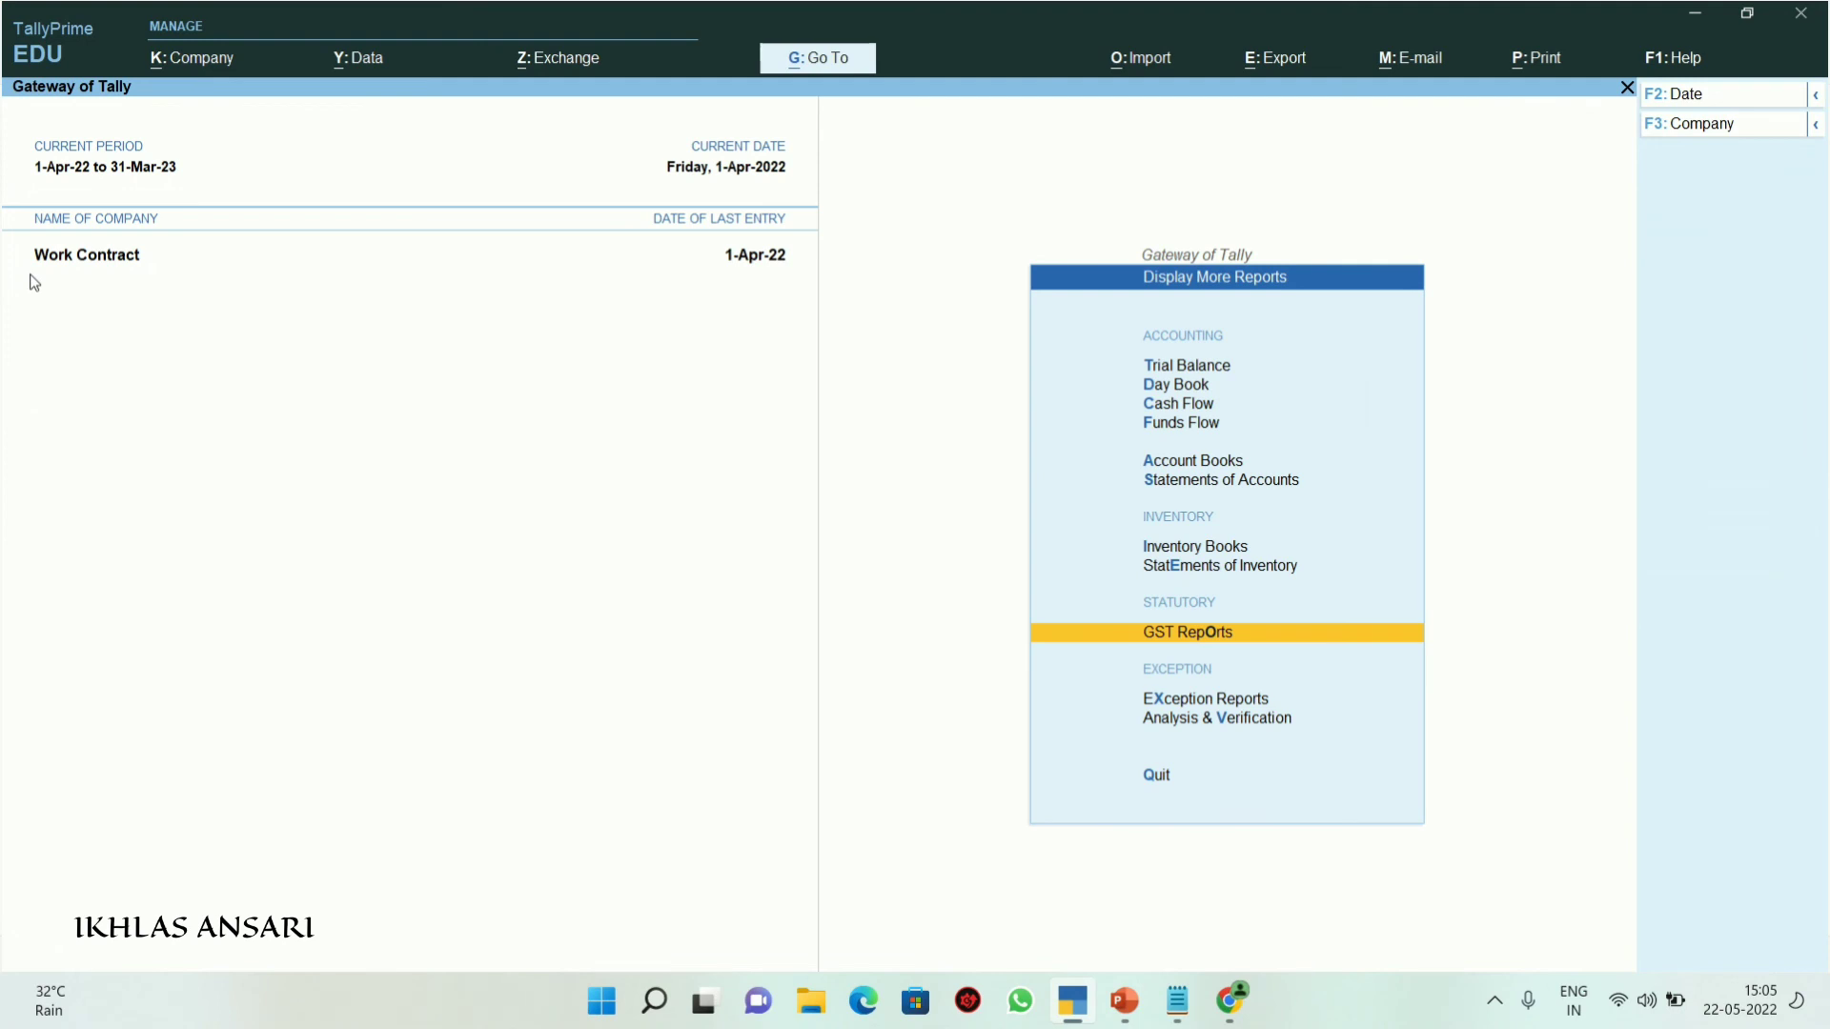
key("Escape")
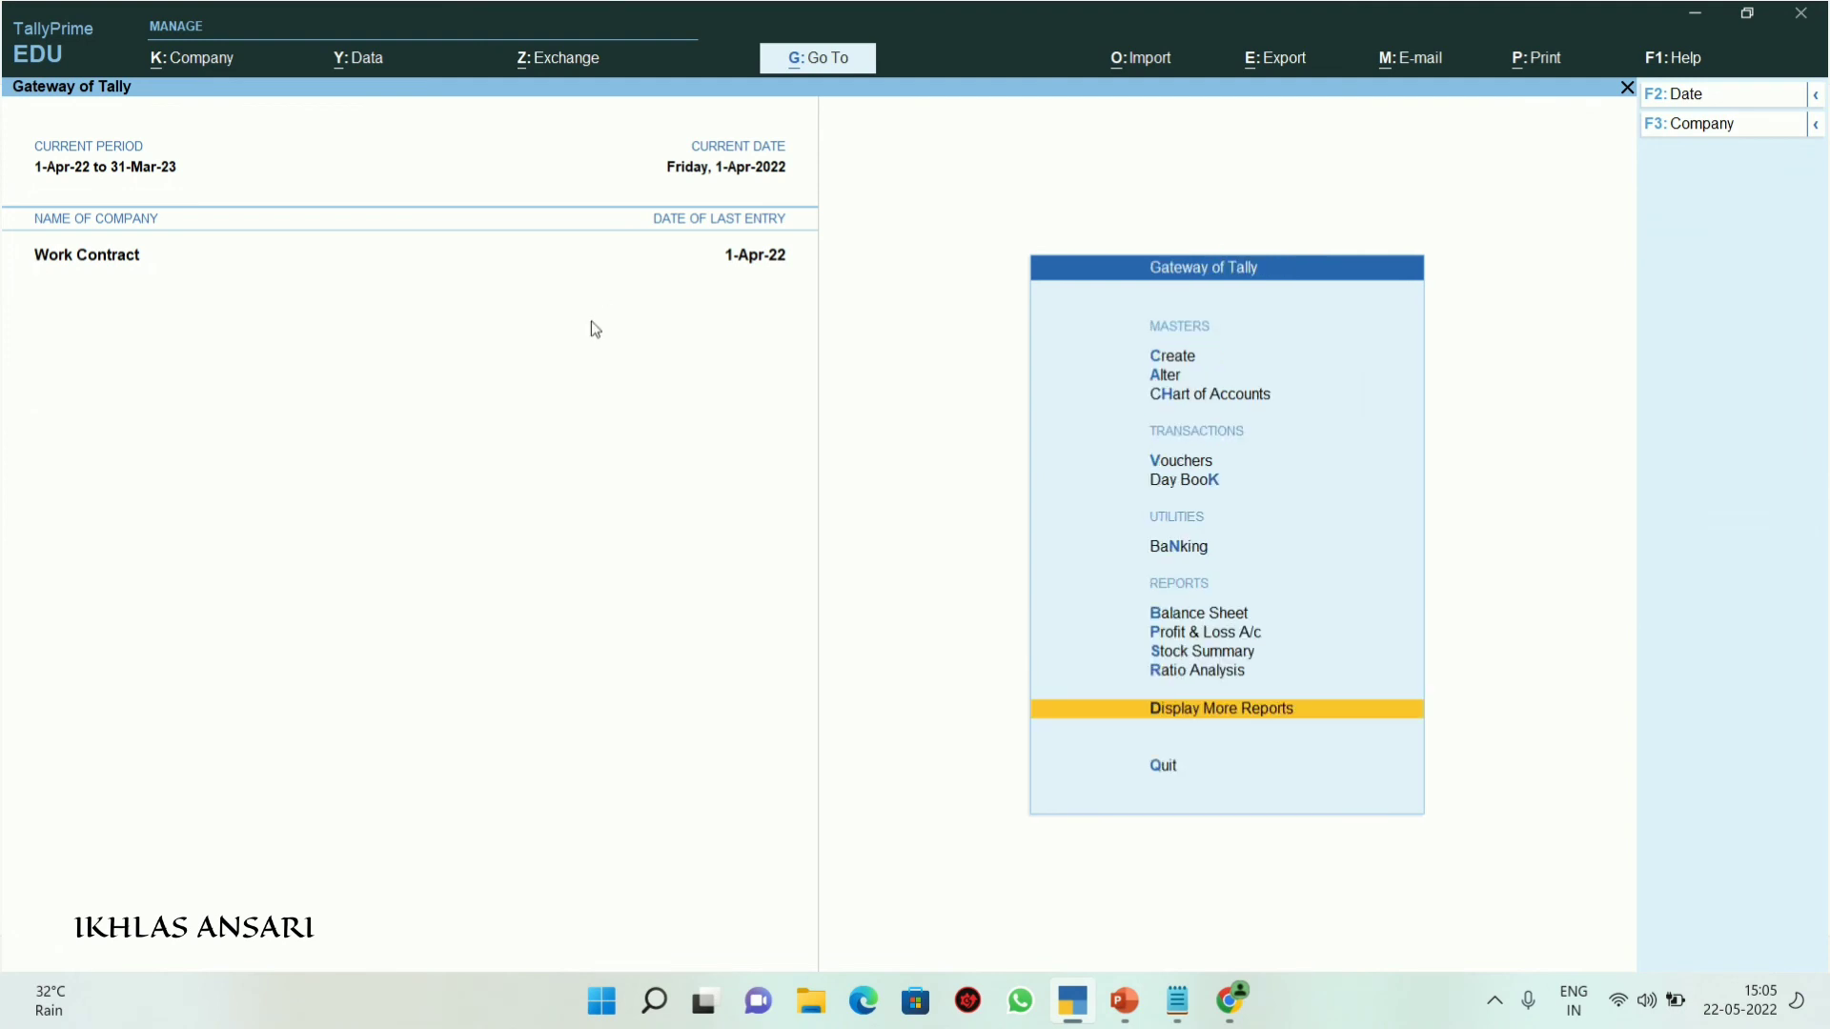
key("b")
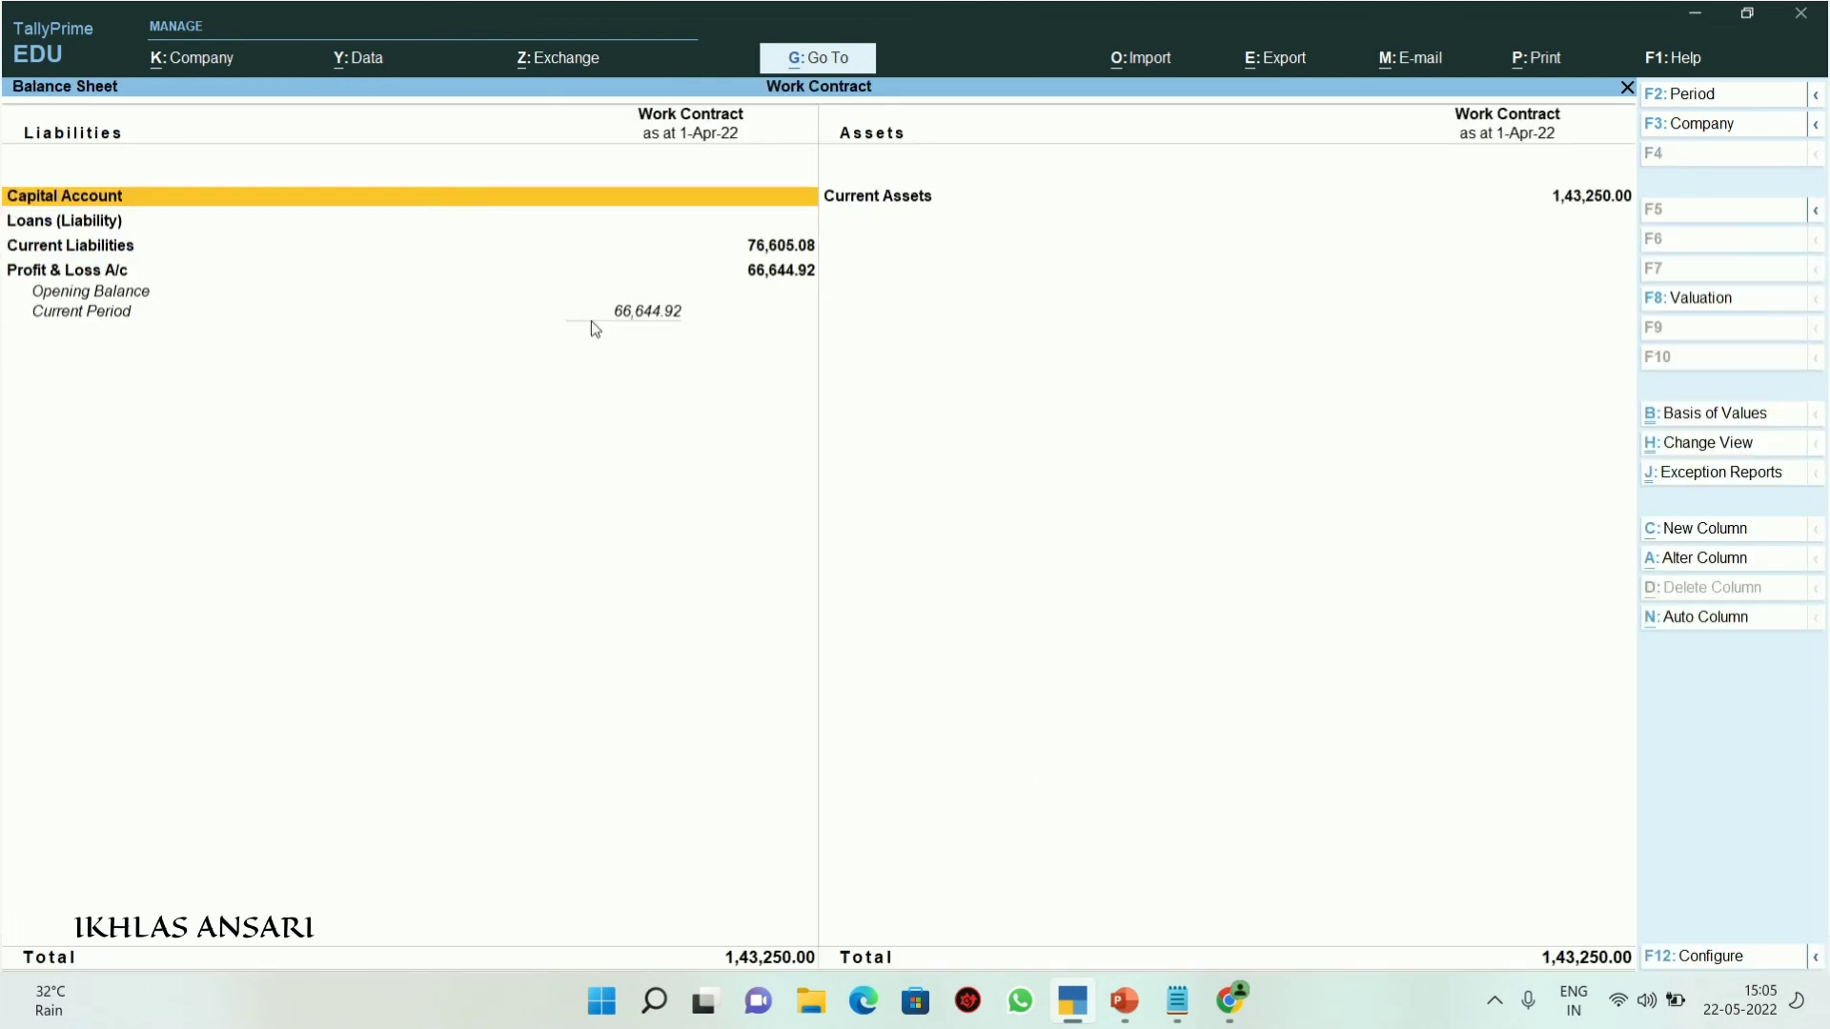
key("alt+F5")
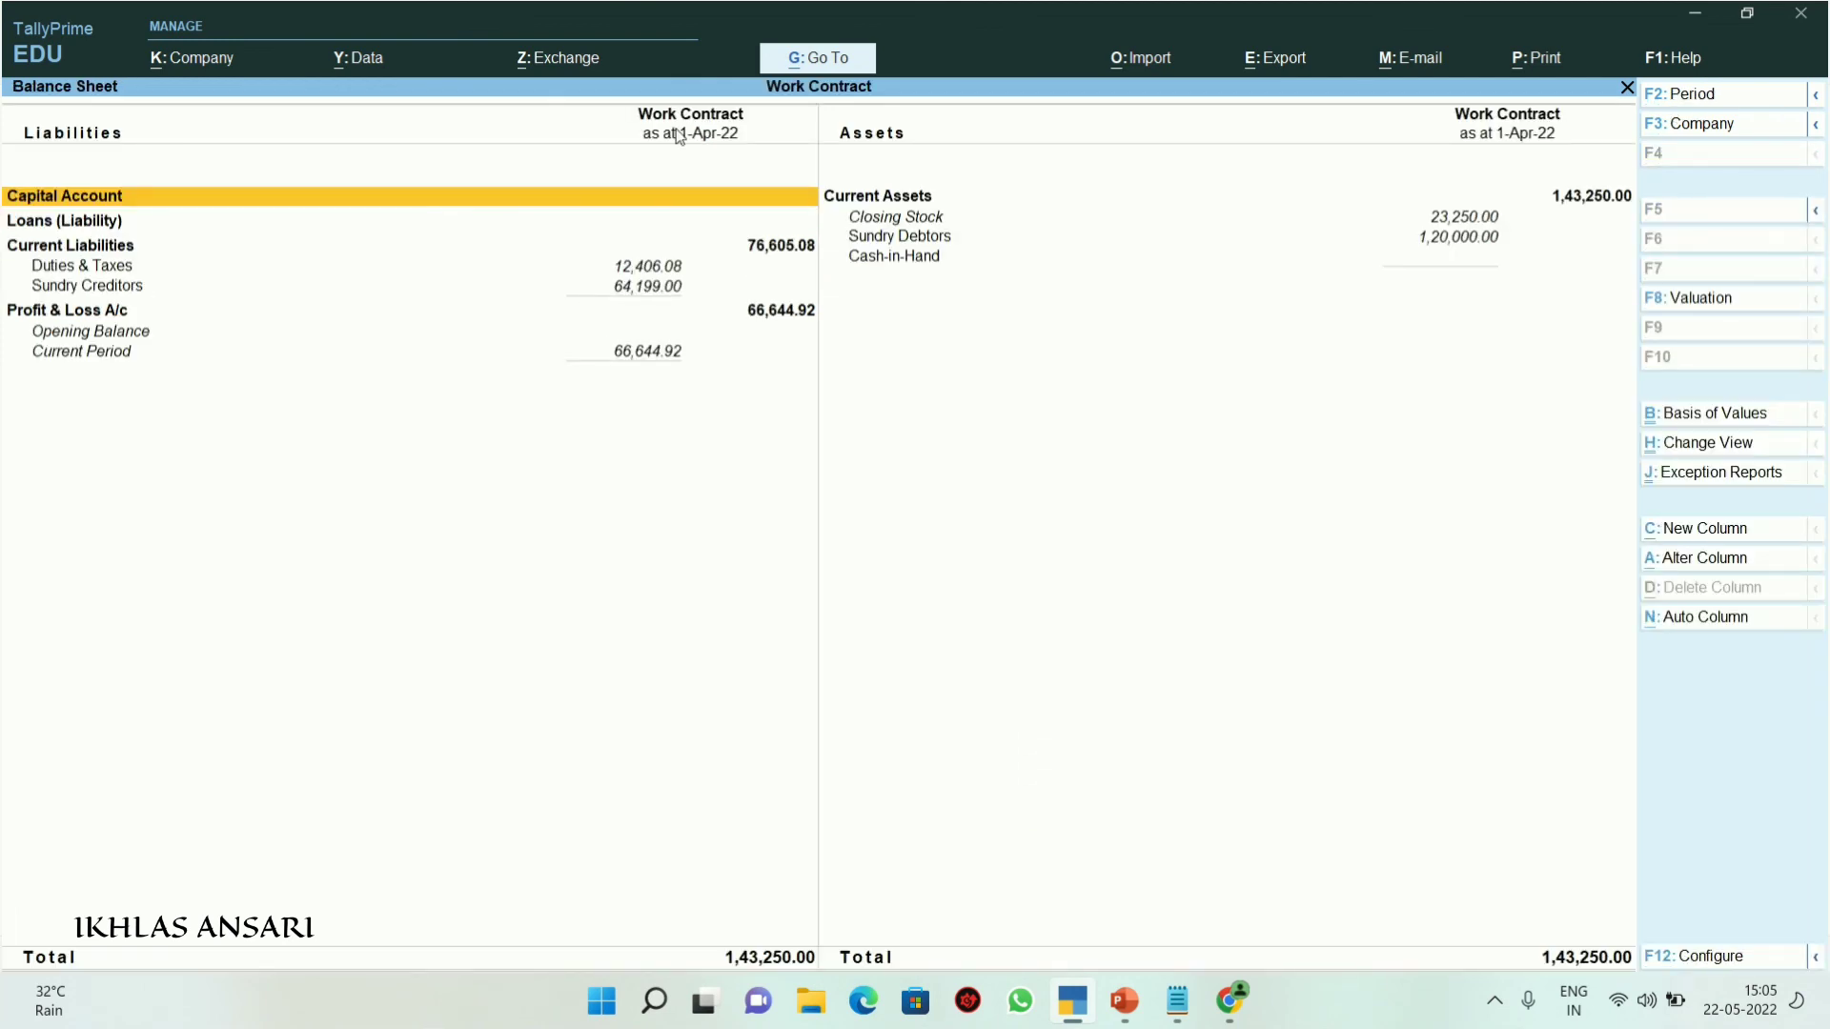
left_click(637, 270)
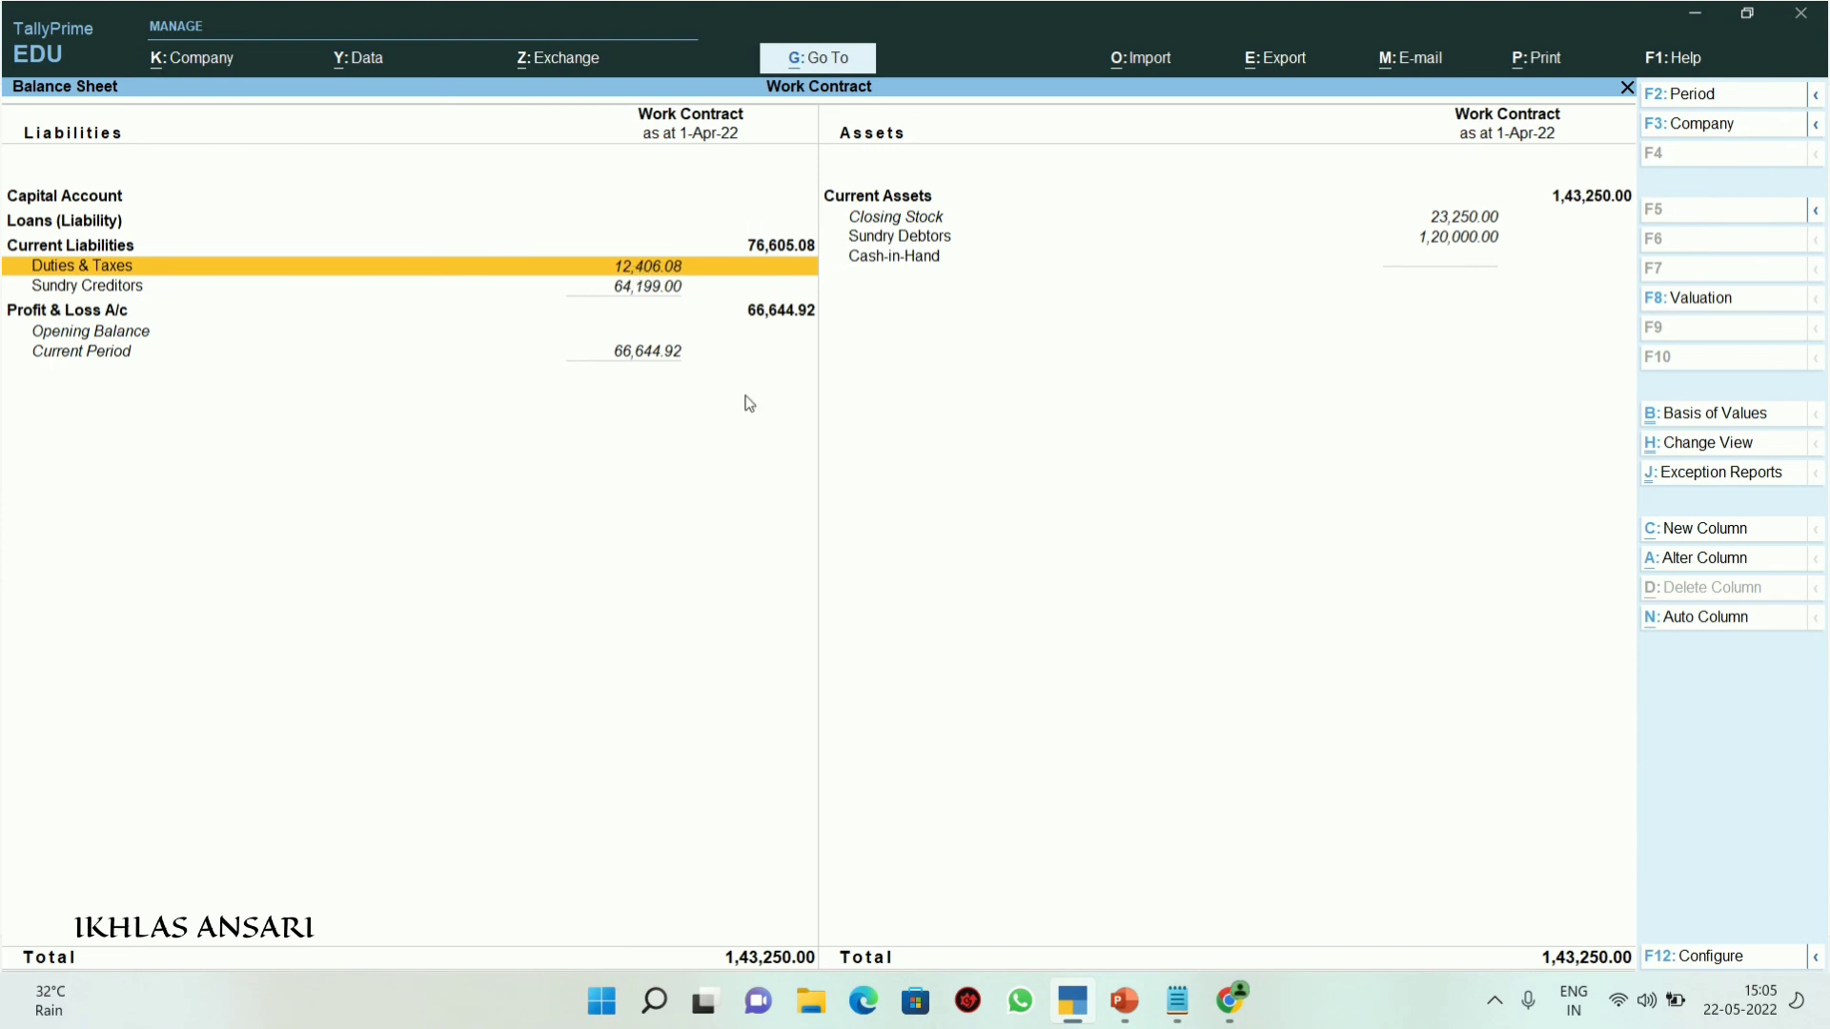
key("Escape")
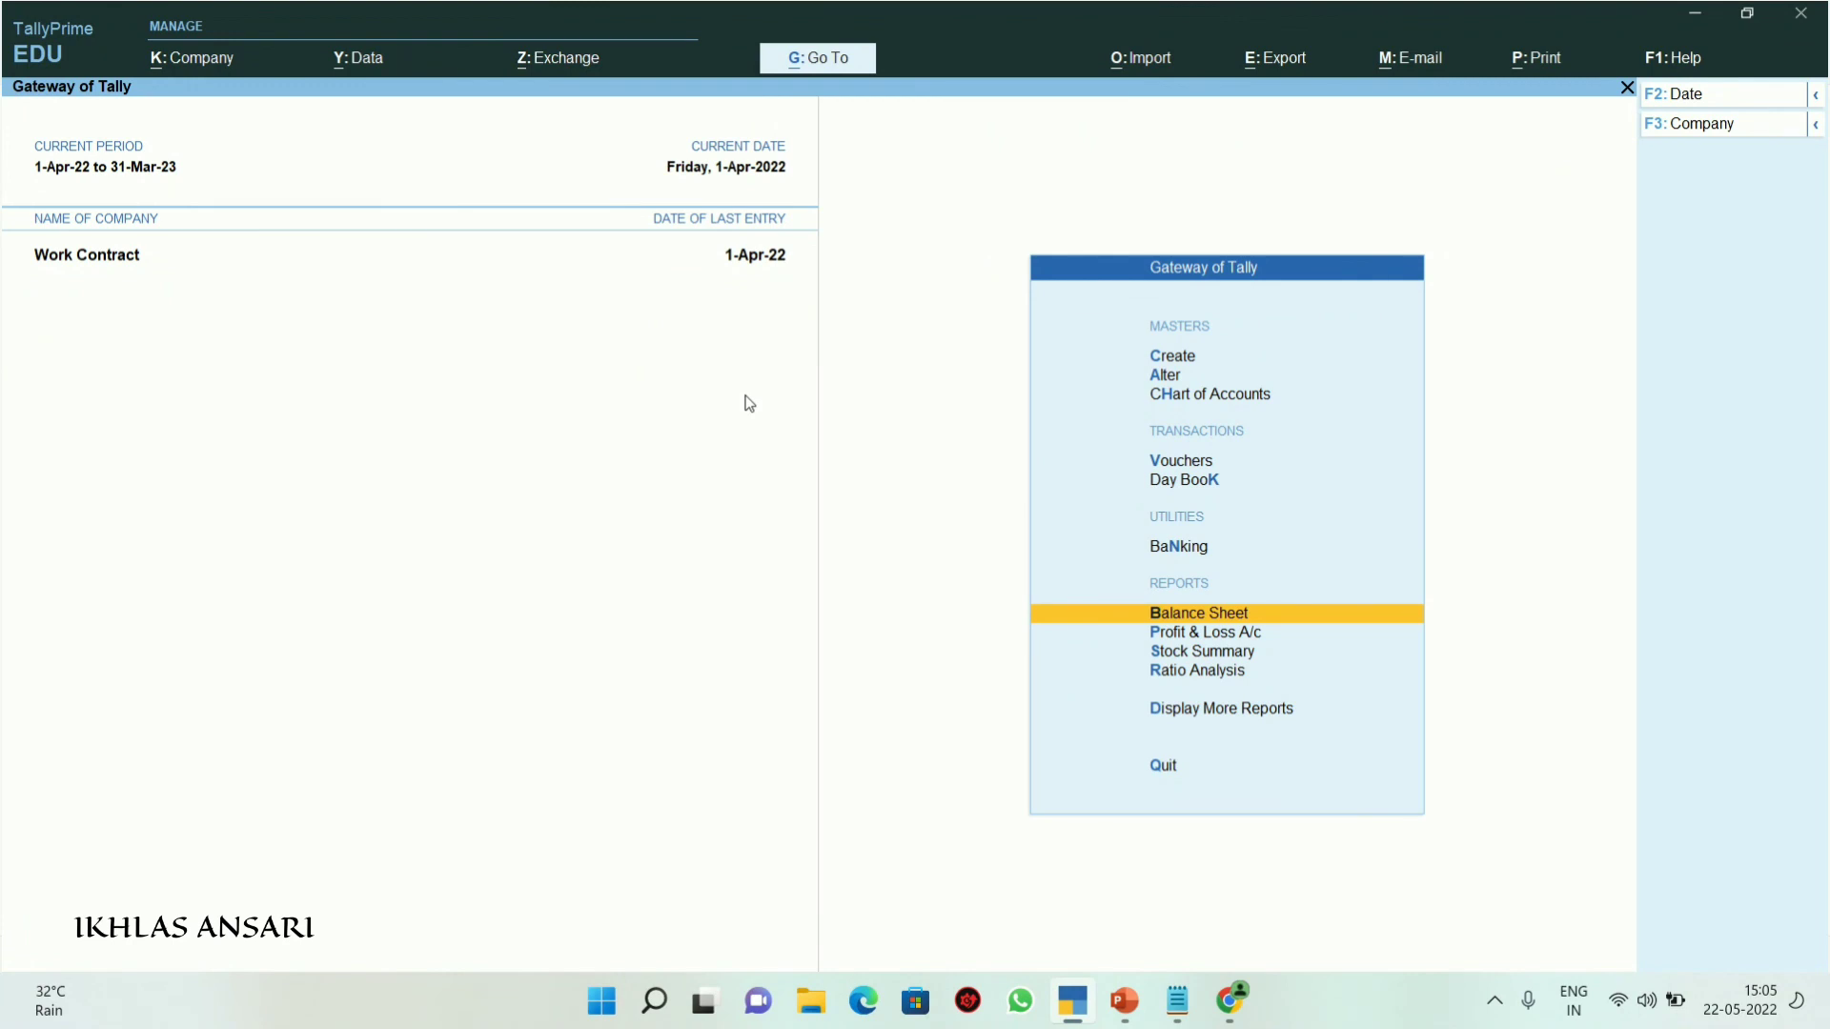
Open GSTR-1 to see the B2B invoice taxable at 1,01,694.92 with tax 18,305.08
key("Up")
key("Up")
key("Up")
key("Up")
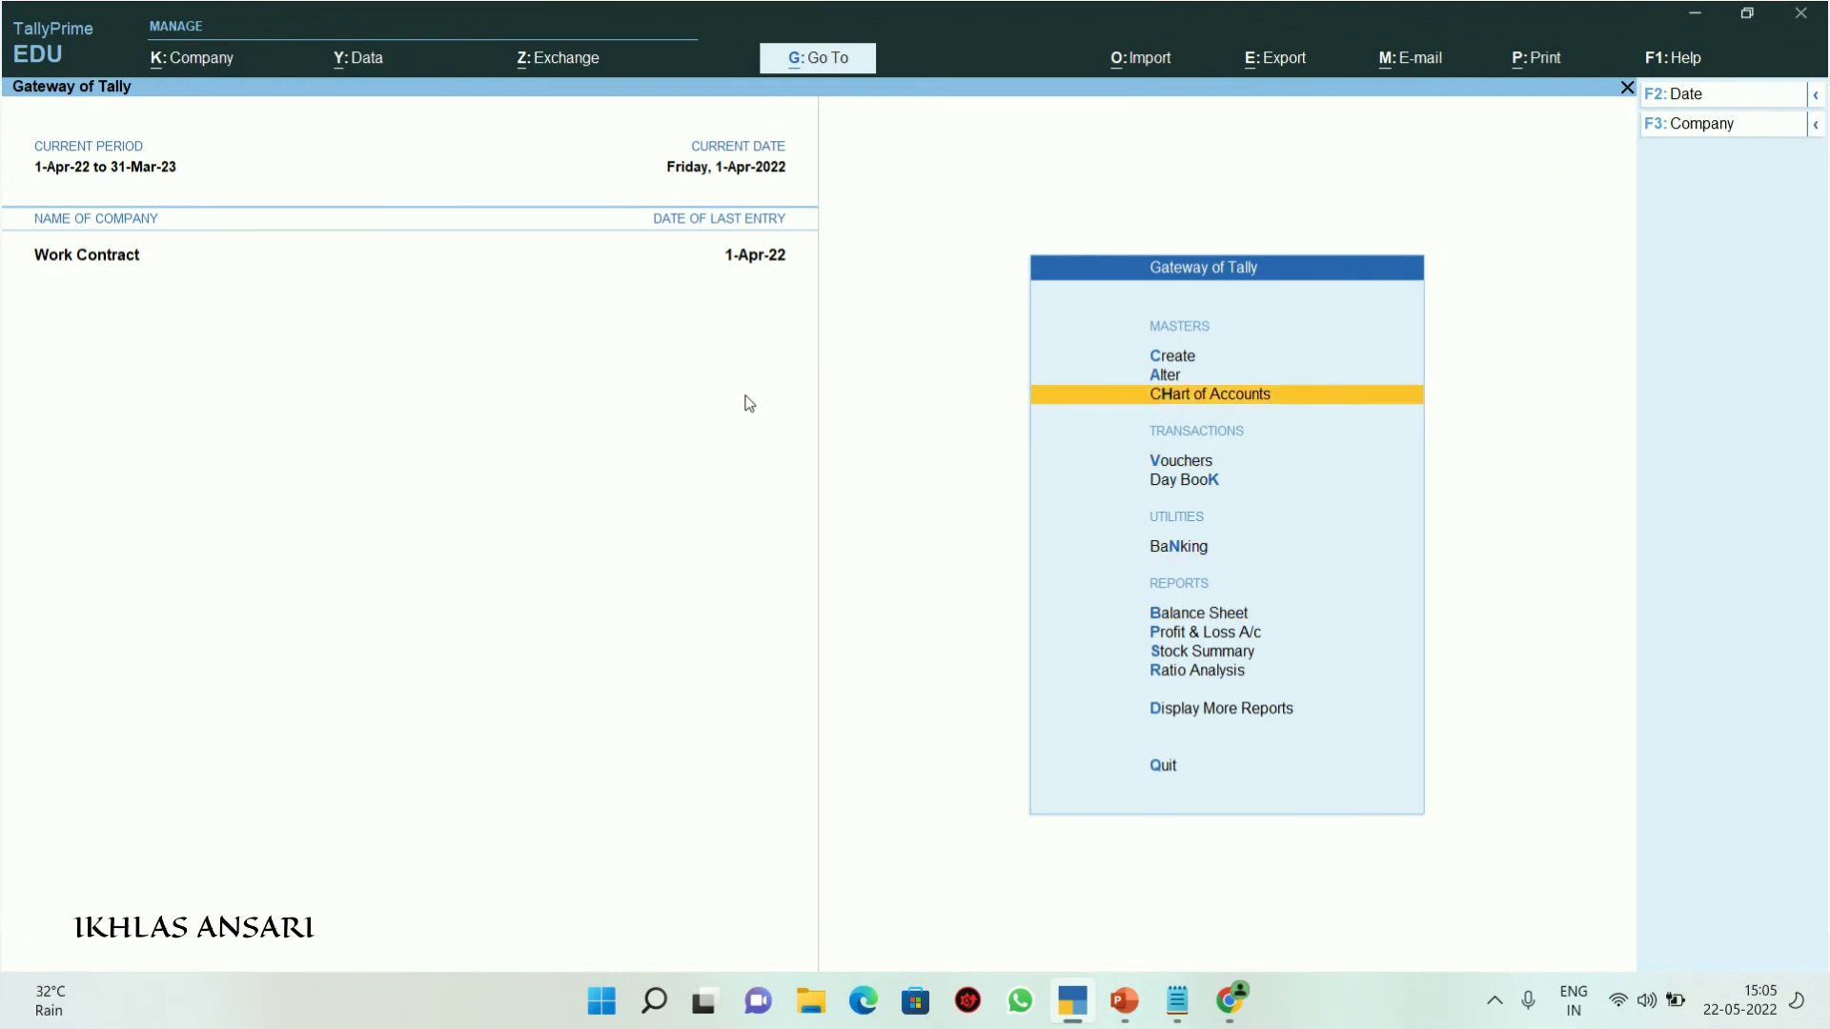
key("Down")
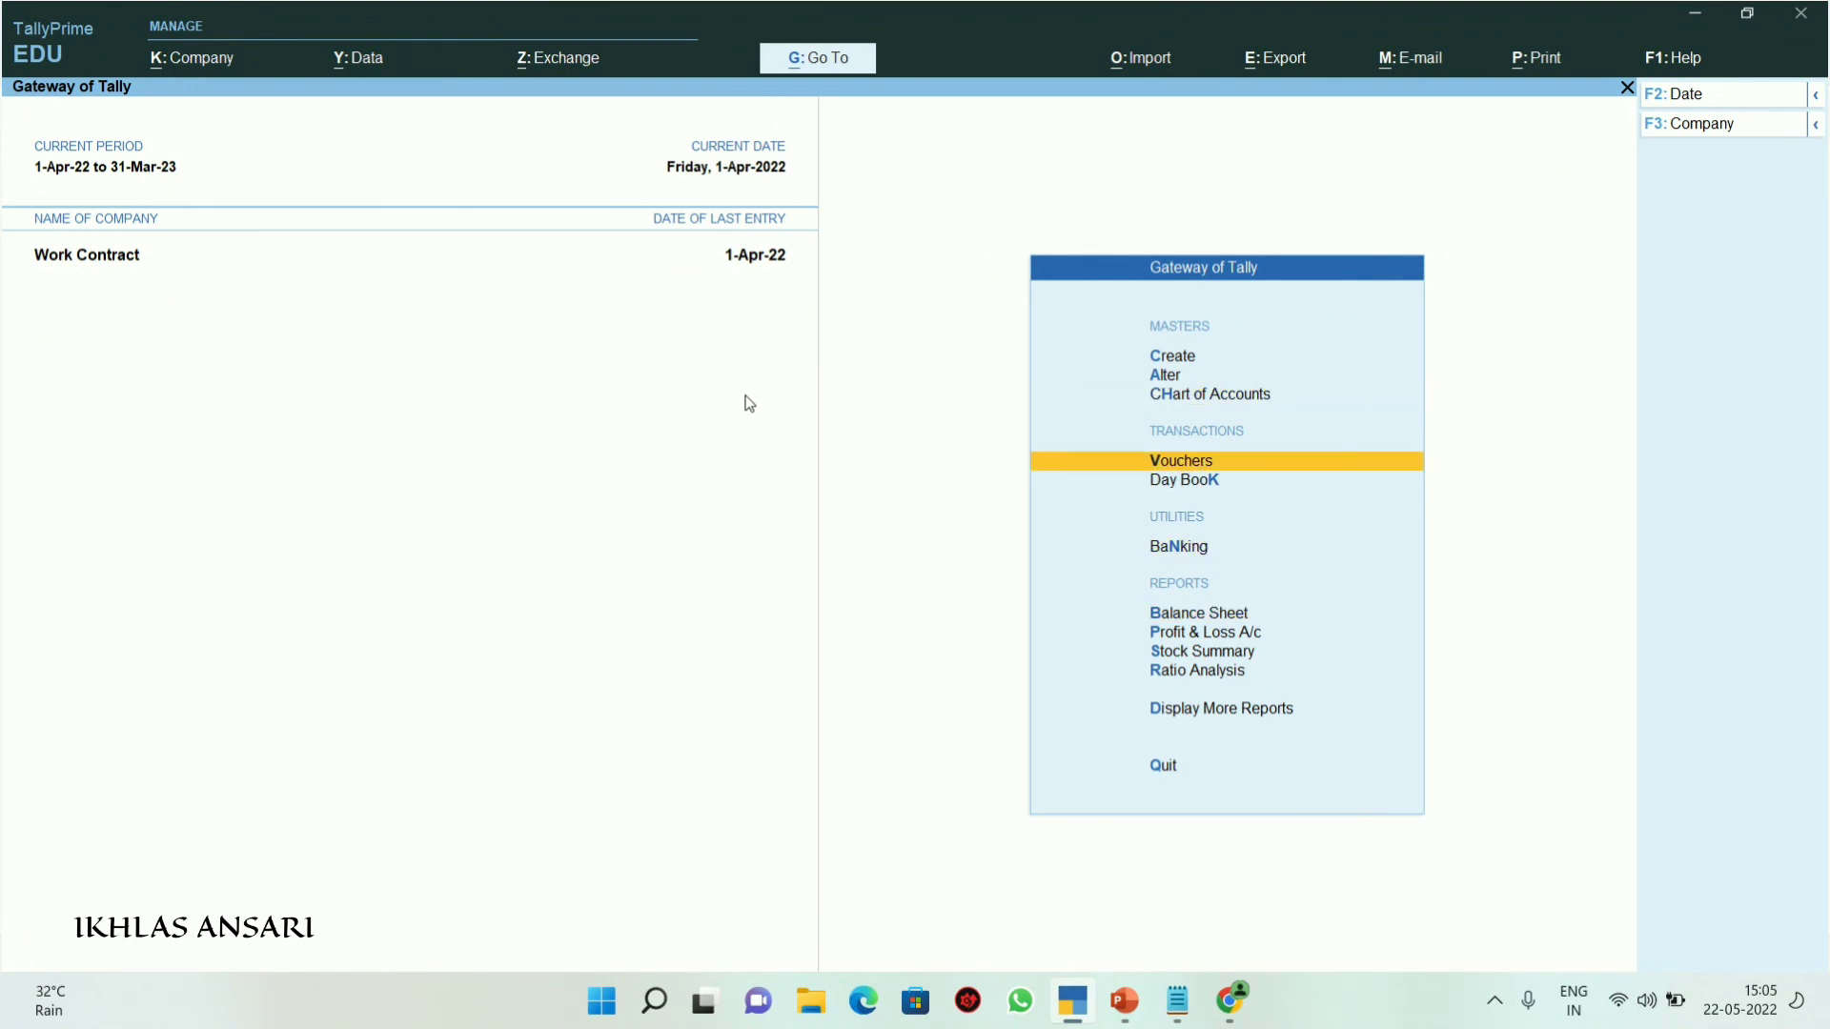
key("d")
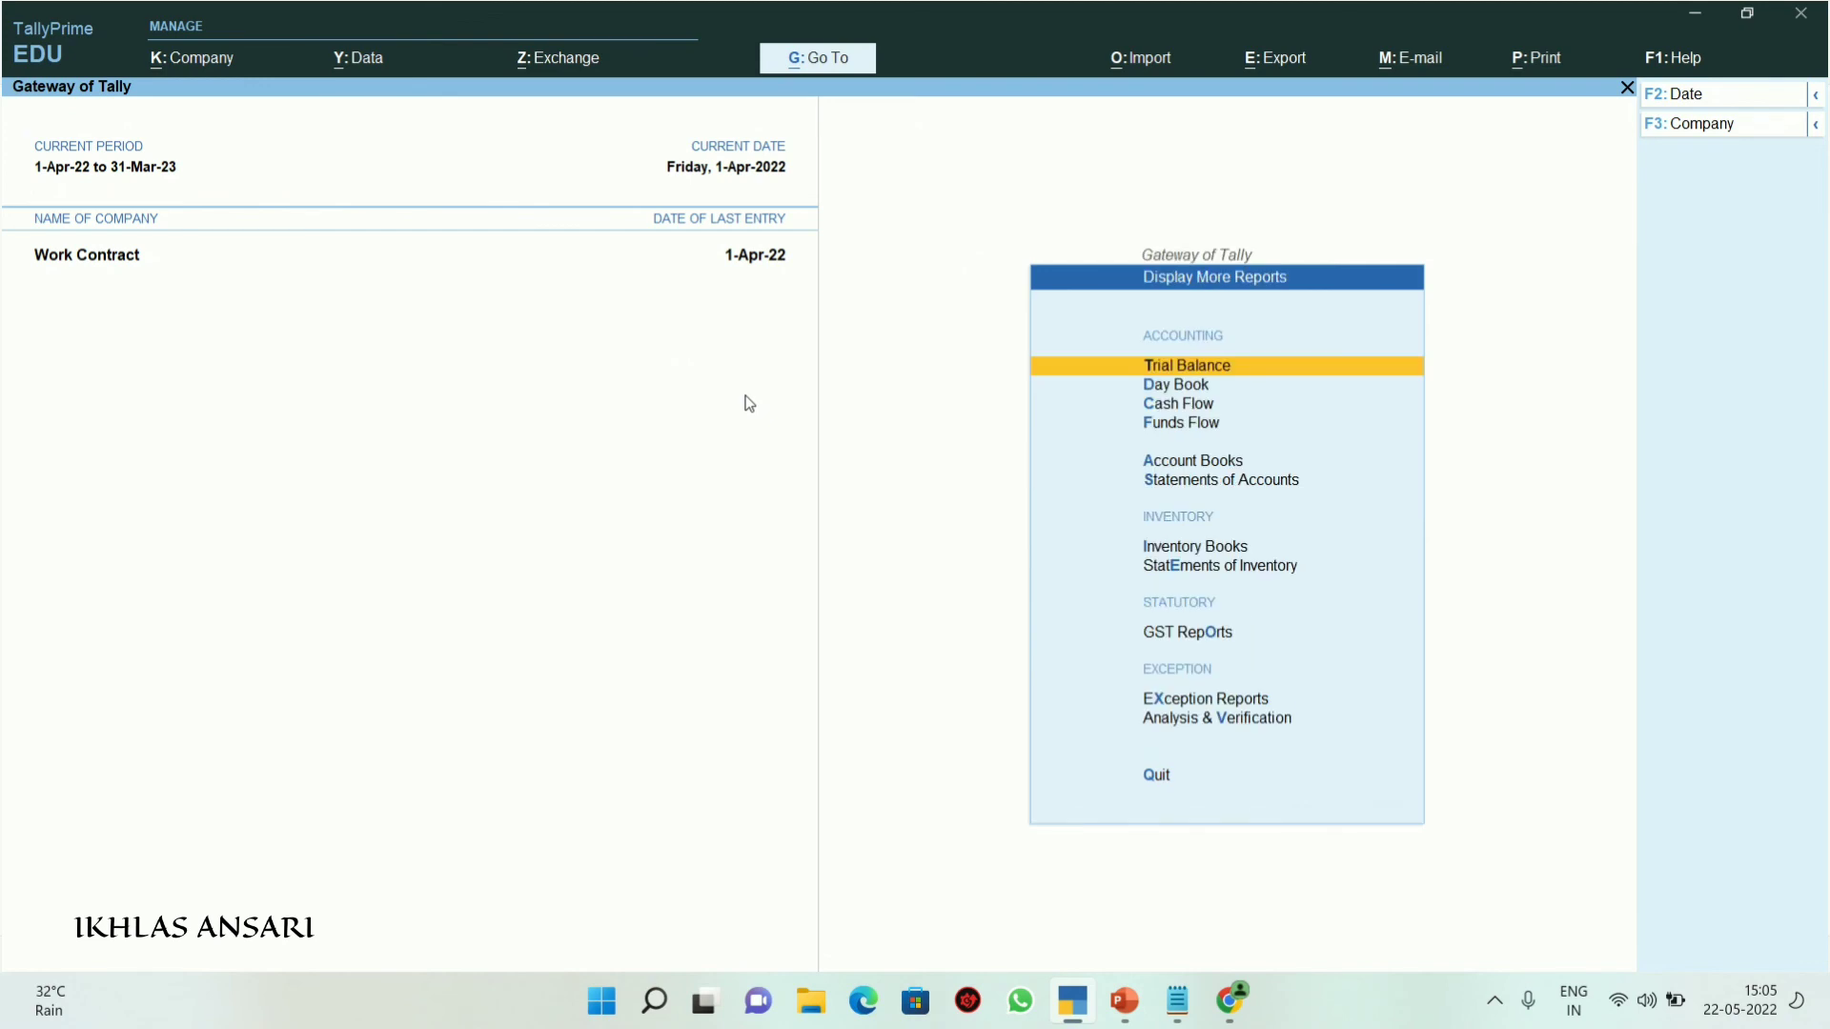
key("o")
key("Return")
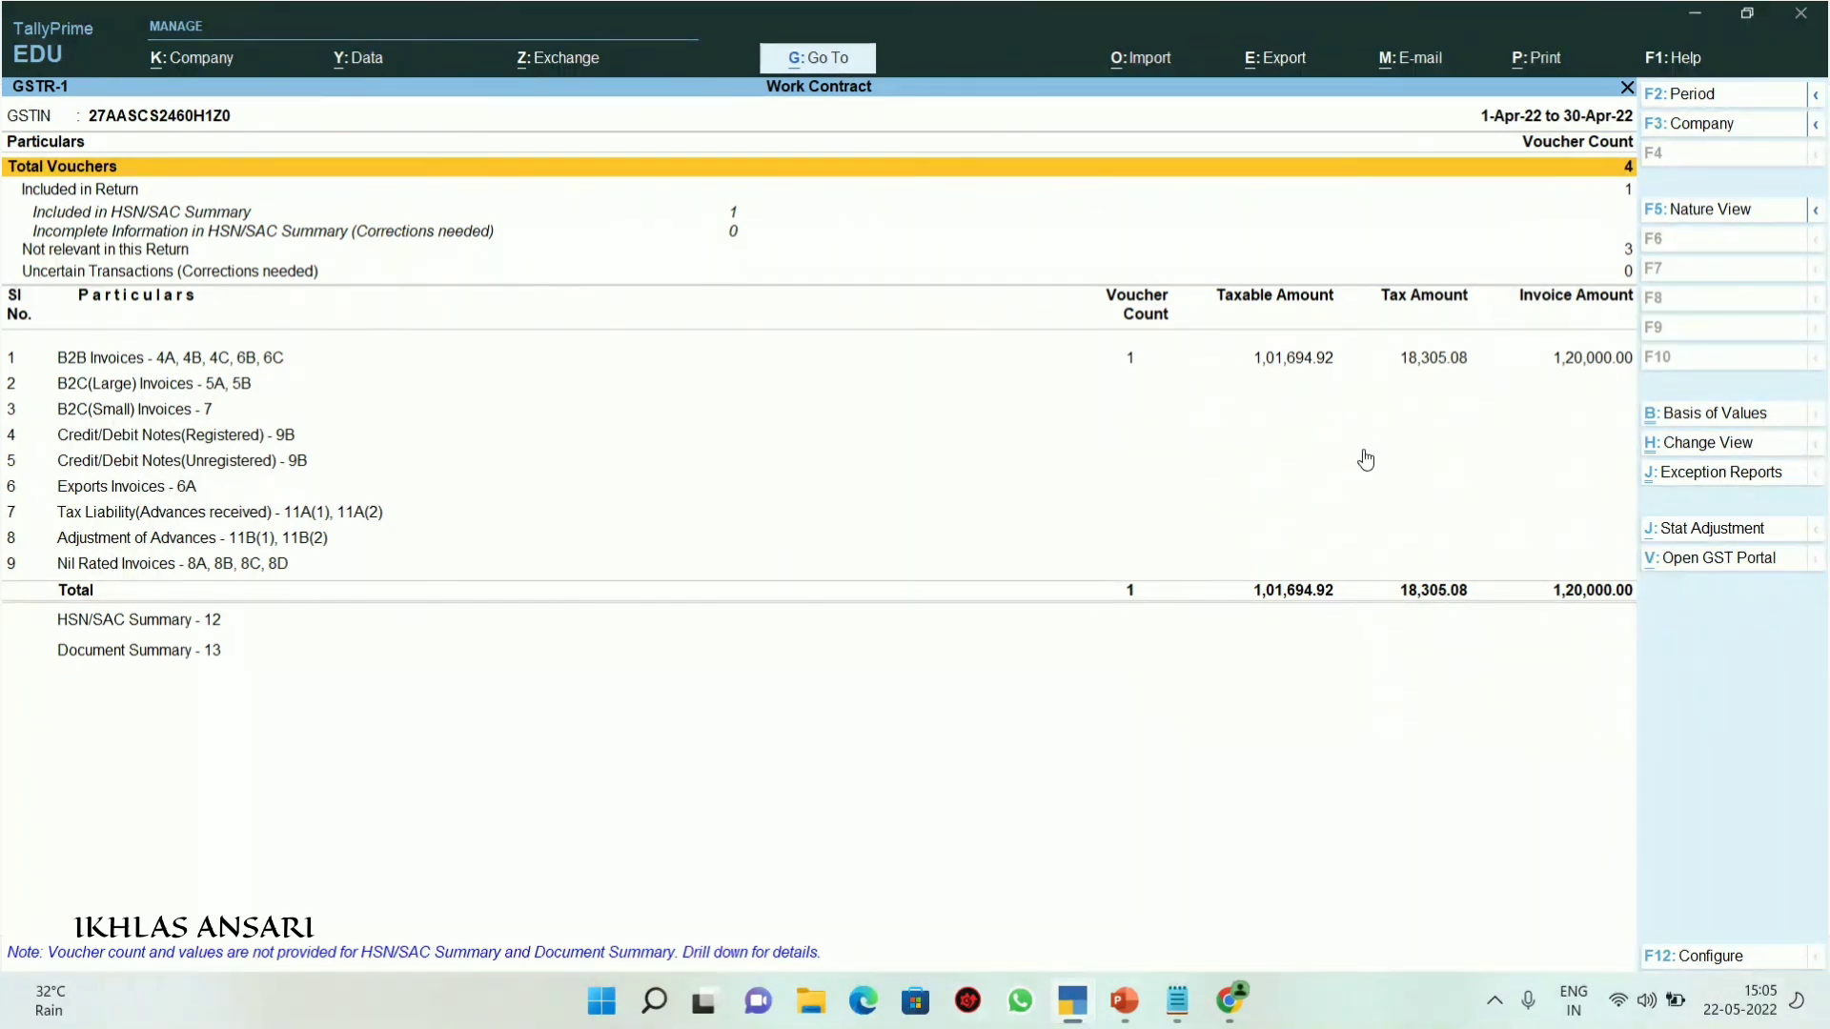
Reopen the GSTR-3B return and start a GST Stat Adjustment entry with Alt+J
key("Escape")
key("Down")
key("Down")
key("Return")
key("Down")
key("Down")
key("Down")
key("Down")
key("Down")
key("Down")
key("Down")
key("Down")
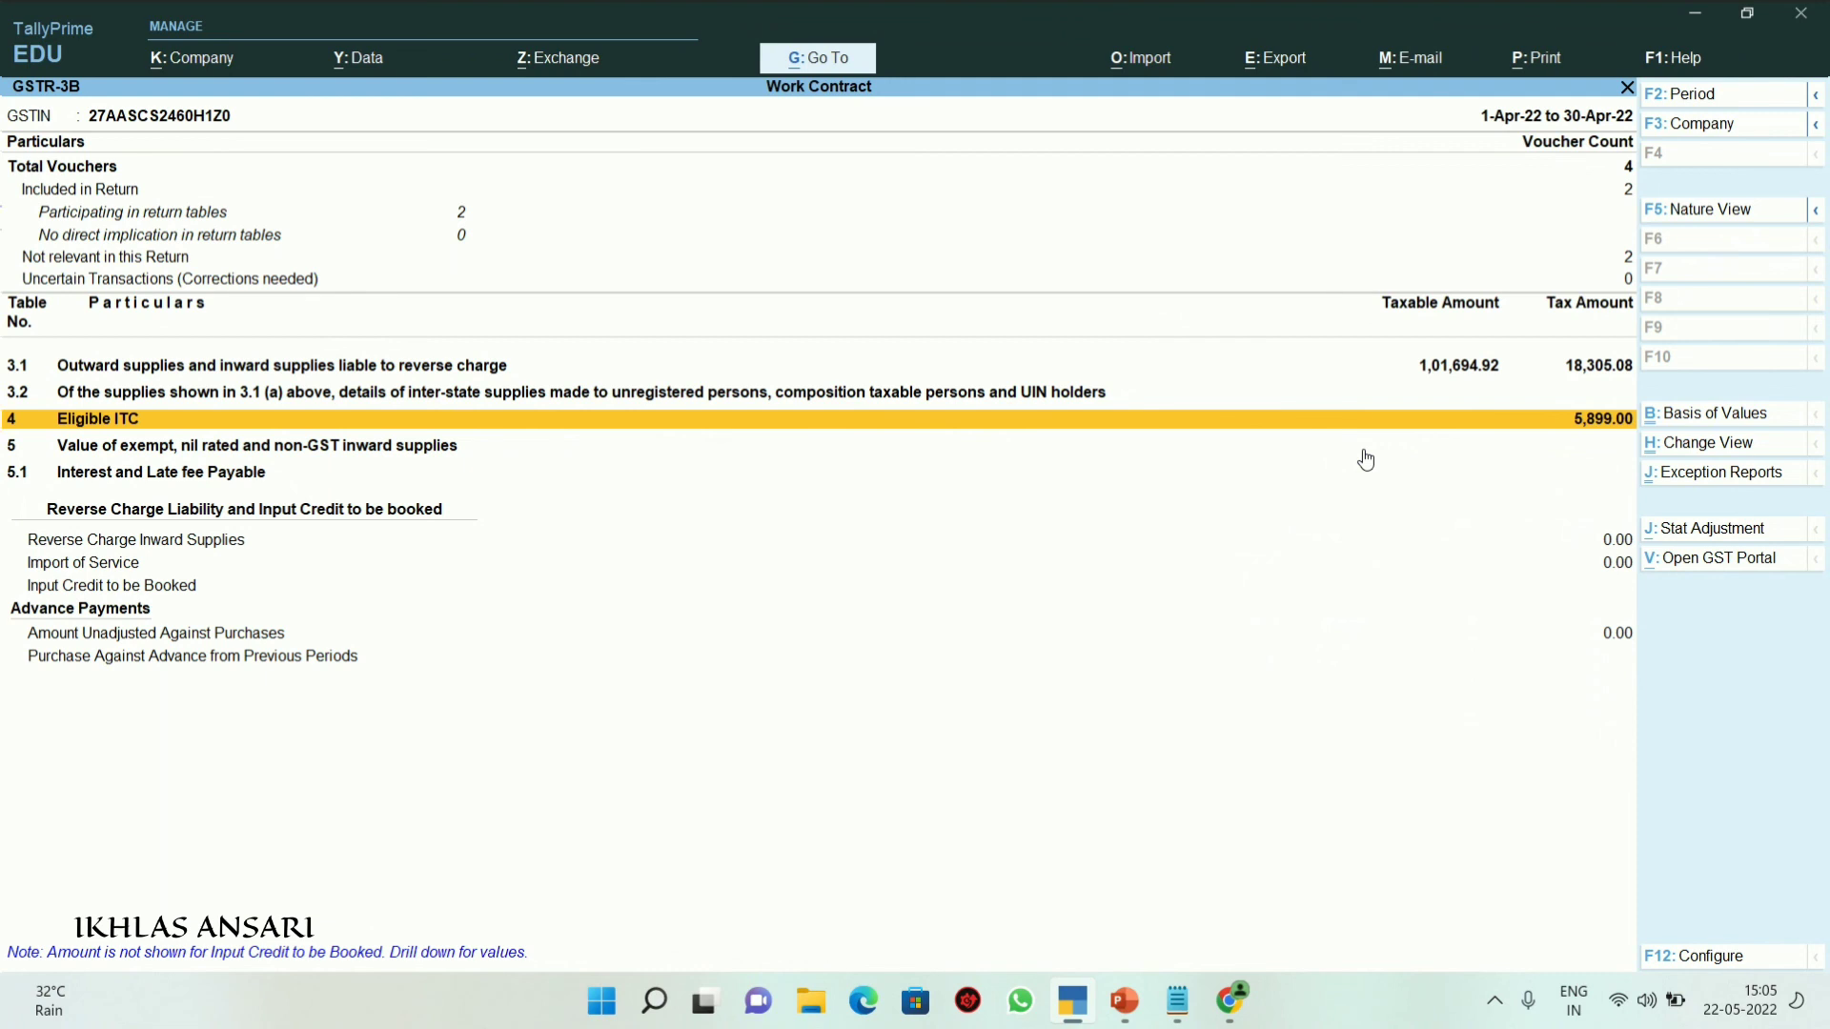
key("alt")
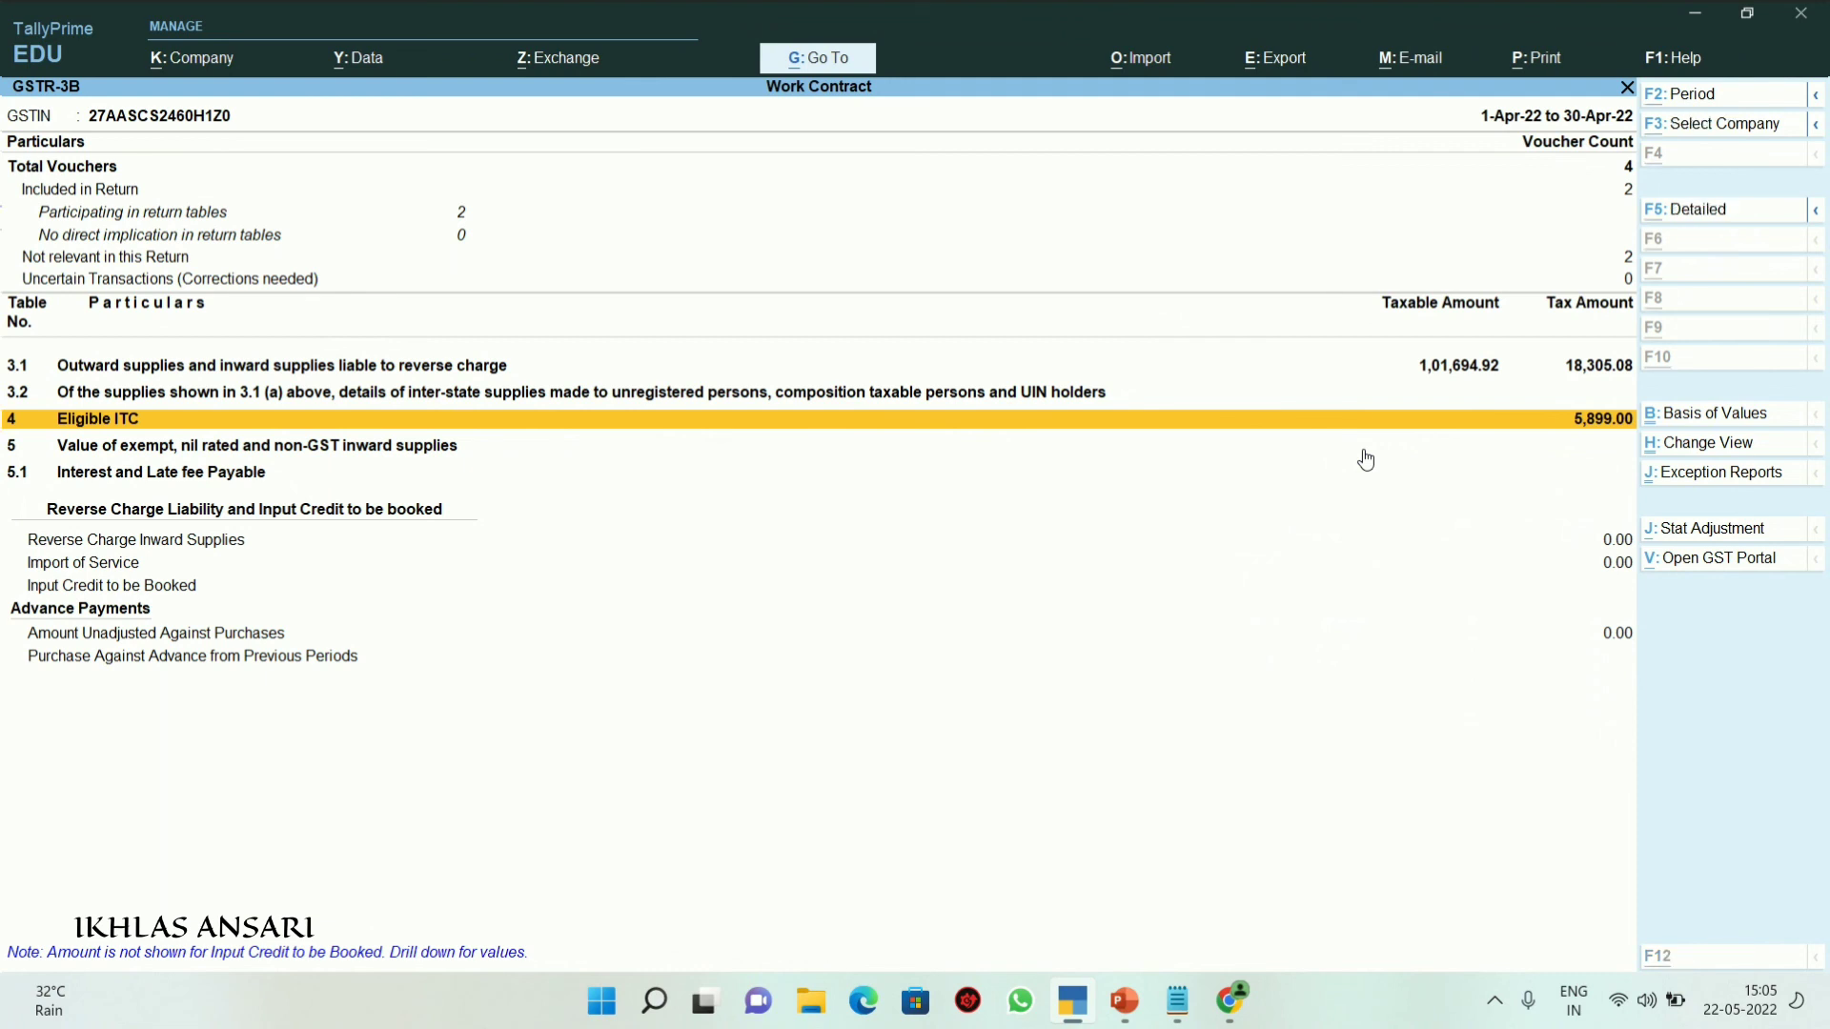
key("alt+j")
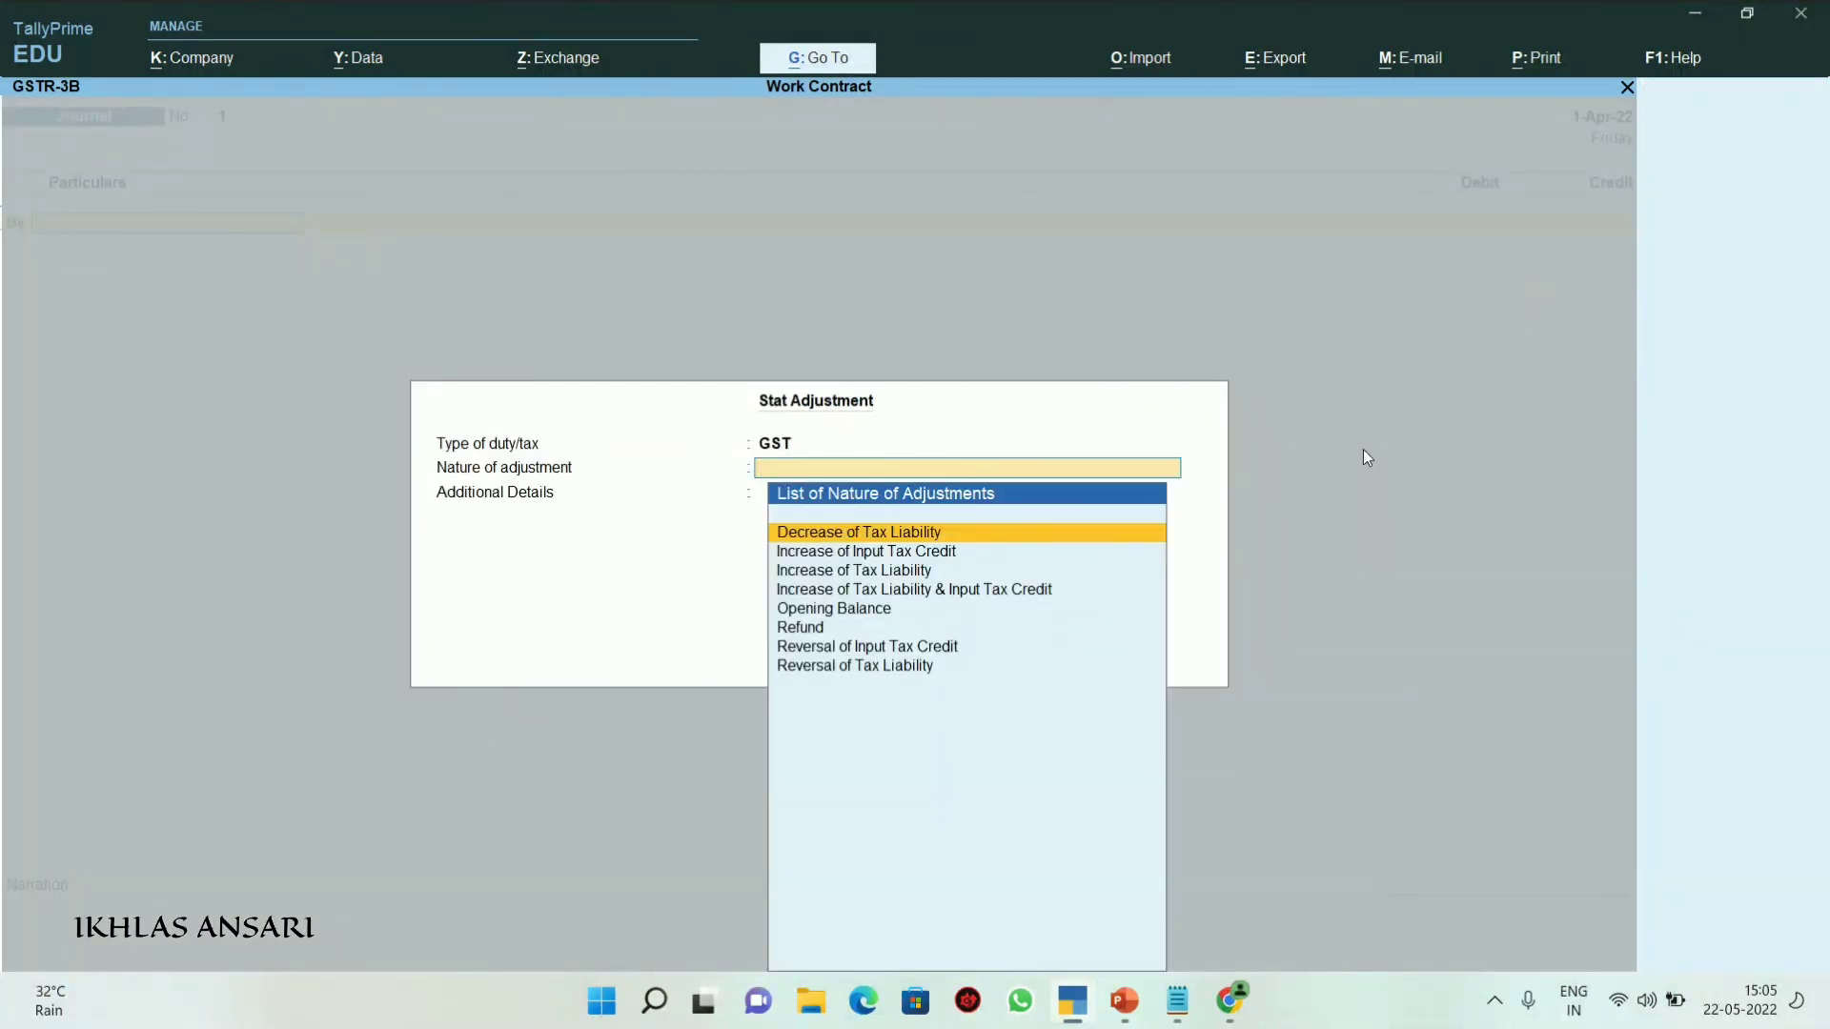
Set nature to Reversal of Input Tax Credit (Others) and debit Tax on Work Contract 5,899.00
key("Down")
key("Down")
key("Down")
key("Down")
key("Down")
key("Down")
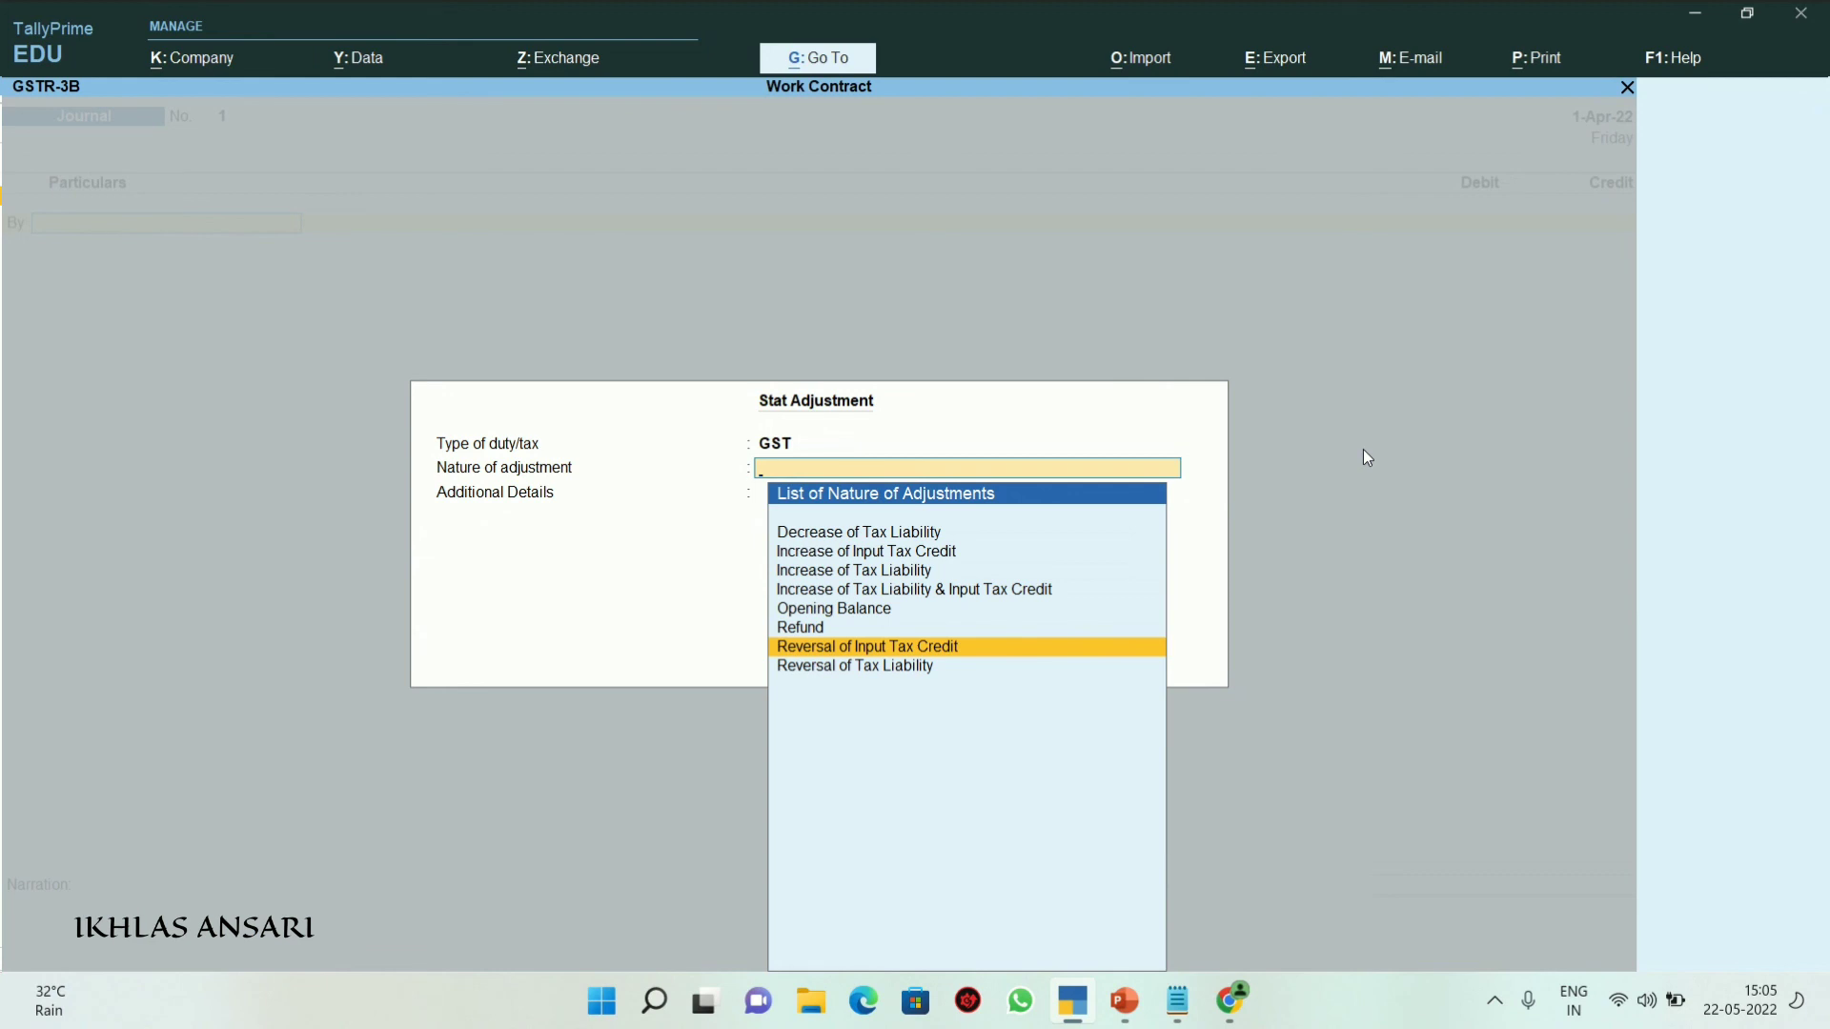
key("Return")
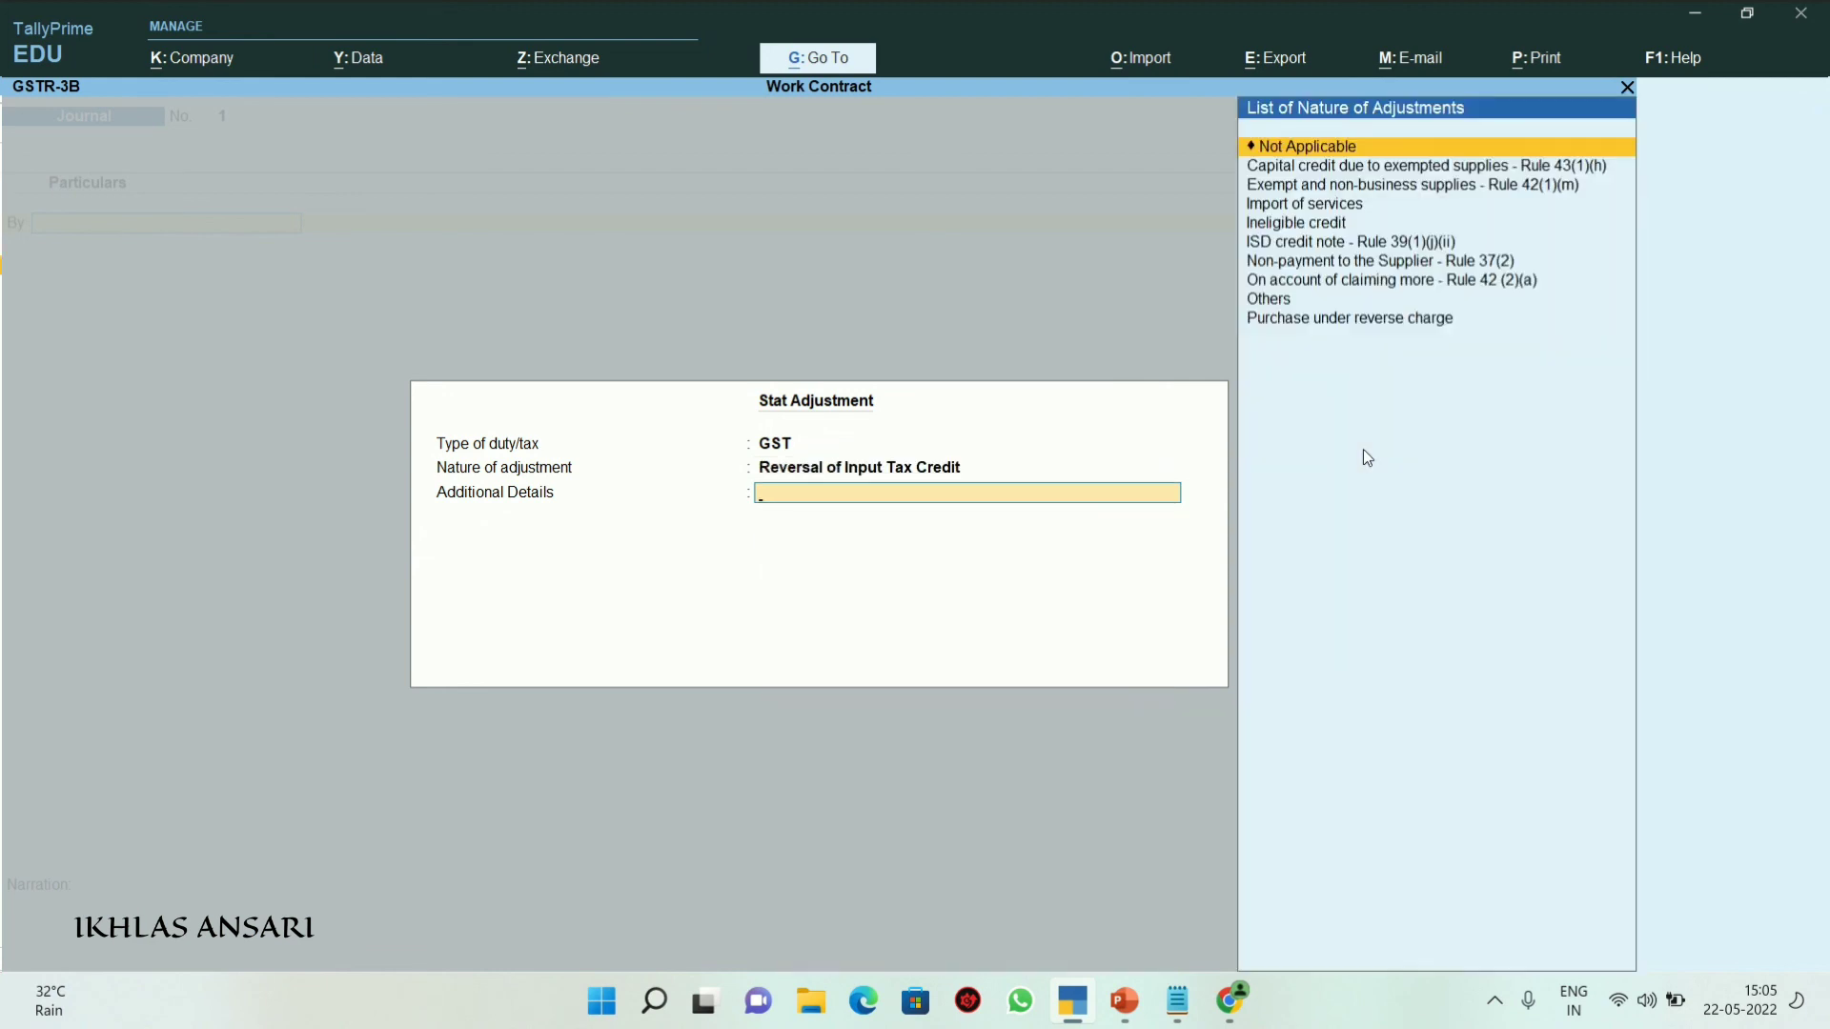
key("Down")
key("Down")
key("Down")
key("Down")
key("Down")
key("Down")
key("Down")
key("Down")
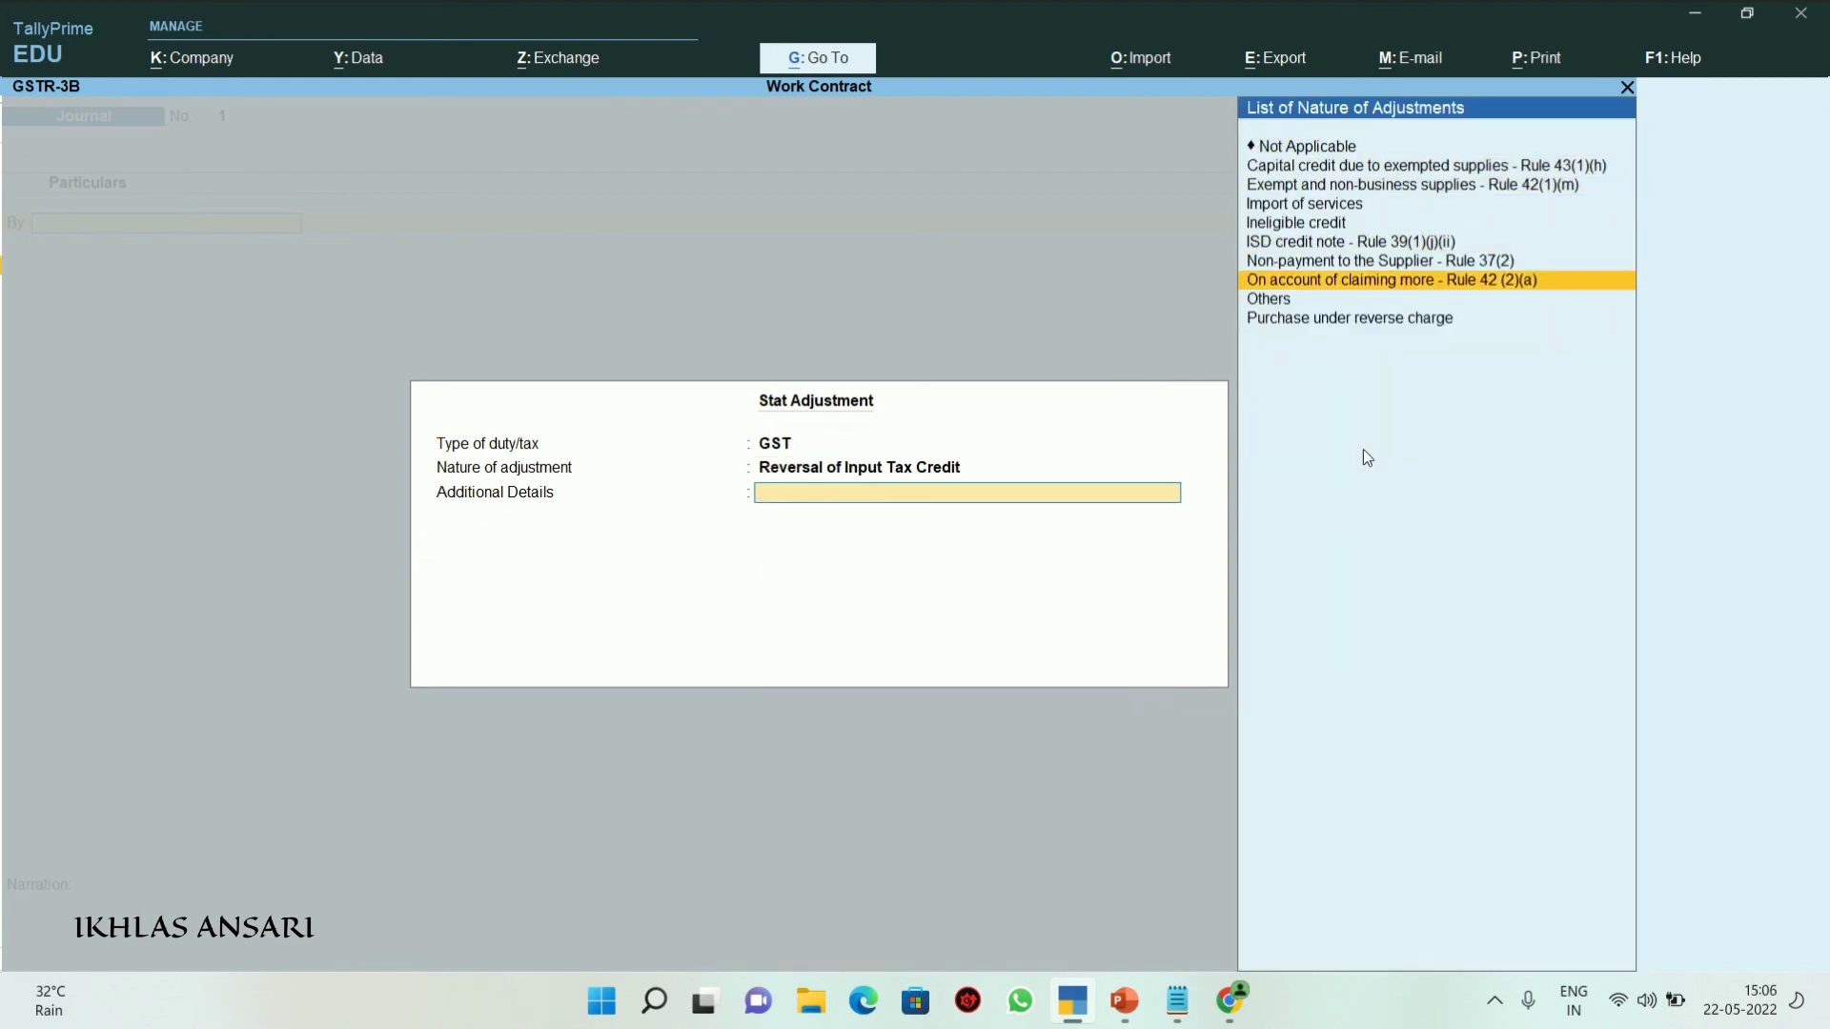
key("Return")
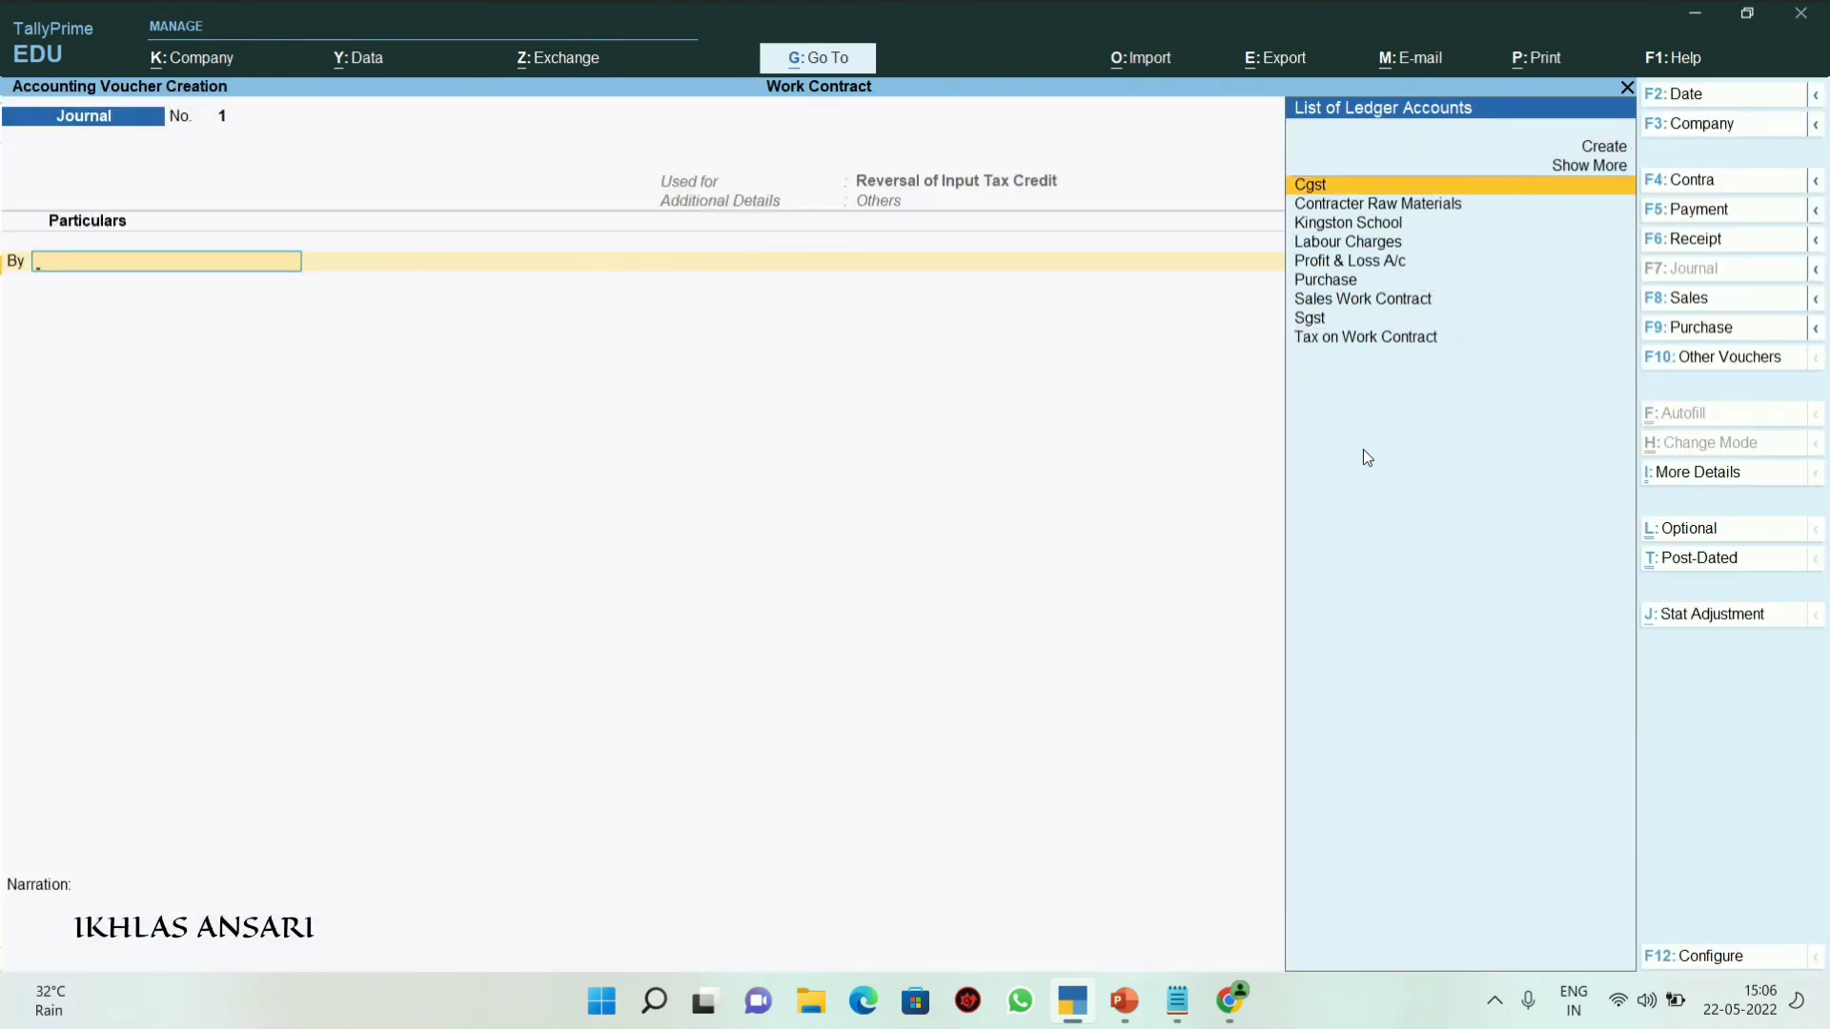
key("Down")
key("Down")
key("Down")
key("Down")
key("Down")
key("Down")
key("Down")
key("Down")
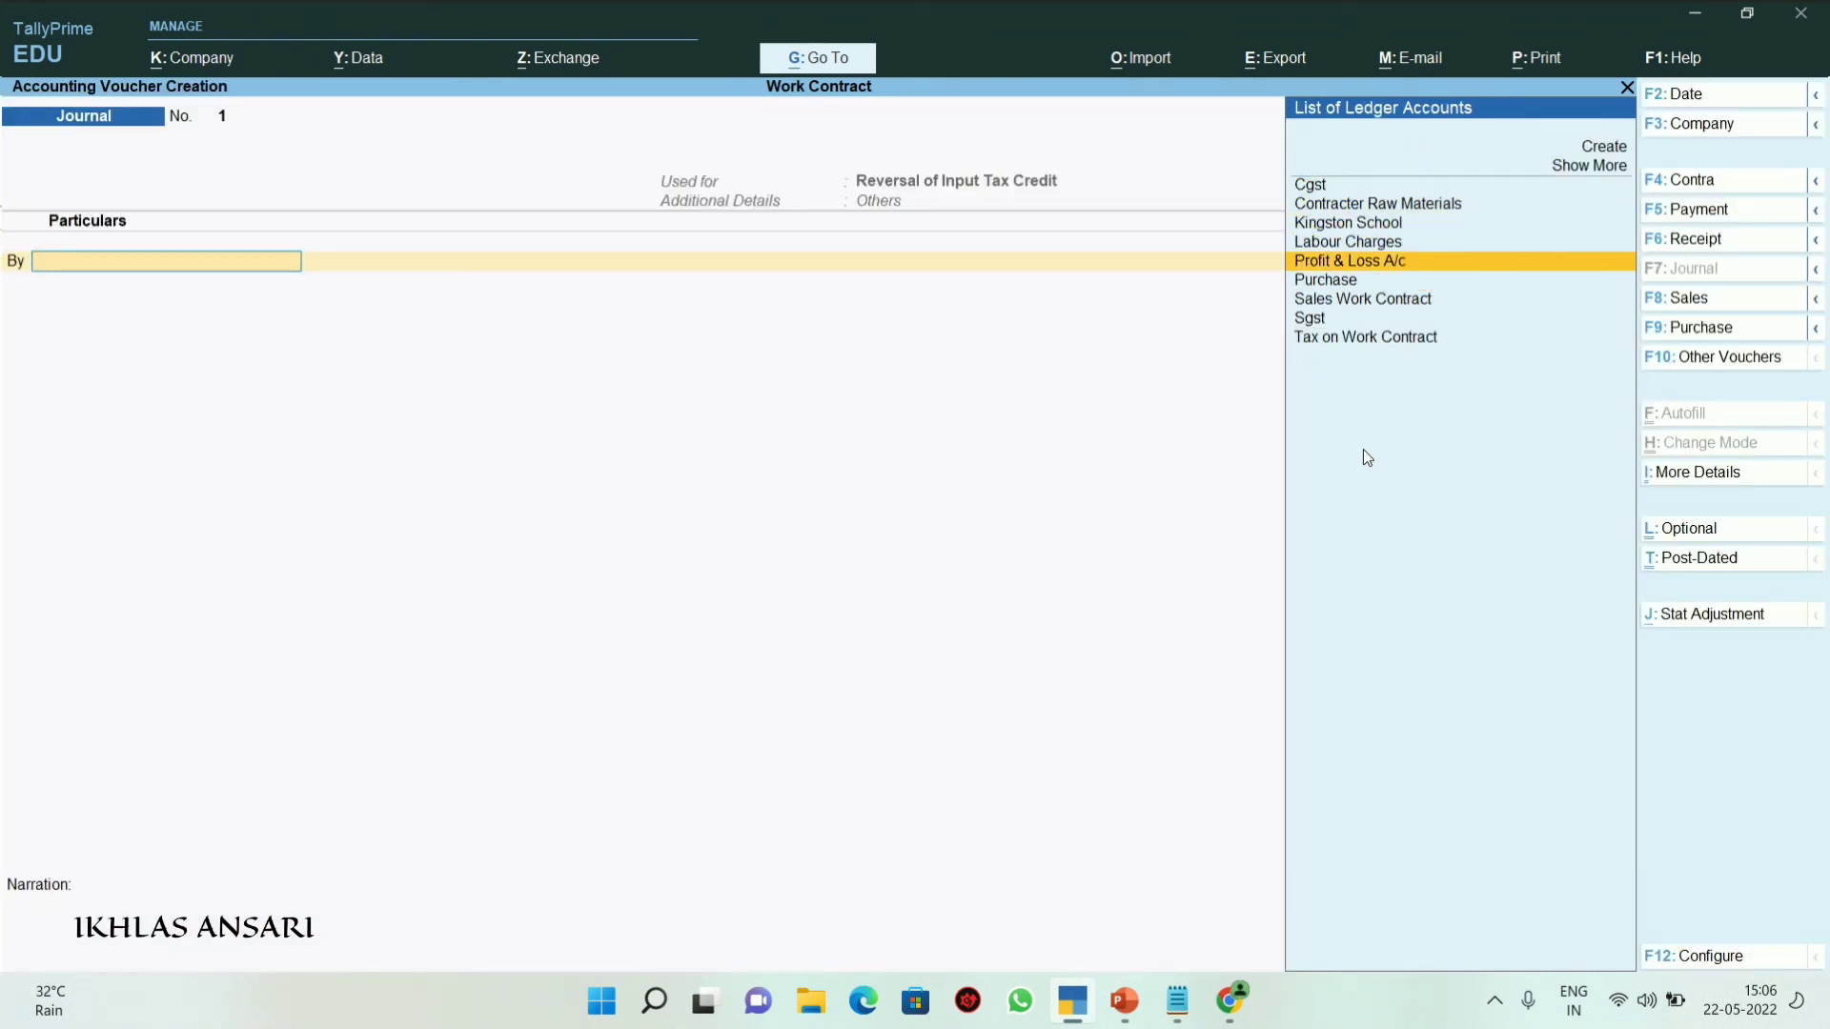
key("Return")
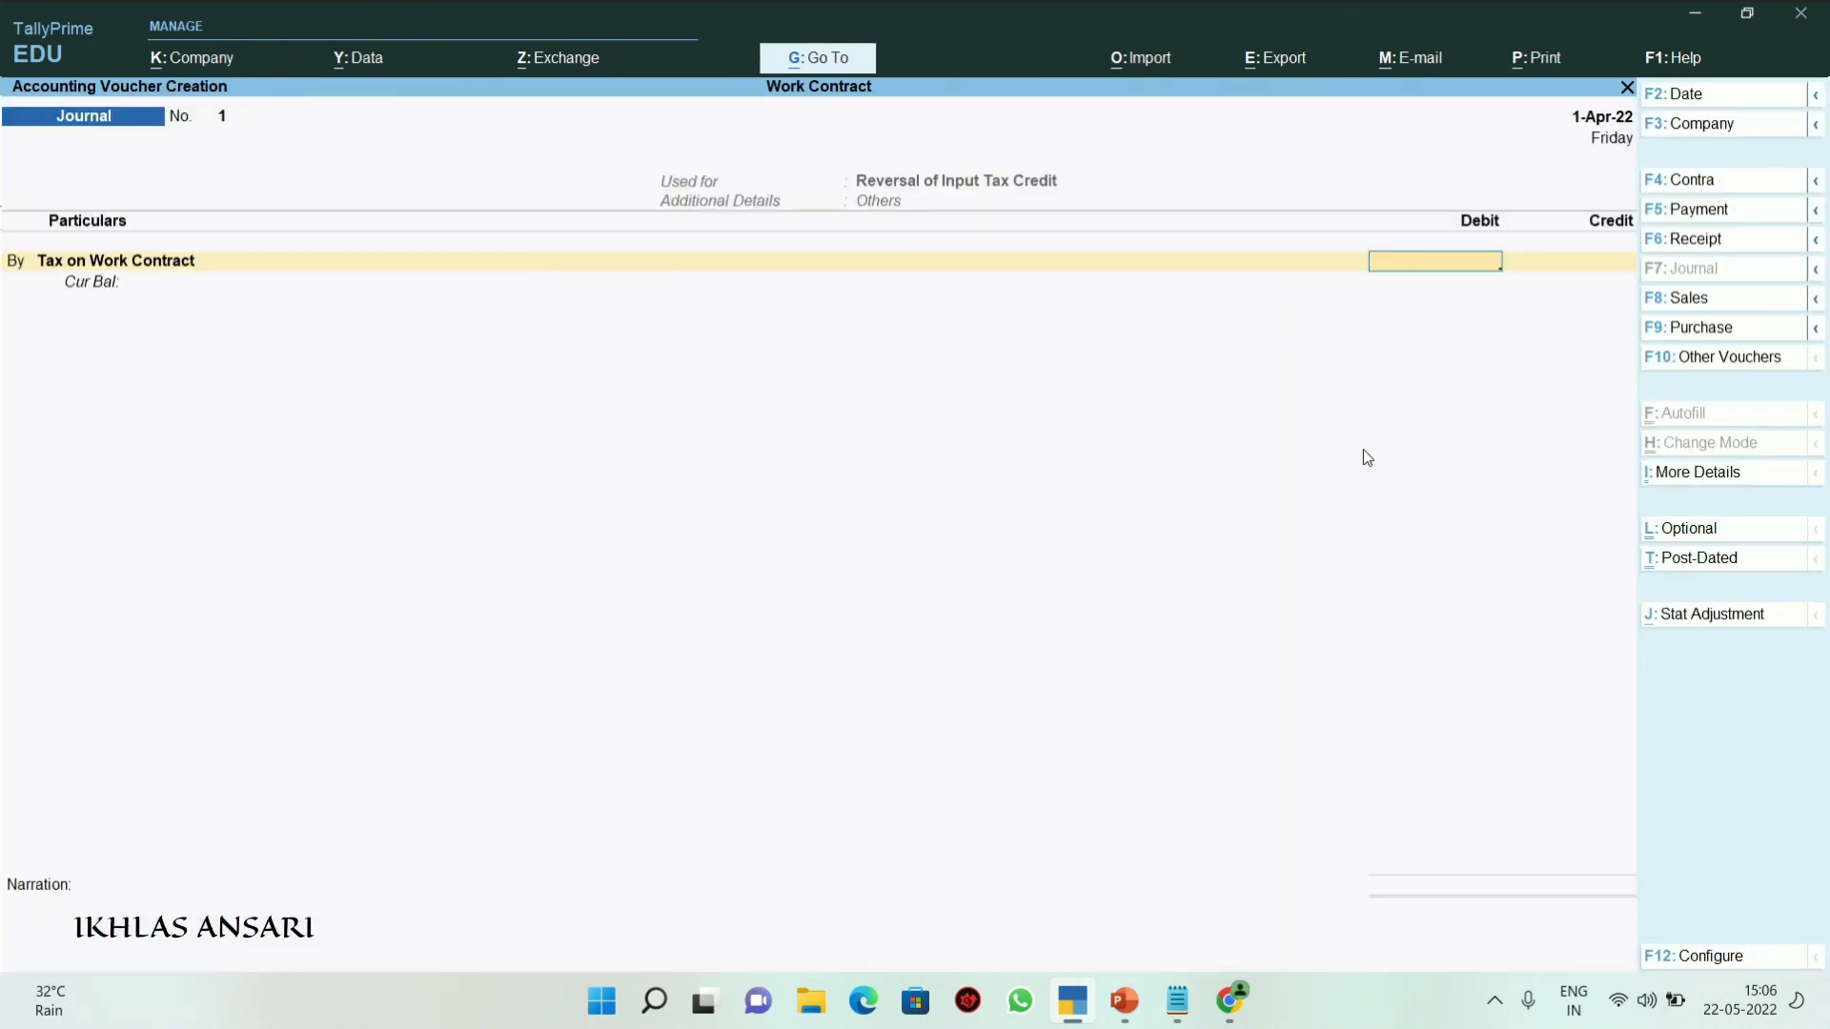
type("5988")
key("BackSpace")
key("BackSpace")
key("BackSpace")
type("899")
key("Return")
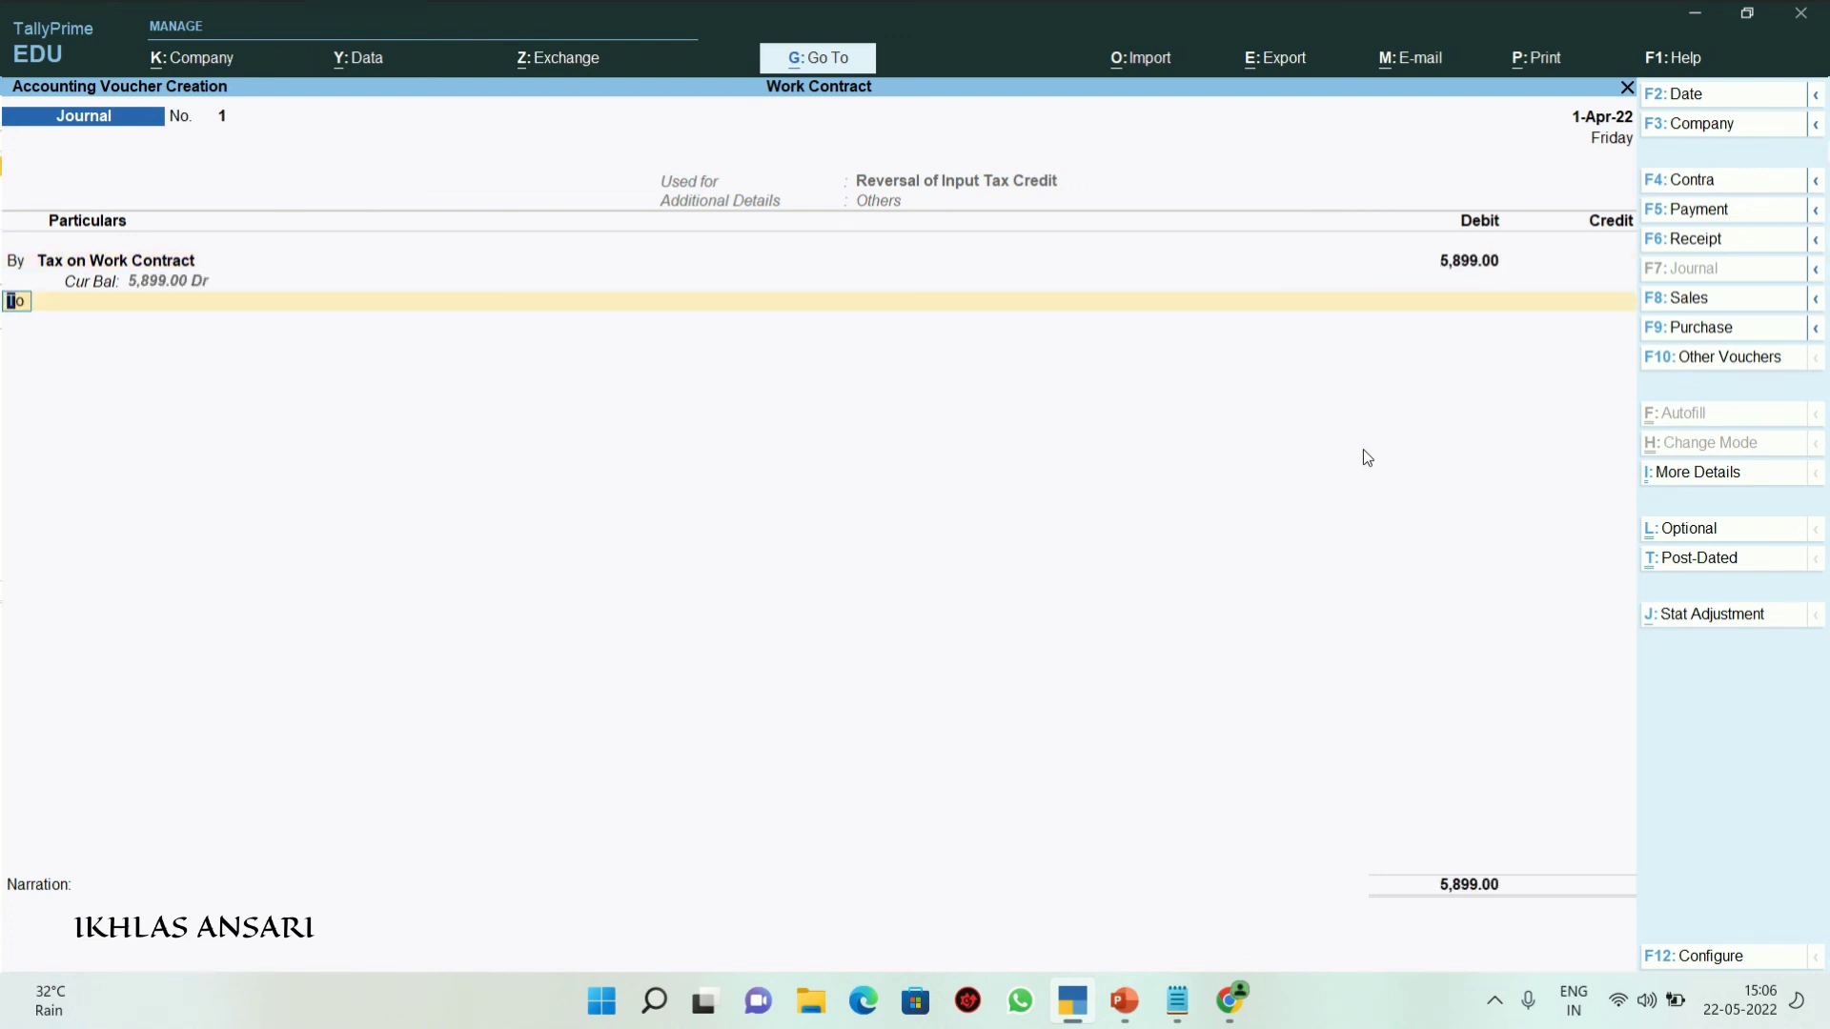
Credit Cgst and Sgst 2,949.50 each and complete the journal entries
key("Return")
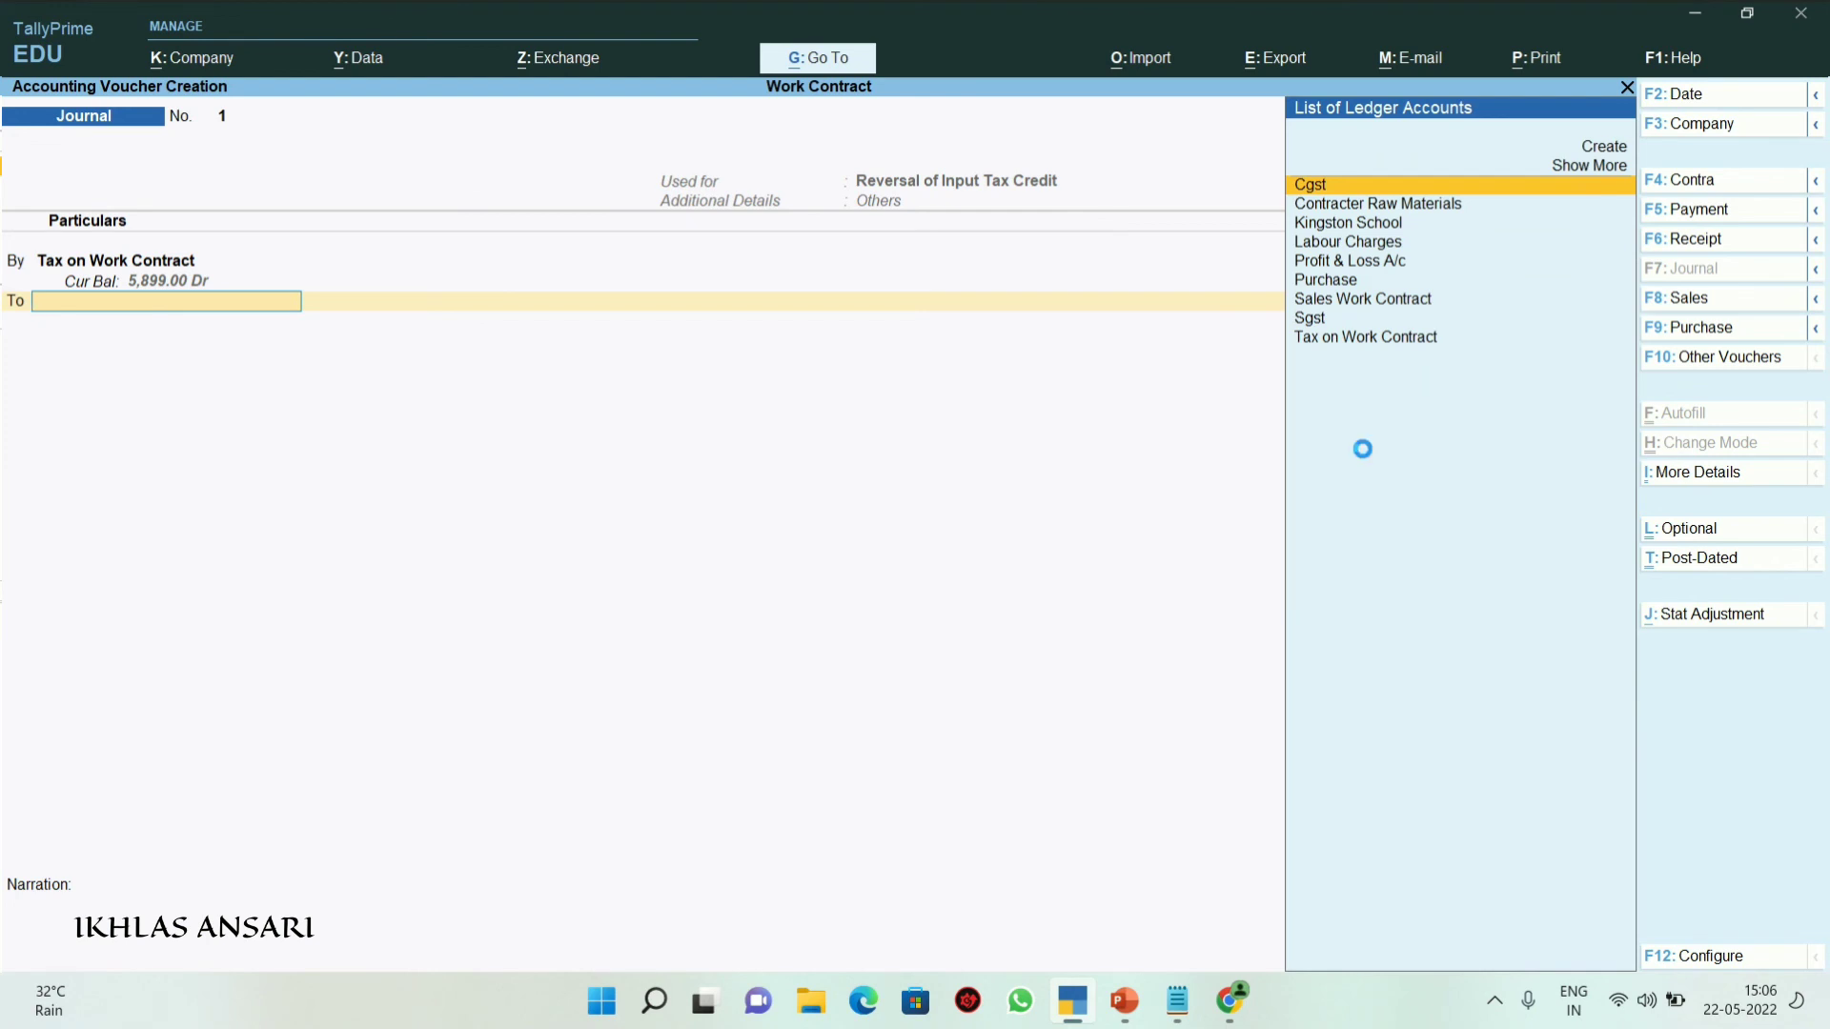
key("Return")
key("Return")
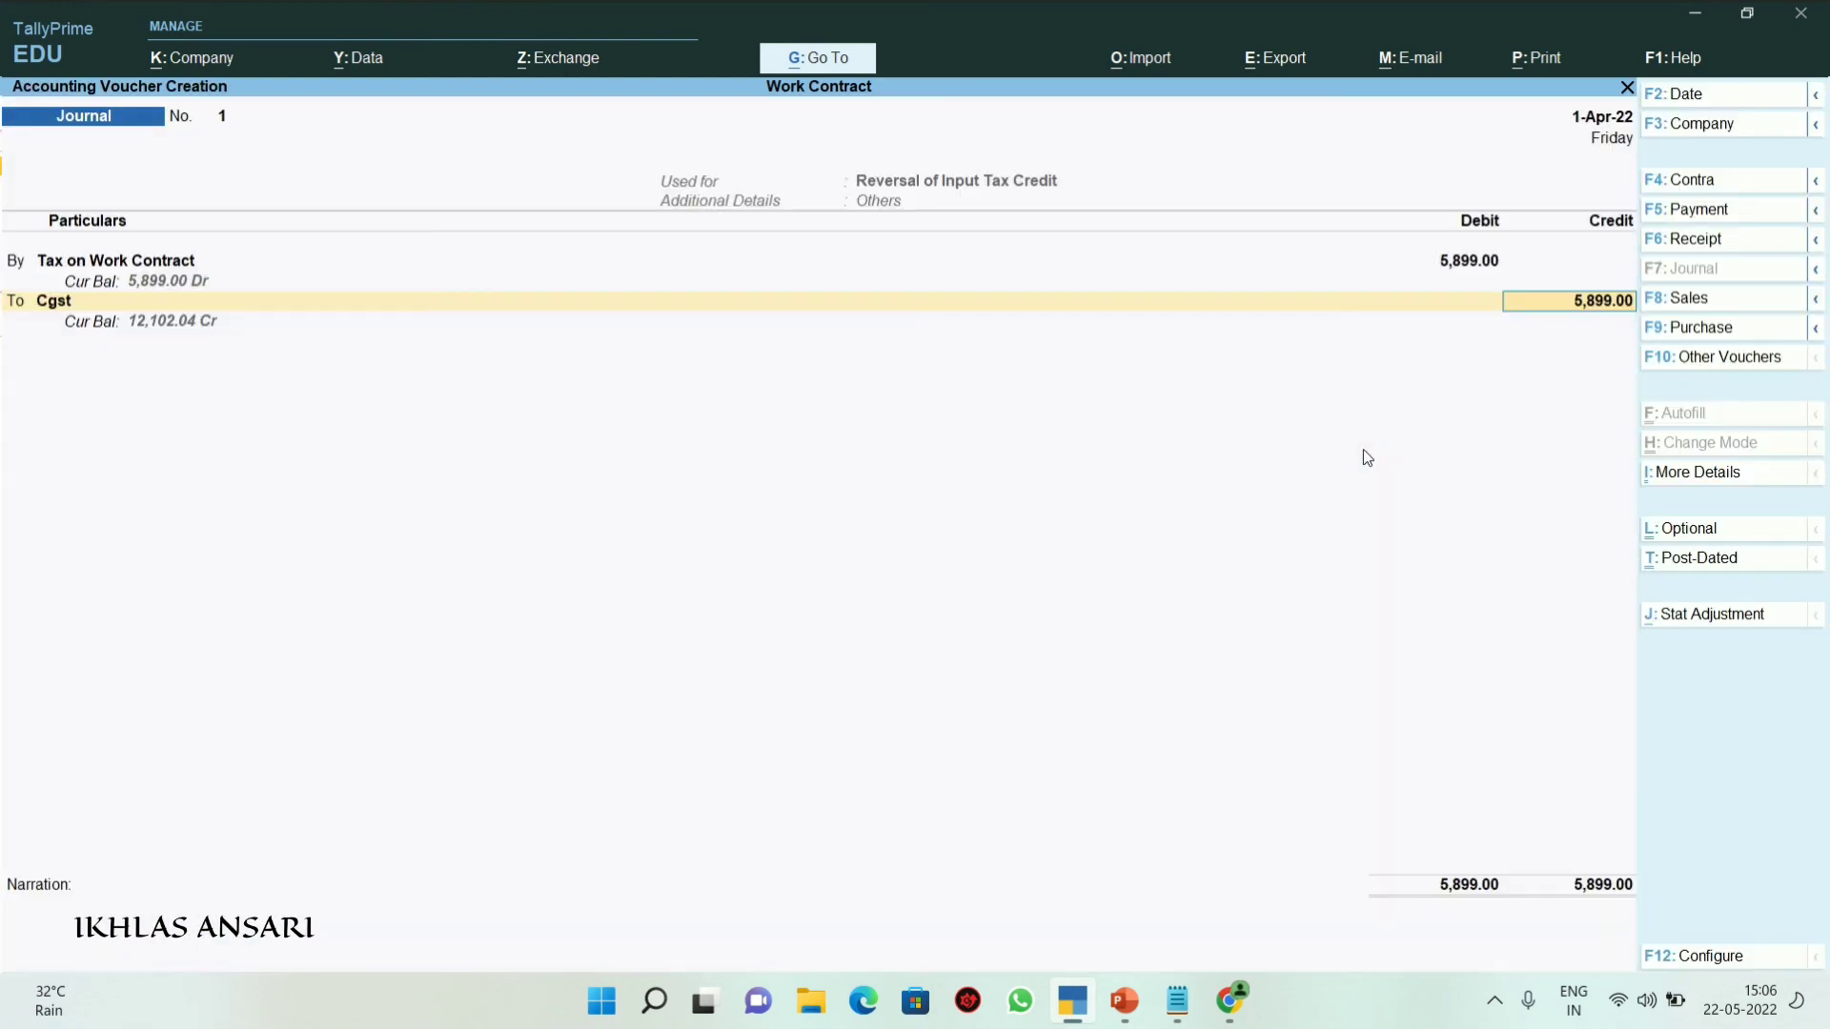
type("2")
type("949.50")
key("Return")
type("Sg")
key("Return")
key("Return")
key("Return")
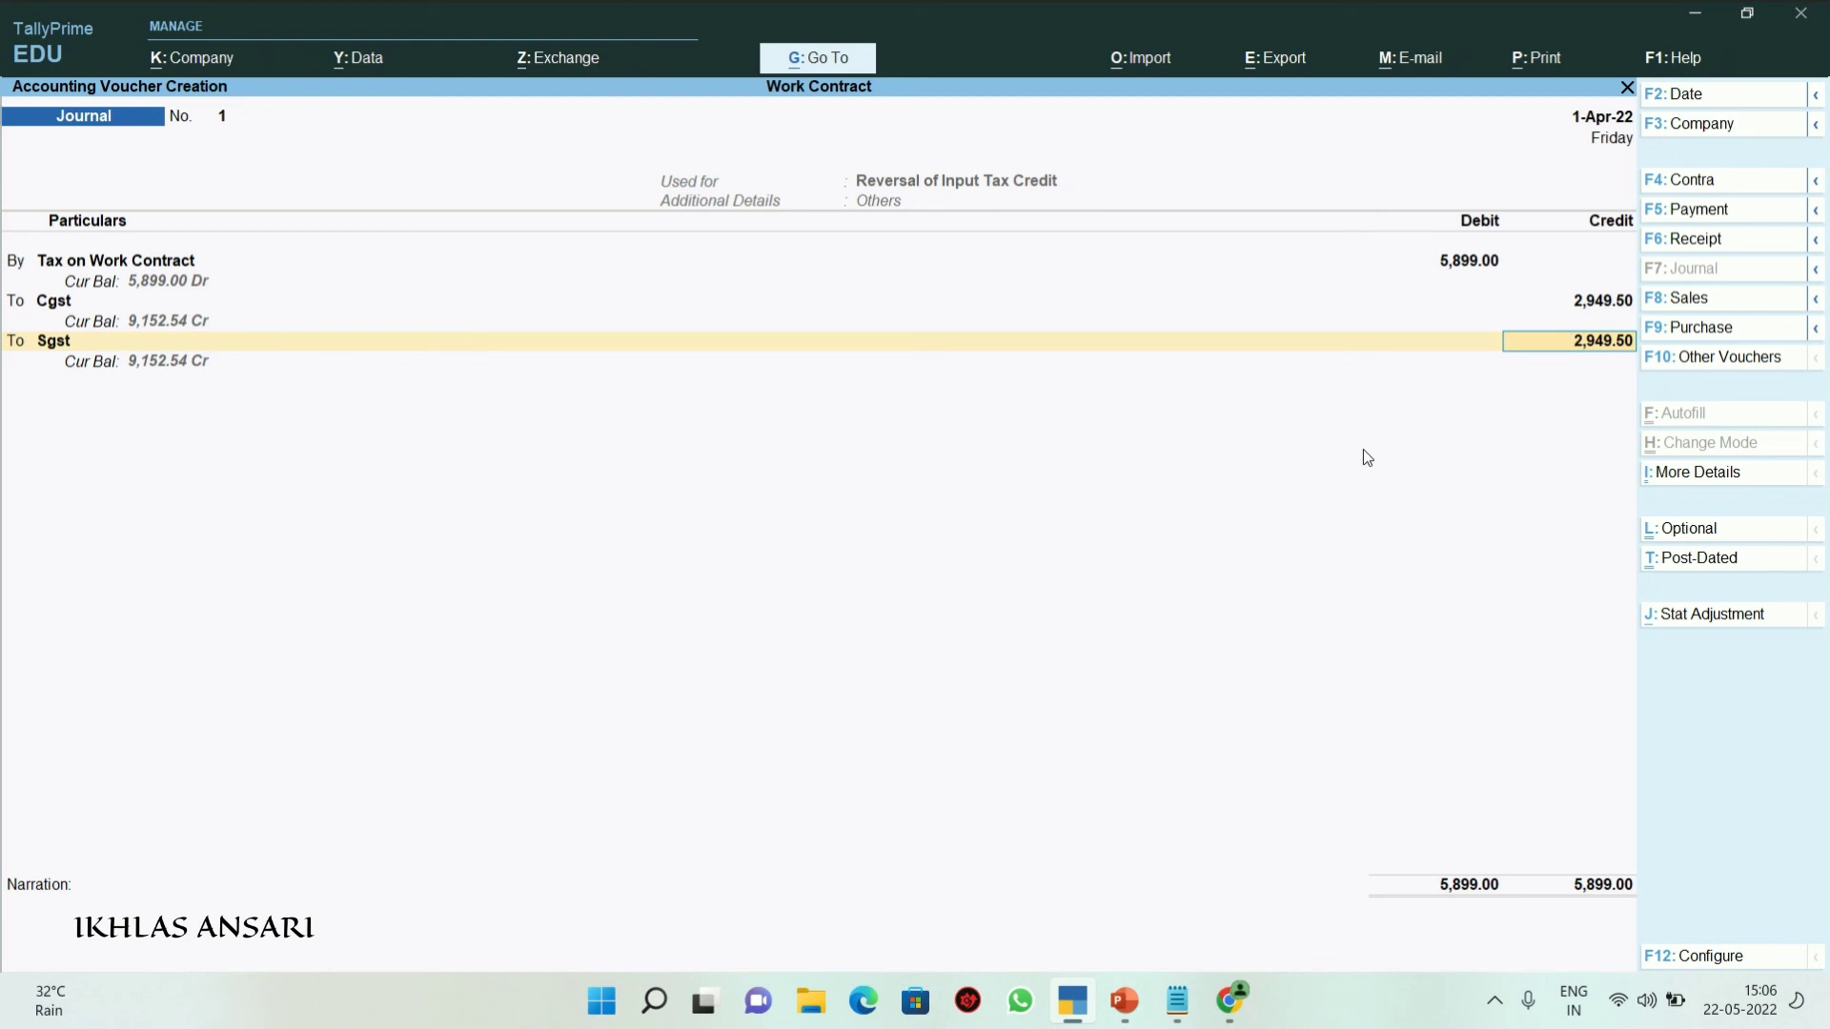
key("Return")
key("Return")
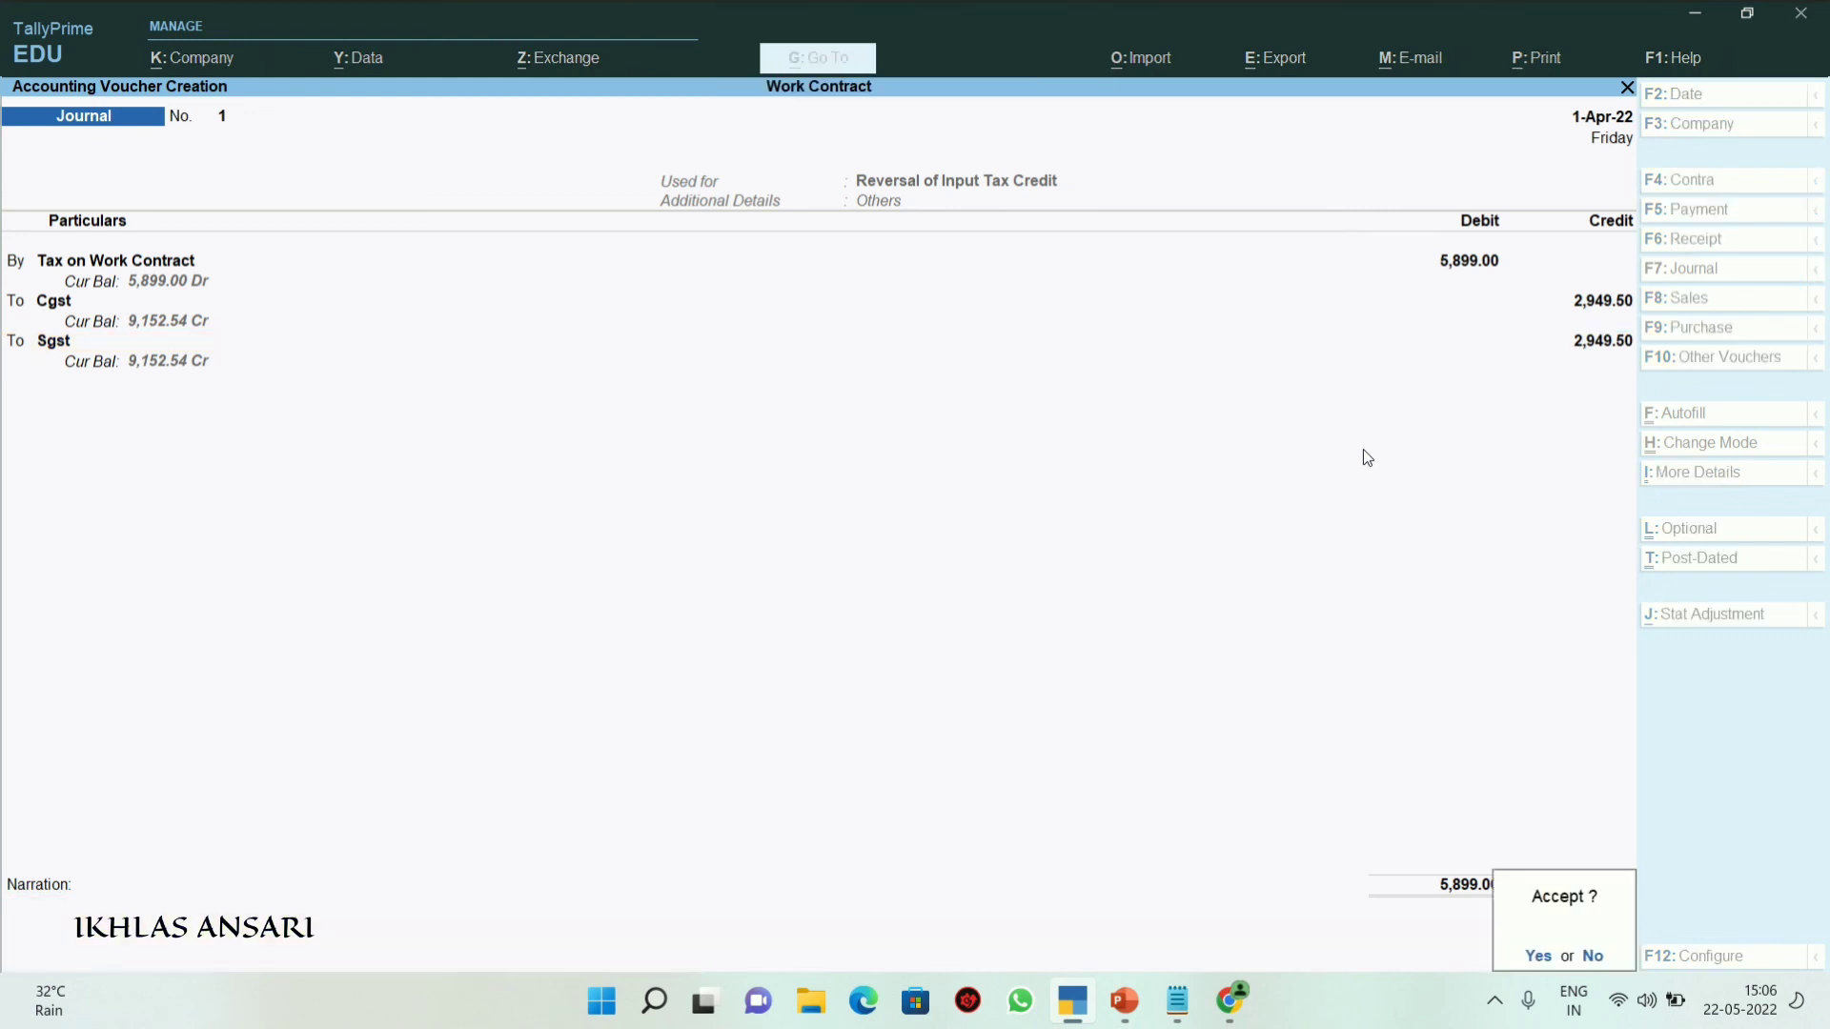
key("Return")
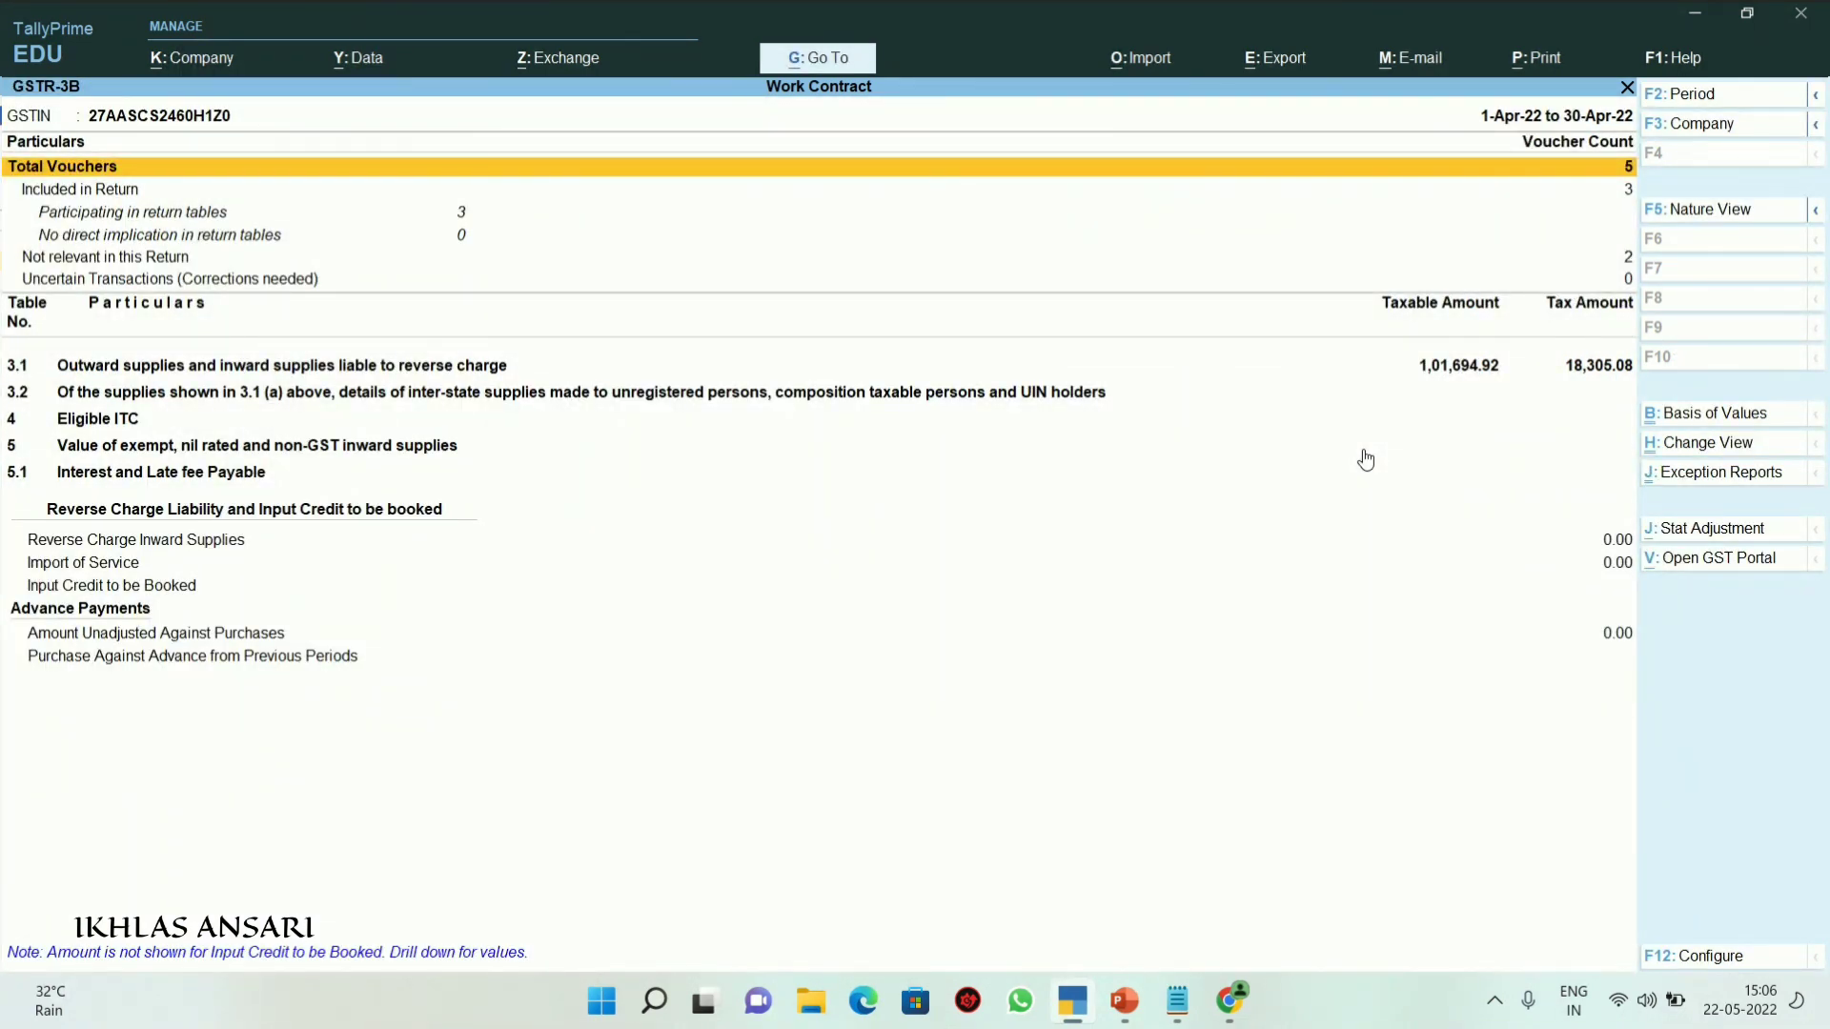
Expand GSTR-3B to detailed view and verify ITC Reversed (Others) of 5,899.00
key("Down")
key("Down")
key("Down")
key("Down")
key("Down")
key("Down")
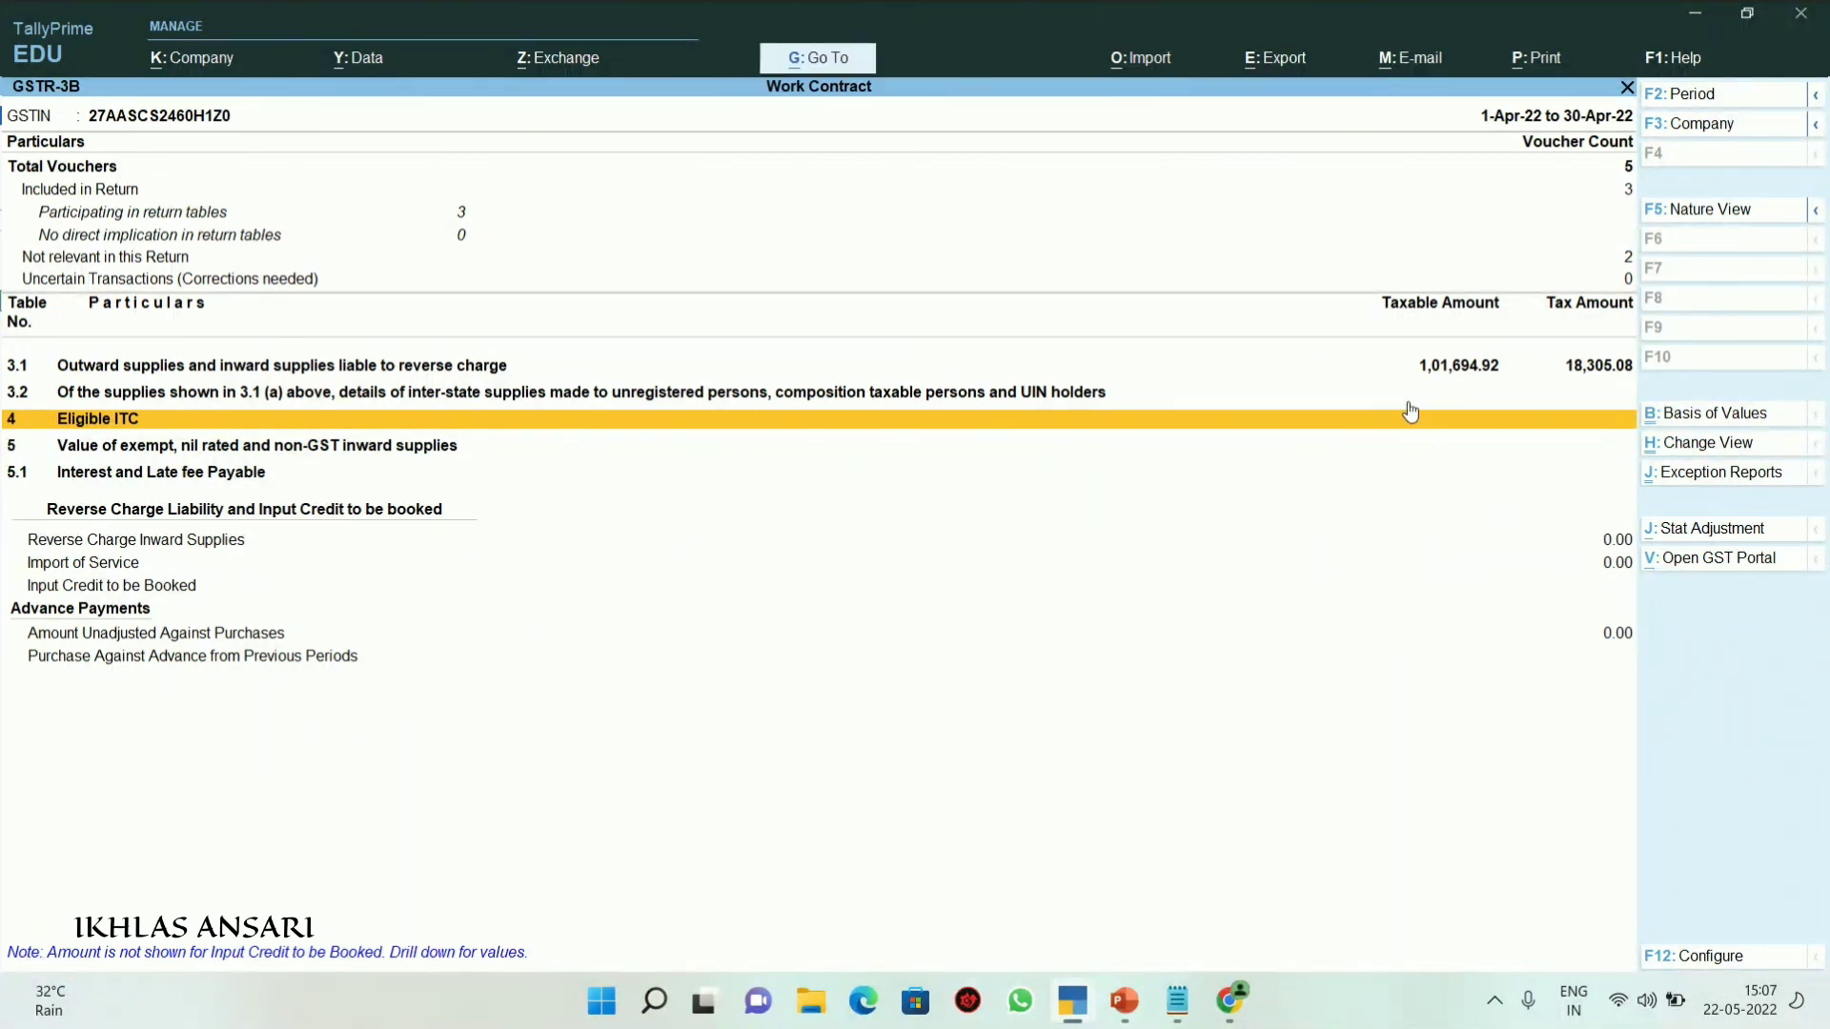
key("alt+F5")
key("Down")
key("Down")
key("Down")
key("Down")
key("Down")
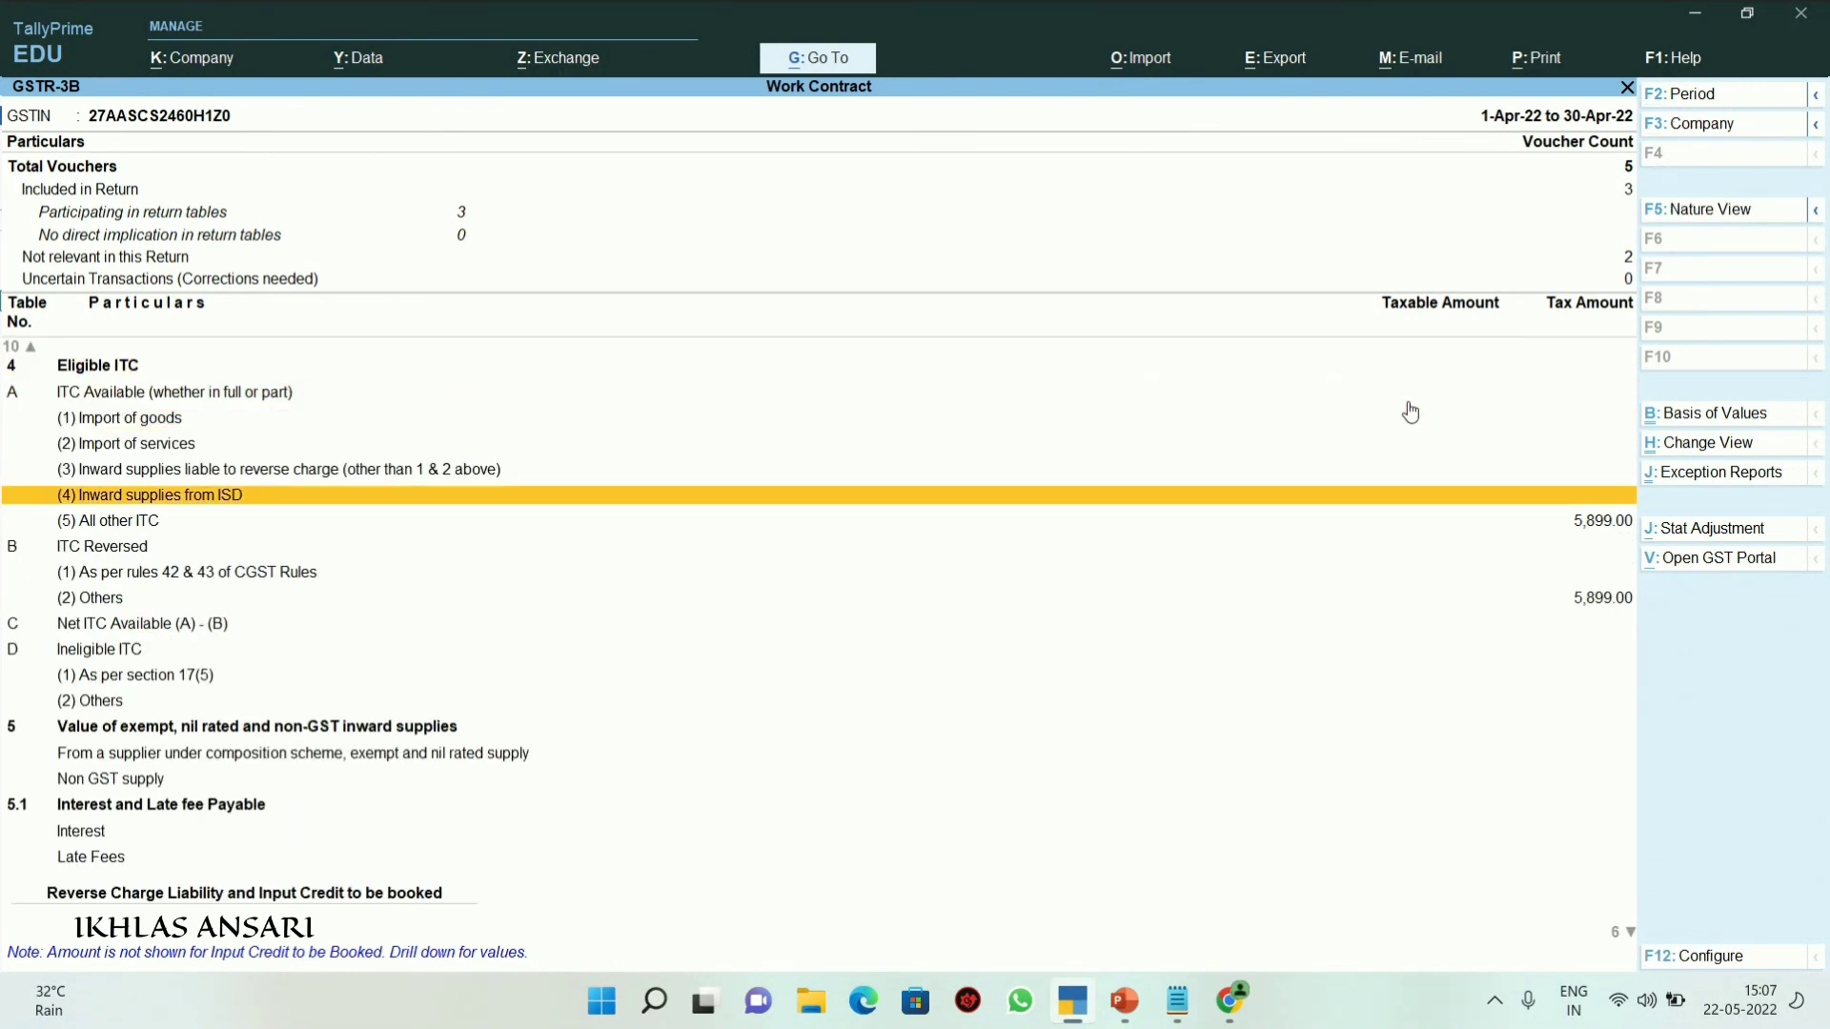
key("Down")
key("Down")
key("Down")
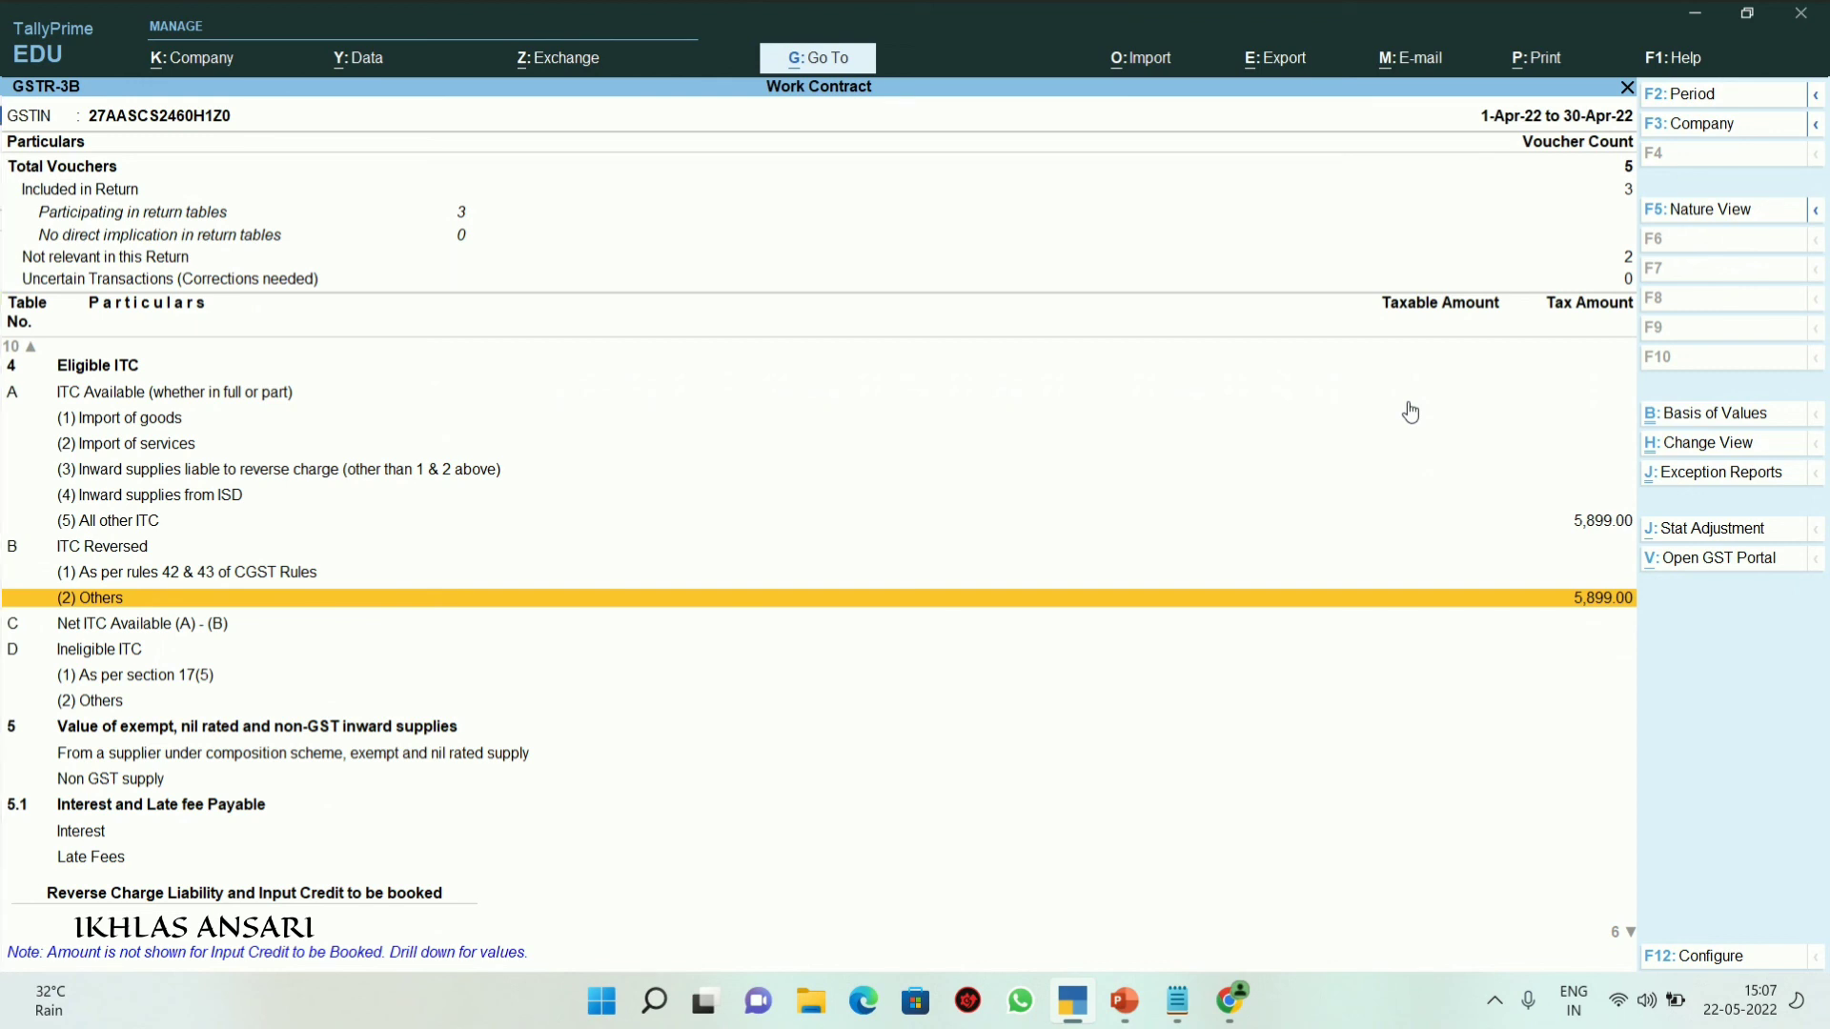
Verify Balance Sheet Duties & Taxes of 18,305.08 (Cgst and Sgst 9,152.54 each), then return to Gateway
key("Escape")
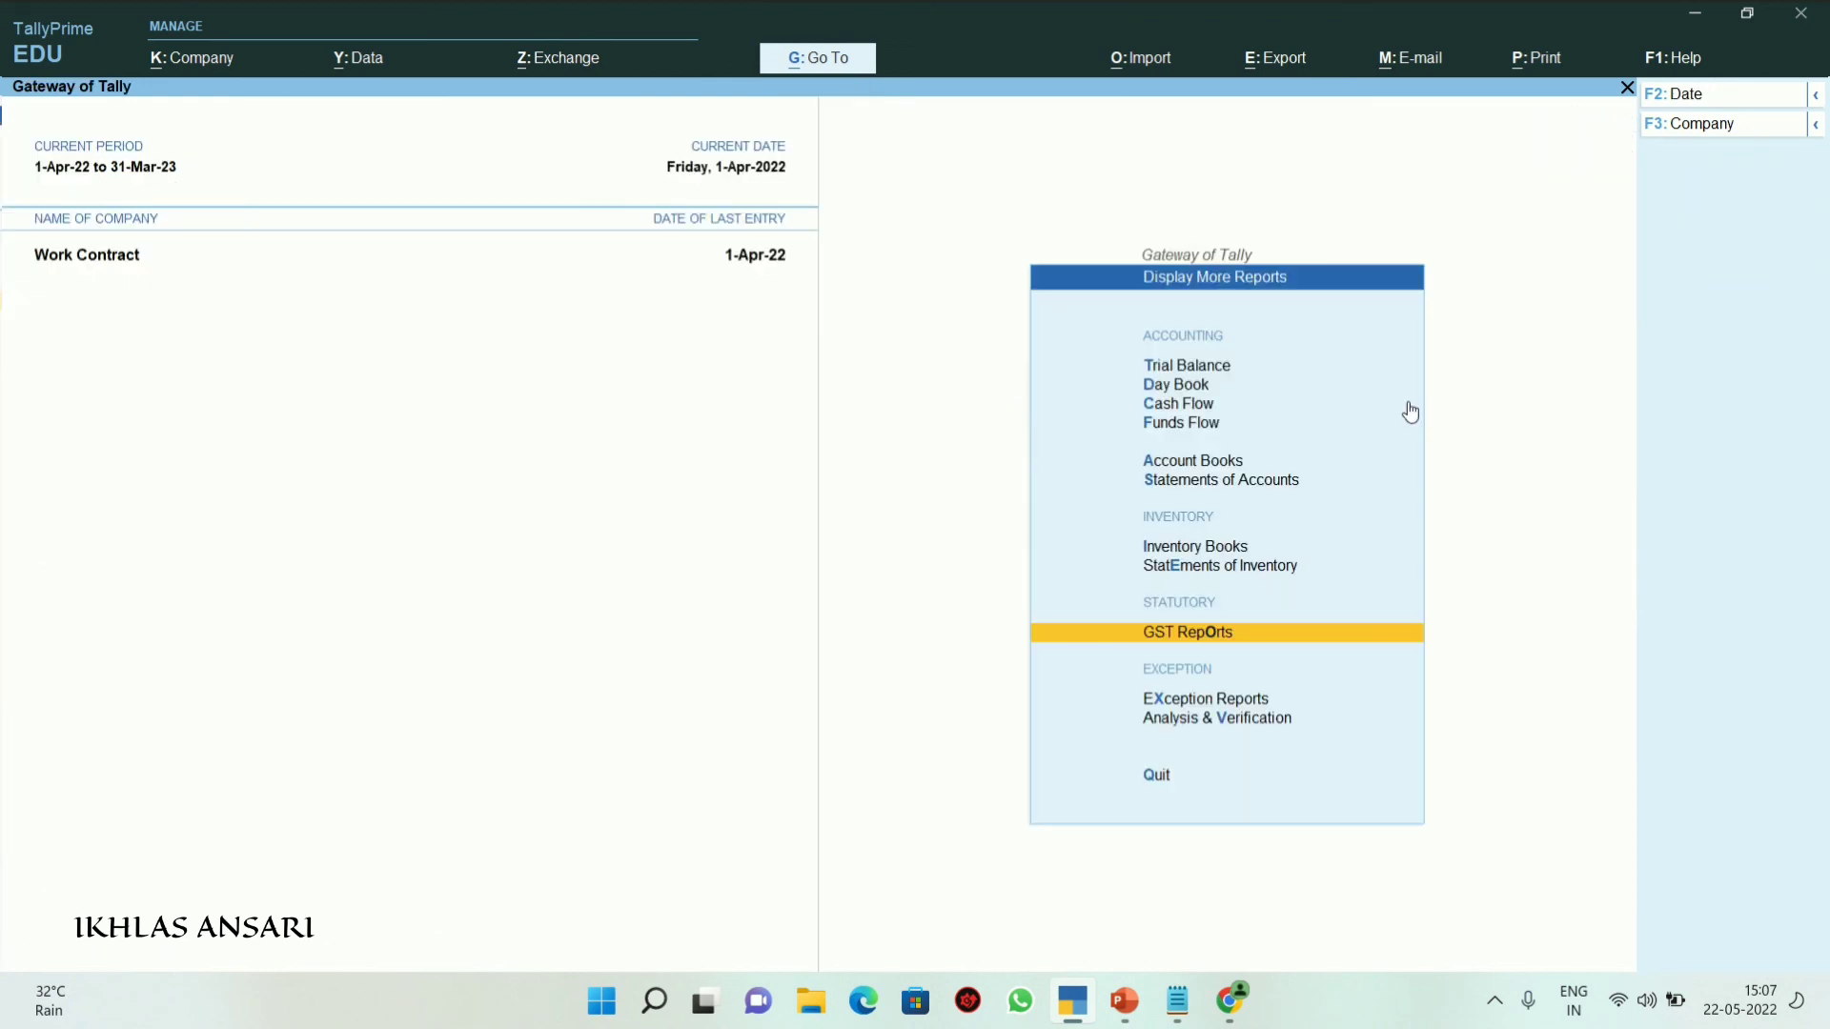
key("alt+F3")
key("n")
key("Escape")
key("b")
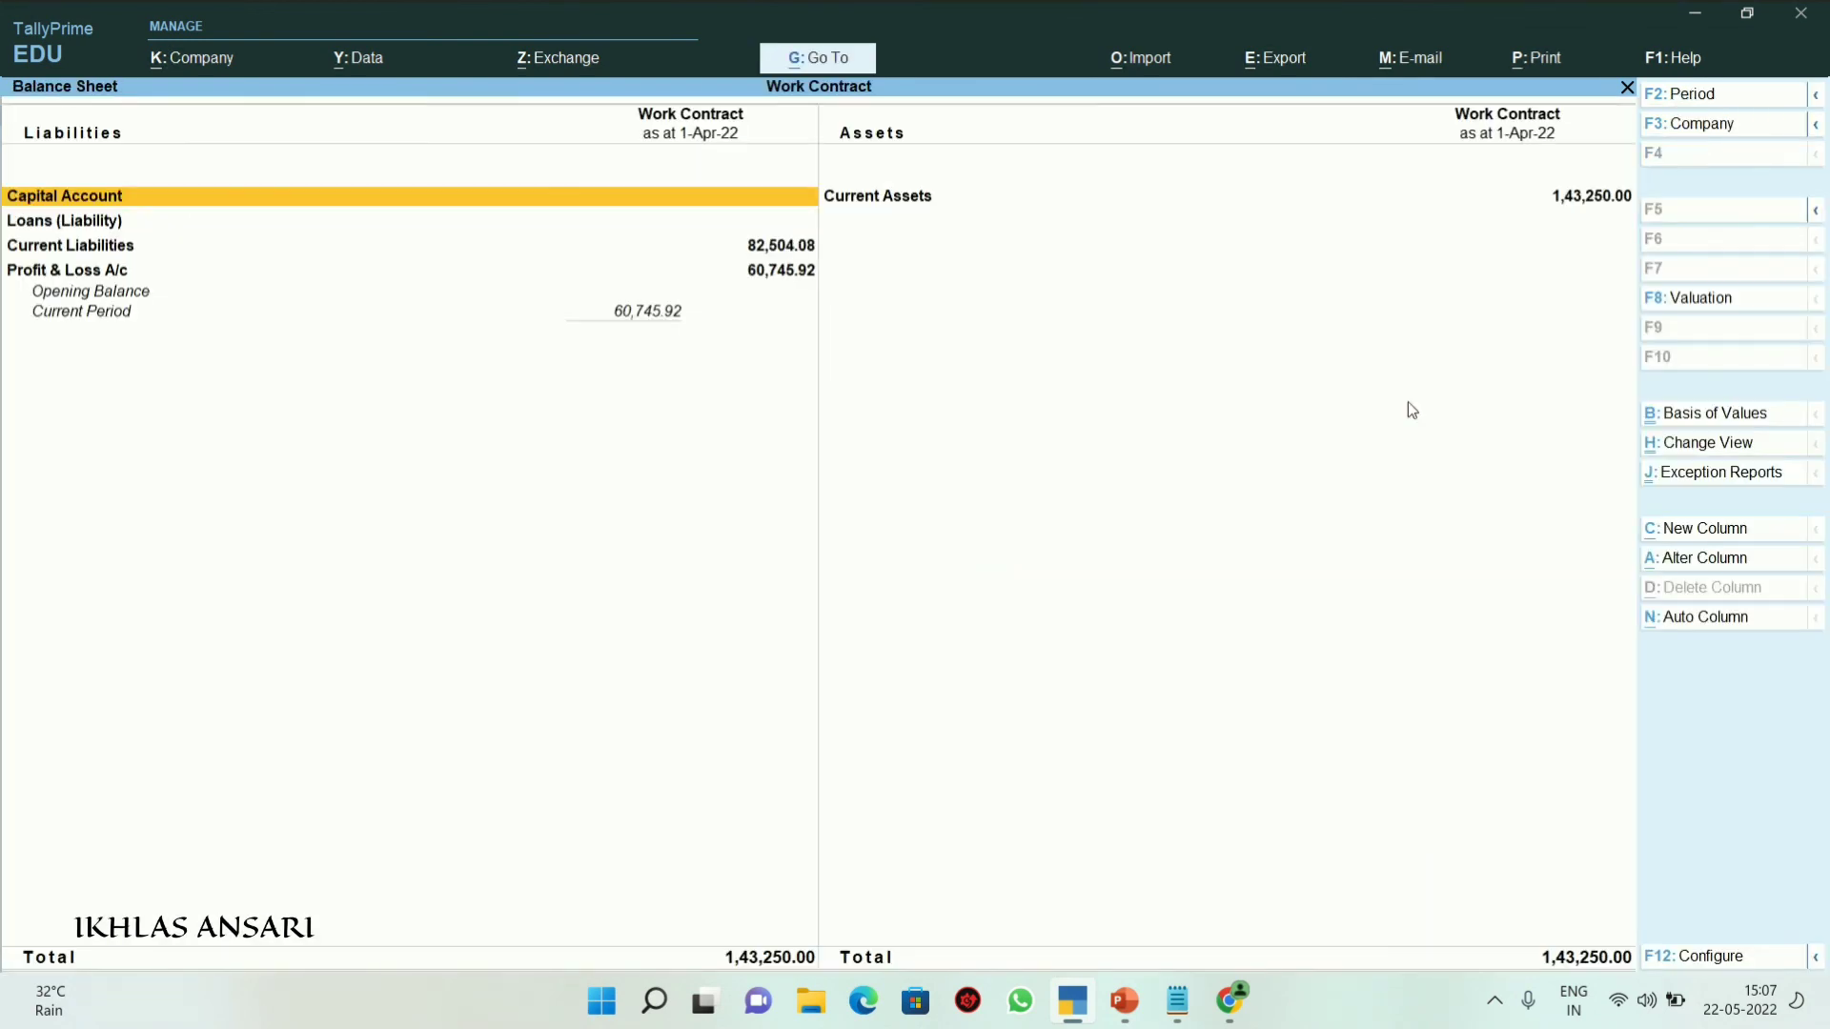
key("Down")
key("Down")
key("Down")
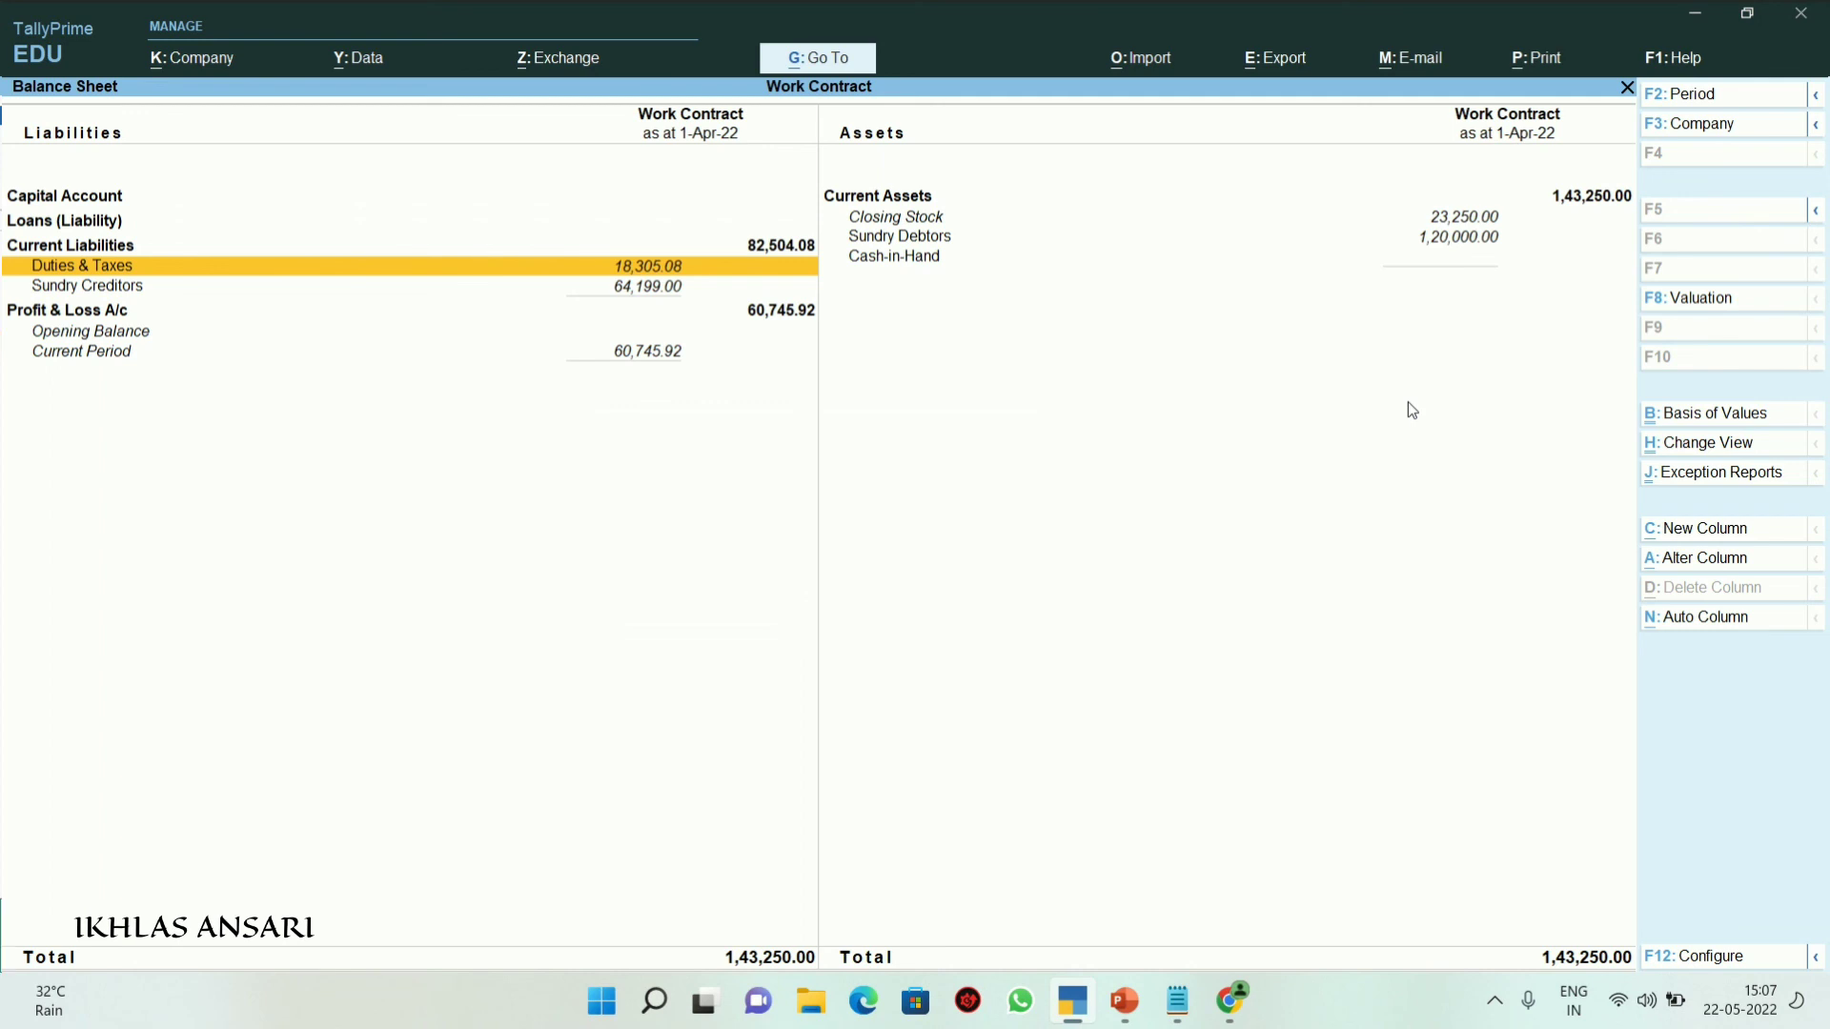
key("Return")
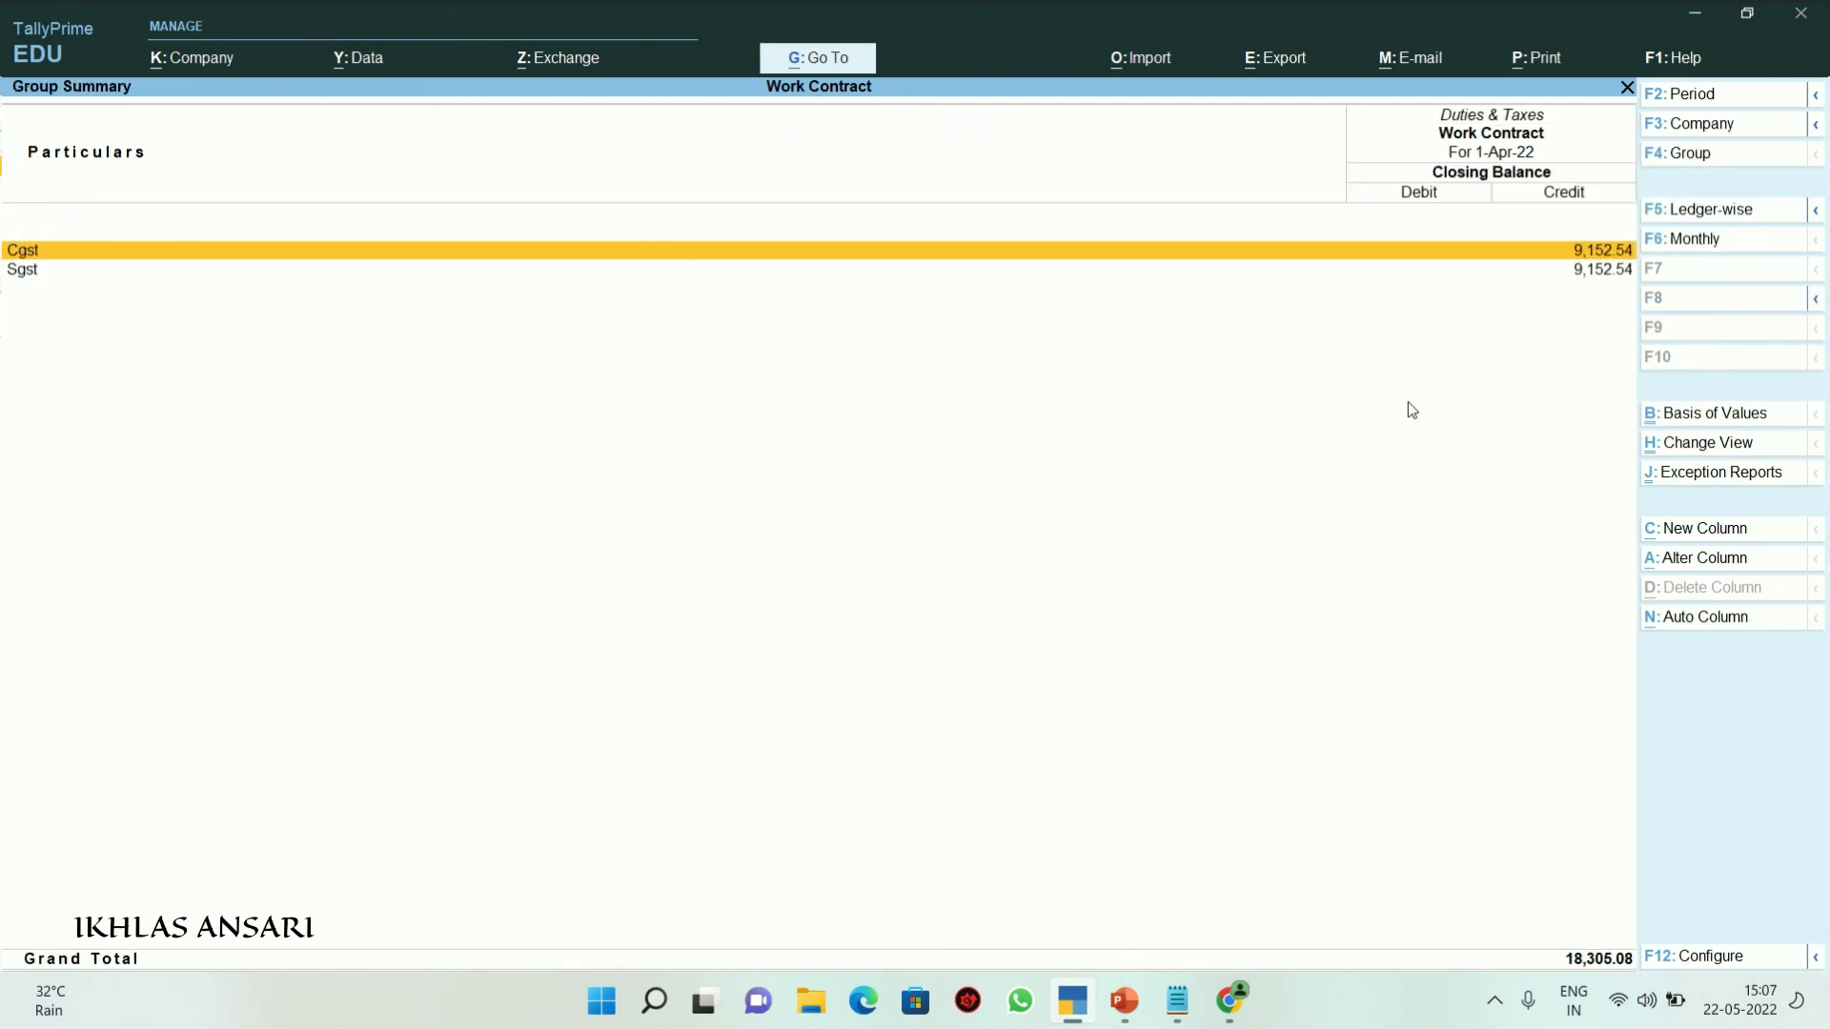
key("Escape")
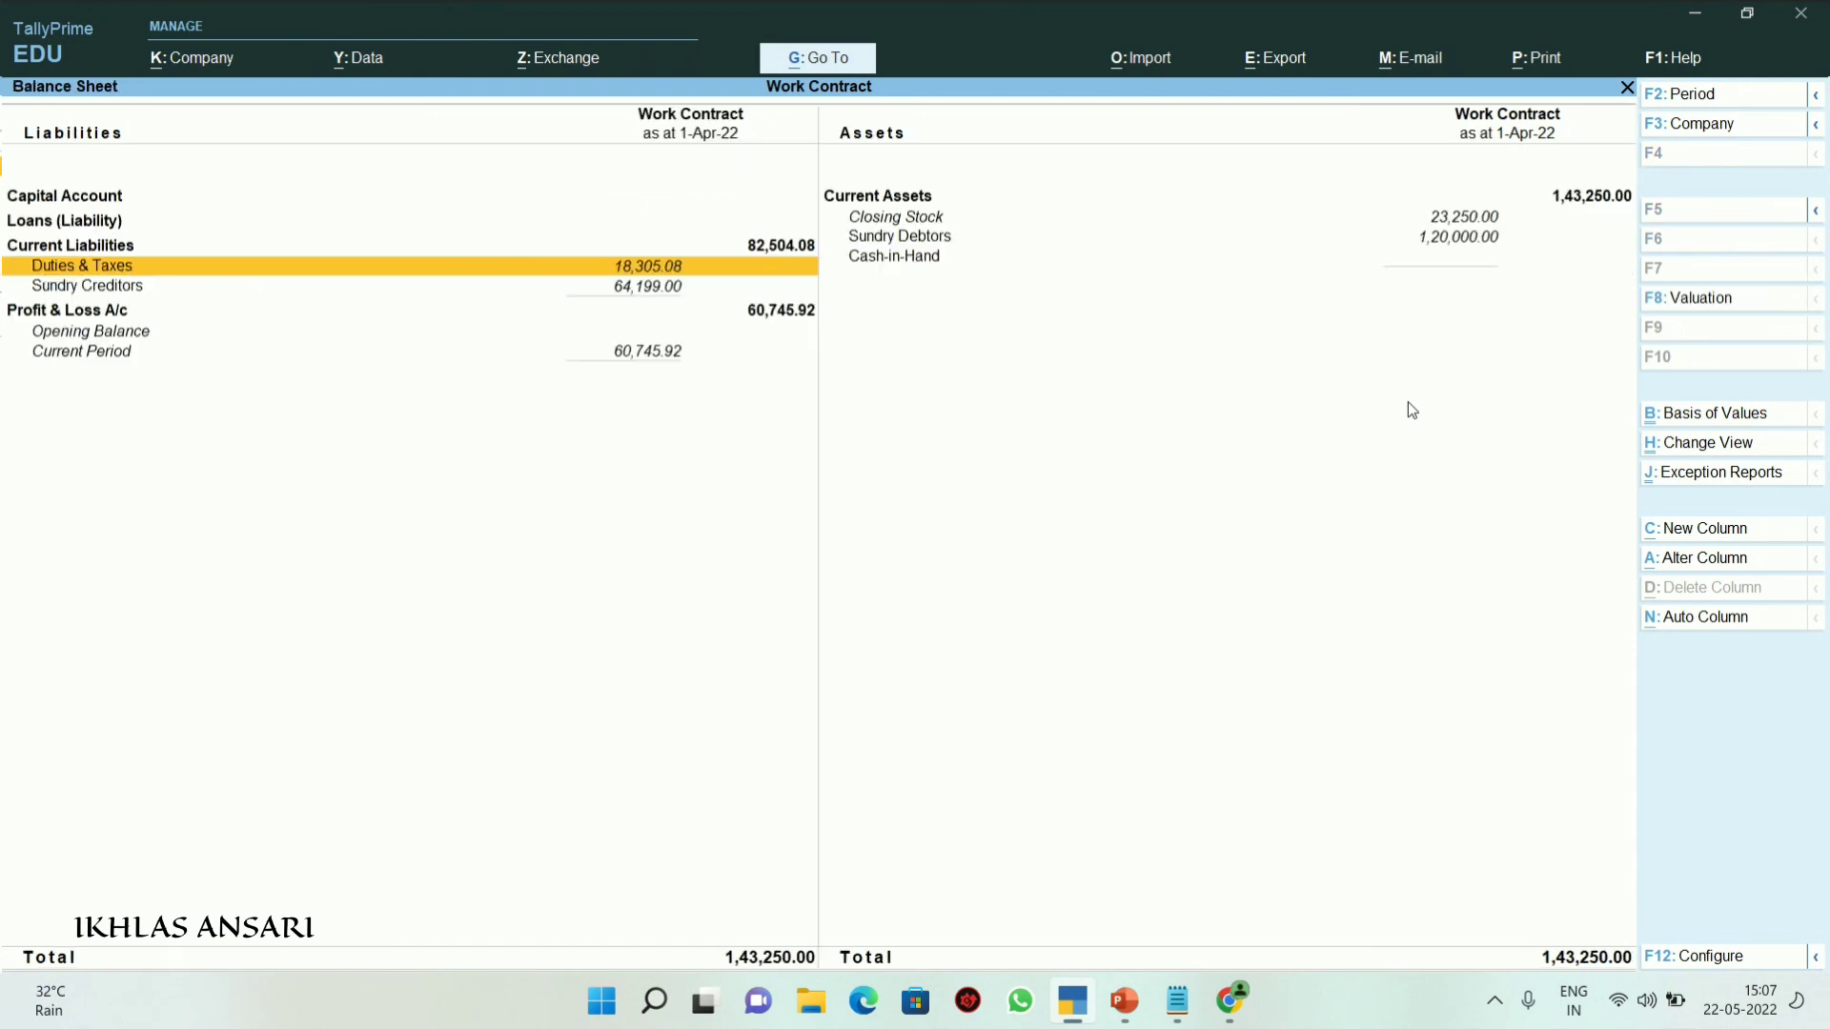
key("Escape")
key("Up")
key("Up")
key("Up")
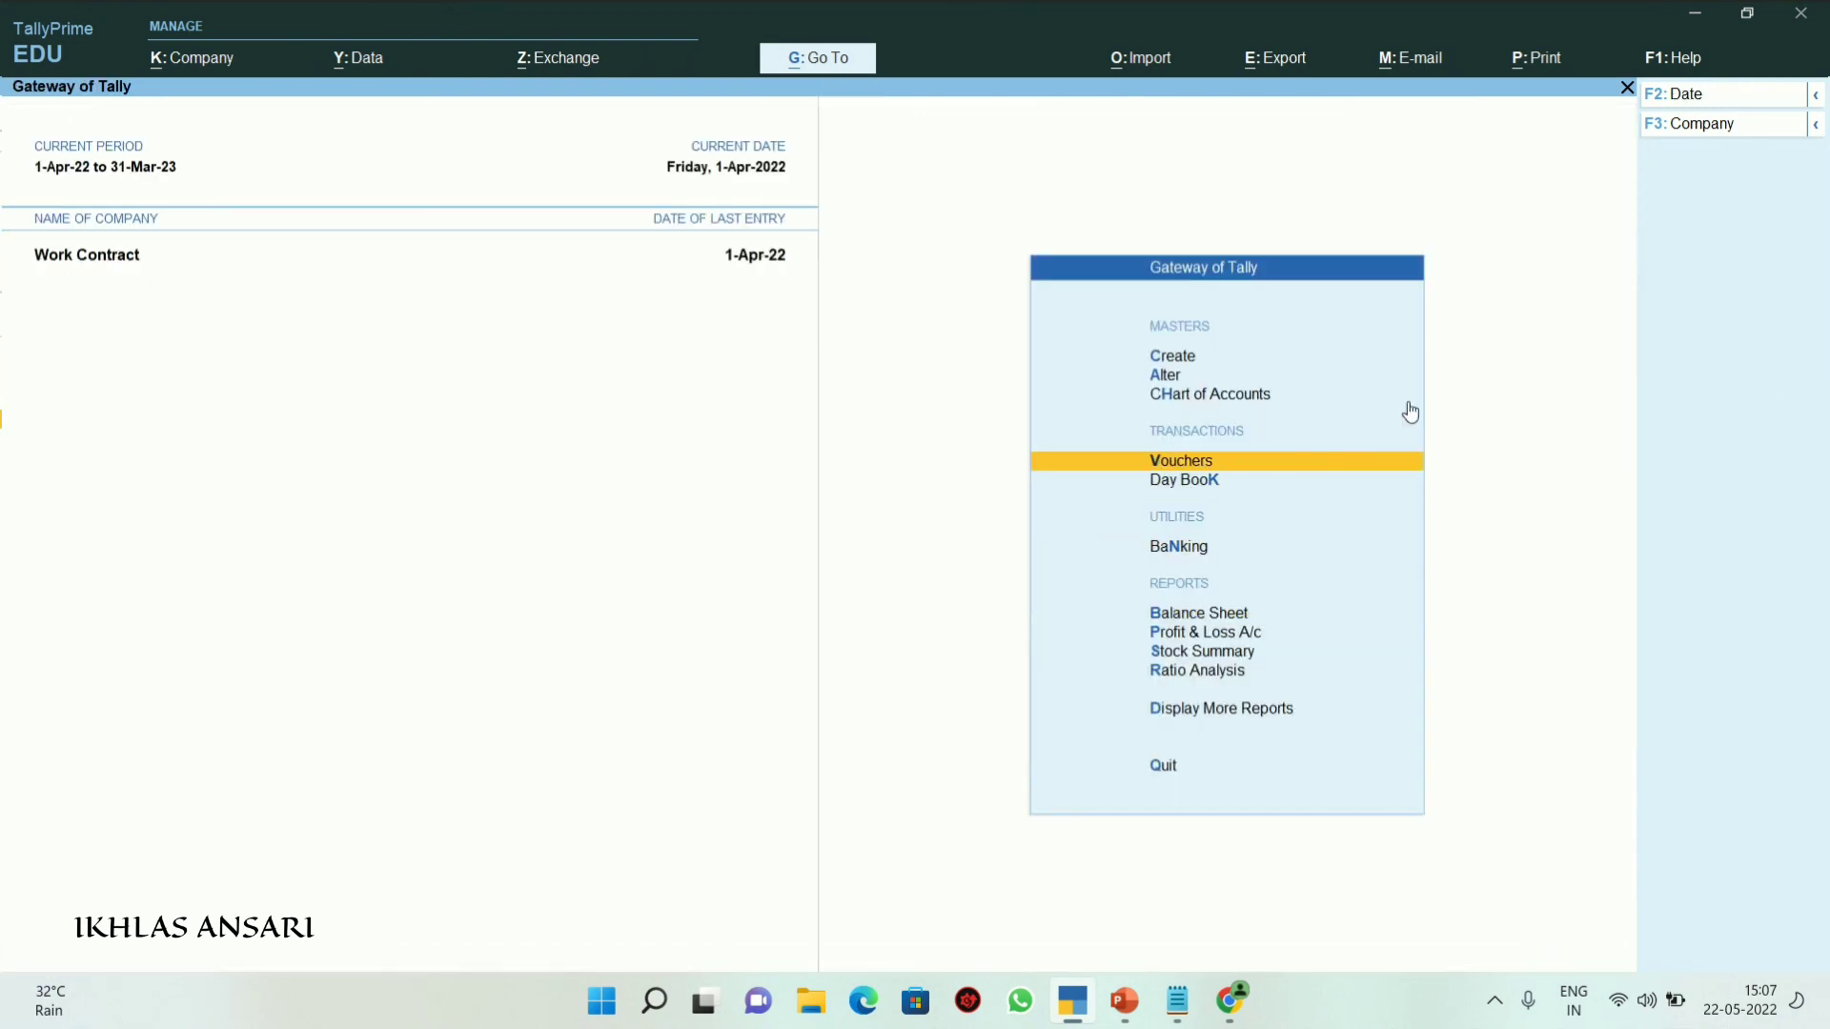
Start a payment voucher autofilled as a GST Regular stat payment for 1-Apr to 30-Jun
key("Return")
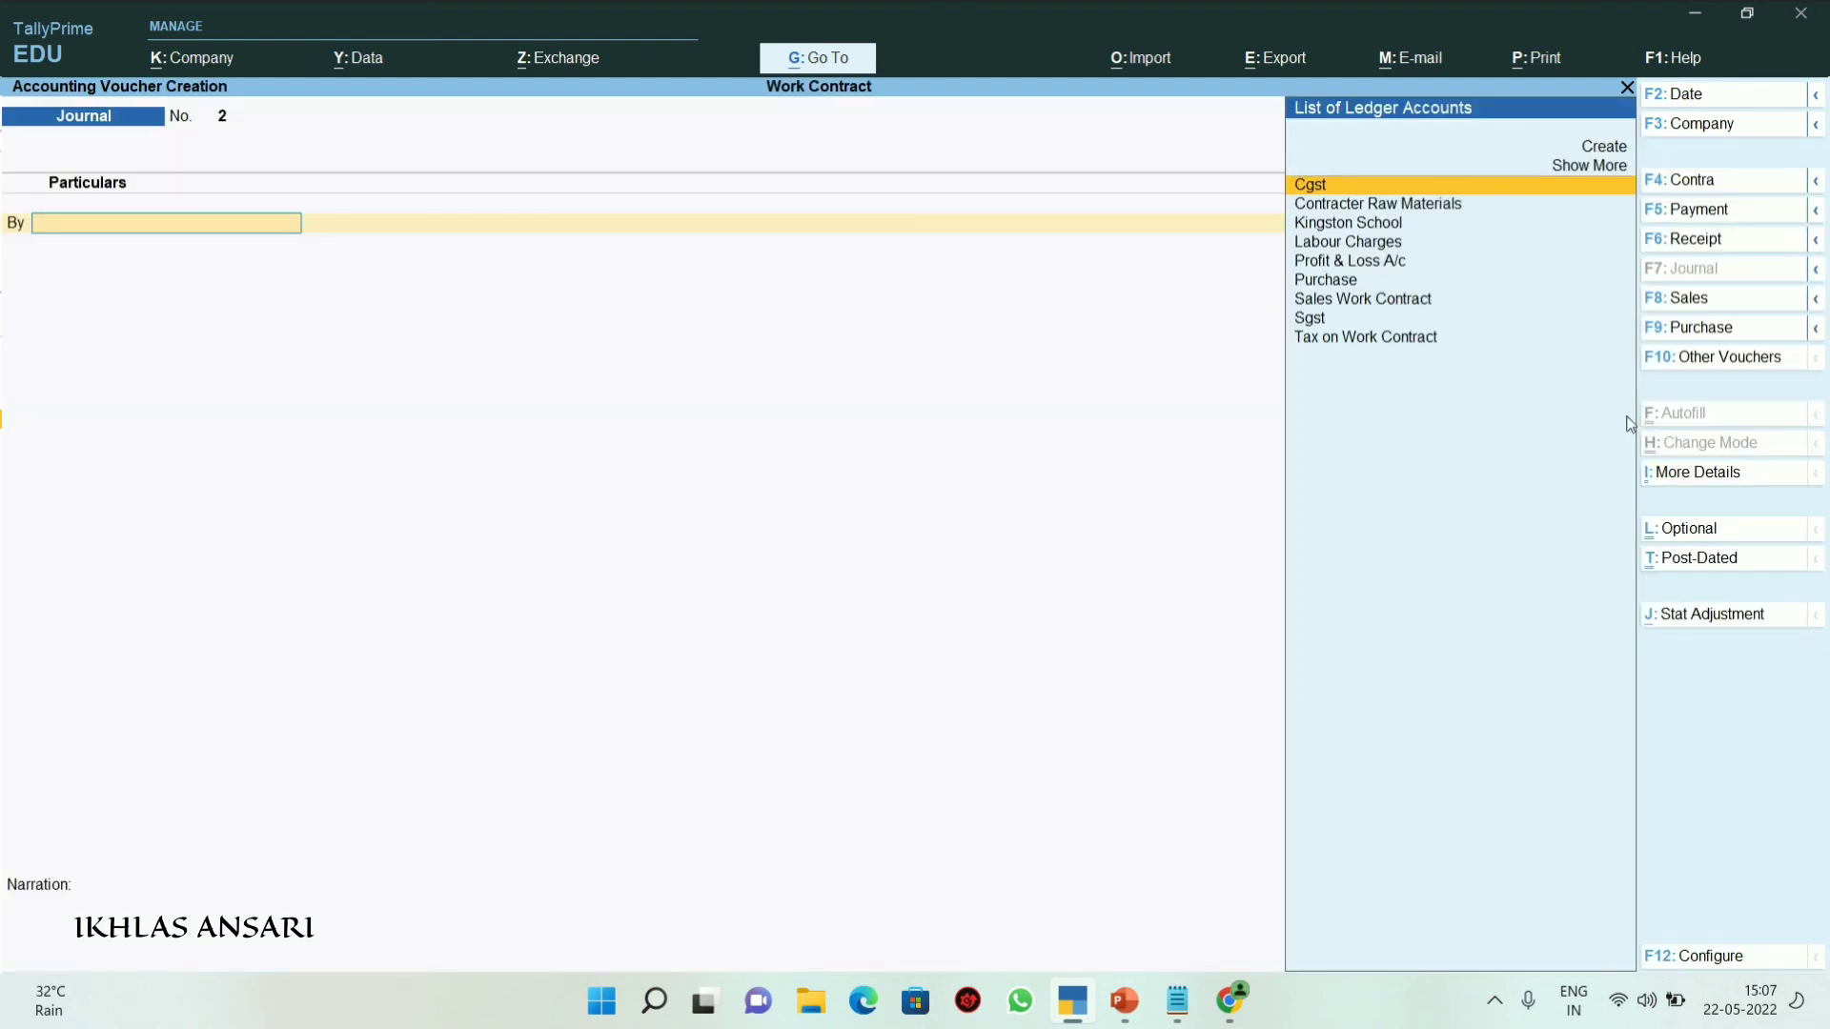
left_click(1691, 209)
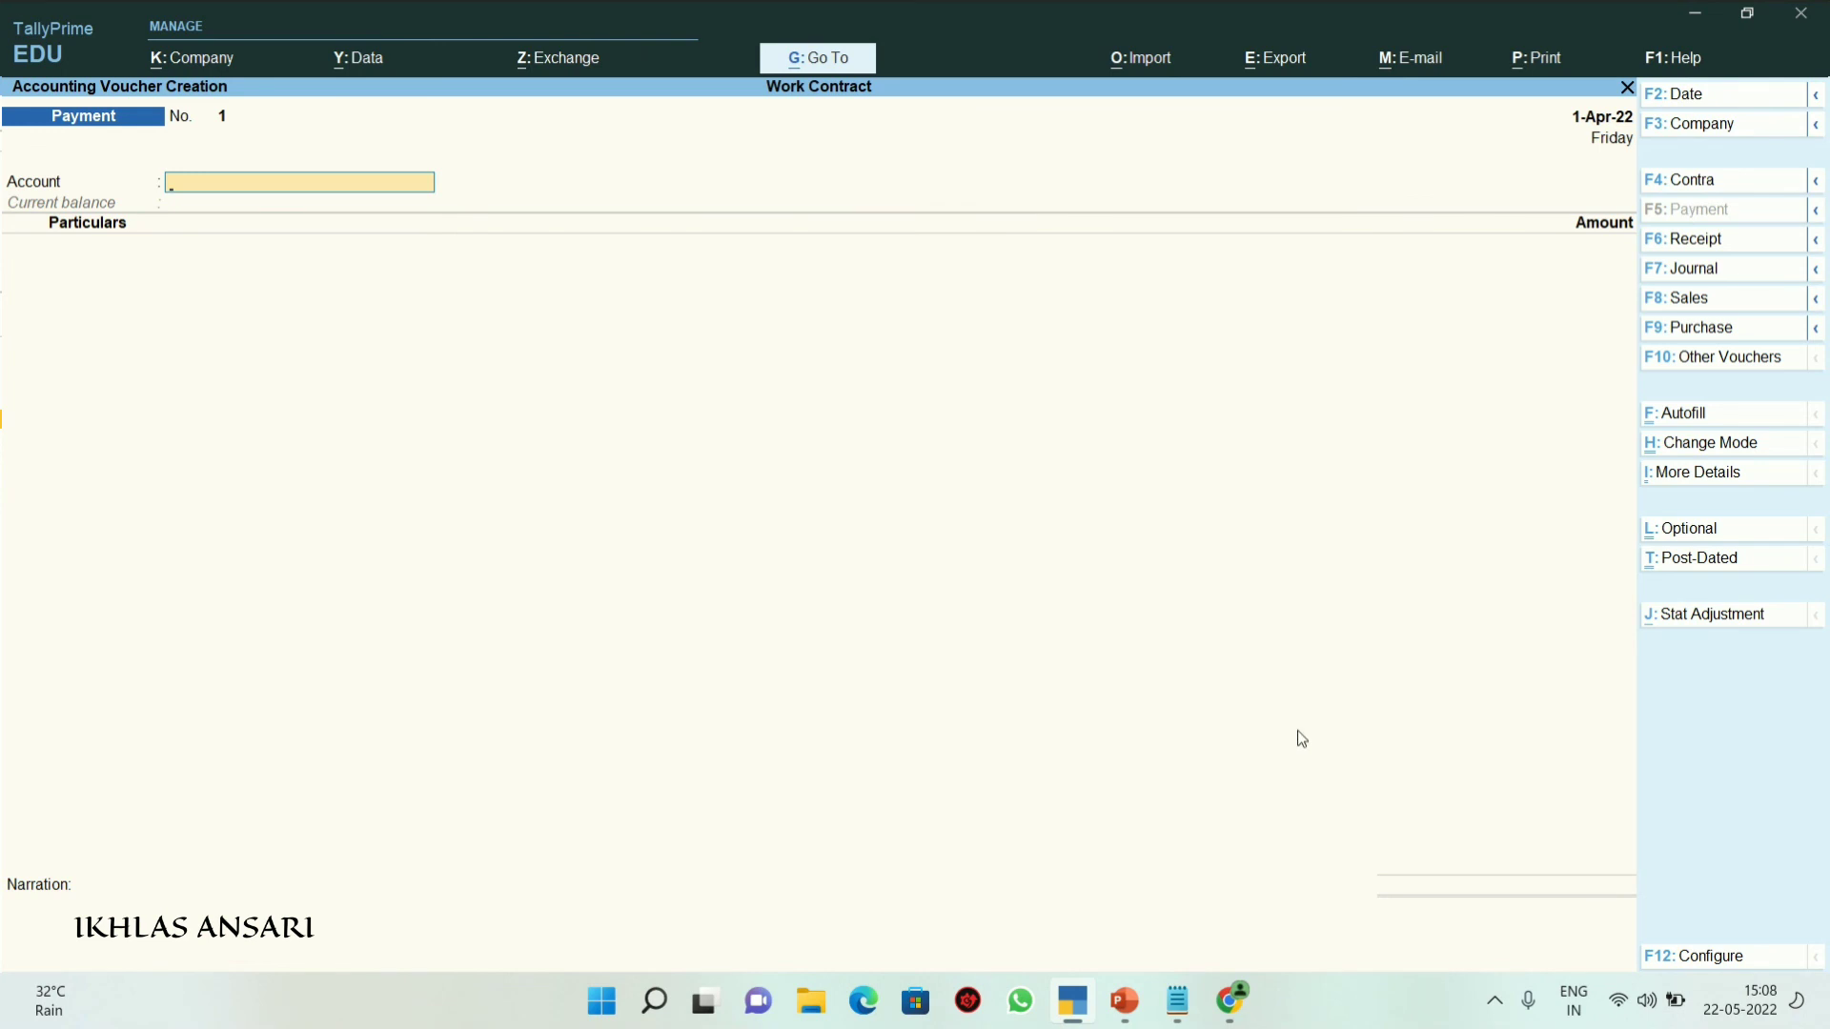
key("ctrl+f")
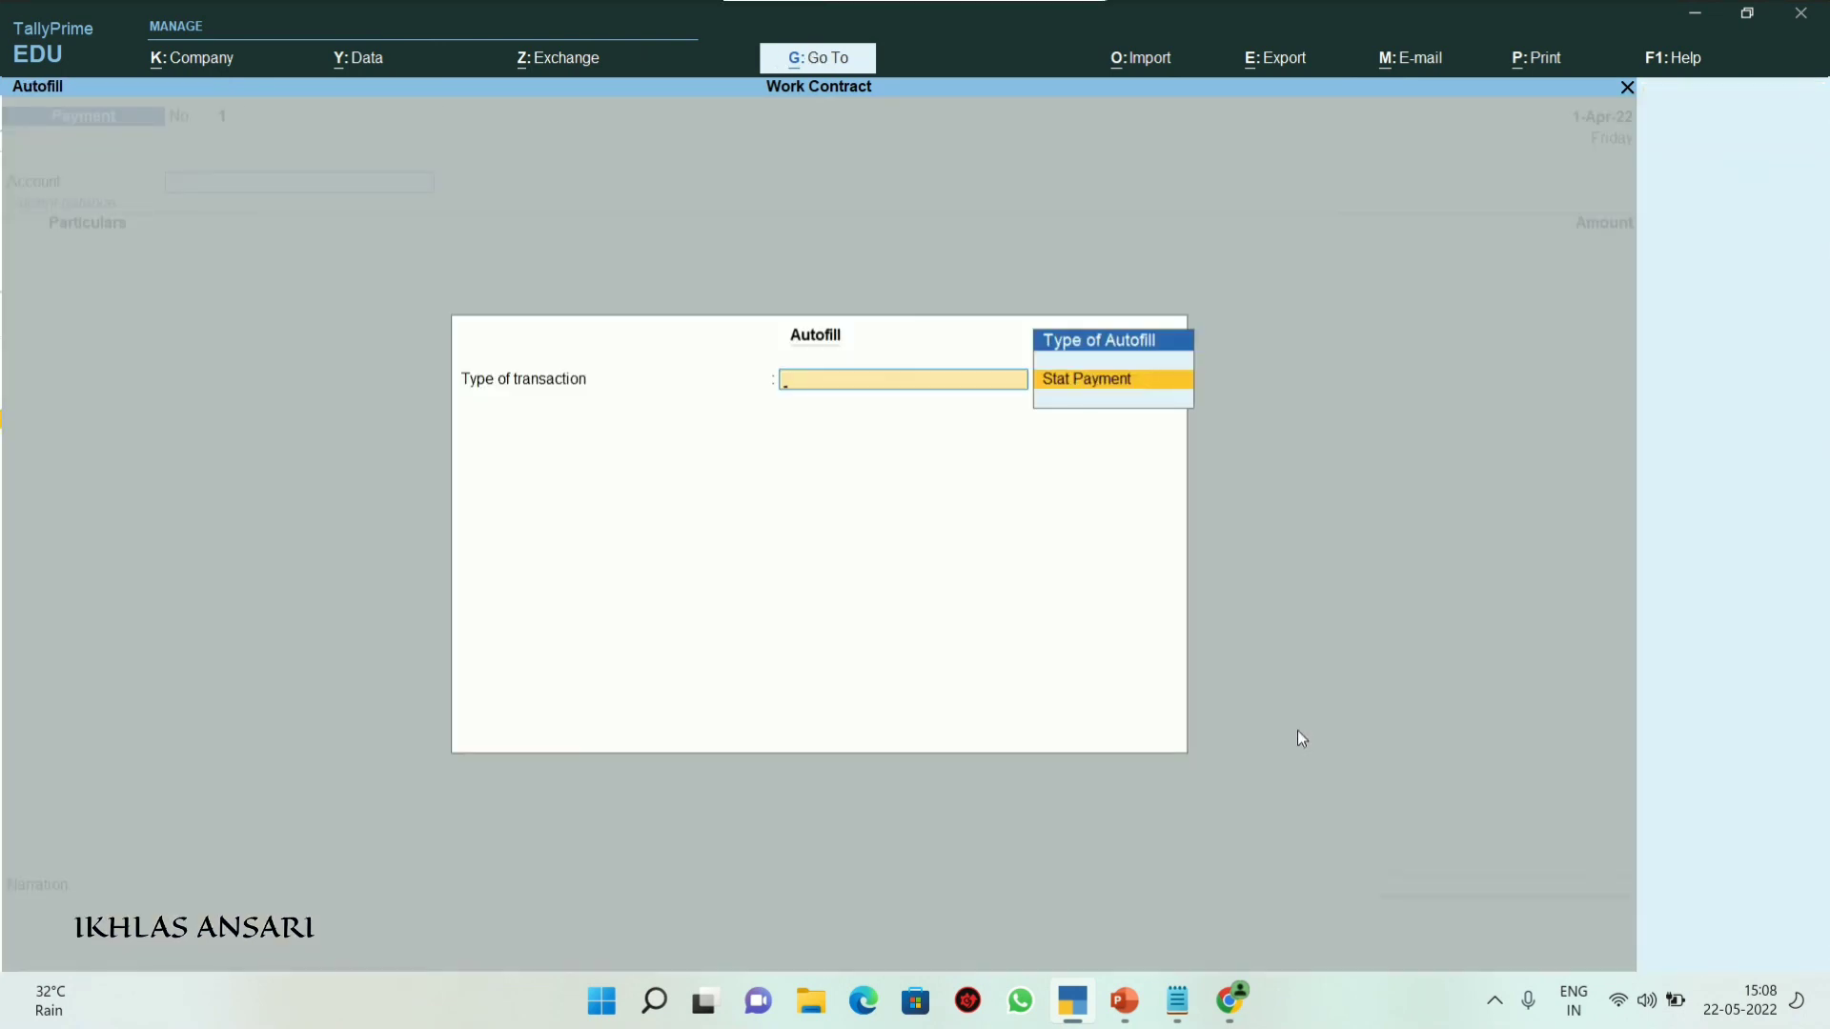
key("Return")
key("Return")
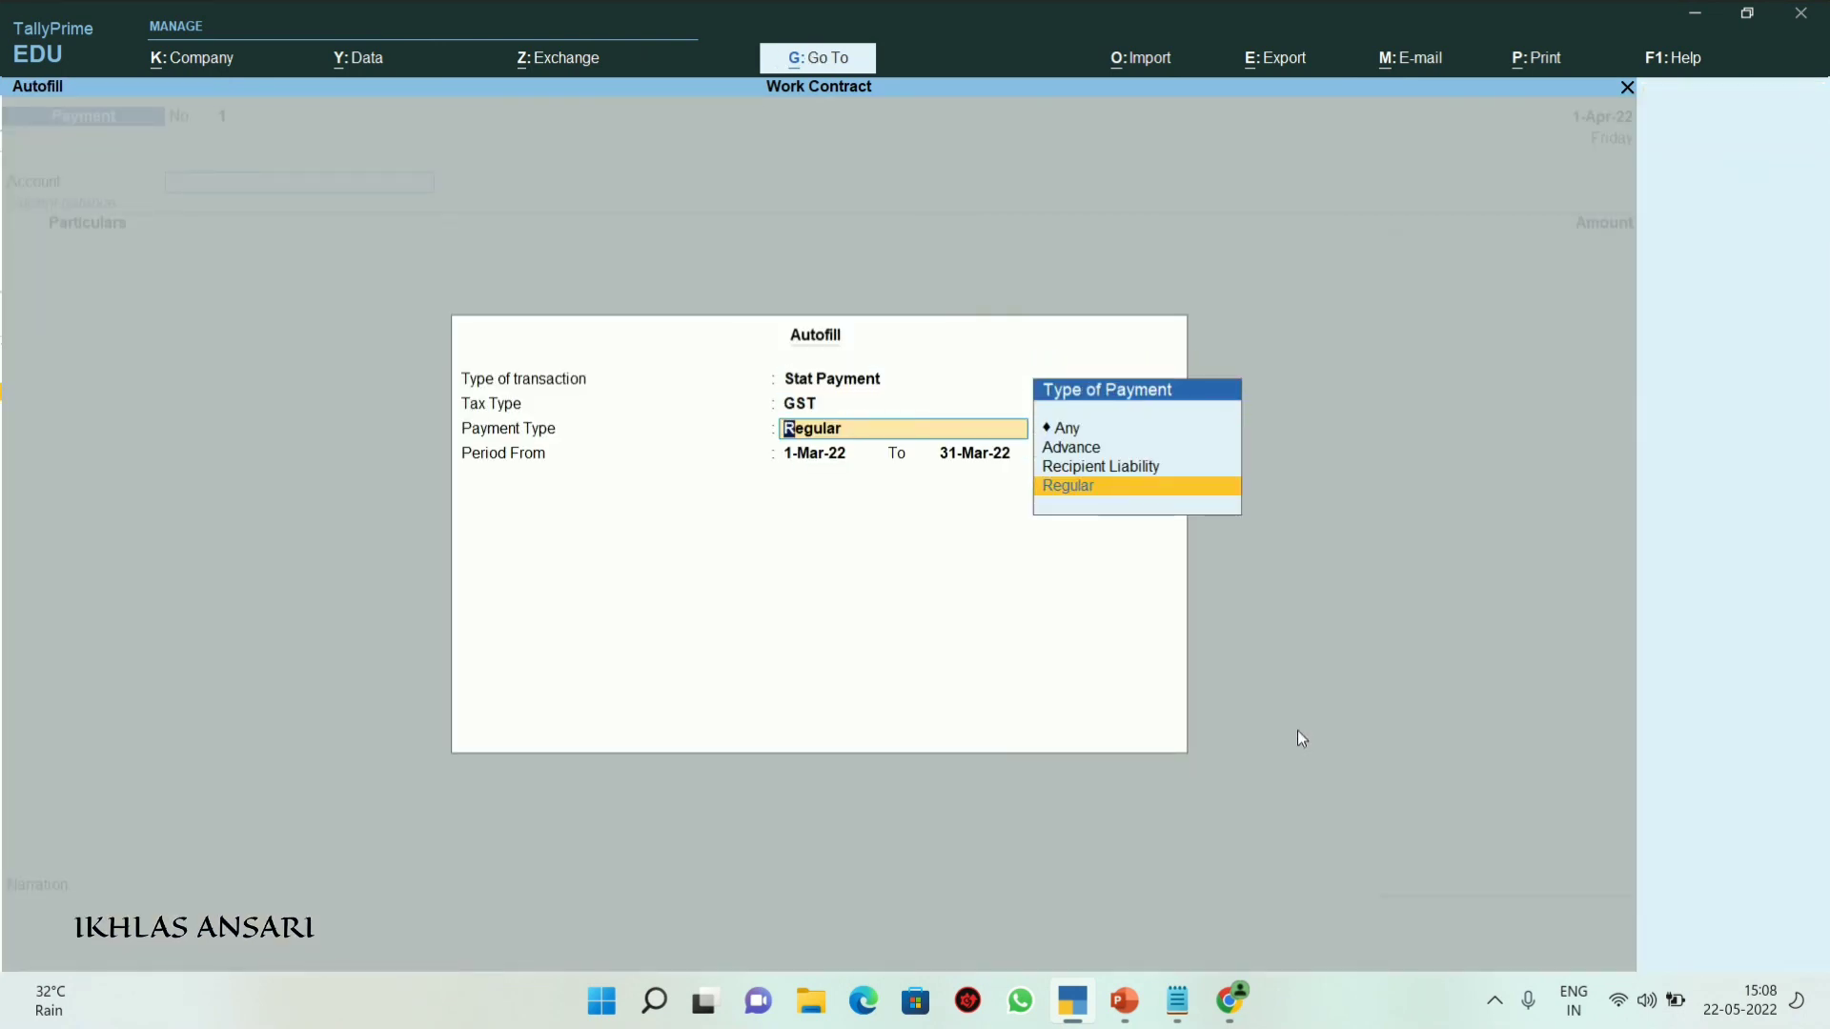
key("Return")
type("1-4")
key("Return")
type("30-6")
key("Return")
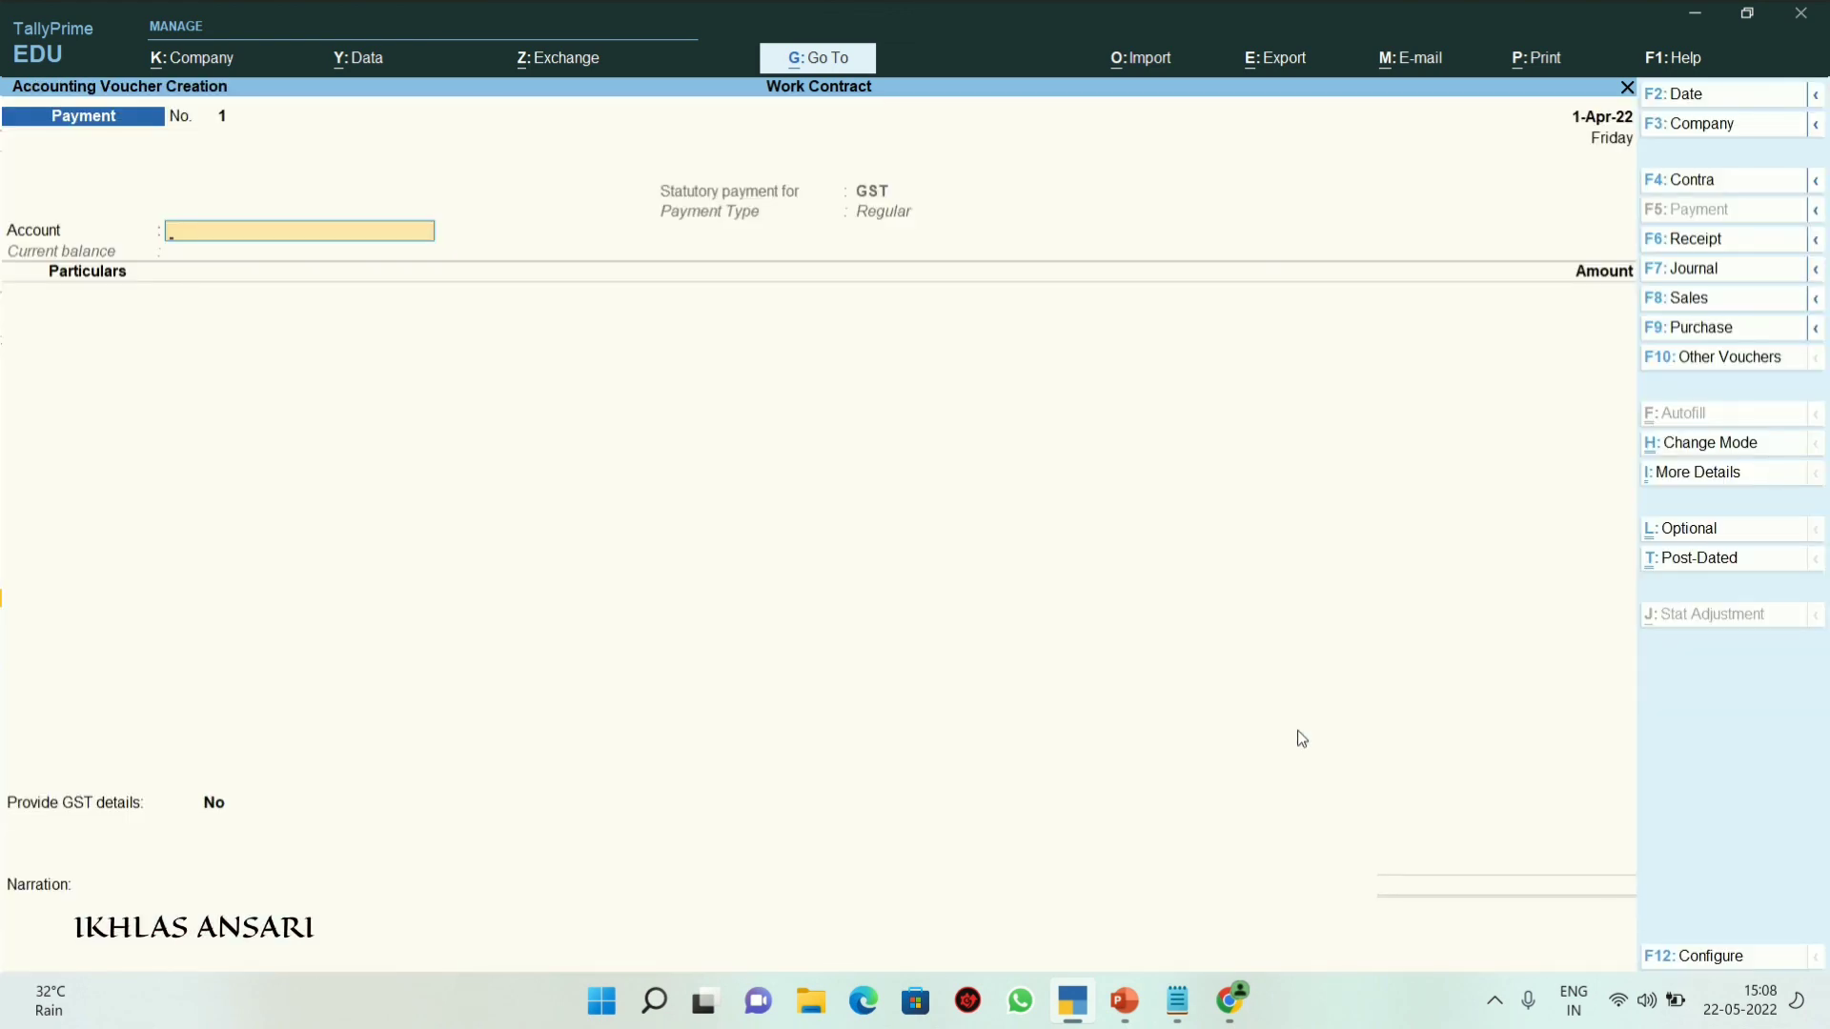
Pay Cgst and Sgst 9,152.54 each from Cash and save the voucher
key("Return")
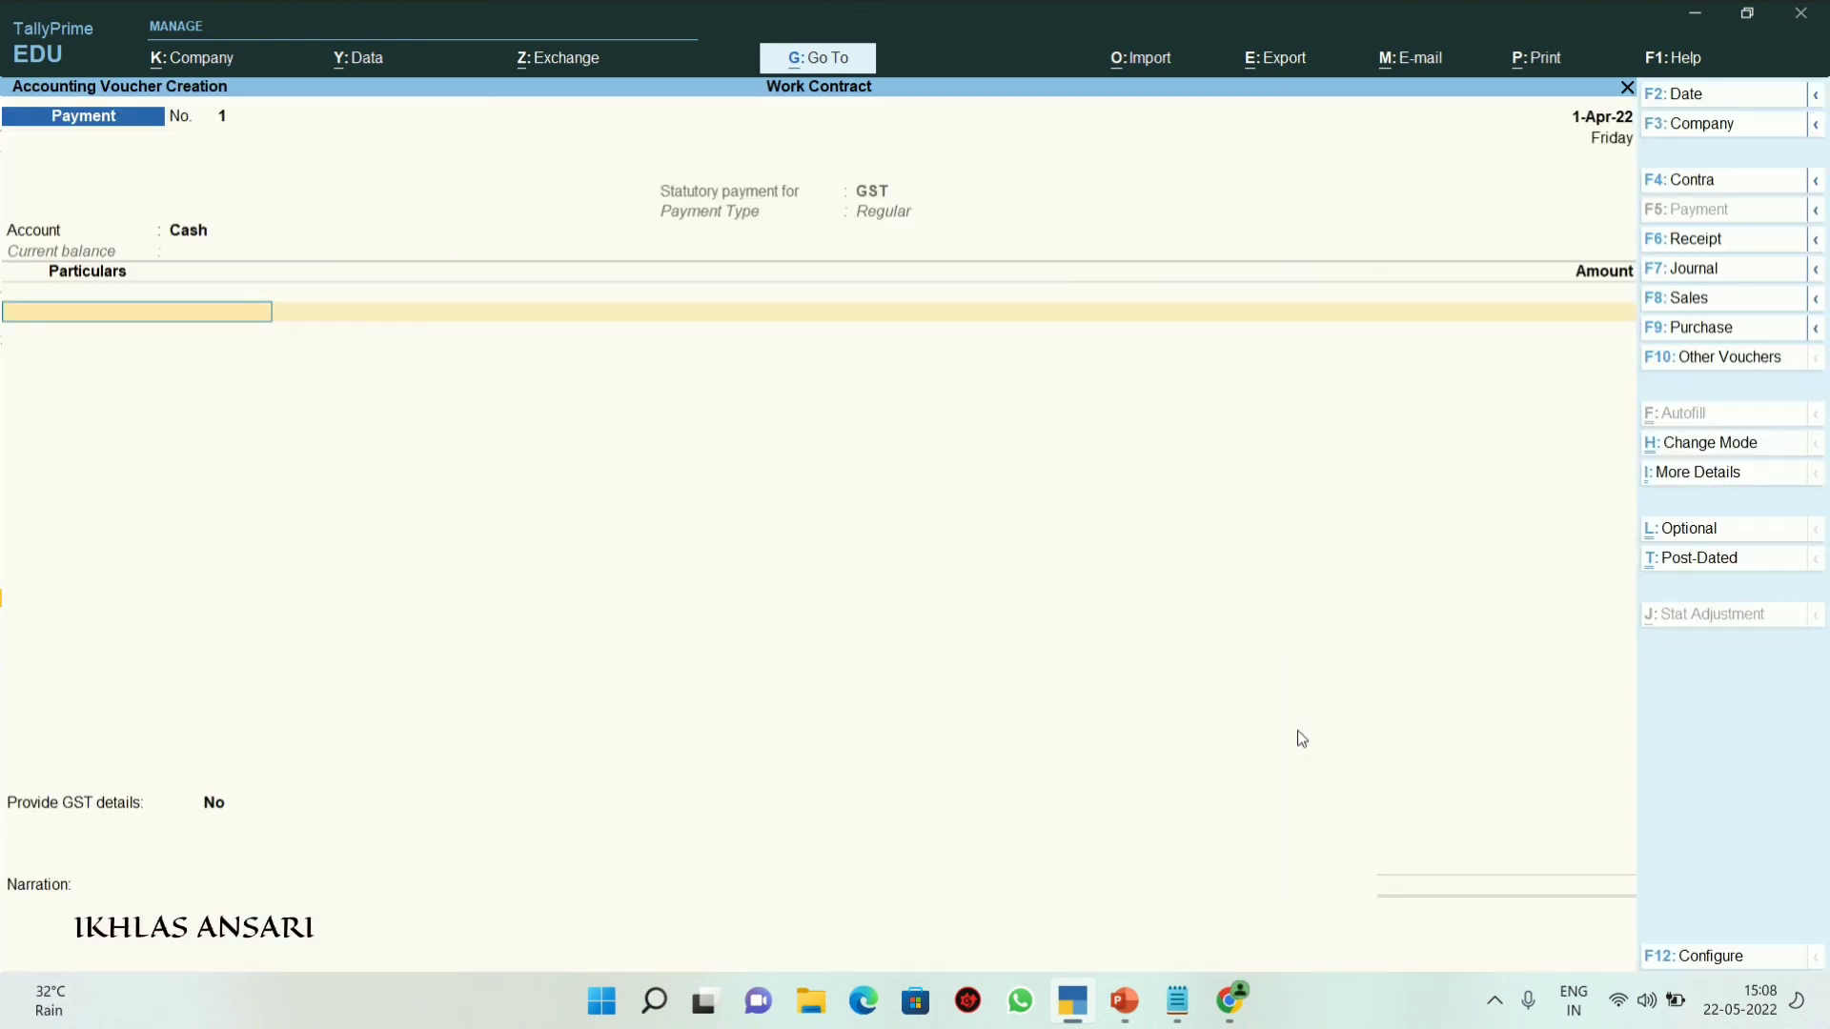
type("cgst")
key("Return")
type("9,152.54")
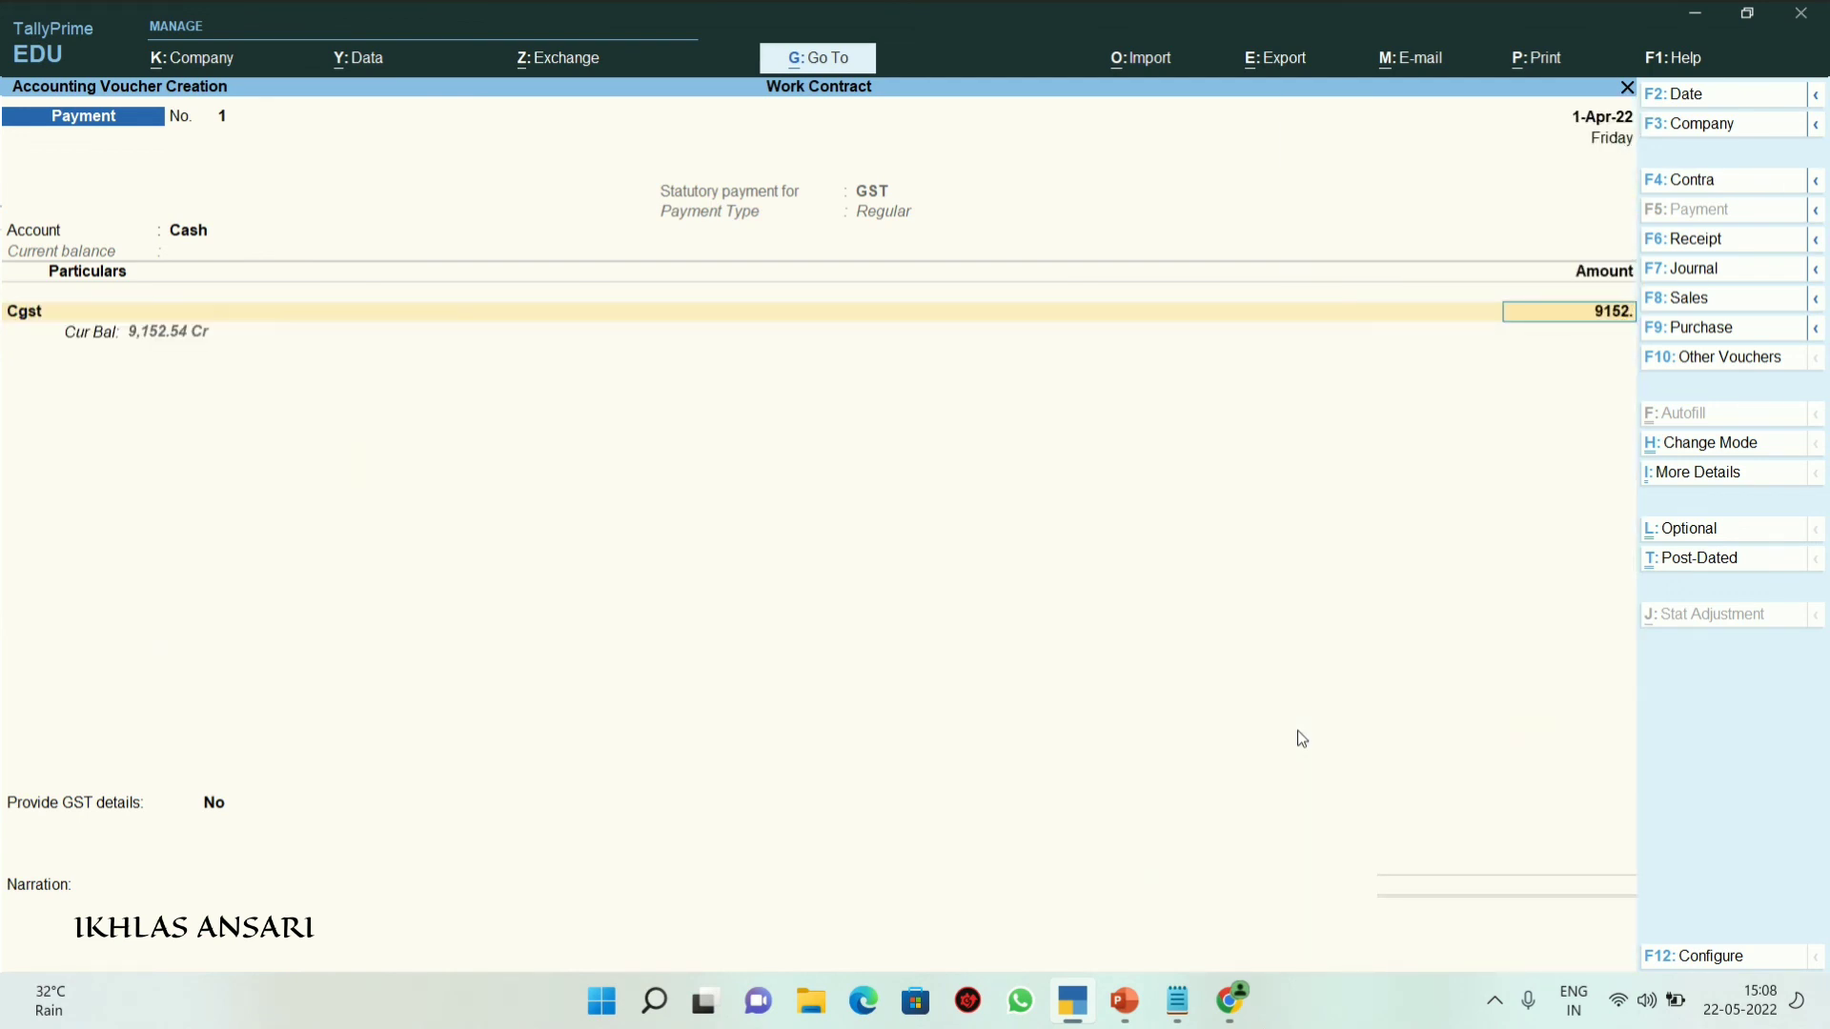
key("Return")
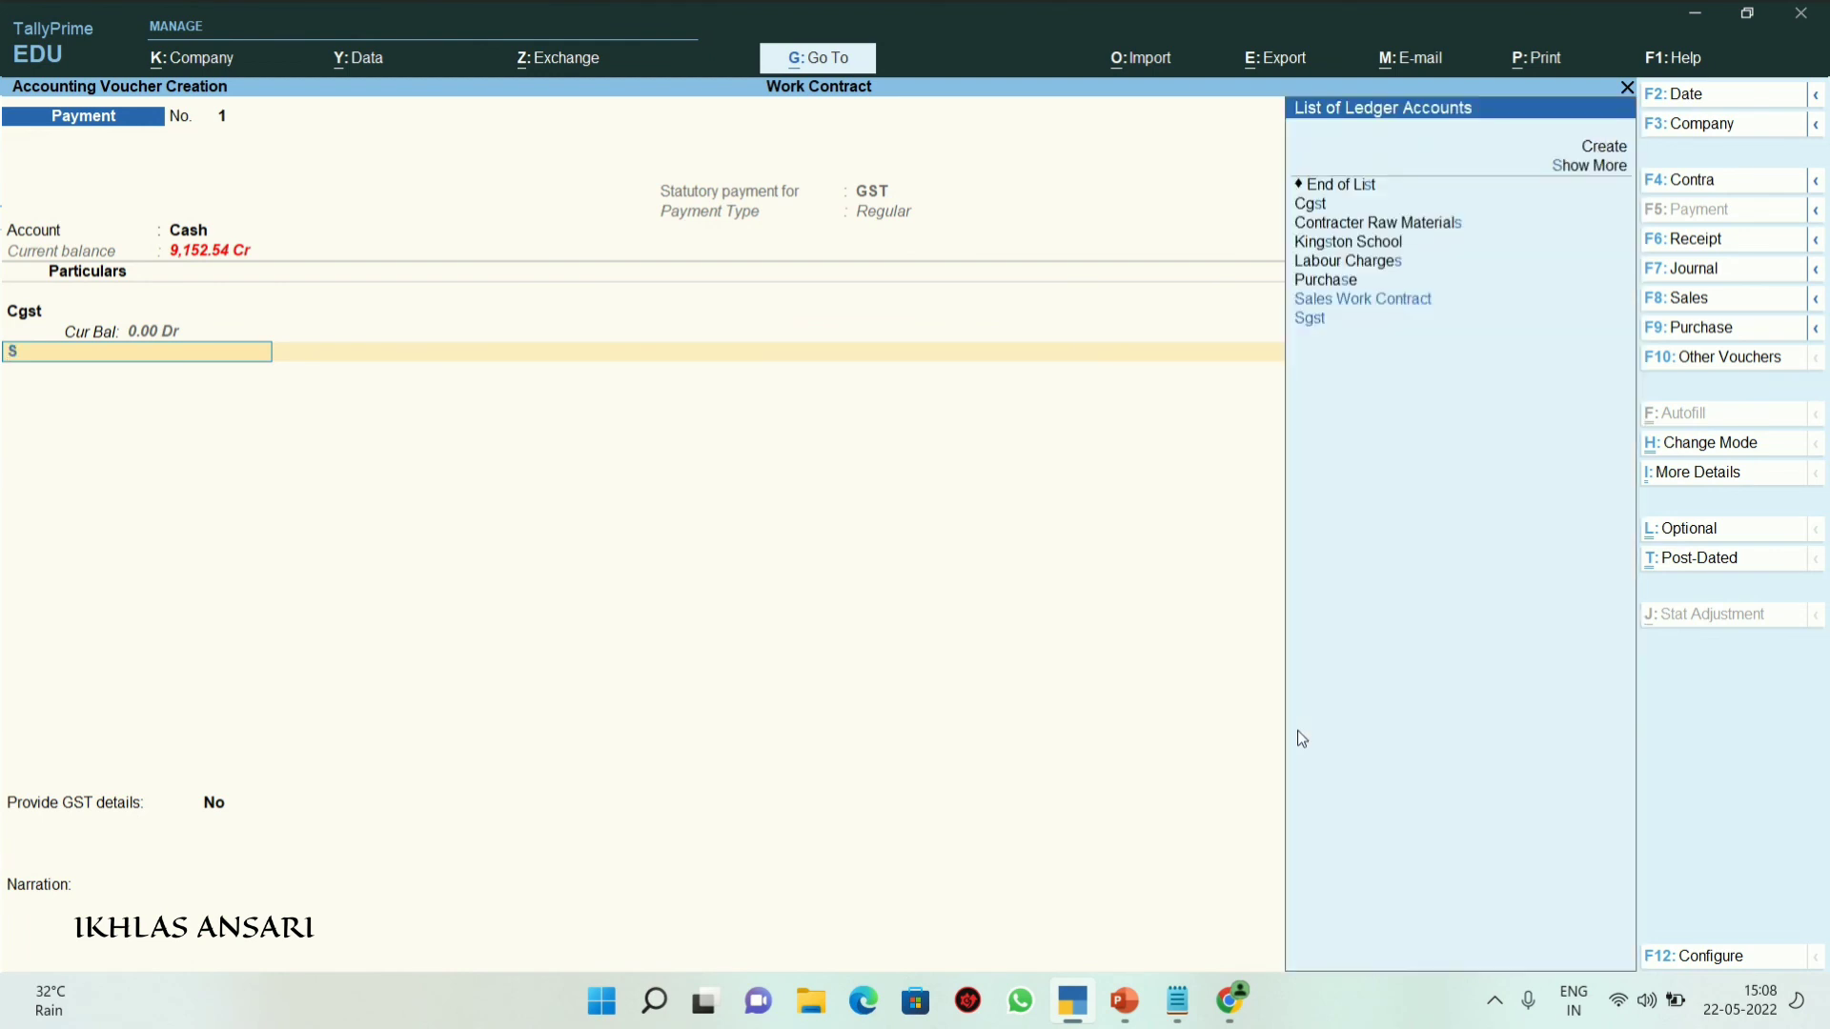
type("sgst")
key("Return")
type("9,152.5")
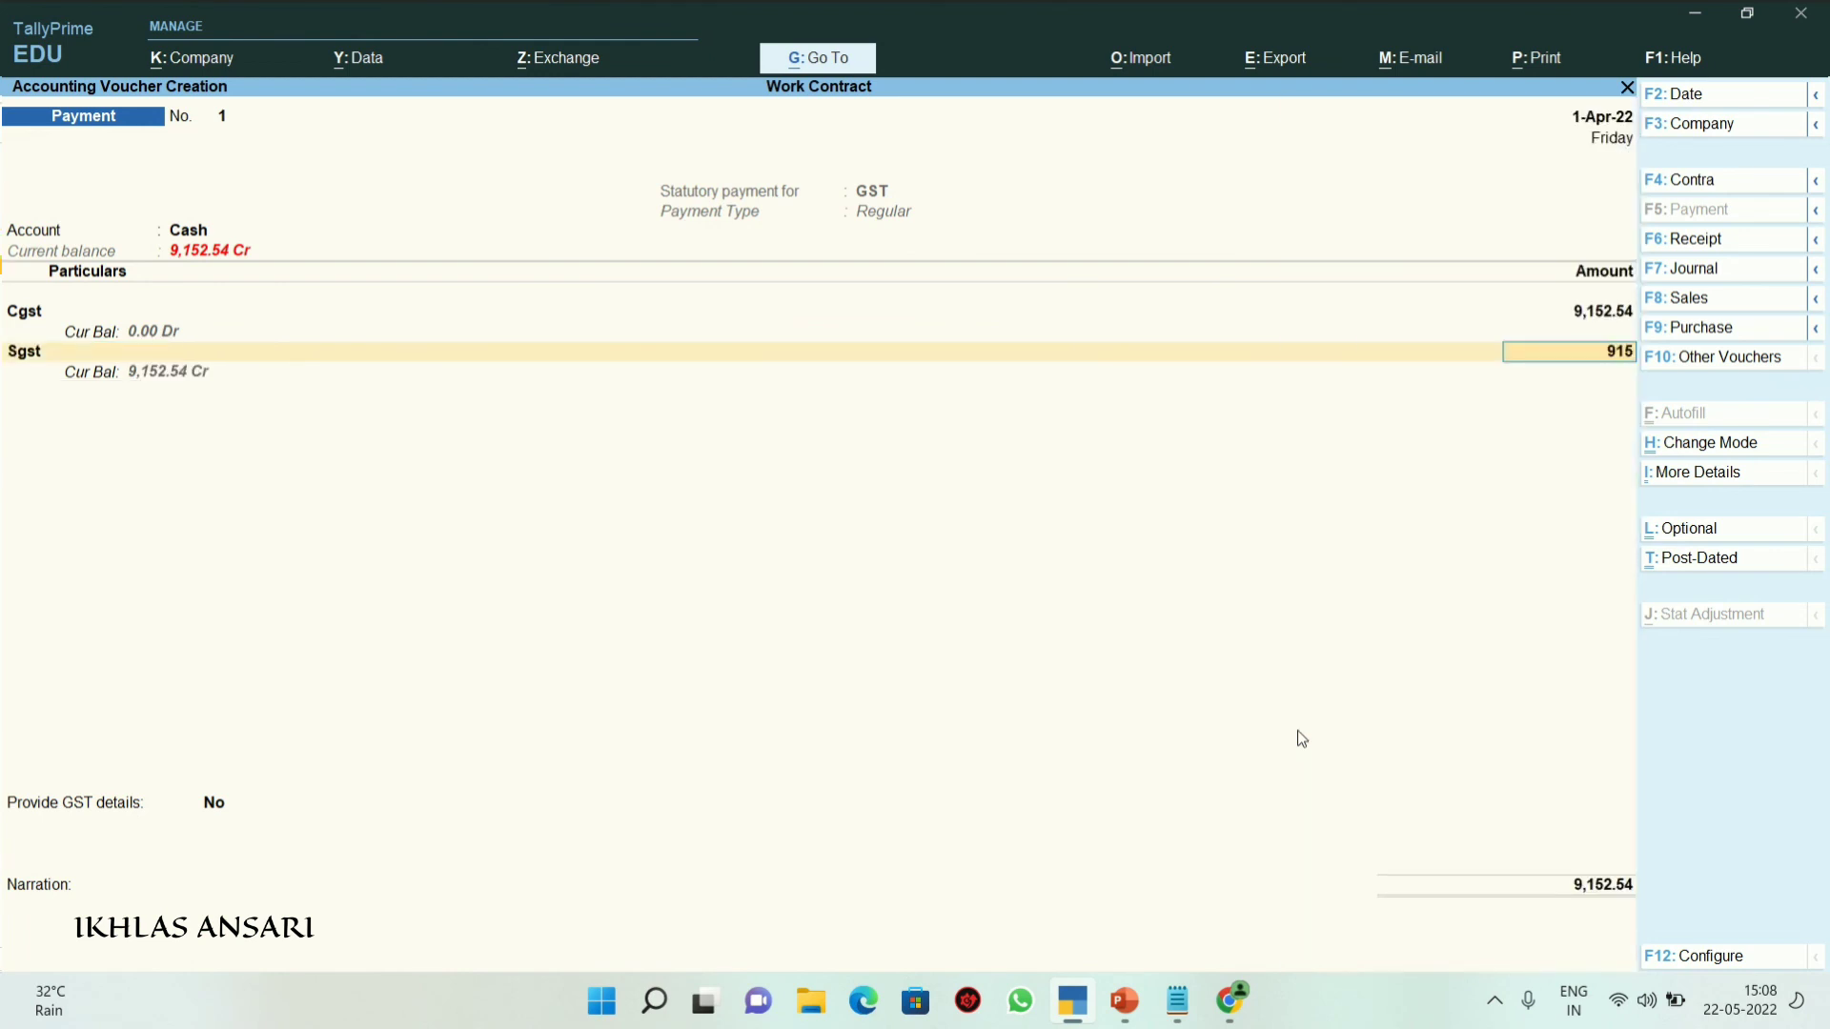
type("4")
key("Return")
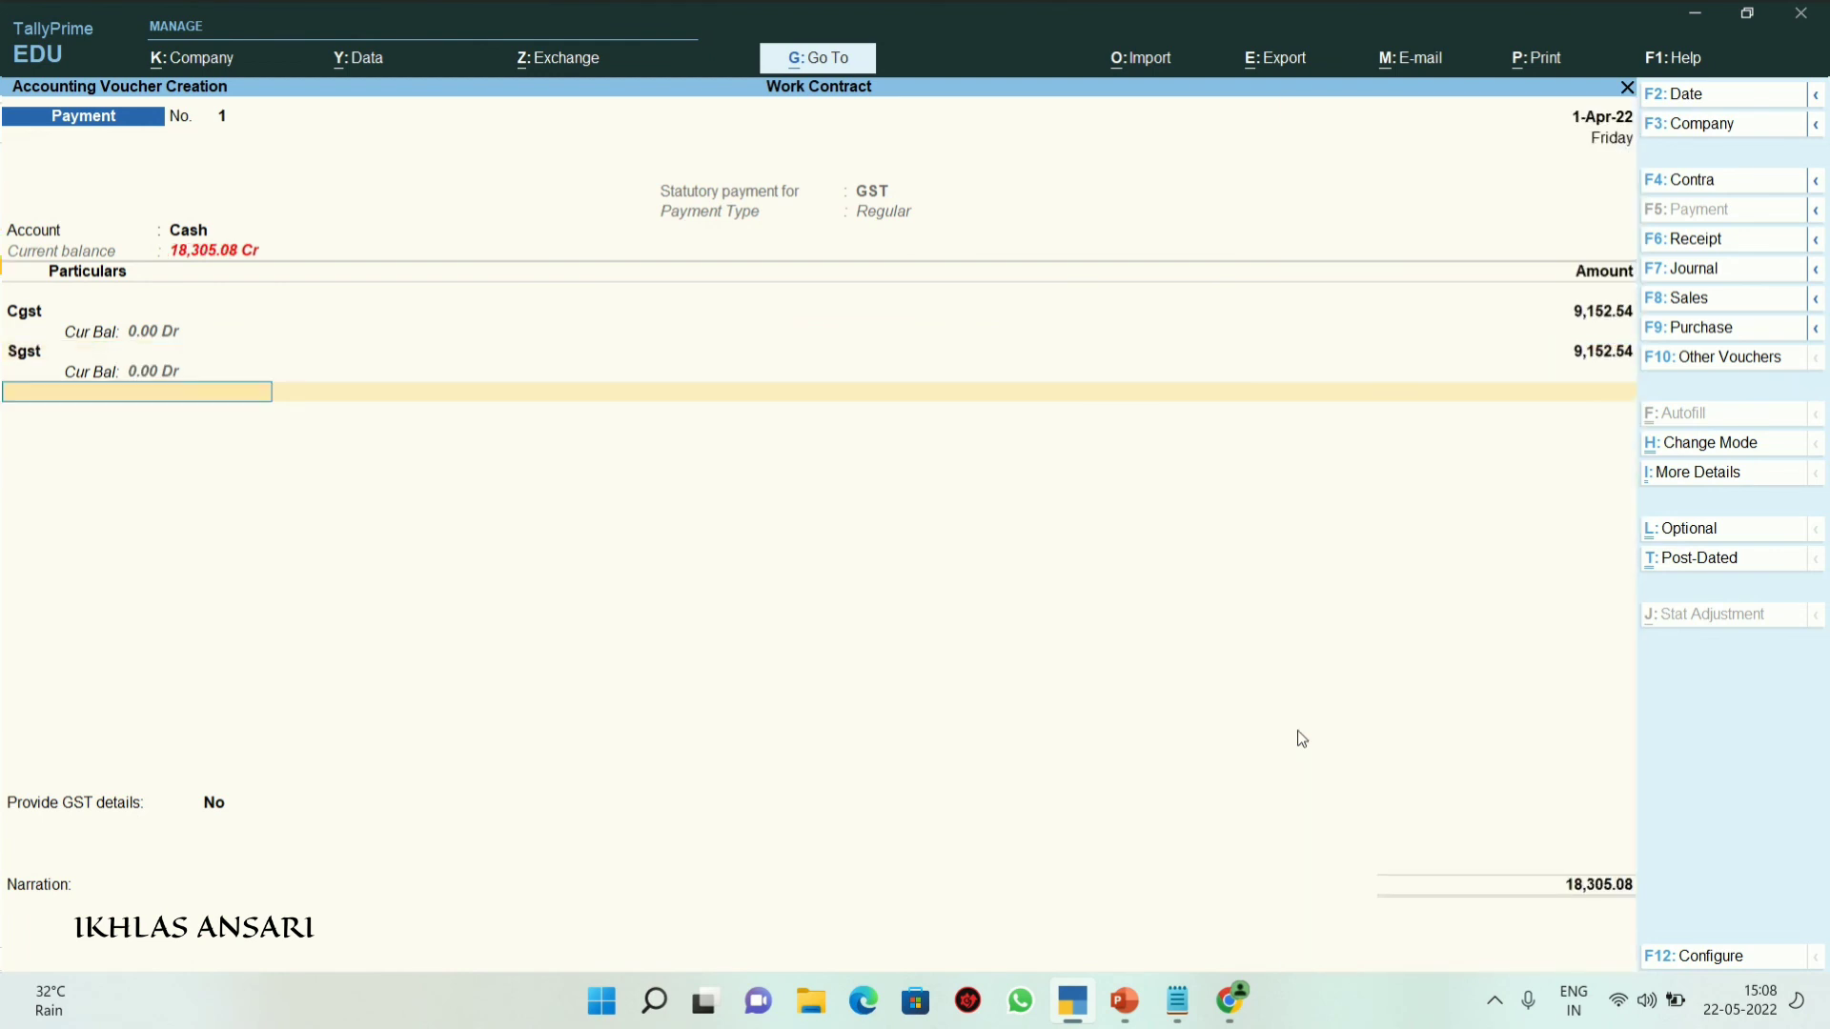
key("Return")
key("Return")
key("Return")
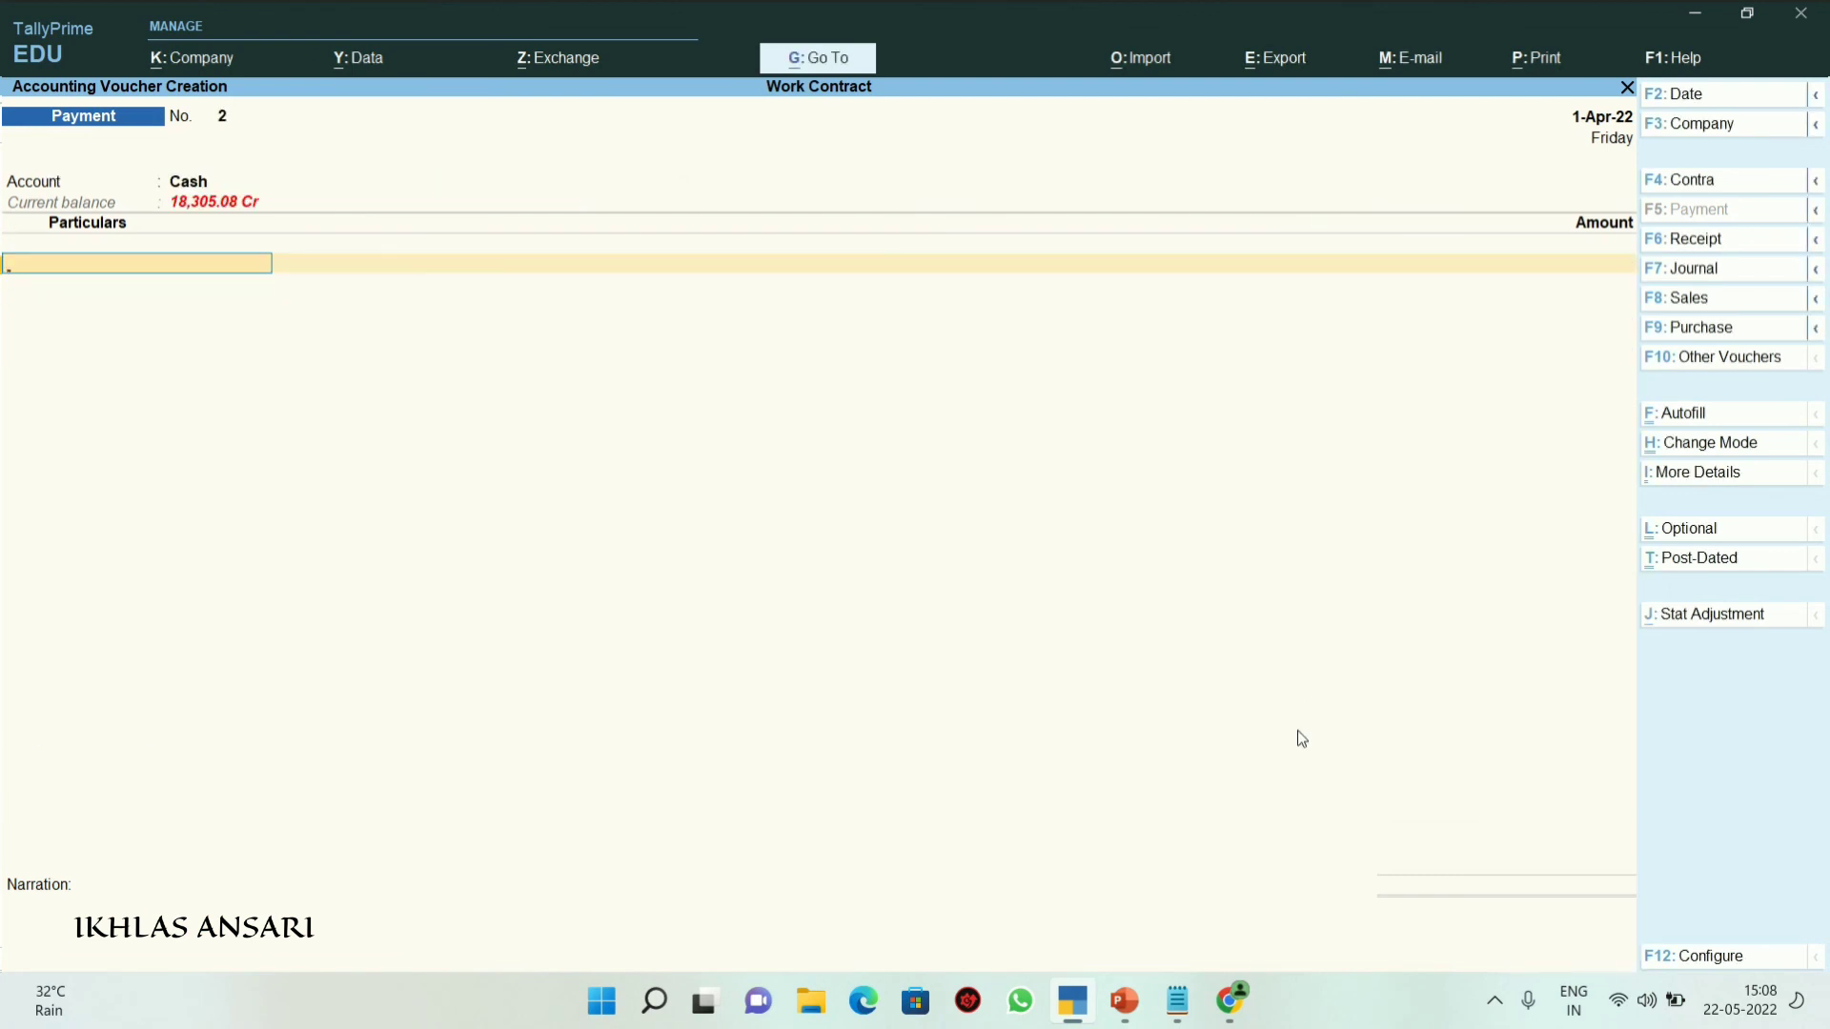
Return to the main menu and open the Balance Sheet's current liabilities
key("Escape")
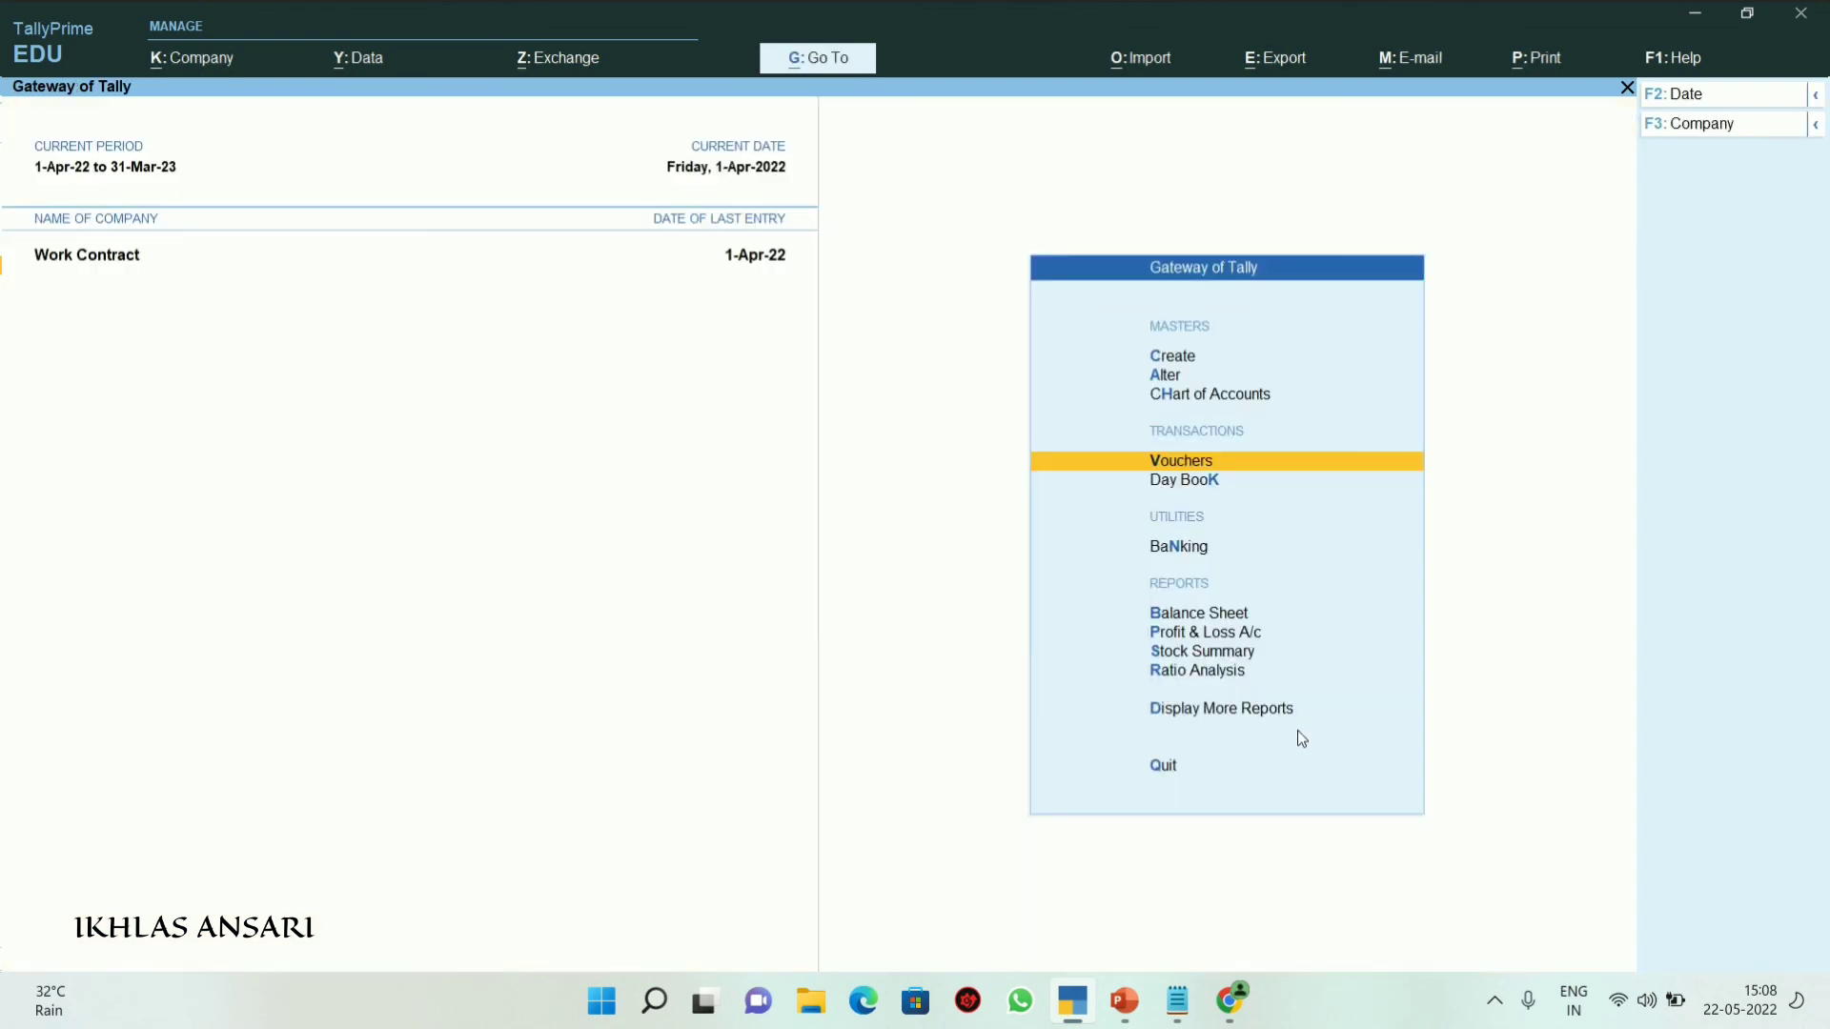
key("b")
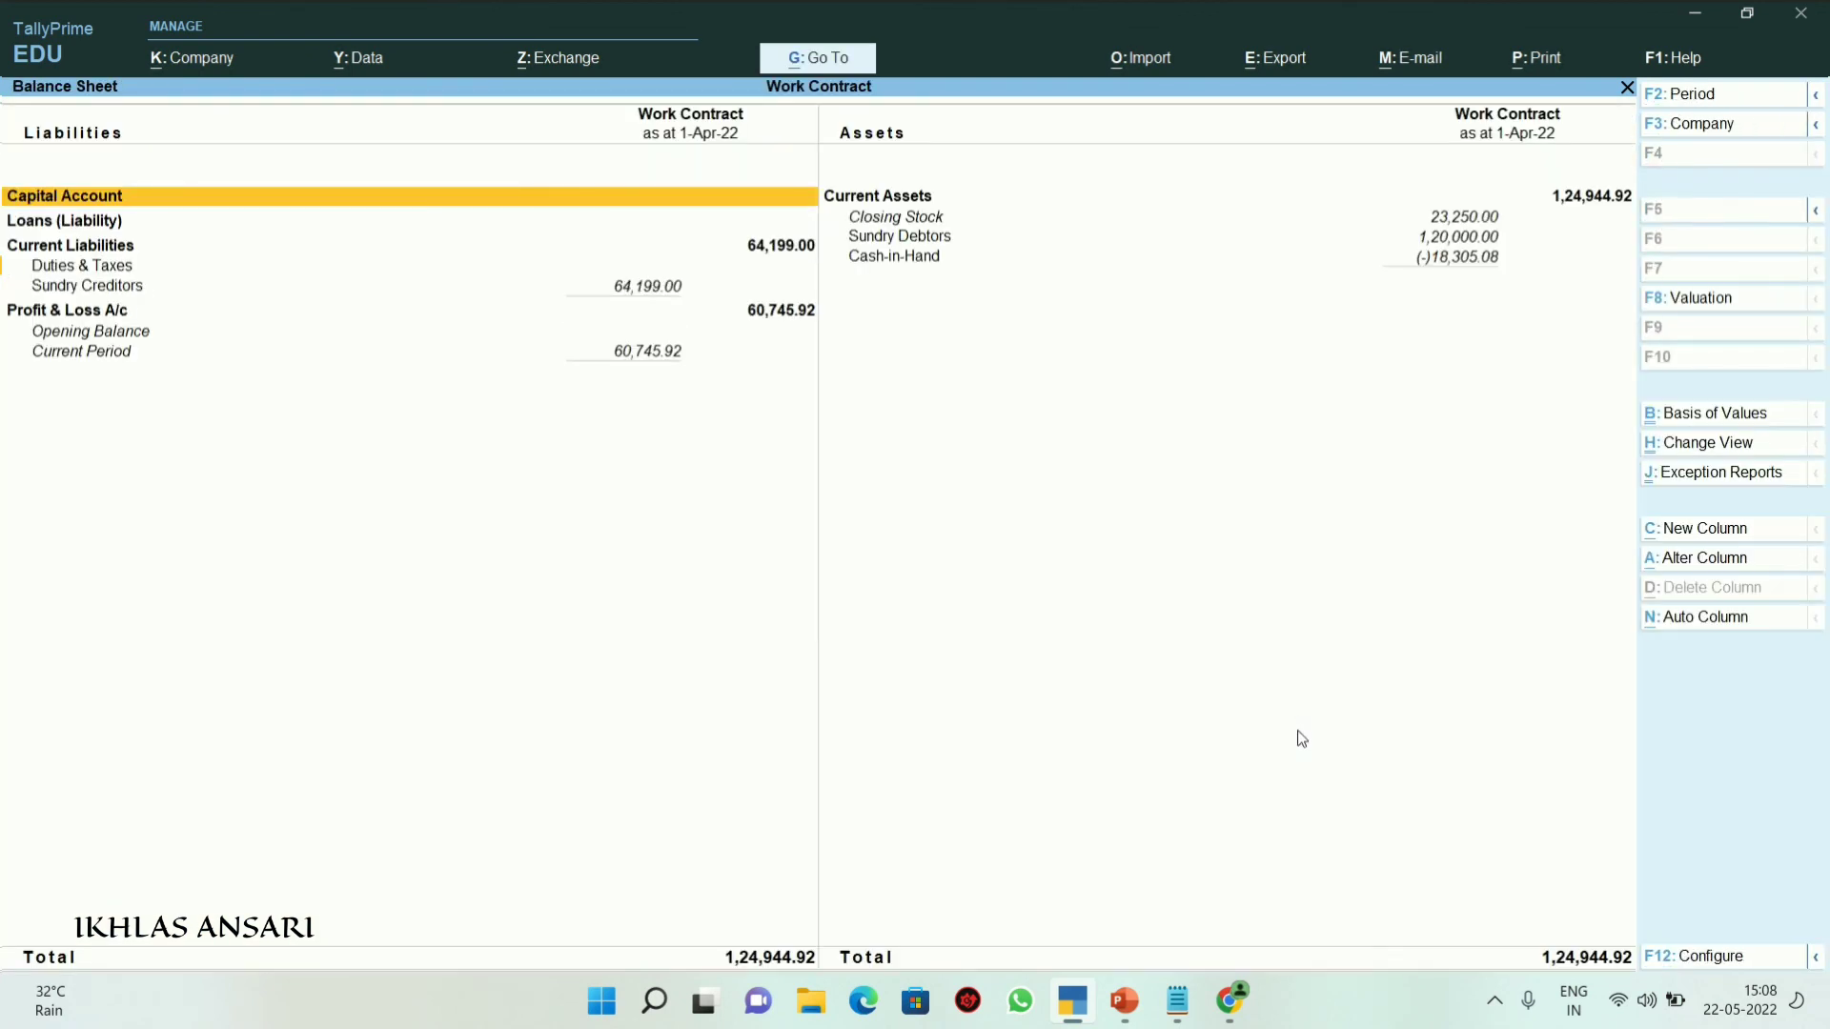
key("Down")
key("Down")
key("Down")
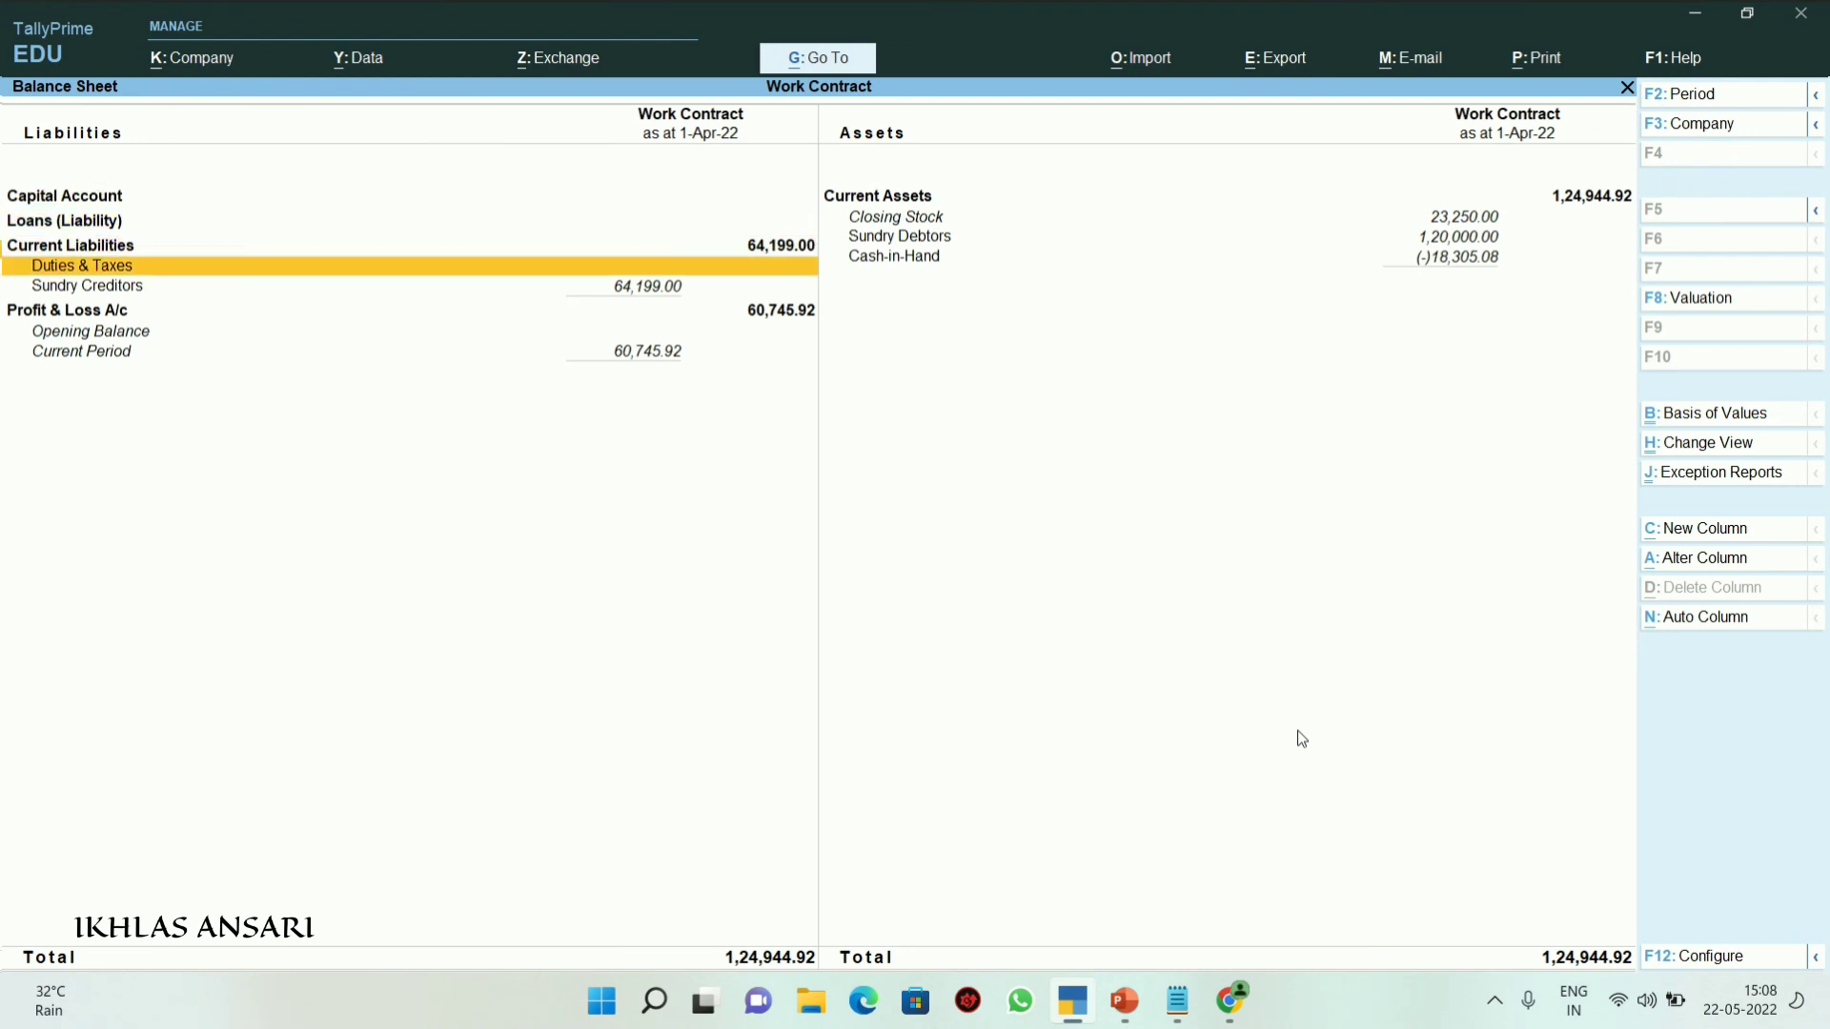